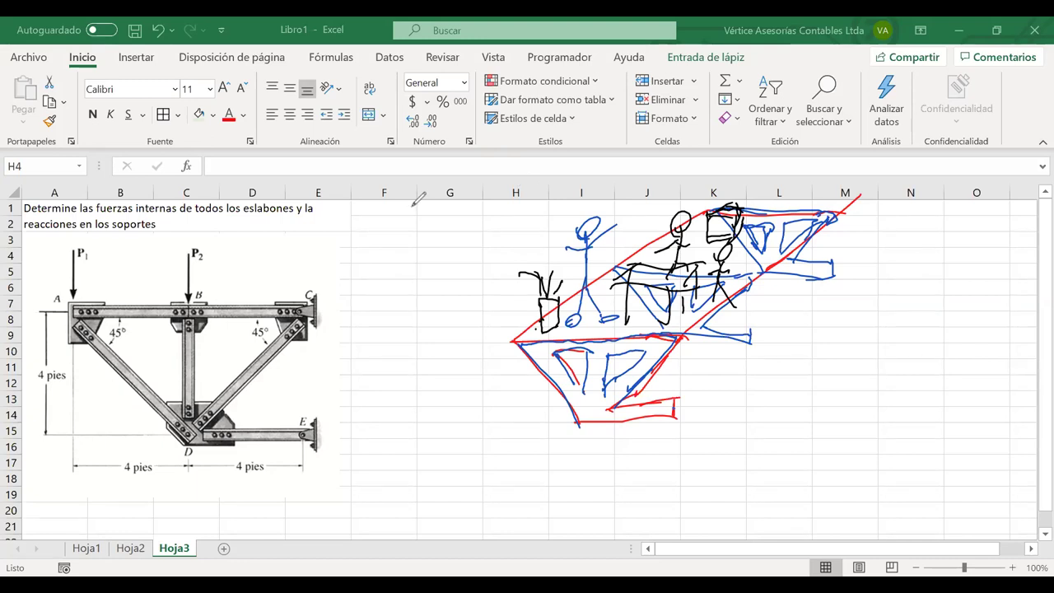
Erase the freehand ink sketches covering the cells beside the truss diagram and leave ink mode.
mouse_move(596, 402)
mouse_down()
mouse_move(568, 362)
mouse_move(545, 359)
mouse_move(555, 357)
mouse_up()
key(Escape)
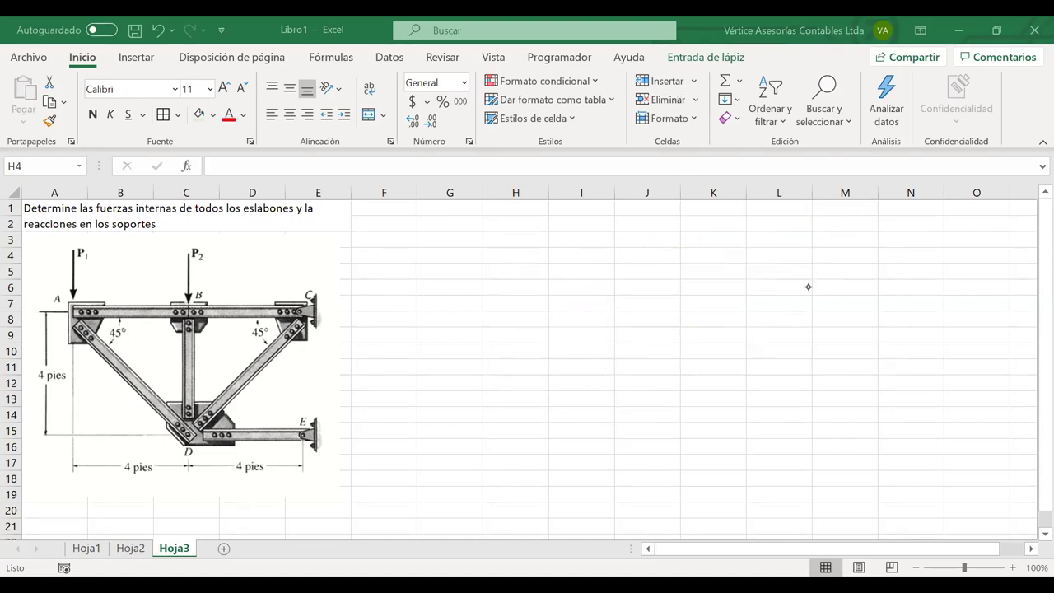
Enter the load labels "P1=" in F1 and "P2=" in F2 and centre both.
click(385, 209)
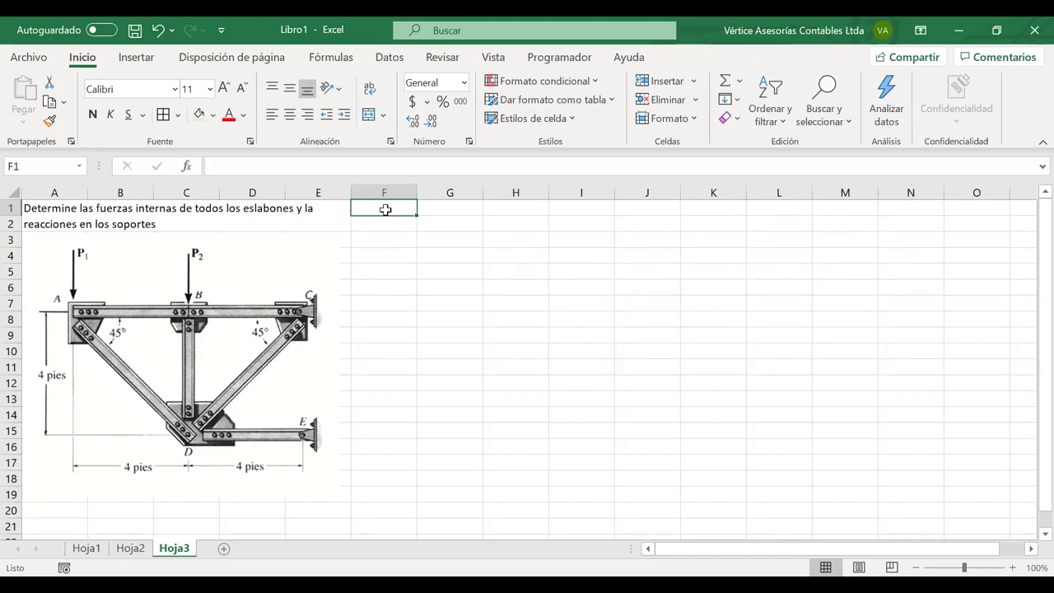
text(P1)
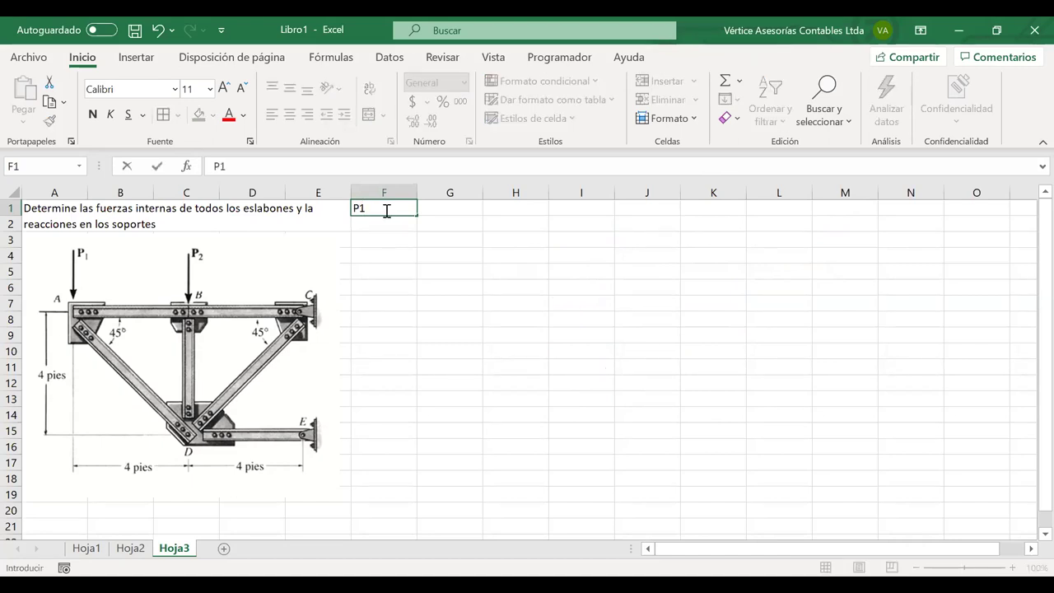
text(=)
key(Return)
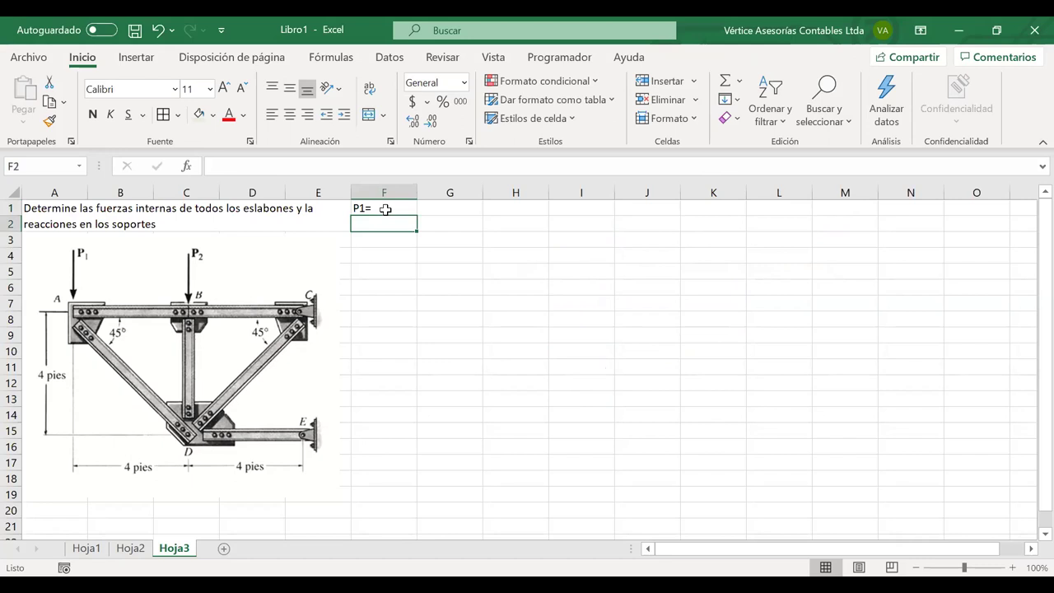
text(P2=)
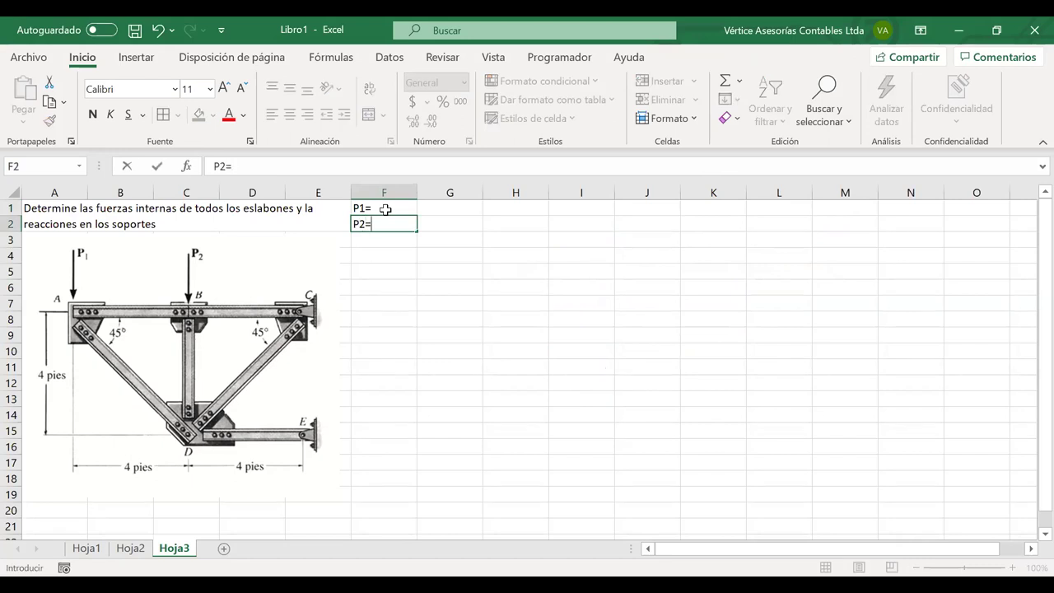
drag(385, 209, 384, 221)
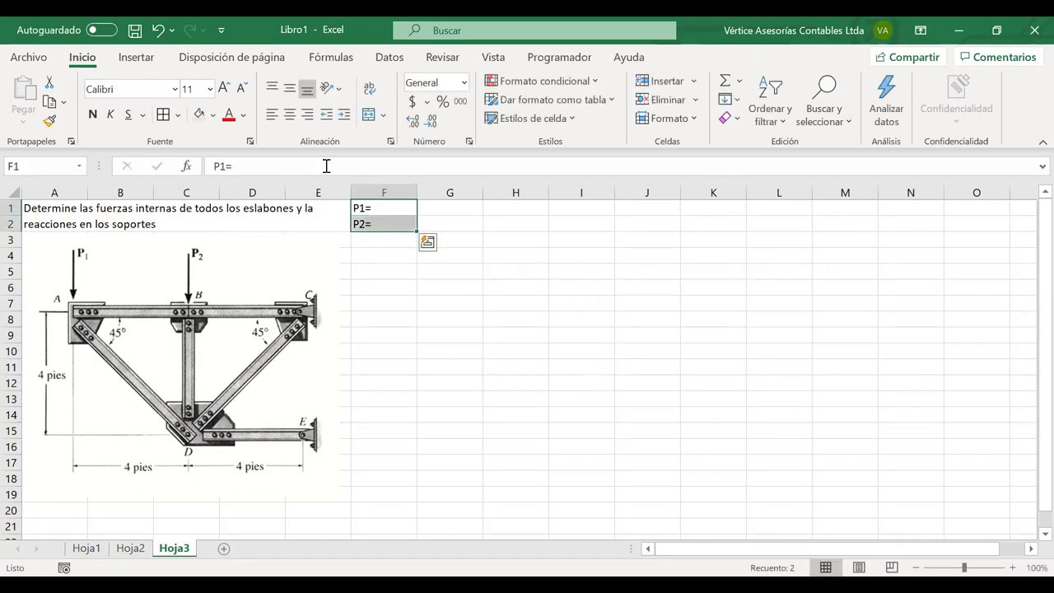
click(291, 117)
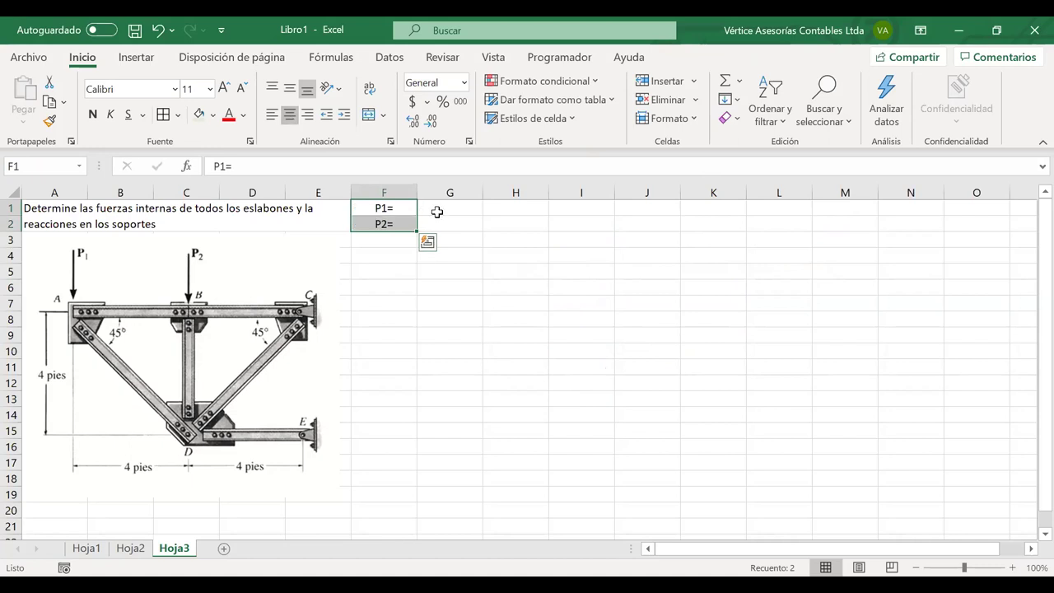
Enter 5000 in G1 for load P1 and 3500 in G2 for load P2.
click(437, 212)
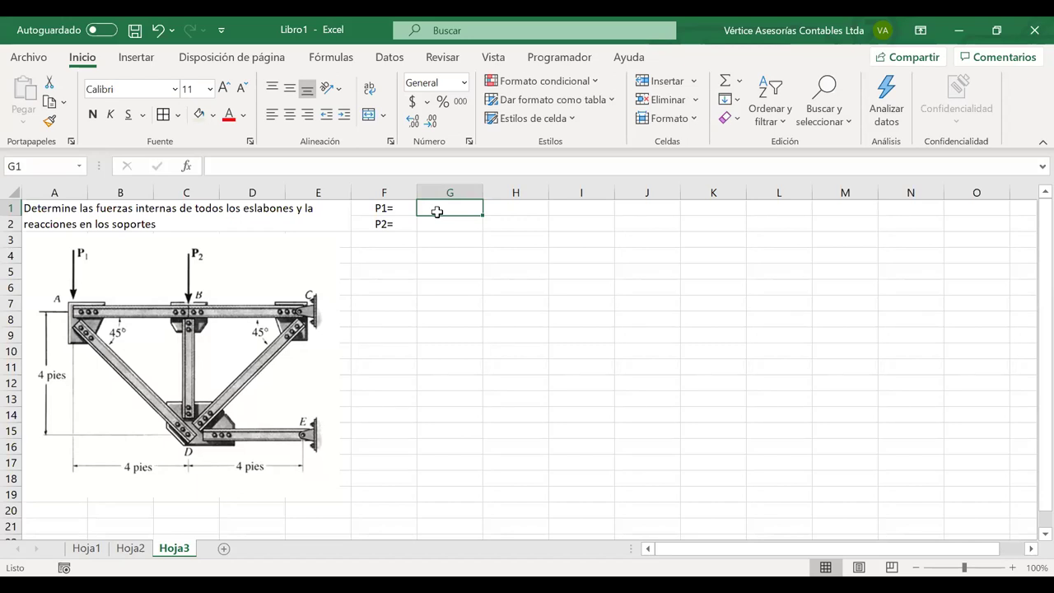
text(500)
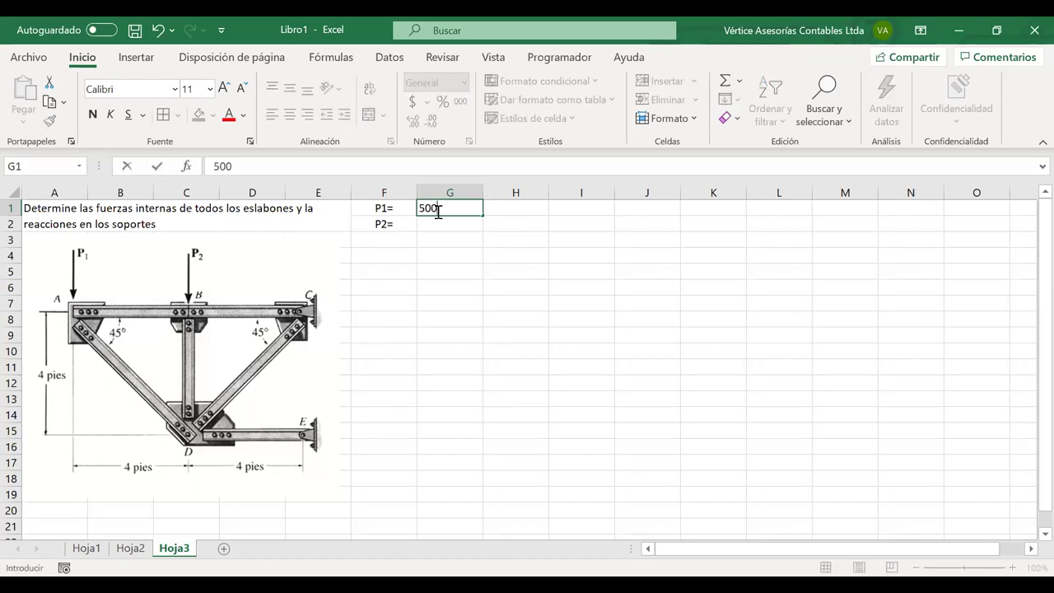
text(0)
key(Return)
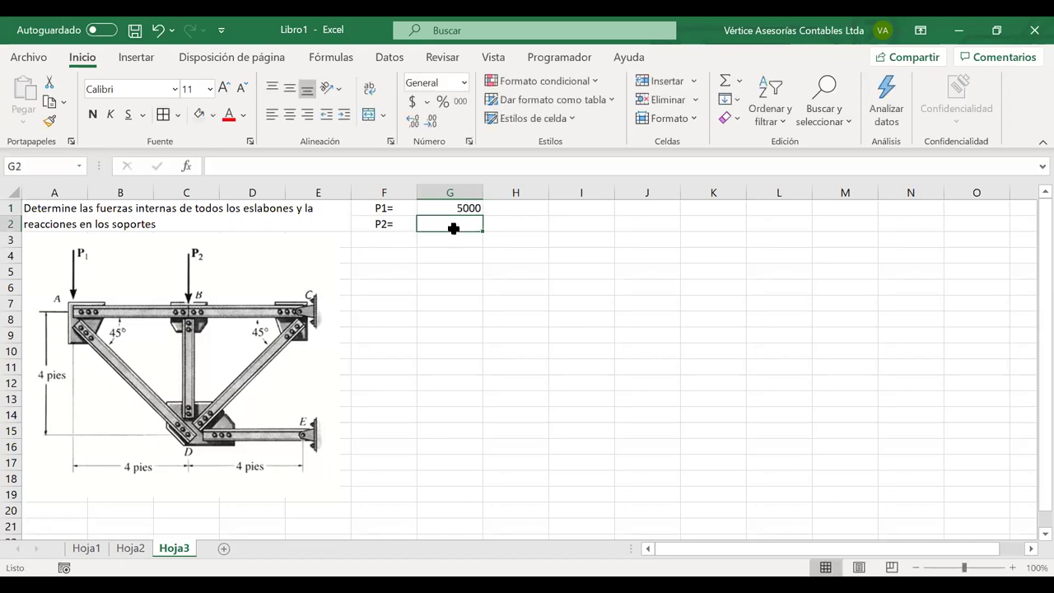
text(3500)
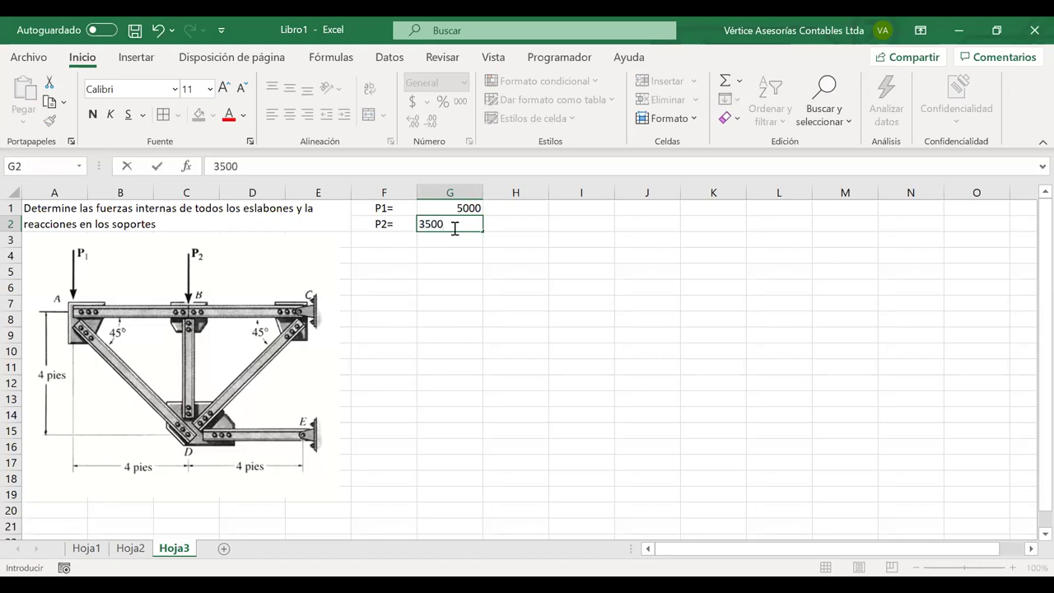
key(Tab)
Enter the unit "lb" in H1 and H2 next to both load values.
key(Up)
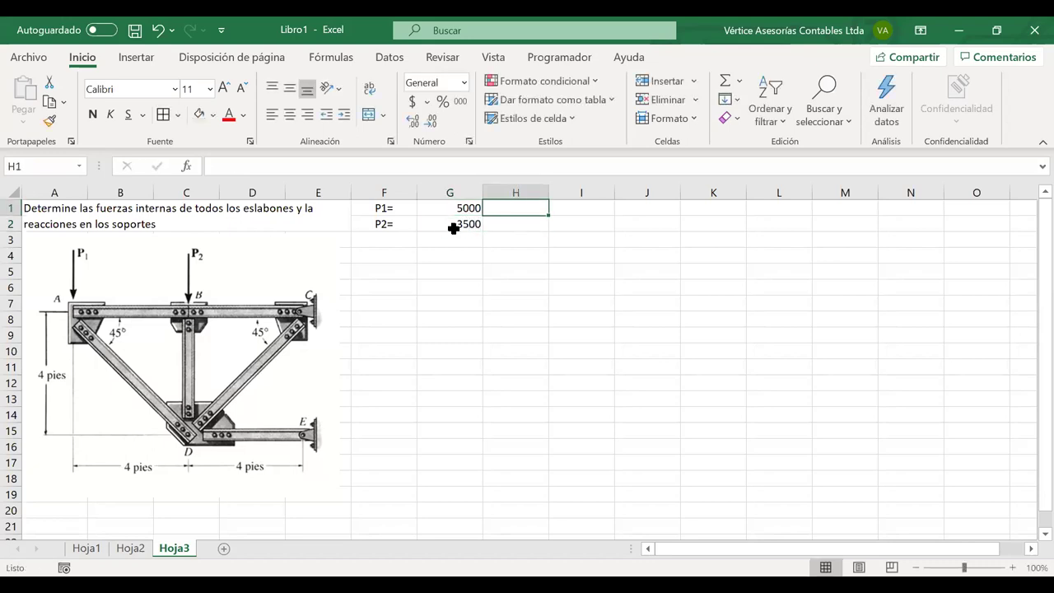
text(lb)
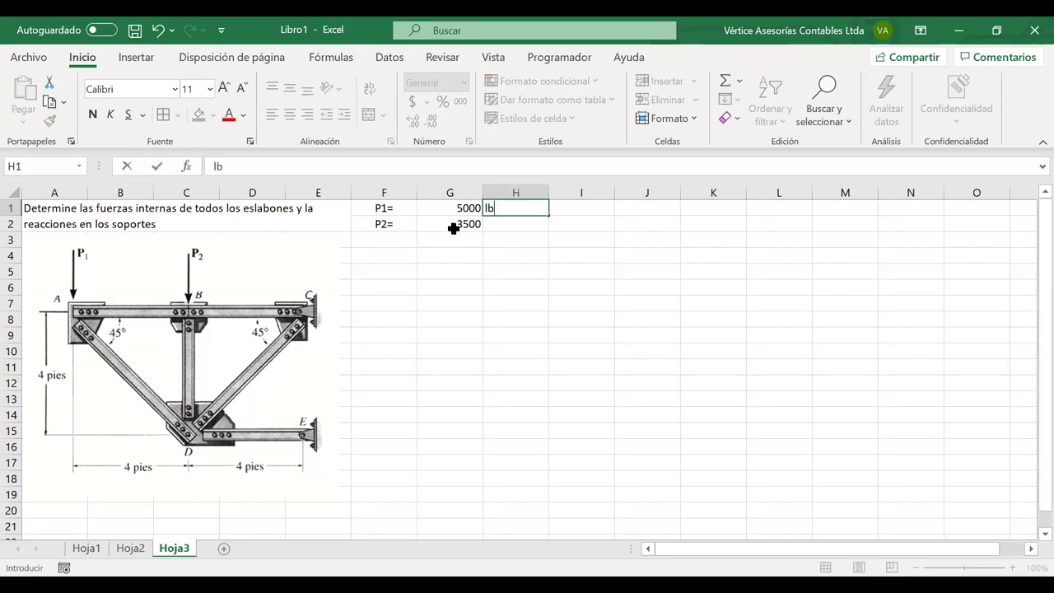
key(Return)
text(lb)
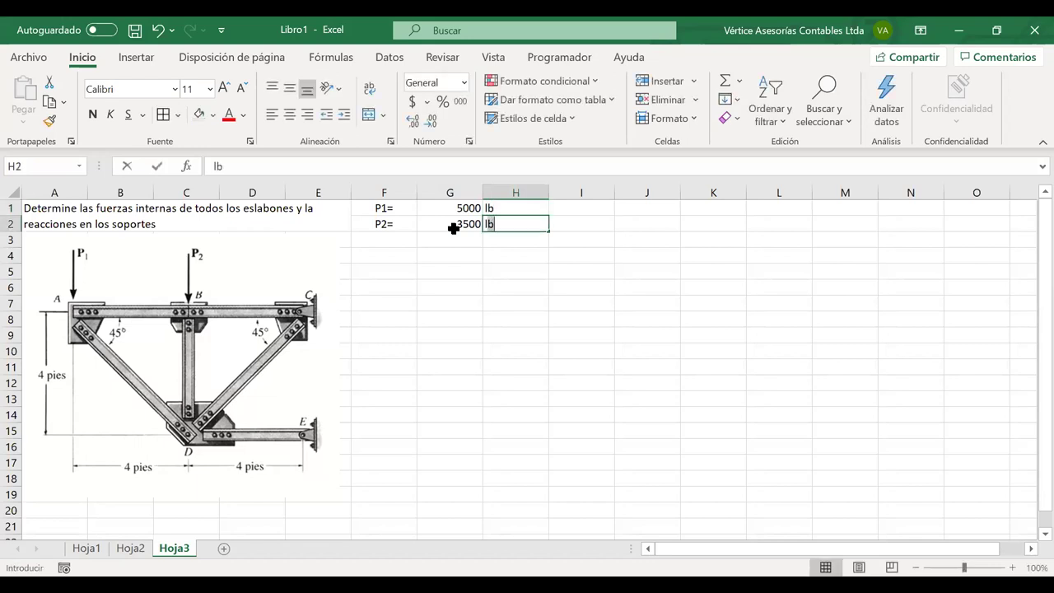
key(Return)
key(Left)
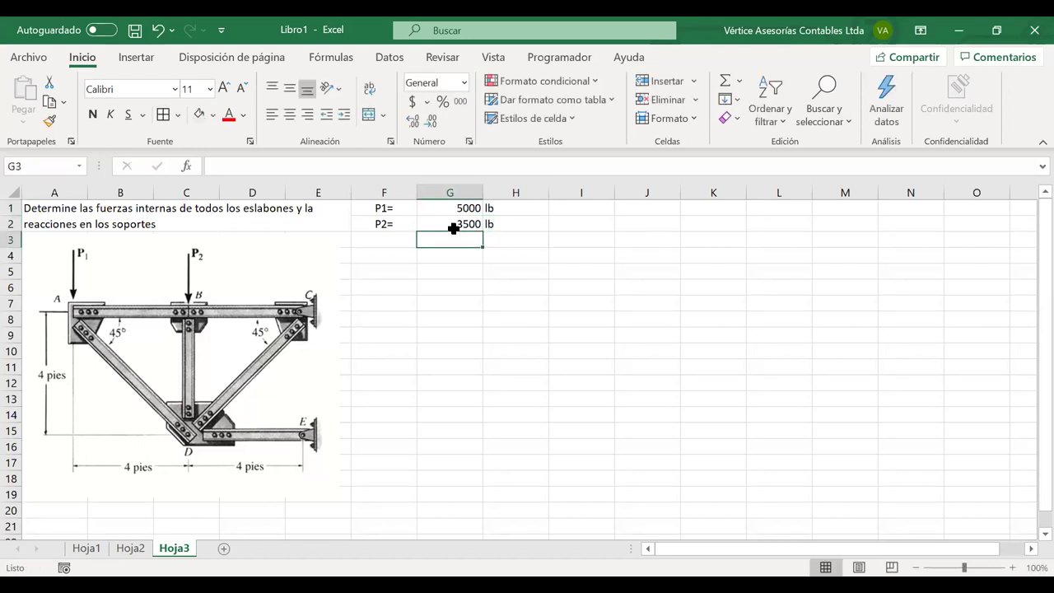
Narrow column H to fit the units, centre the load values, and apply borders to all cells in F1:H2.
drag(547, 192, 508, 192)
drag(449, 207, 487, 221)
click(289, 118)
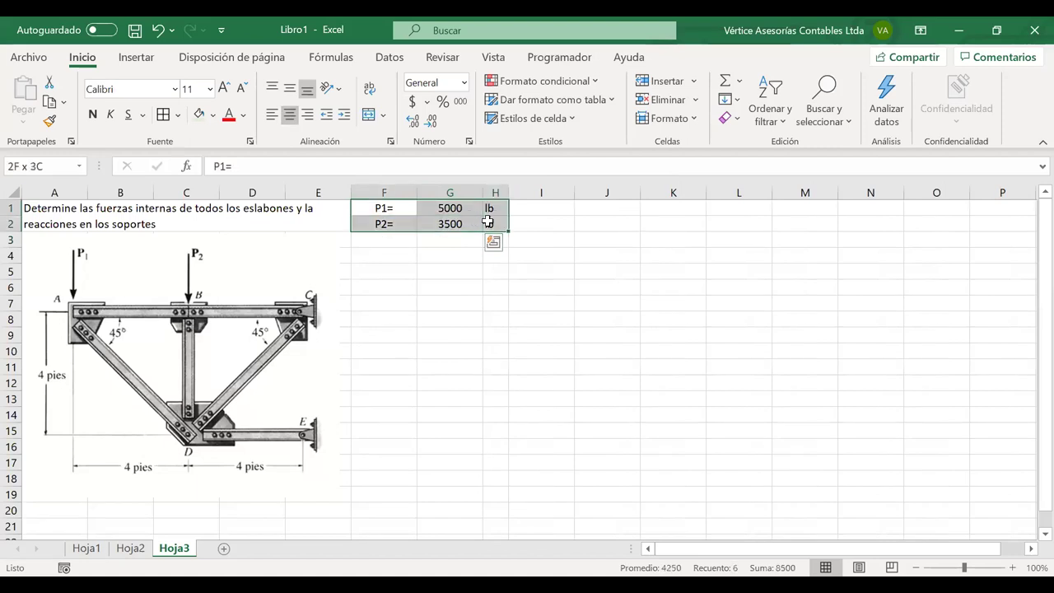
click(163, 114)
click(418, 254)
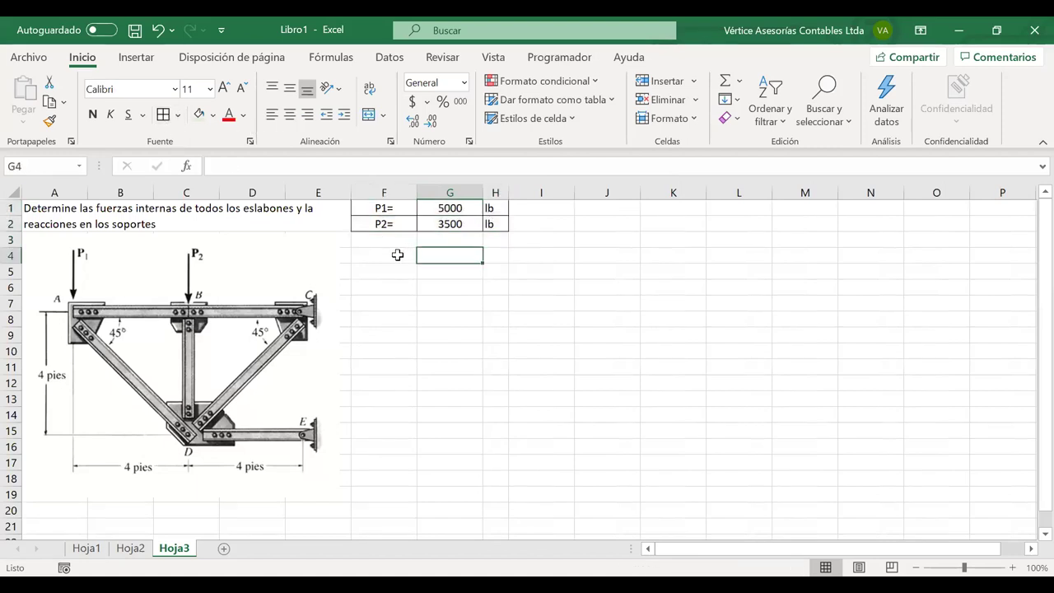
Shift the load table down one row and add a merged, centred header "DATOS" in F1:H1.
drag(393, 212, 492, 225)
click(386, 210)
key(ctrl+shift+plus)
drag(385, 210, 491, 209)
click(369, 117)
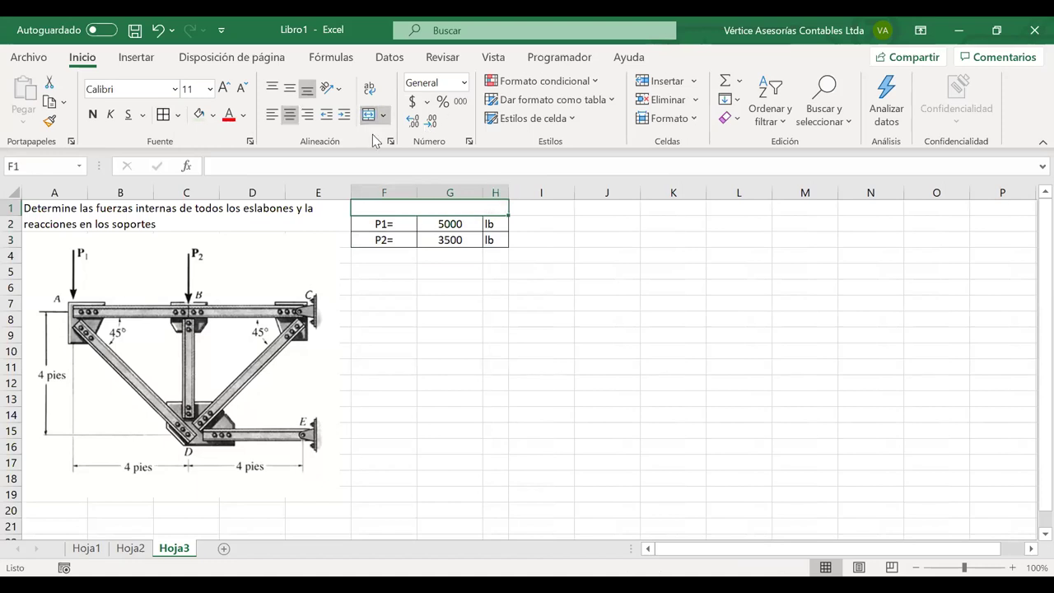
text(DATOS)
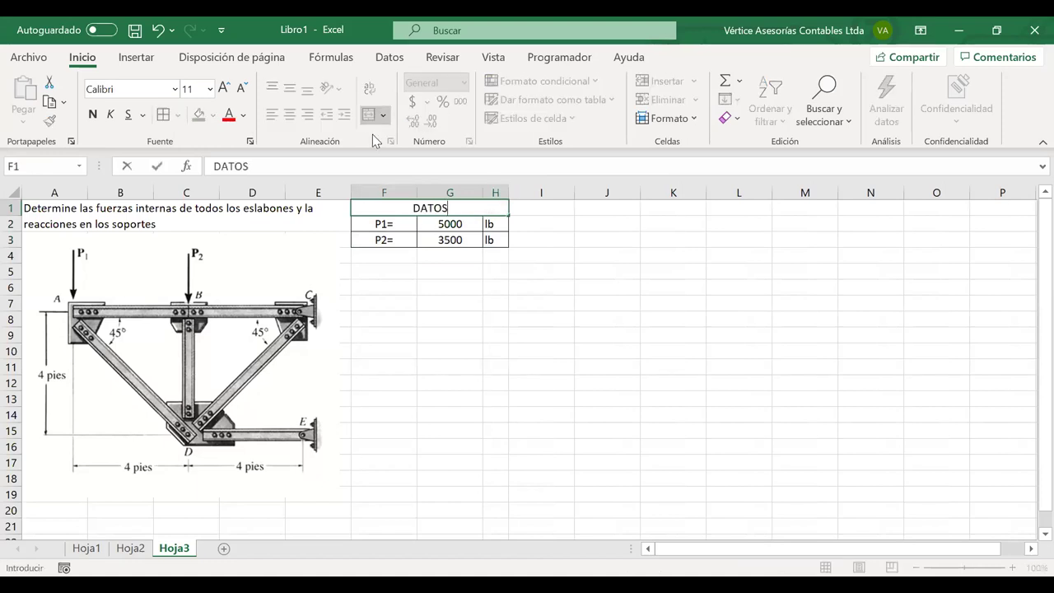
key(Return)
Enter the subheading "Distancias (largo de Eslabones)" in F4 below the load table.
key(Return)
key(Return)
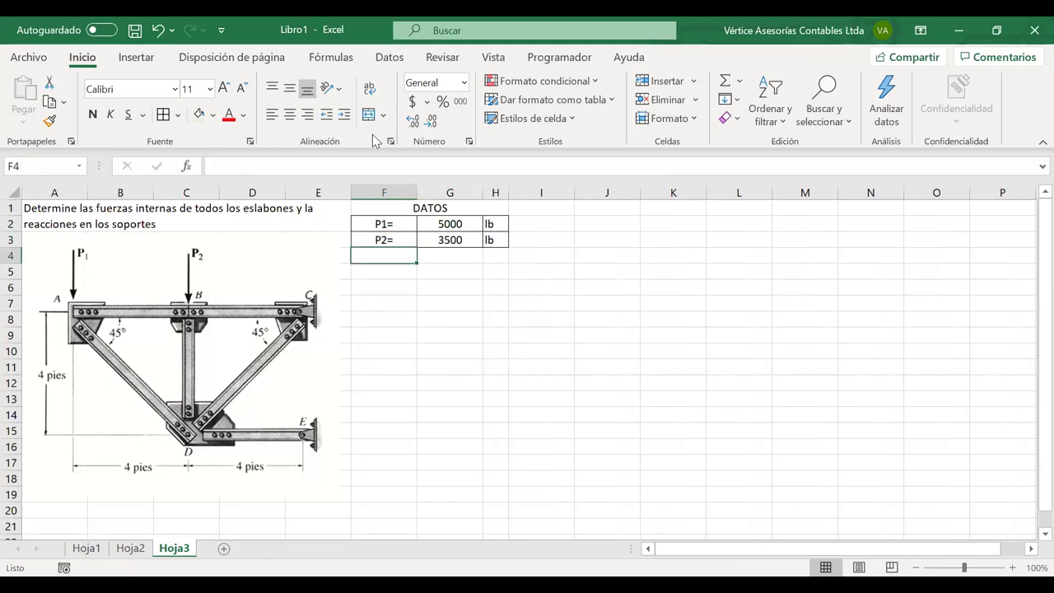
text(D)
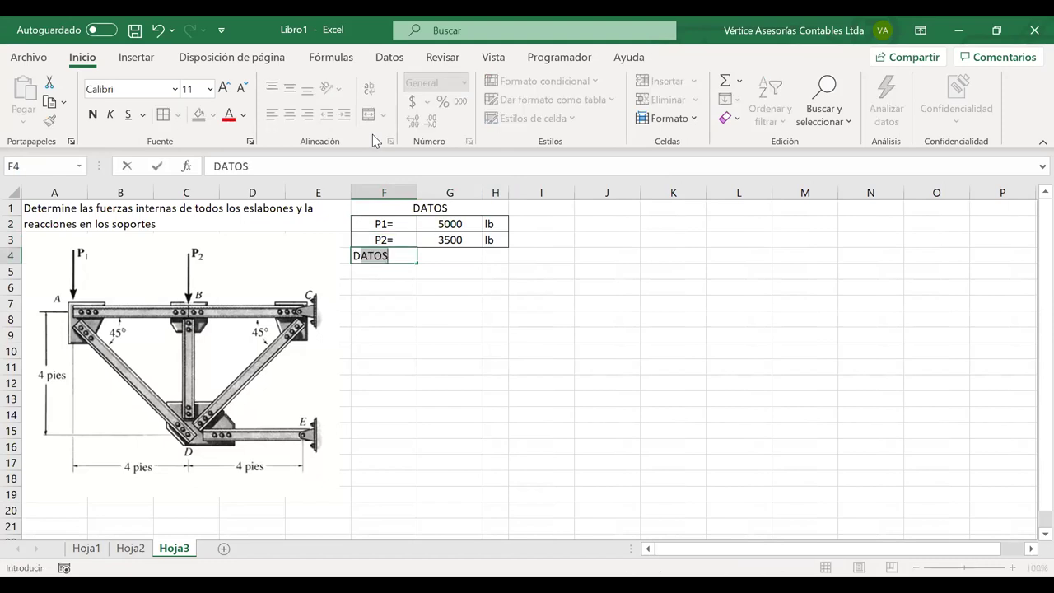
text(is)
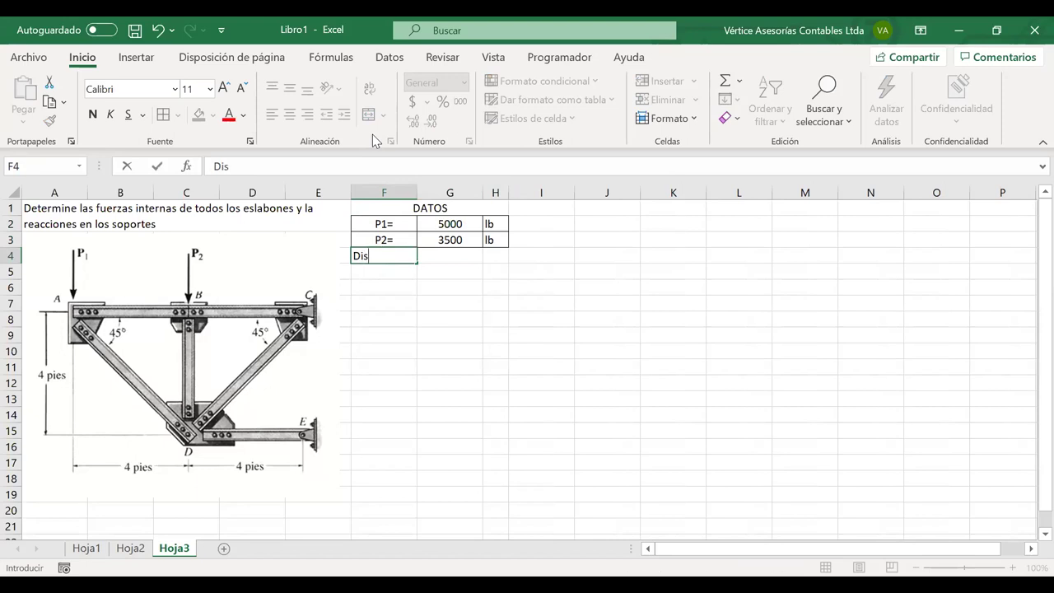
text(tancias (l)
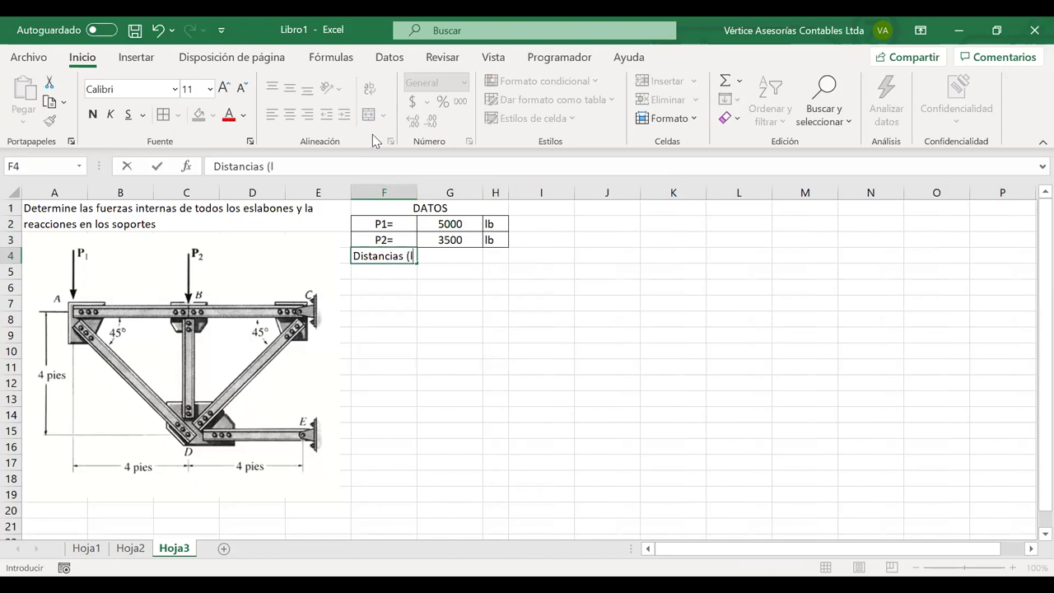
text(argo de Es)
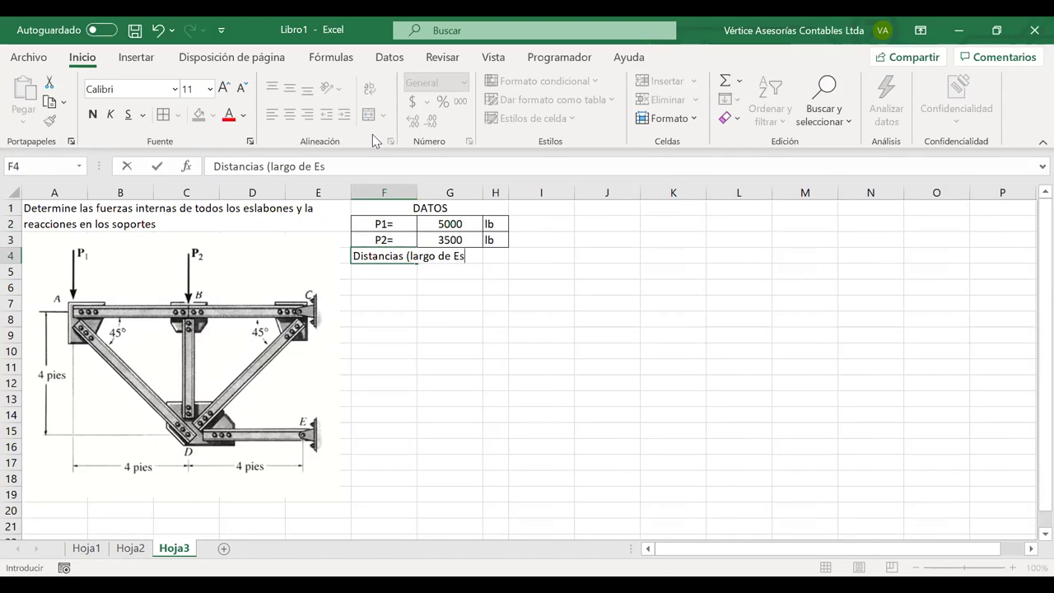
text(labones))
key(Return)
Merge and centre F4:H4 with wrapped text, and widen column H slightly so the whole subheading fits.
drag(384, 255, 490, 256)
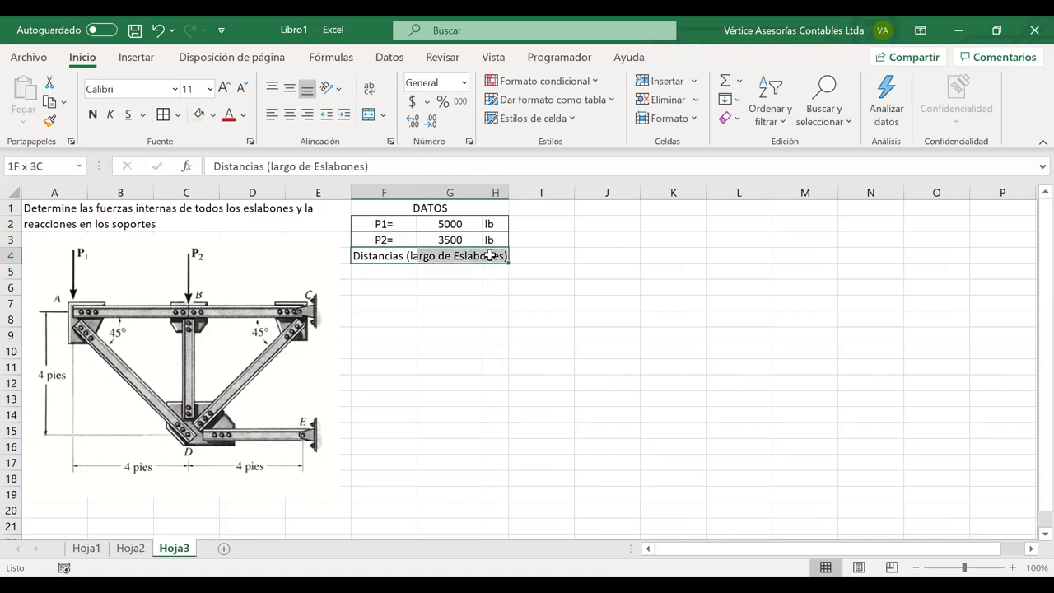
click(368, 114)
click(370, 95)
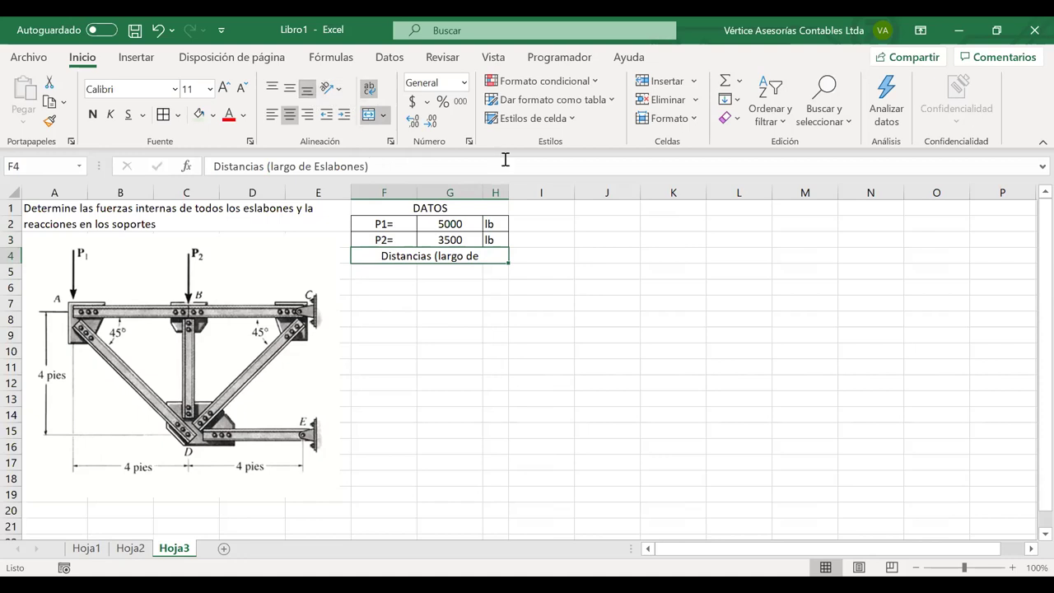
drag(508, 193, 518, 193)
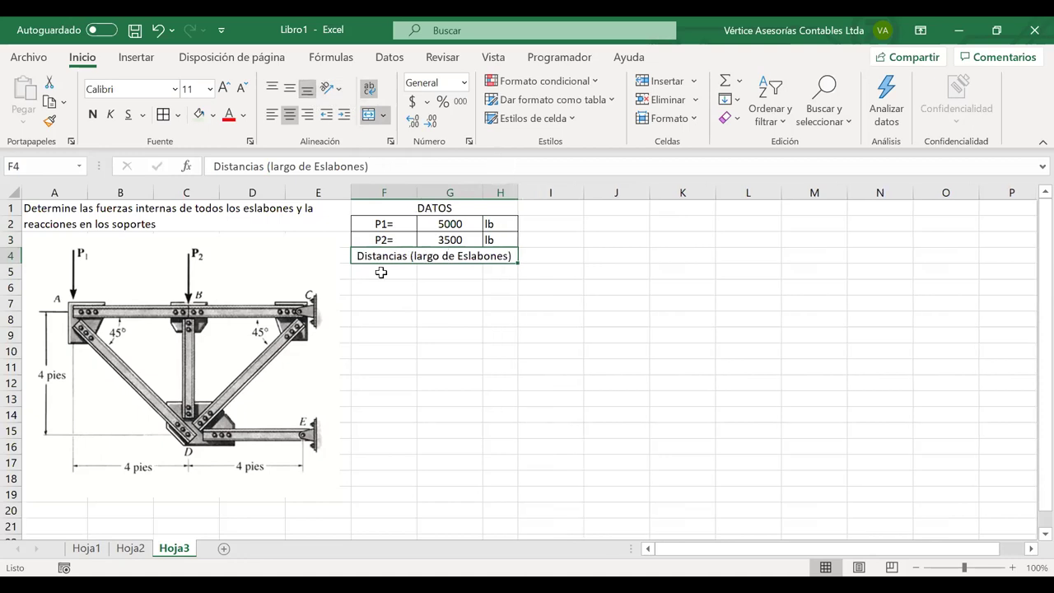
Enter the link length labels "AB=" in F5 and "BC=" in F6.
click(383, 271)
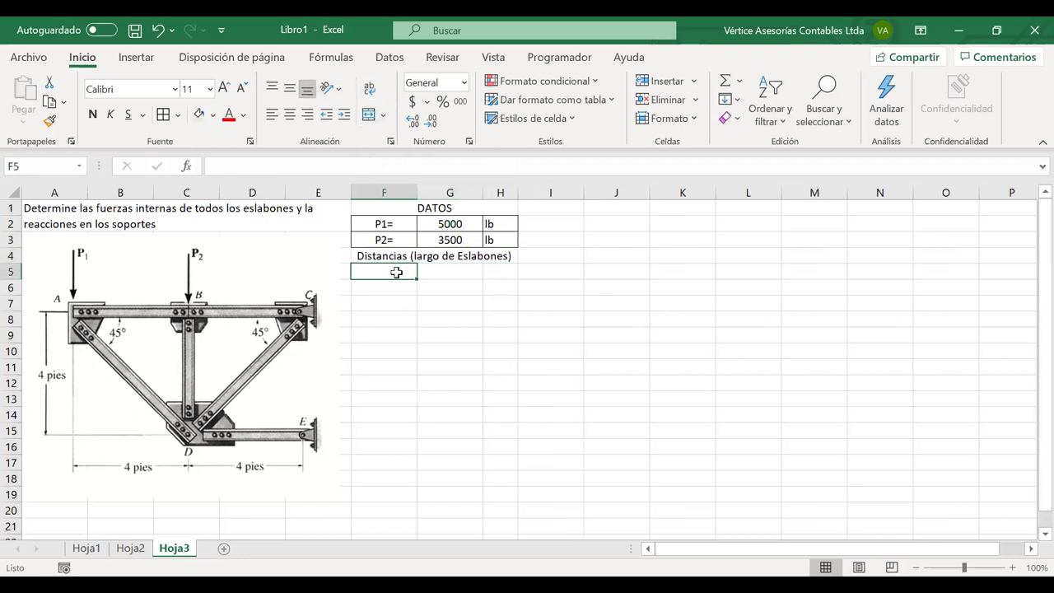
text(AB)
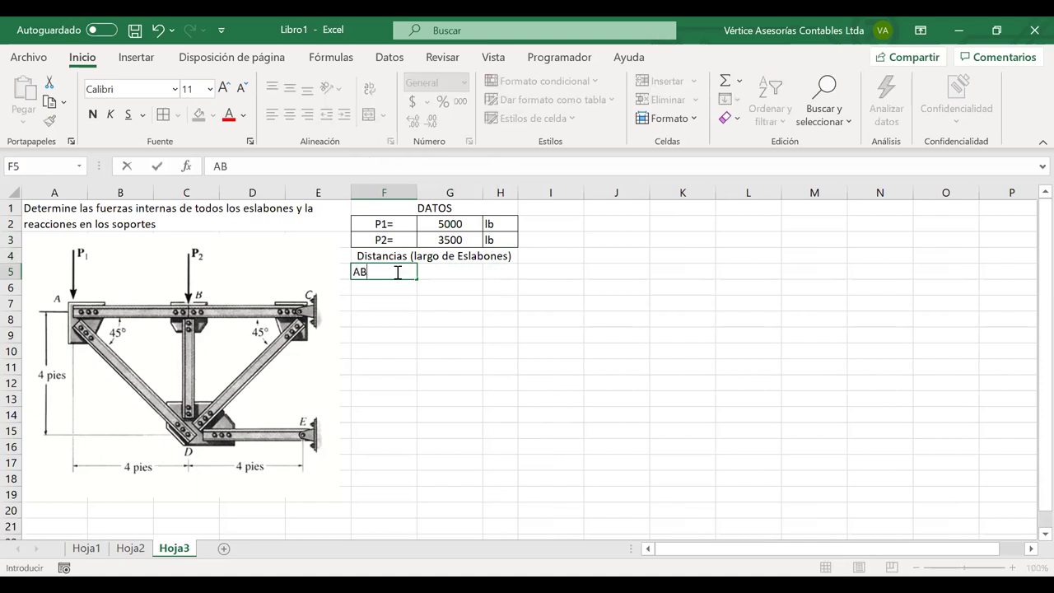
text(=)
key(Return)
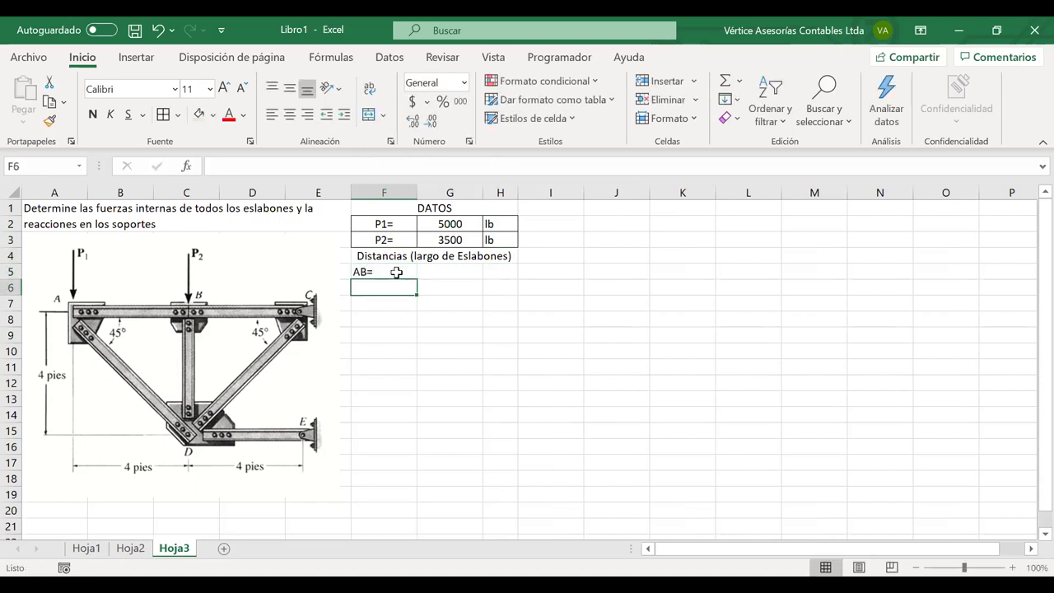
text(BC=)
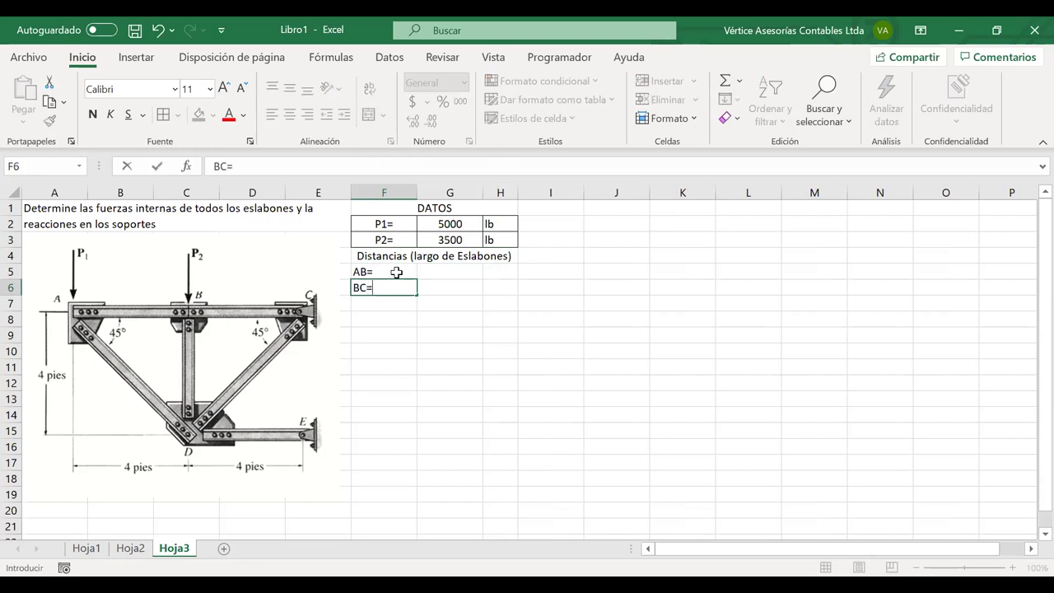
key(Return)
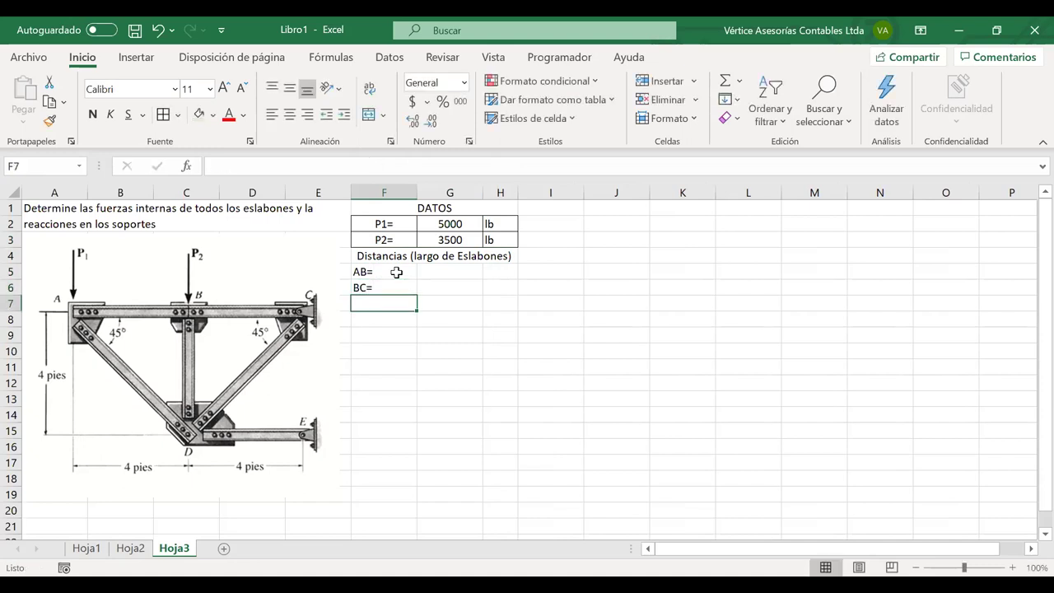
Enter the link length labels "AD=" in F7 and "BD=" in F8.
text(AD=)
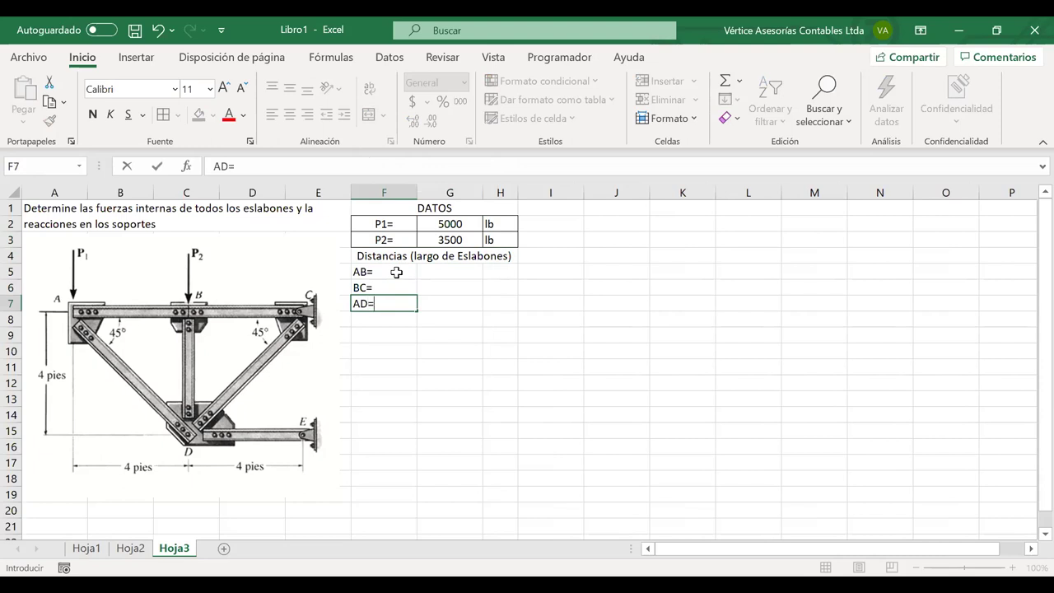
text(BD)
key(BackSpace)
key(BackSpace)
key(Return)
text(BD=)
key(Return)
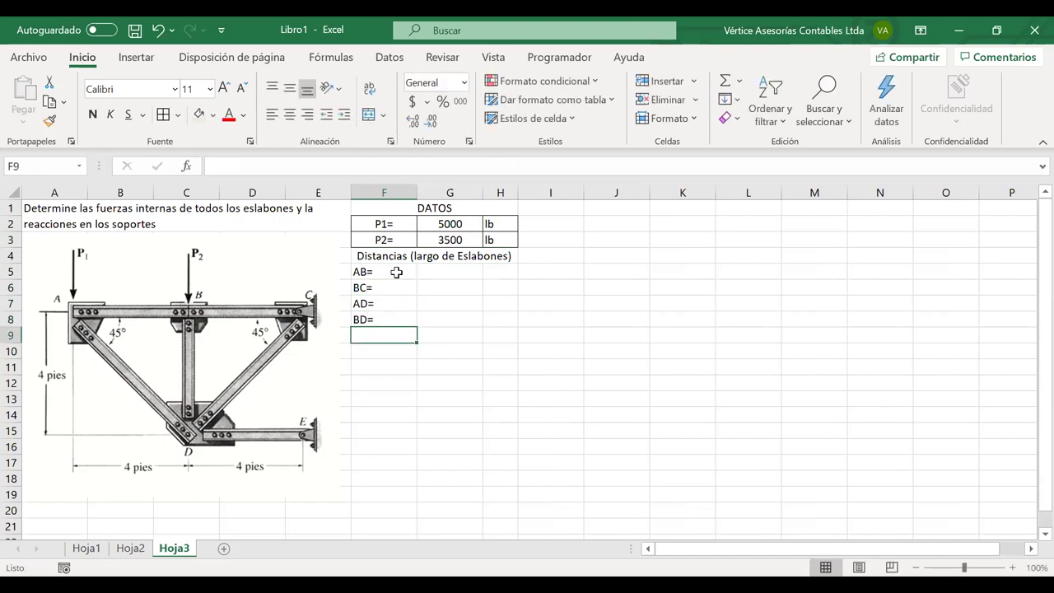
Enter the labels "CD=" in F9 and "DE=" in F10, and centre all the link labels in F5:F10.
text(CD)
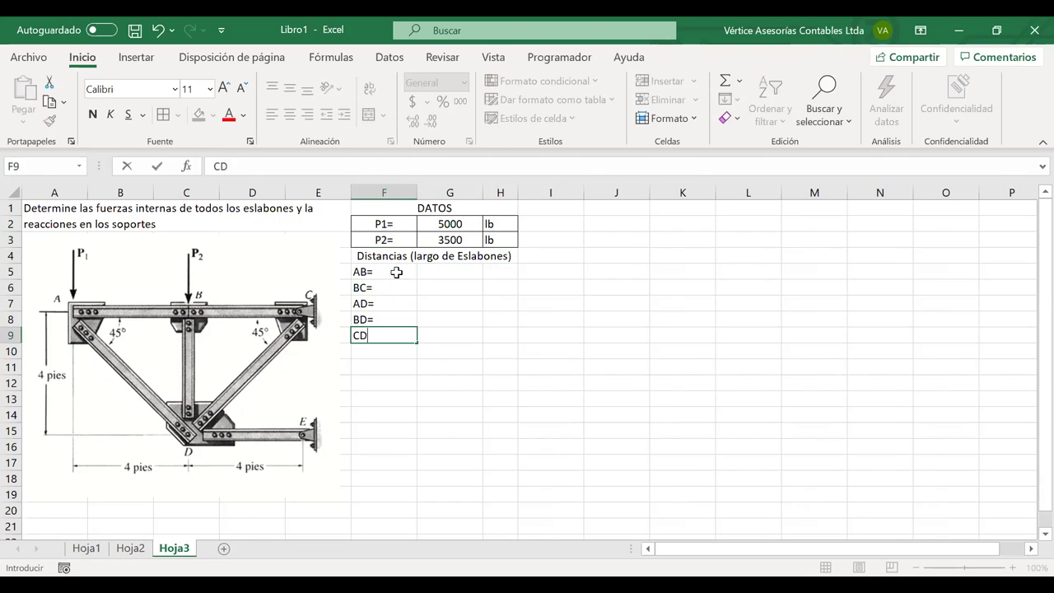
text(=D)
key(BackSpace)
key(Return)
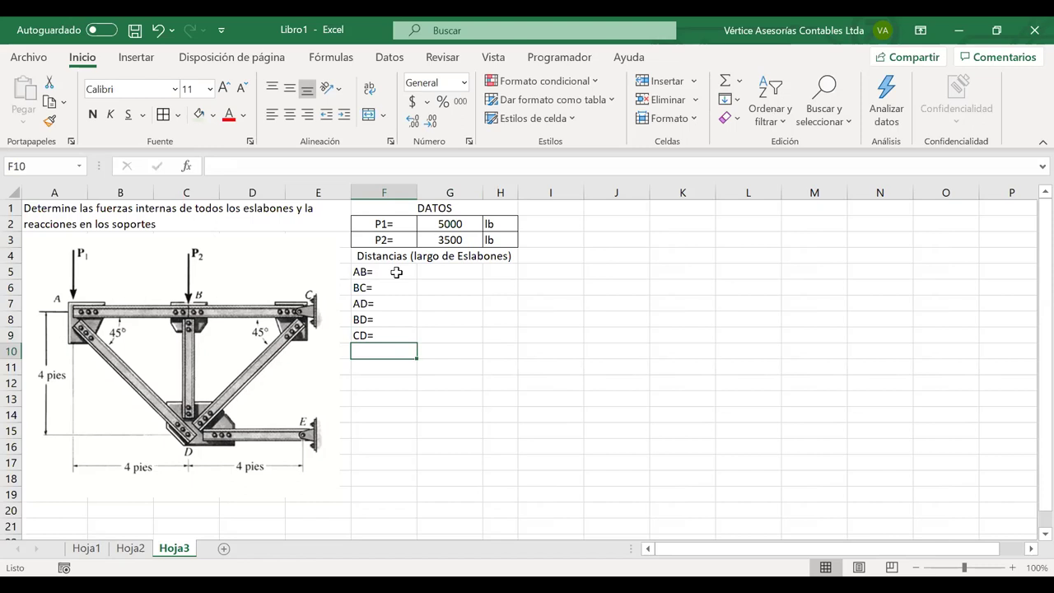
text(DE=)
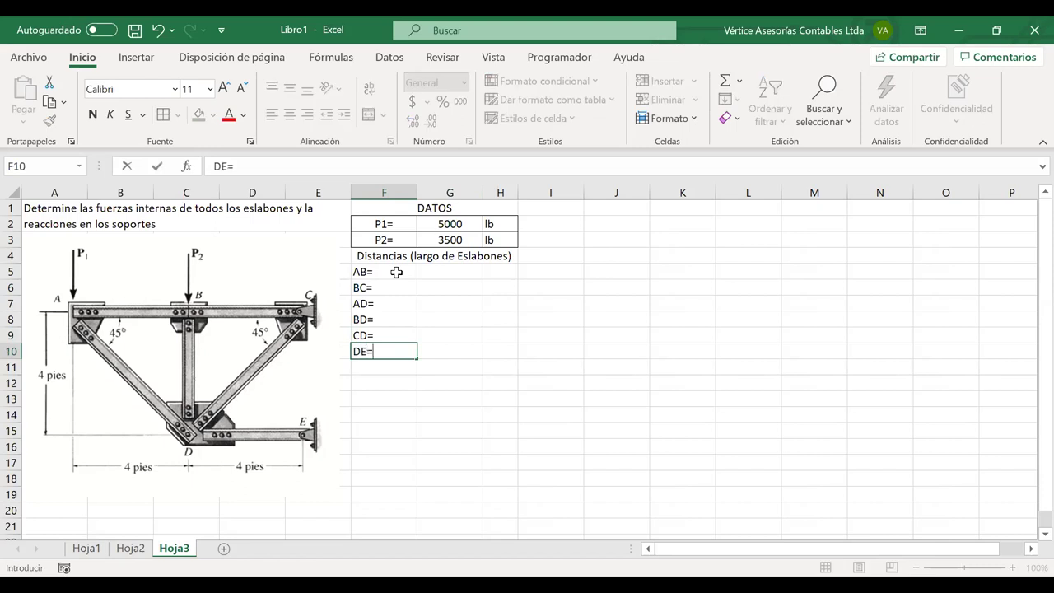
drag(396, 272, 387, 359)
click(290, 114)
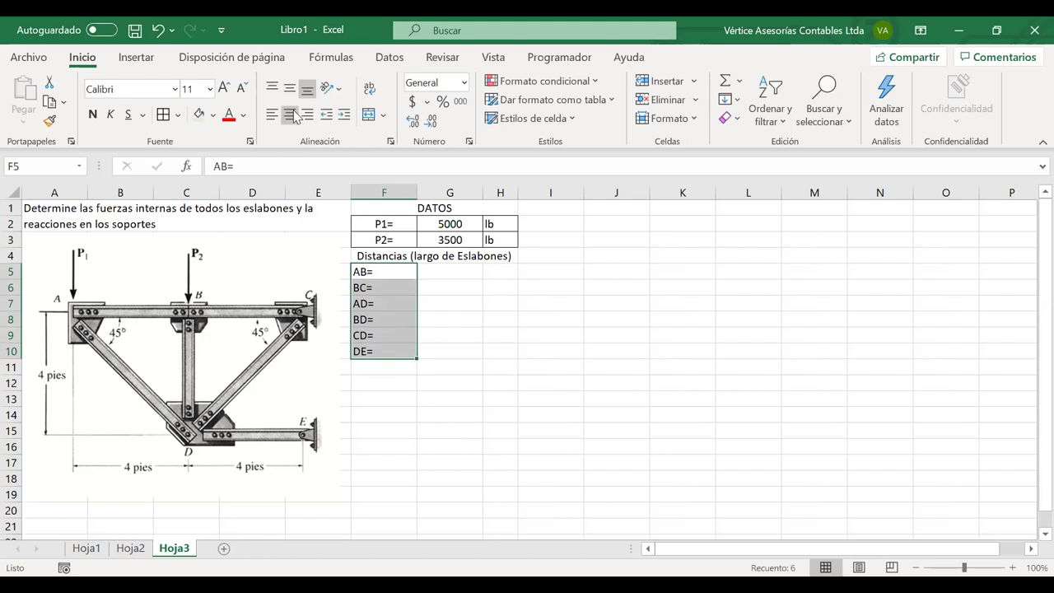
Enter the unit "pies" in H5, copy it down to H10, and apply all borders to F5:H10.
click(496, 270)
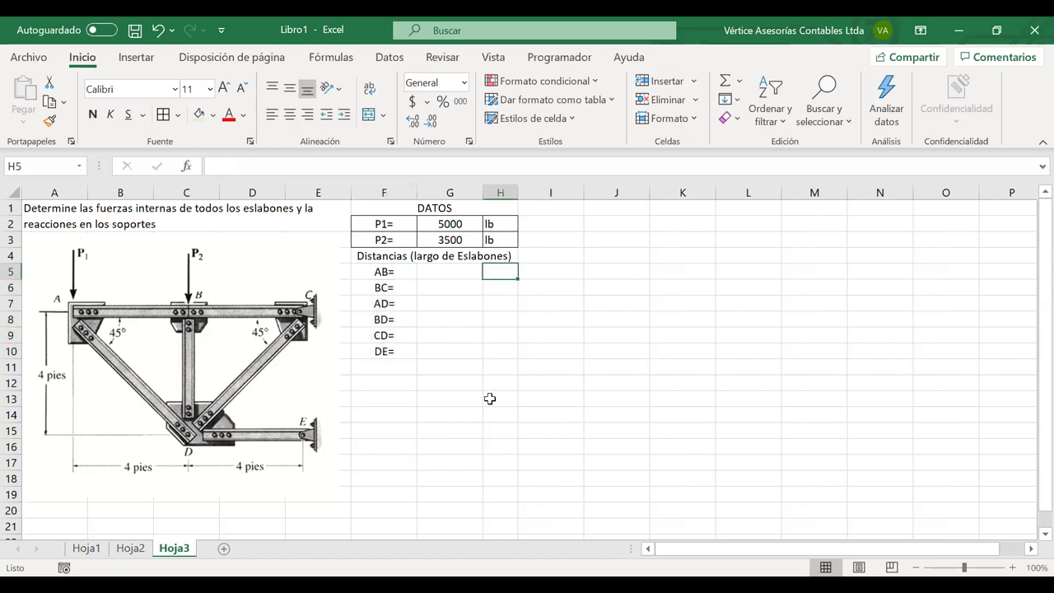
text(pies)
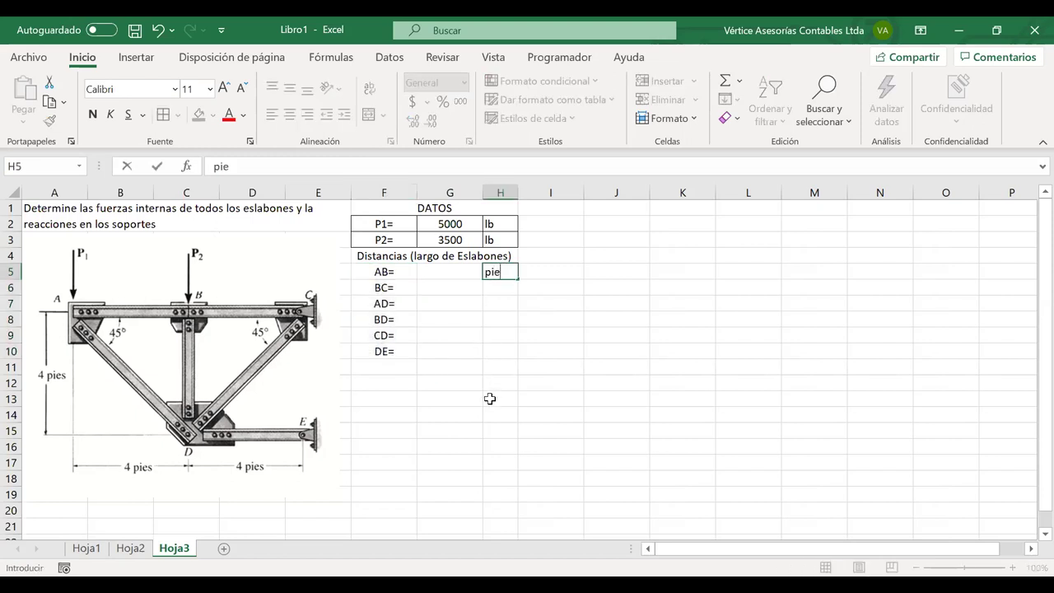
click(540, 366)
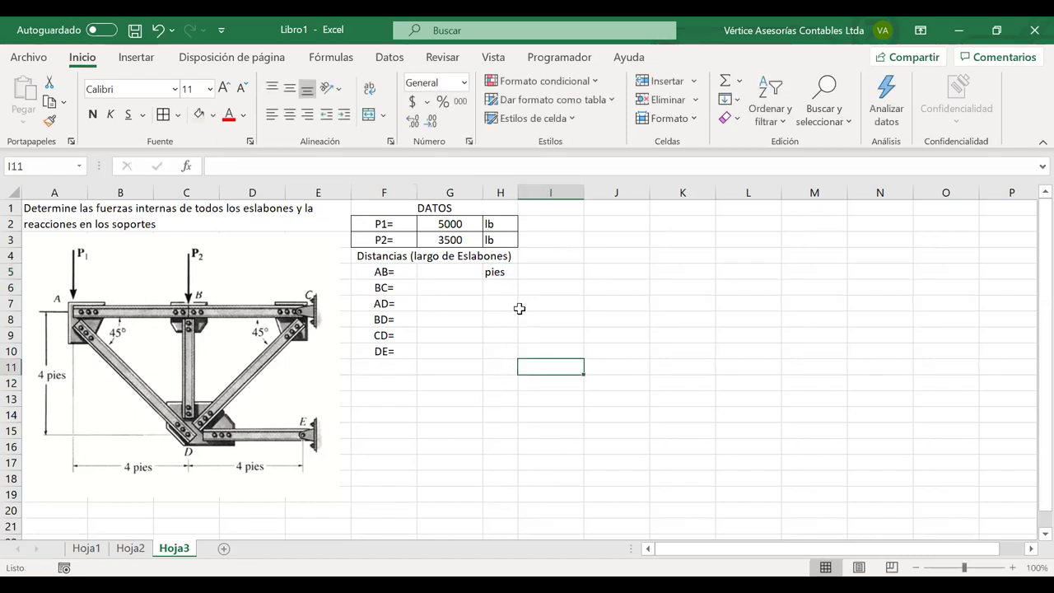
click(502, 275)
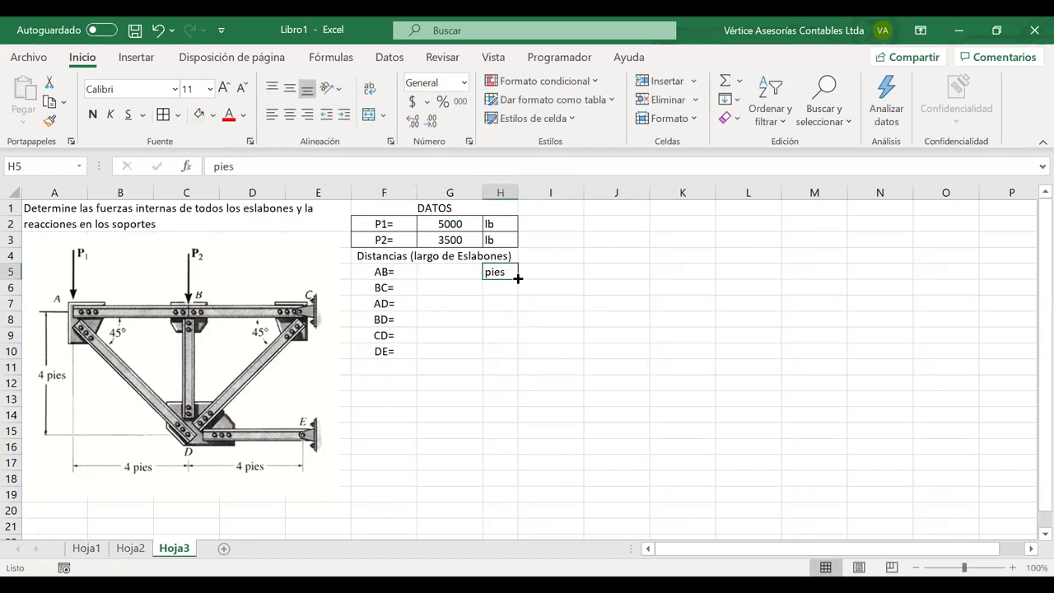
drag(492, 327, 491, 356)
click(163, 116)
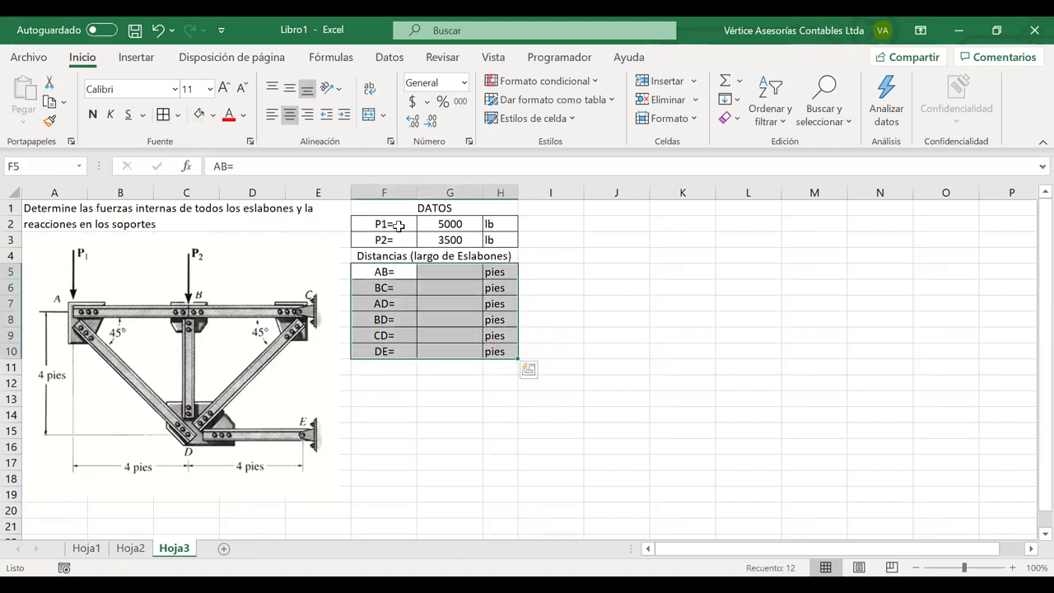
Enter 4 as the AB length in G5 and centre the length cells G5:G10.
click(443, 271)
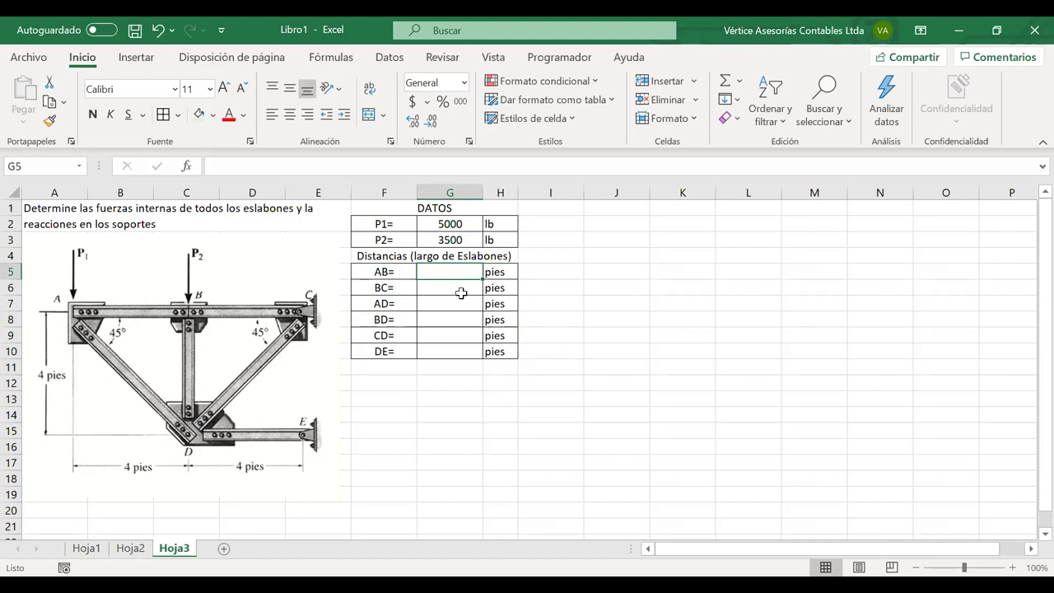
text(4)
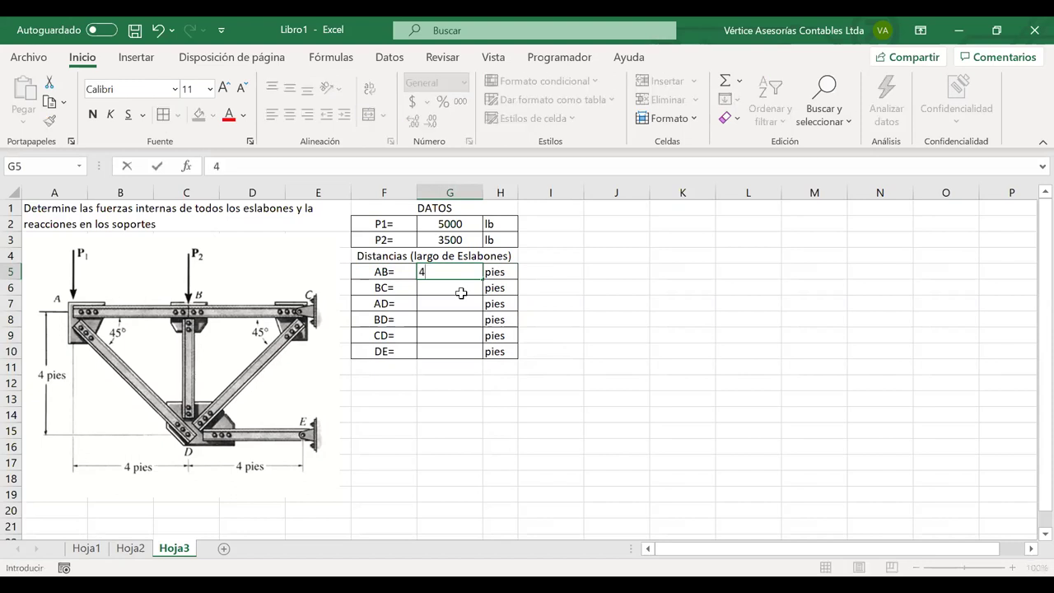
key(Return)
drag(453, 273, 448, 347)
click(289, 114)
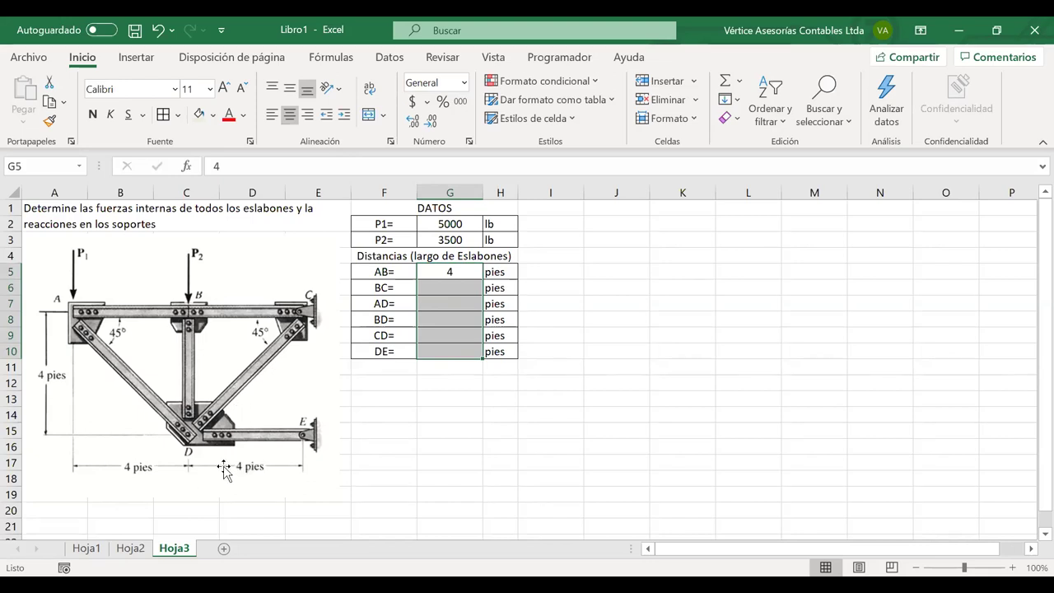
Enter 4 as the length of BC in G6, BD in G8 and DE in G10.
drag(430, 286, 432, 302)
click(431, 283)
text(4)
key(Return)
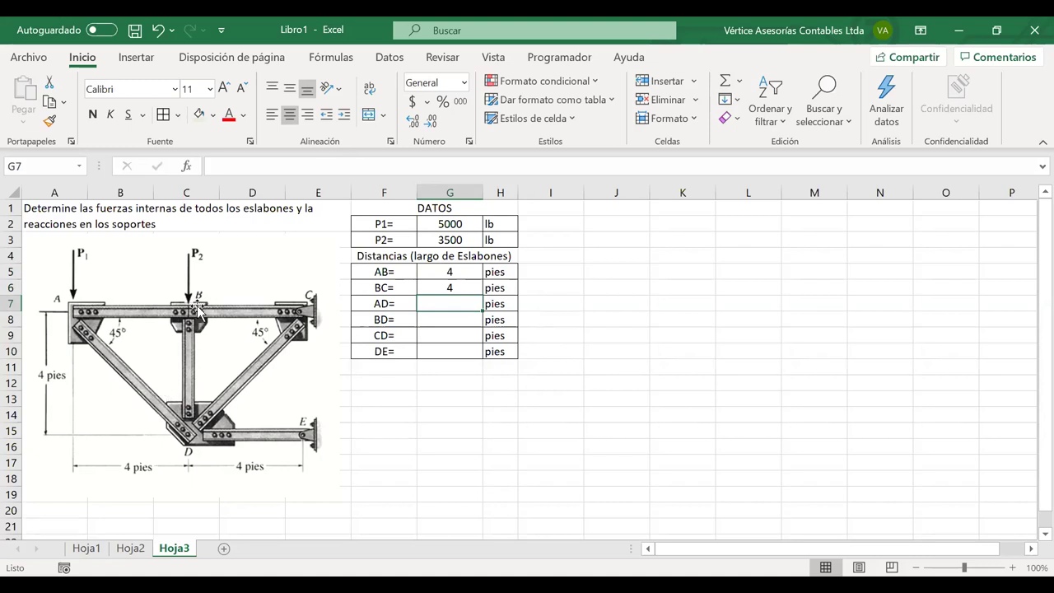
click(446, 319)
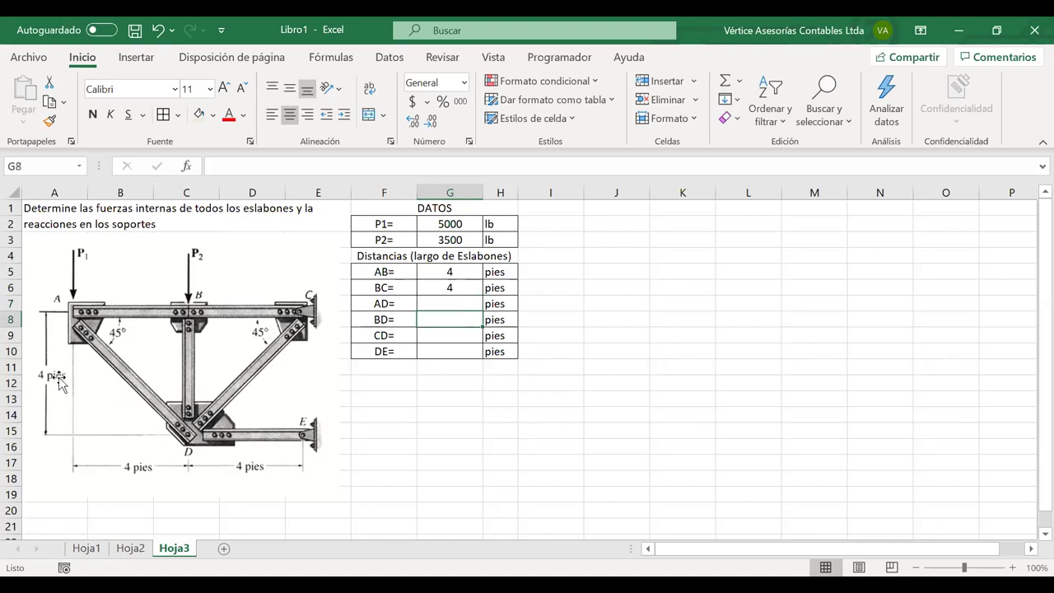
text(4)
key(Return)
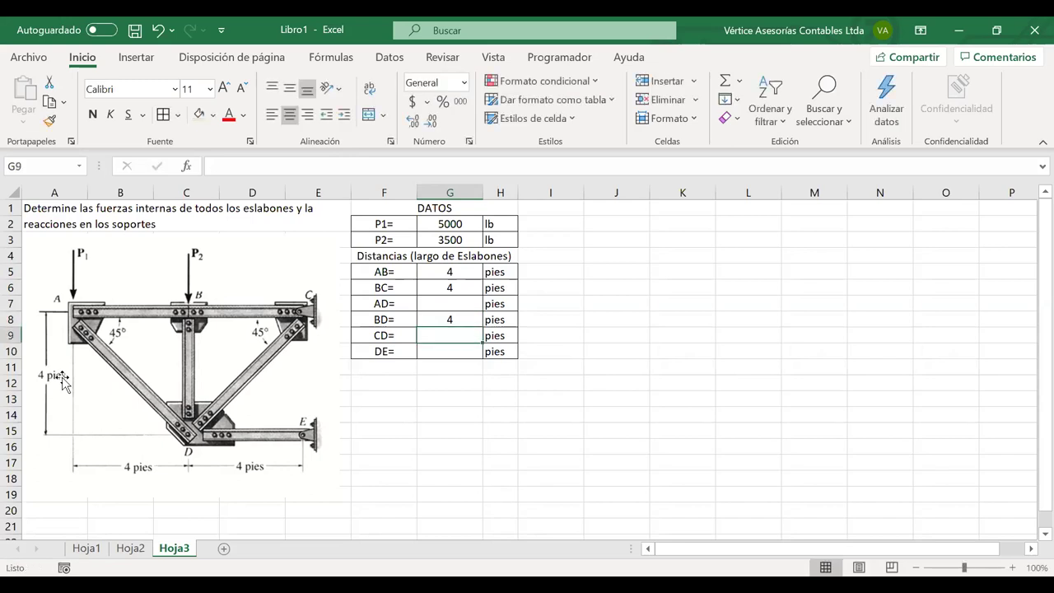
key(Return)
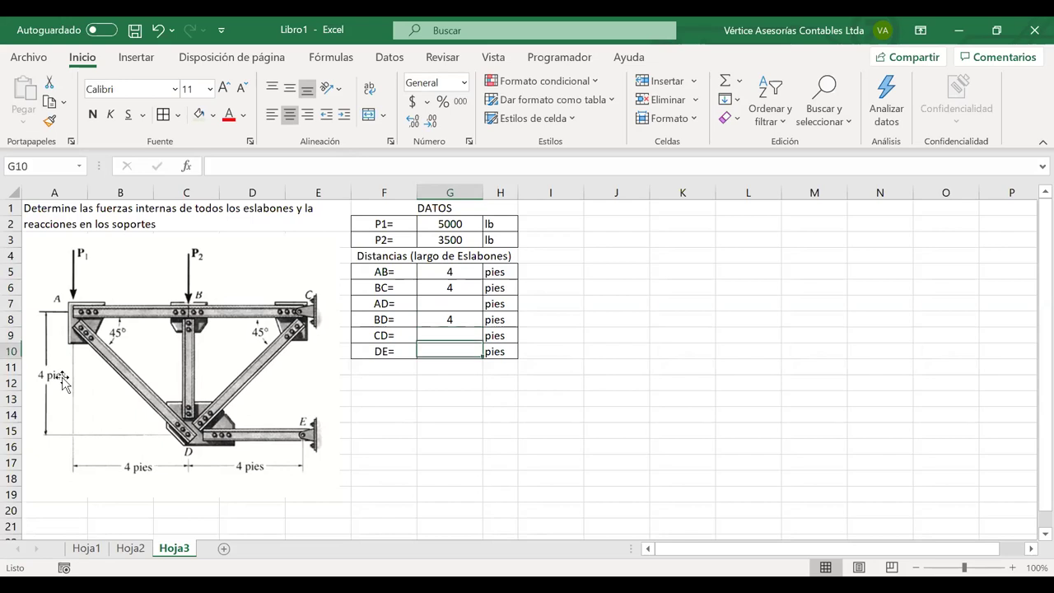
text(4)
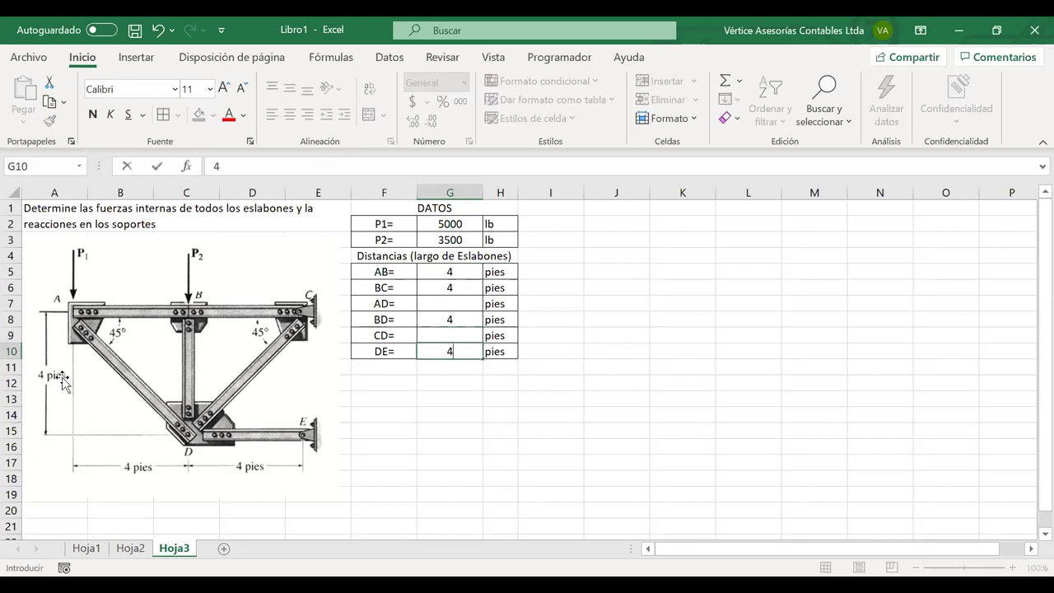
key(Up)
key(Up)
key(Up)
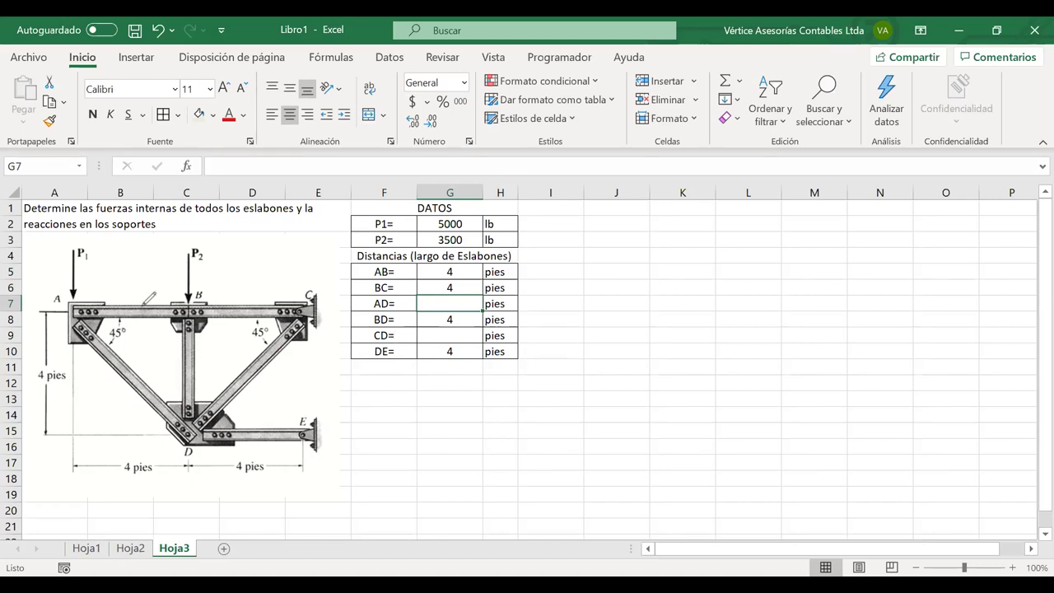
Trace the right triangle A-B-D in red ink over the truss picture, including the diagonal AD.
click(75, 312)
mouse_move(75, 312)
mouse_down()
mouse_move(187, 311)
mouse_move(189, 431)
mouse_up()
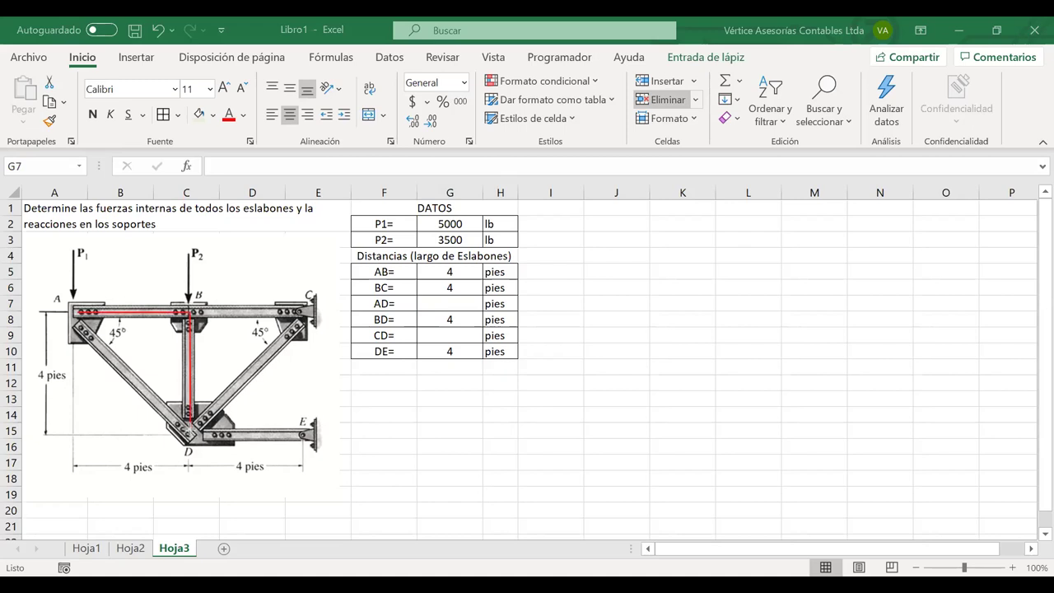
drag(76, 312, 188, 429)
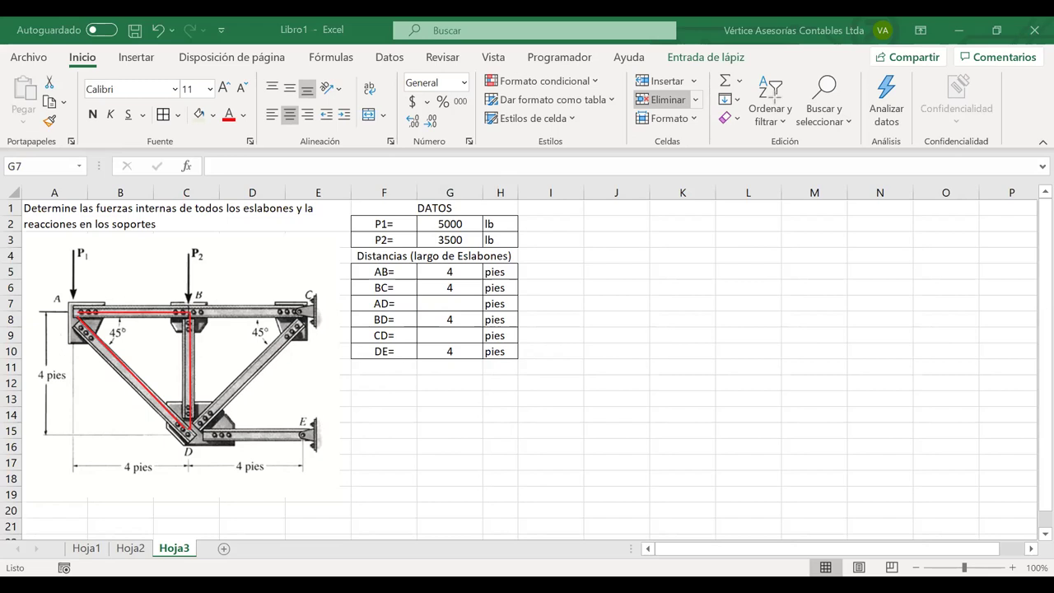
Calculate the AD length in G7 with the Pythagorean formula =RAIZ(G5^2+G8^2).
click(452, 307)
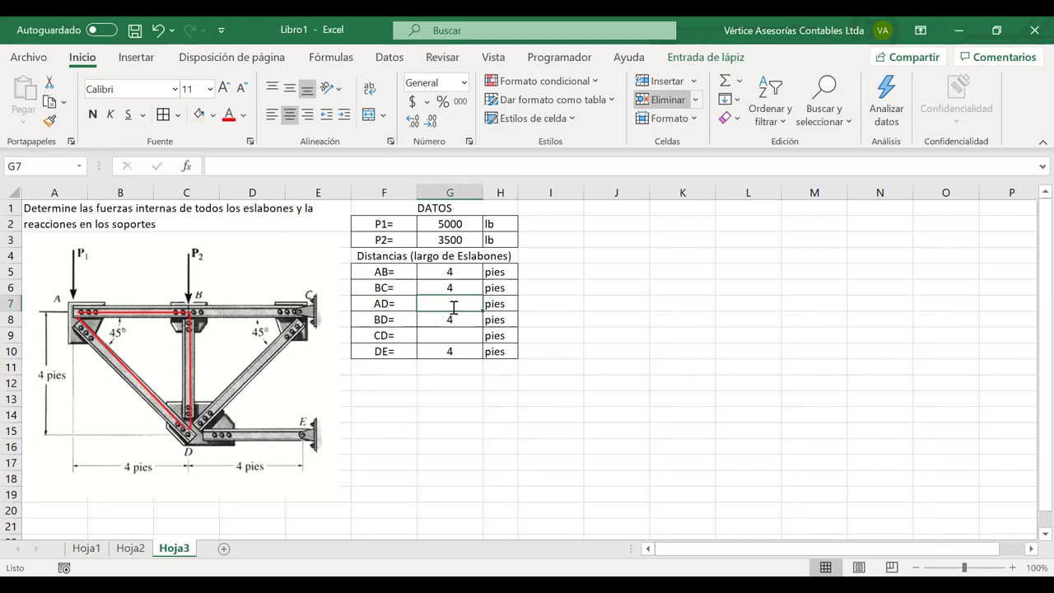
text(=)
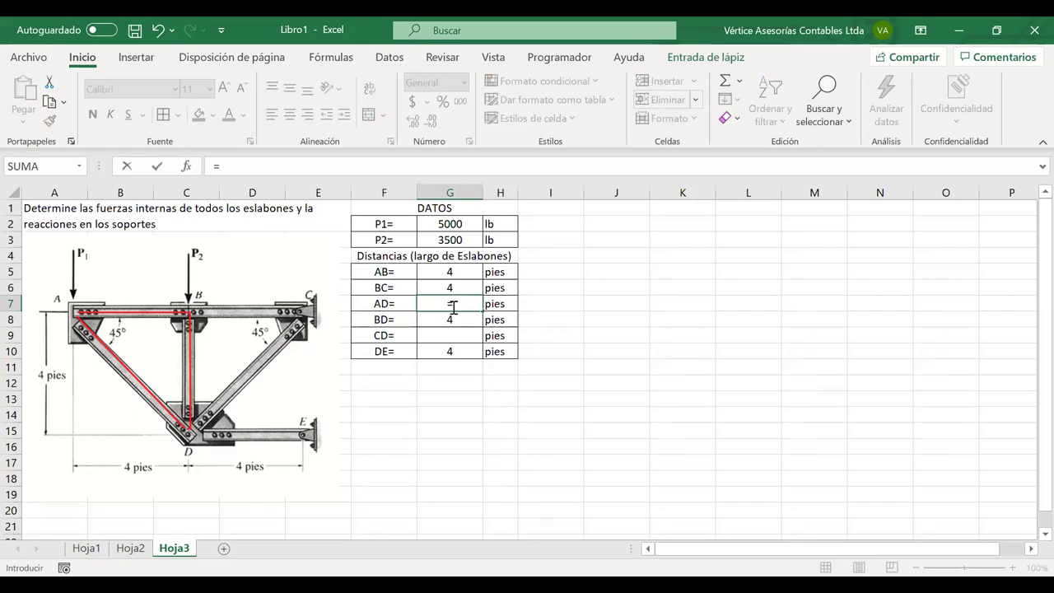
text(raiz()
click(453, 271)
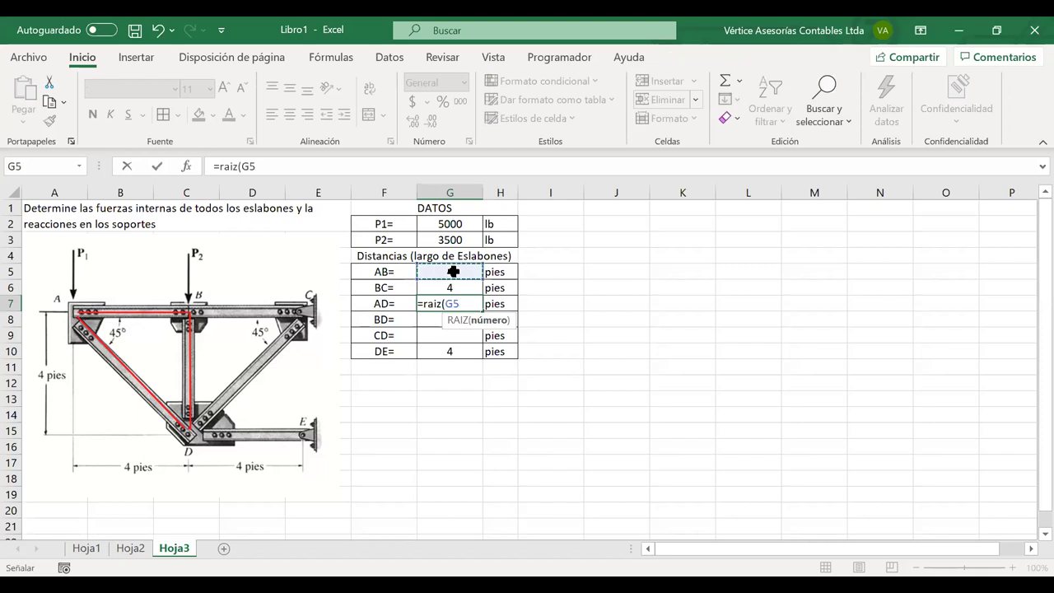
text(^2+)
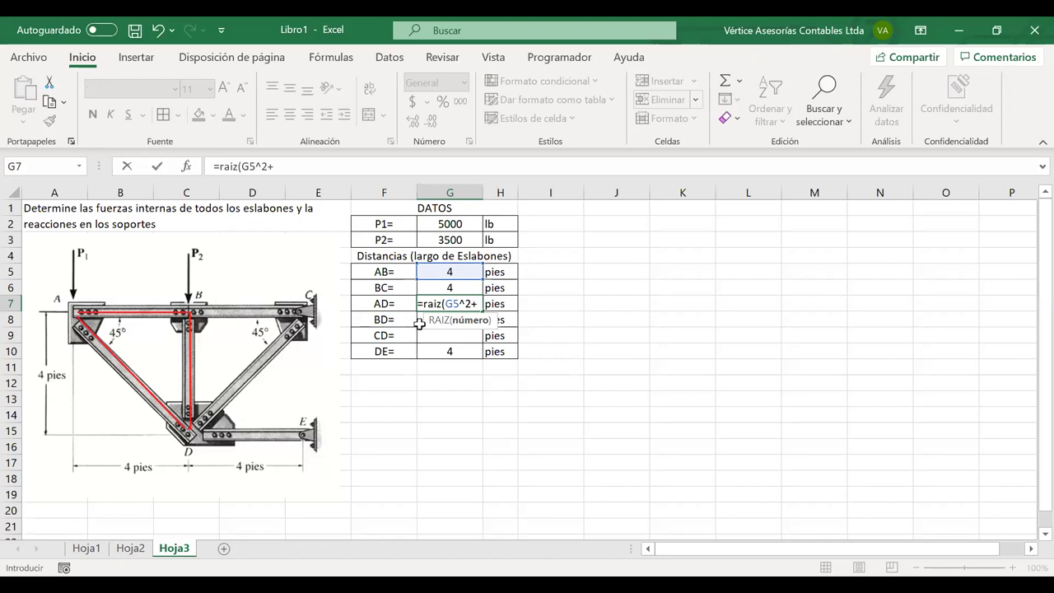
key(Down)
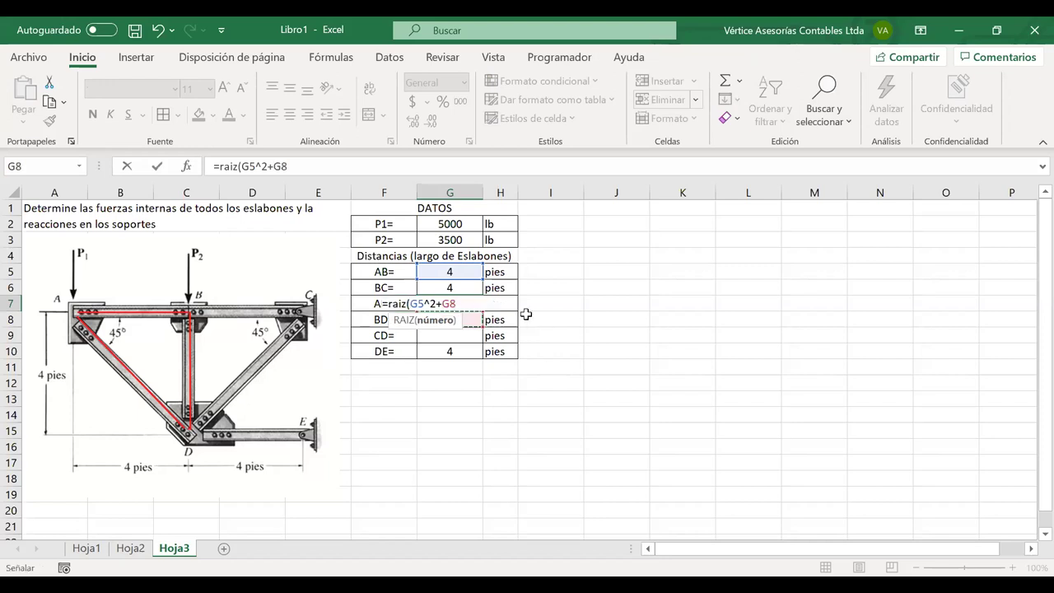
text(^2))
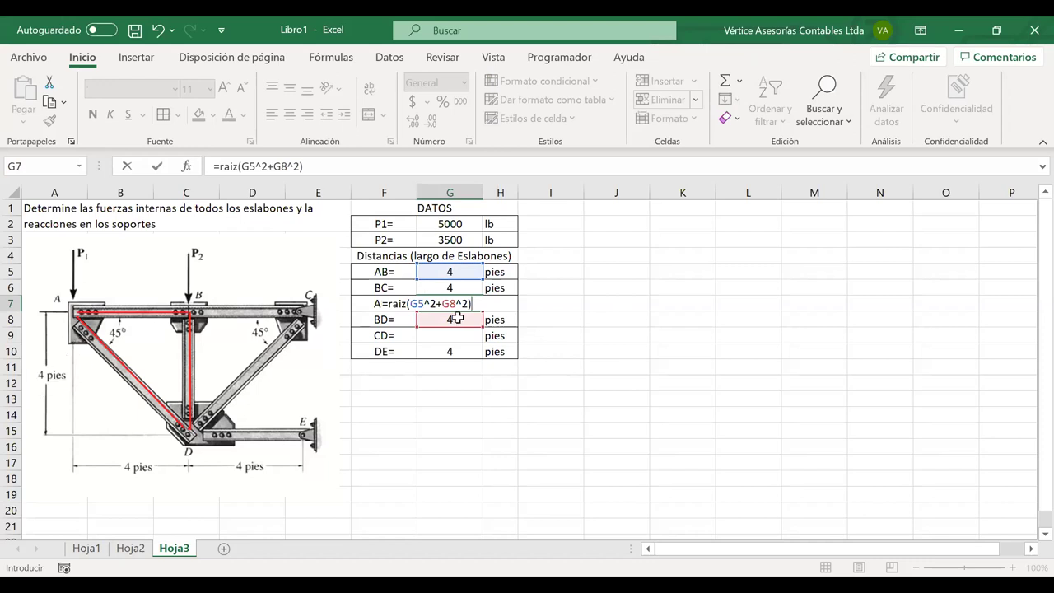
key(Return)
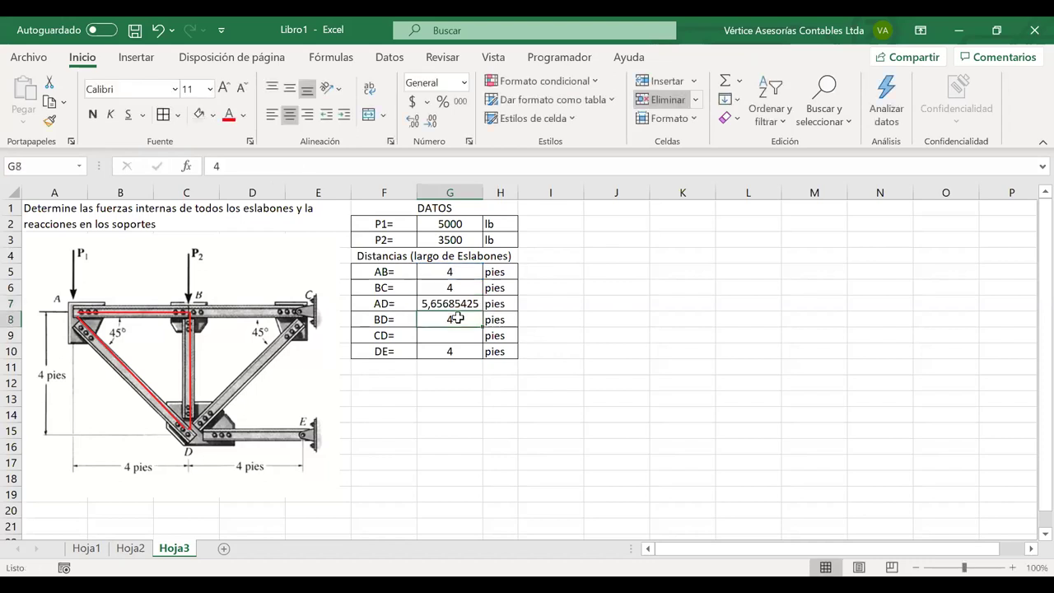
Reduce the AD length in G7 to two decimal places.
click(446, 303)
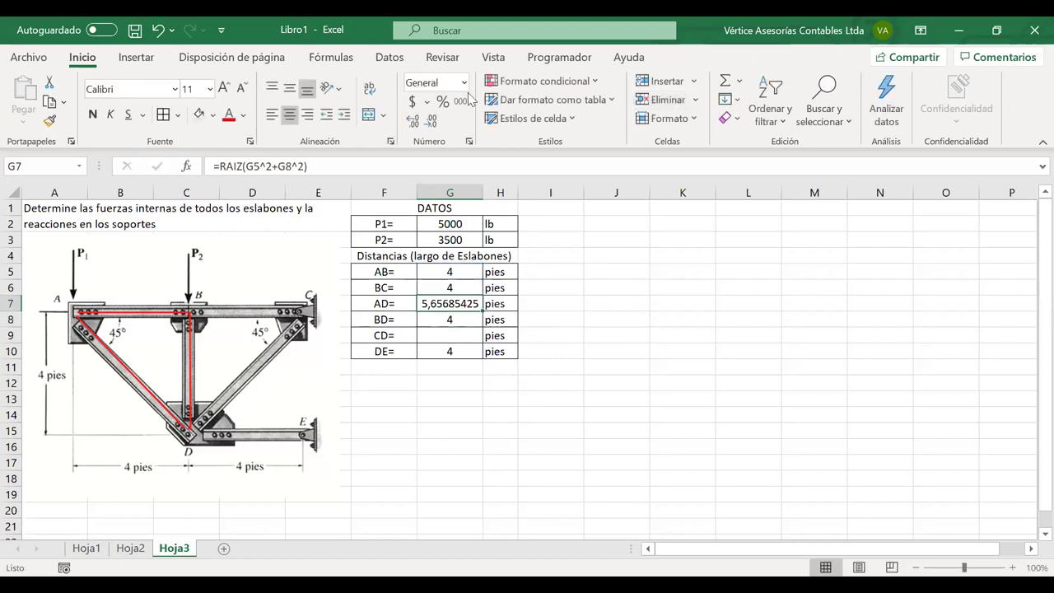
click(435, 122)
click(434, 121)
click(434, 121)
click(435, 122)
click(434, 121)
click(434, 121)
Test the AD formula by setting the BD length in G8 to 5, and undo the change.
click(443, 323)
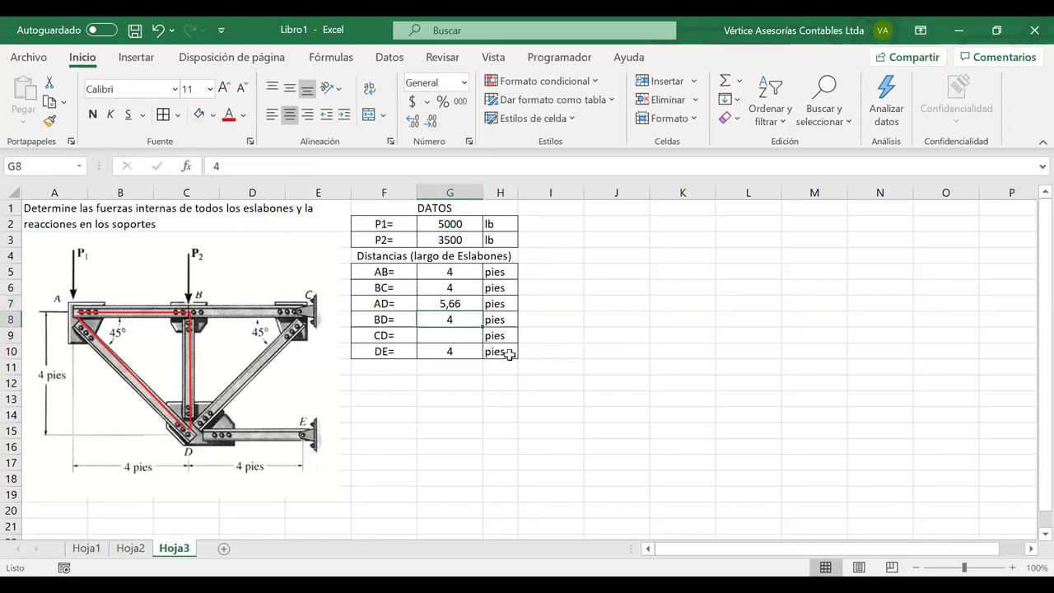
text(5)
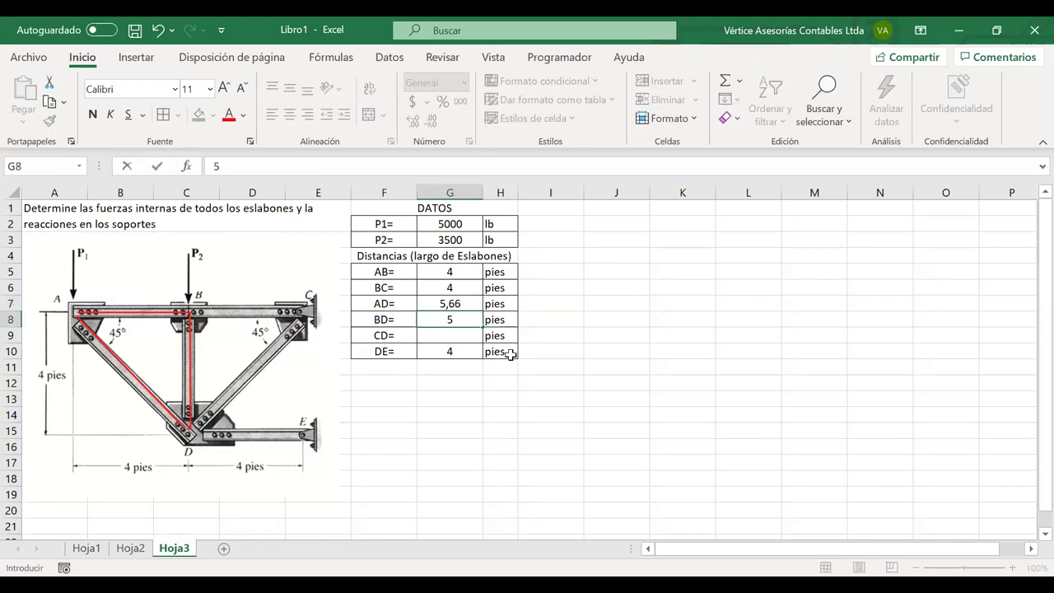
key(Return)
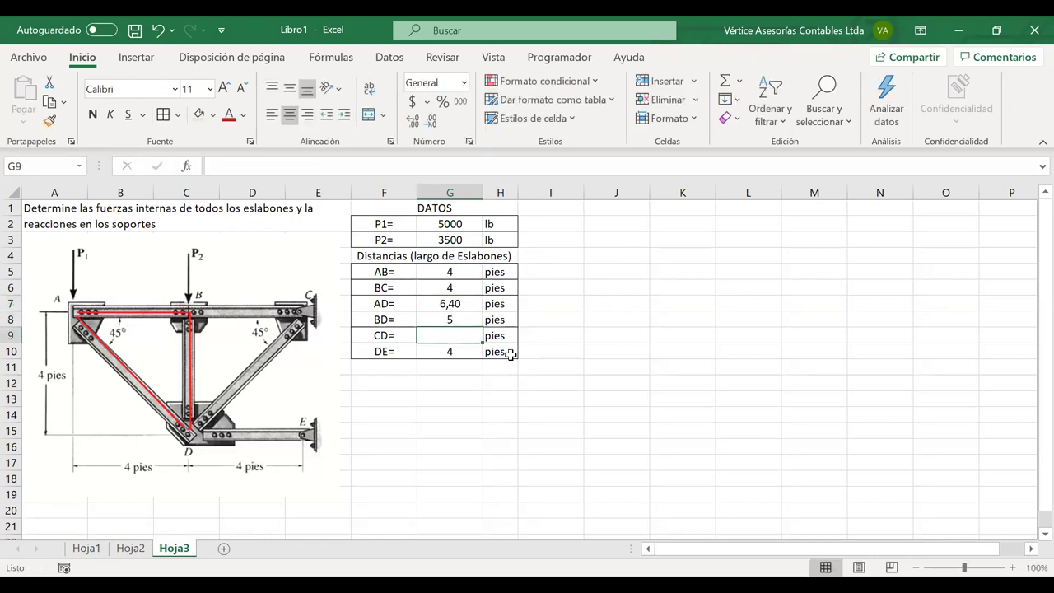
click(450, 288)
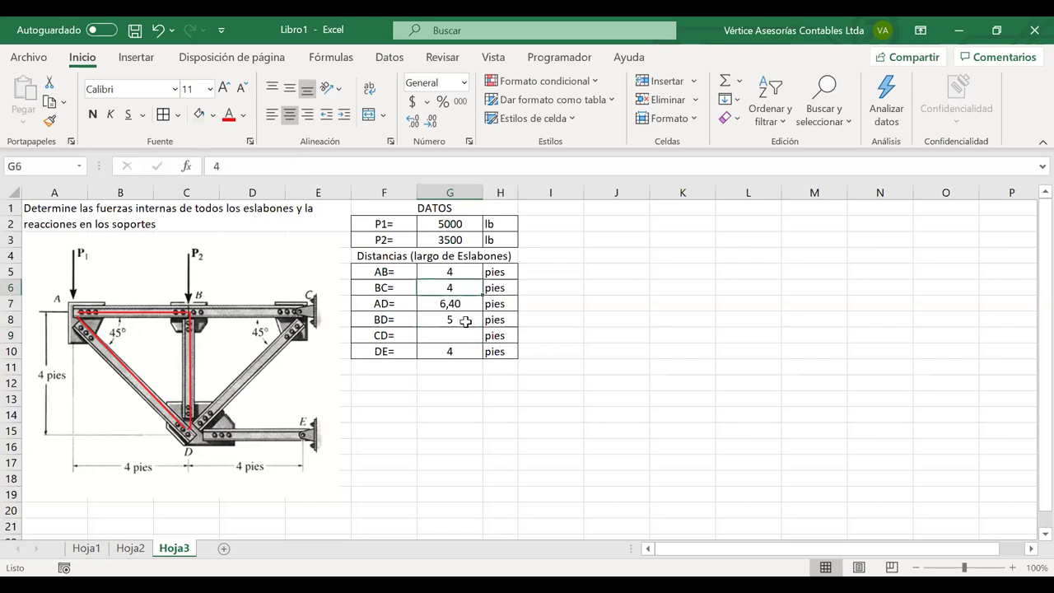
click(465, 321)
key(ctrl+z)
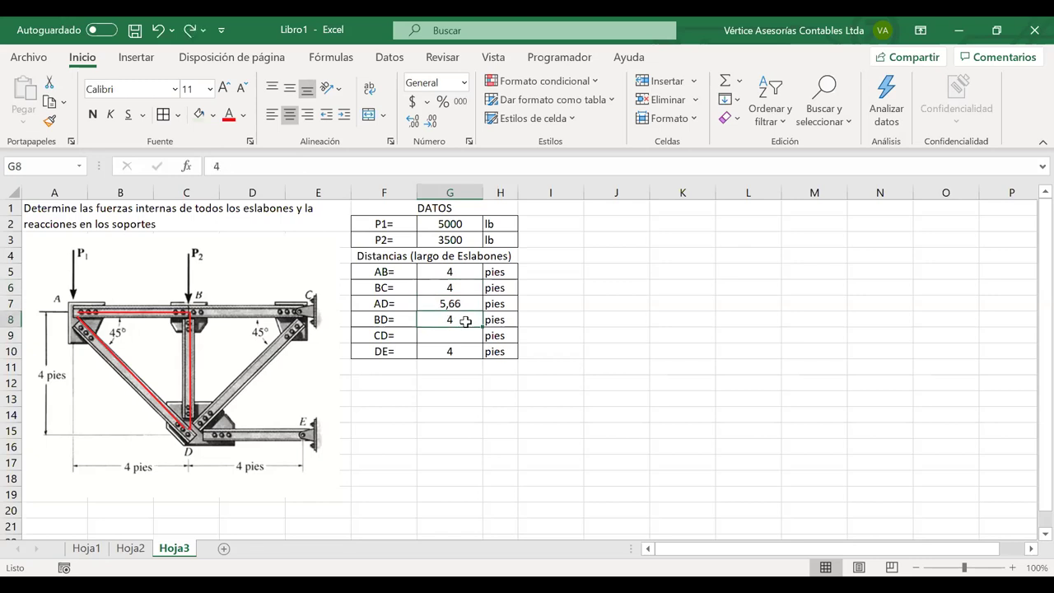
Calculate the CD length in G9 with the Pythagorean formula =RAIZ(G6^2+G8^2).
click(462, 333)
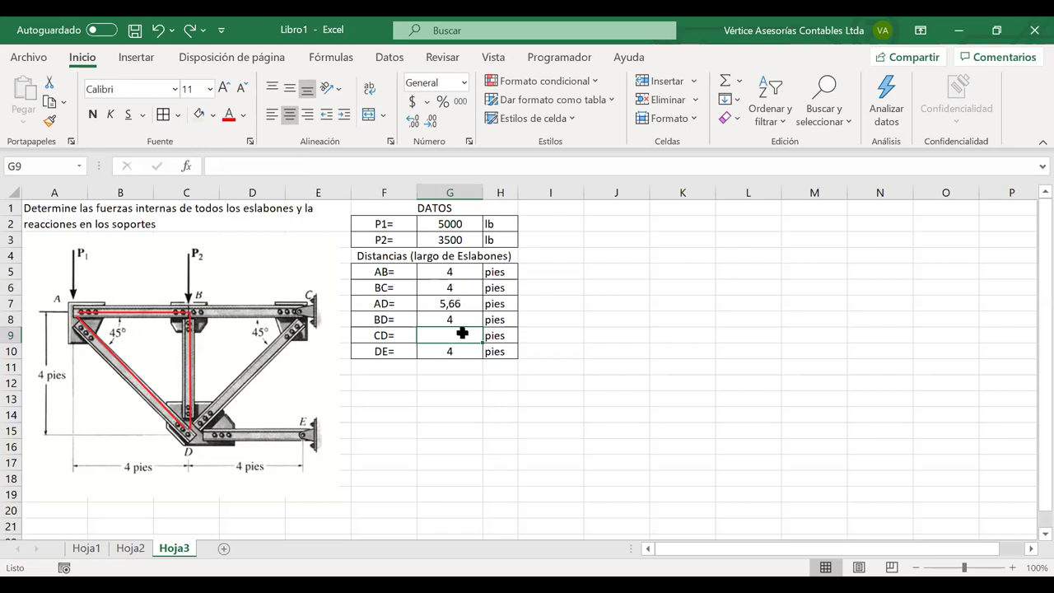
text(=)
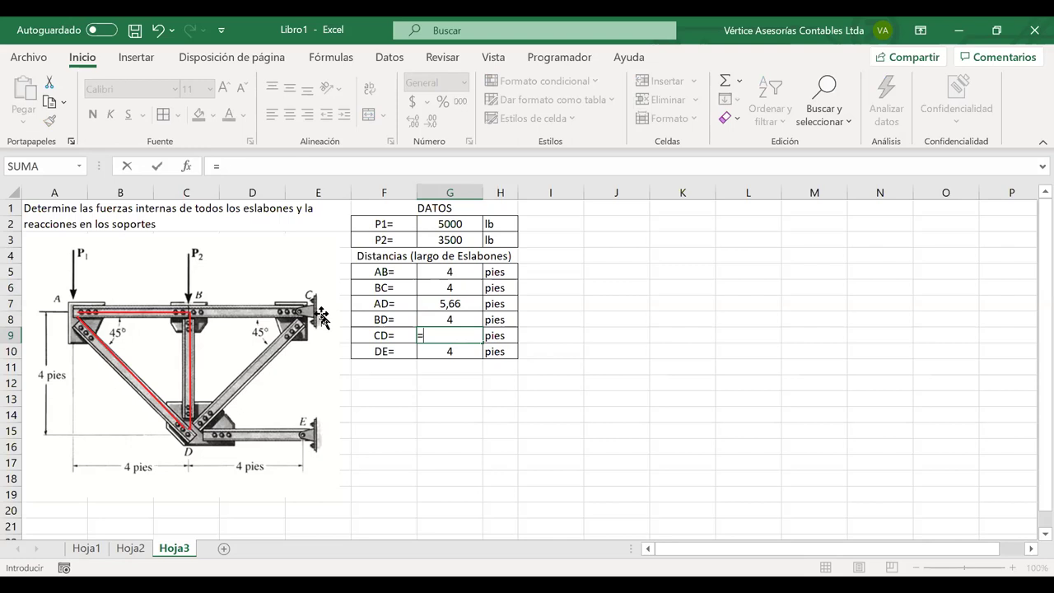
text(raiz()
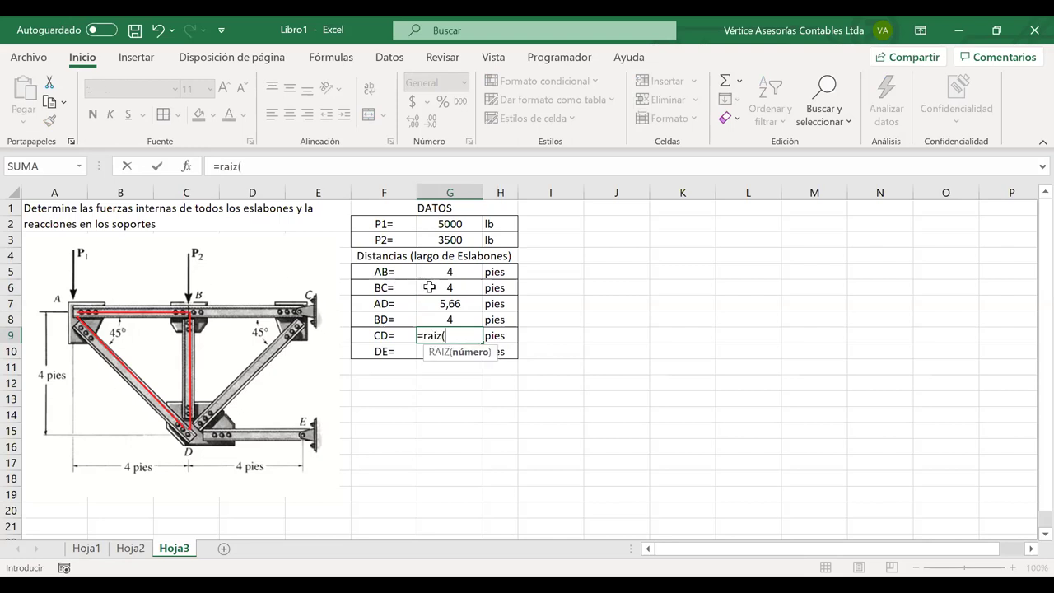
click(429, 287)
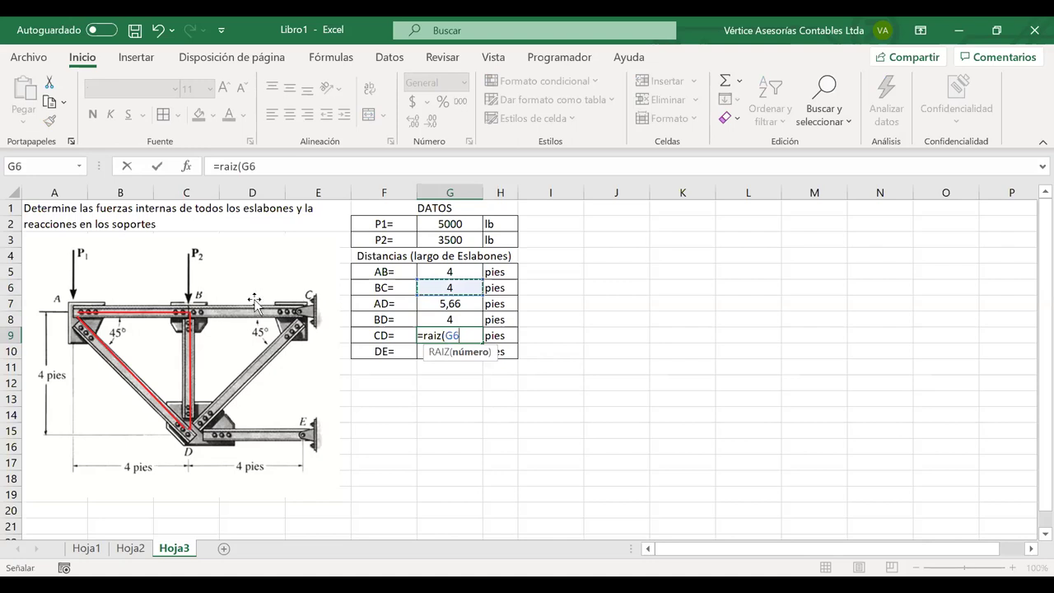
text(^2+)
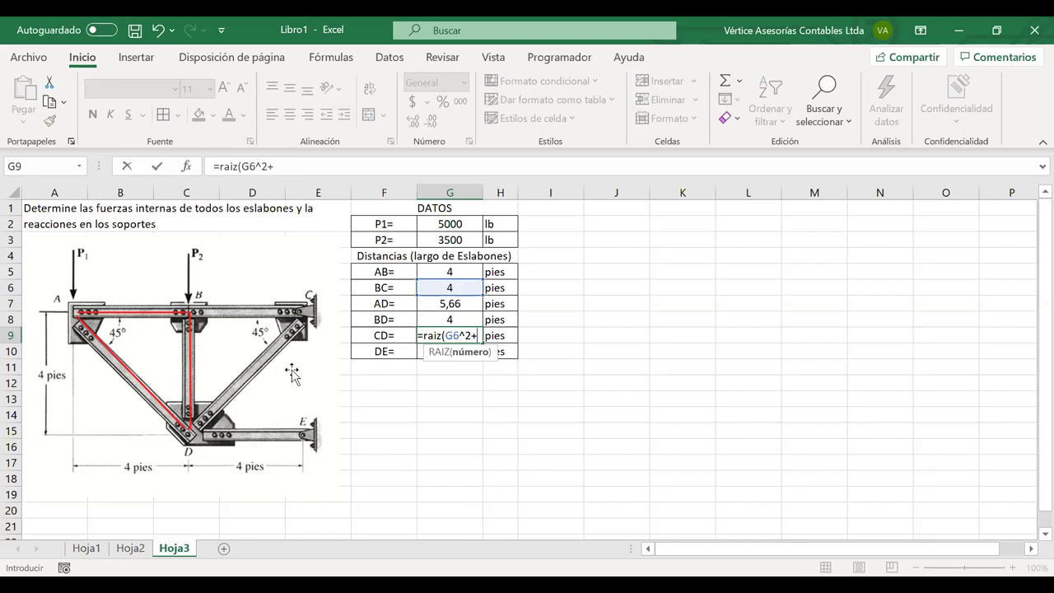
click(439, 319)
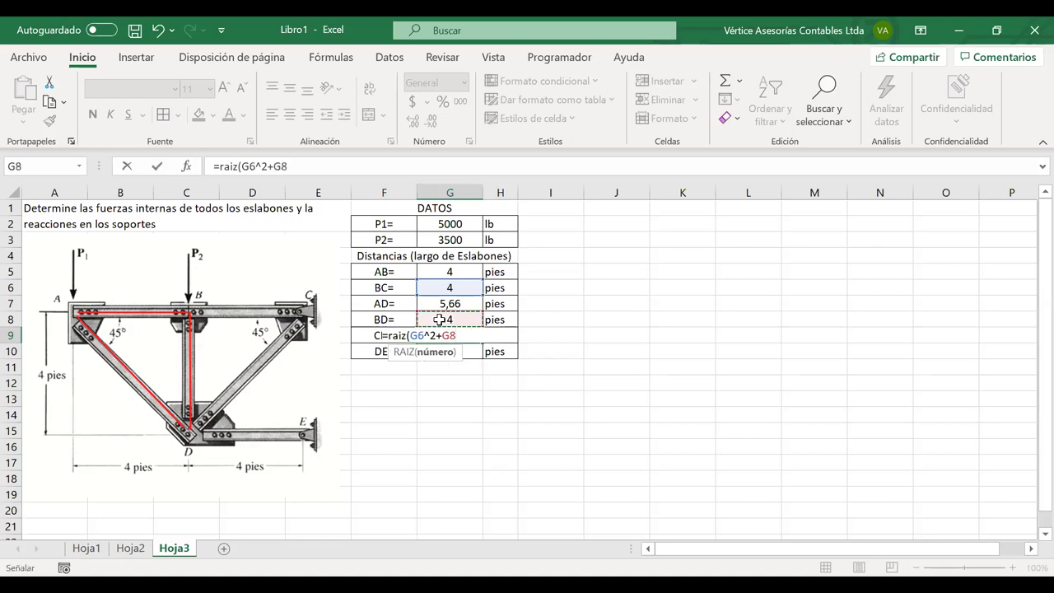
text(^2))
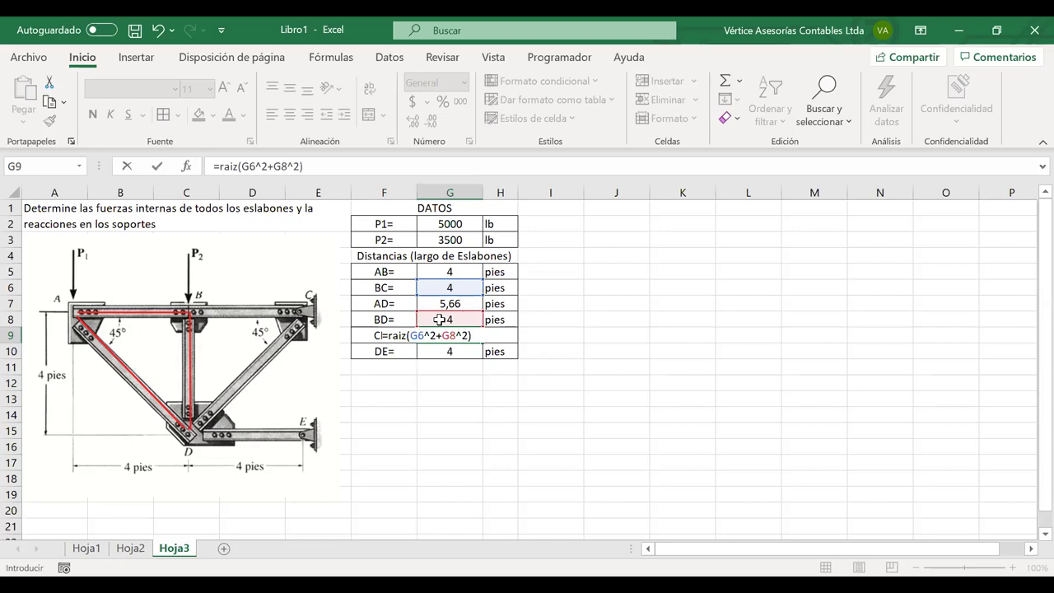
double_click(457, 336)
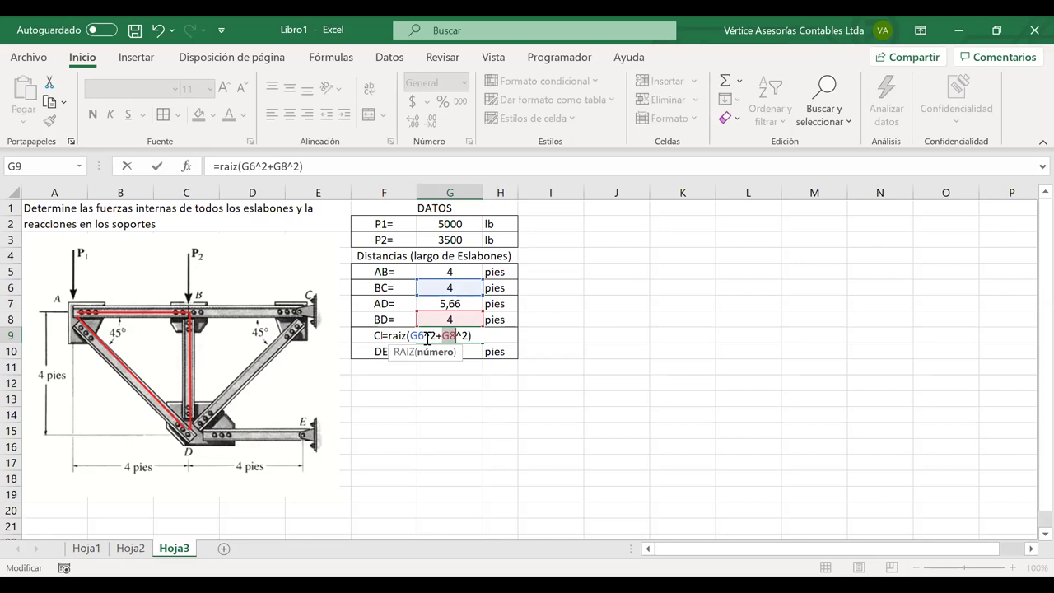
key(Return)
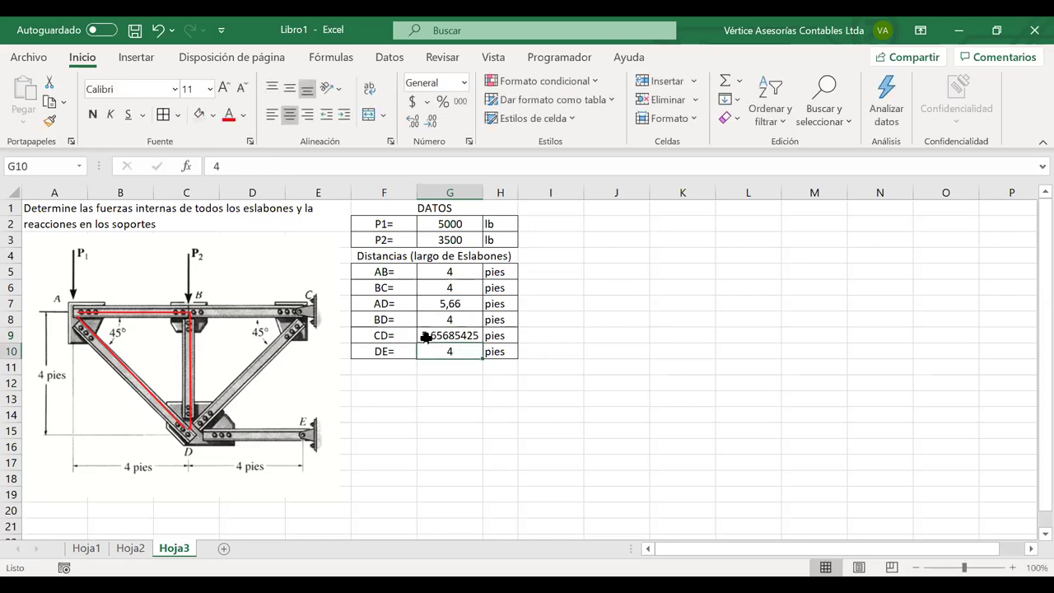
Copy the two-decimal number format of the AD length in G7 to the CD length in G9.
click(453, 301)
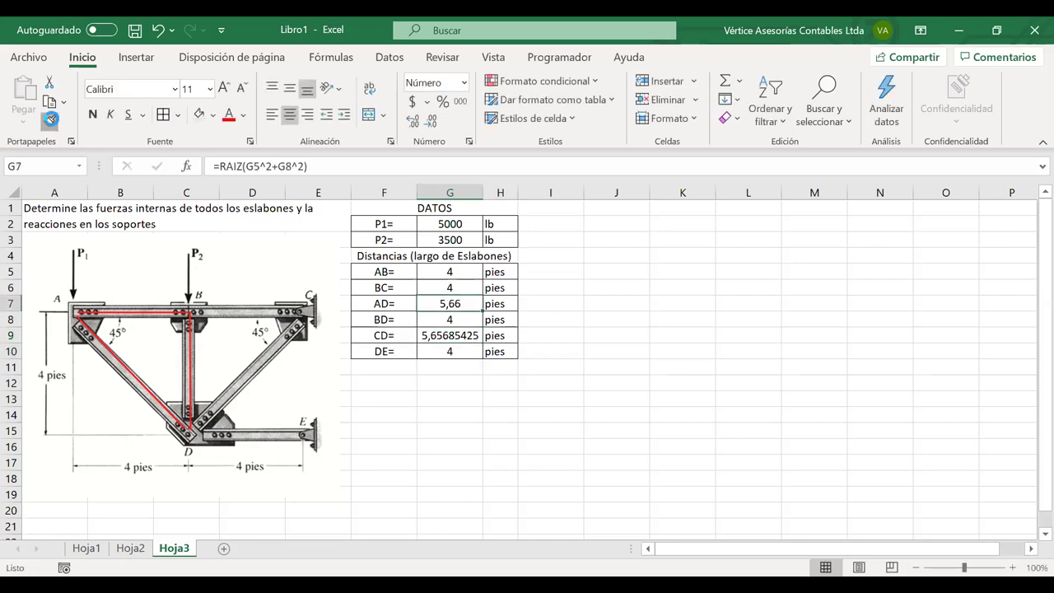
click(51, 119)
click(429, 336)
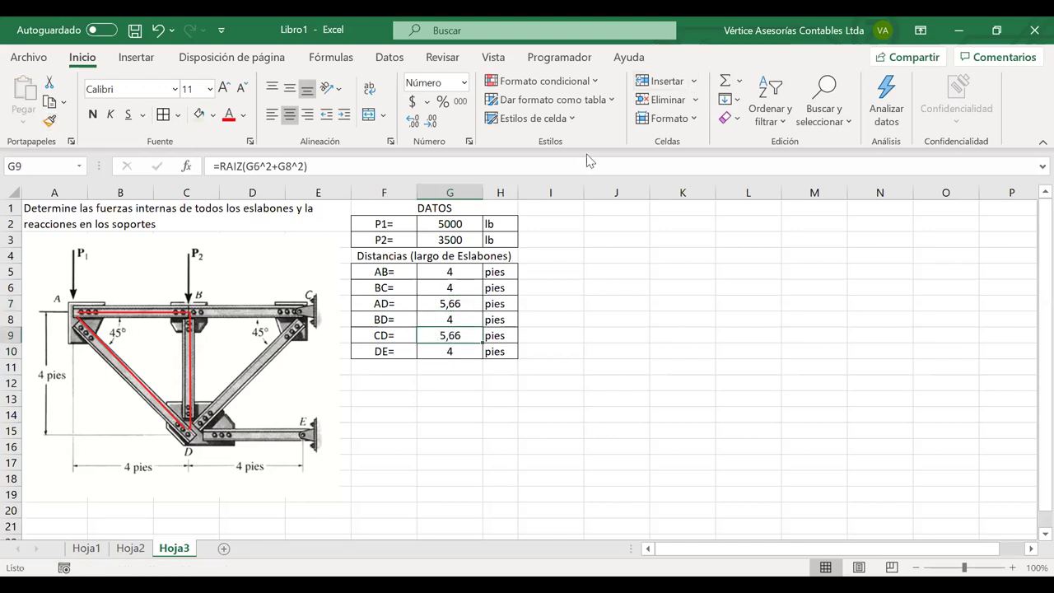
Write "4," in ink beside the truss's 4 pies height, mark the diagonal lengths in the table, and clear all ink.
key(ctrl+2)
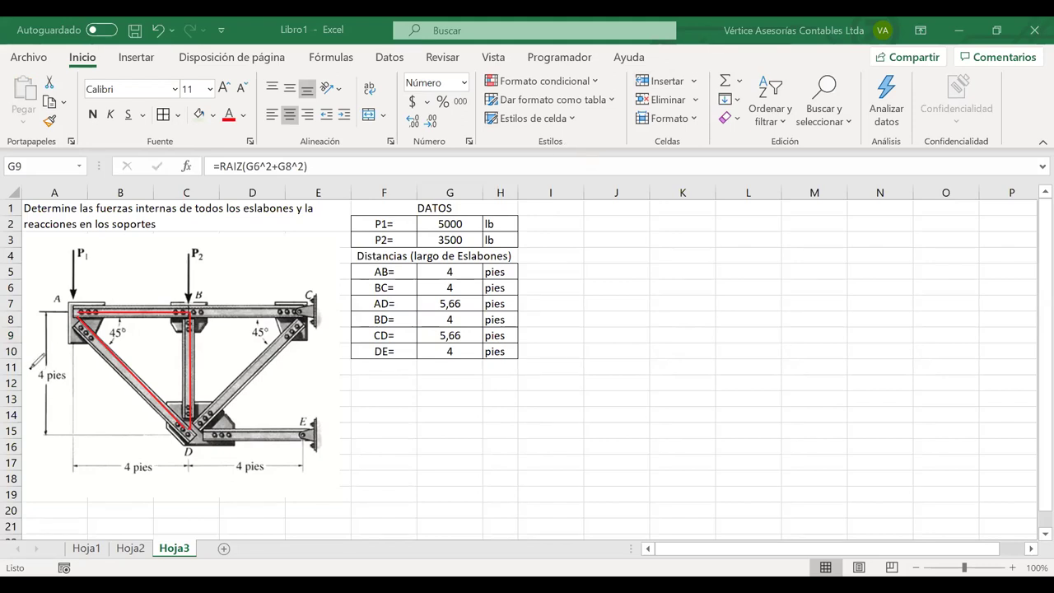
drag(28, 369, 35, 382)
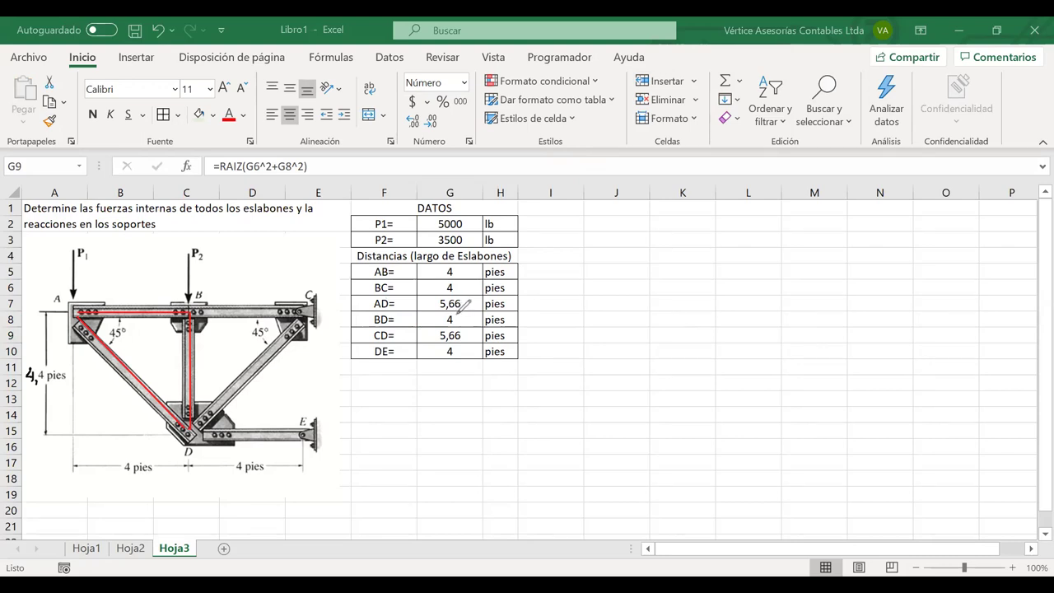
mouse_move(459, 312)
mouse_down()
mouse_move(444, 325)
mouse_move(462, 309)
mouse_up()
mouse_move(409, 305)
mouse_down()
mouse_move(422, 307)
mouse_move(425, 334)
mouse_up()
key(e)
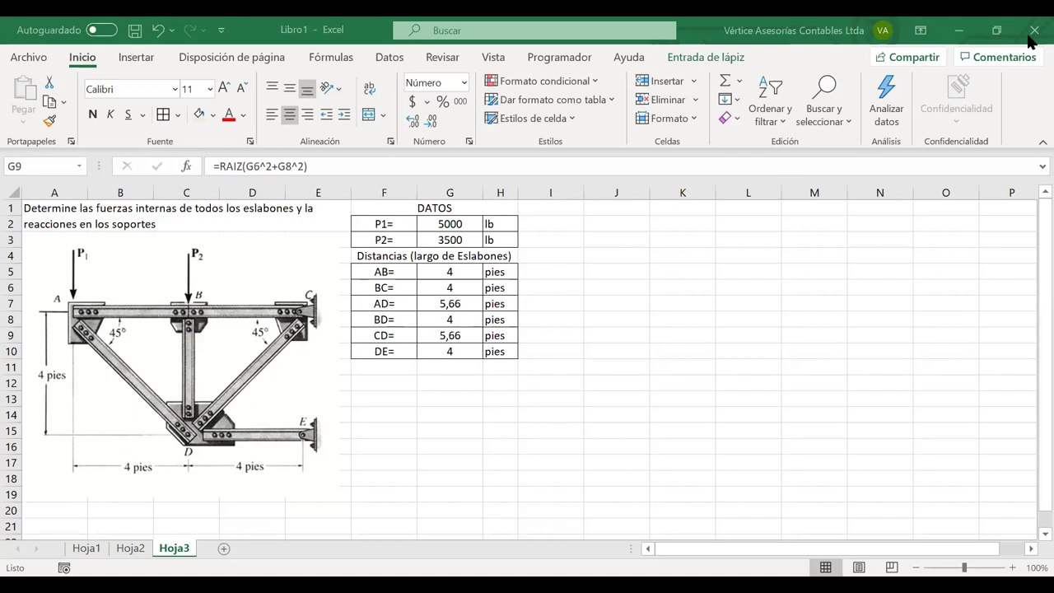
Enter "Primer Paso:" in F12 and "Desarrolle un D.C.L. del Sistema (Estructura)" in F13, and centre both texts.
click(374, 378)
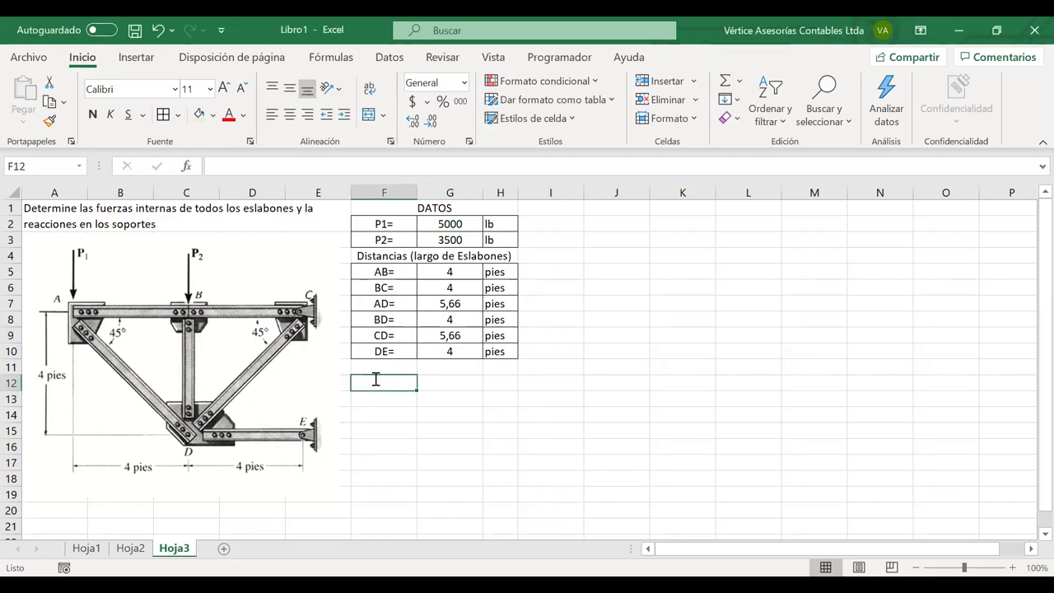
text(Primer Paso:)
key(Return)
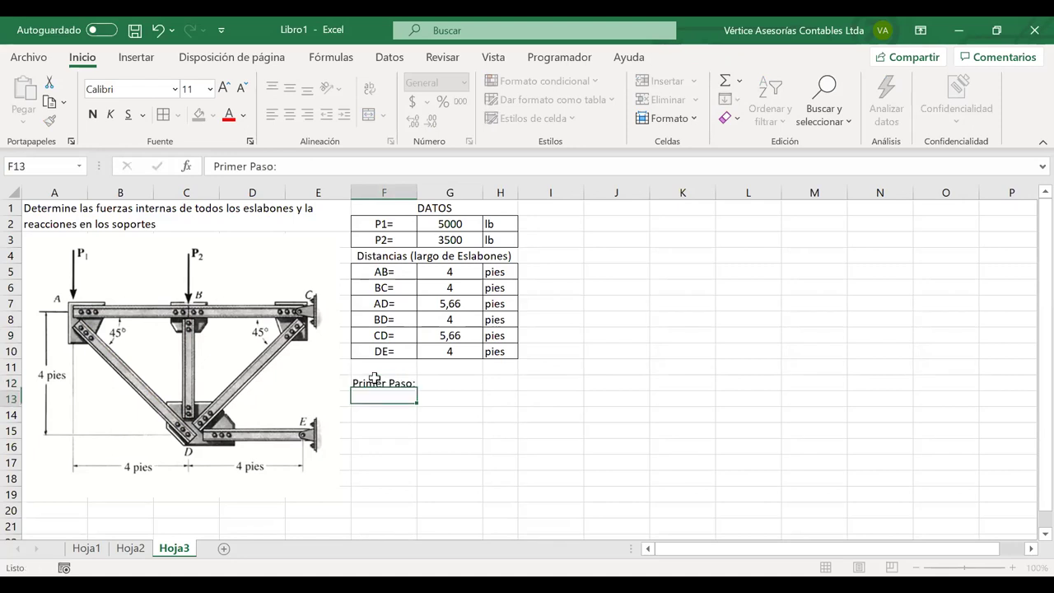
text(Desarrolle un D.C.L. de)
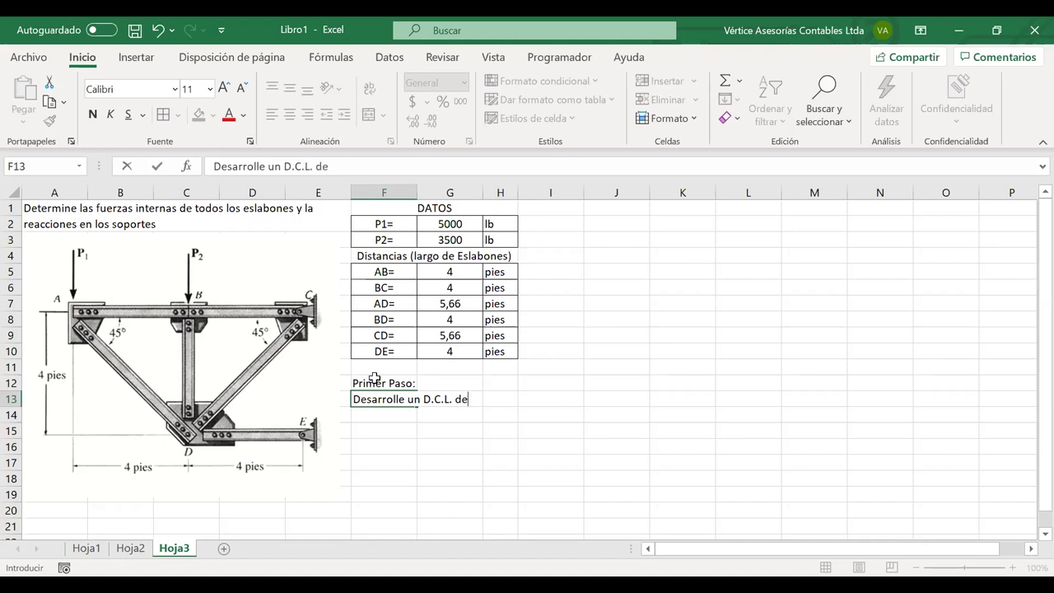
text(l Sistema (Estructura))
drag(375, 378, 537, 397)
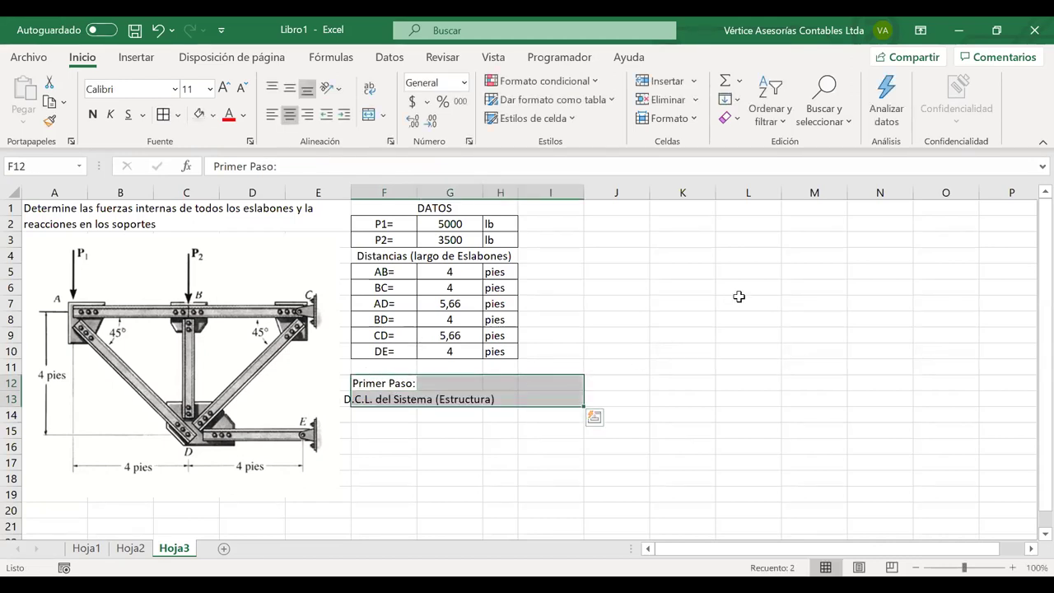
Copy the link labels AB= to DE= from F5:F10 to the cells starting at K3.
drag(383, 276, 401, 352)
key(ctrl+c)
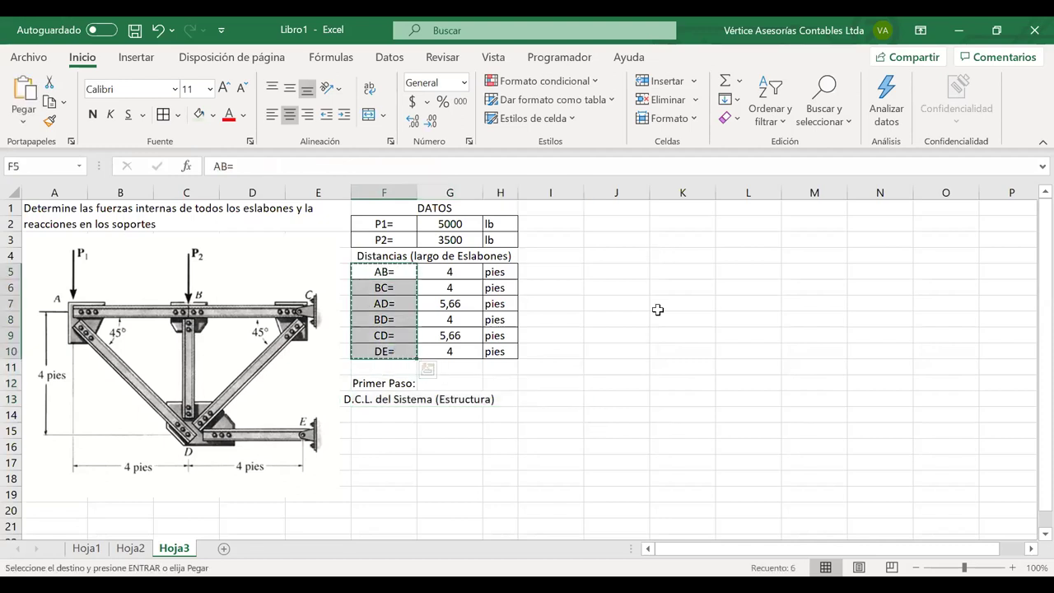
click(678, 239)
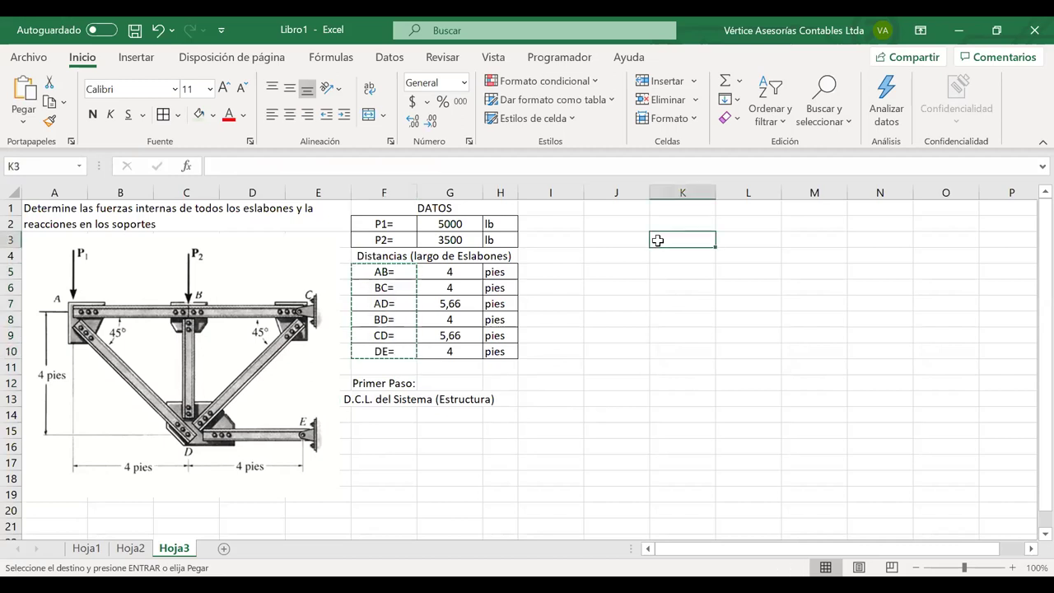
key(ctrl+v)
Add the heading RESULTADOS above the copied labels, merged and centred across K2:M2.
click(688, 219)
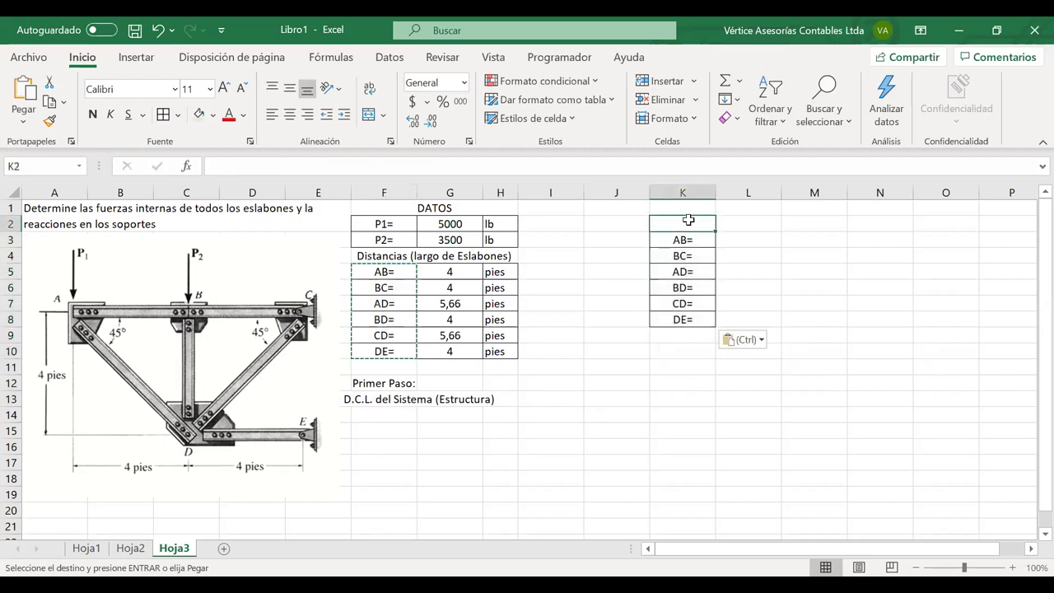
text(ReSULTADOS)
drag(789, 223, 688, 218)
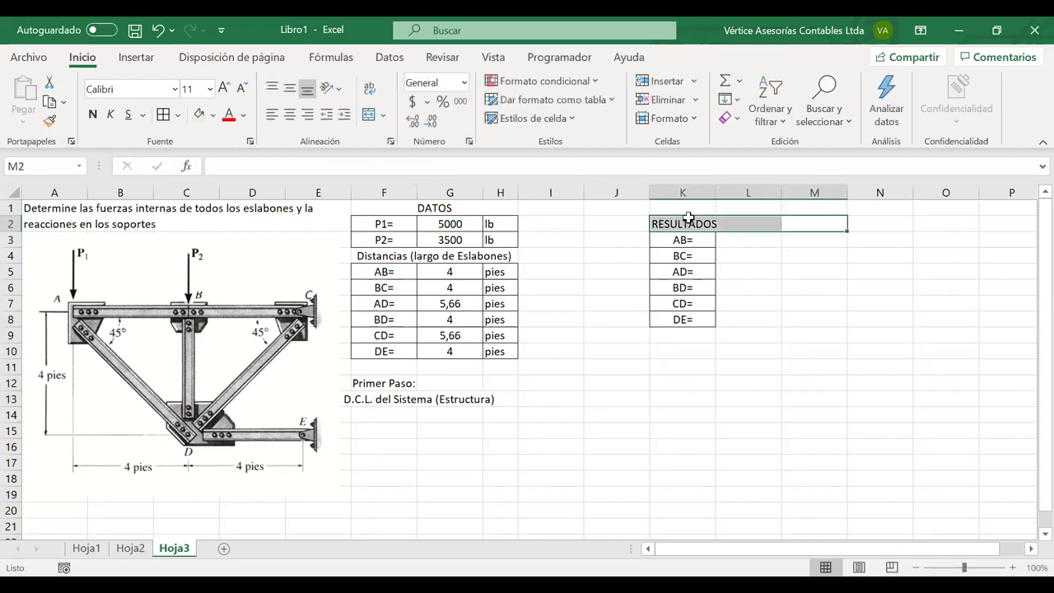
click(369, 115)
Apply all borders to the empty result cells L3:M8 and to the RESULTADOS heading.
drag(789, 239, 756, 318)
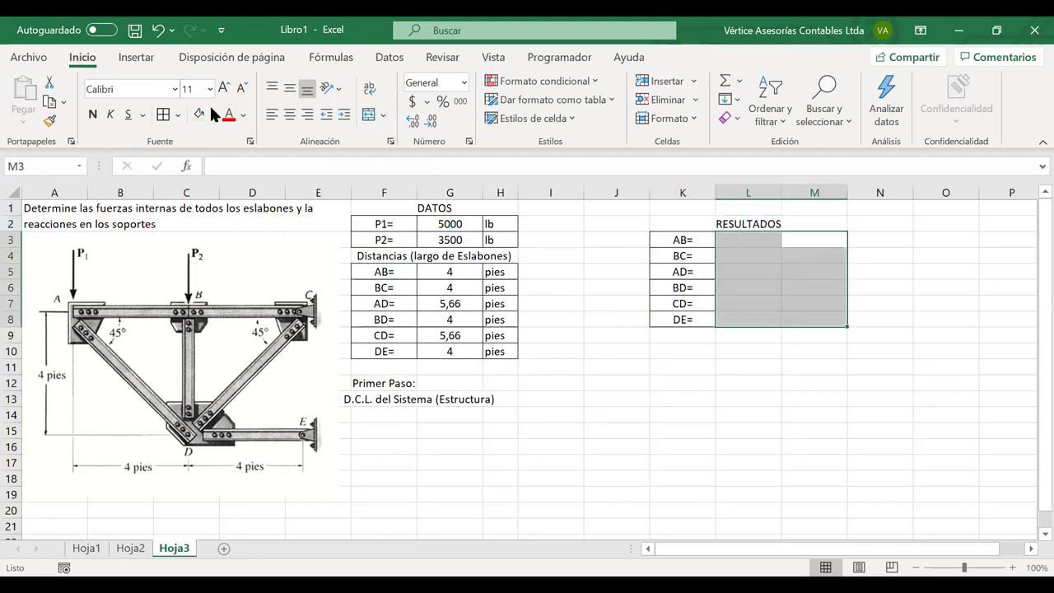
click(163, 115)
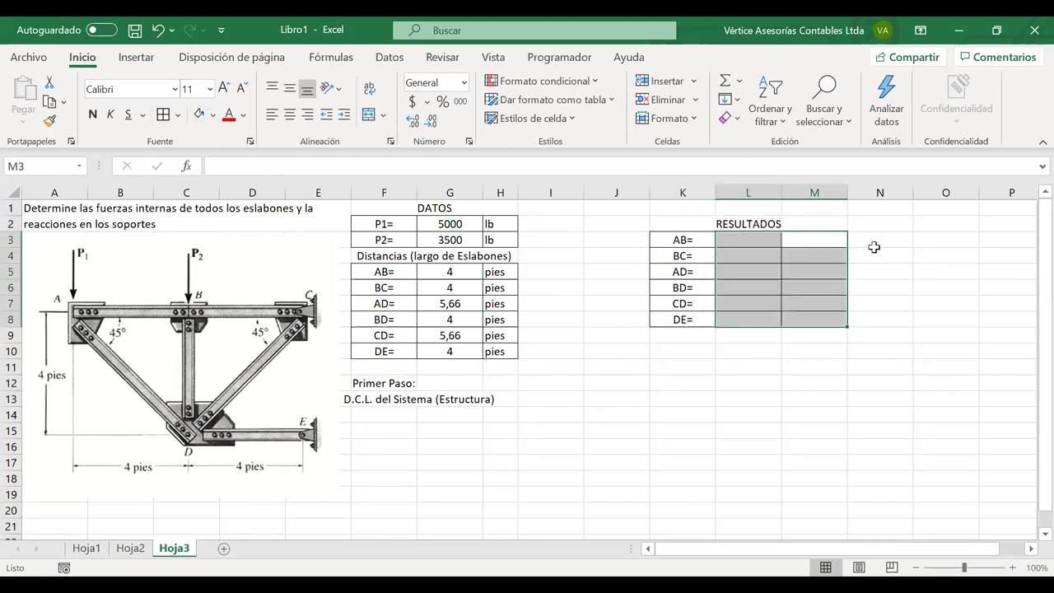
click(739, 224)
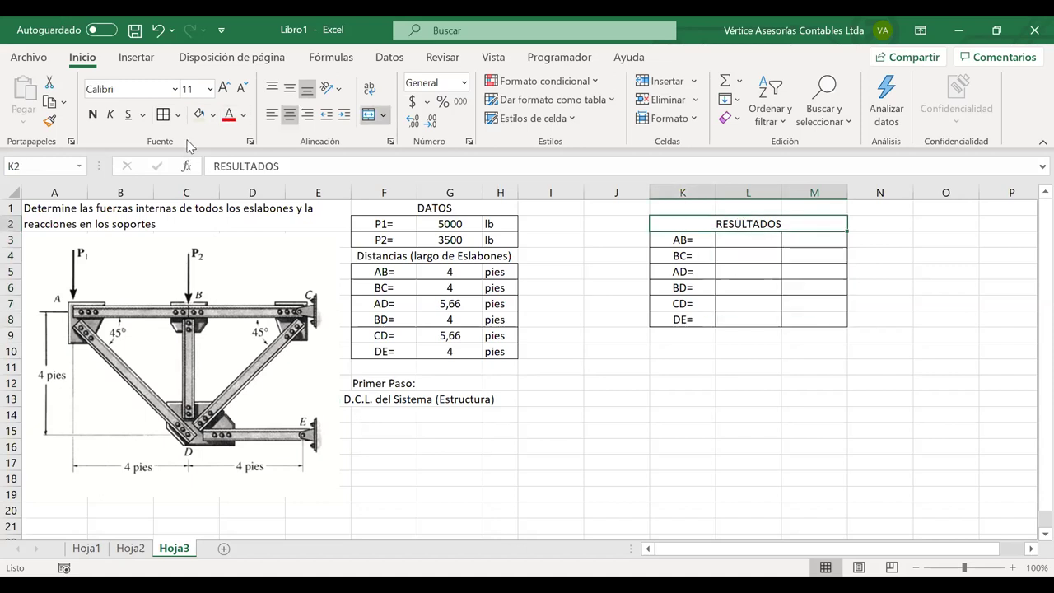
Enter the unit lb in M3, fill it down to M8, and narrow column M.
click(809, 243)
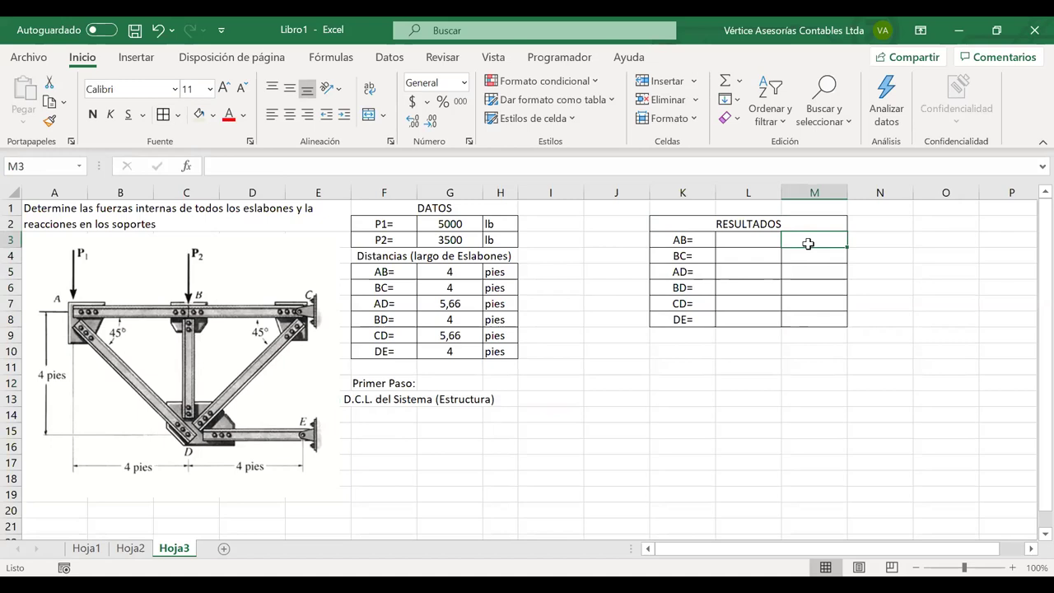
text(l)
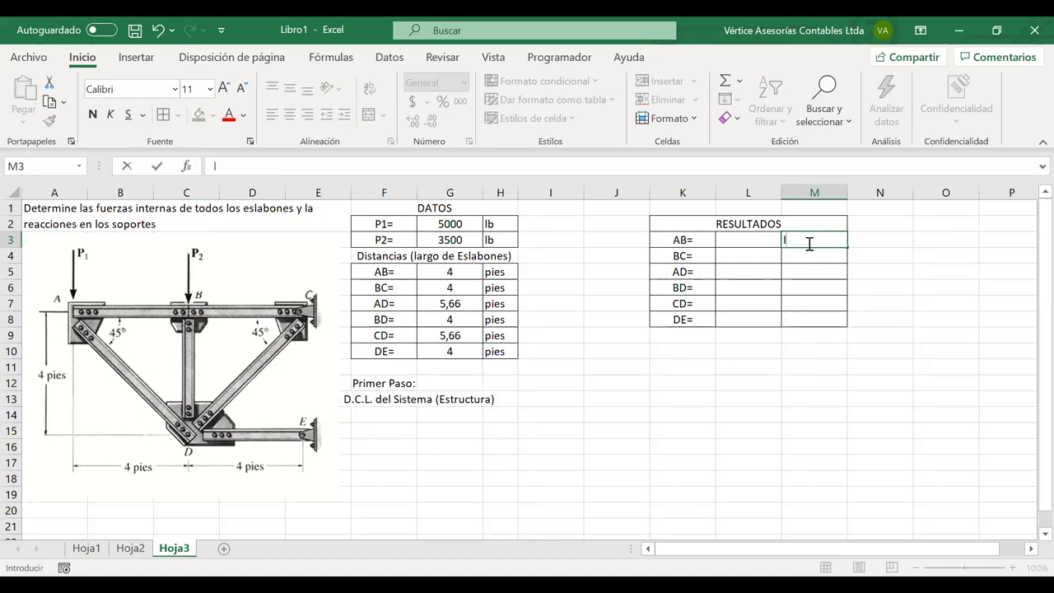
text(b)
click(771, 303)
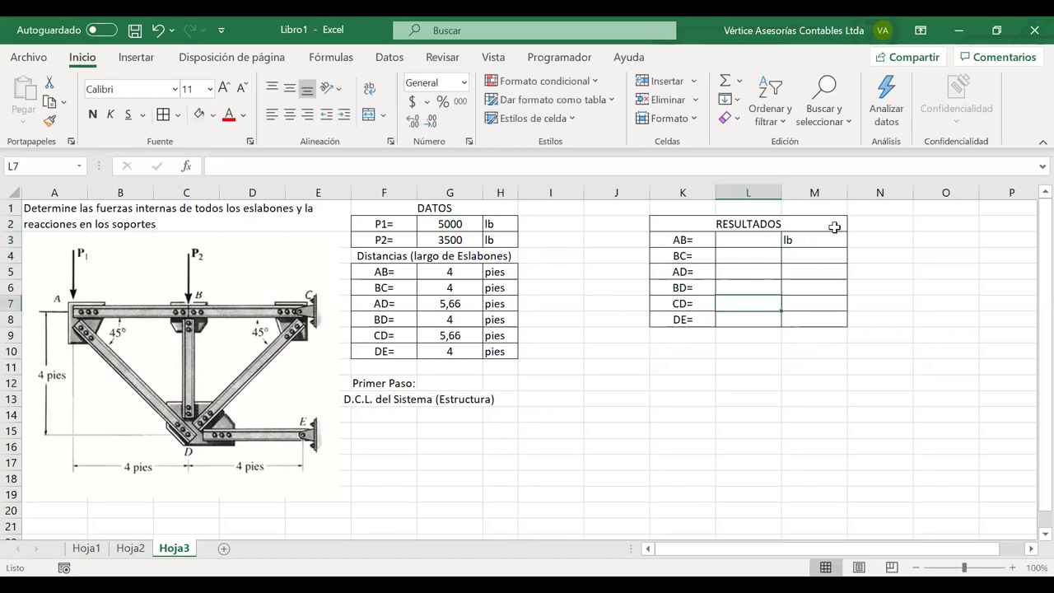
click(824, 238)
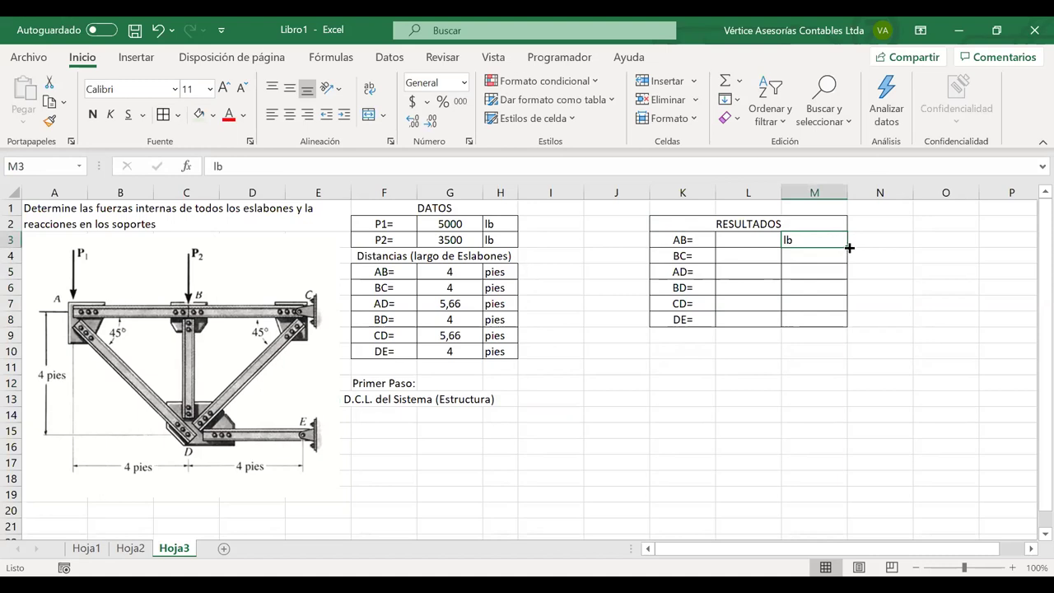
double_click(849, 247)
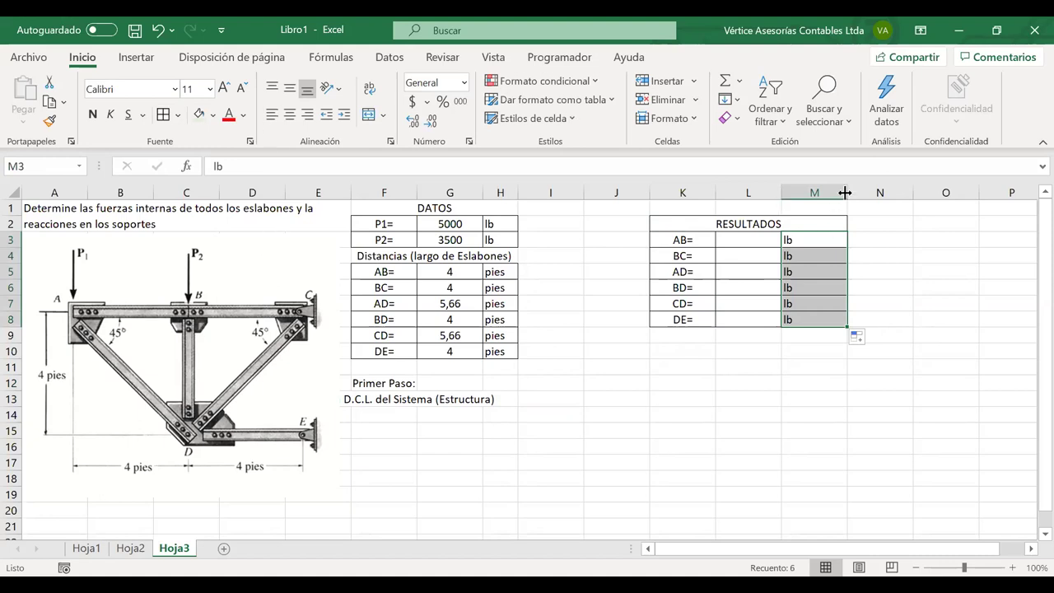
drag(845, 192, 821, 192)
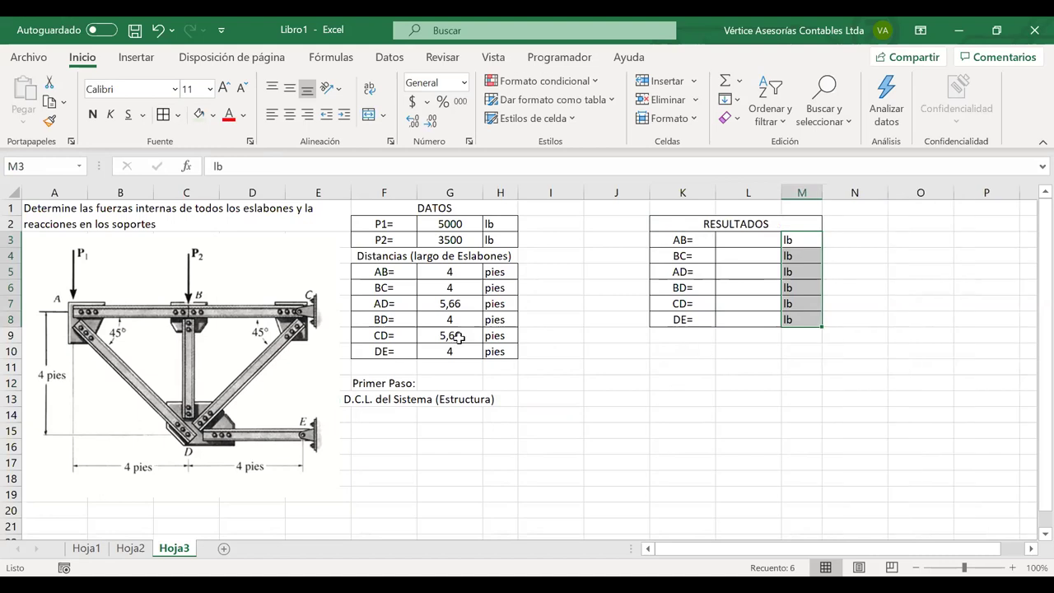
Widen column H slightly and merge and centre the D.C.L. instruction across F13:I13 so its full text fits.
click(377, 418)
click(372, 398)
drag(387, 397, 501, 399)
click(368, 114)
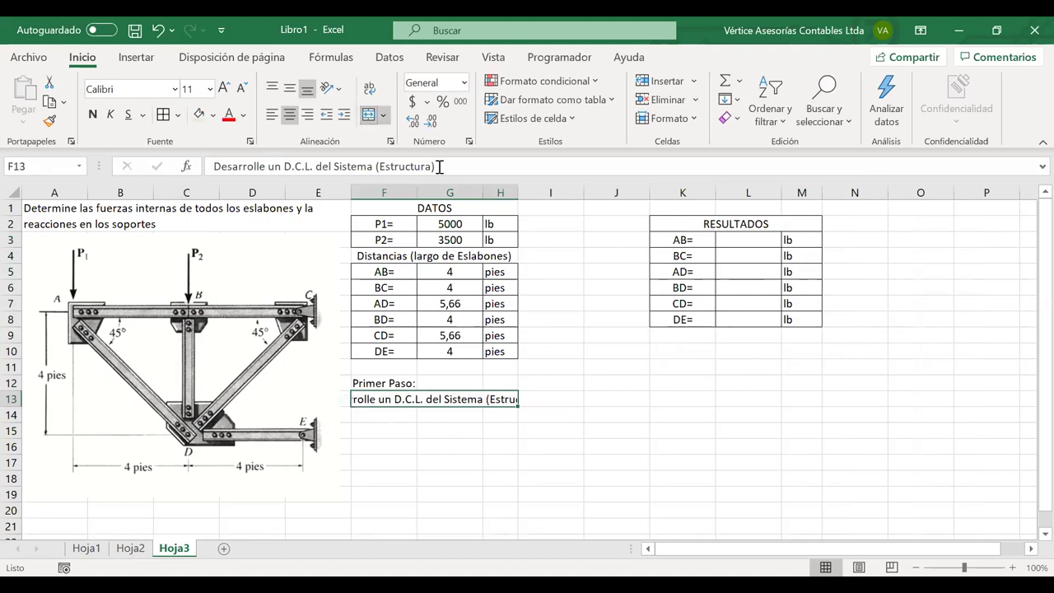
drag(522, 199, 539, 198)
drag(567, 396, 443, 399)
click(371, 114)
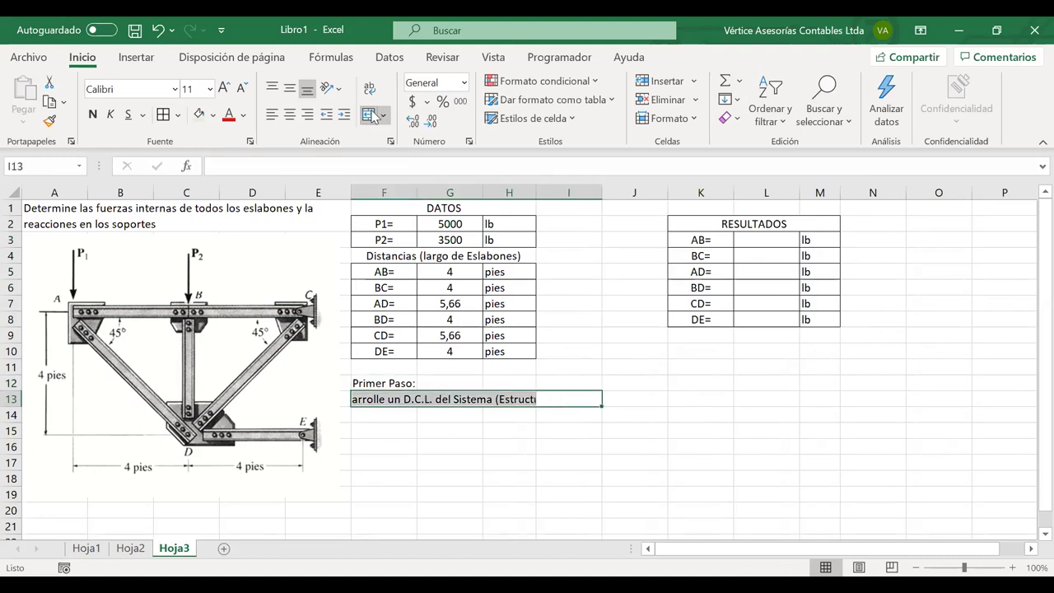
click(681, 411)
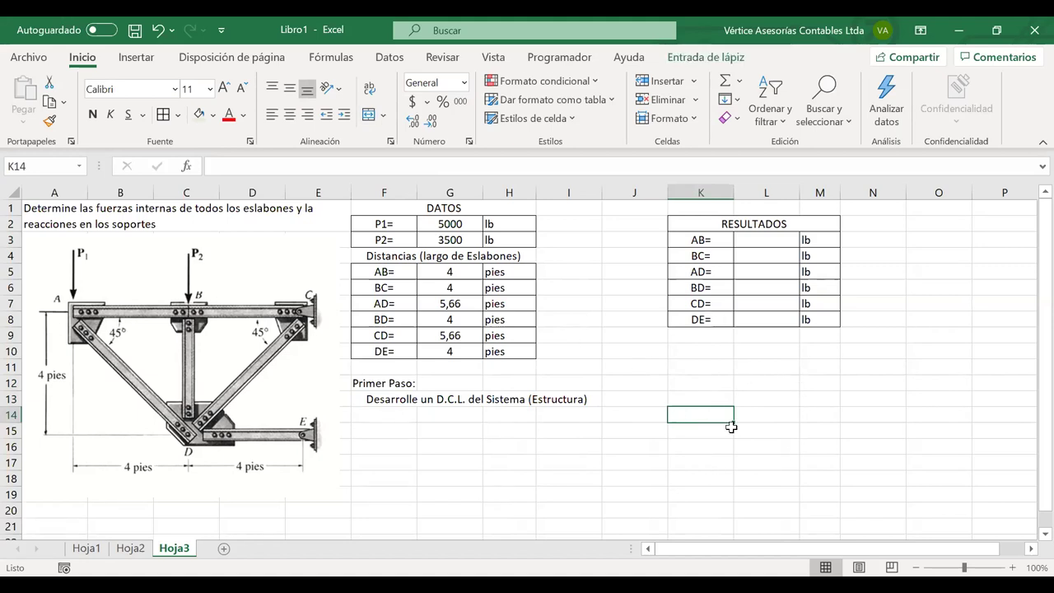
click(453, 447)
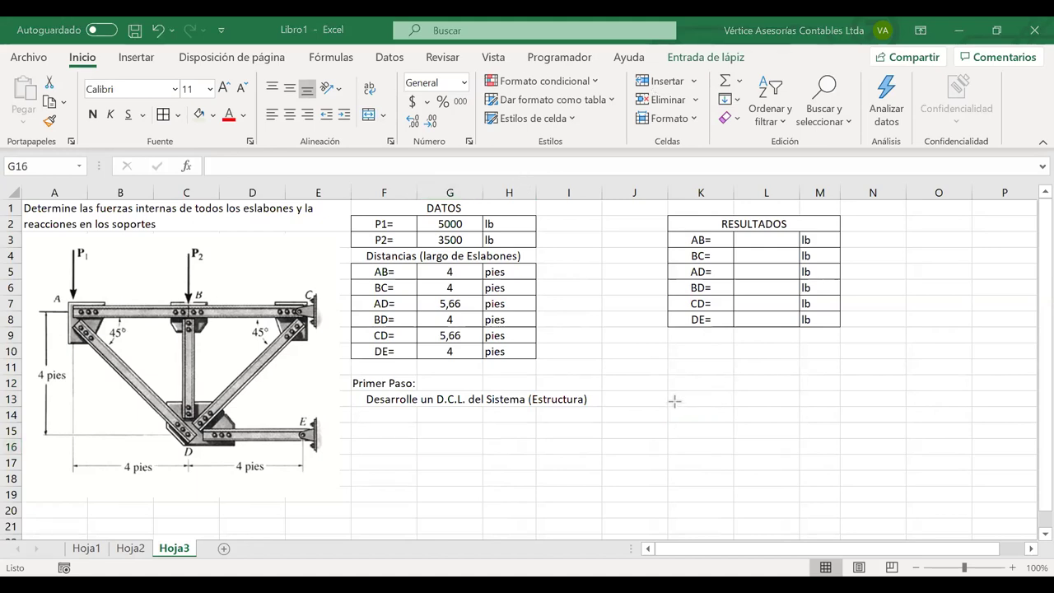
Draw the truss outline in black lines below the results table, with a narrow bar for link DE.
drag(673, 399, 898, 399)
mouse_move(671, 400)
mouse_down()
mouse_move(802, 491)
mouse_move(789, 495)
mouse_move(903, 496)
mouse_up()
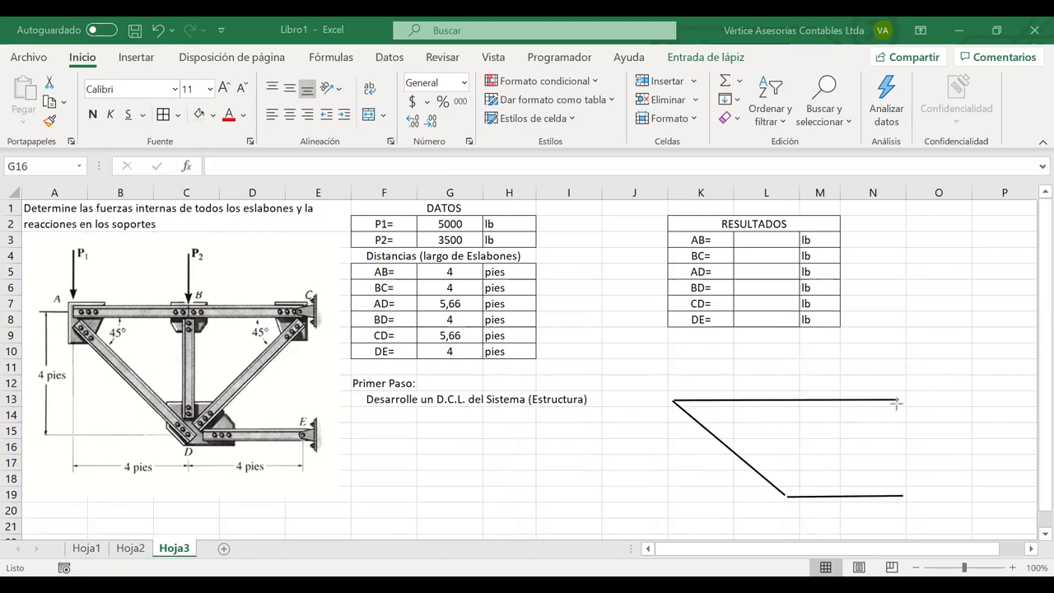
mouse_move(898, 404)
mouse_down()
mouse_move(804, 488)
mouse_move(903, 496)
mouse_up()
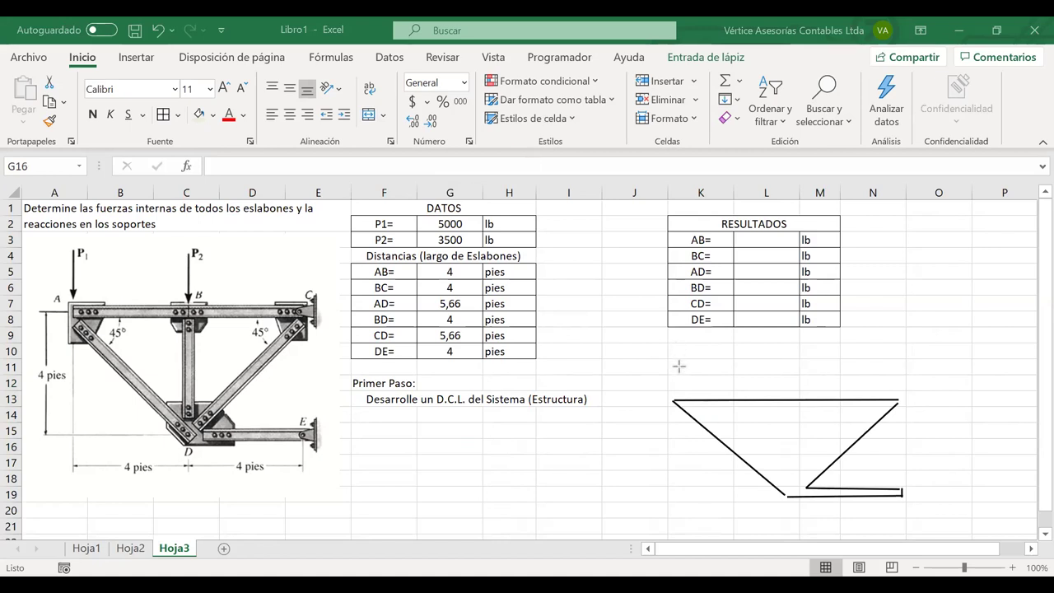
Draw red downward load arrows at joints A and B of the sketch and label them P1 and P2.
drag(679, 364, 677, 367)
drag(788, 368, 789, 399)
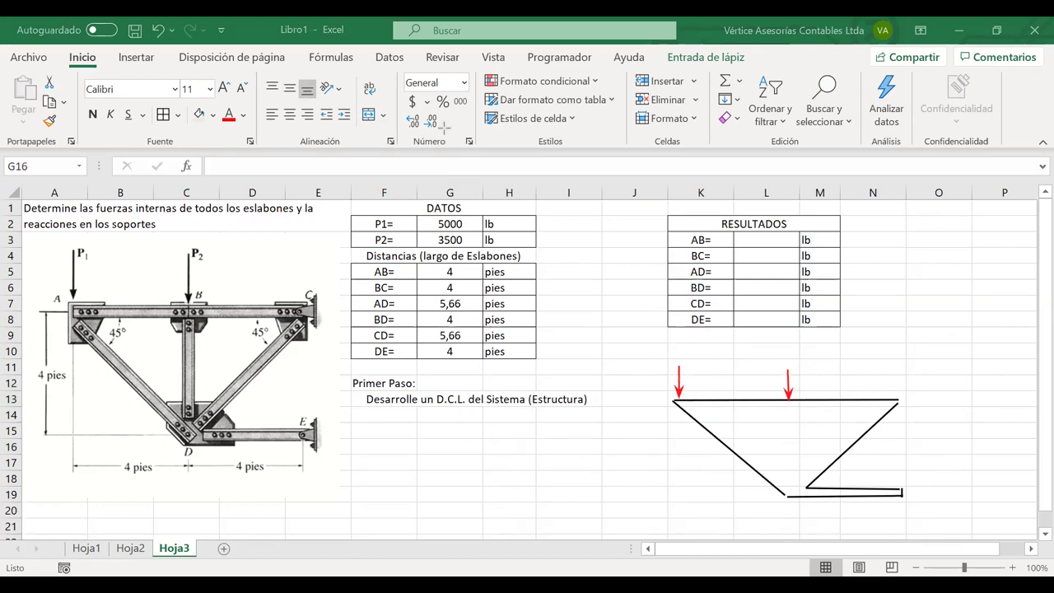
mouse_move(689, 346)
mouse_down()
mouse_move(690, 372)
mouse_move(691, 363)
mouse_move(702, 375)
mouse_up()
mouse_move(789, 341)
mouse_down()
mouse_move(789, 367)
mouse_move(791, 356)
mouse_move(815, 362)
mouse_up()
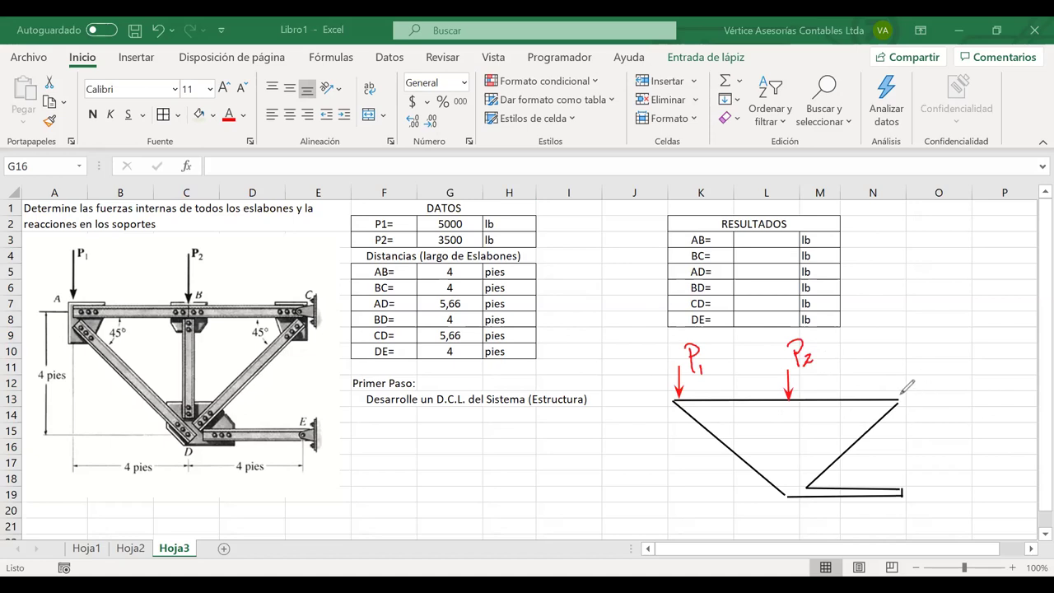
Mark joint C with a red dot, draw its vertical and horizontal reaction lines, and label them Rcy and Rcx.
drag(901, 399, 898, 402)
drag(302, 294, 293, 305)
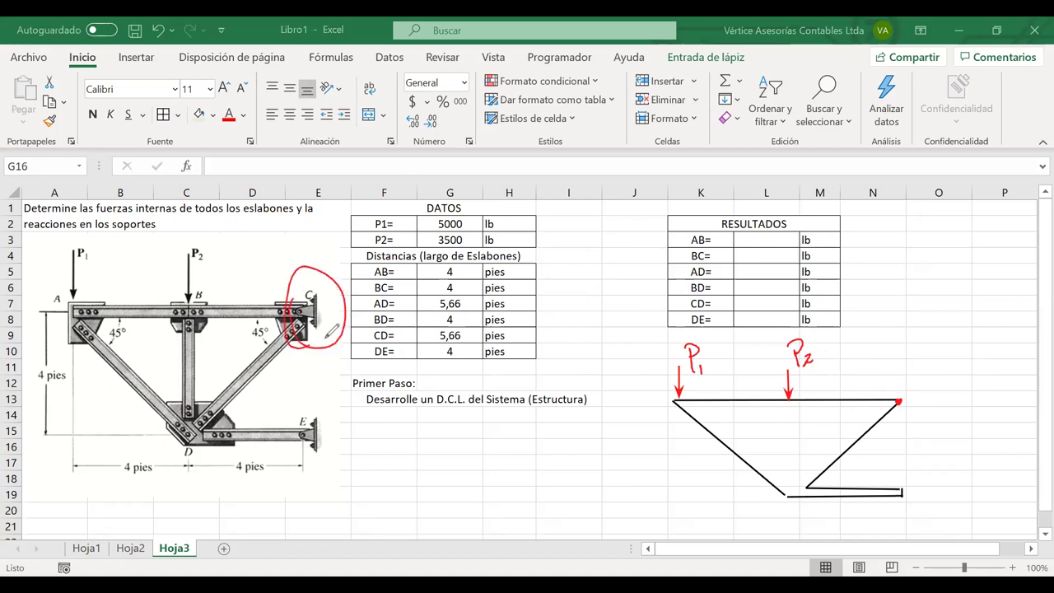
key(ctrl+z)
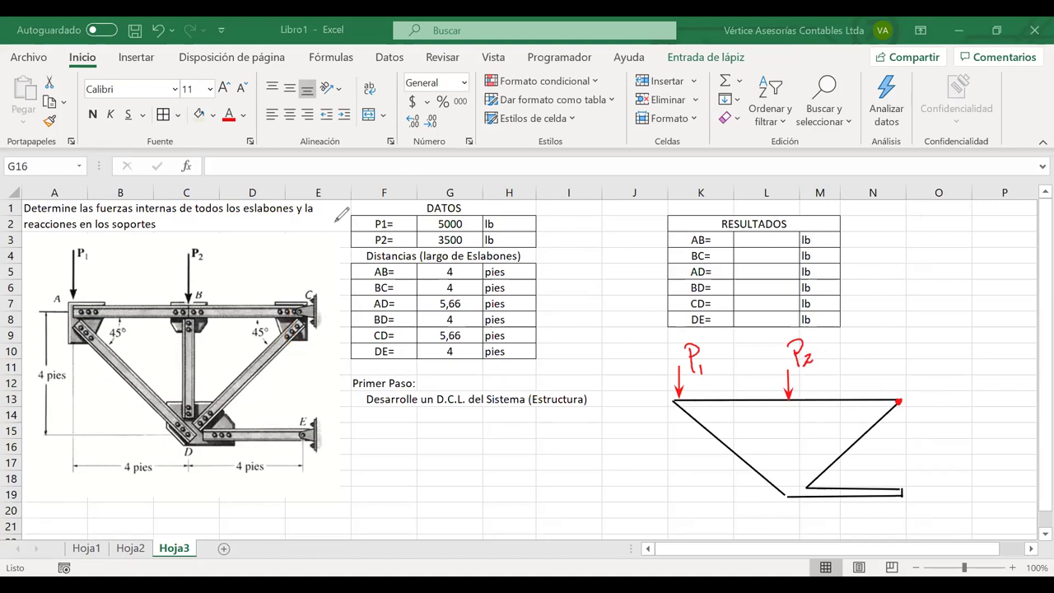
drag(909, 402, 969, 401)
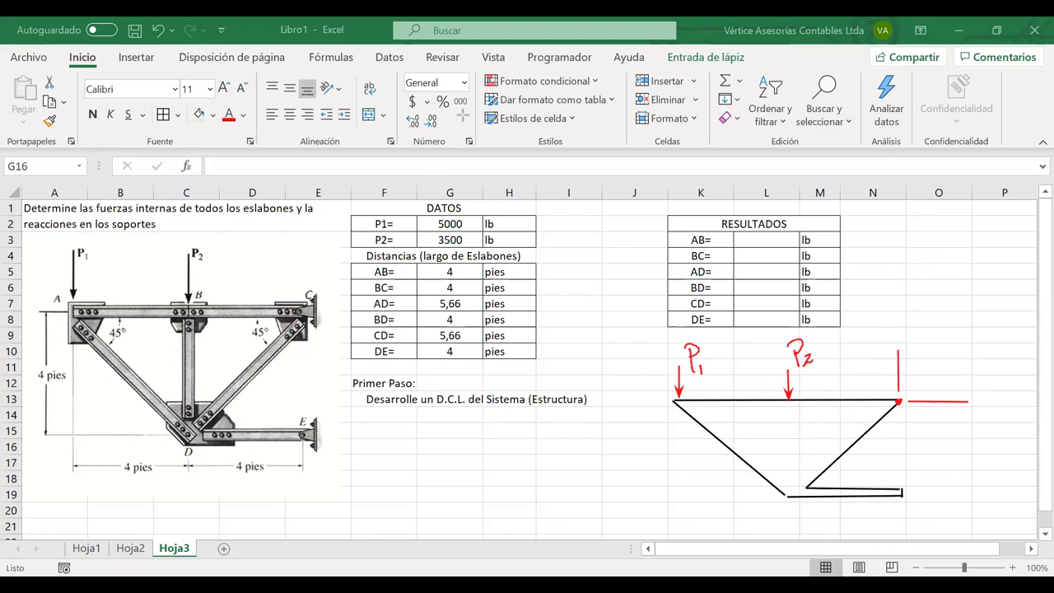
mouse_move(894, 311)
mouse_down()
mouse_move(893, 336)
mouse_move(896, 327)
mouse_move(920, 341)
mouse_up()
drag(980, 381, 980, 404)
mouse_move(981, 383)
mouse_down()
mouse_move(994, 403)
mouse_move(1012, 404)
mouse_move(1002, 404)
mouse_up()
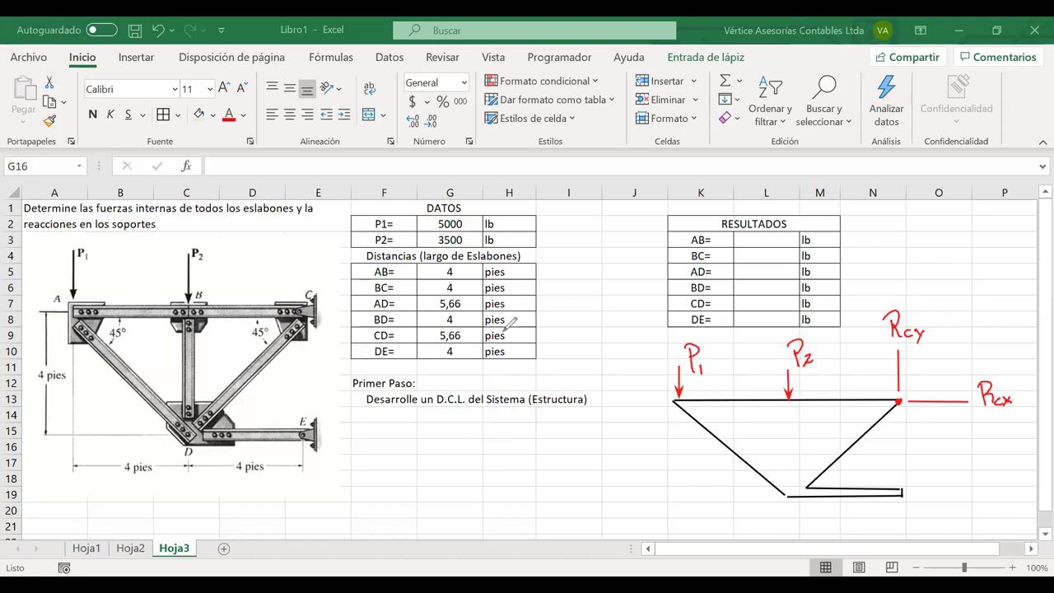
Draw three short red dashes beside the results table and horizontal and vertical reaction lines at end E of the sketch.
mouse_move(873, 224)
mouse_down()
mouse_move(885, 223)
mouse_move(884, 257)
mouse_up()
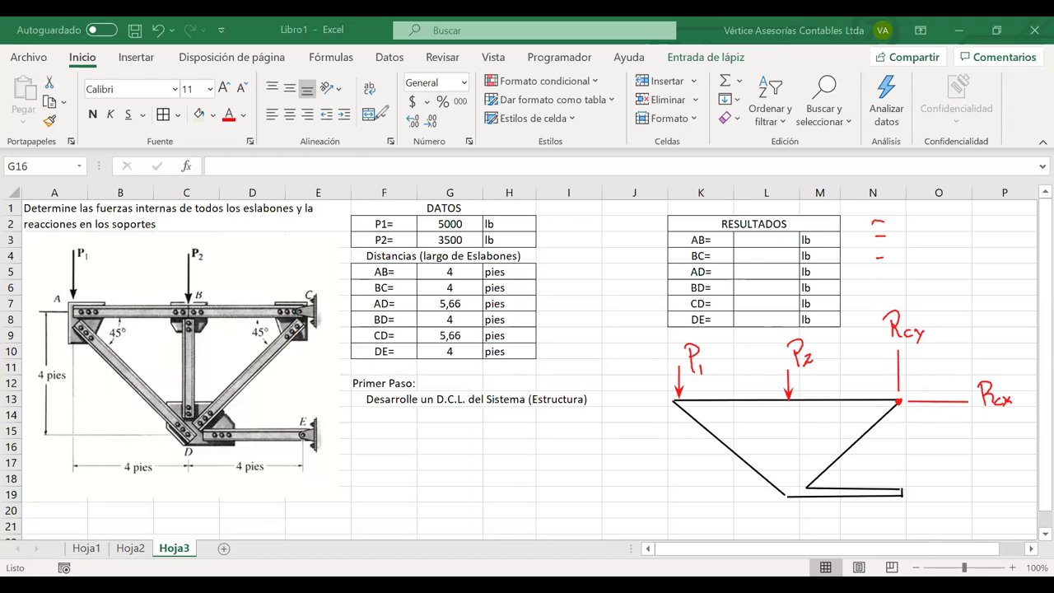
drag(909, 493, 964, 492)
drag(906, 486, 906, 443)
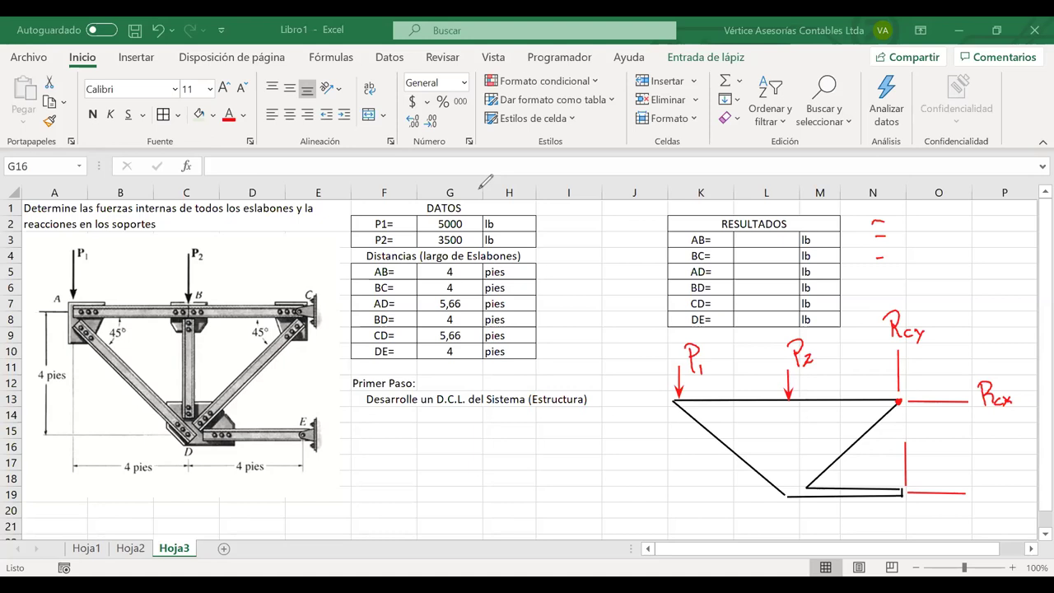
Switch to the PowerPoint presentation, show slide 19, circle the tension and compression bars in red, and clear the circles.
key(alt+Tab)
key(Page_Up)
key(Page_Up)
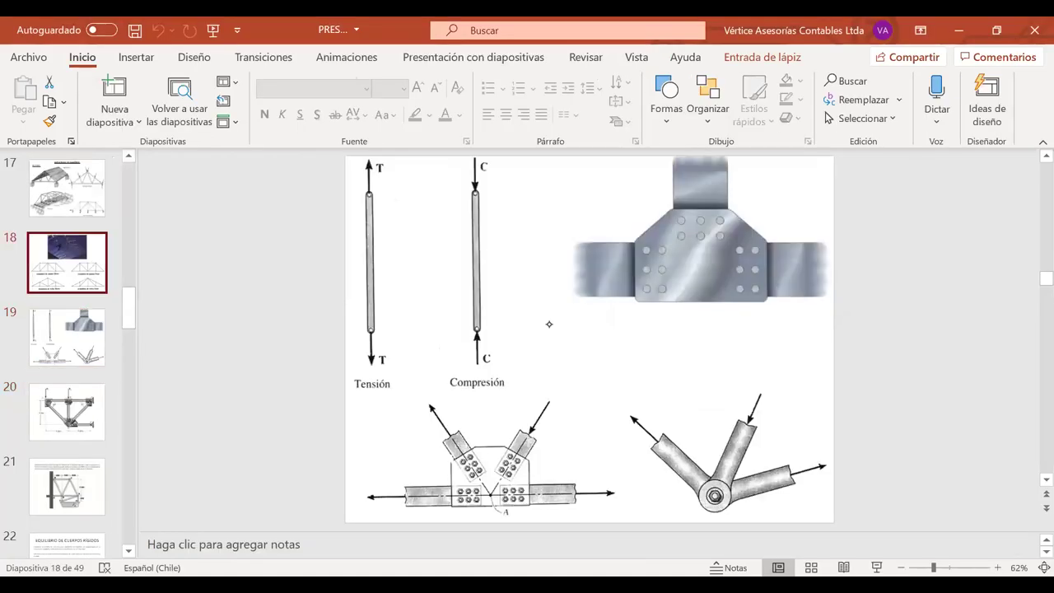
key(Page_Down)
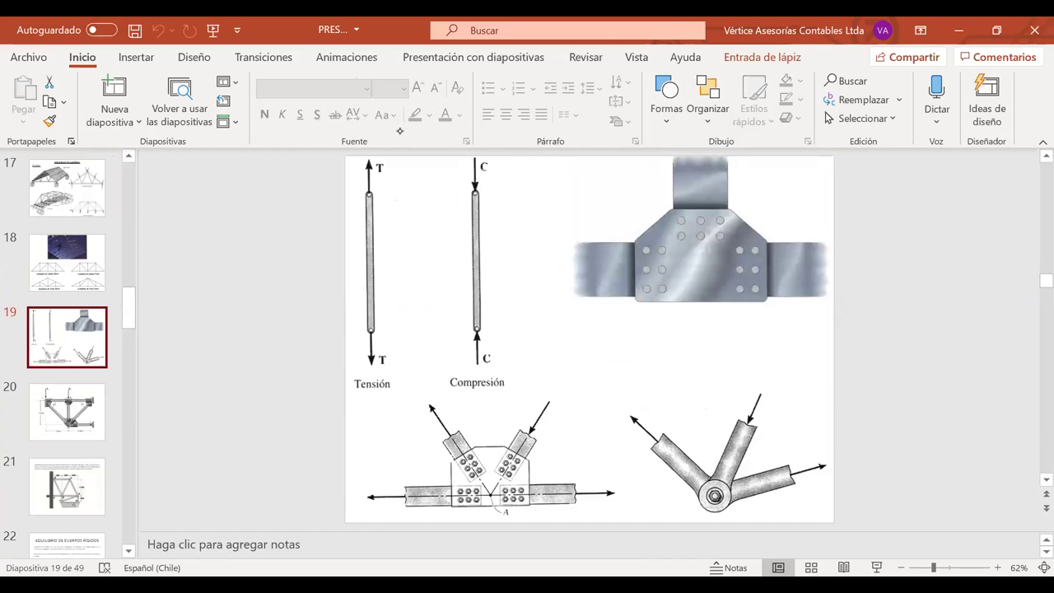
mouse_move(475, 199)
mouse_down()
mouse_move(504, 272)
mouse_move(477, 346)
mouse_move(458, 216)
mouse_up()
mouse_move(369, 203)
mouse_down()
mouse_move(404, 247)
mouse_move(363, 284)
mouse_up()
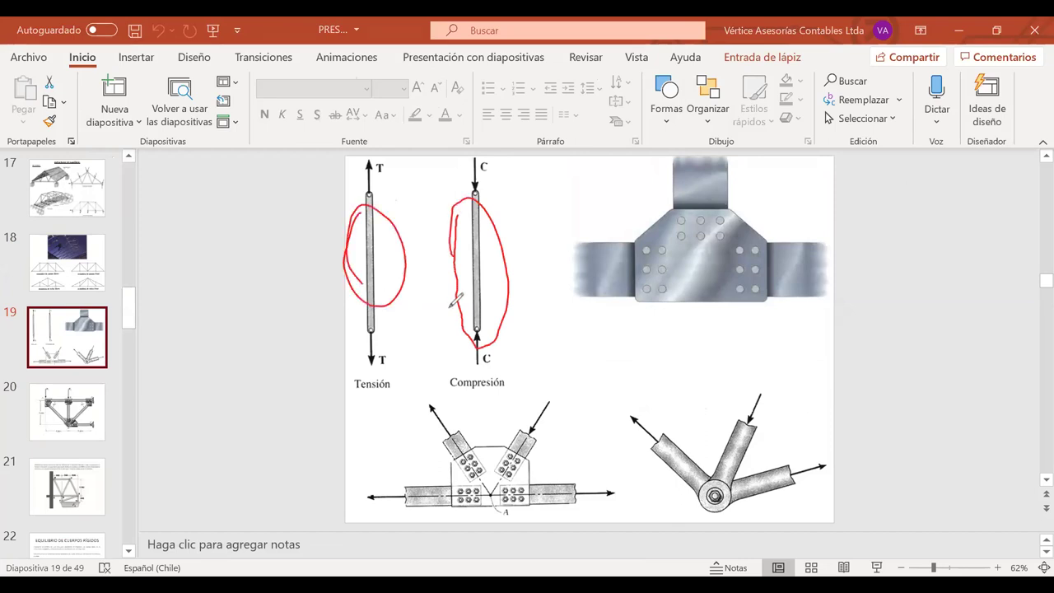
key(e)
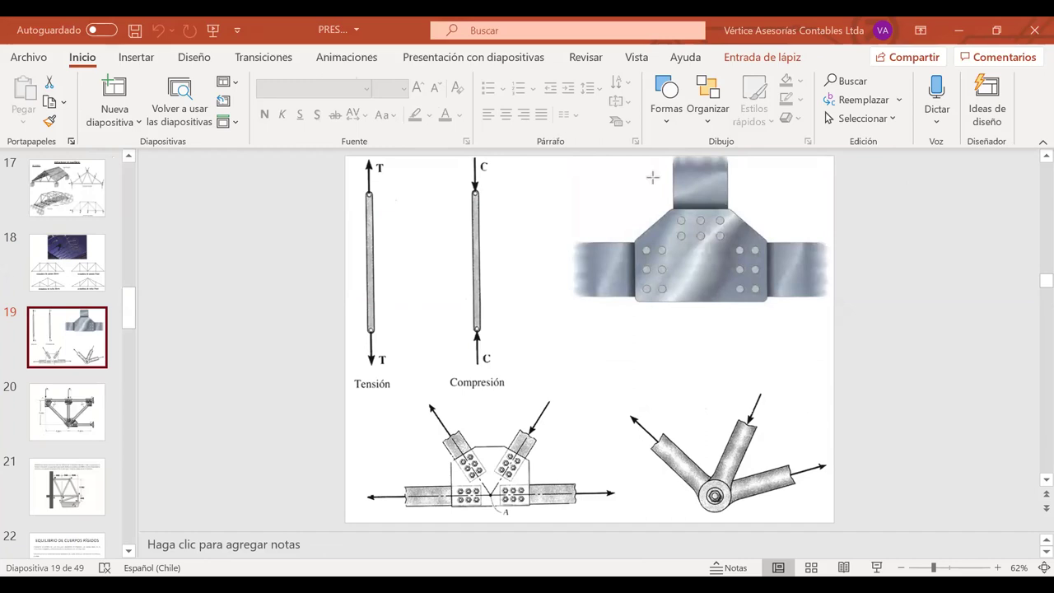
Draw blue lines along the tension and compression bars plus a diagonal across the compression bar, and undo them.
drag(370, 195, 370, 334)
mouse_move(476, 193)
mouse_down()
mouse_move(476, 333)
mouse_move(511, 191)
mouse_up()
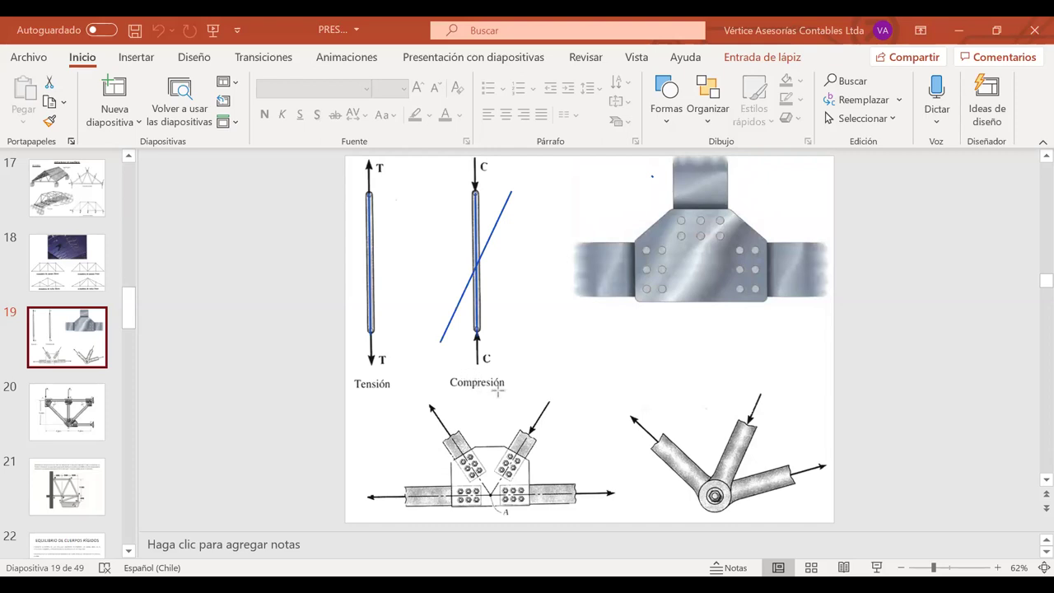
key(ctrl+z)
key(ctrl+z)
key(ctrl+z)
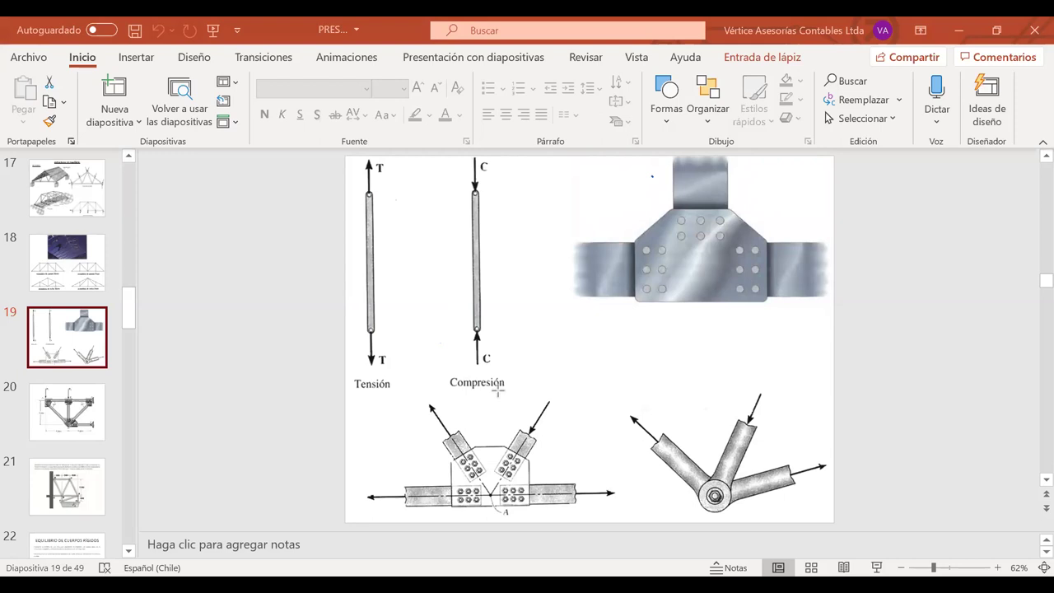
Switch back to the Excel sheet, trace link DE in red and a vertical line above E on the figure, and undo both.
key(alt+Tab)
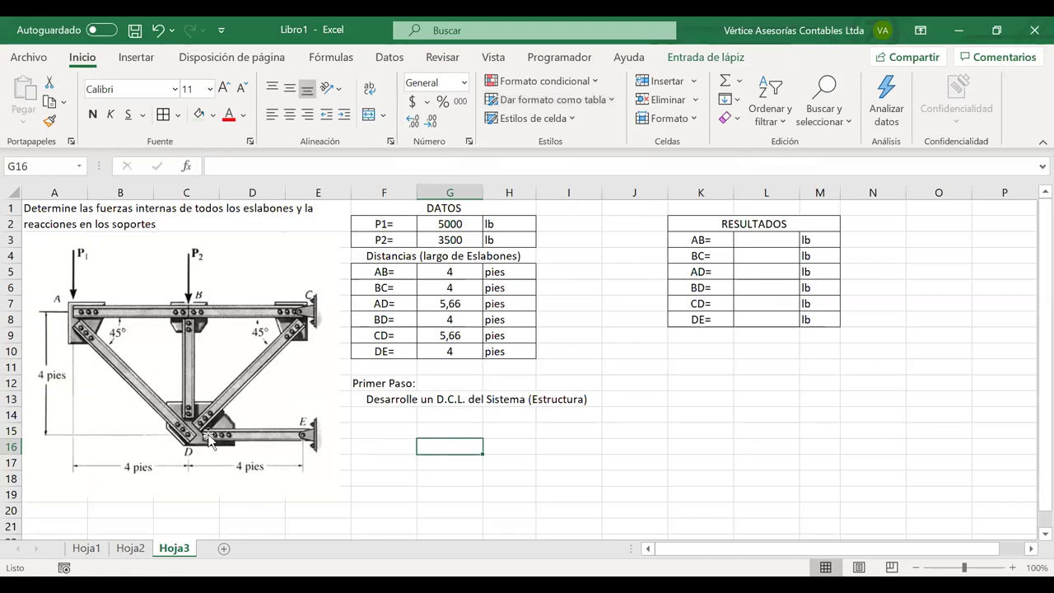
drag(203, 434, 331, 434)
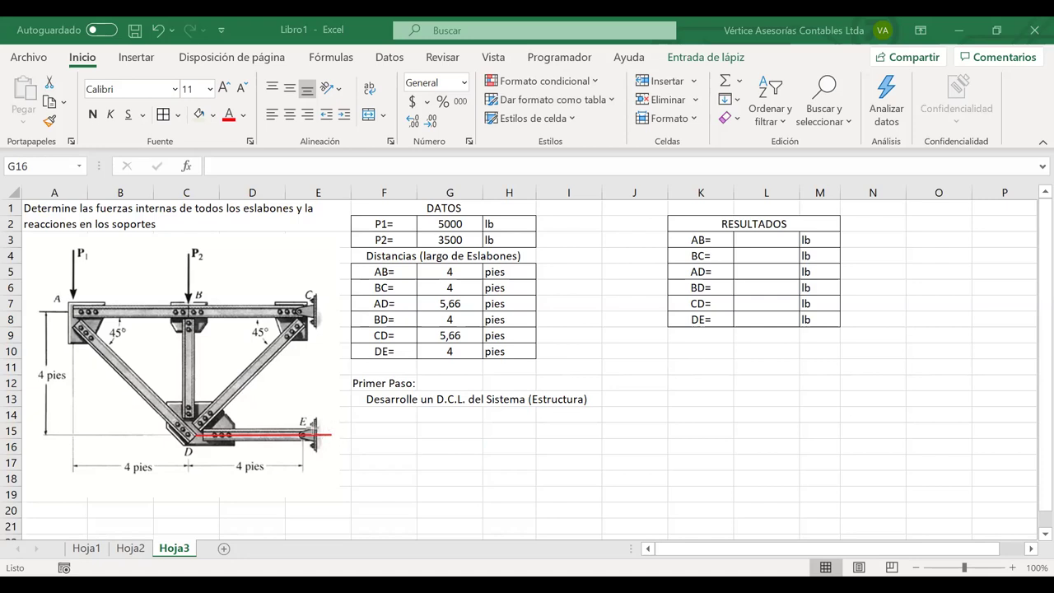
drag(305, 379, 305, 425)
key(ctrl+z)
key(ctrl+z)
Draw the truss outline in black lines below the results table, closing the end of the narrow DE bar.
drag(677, 401, 857, 400)
mouse_move(673, 403)
mouse_down()
mouse_move(767, 481)
mouse_move(855, 481)
mouse_up()
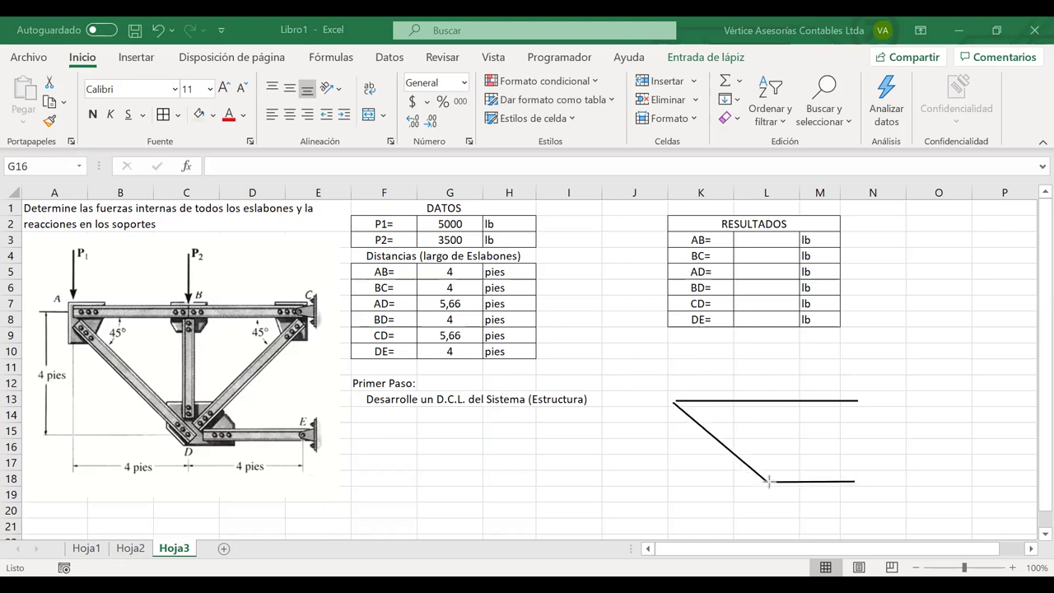
drag(776, 474, 855, 472)
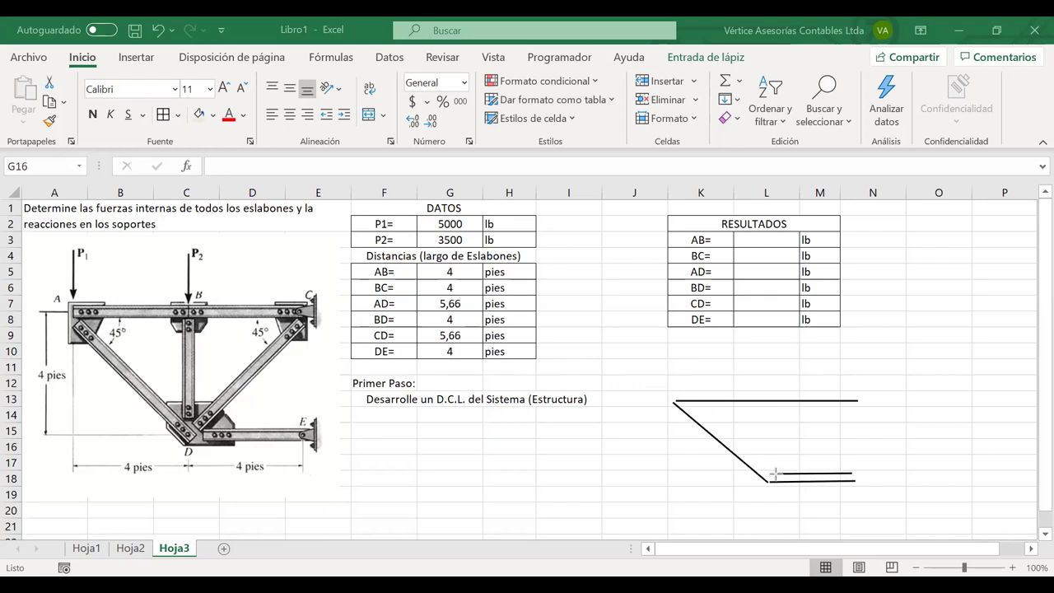
drag(776, 475, 857, 402)
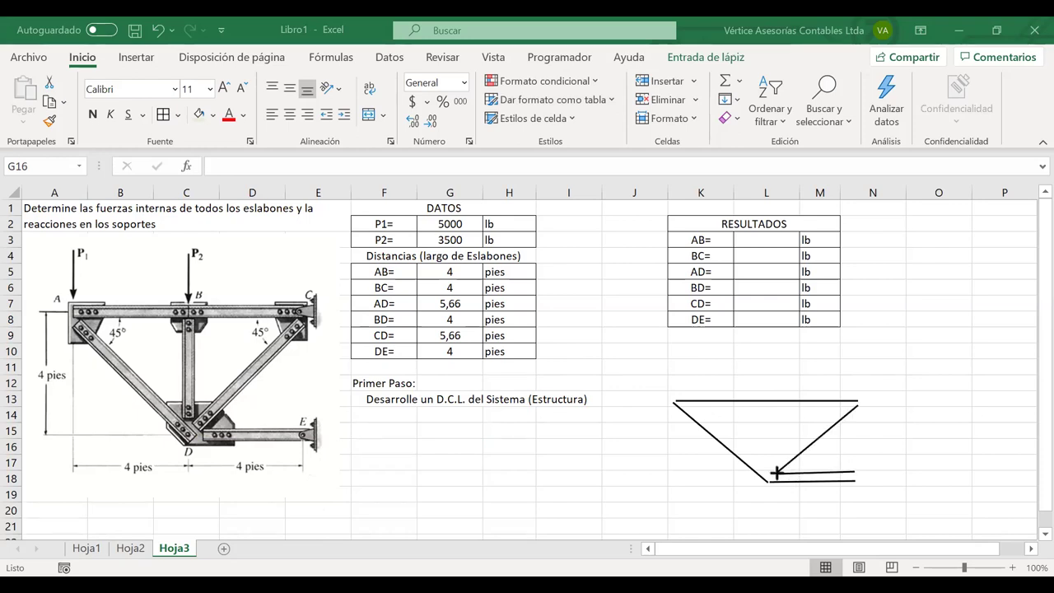
drag(854, 472, 854, 480)
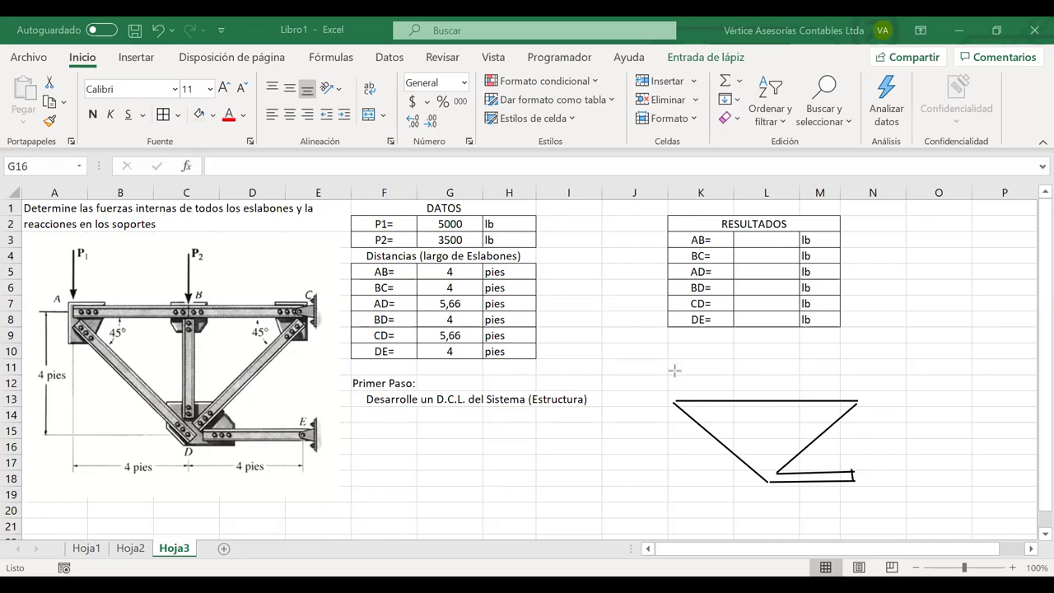
Add red downward load arrows at joint A and the middle of the upper line, labelled P1 and P2.
drag(677, 366, 676, 402)
drag(761, 370, 762, 392)
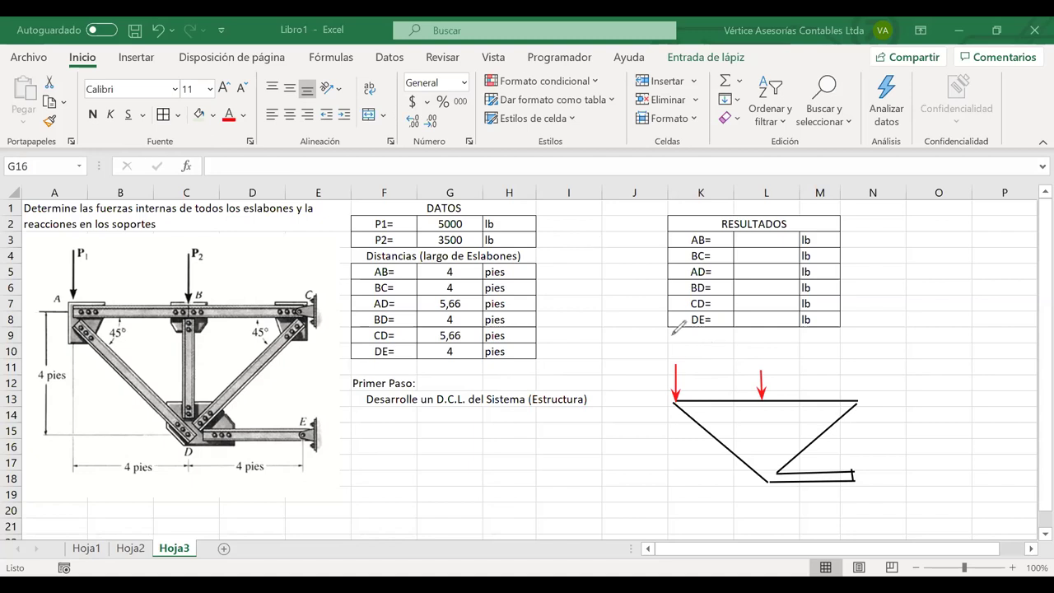
mouse_move(682, 341)
mouse_down()
mouse_move(682, 362)
mouse_move(693, 363)
mouse_up()
drag(766, 341, 780, 371)
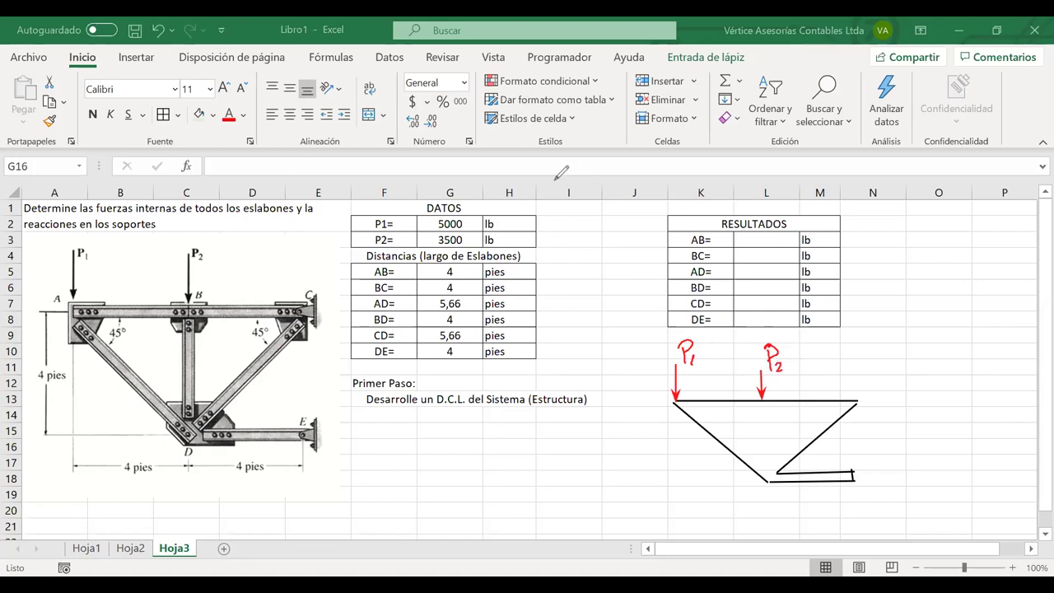
Draw dark red reaction lines, one horizontal at E and two at C, and label them RE, RCX and RCY.
drag(914, 479, 860, 476)
mouse_move(865, 401)
mouse_down()
mouse_move(916, 403)
mouse_move(860, 344)
mouse_up()
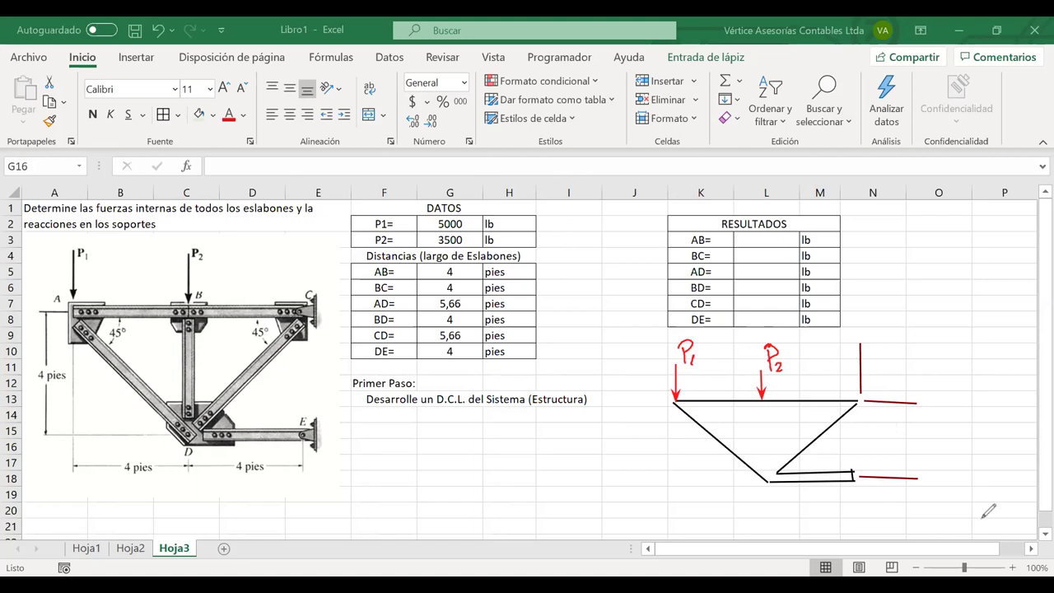
mouse_move(929, 472)
mouse_down()
mouse_move(947, 491)
mouse_move(954, 474)
mouse_up()
mouse_move(931, 376)
mouse_down()
mouse_move(932, 398)
mouse_move(979, 403)
mouse_move(968, 404)
mouse_up()
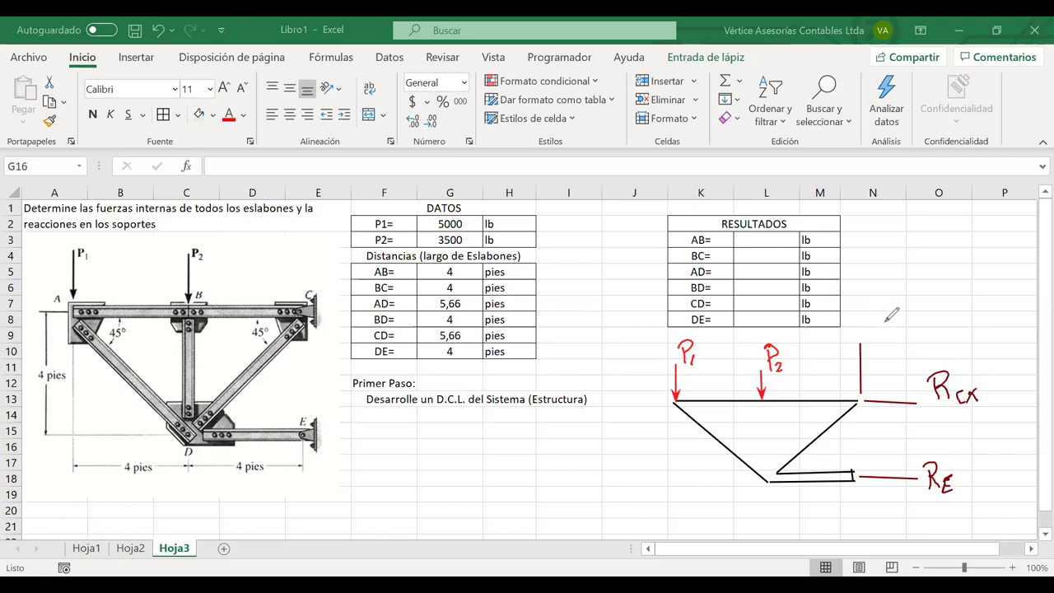
drag(867, 313, 869, 336)
drag(869, 314, 904, 341)
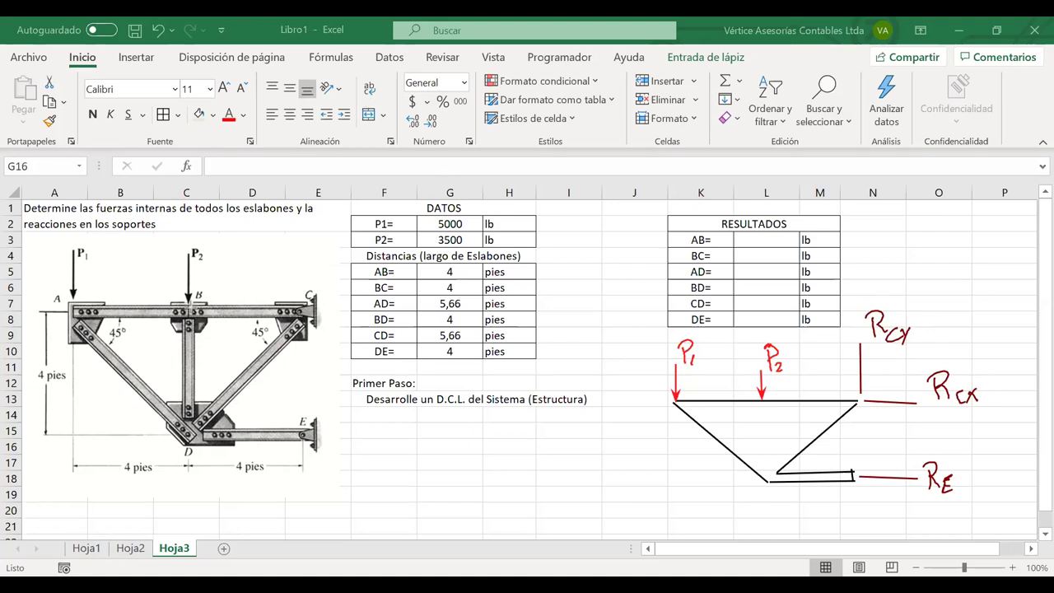
Trace links BC and CD through support C on the truss figure in dark red, and clear the annotations from the figure.
drag(192, 308, 339, 311)
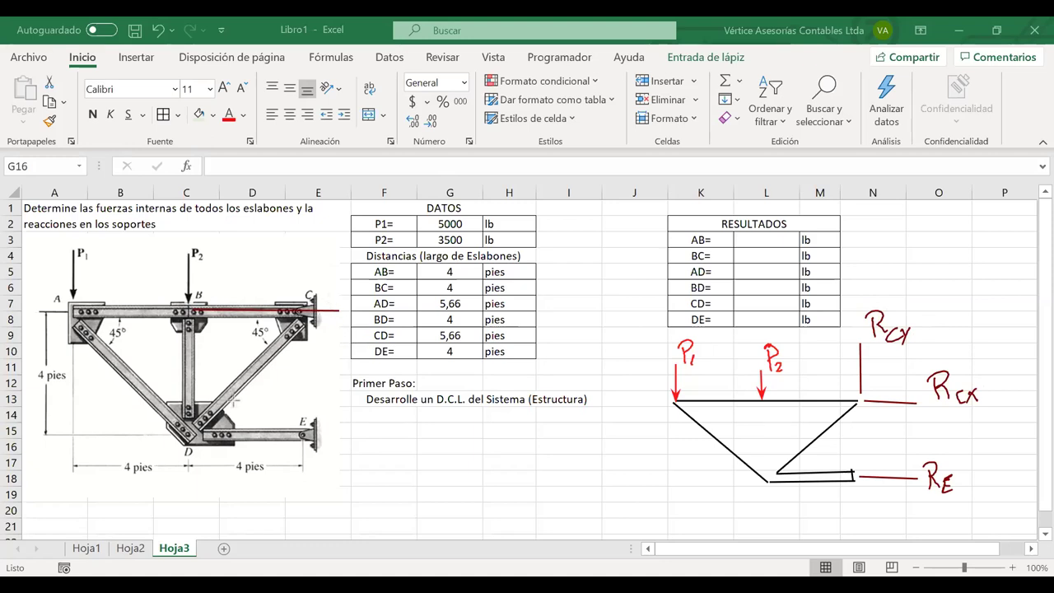
drag(191, 432, 345, 277)
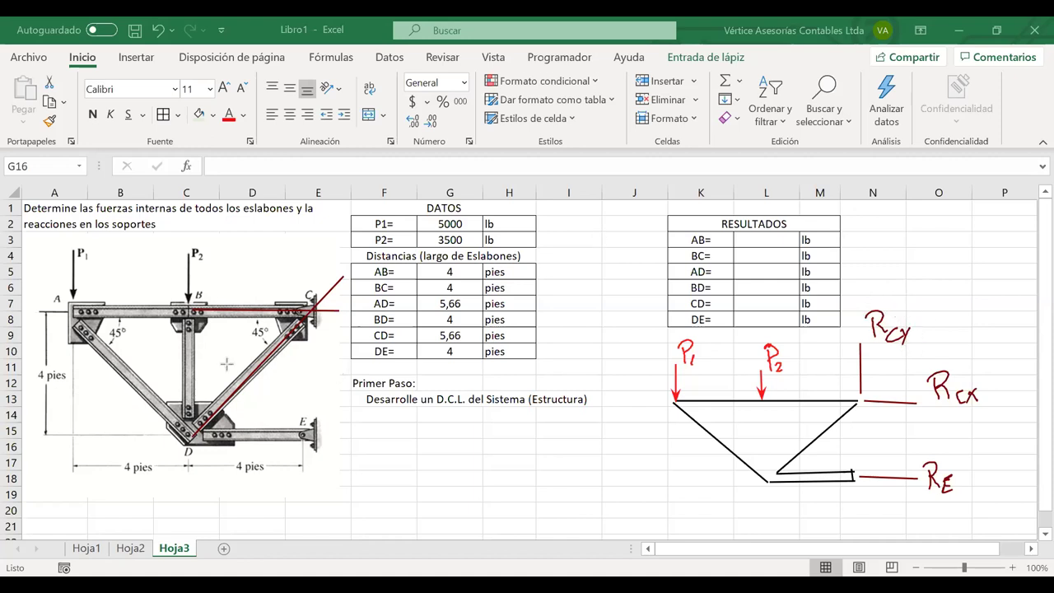
drag(236, 372, 257, 400)
drag(242, 355, 266, 380)
drag(298, 288, 374, 321)
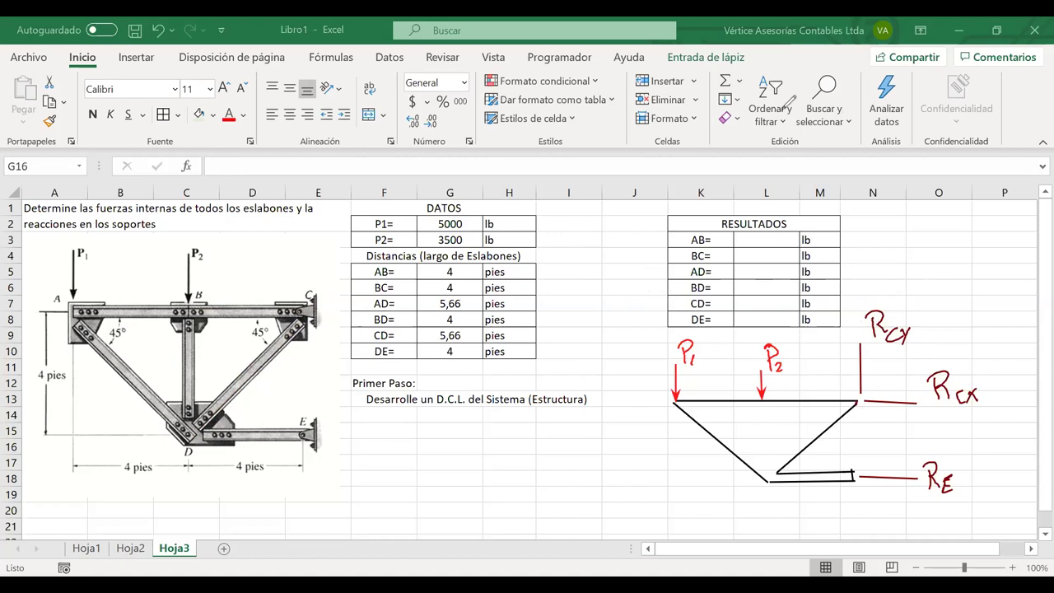
Enter the heading "Segundo Paso:" in cell F14.
click(367, 417)
text(sEGUNDO)
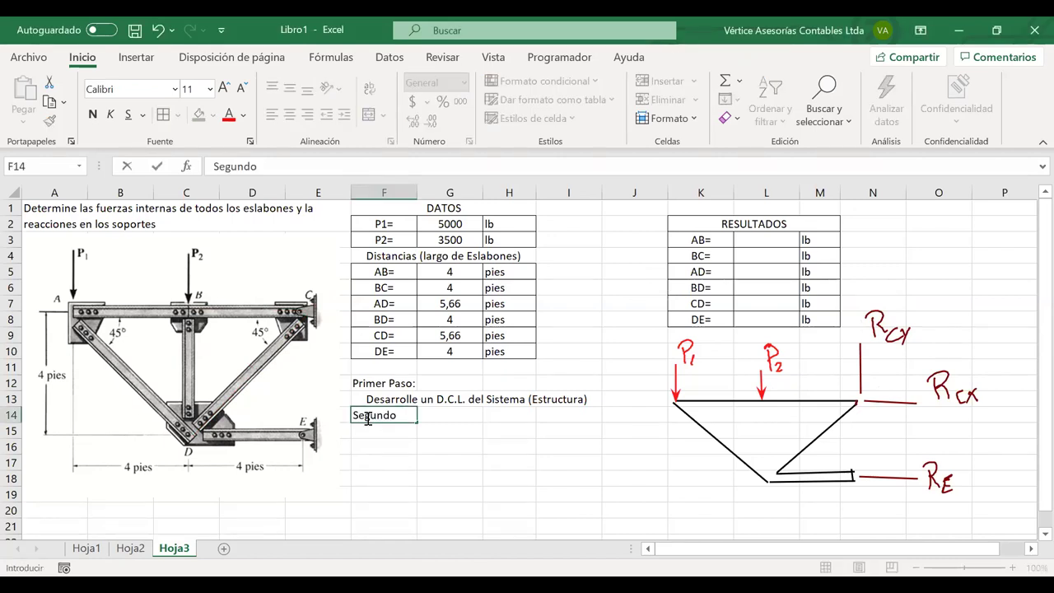
text( Paso:)
key(Return)
Enter "Equilibrio del D.C.L. del sistema" in F15 and merge and centre it across F15:I15.
text(Equili)
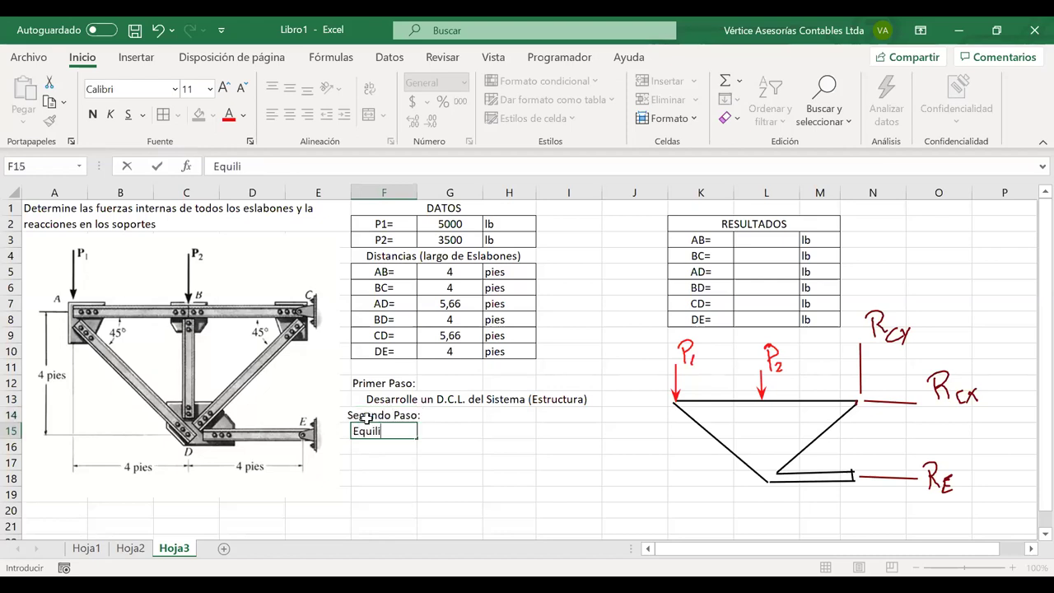
text(brio del D.C.L. del )
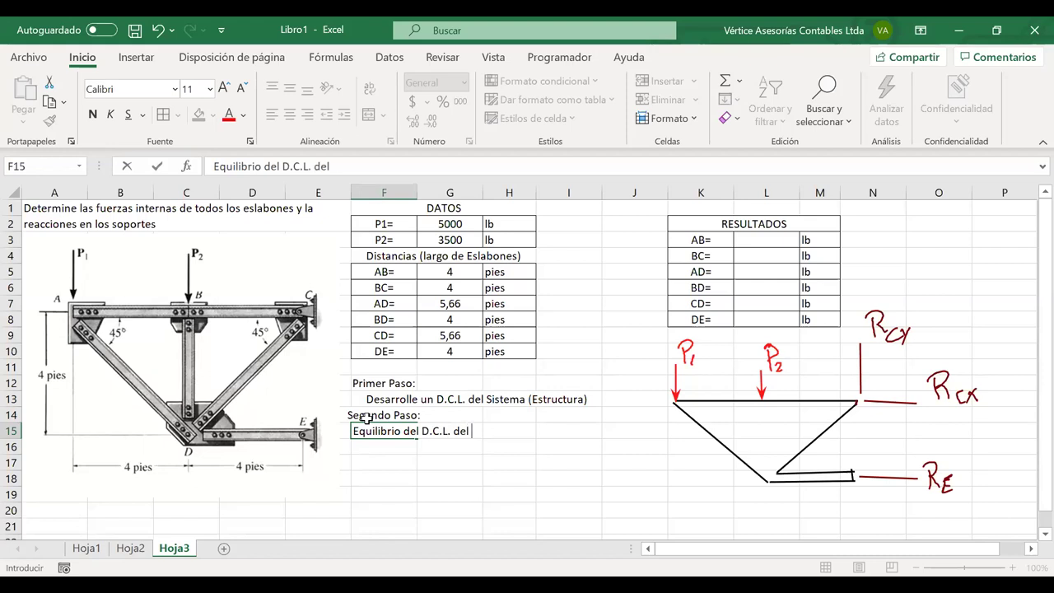
text(sistema)
drag(395, 430, 577, 430)
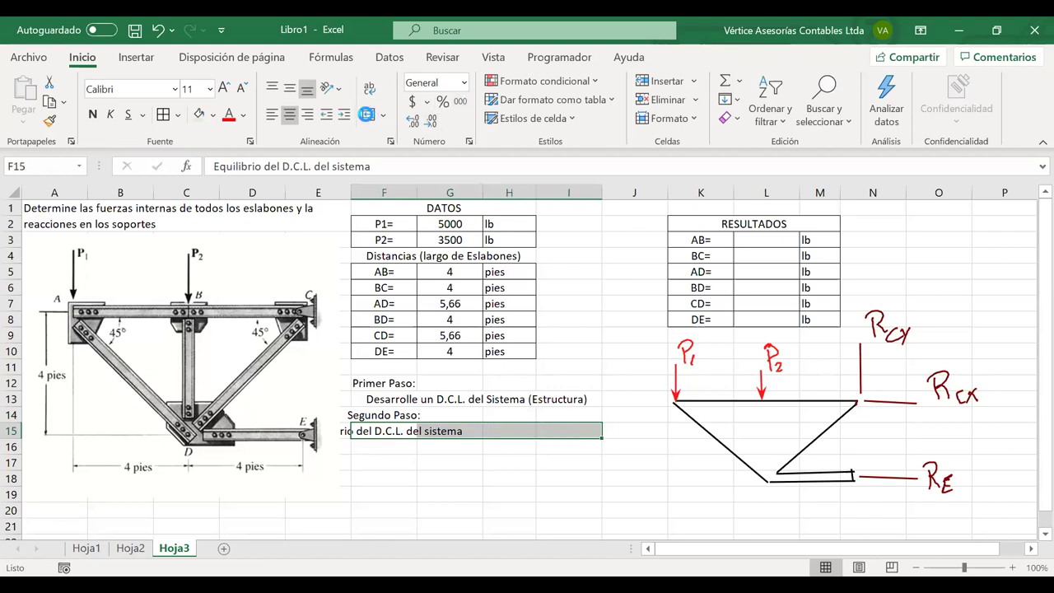
click(368, 114)
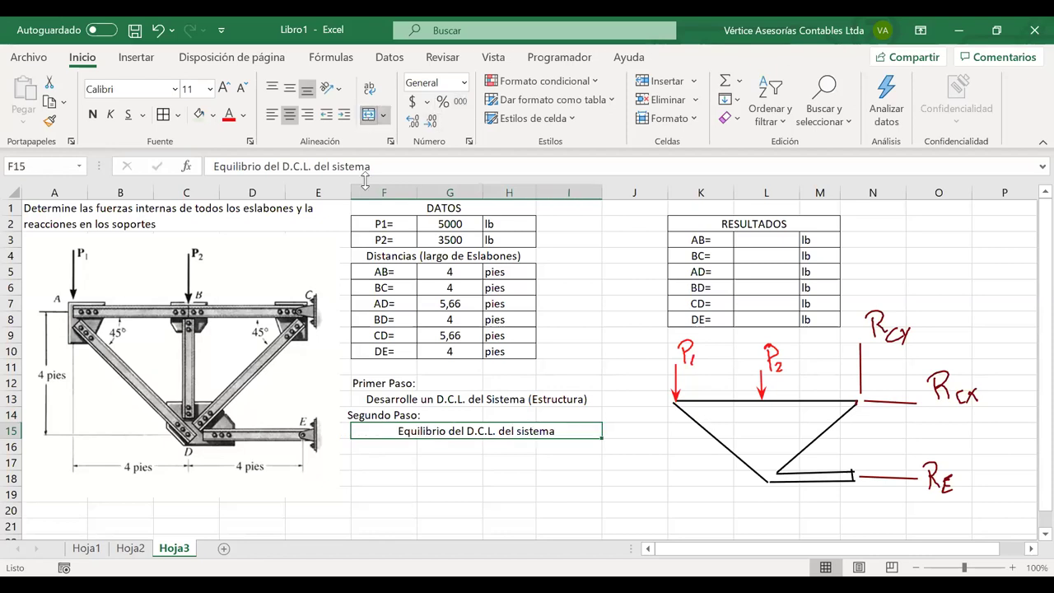
Left-align the F15 step text, then merge F14:G14 and left-align the "Segundo Paso:" heading.
click(272, 114)
drag(368, 414, 453, 415)
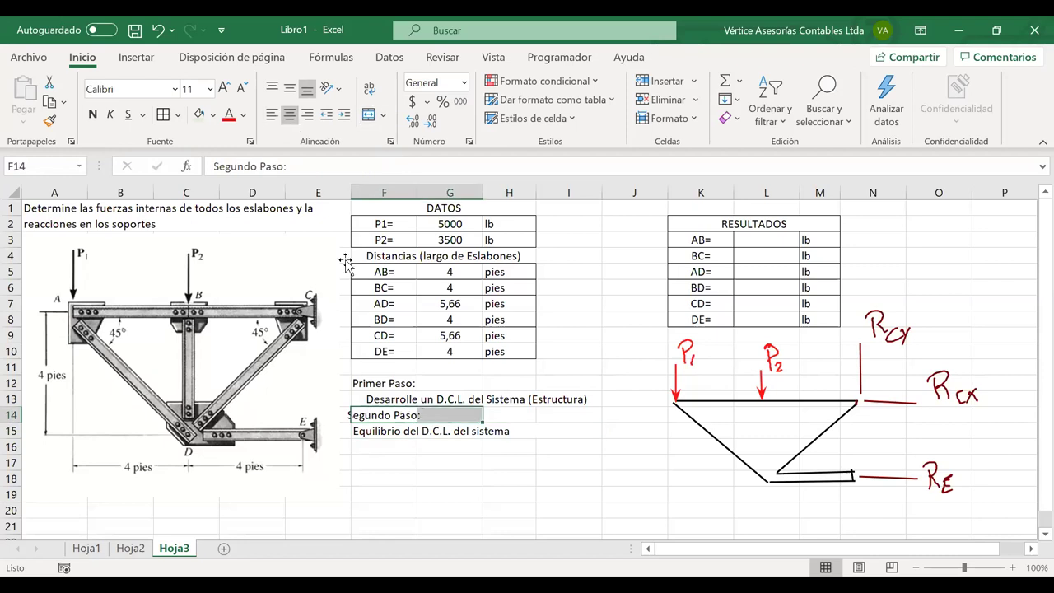
click(368, 114)
click(272, 116)
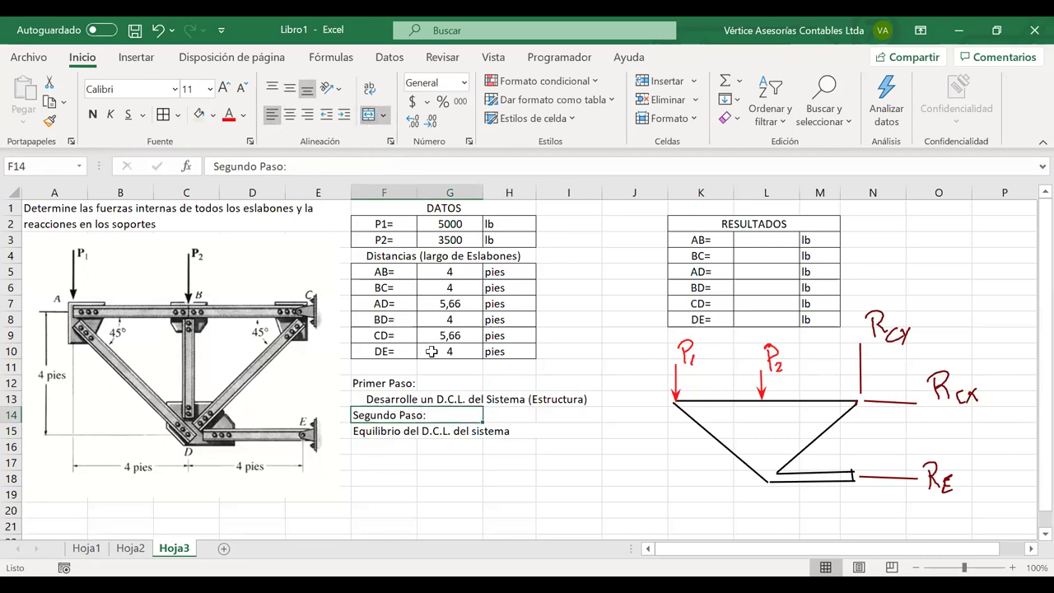
Merge F12:G12 for the "Primer Paso:" heading and left-align both it and the step text in F13.
click(430, 379)
shift+click(404, 382)
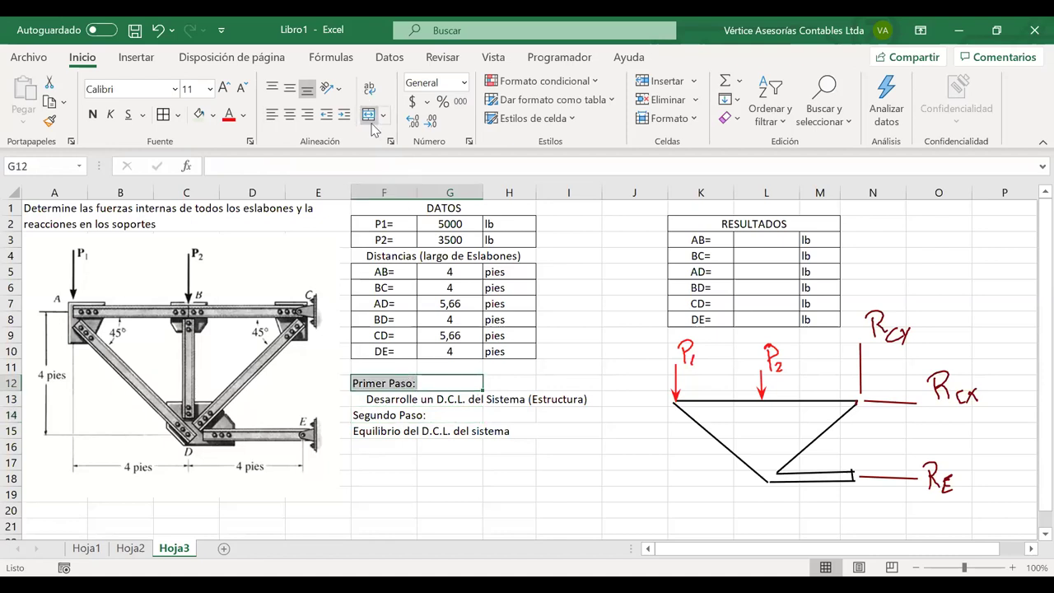
click(369, 115)
click(272, 116)
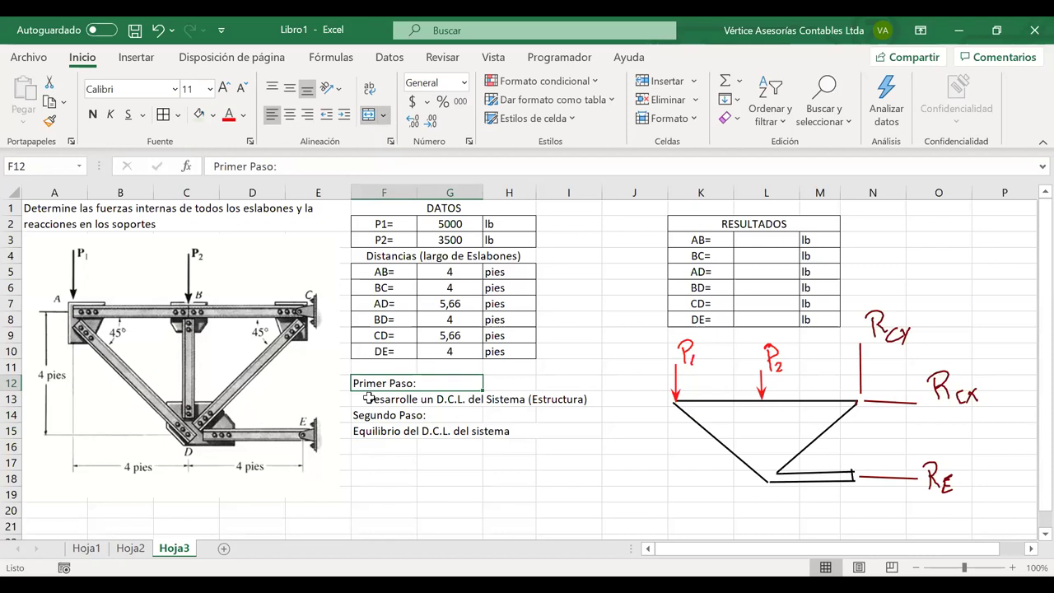
click(371, 398)
click(273, 116)
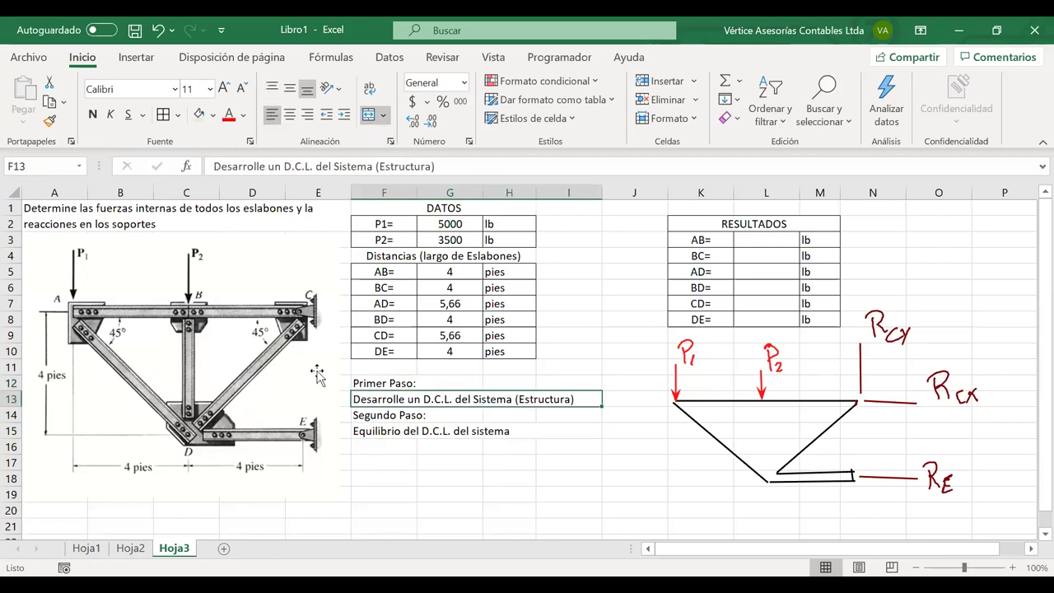
Select cell F16 and set the sheet zoom to 90%.
click(405, 444)
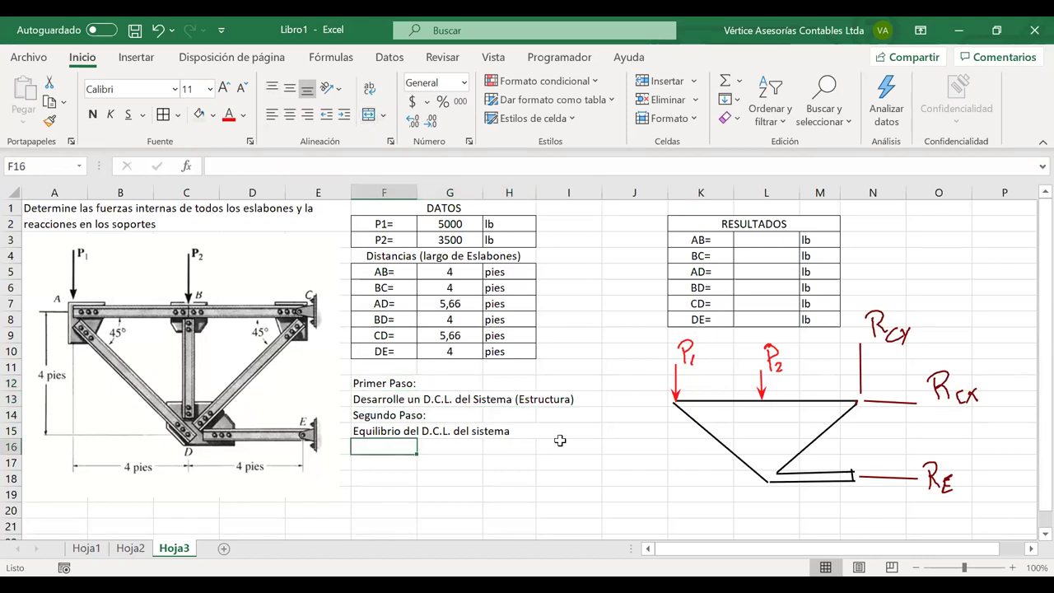
scroll(595, 442, down, 2)
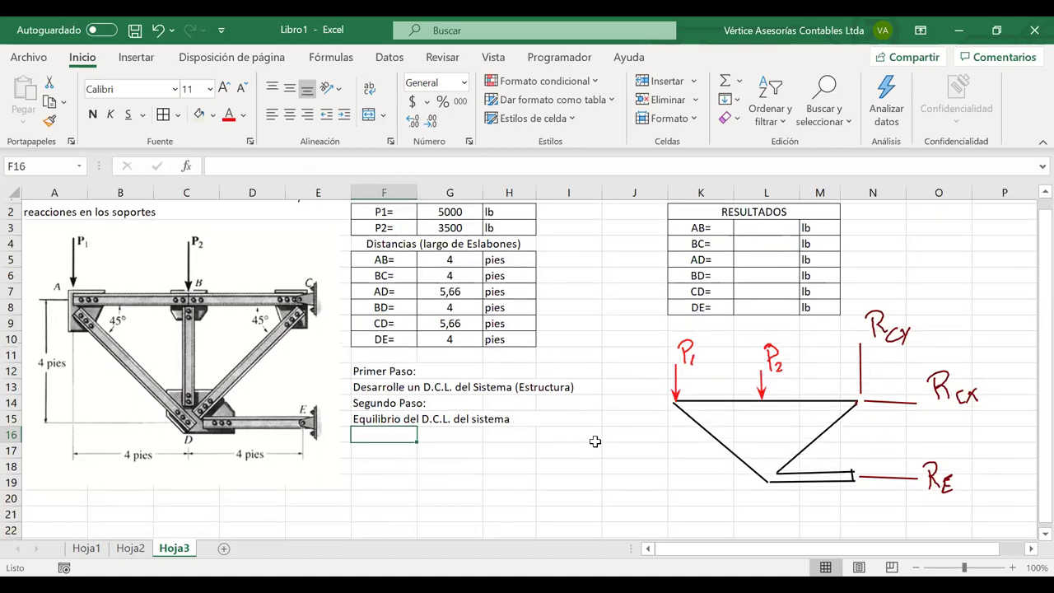
scroll(862, 438, up, 2)
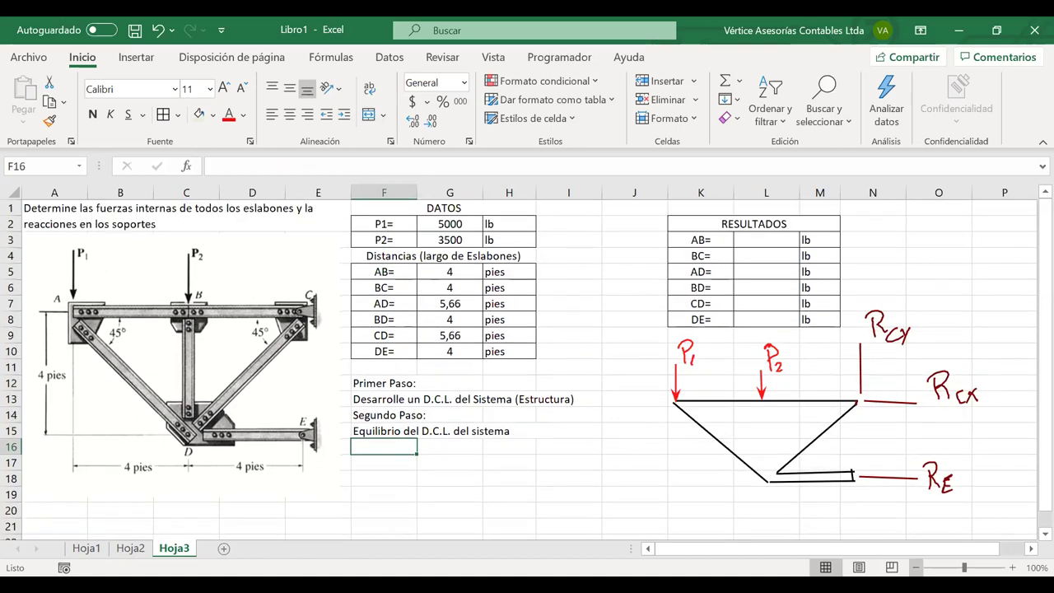
scroll(479, 385, down, 1)
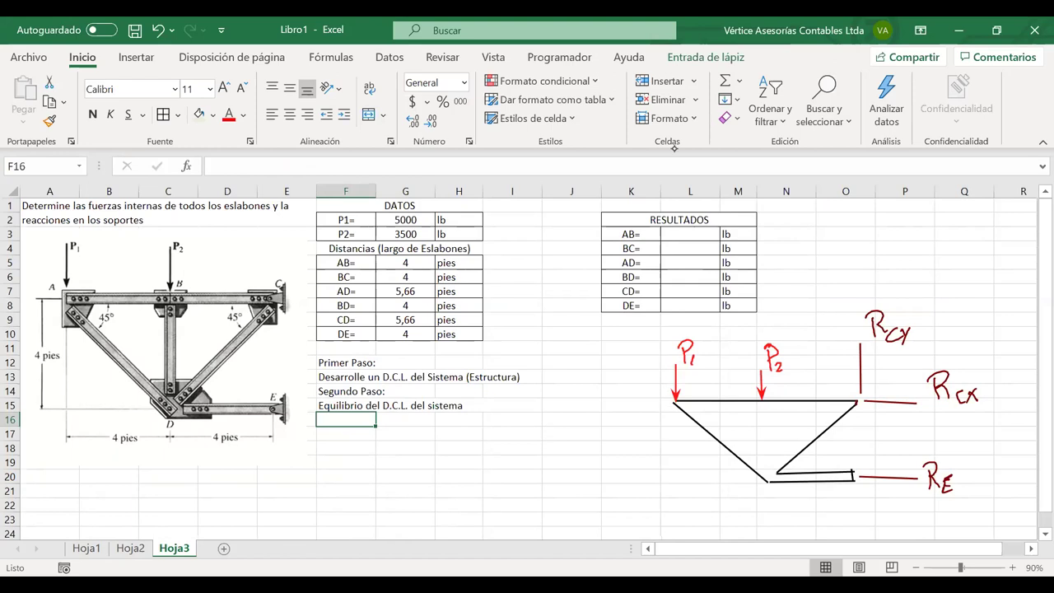
Handwrite the equilibrium sums ΣM, ΣFx and ΣFy in dark red beside the free-body diagram.
mouse_move(554, 416)
mouse_down()
mouse_move(592, 443)
mouse_move(616, 402)
mouse_move(626, 434)
mouse_up()
mouse_move(554, 462)
mouse_down()
mouse_move(592, 461)
mouse_move(590, 489)
mouse_up()
mouse_move(619, 454)
mouse_down()
mouse_move(609, 490)
mouse_move(620, 472)
mouse_move(628, 499)
mouse_move(635, 495)
mouse_up()
mouse_move(575, 496)
mouse_down()
mouse_move(570, 512)
mouse_move(561, 509)
mouse_move(596, 525)
mouse_move(629, 502)
mouse_up()
mouse_move(621, 504)
mouse_down()
mouse_move(616, 525)
mouse_move(628, 514)
mouse_move(640, 540)
mouse_up()
drag(517, 389, 519, 544)
drag(649, 518, 713, 474)
Undo all the handwritten equilibrium sums beside the free-body diagram.
key(ctrl+z)
key(ctrl+z)
key(ctrl+z)
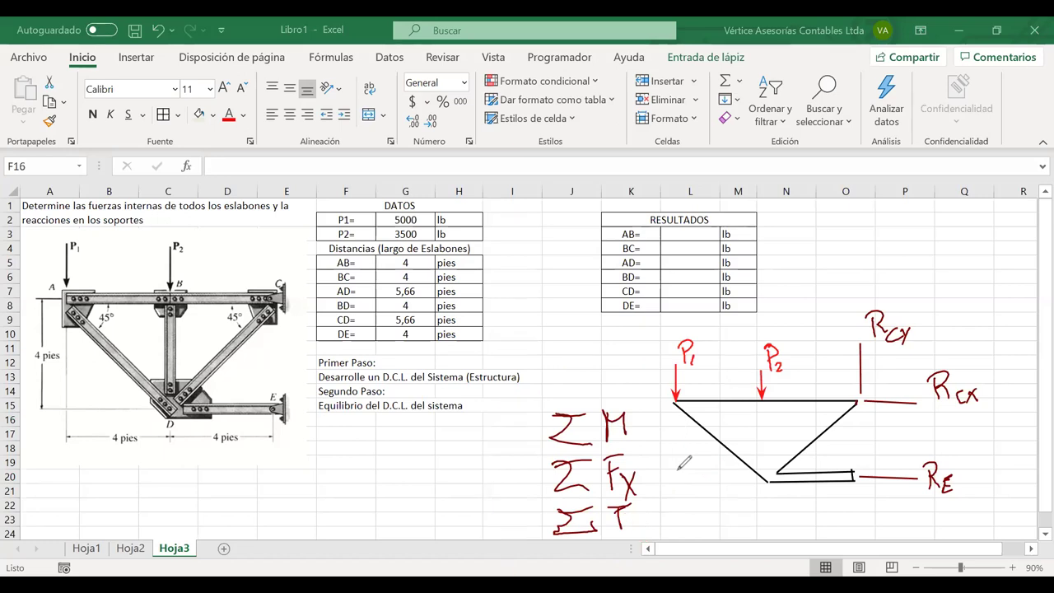
key(ctrl+z)
key(ctrl+z)
key(ctrl+z)
key(ctrl+z)
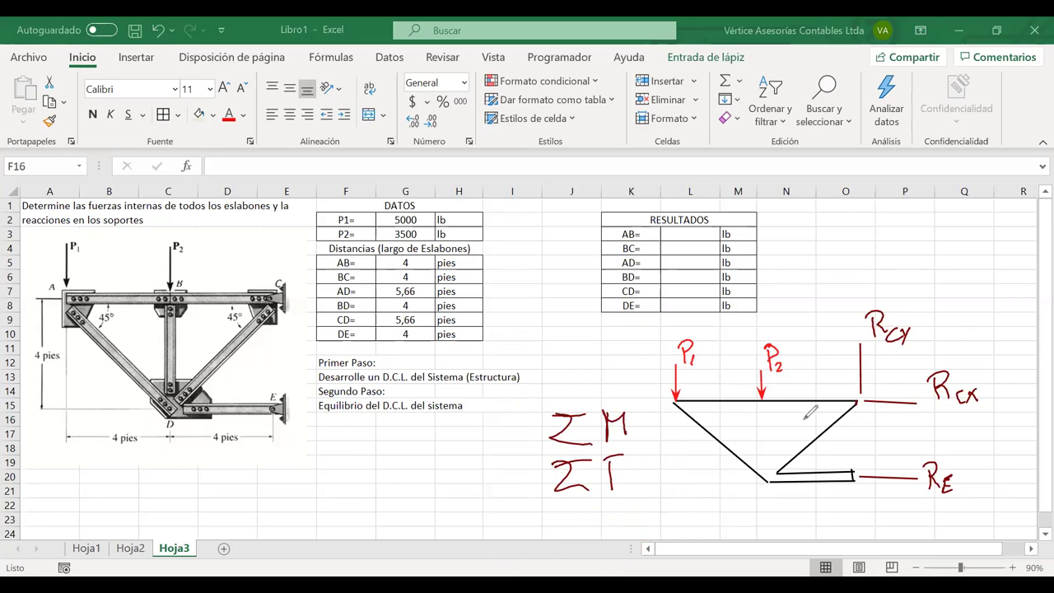
key(ctrl+z)
key(ctrl+z)
key(ctrl+z)
key(ctrl+z)
key(ctrl+z)
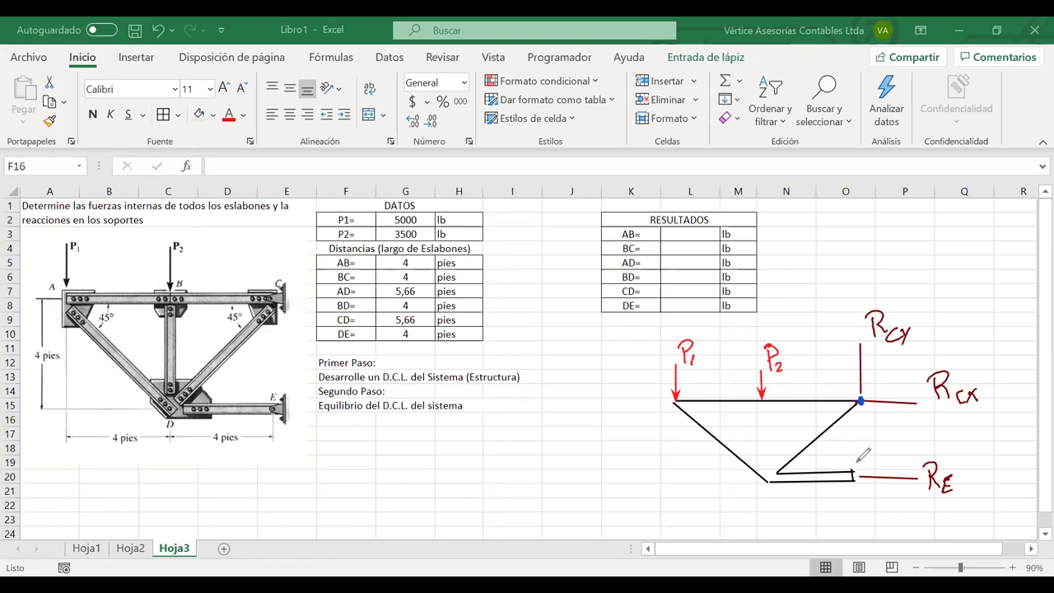
Sketch and erase blue and red rotation arrows around support C, and add a red arrowhead to reaction RE pointing towards the truss.
drag(837, 379, 850, 431)
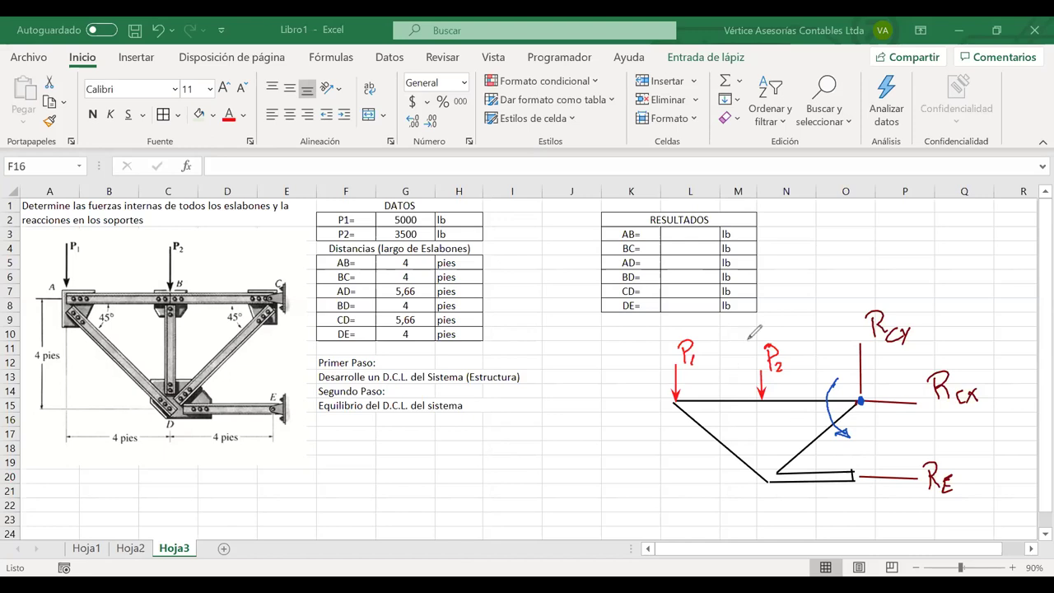
drag(844, 379, 850, 414)
drag(862, 475, 871, 485)
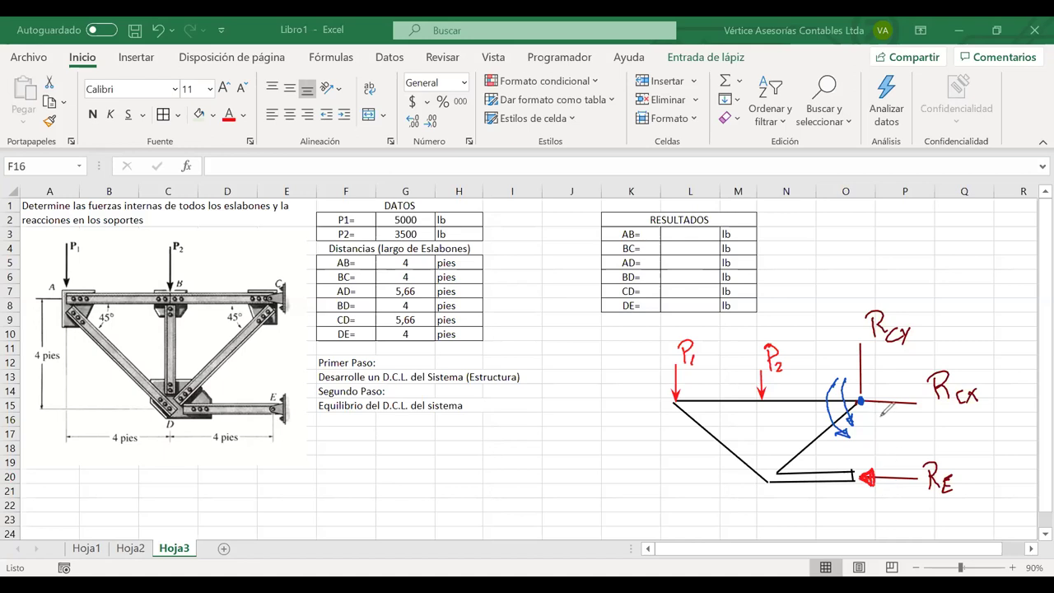
mouse_move(890, 393)
mouse_down()
mouse_move(883, 414)
mouse_move(847, 422)
mouse_move(830, 398)
mouse_move(842, 369)
mouse_move(837, 377)
mouse_move(850, 378)
mouse_up()
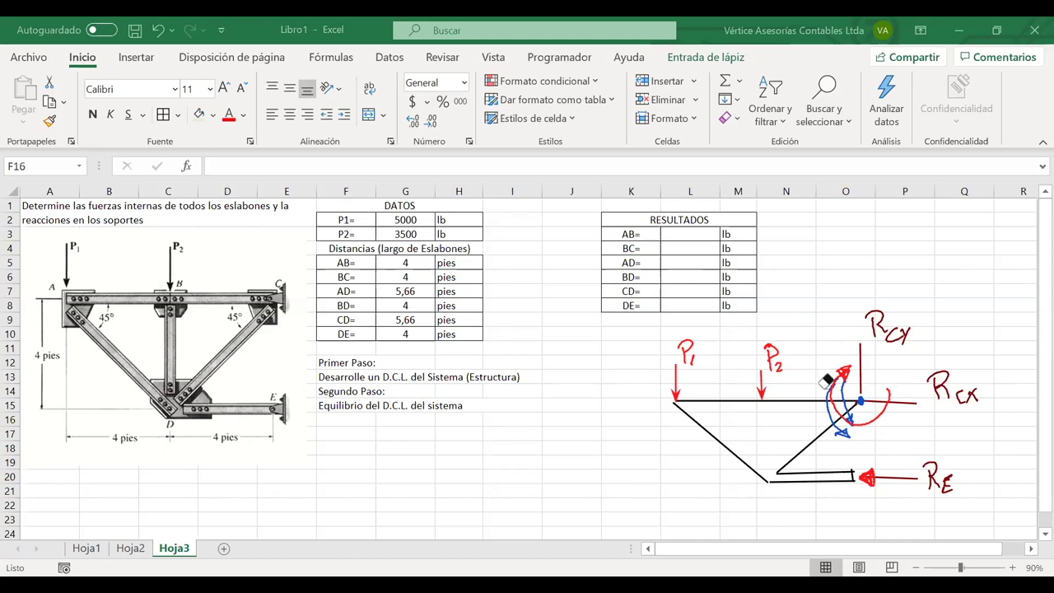
mouse_move(865, 383)
mouse_down()
mouse_move(863, 423)
mouse_move(838, 433)
mouse_up()
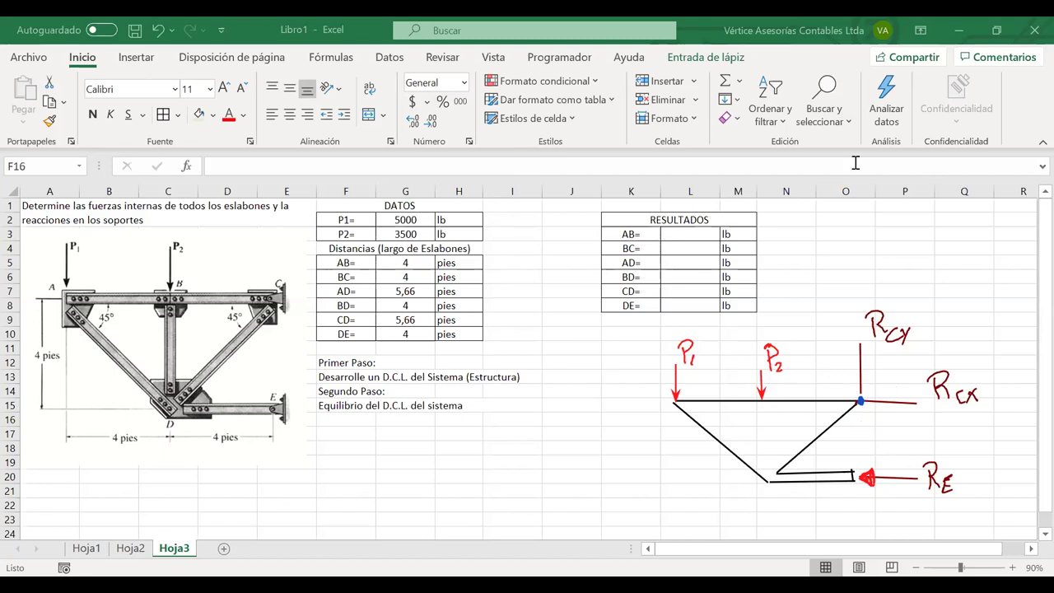
key(Escape)
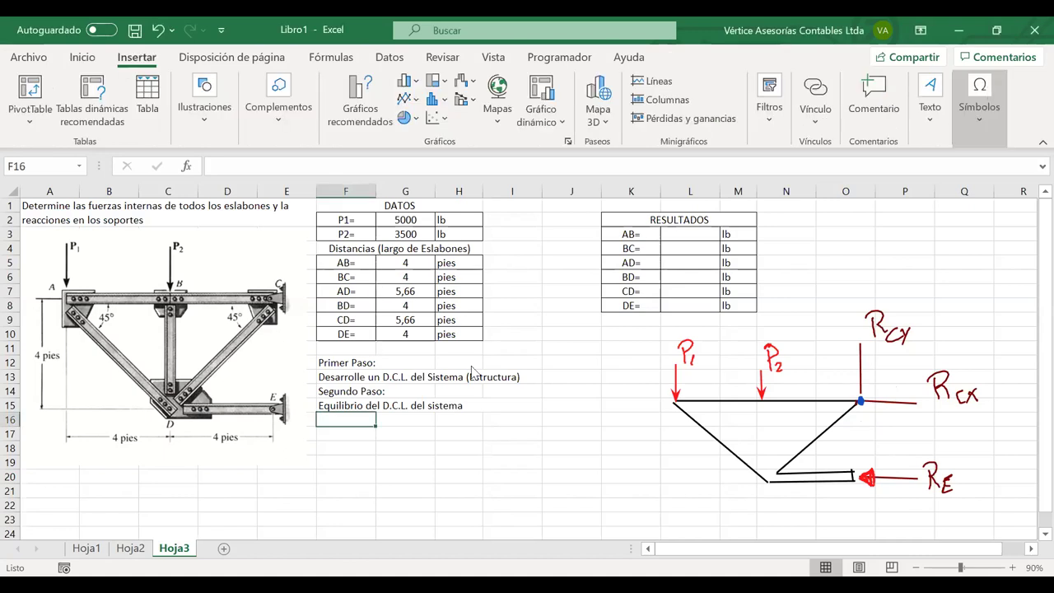
Enter the moment equilibrium condition "ΣMc=0" in F16, inserting Σ as a symbol.
click(986, 90)
click(679, 422)
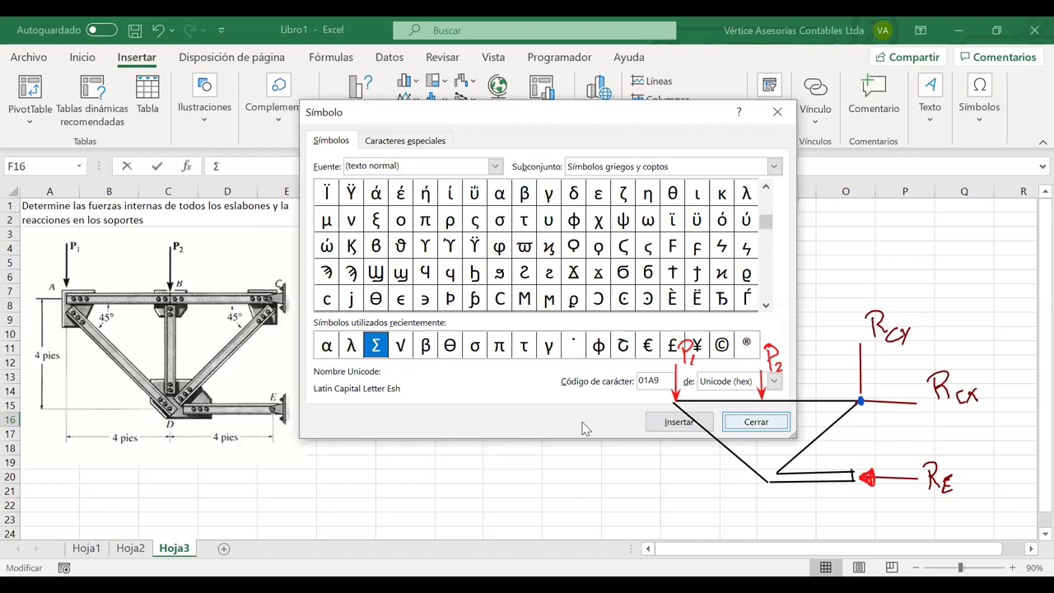
key(Escape)
text(M)
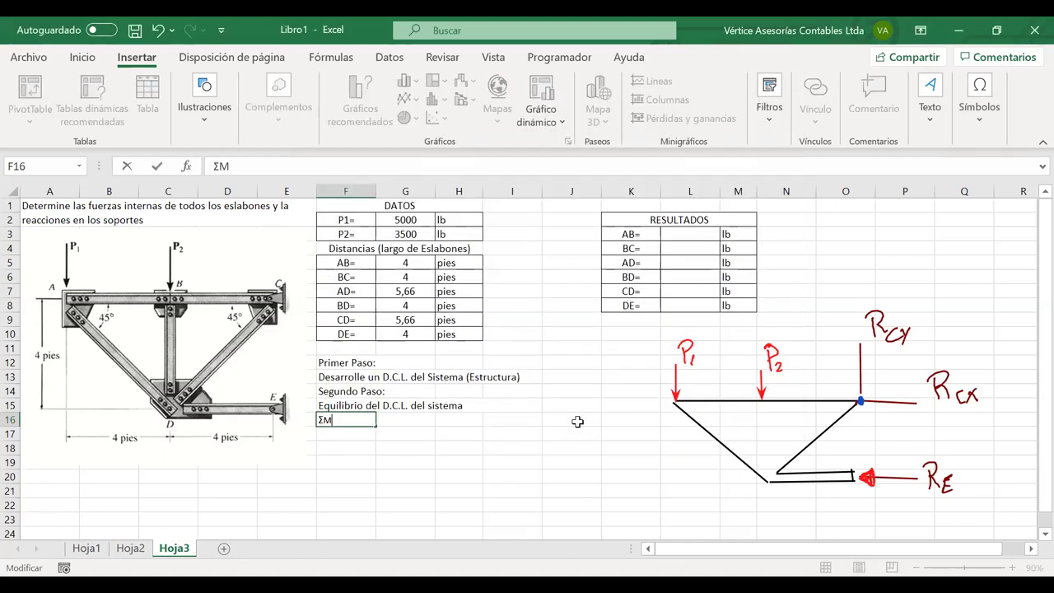
text(c)
key(BackSpace)
text(=0)
key(Return)
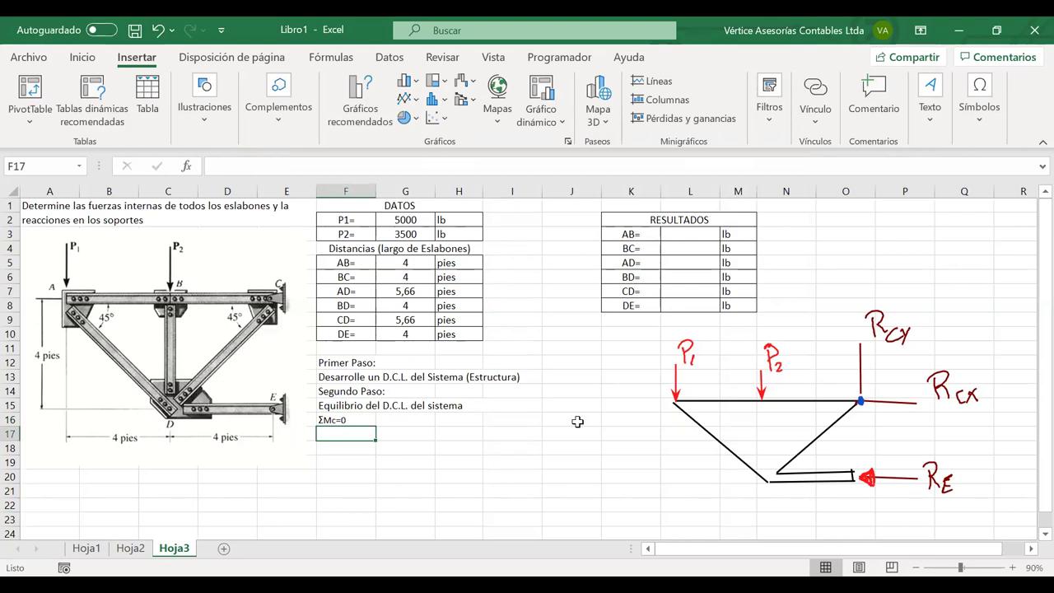
Start the moment equation in F17 with the text "Re*(d".
text(Pr)
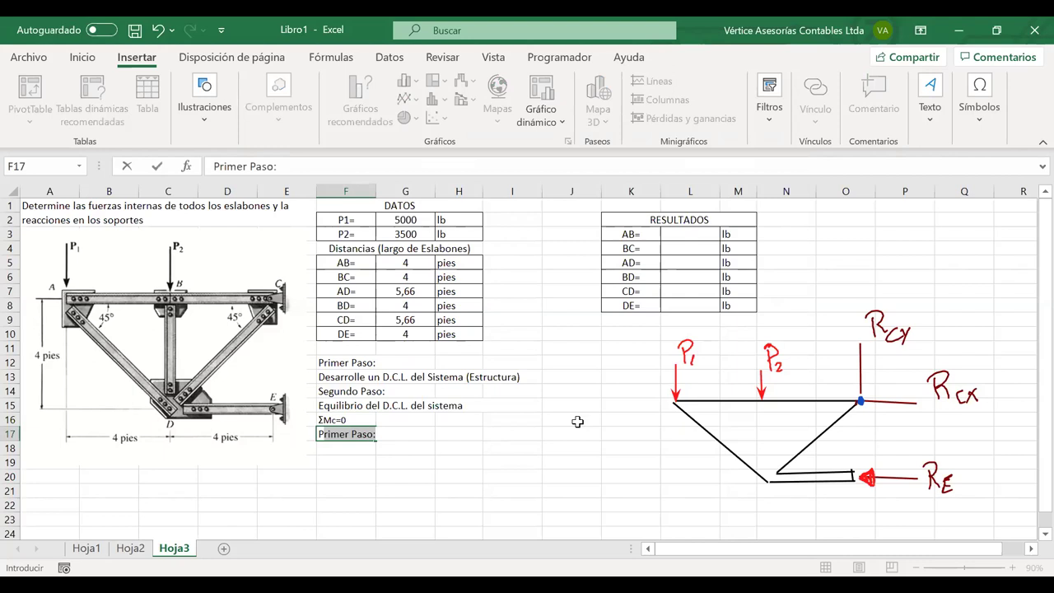
key(BackSpace)
key(BackSpace)
key(BackSpace)
text(Re)
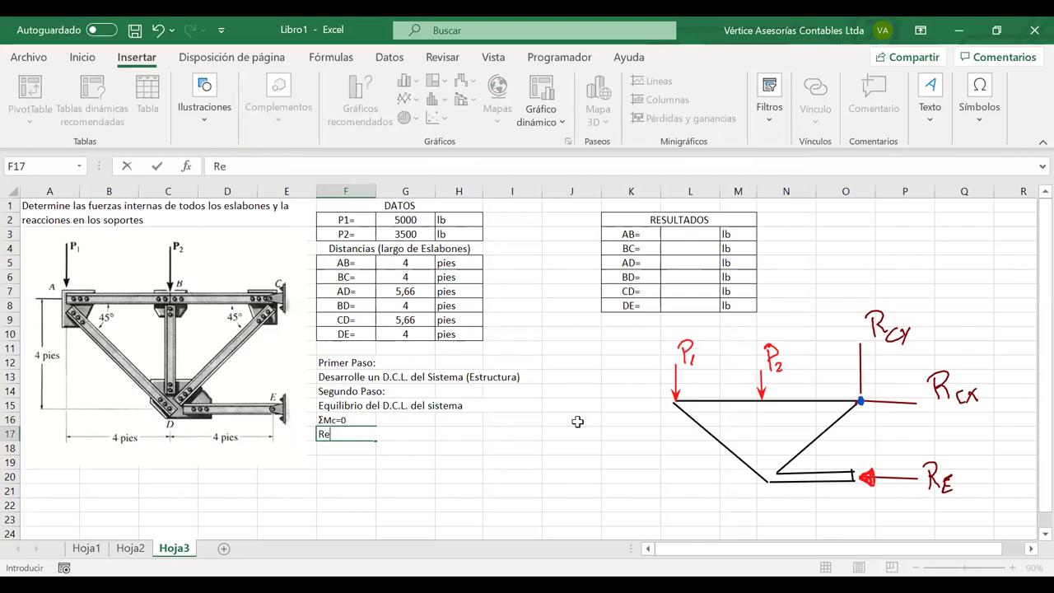
text(*4)
key(BackSpace)
text(()
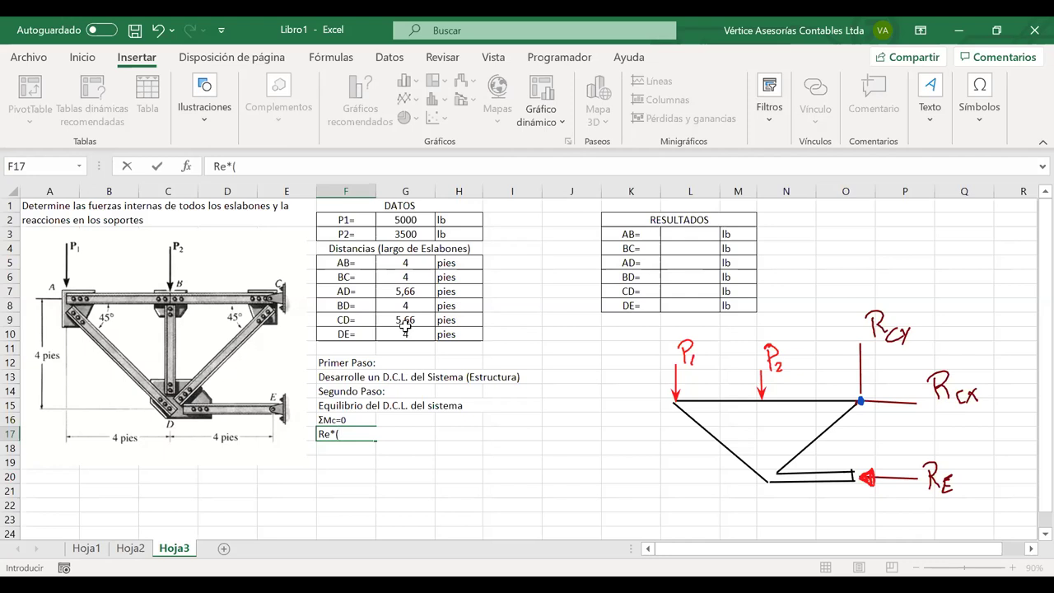
text(d)
click(406, 331)
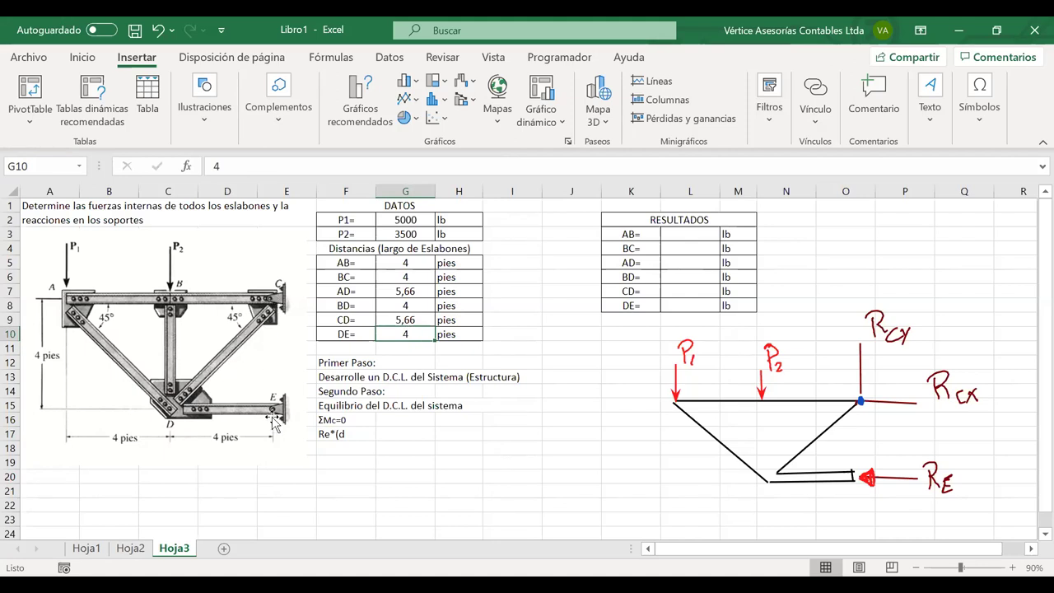
text(C)
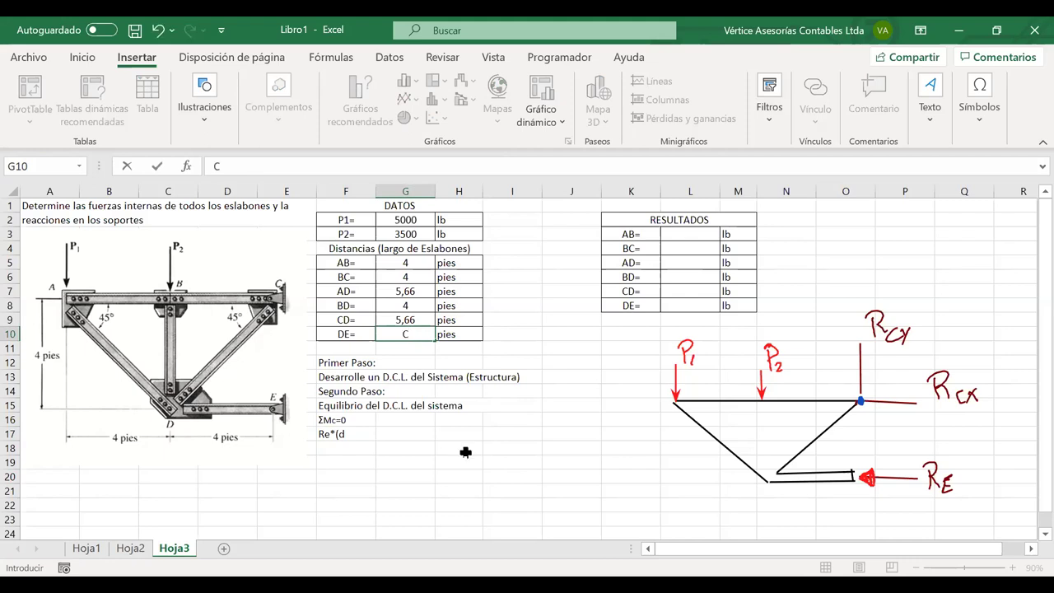
key(Return)
key(ctrl+z)
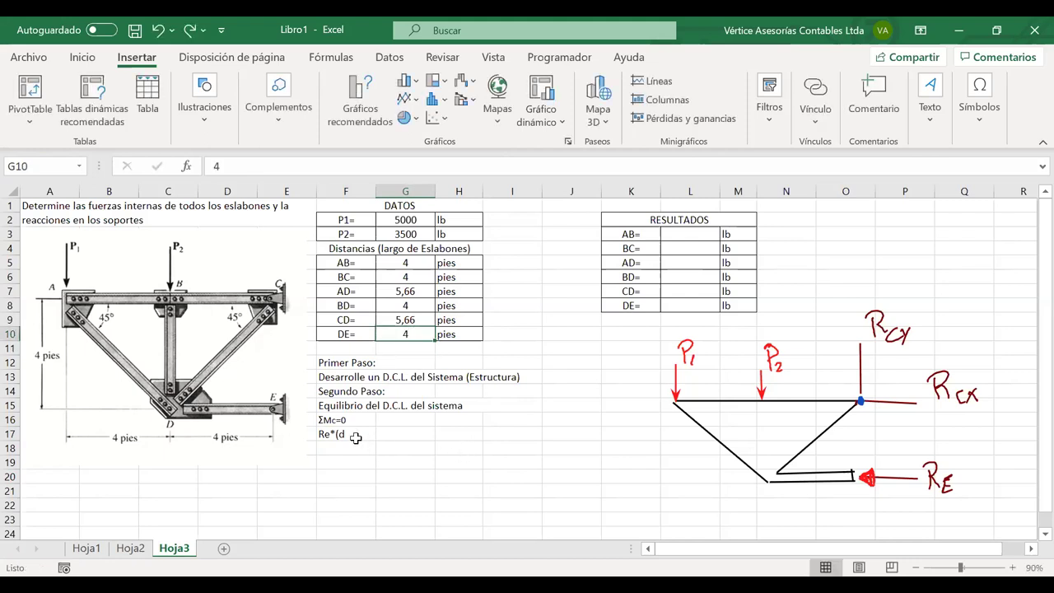
Edit the moment equation in F17 to read "Re*(CE)".
click(356, 435)
double_click(355, 435)
key(BackSpace)
text(CE)
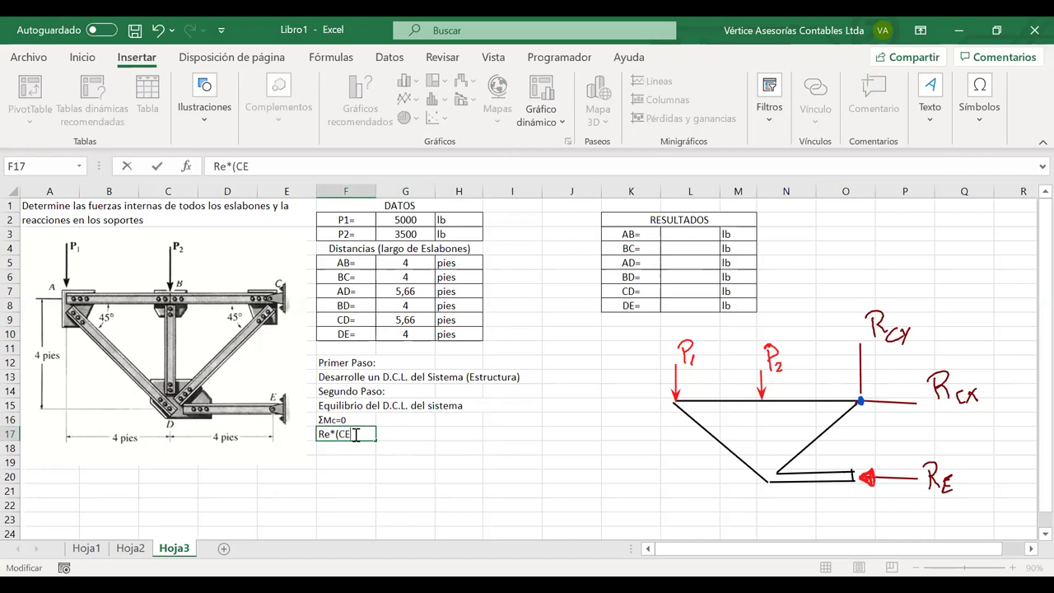
text())
Italicise only the letters CE within the moment equation in F17.
drag(342, 436, 350, 437)
click(92, 63)
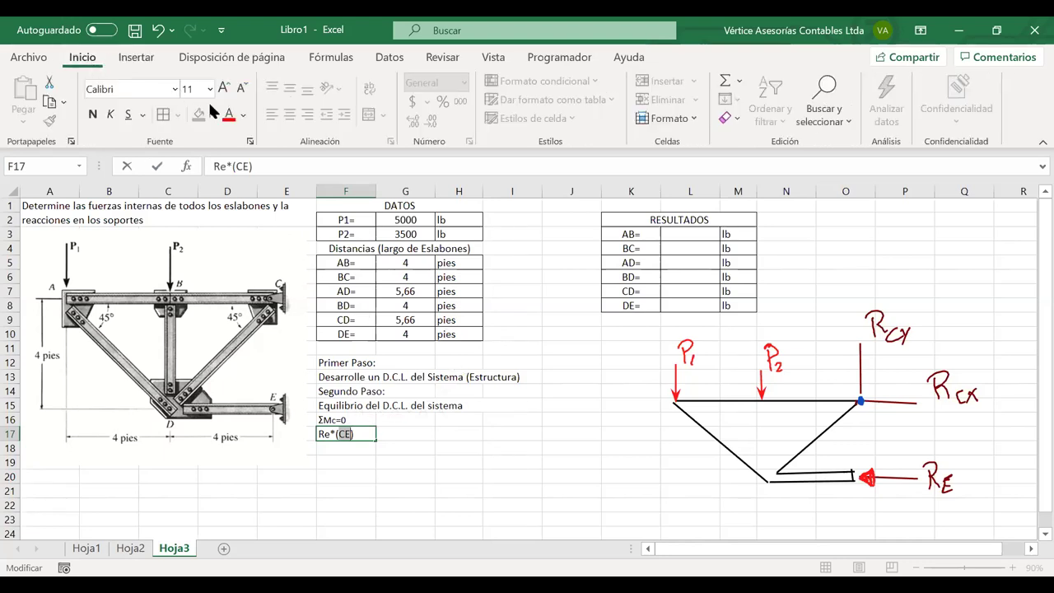
click(251, 142)
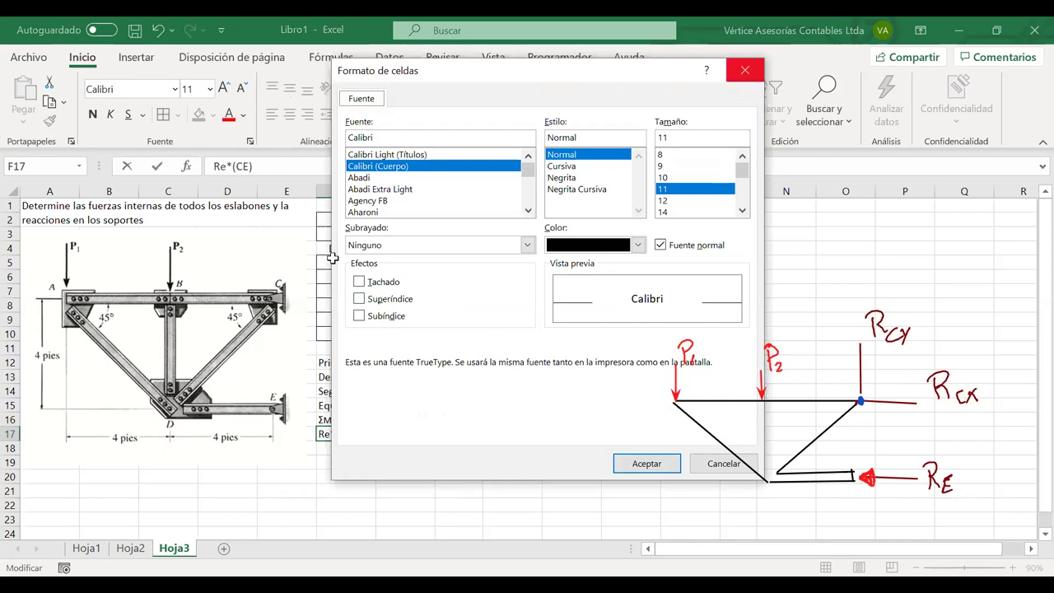
click(744, 71)
click(111, 117)
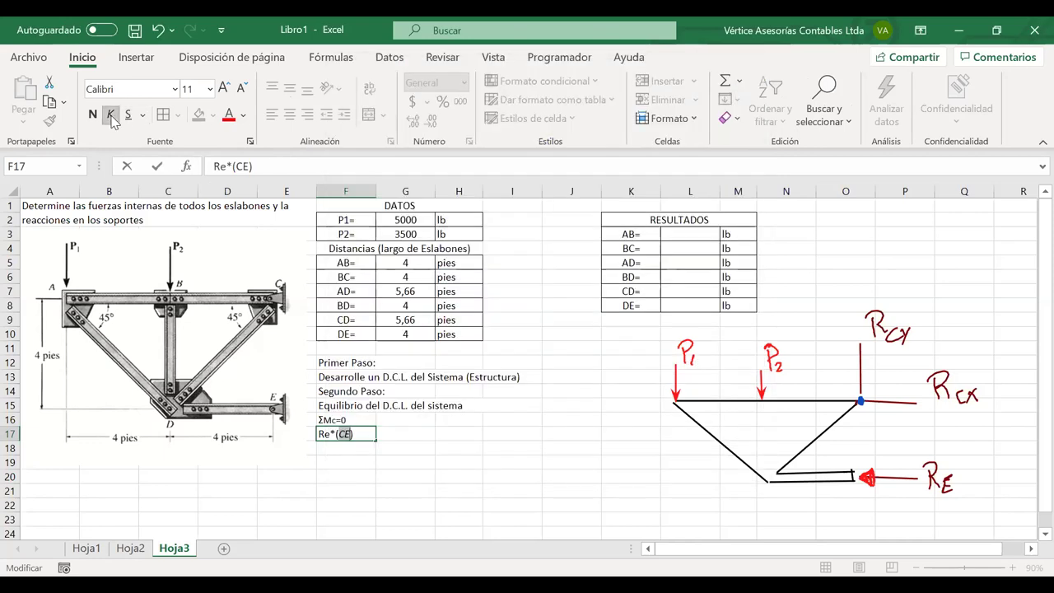
click(381, 446)
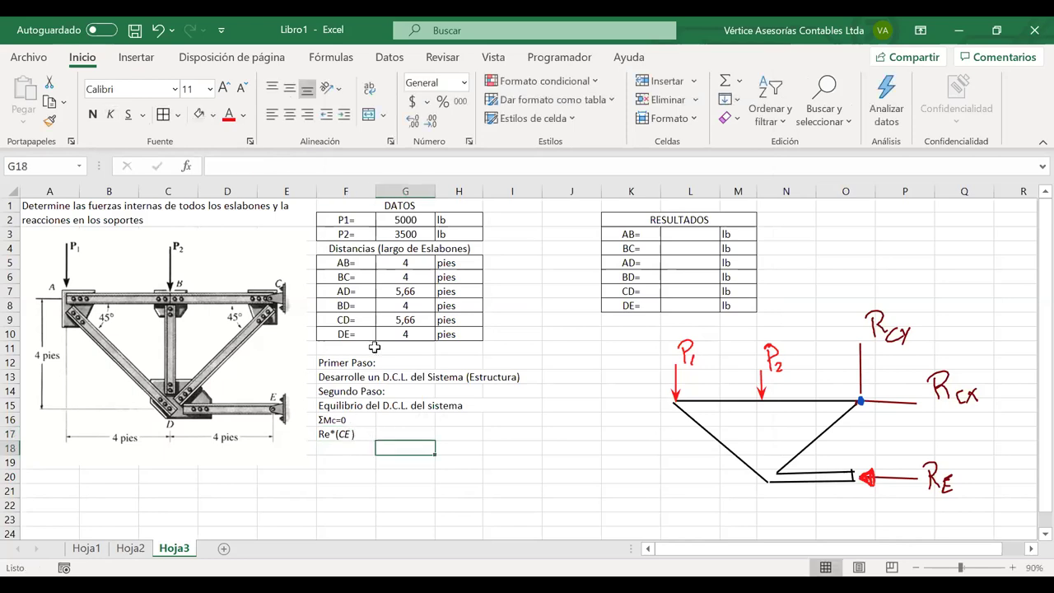
Italicise the link length labels AB= to DE= in F5:F10.
drag(346, 264, 346, 336)
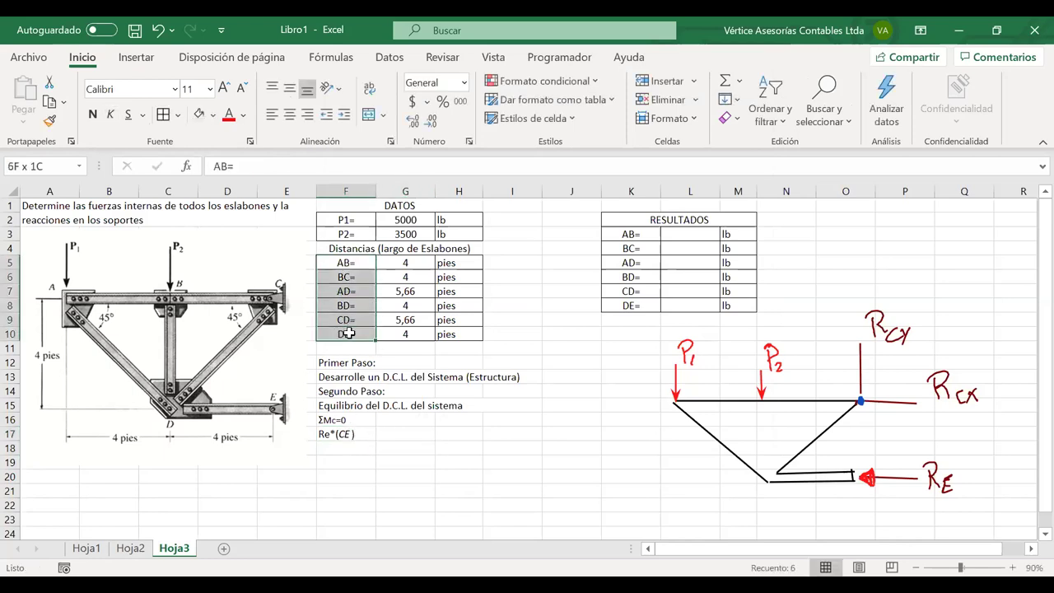
click(113, 115)
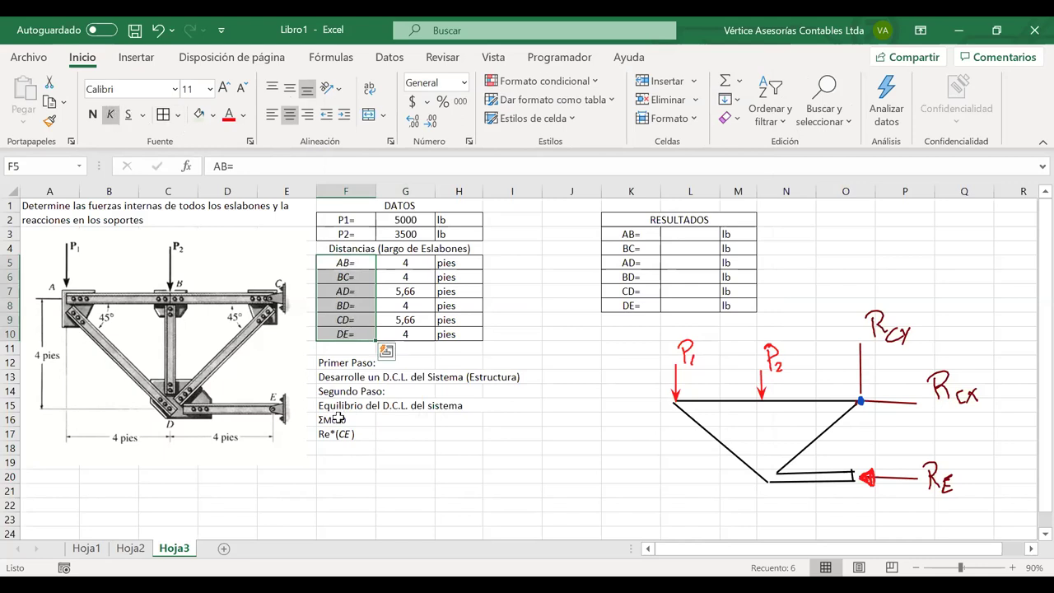
Relabel the AB= result in K3 as FAB=, with the letters AB in a smaller font than the F.
drag(629, 234, 625, 306)
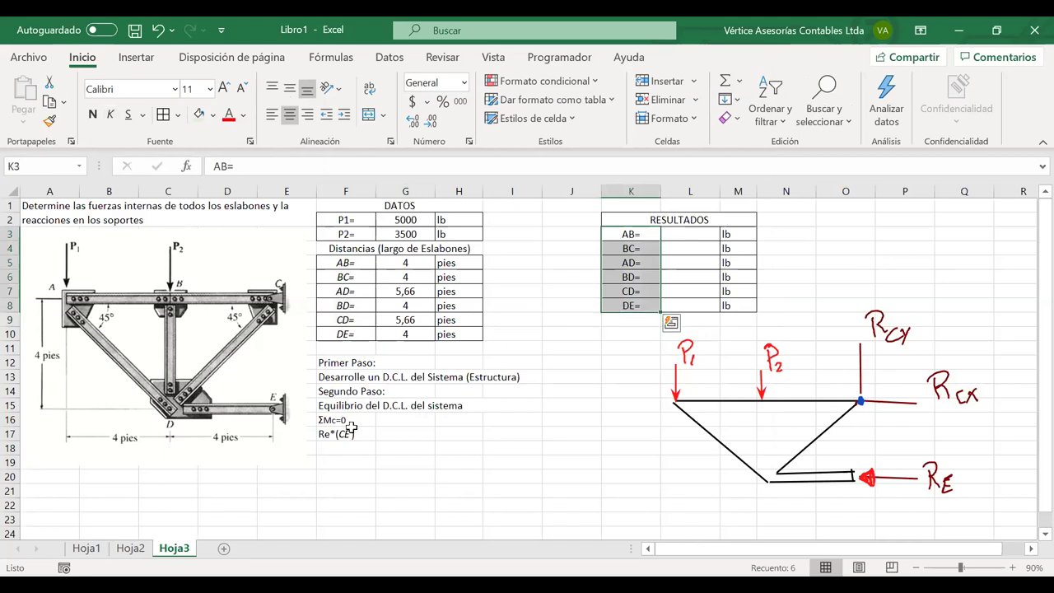
drag(350, 435, 355, 439)
double_click(620, 235)
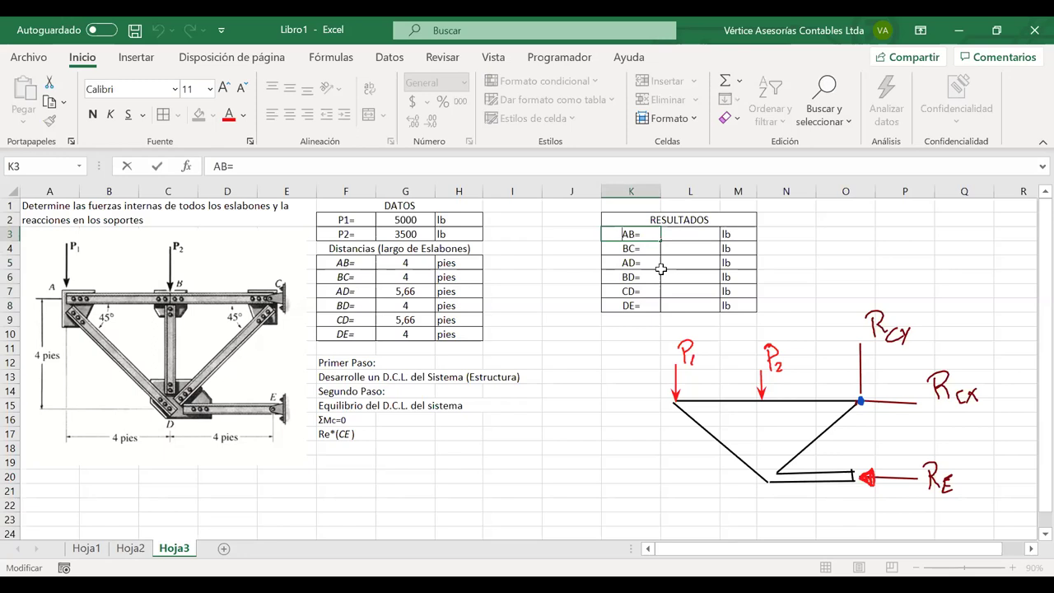
text(F)
drag(629, 236, 638, 236)
click(728, 210)
Relabel K4 and K5 as FBC= and FAD=, reducing the letters BC and AD to font size 10.
click(620, 251)
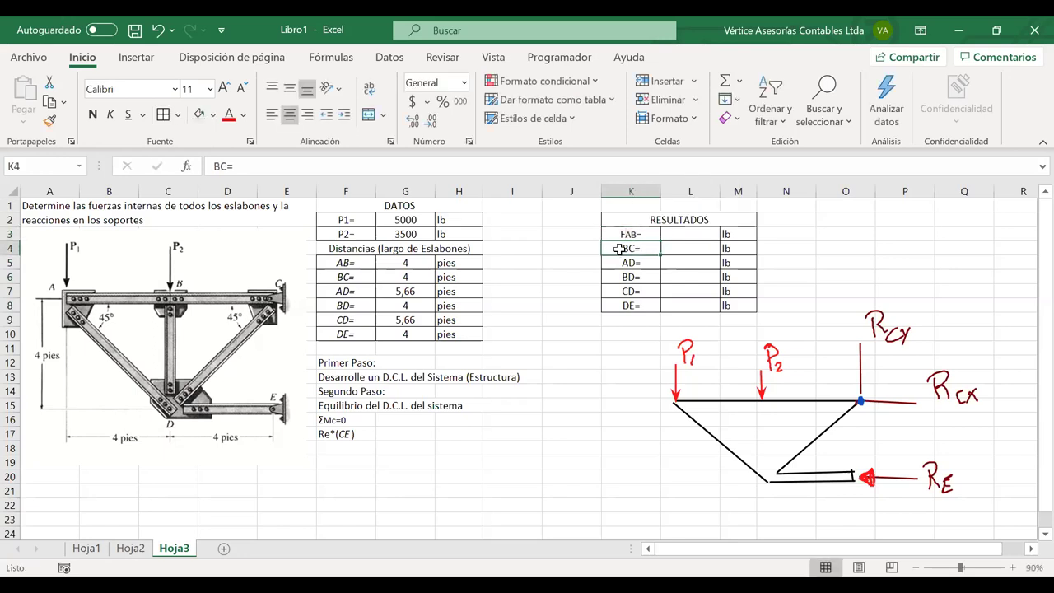
double_click(621, 249)
text(F)
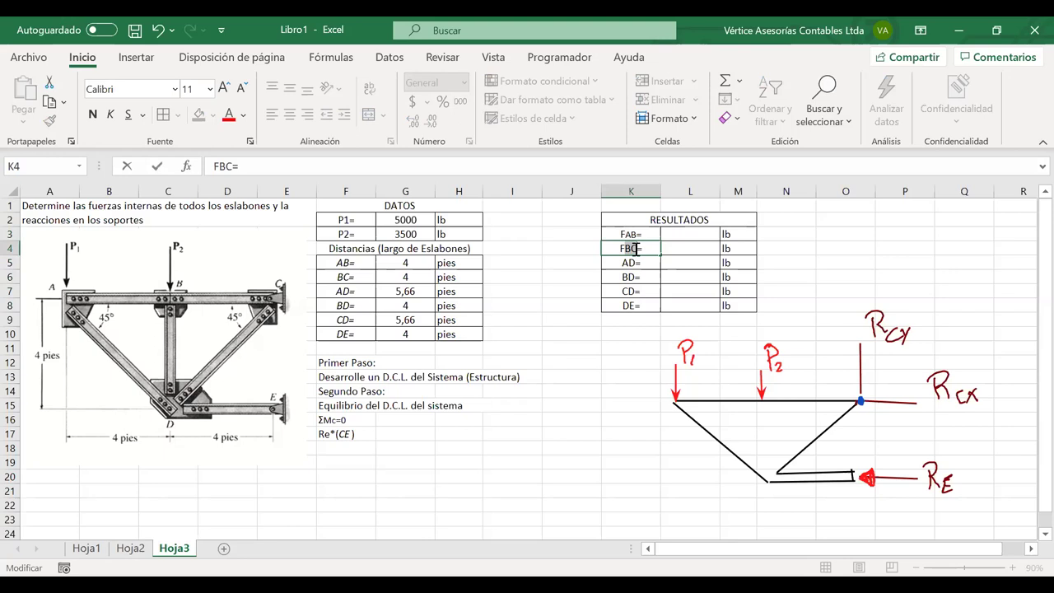
drag(637, 248, 627, 247)
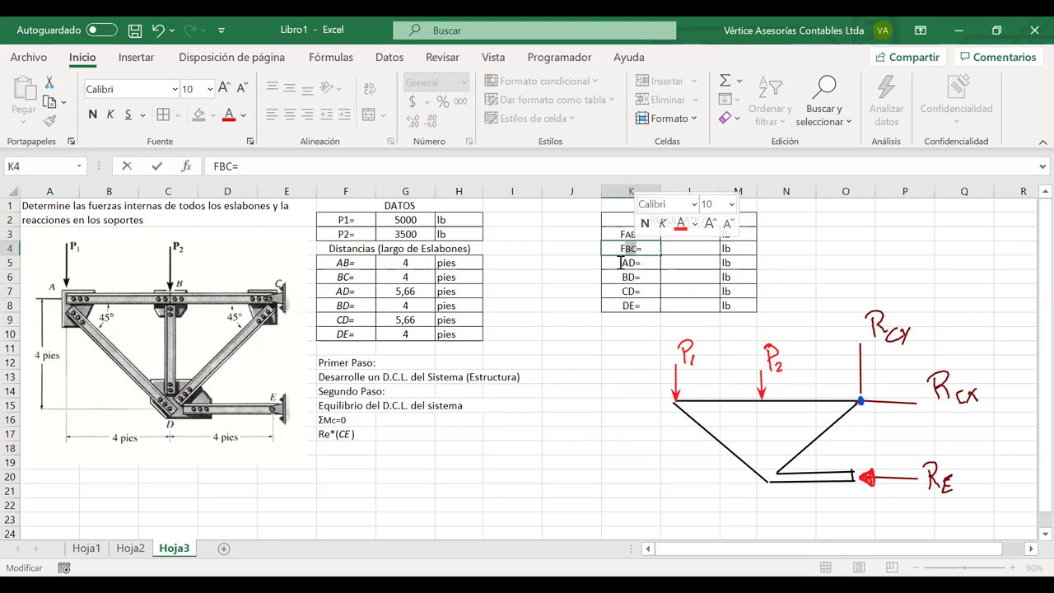
double_click(621, 263)
text(F)
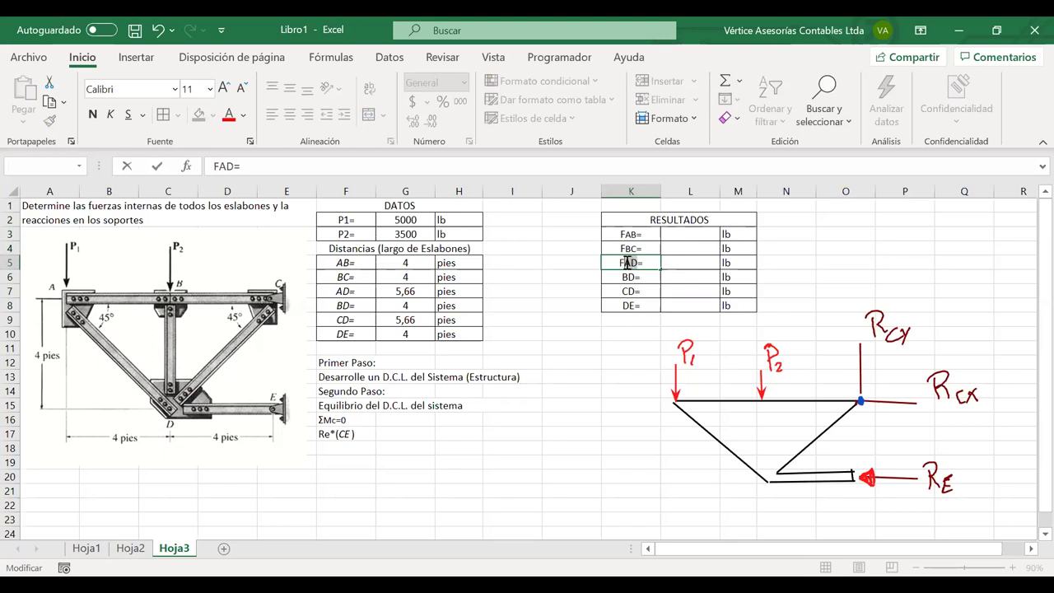
drag(628, 263, 638, 263)
click(719, 238)
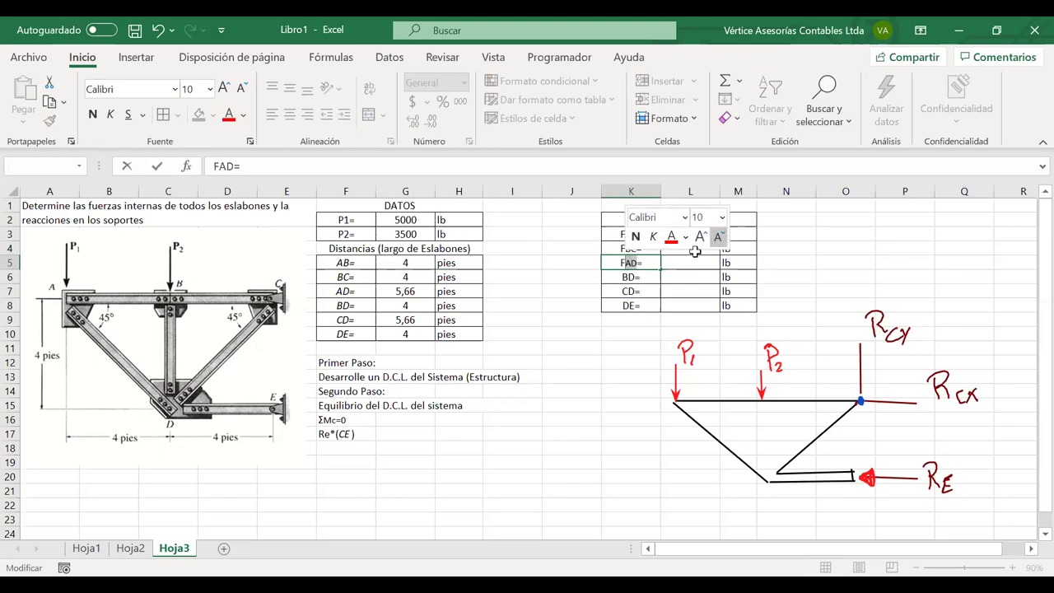
Relabel K6 and K7 as FBD= and FCD=, reducing the letters BD and CD to font size 10.
click(618, 277)
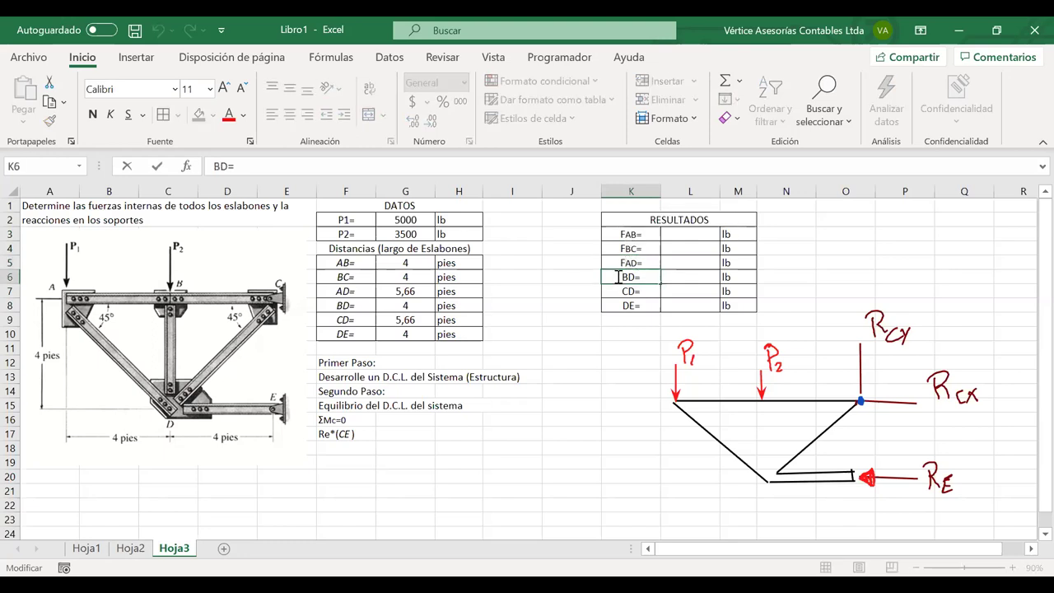
double_click(618, 277)
text(F)
drag(626, 278, 636, 278)
click(726, 253)
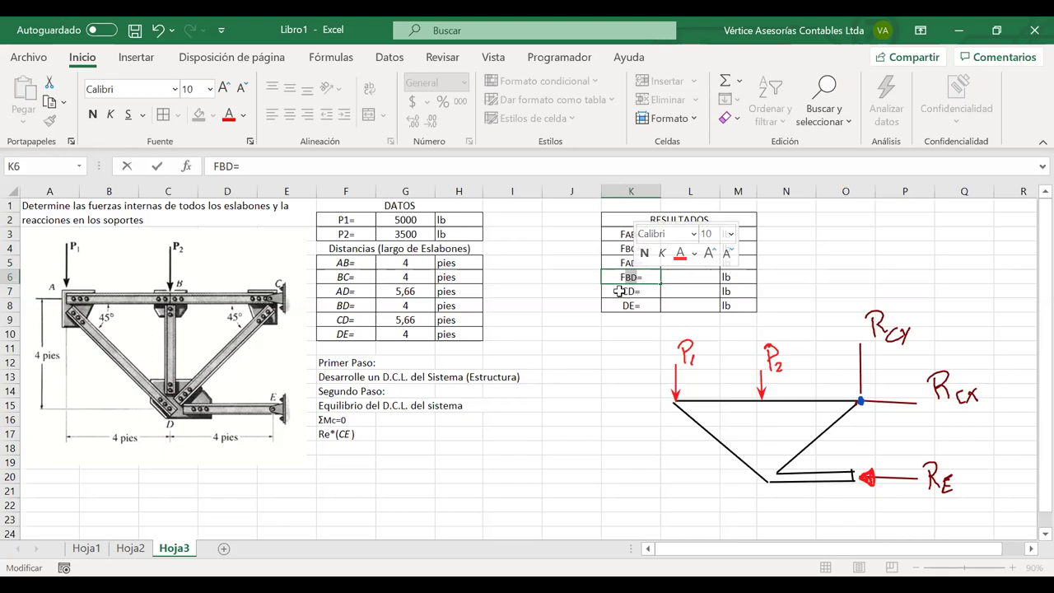
click(619, 291)
text(F)
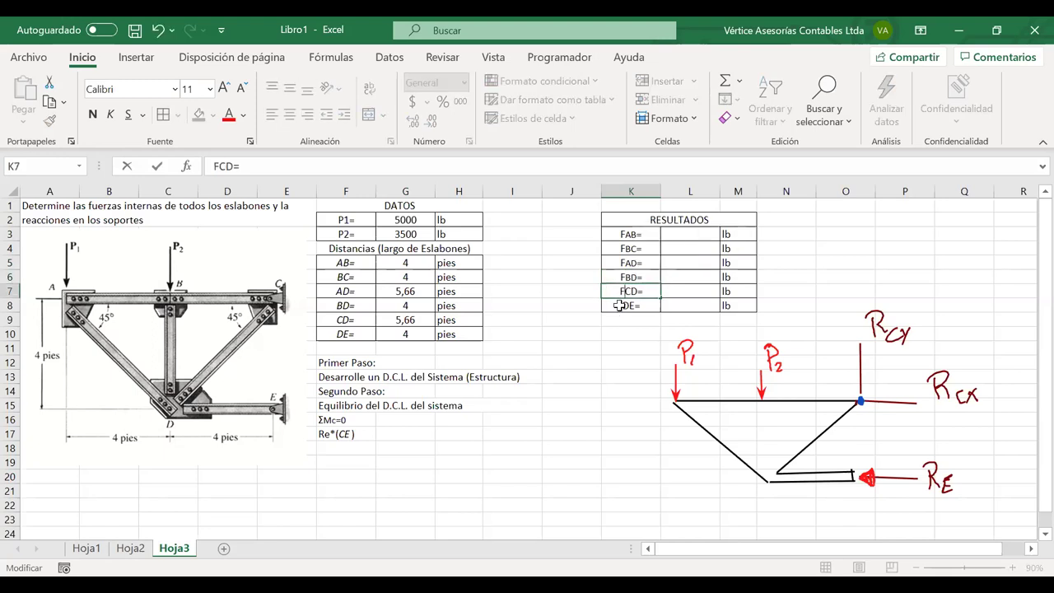
drag(632, 291, 637, 293)
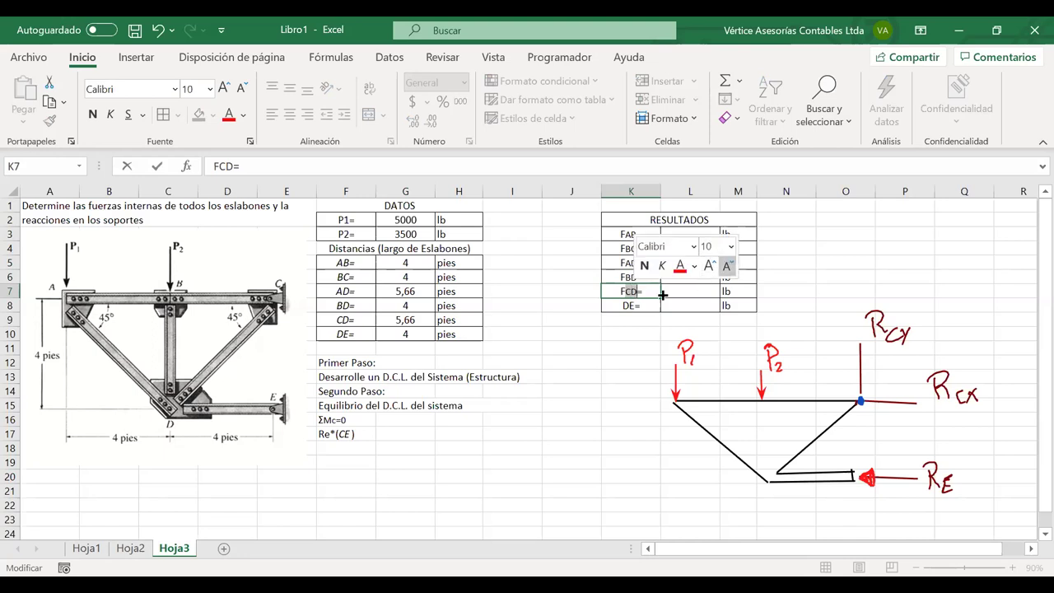
Relabel the DE= result in K8 as FDE=, with the letters DE in a smaller font than the F.
click(616, 306)
double_click(615, 306)
text(F)
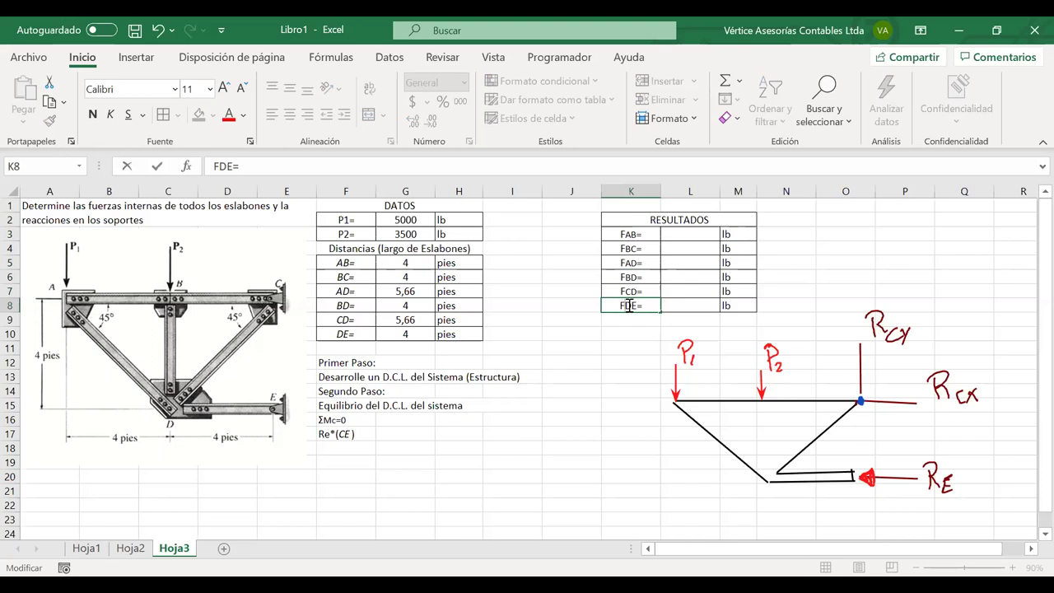
drag(631, 305, 636, 306)
click(589, 376)
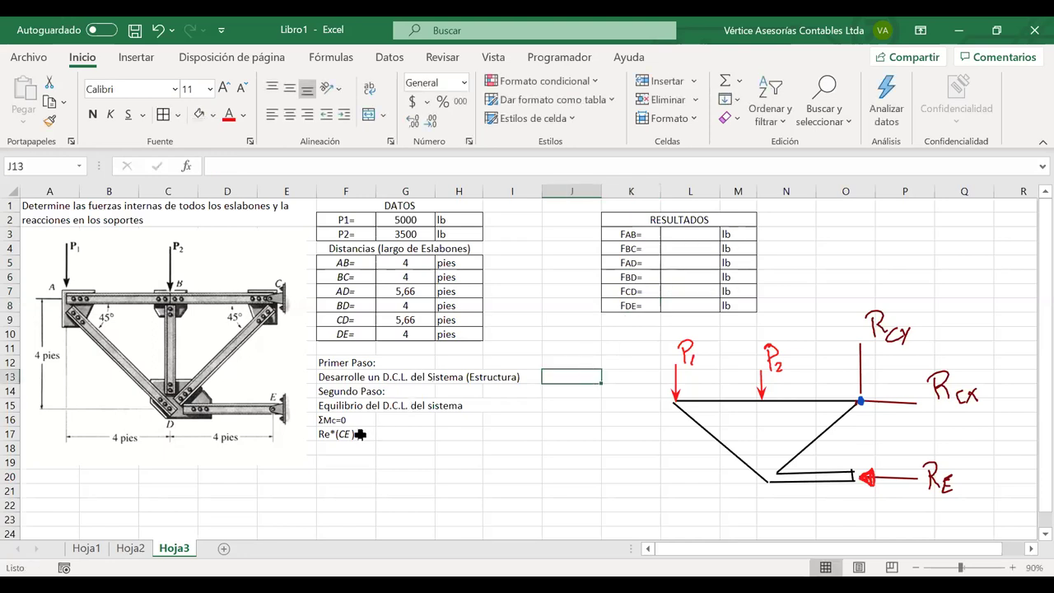
Extend the moment equation in F17 with the term " - P1*(AC)".
click(361, 435)
double_click(375, 439)
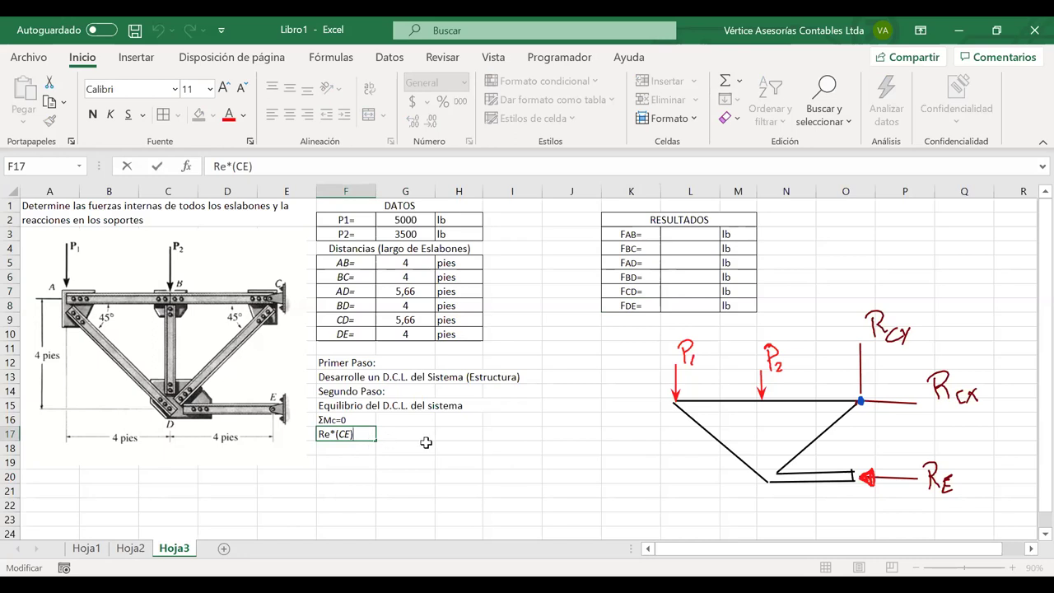
text(-)
key(BackSpace)
text(- p1)
key(BackSpace)
key(BackSpace)
text(P1)
text(*()
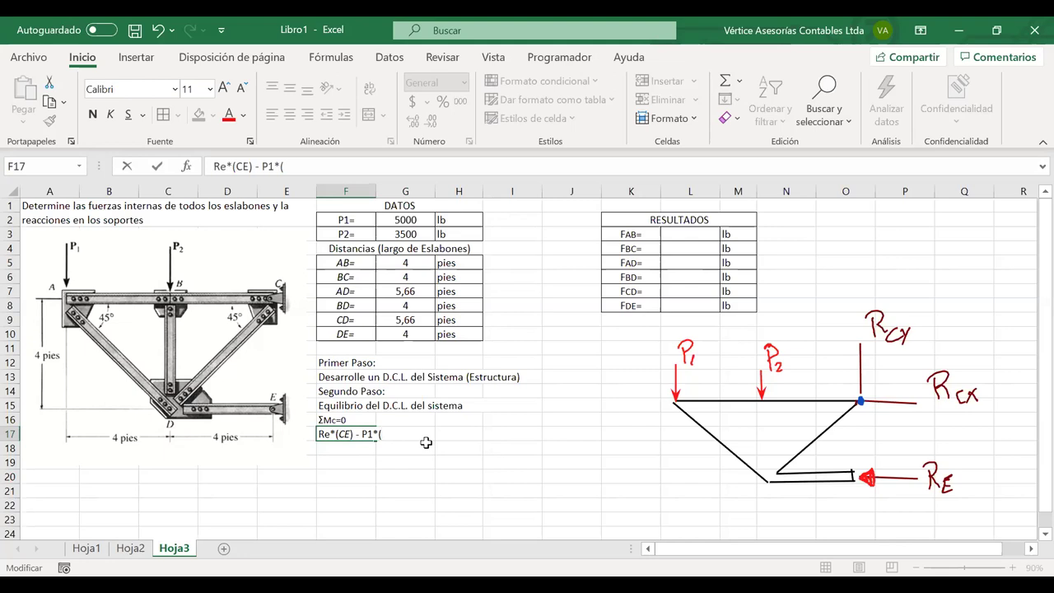
text(AC))
Reduce the letters AC in the moment equation in F17 to font size 10.
drag(397, 434, 383, 434)
click(474, 407)
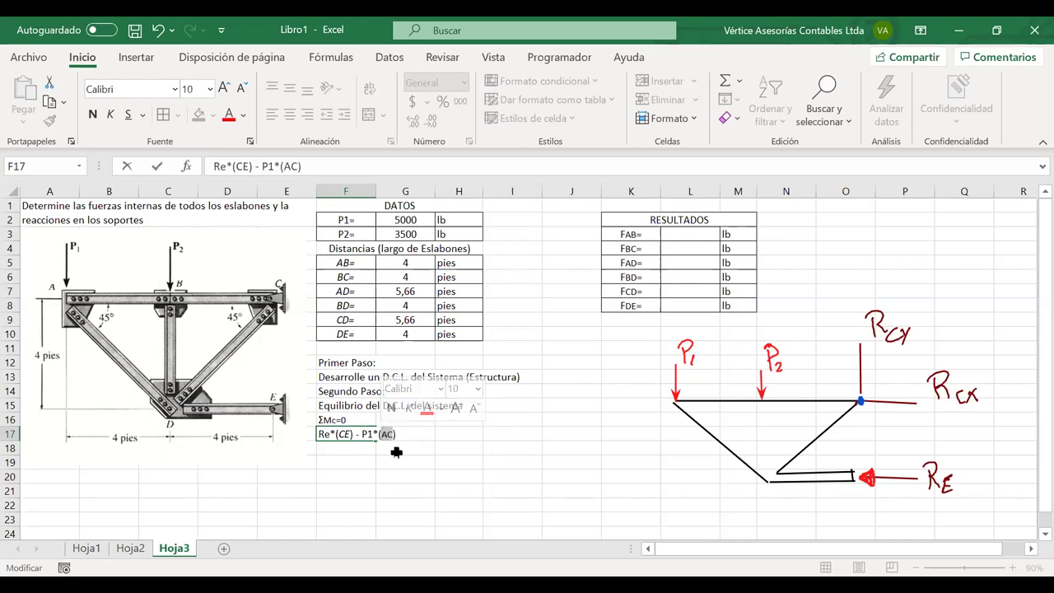
click(412, 441)
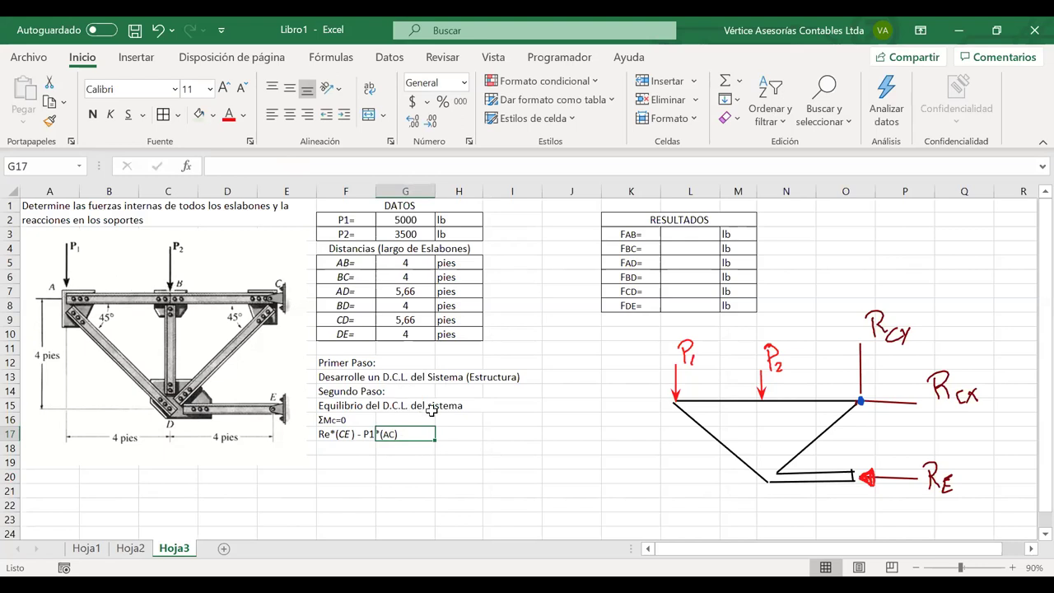
key(Down)
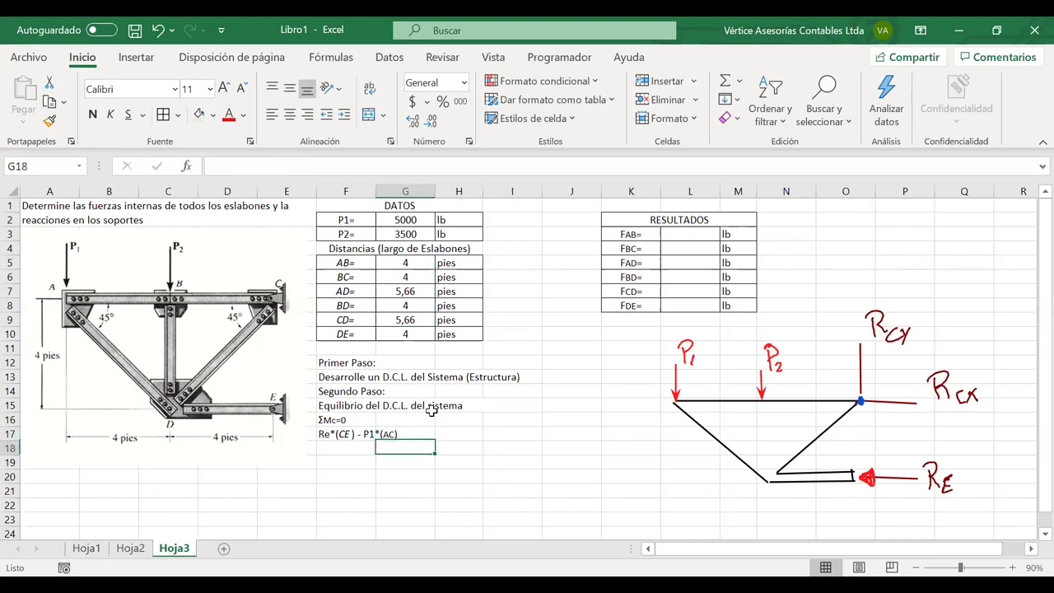
Complete the moment equation in F17 with " - P2*(BC)=0", italicising BC.
click(357, 432)
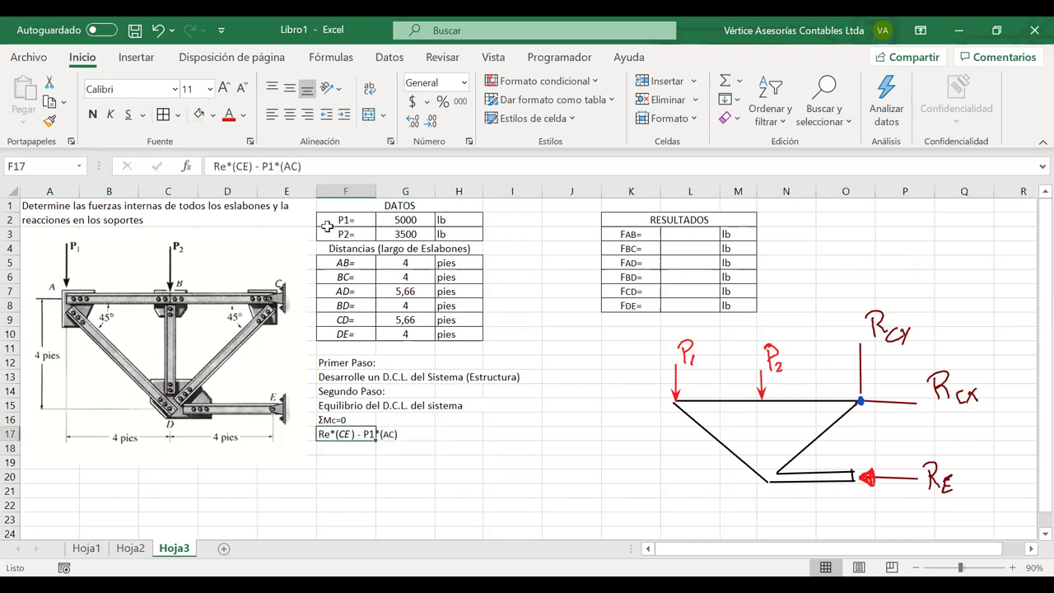
click(336, 173)
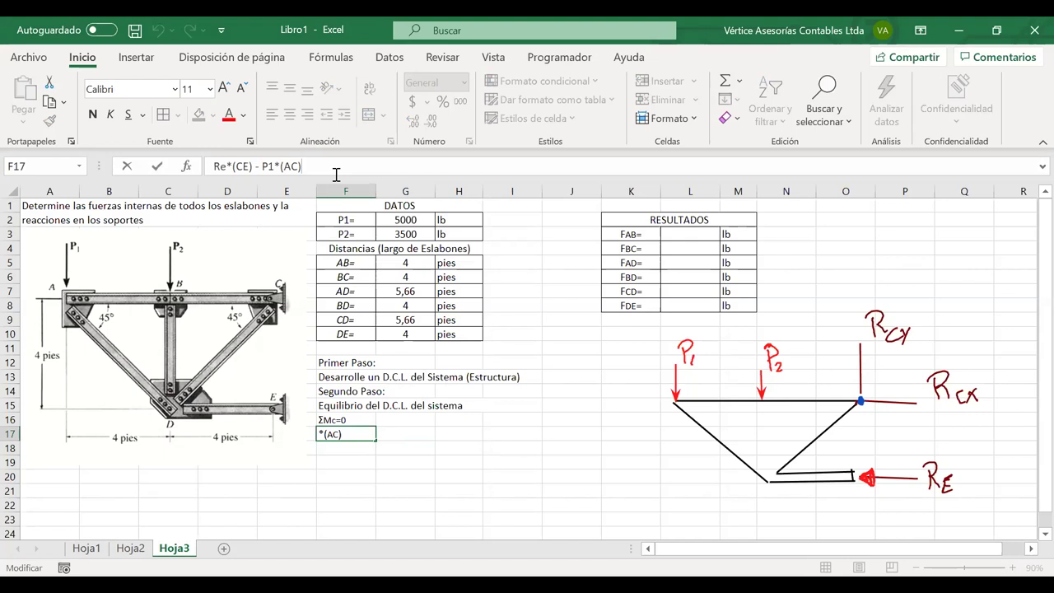
text(- P2*()
text(BC)
drag(349, 167, 332, 167)
click(113, 117)
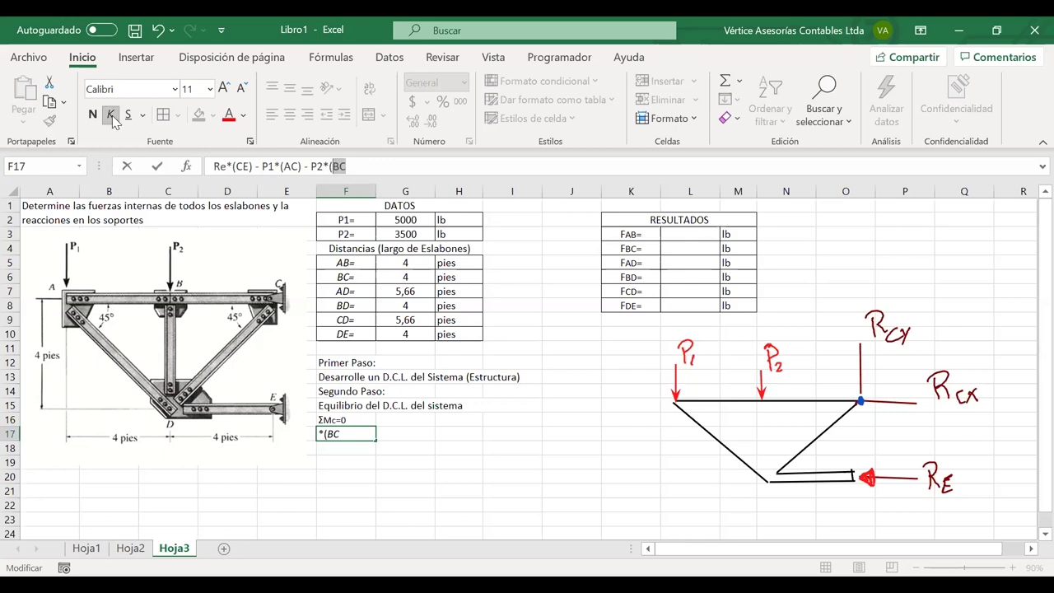
key(End)
text()=0)
key(Return)
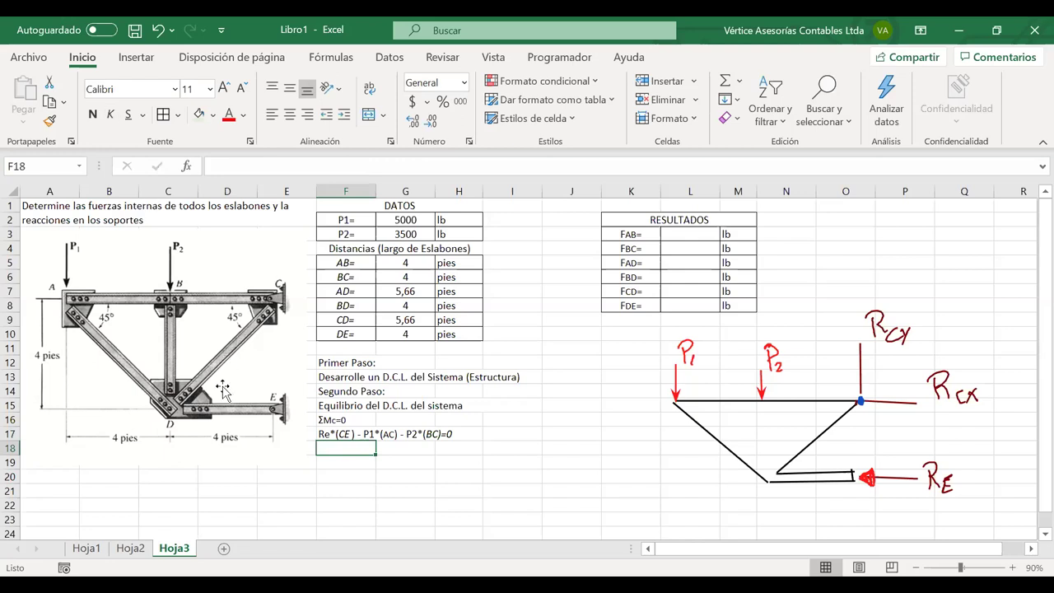
Italicise only the letters AC within the moment equation in F17.
click(348, 431)
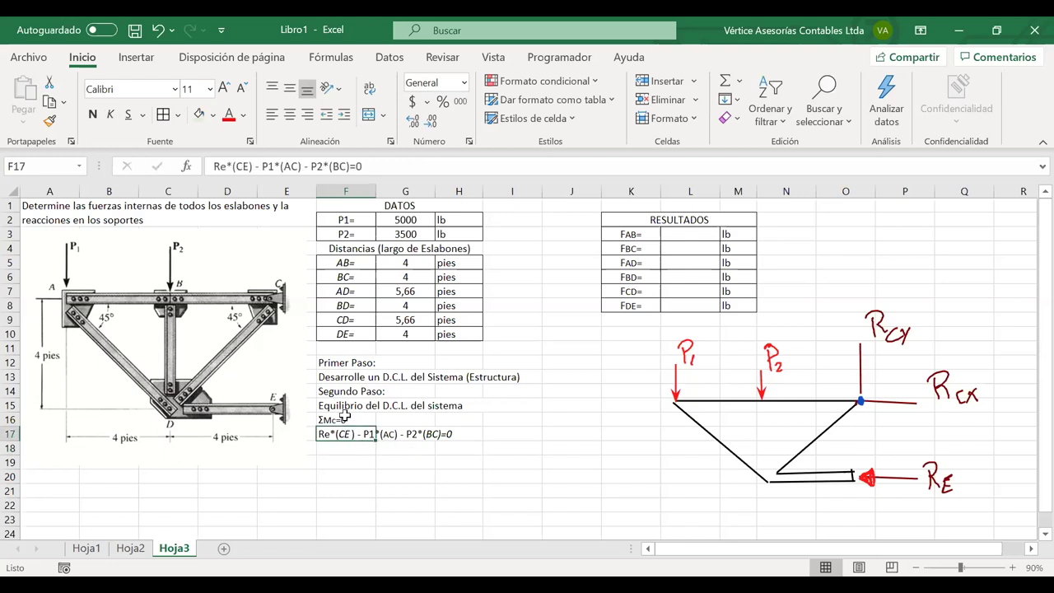
drag(299, 165, 284, 165)
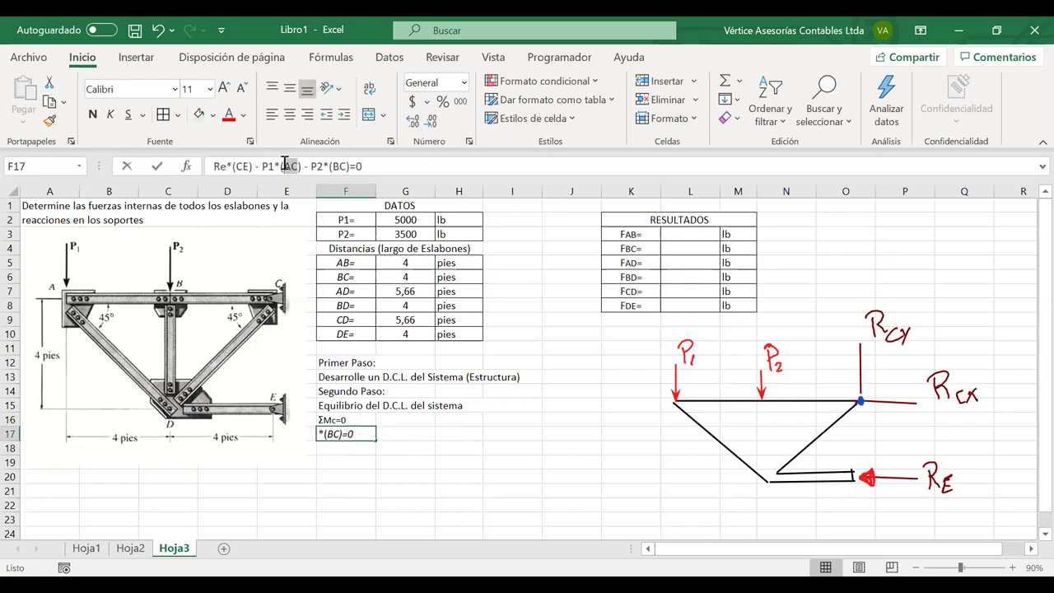
key(ctrl+i)
key(Return)
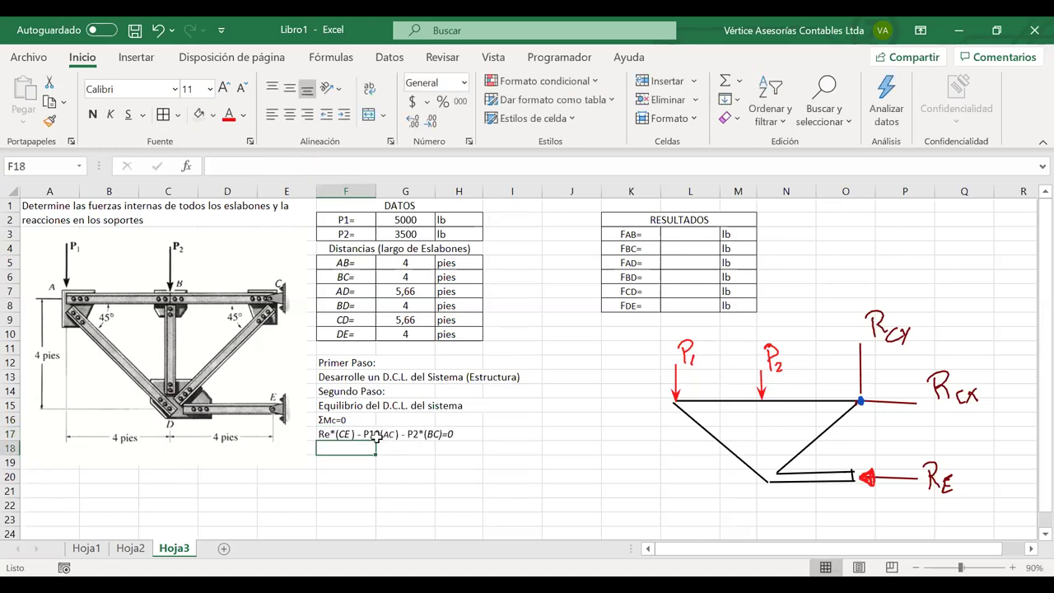
Set the letters AC in the moment equation in F17 to font size 11, matching the rest.
key(Up)
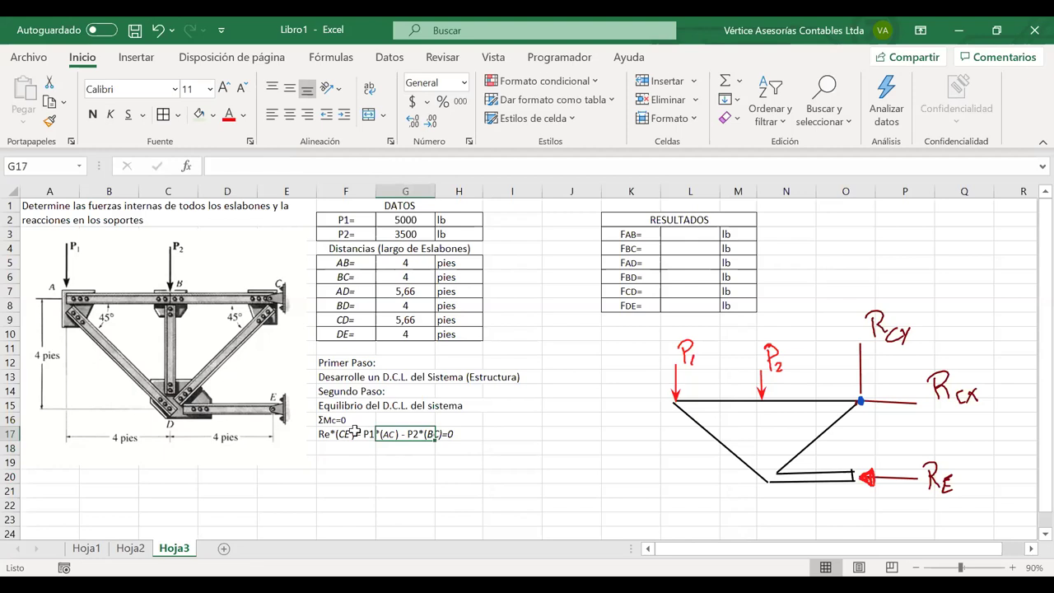
click(294, 166)
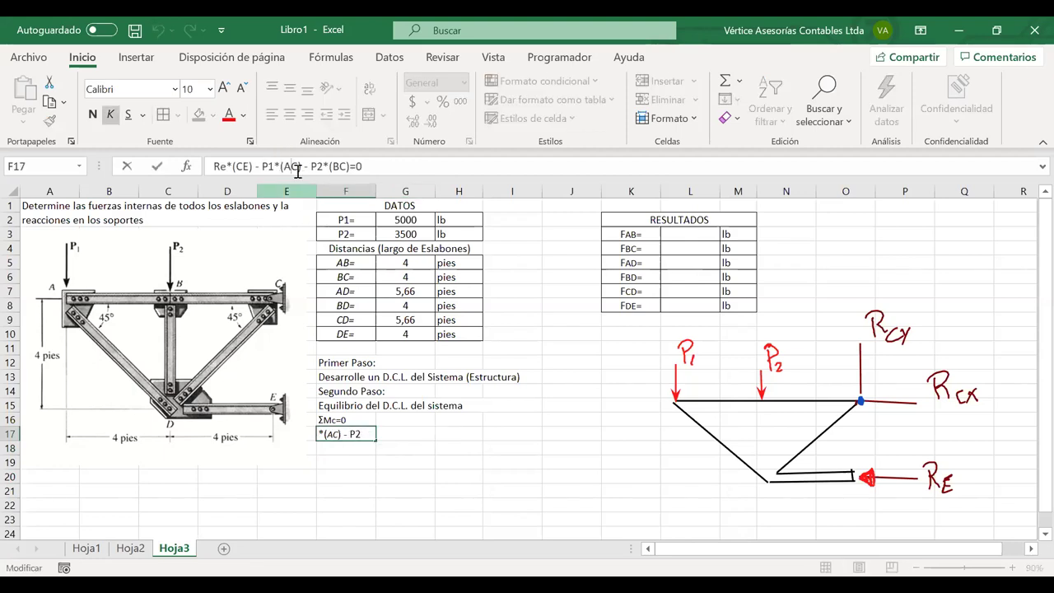
triple_click(247, 166)
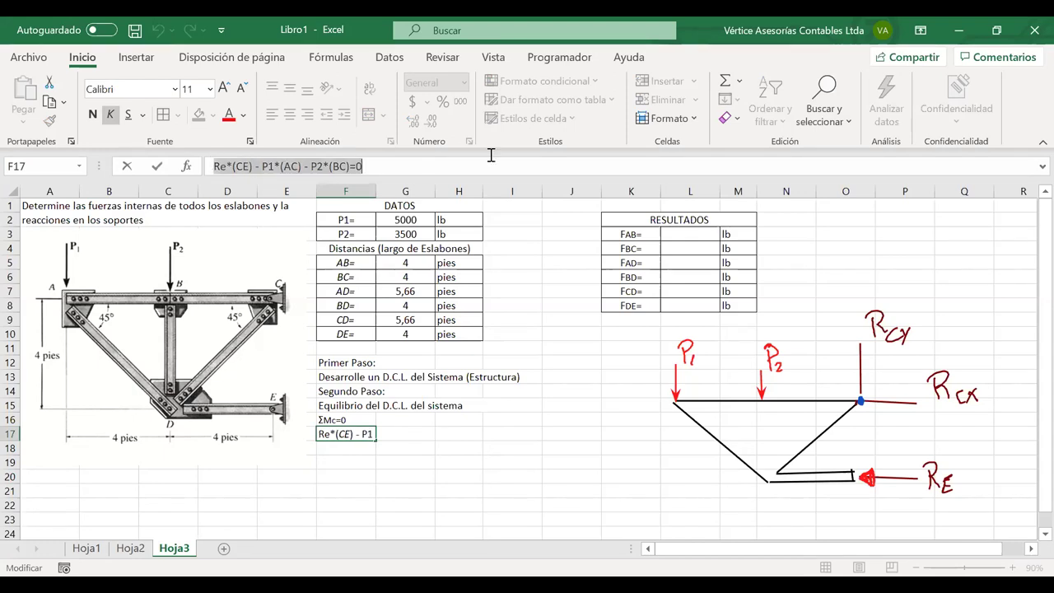
key(End)
key(Return)
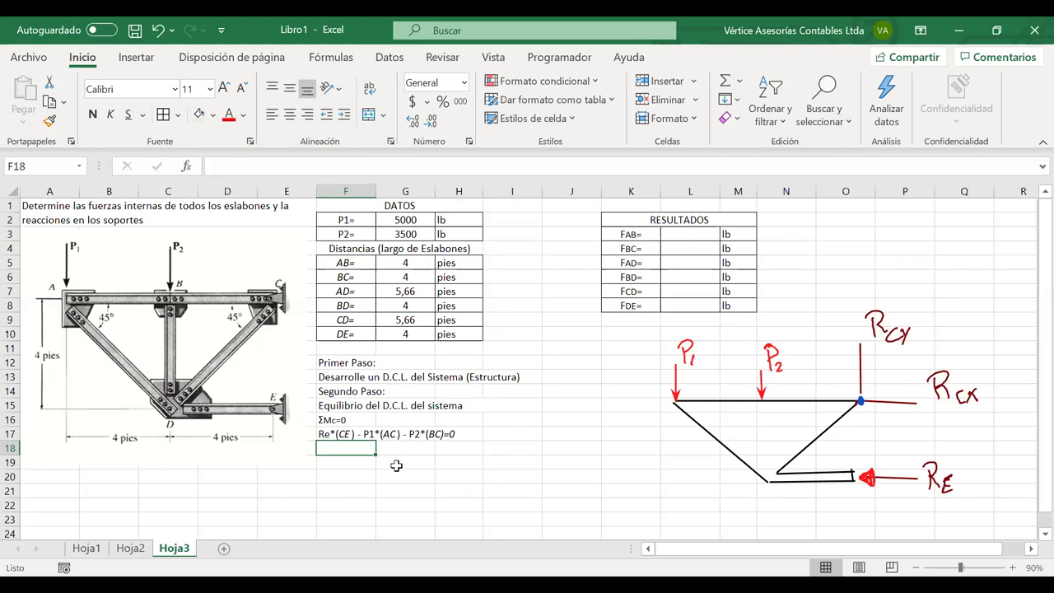
Enter the reaction label "Re=" in F18 and centre it horizontally.
text(r)
key(BackSpace)
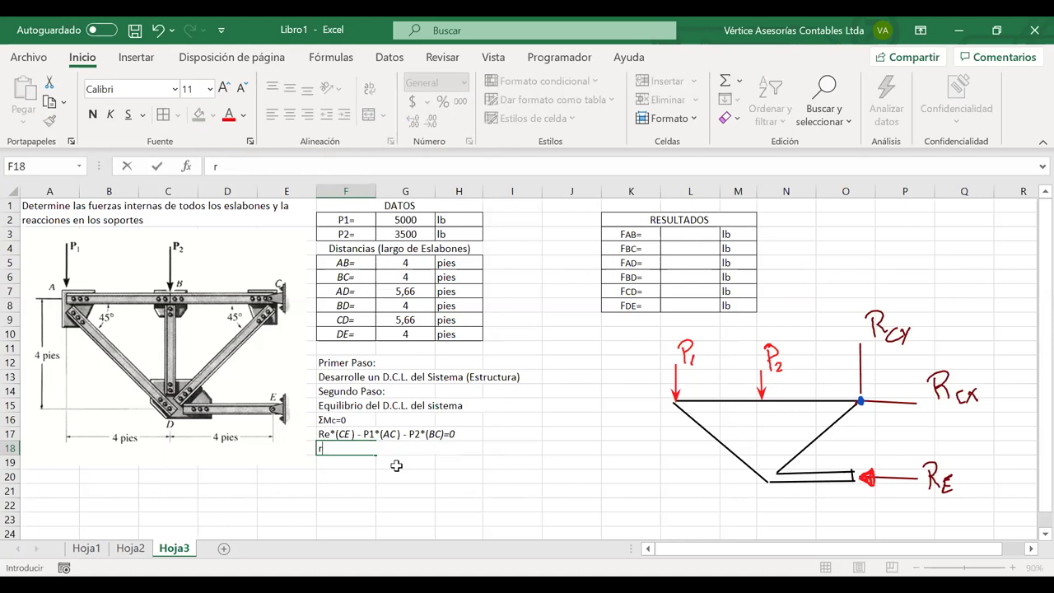
key(BackSpace)
text(r)
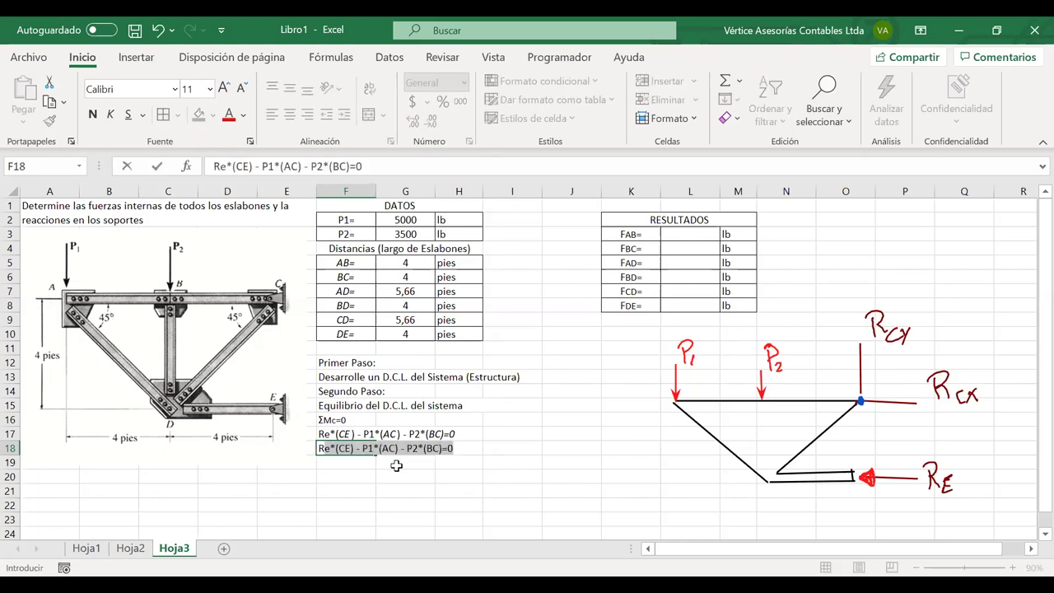
text(e=)
key(Return)
click(353, 444)
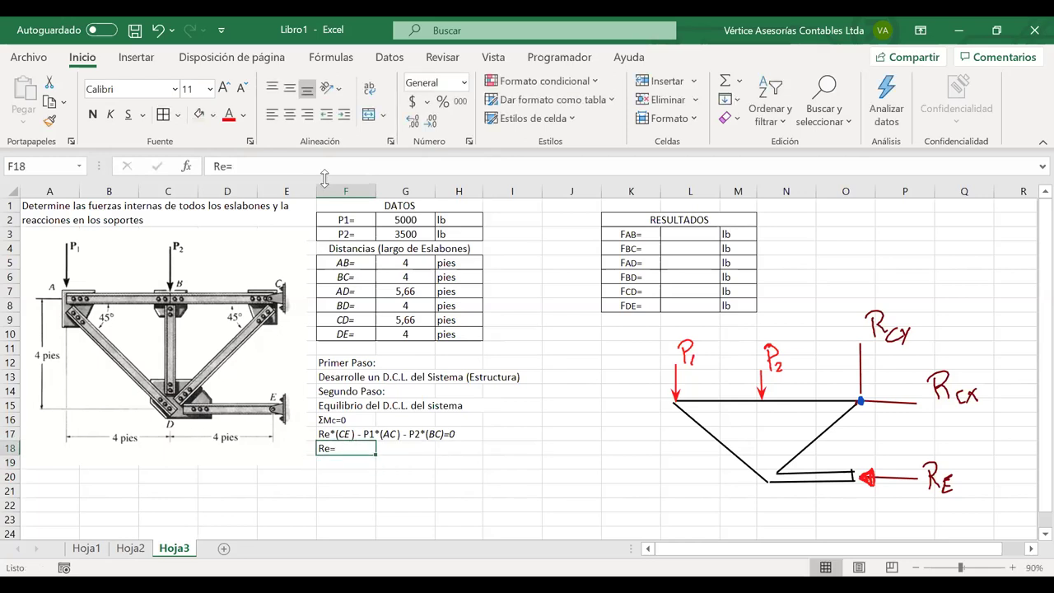
click(290, 114)
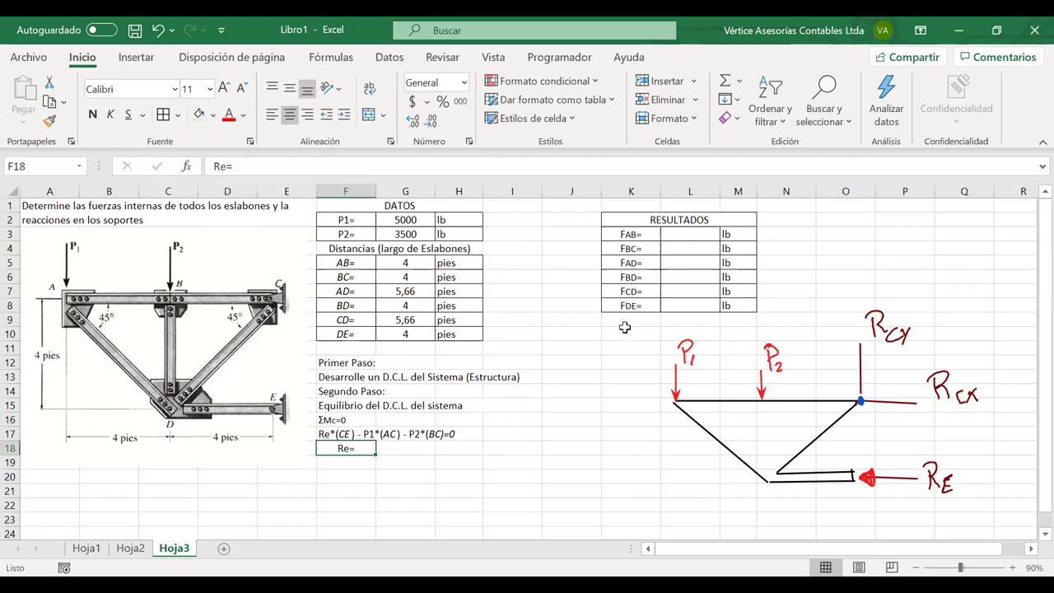
drag(623, 216, 685, 306)
drag(627, 216, 627, 204)
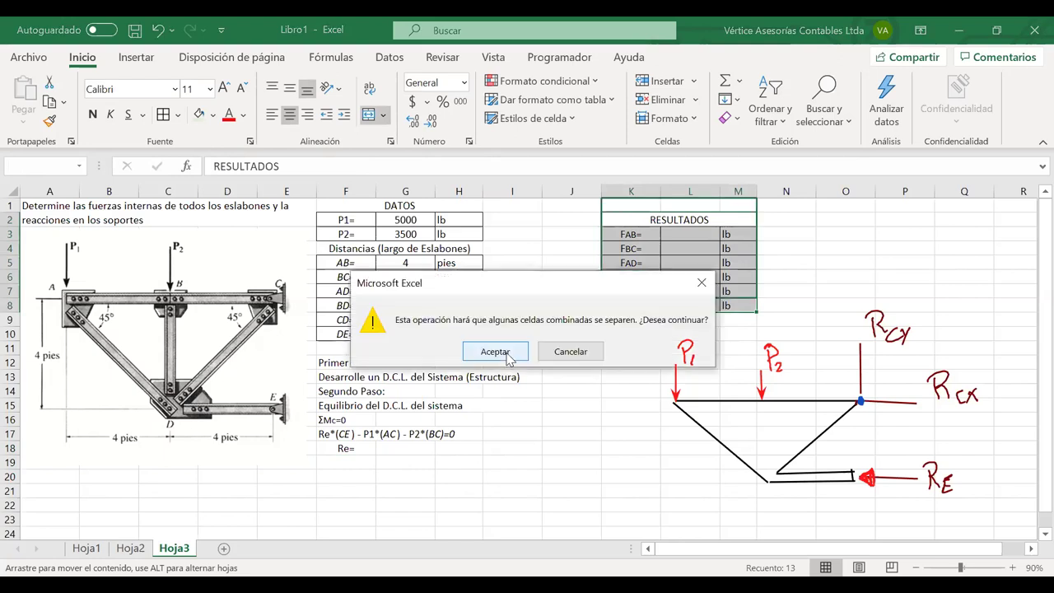
key(Escape)
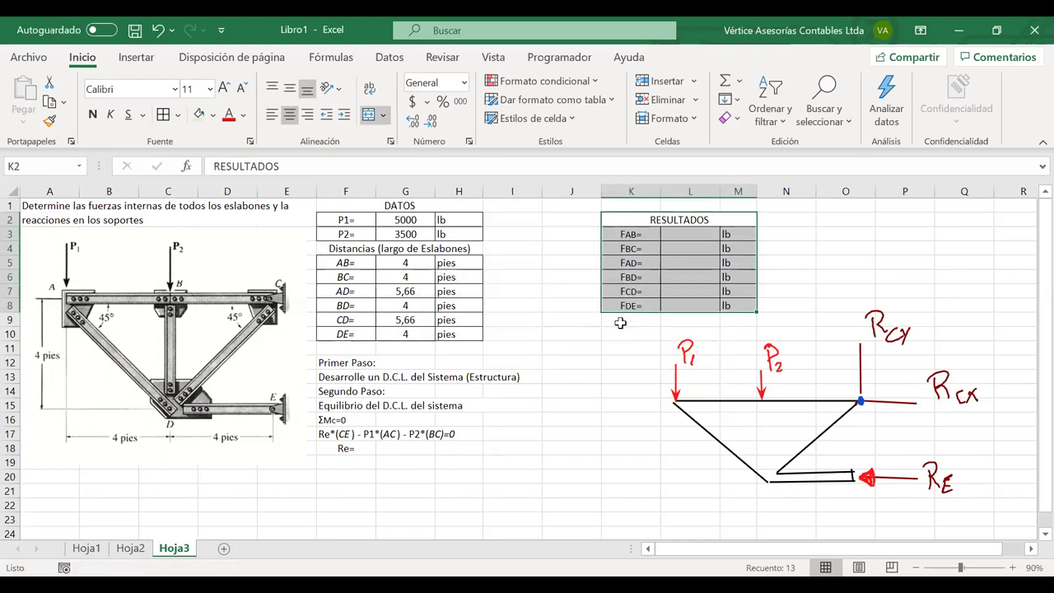
Enter the reaction label "RE=" in K9, with the E reduced in size like the subscripts in the labels above.
click(622, 323)
text(rR)
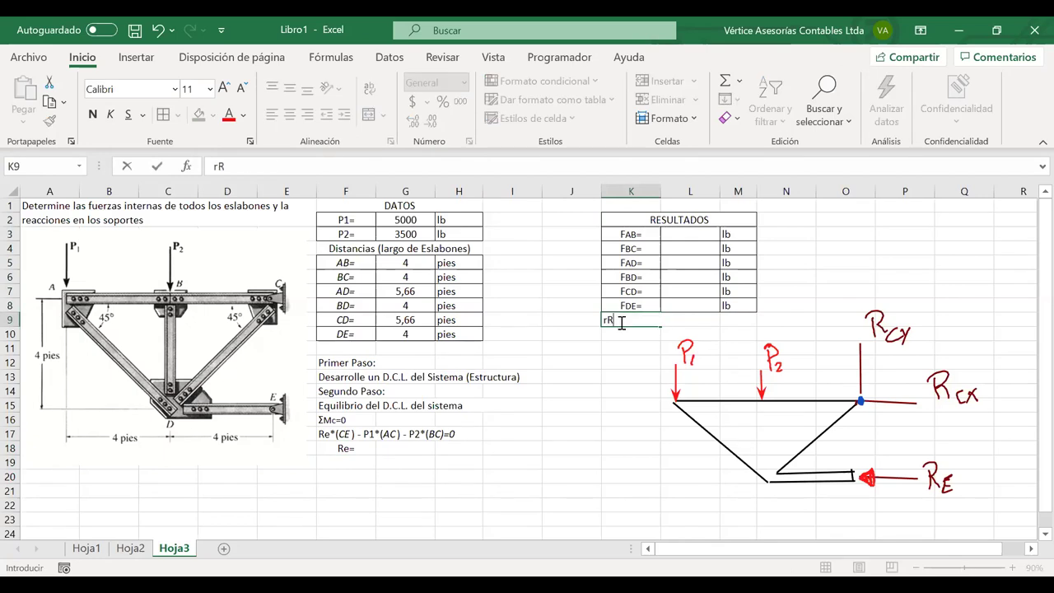
key(BackSpace)
key(BackSpace)
text(R)
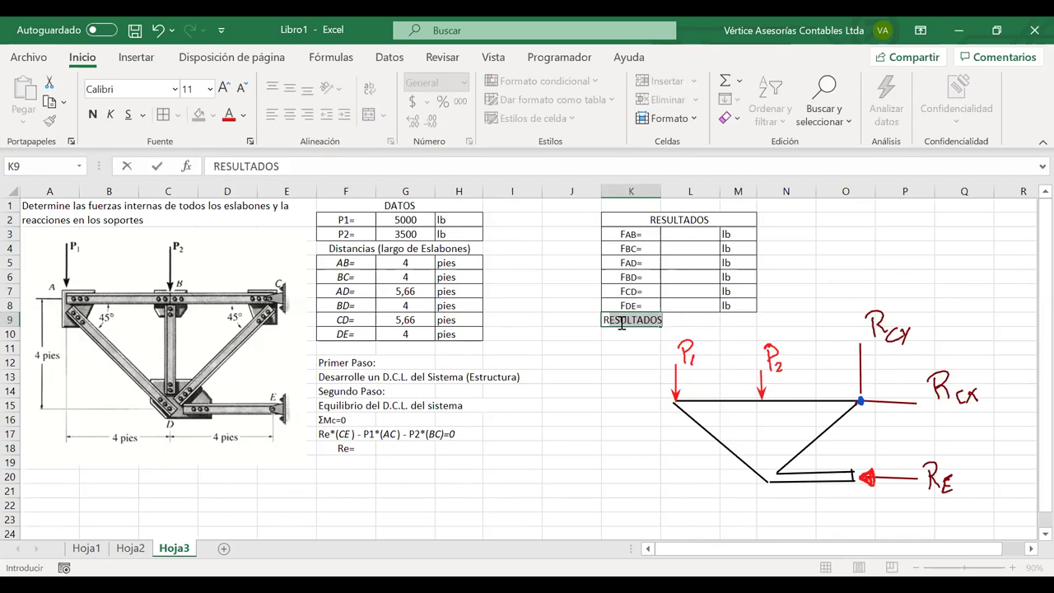
text(Ee)
key(BackSpace)
text(=)
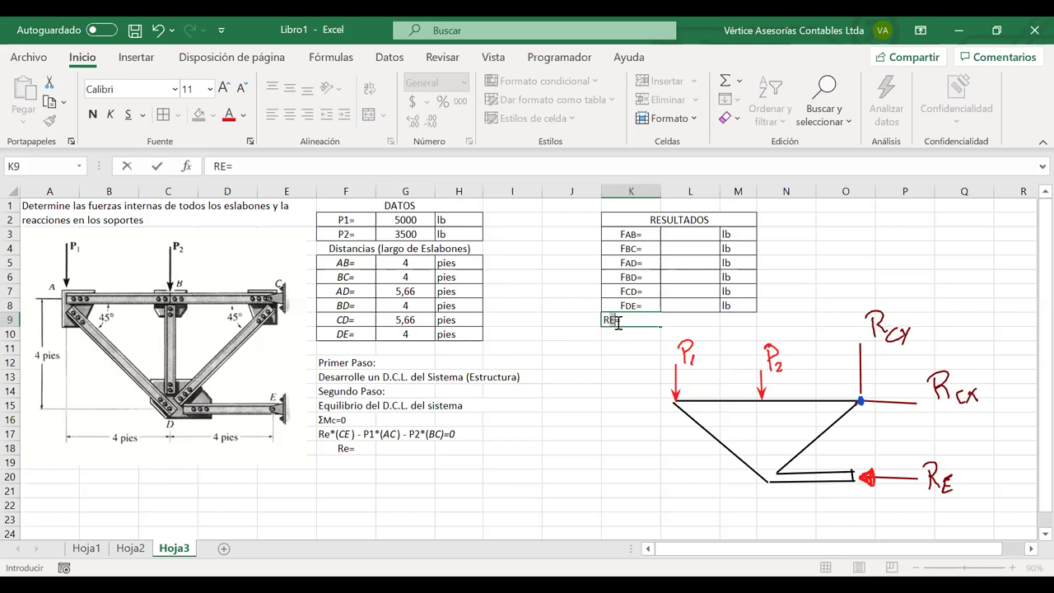
click(708, 299)
key(Return)
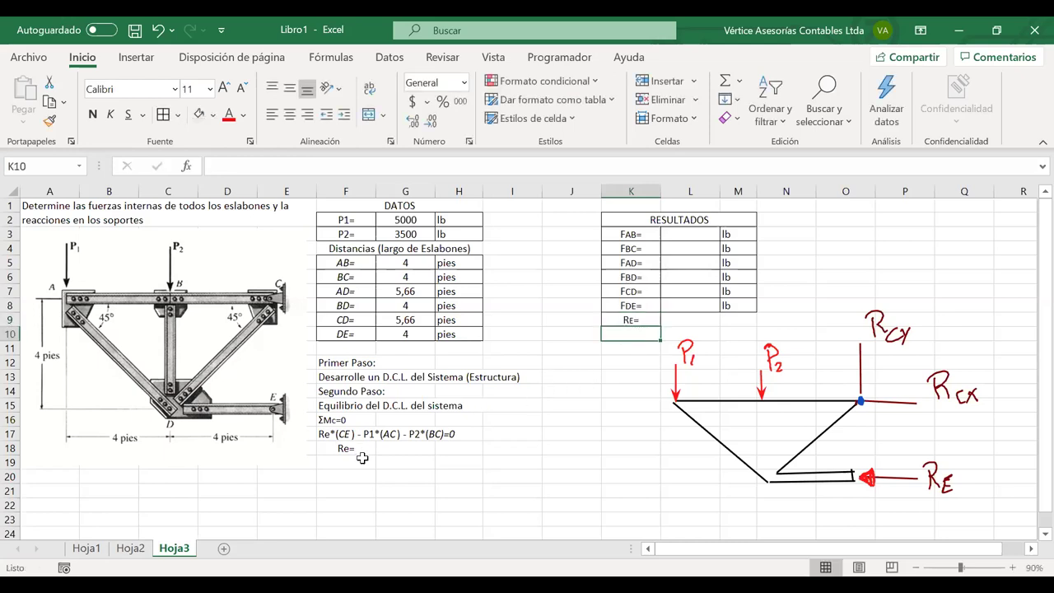
Link the RE result in L9 to cell G18 and extend the unit lb down to M9.
click(682, 319)
text(=)
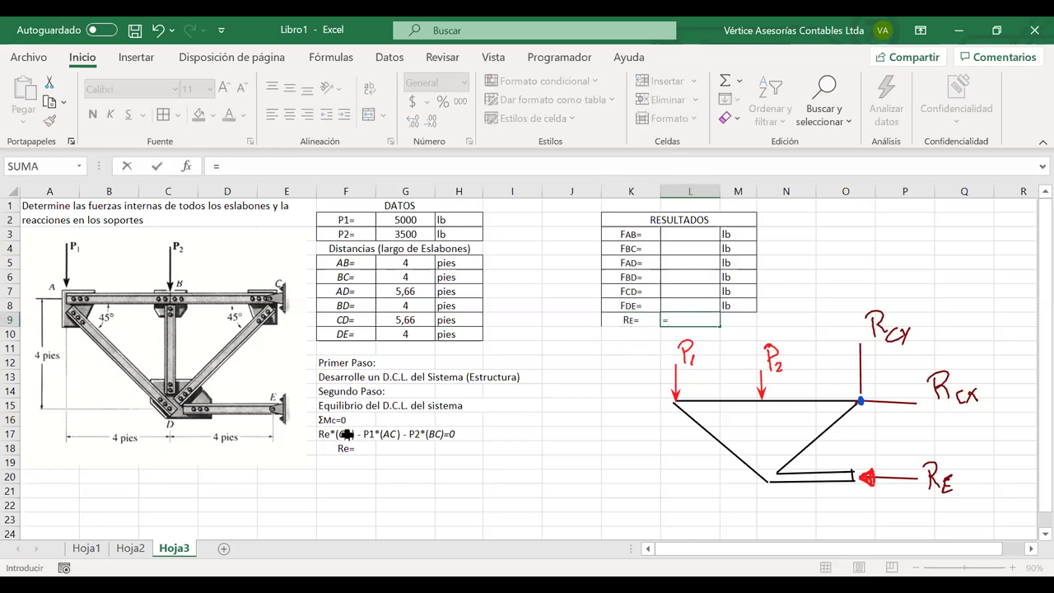
click(391, 445)
key(Return)
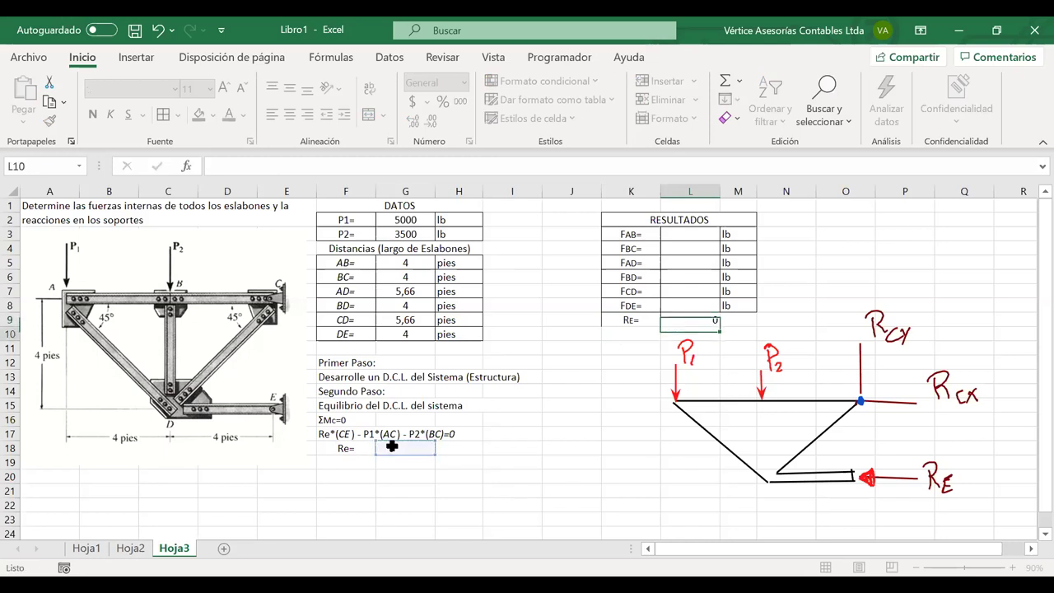
click(741, 304)
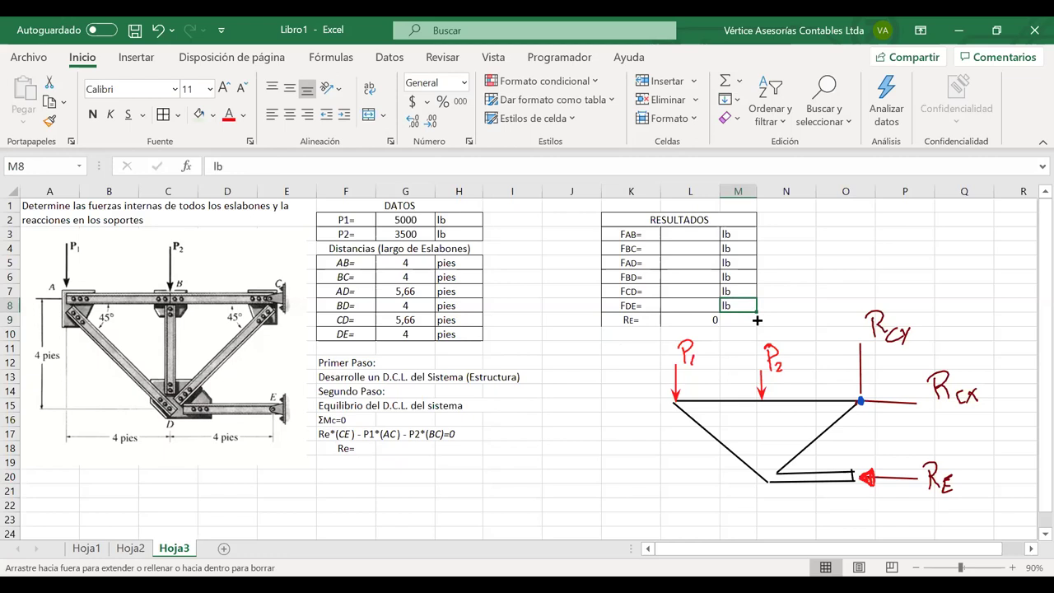
click(691, 319)
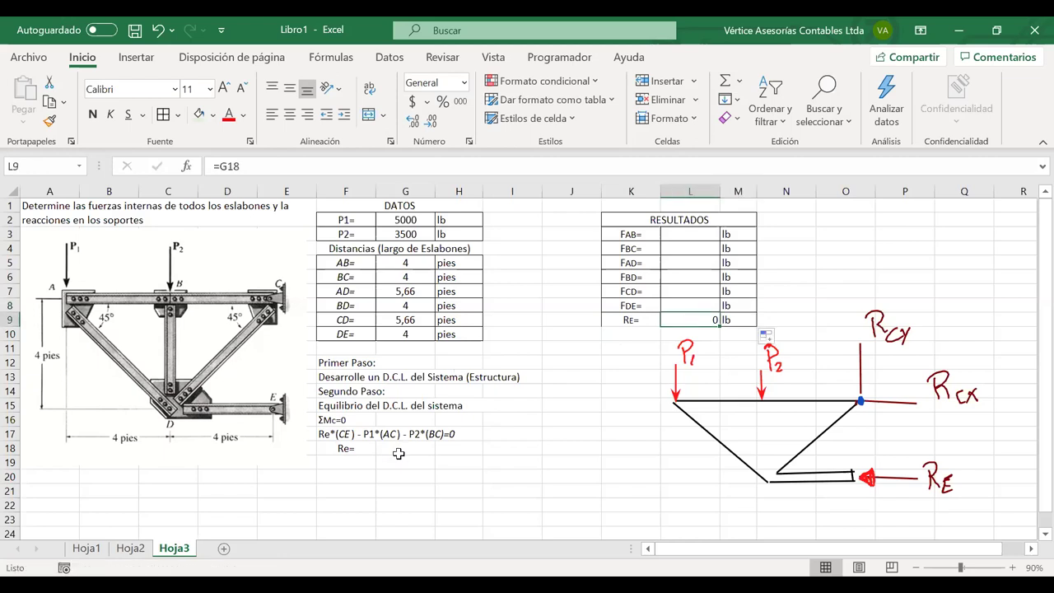
Build the Re formula in G18 as P1 times the sum of AB and BC plus P2 times BC: =G2*(G5+G6)+G3*G6.
click(400, 453)
text(=)
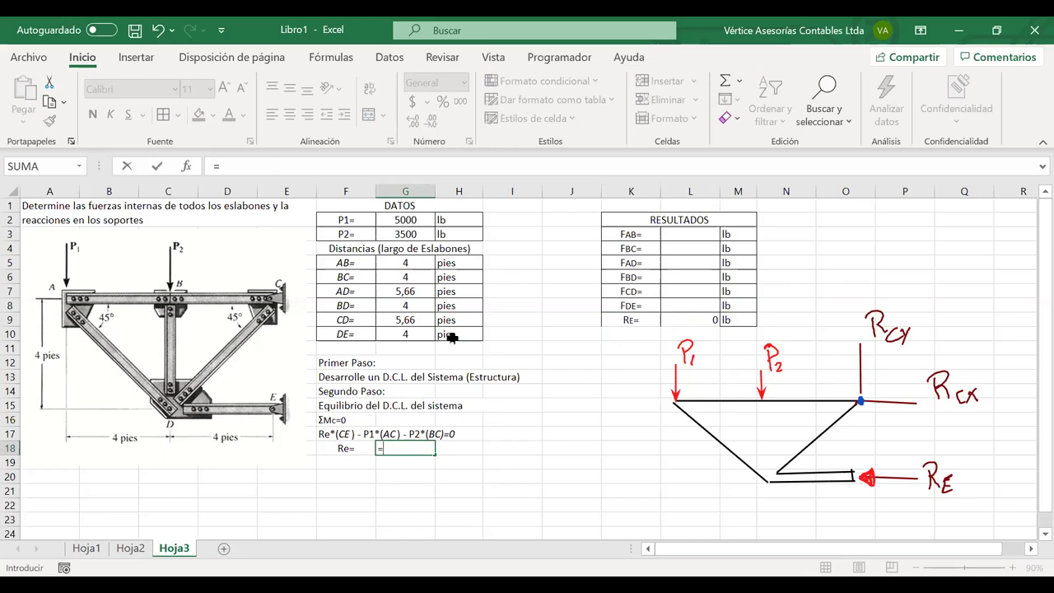
click(408, 221)
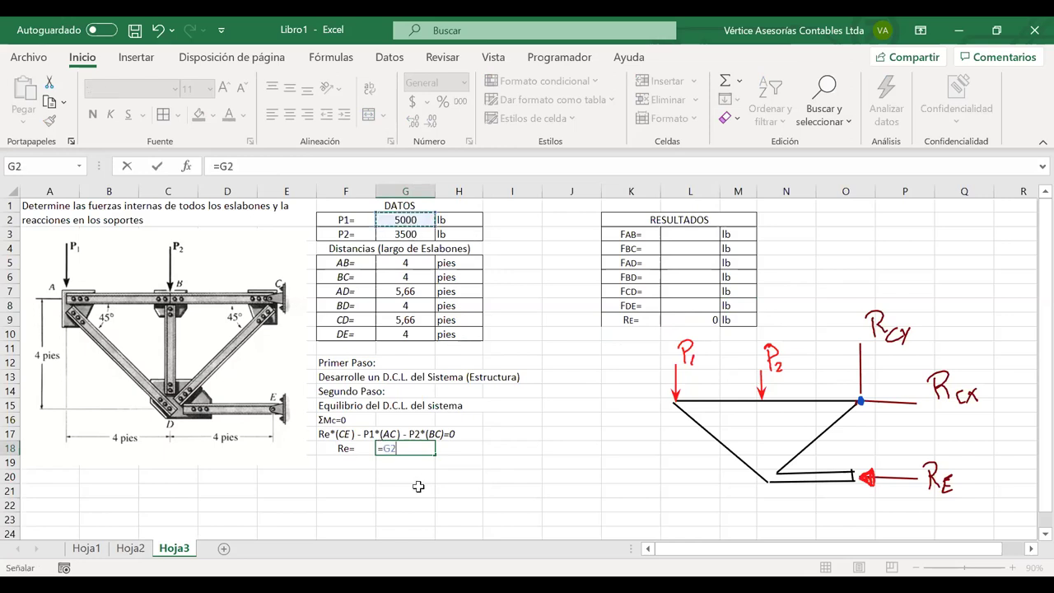
text(*)
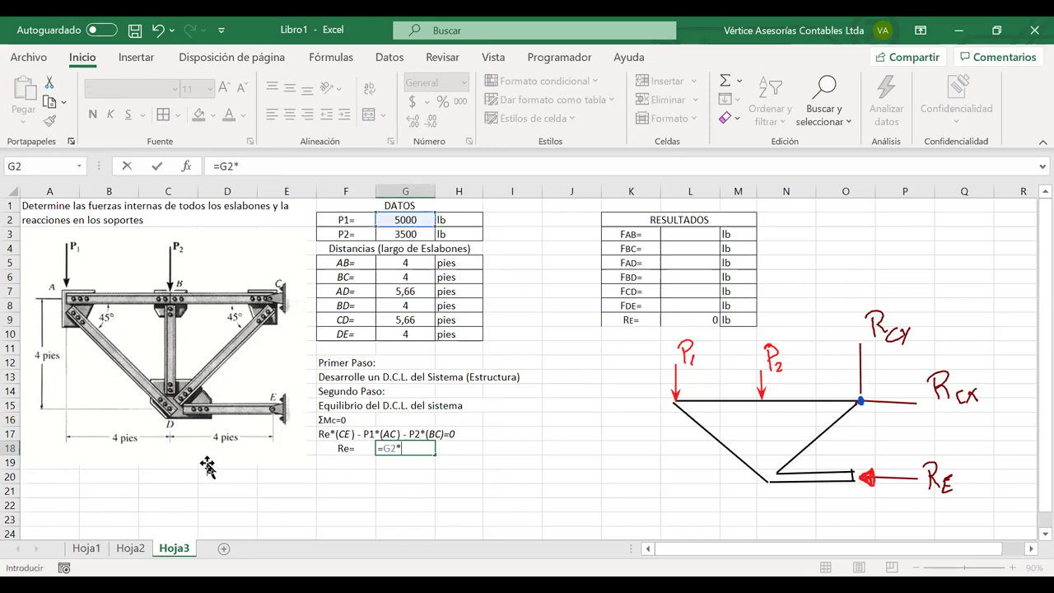
text(()
click(397, 262)
text(+)
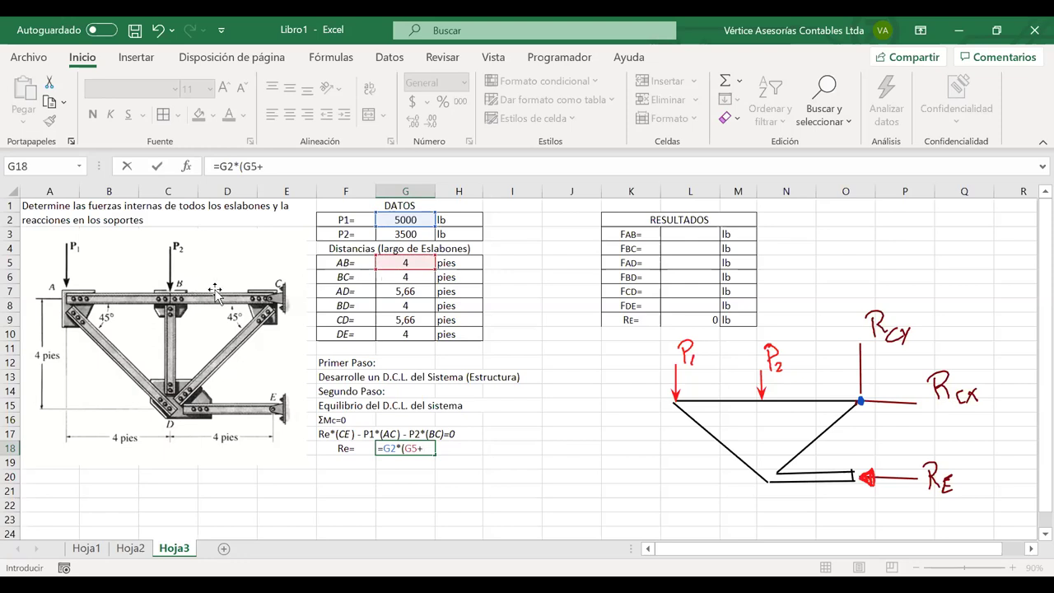
click(410, 277)
text()+)
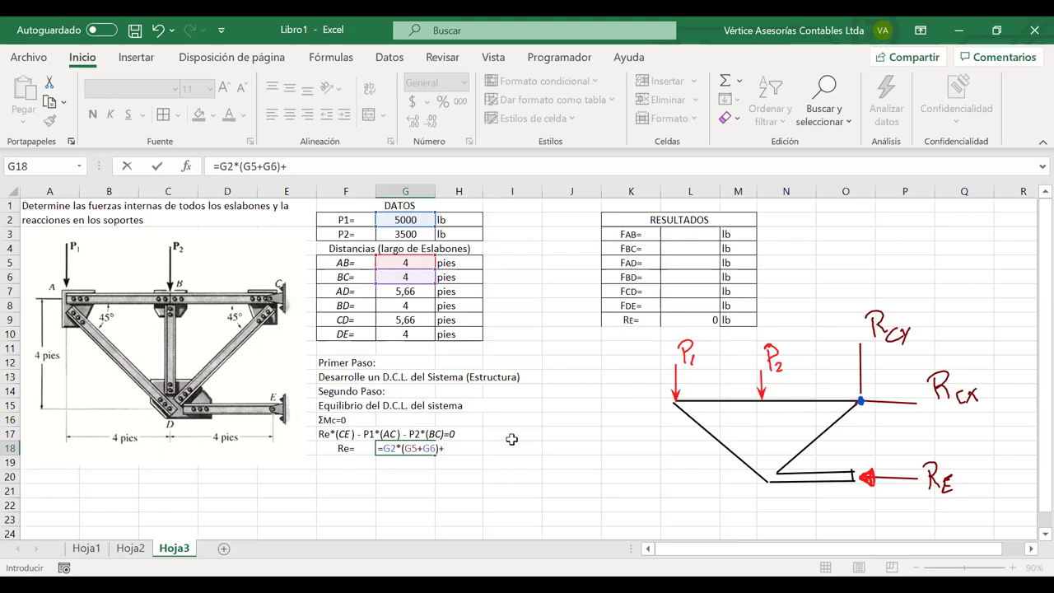
click(407, 235)
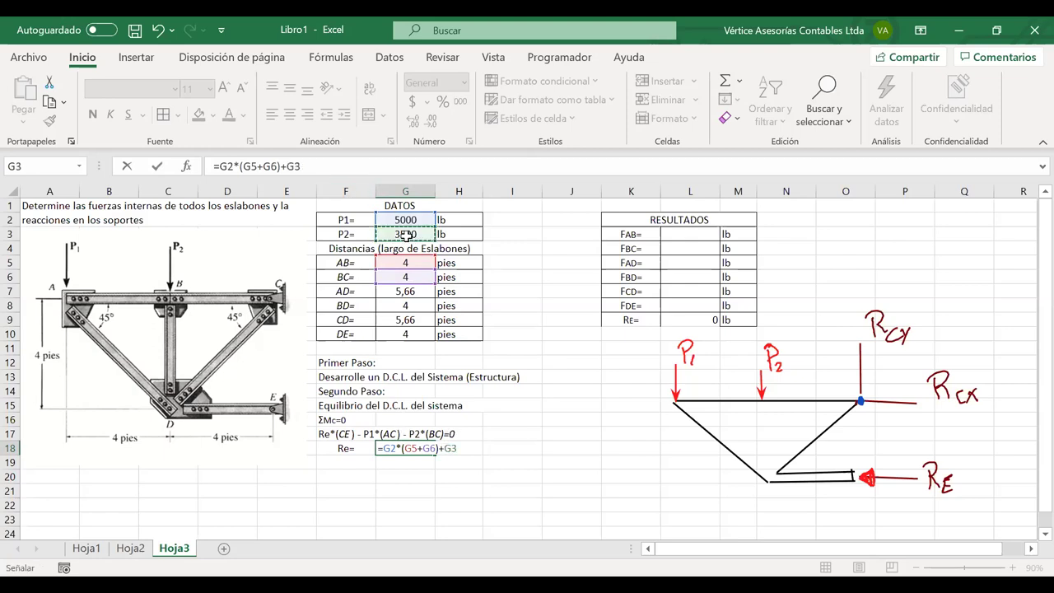
text(*)
click(412, 277)
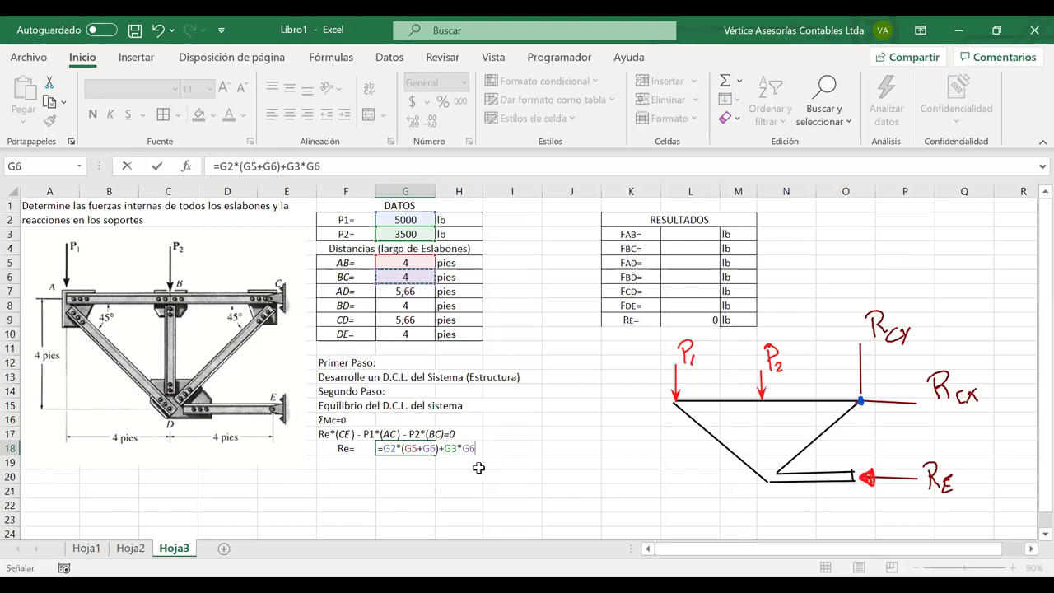
Enclose the Re expression in G18 in parentheses and divide it by G8, giving =(G2*(G5+G6)+G3*G6)/G8.
click(221, 165)
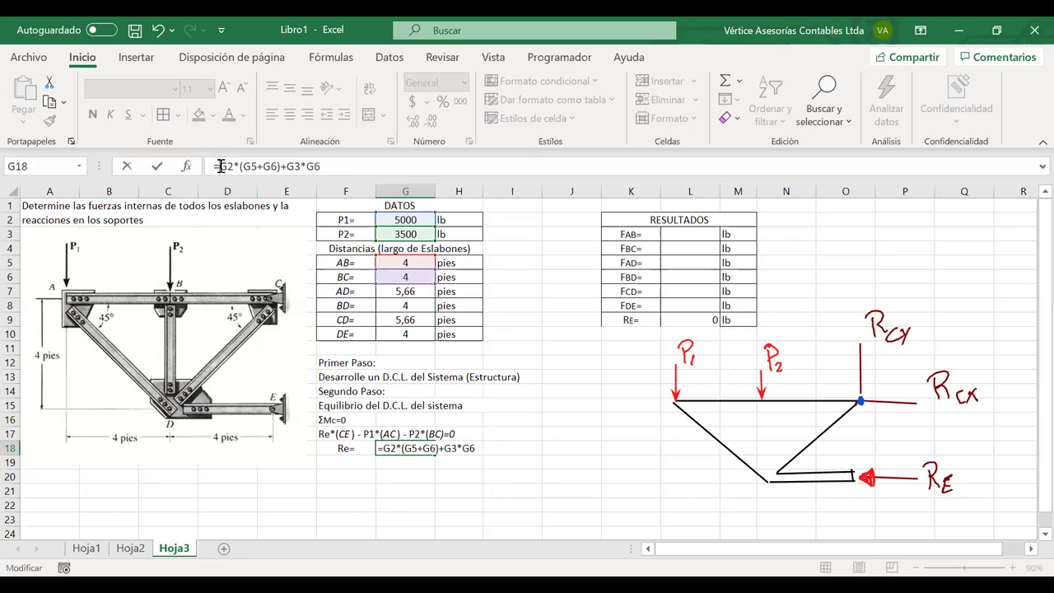
text(()
click(349, 165)
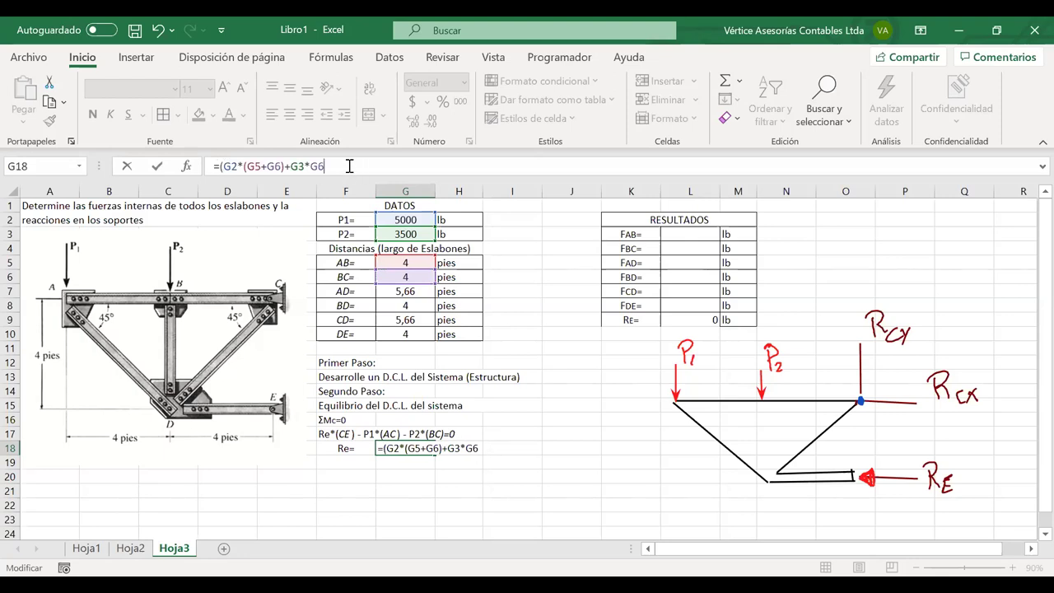
text()/)
click(396, 306)
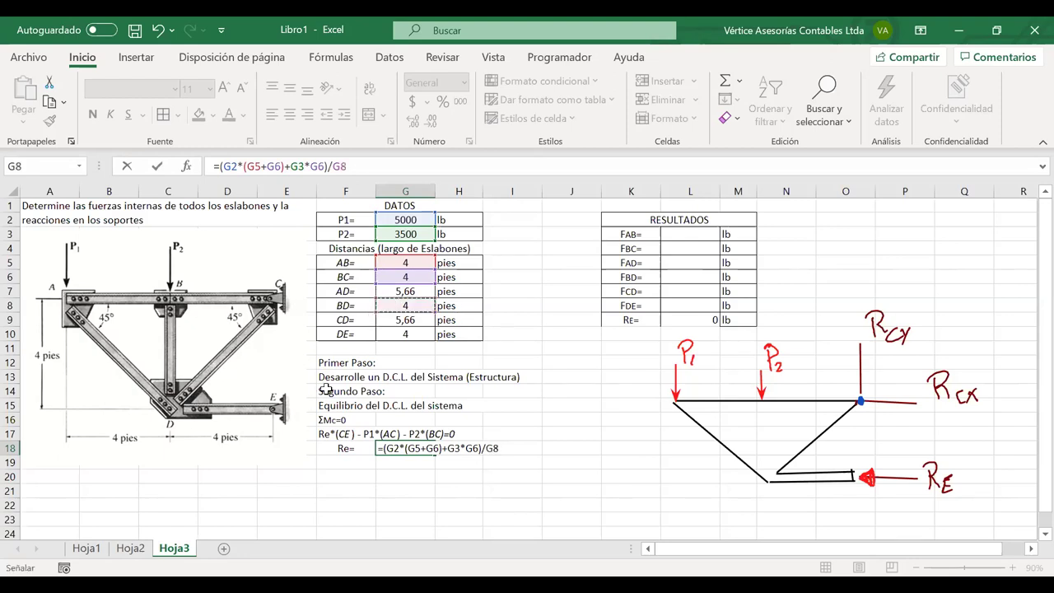
key(Return)
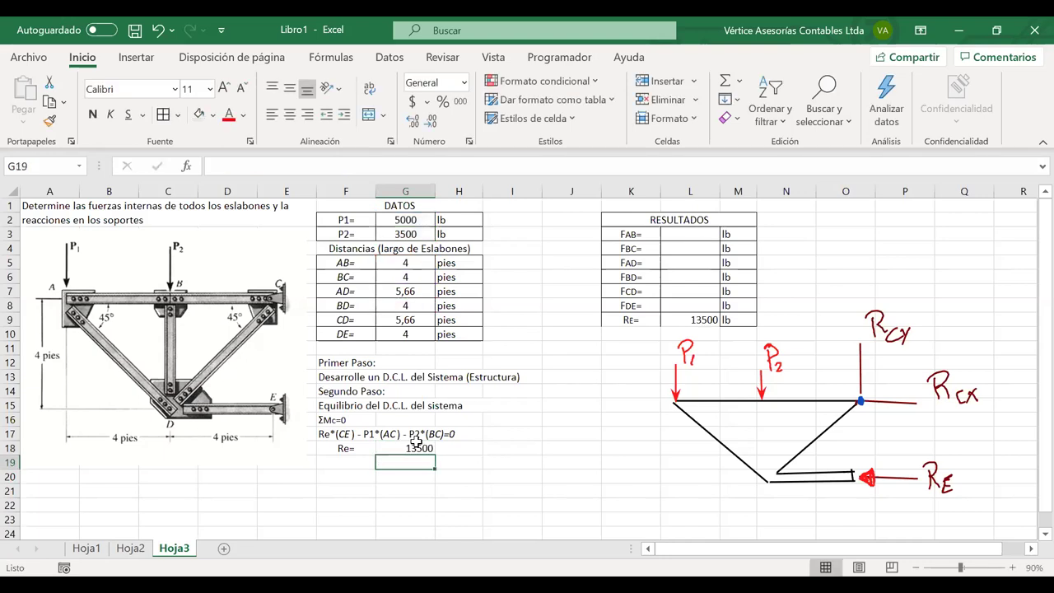
Format the RE result in L9 as accounting without decimals, and enter the unit lb in H18.
click(683, 318)
shift+click(674, 252)
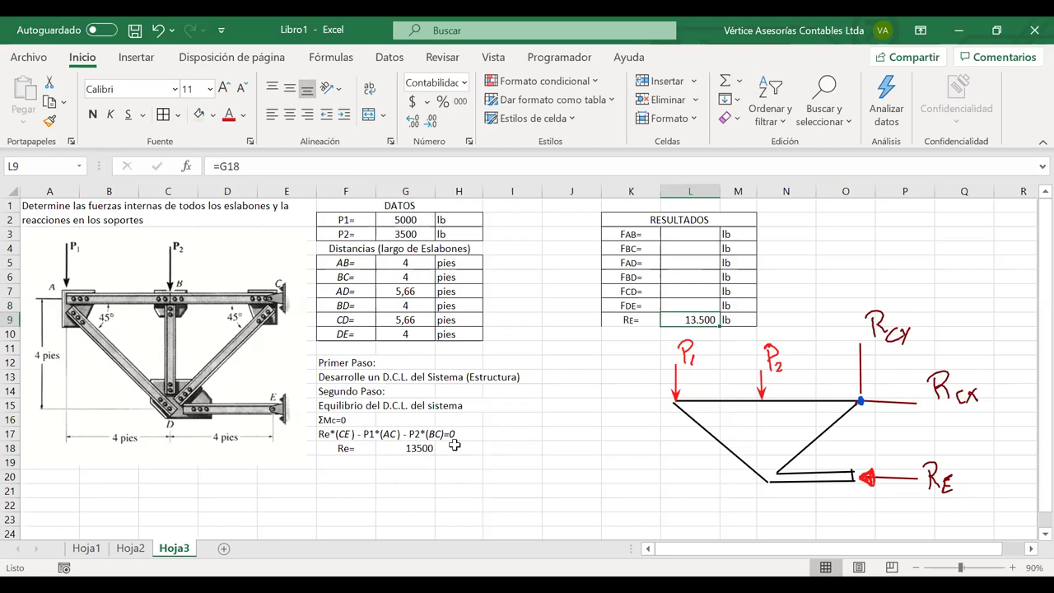
click(454, 445)
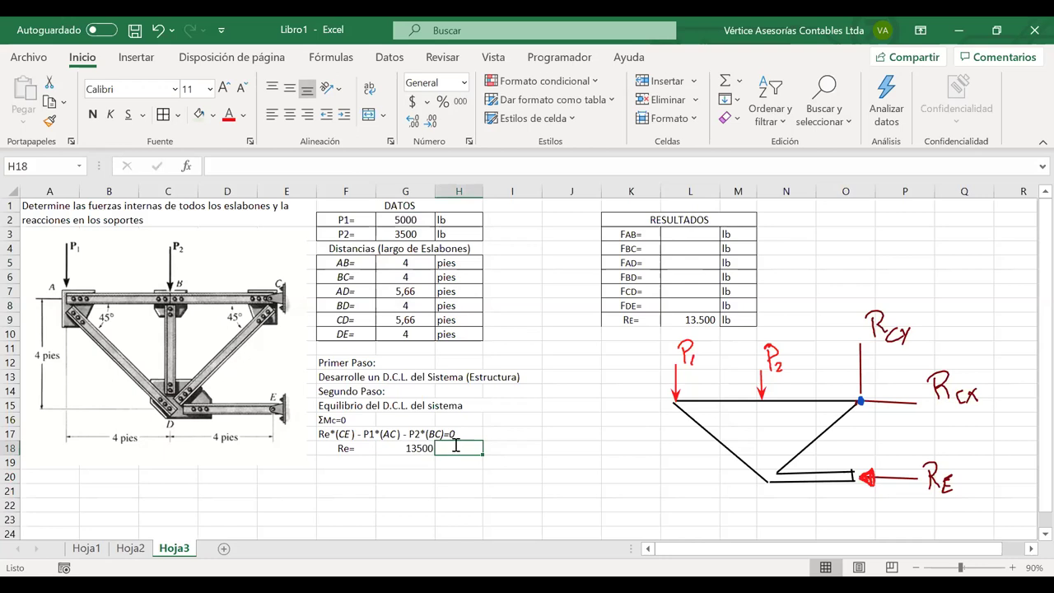
text(lb)
key(Return)
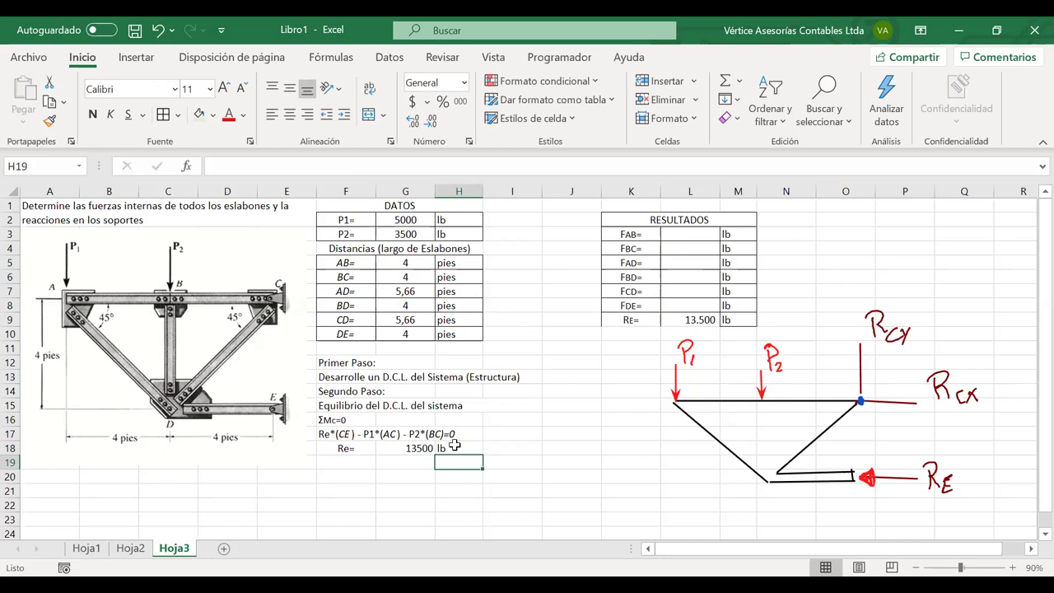
Enter the horizontal equilibrium heading "ΣFx=0" in F20, inserting the Σ as a symbol.
click(345, 464)
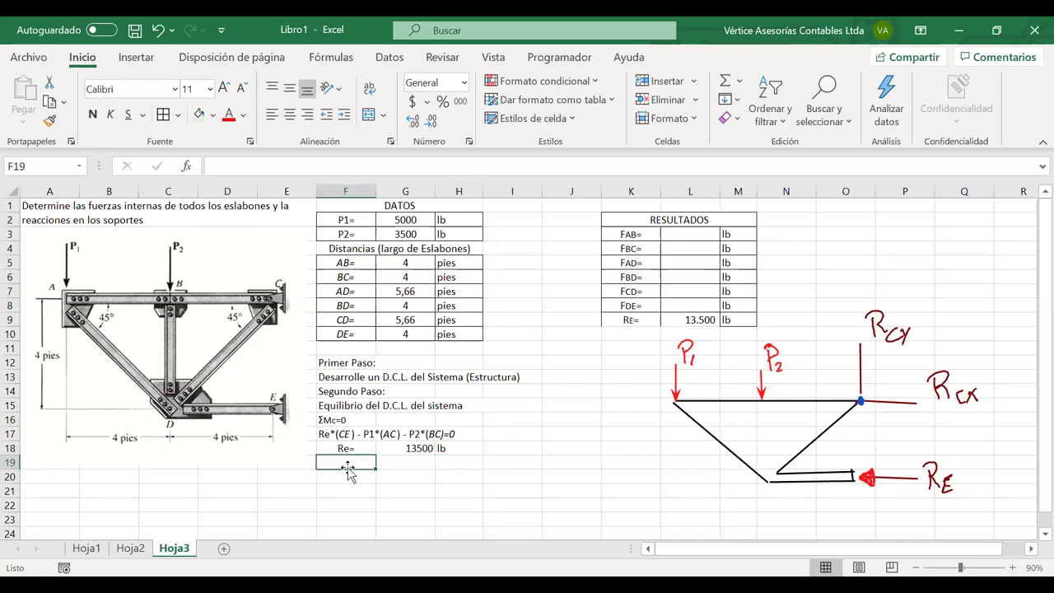
click(360, 476)
click(132, 59)
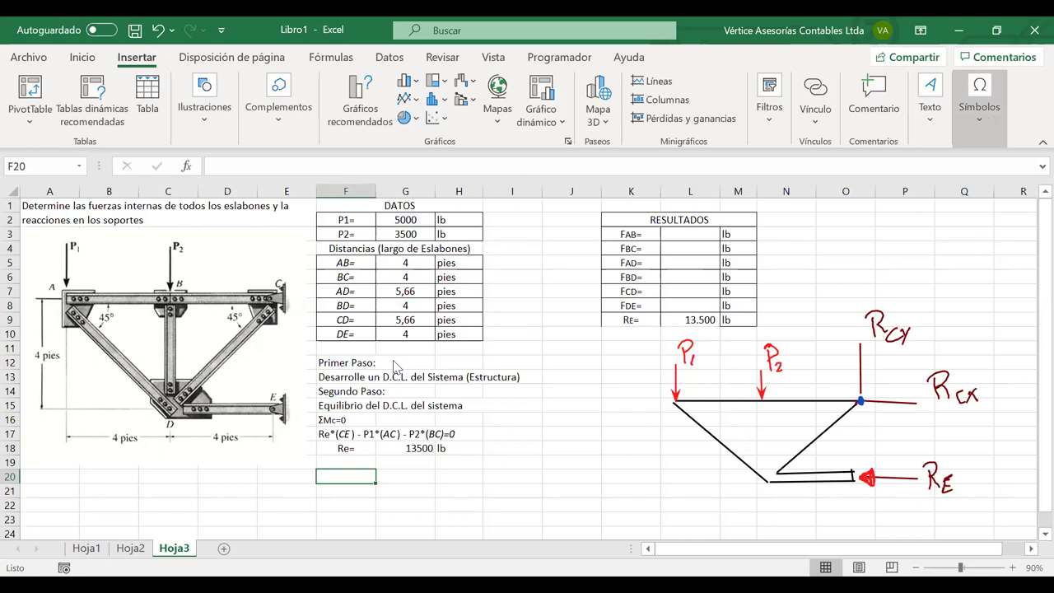
click(981, 99)
click(327, 349)
click(683, 422)
click(754, 423)
text(F)
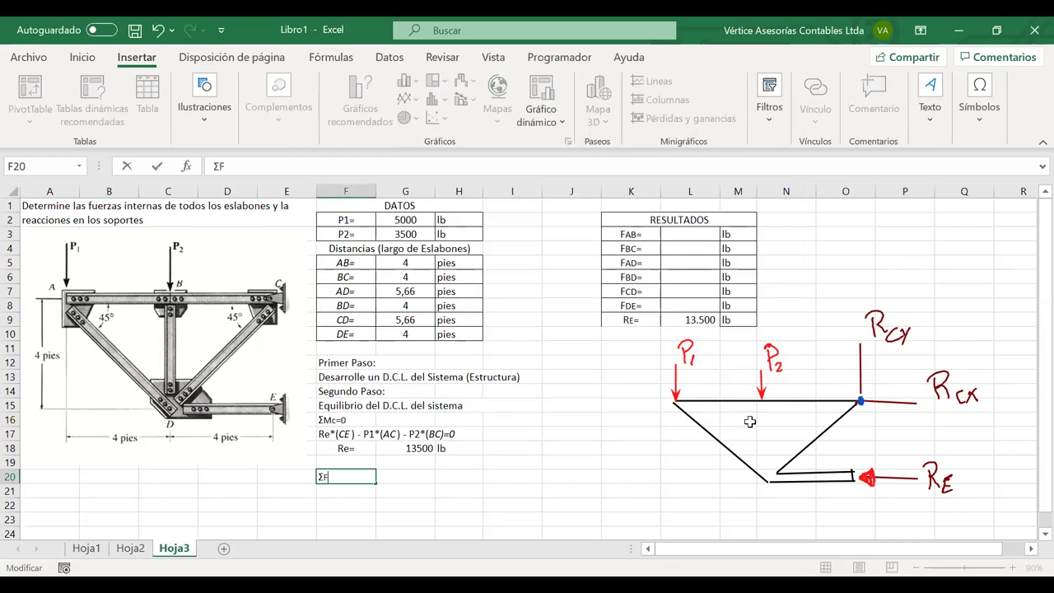
text(x=0)
key(Return)
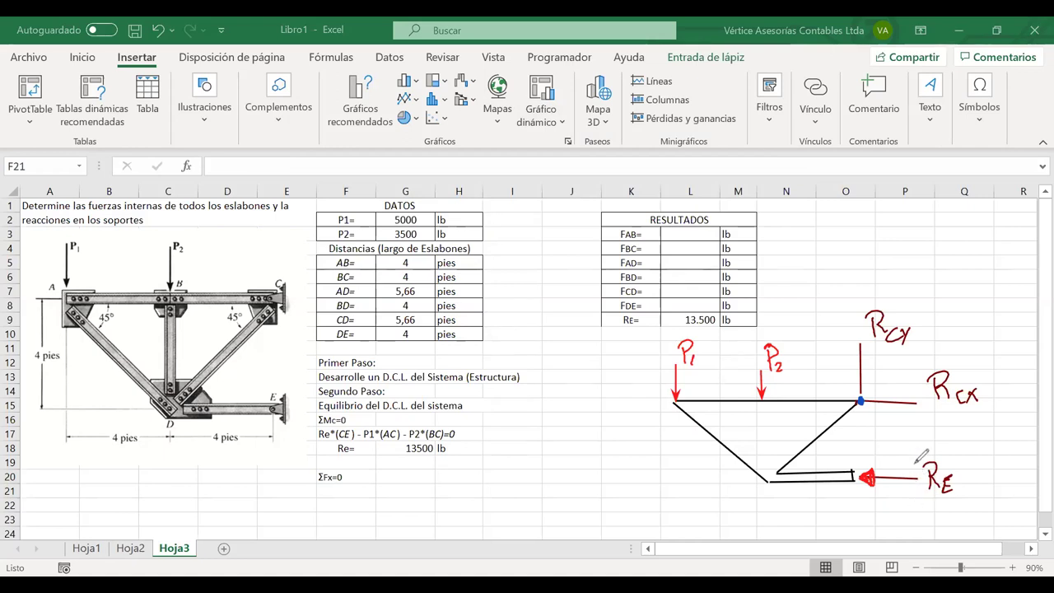
Draw a red arrowhead pointing away from the node on the horizontal RCX line, and write "Rcx - Re = 0" in F21.
mouse_move(910, 394)
mouse_down()
mouse_move(925, 403)
mouse_move(910, 412)
mouse_up()
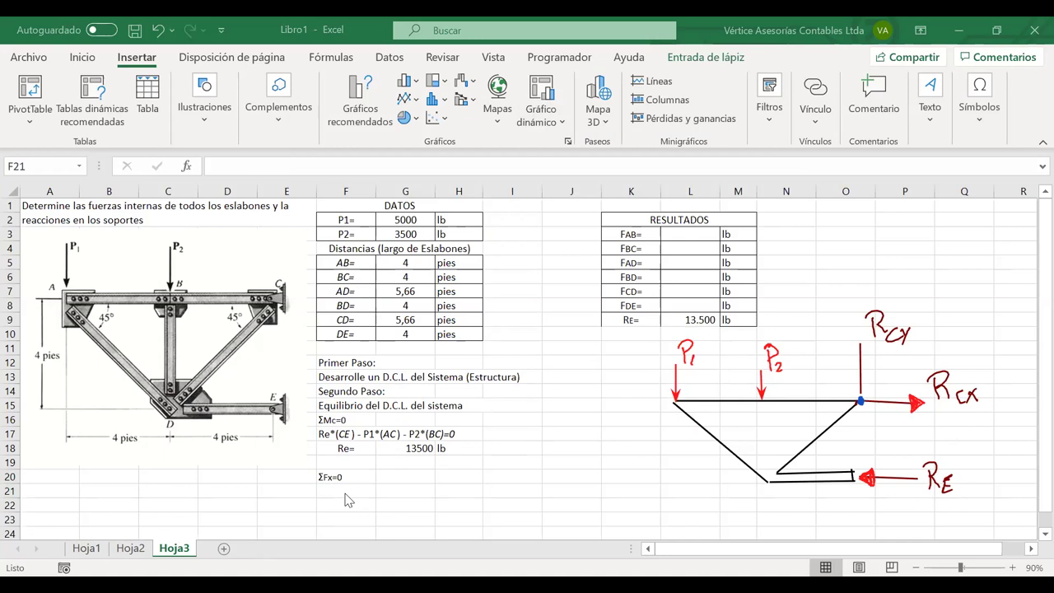
click(347, 492)
text(r)
key(BackSpace)
text(RC)
key(BackSpace)
text(cx -)
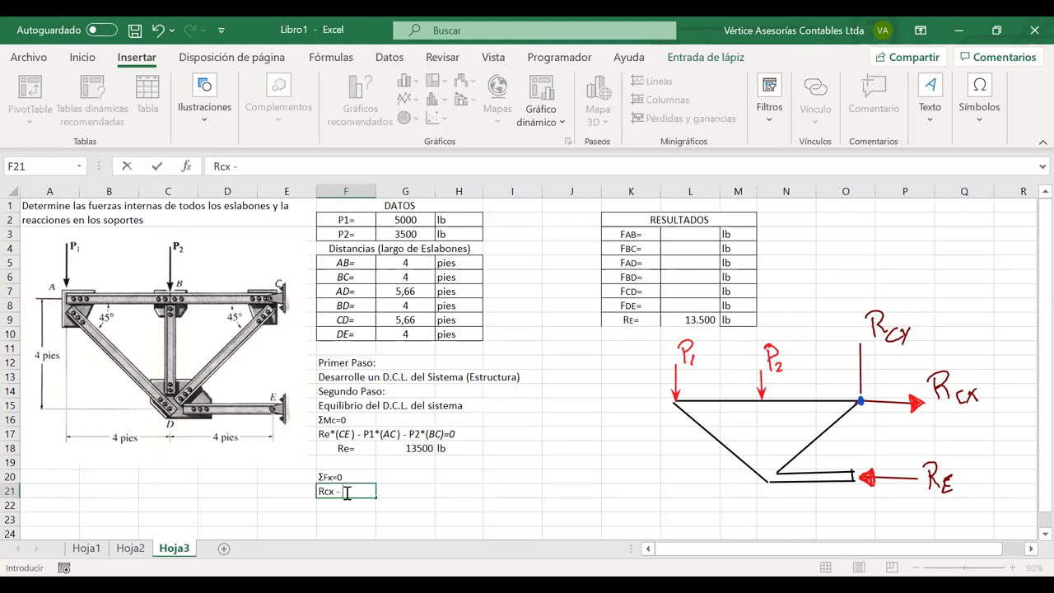
text( Re = 0)
key(Return)
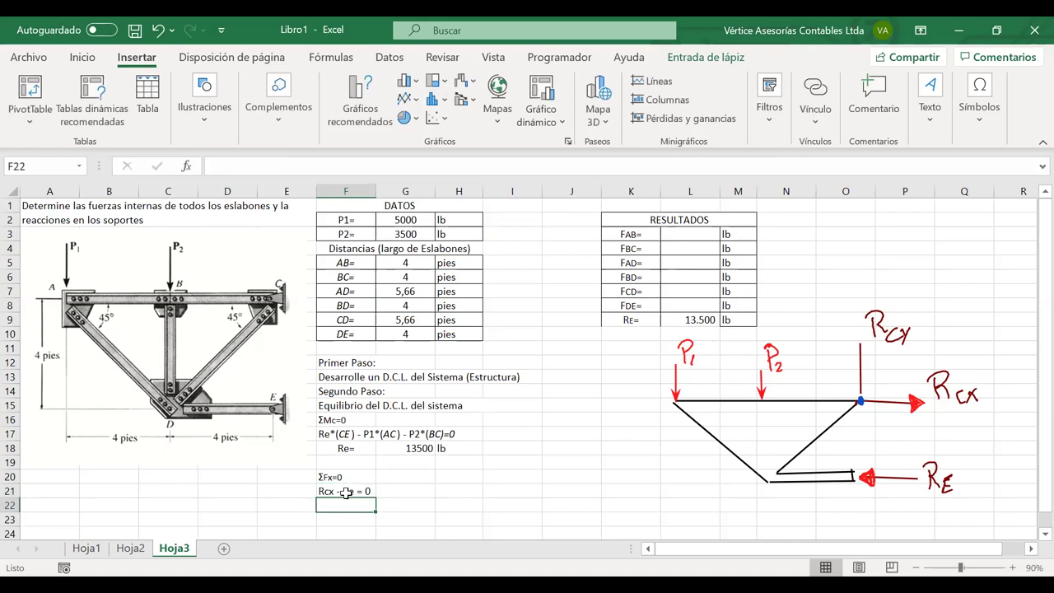
Enter the label "Rcx=" in F22 and the formula =G18 in G22.
click(389, 491)
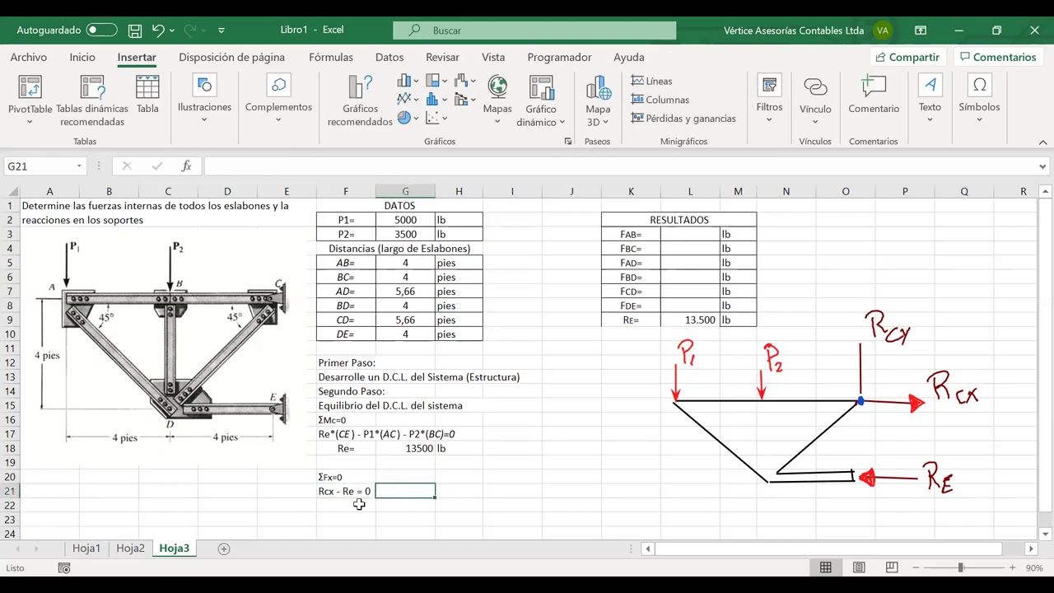
click(359, 504)
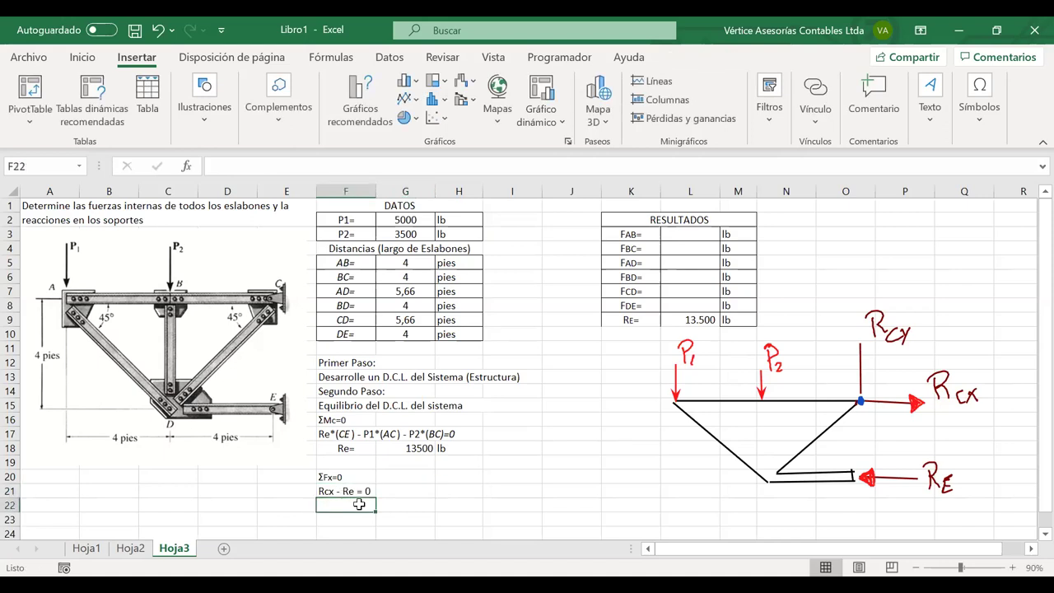
text(Rc)
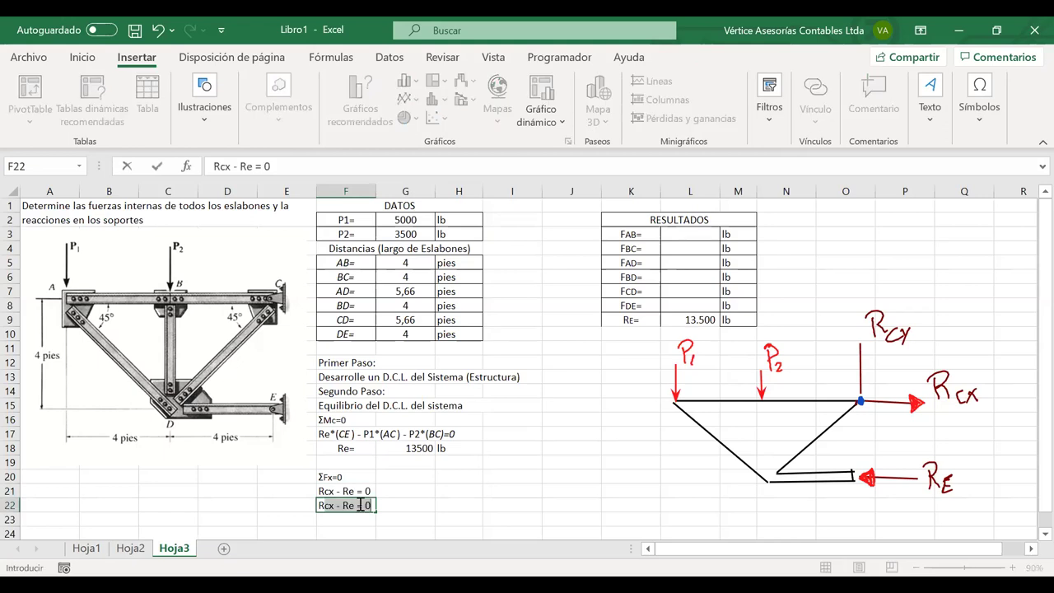
text(x=)
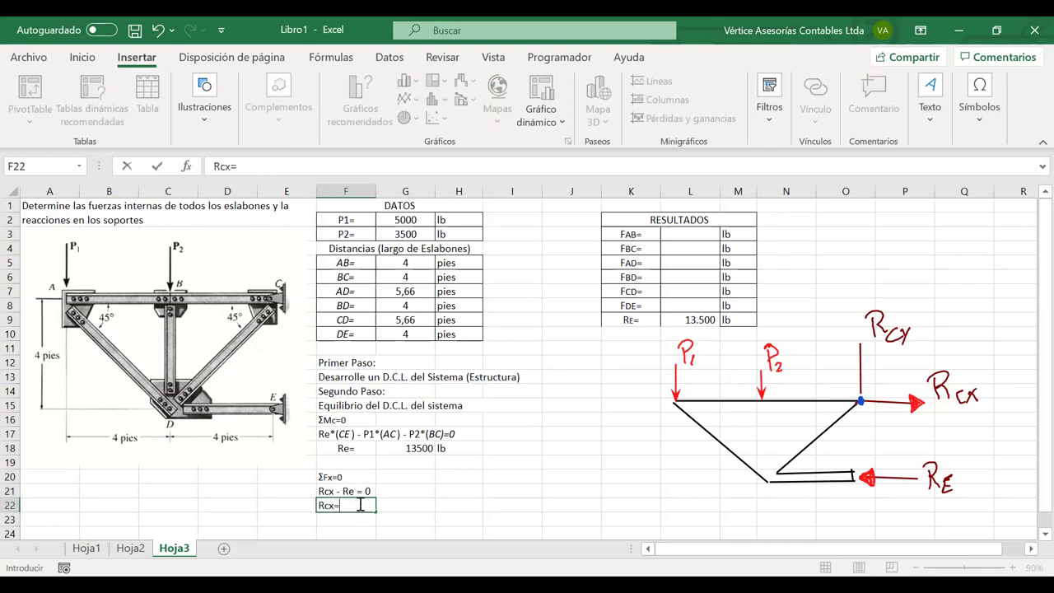
key(Tab)
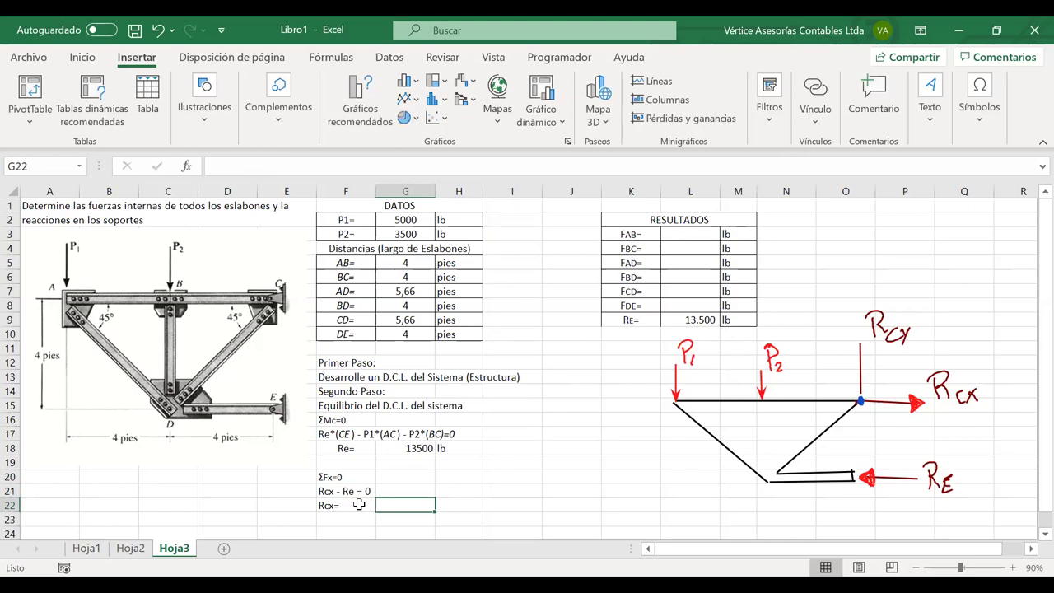
text(=)
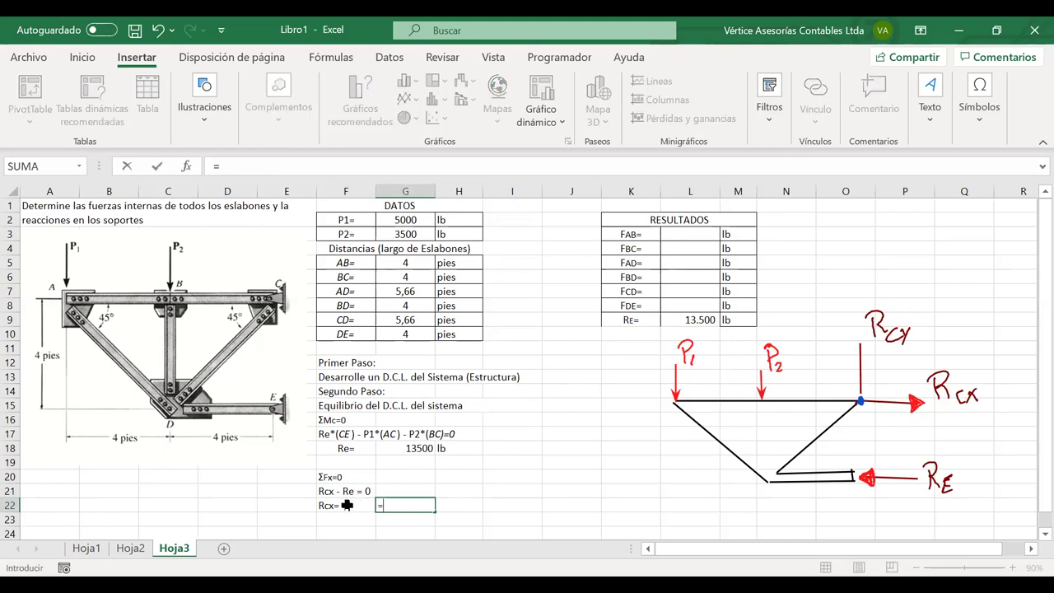
click(420, 448)
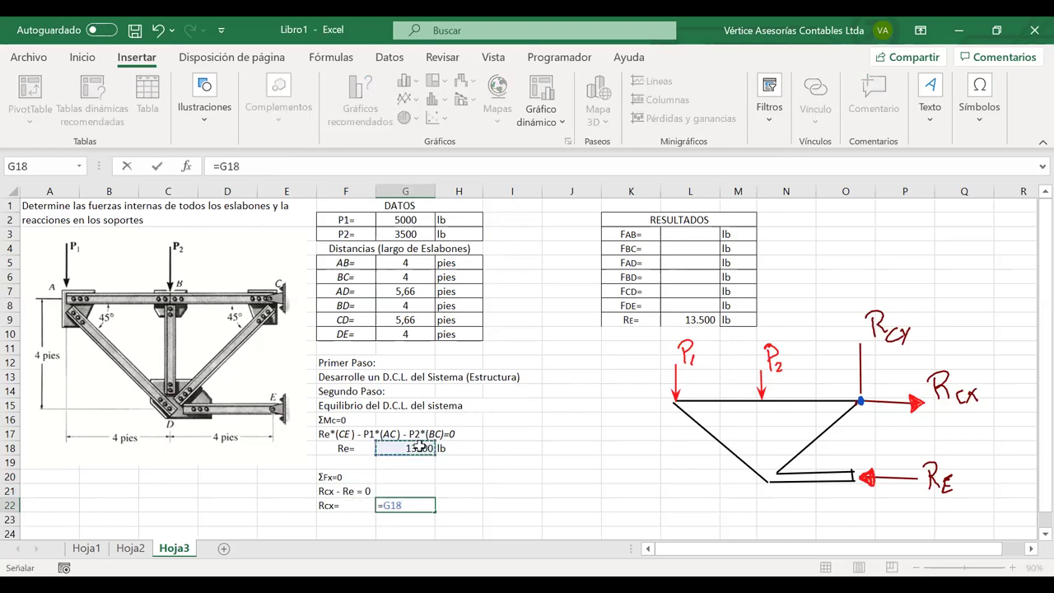
click(333, 506)
click(423, 449)
key(Return)
Center the "Rcx=" label in F22 and enter the unit lb in H22.
click(347, 506)
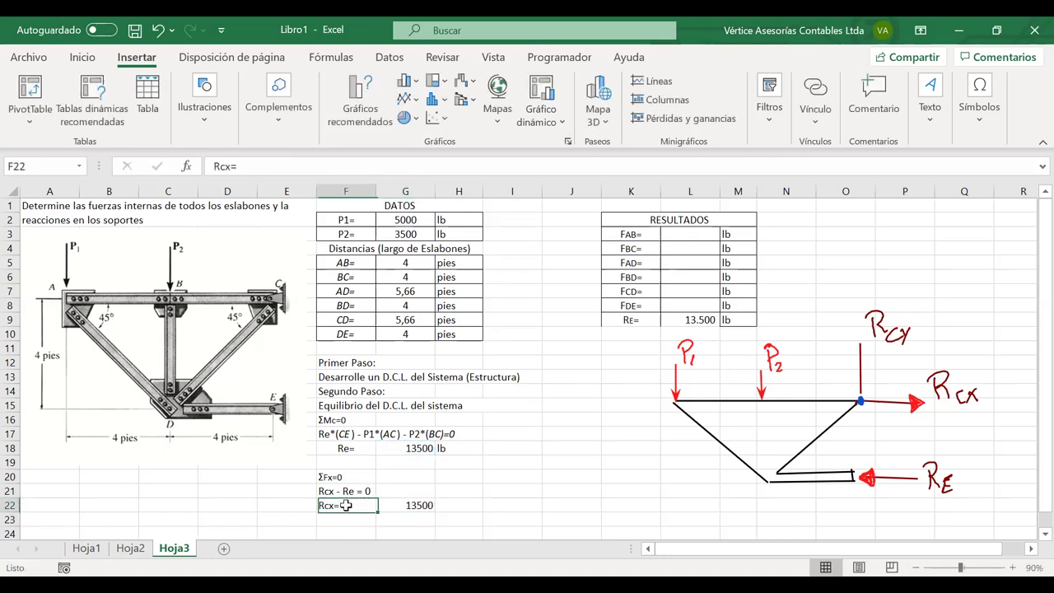
click(89, 57)
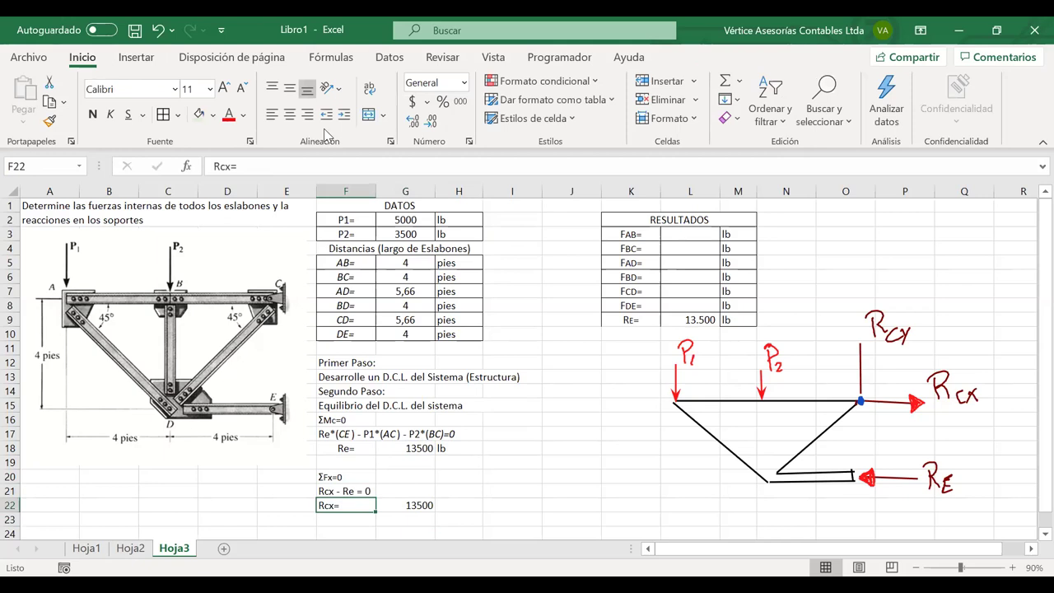
click(289, 115)
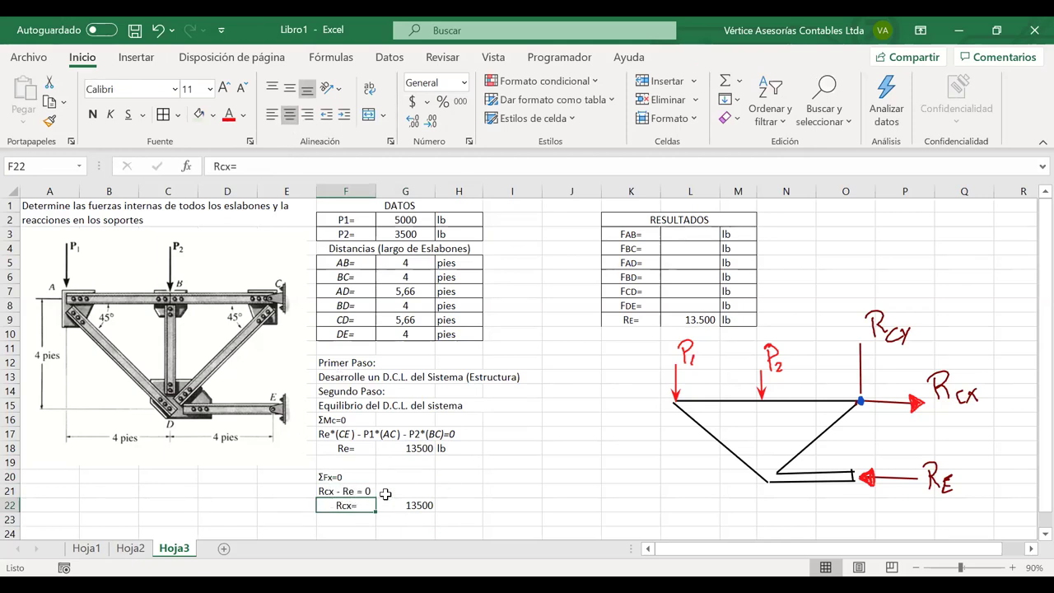
click(452, 504)
text(L)
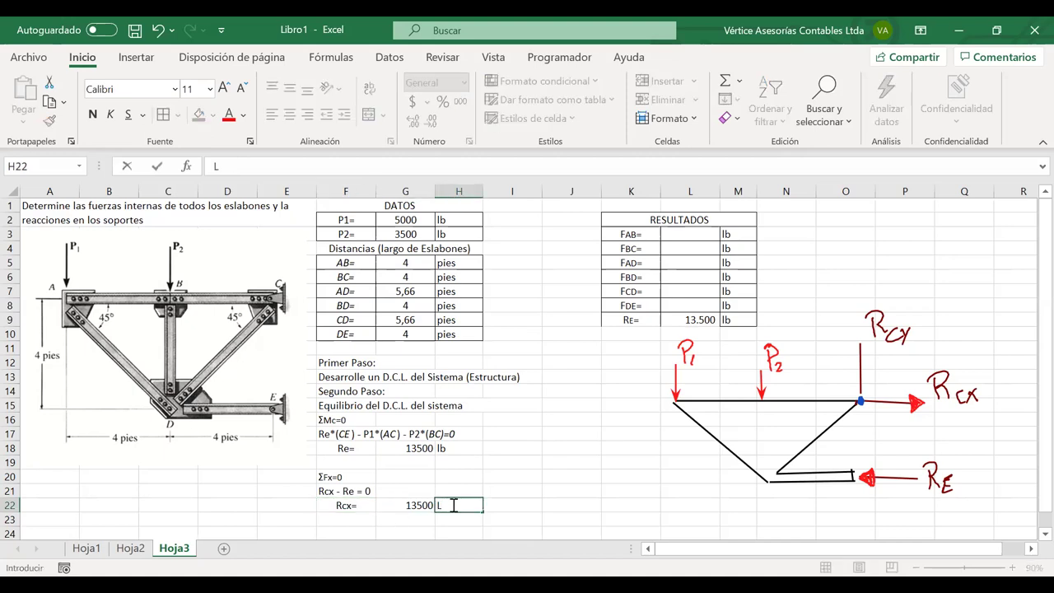
text(B)
key(BackSpace)
key(BackSpace)
text(lb)
key(Return)
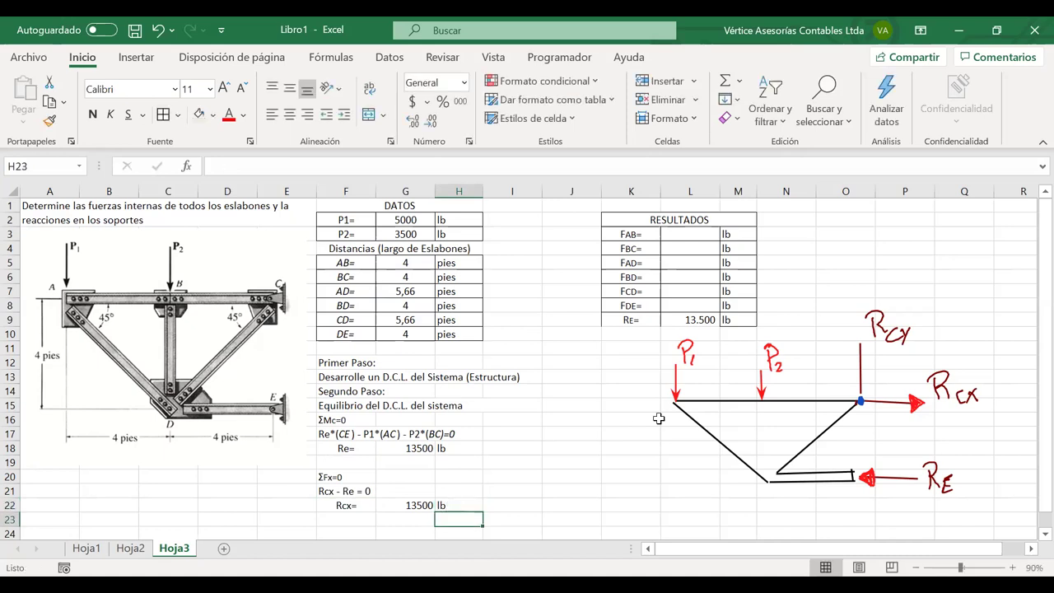
Enter the label "Rc=" in K10 below RE in the results table and extend the table borders to that row.
click(637, 330)
text(R)
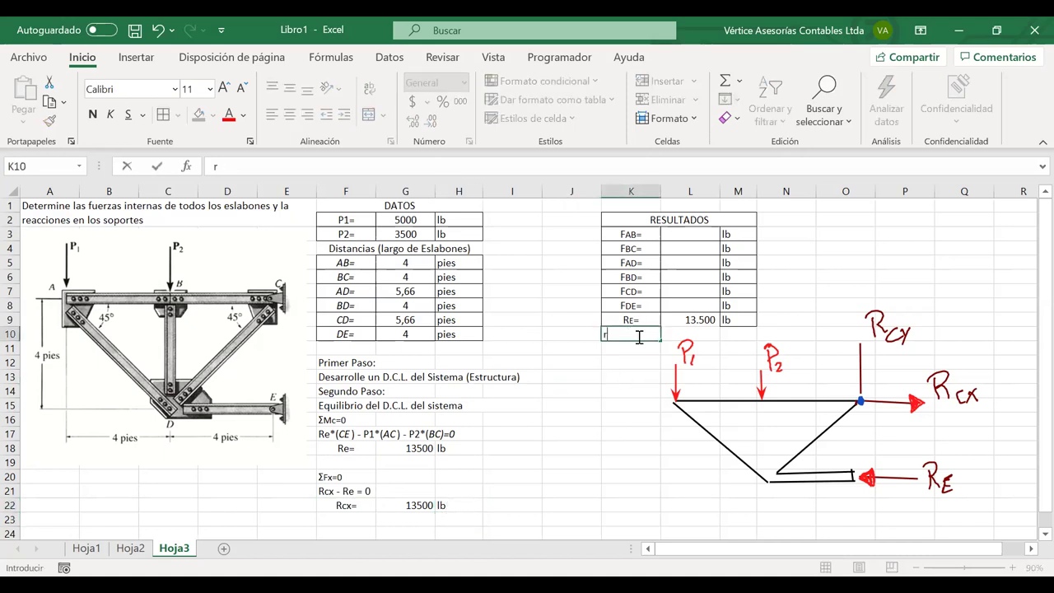
text(cx)
text(=)
key(Return)
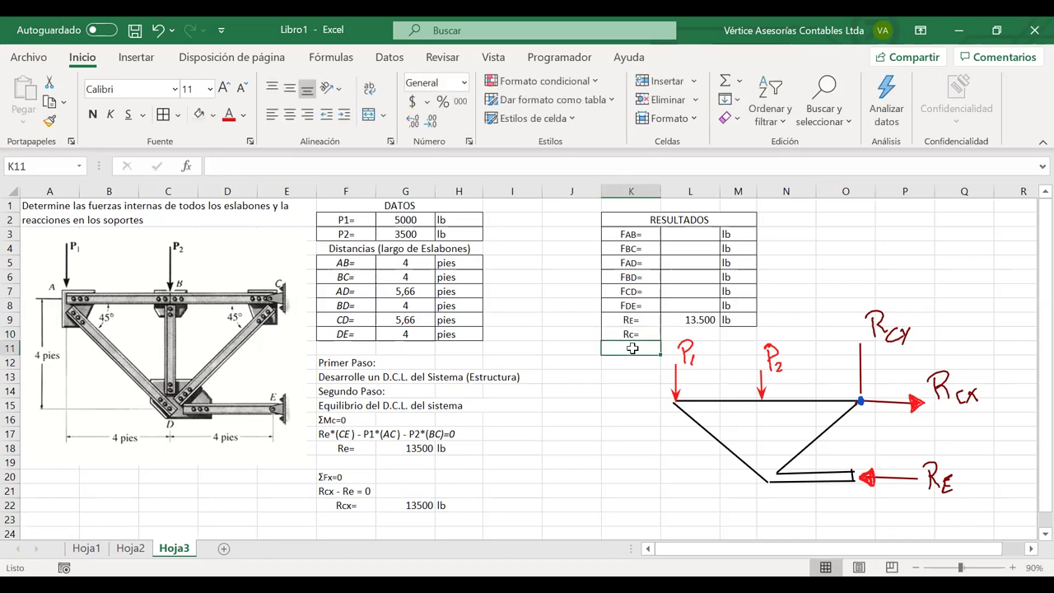
drag(632, 332, 738, 321)
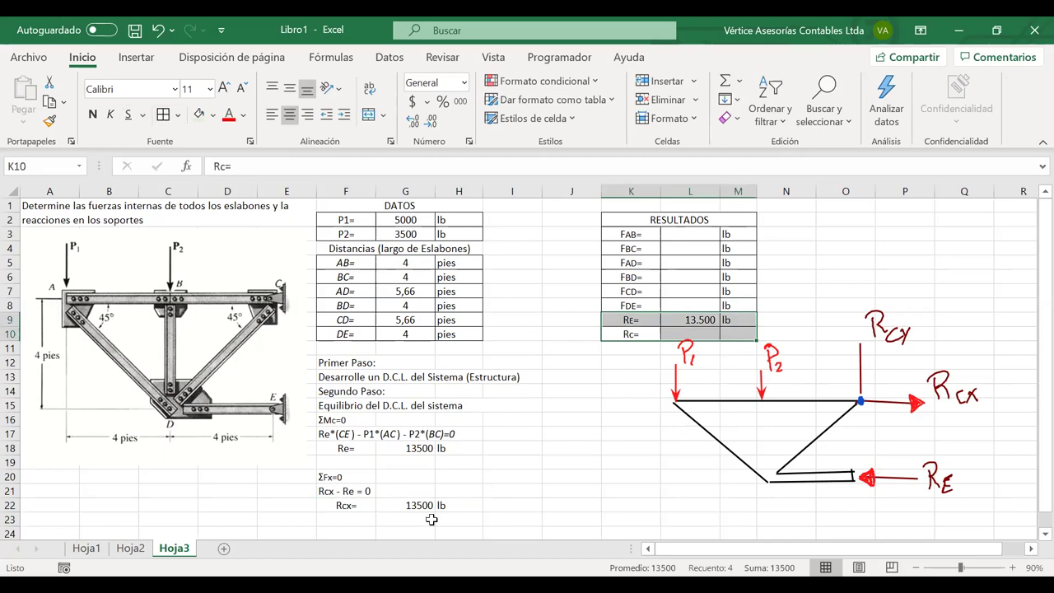
Copy the horizontal equilibrium heading "ΣFx=0" from F20 to F24.
click(390, 515)
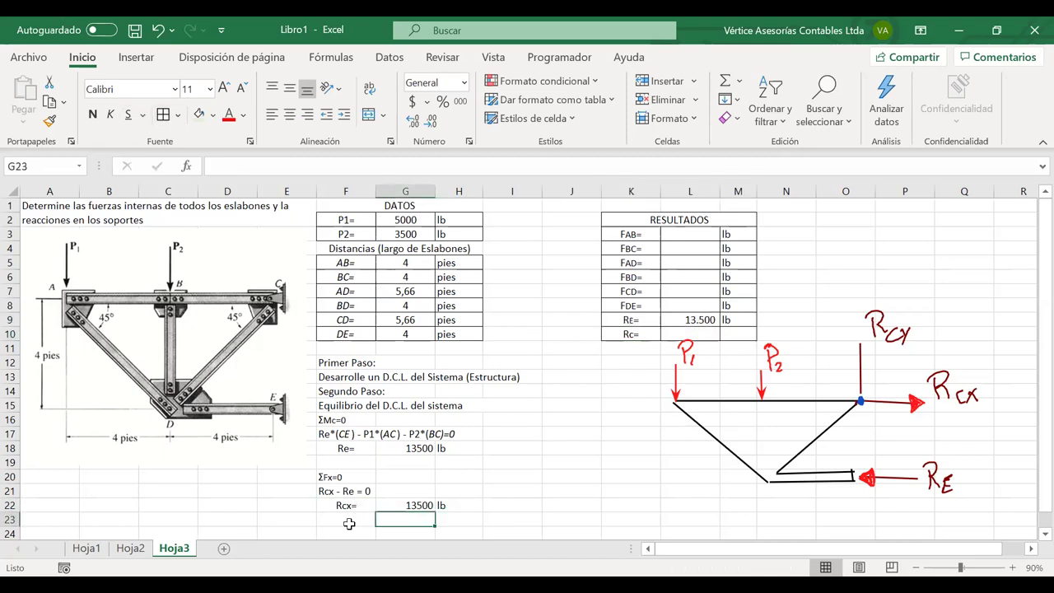
click(346, 517)
click(338, 505)
click(333, 477)
key(ctrl+c)
click(340, 530)
key(ctrl+v)
scroll(371, 476, down, 4)
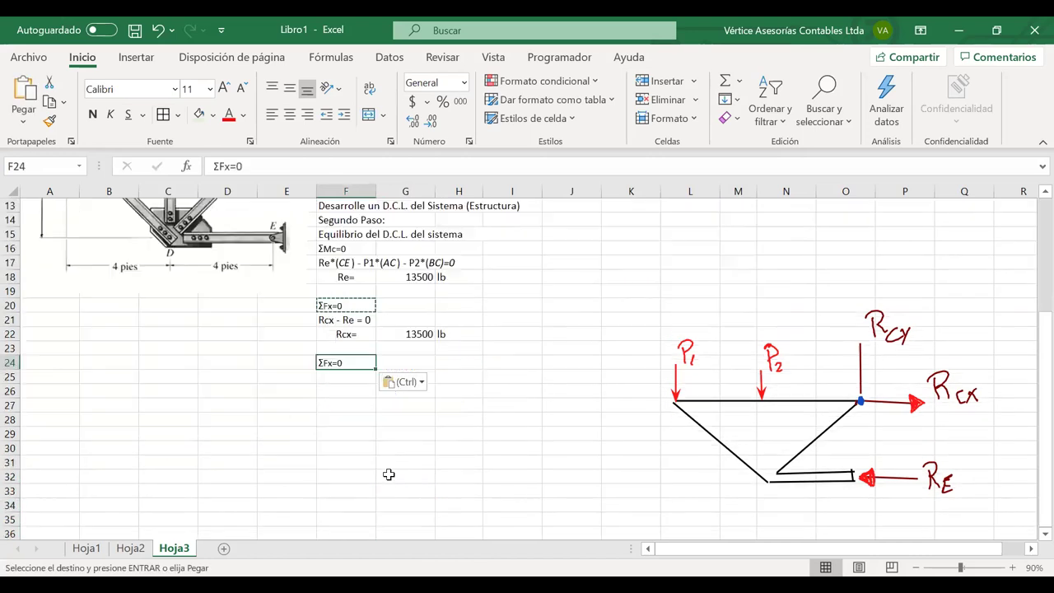
key(Escape)
Change the copied heading in F24 to "ΣFy=0" for vertical equilibrium.
click(349, 422)
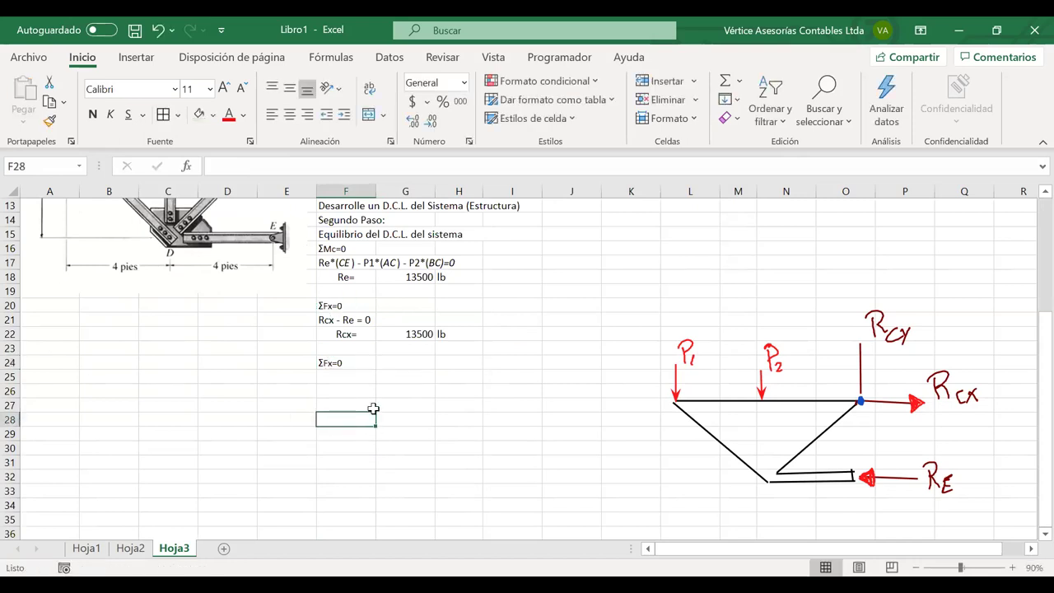
text(Y)
key(BackSpace)
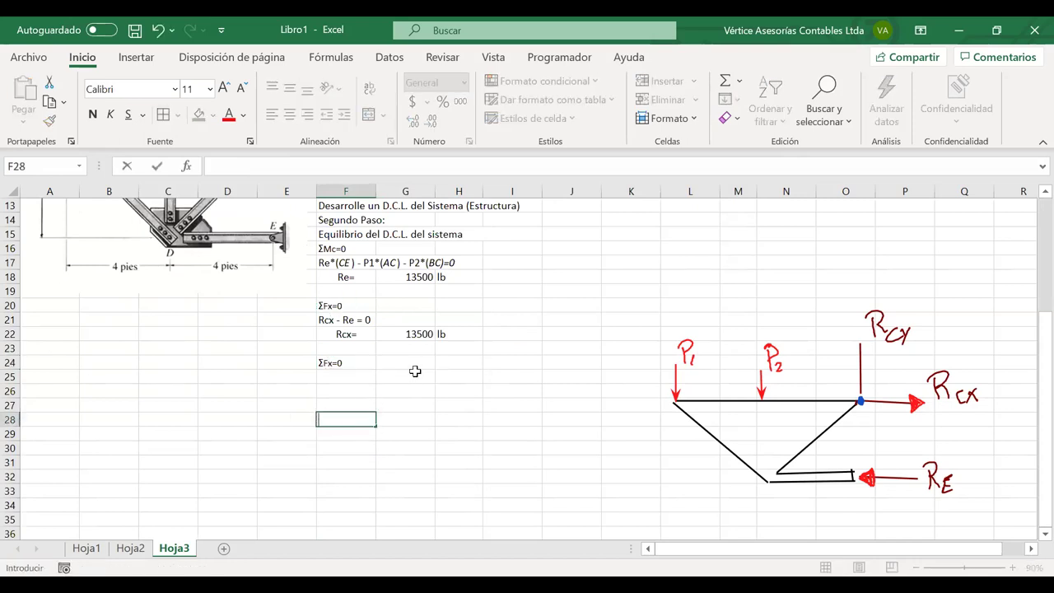
click(331, 362)
double_click(332, 363)
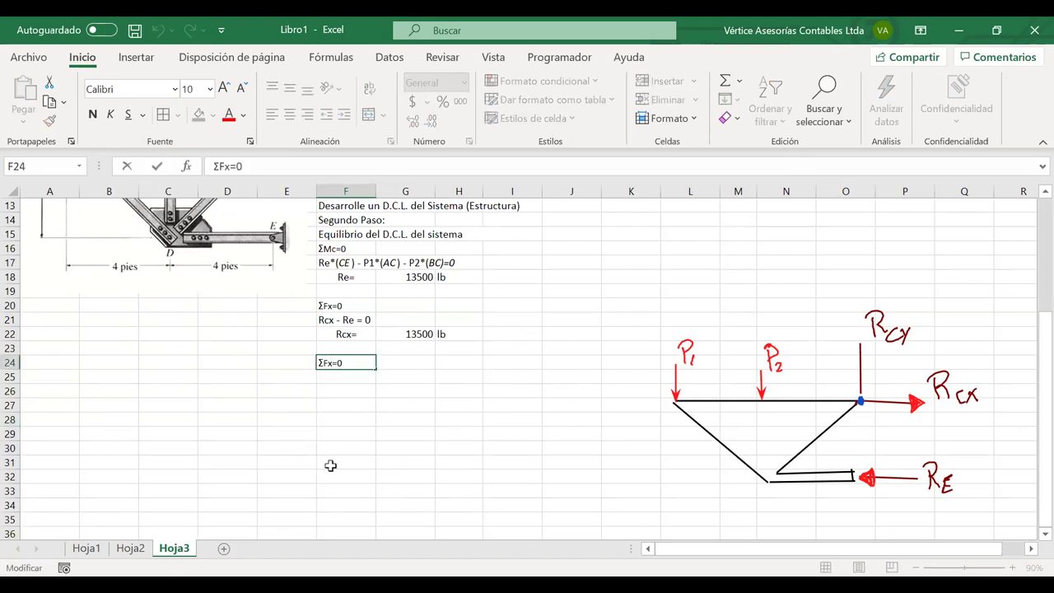
text(y)
key(BackSpace)
key(Return)
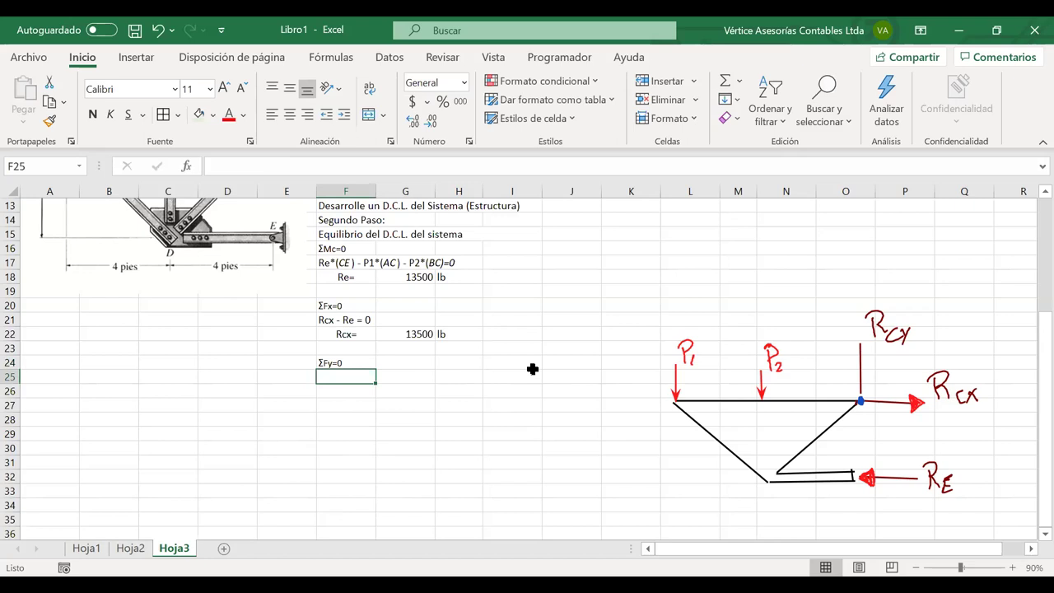
Draw a red upward arrowhead on the vertical reaction line at node C, and write "Rcy - P1 -P2=0" in F25.
click(717, 362)
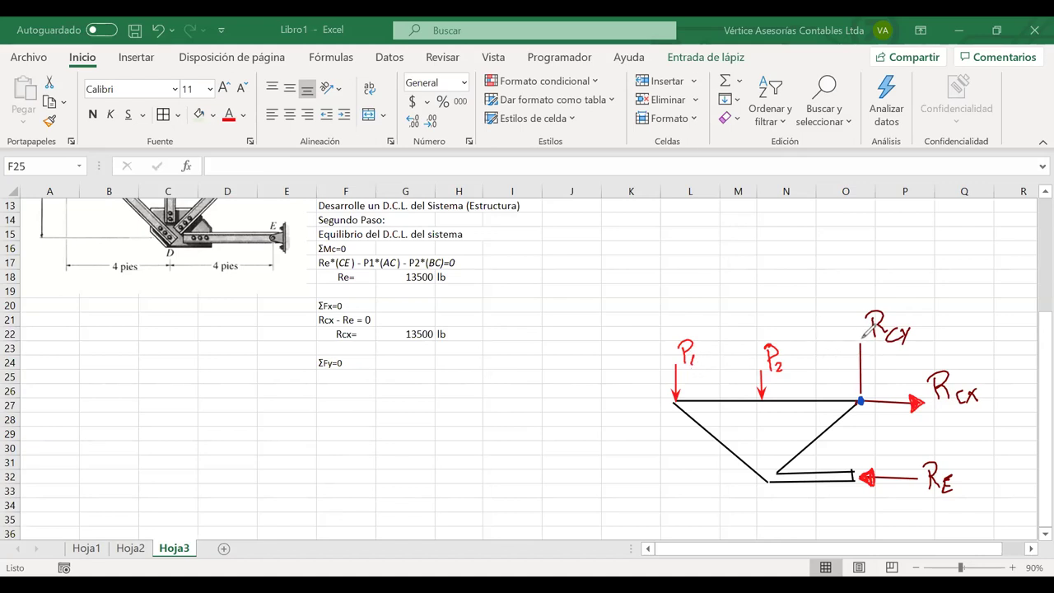
mouse_move(859, 353)
mouse_down()
mouse_move(863, 338)
mouse_move(868, 353)
mouse_up()
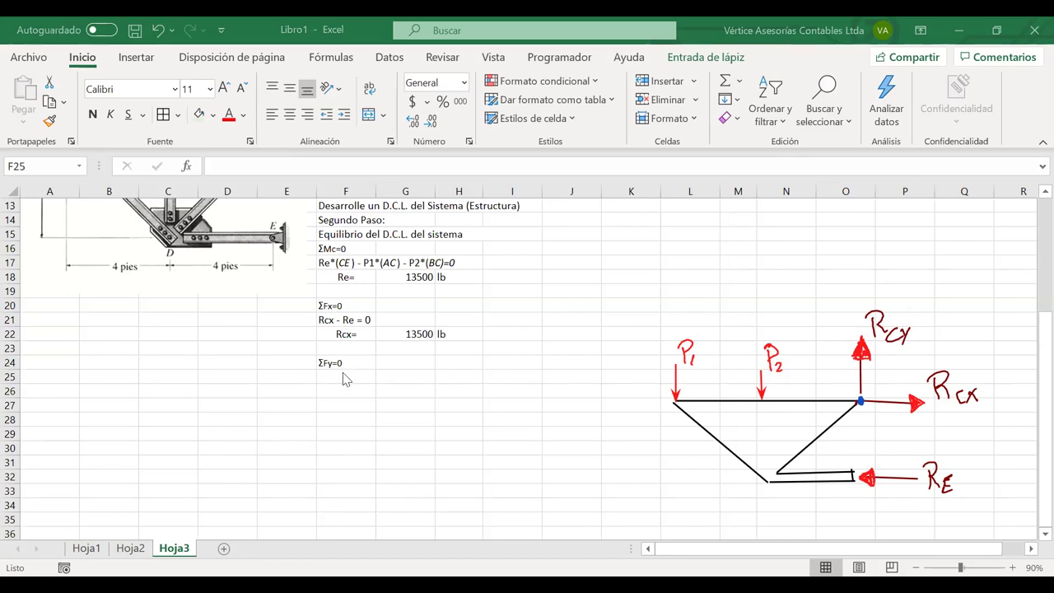
click(344, 375)
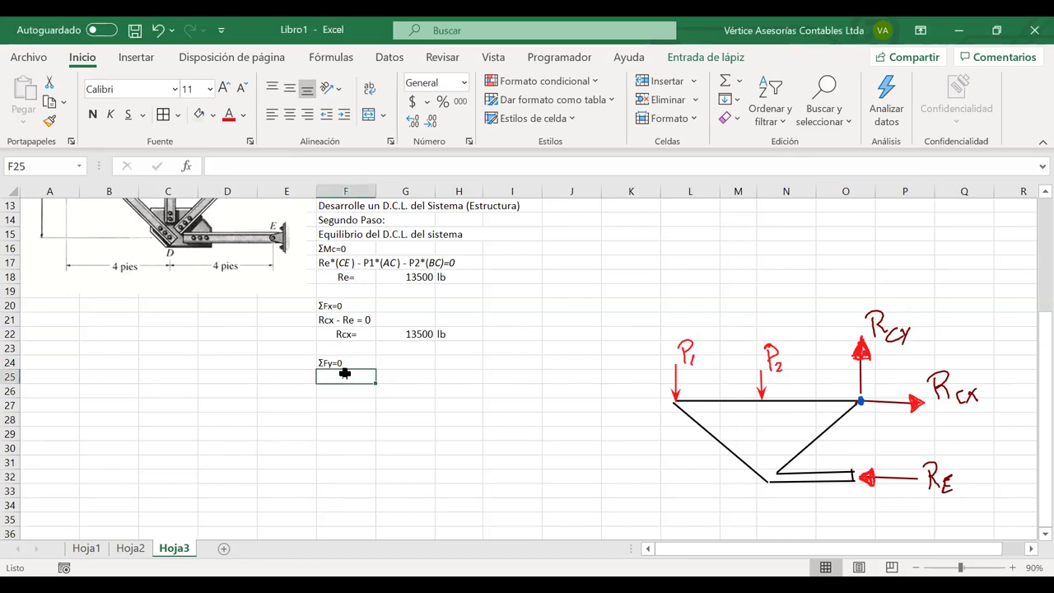
text(Rcy)
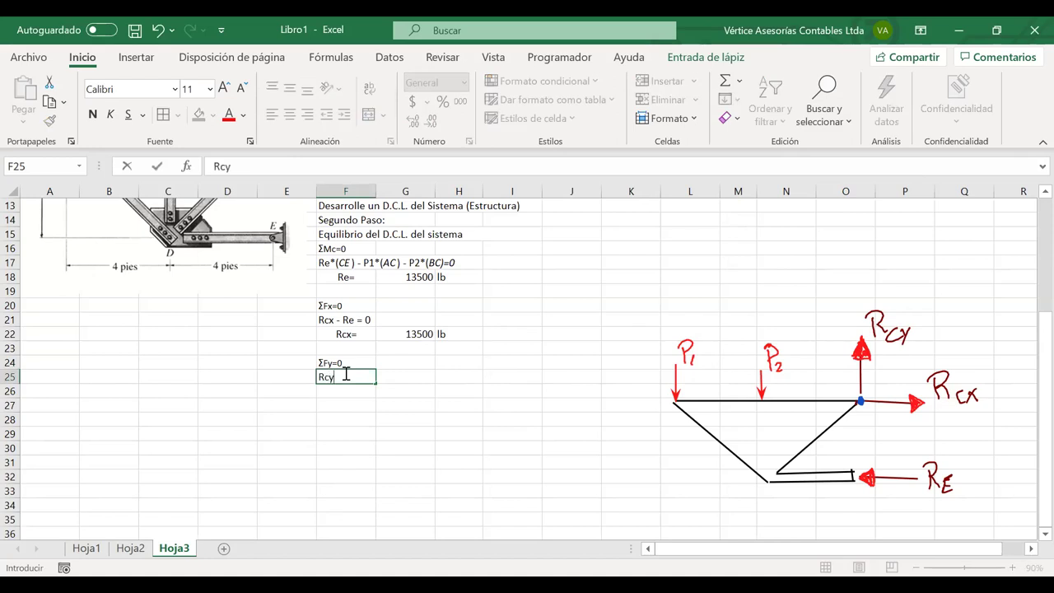
text( - P1 -P2=0)
key(Return)
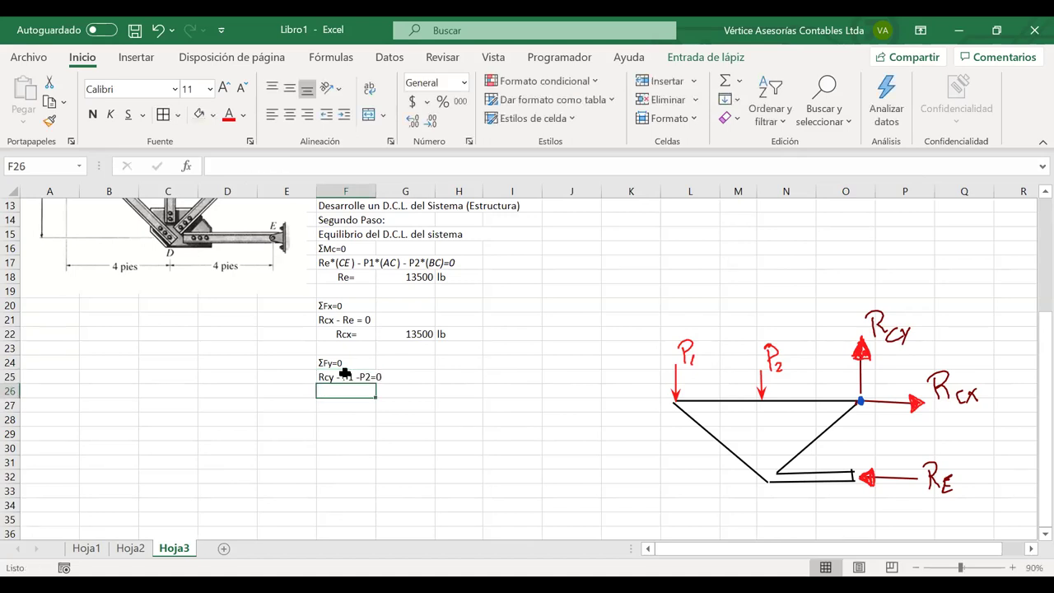
Enter the label "Rcy=" in F26 below the vertical equilibrium equation.
double_click(351, 388)
key(ctrl+v)
key(shift+Left)
key(shift+Left)
key(shift+Left)
key(shift+Left)
key(shift+Left)
key(shift+Left)
key(shift+Left)
key(shift+Left)
key(shift+Left)
key(shift+Left)
text(=)
key(Tab)
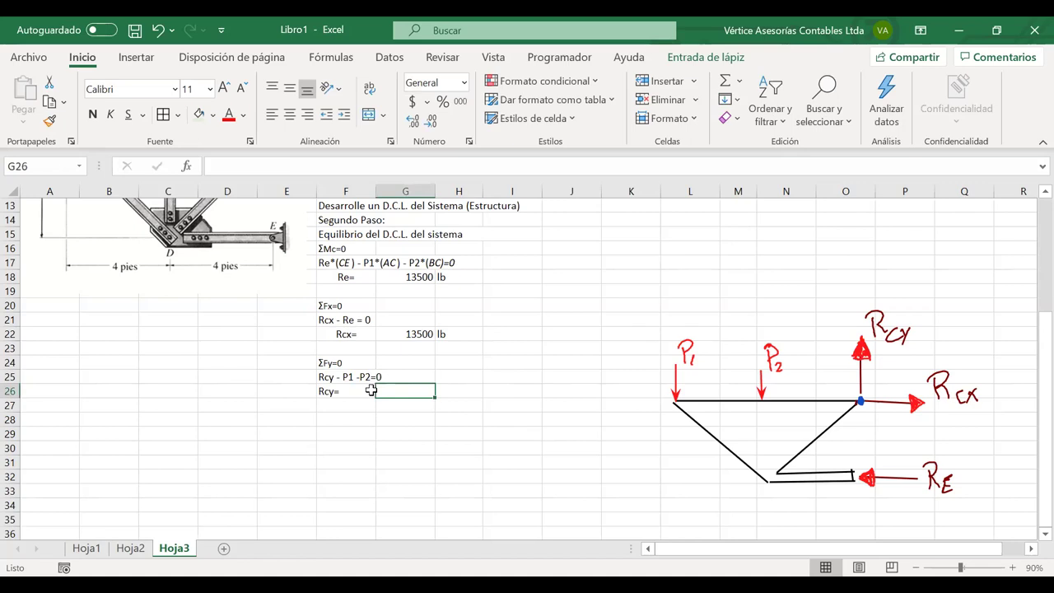
Calculate Rcy in G26 as the sum of P1 and P2 with the formula =G2+G3.
text(=)
scroll(402, 356, up, 4)
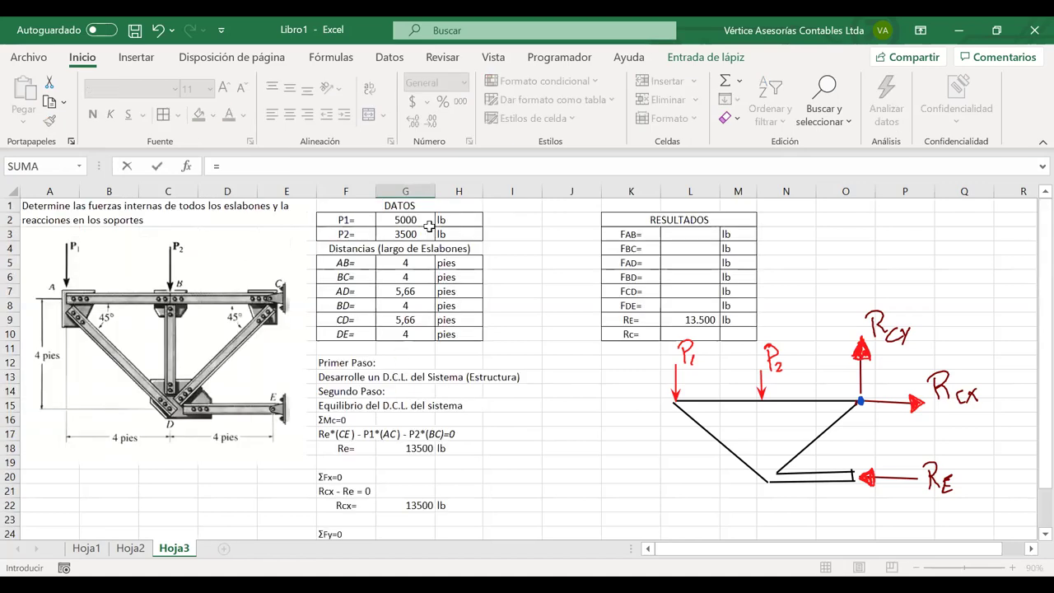
click(412, 219)
text(+)
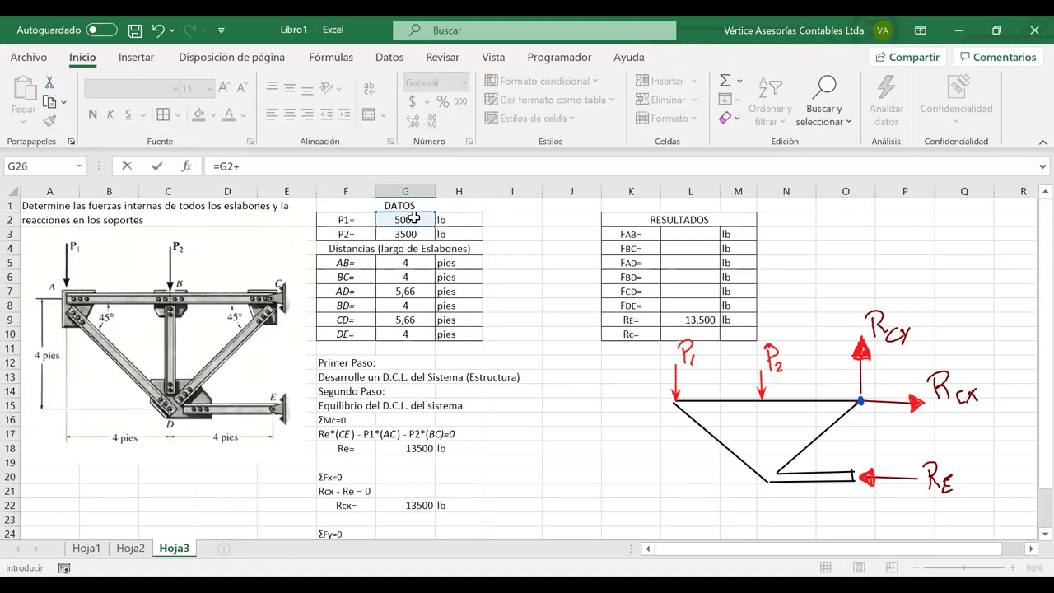
scroll(369, 433, down, 2)
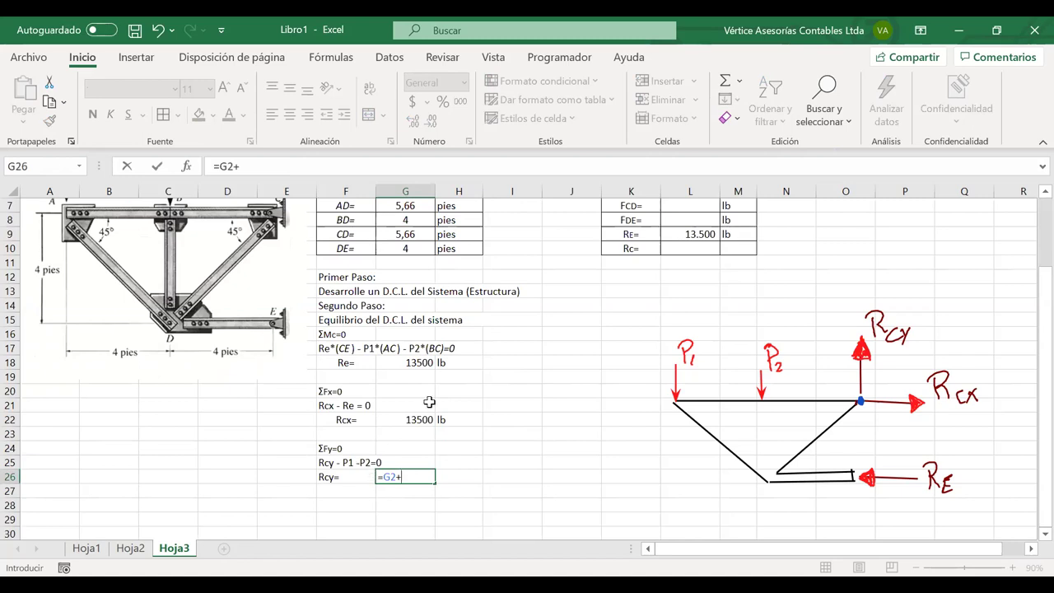
scroll(427, 350, up, 2)
click(420, 236)
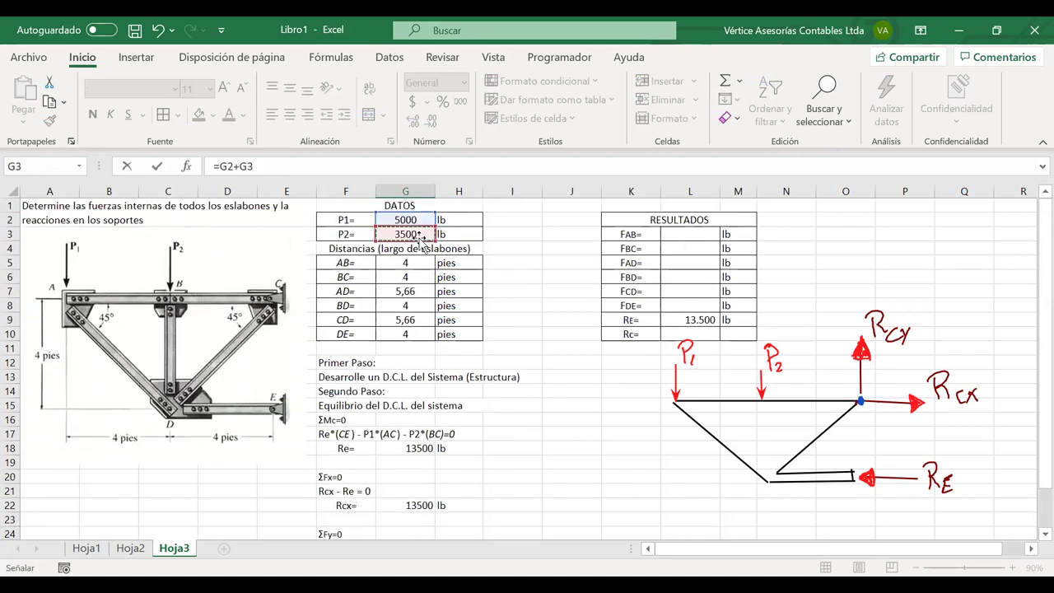
key(Return)
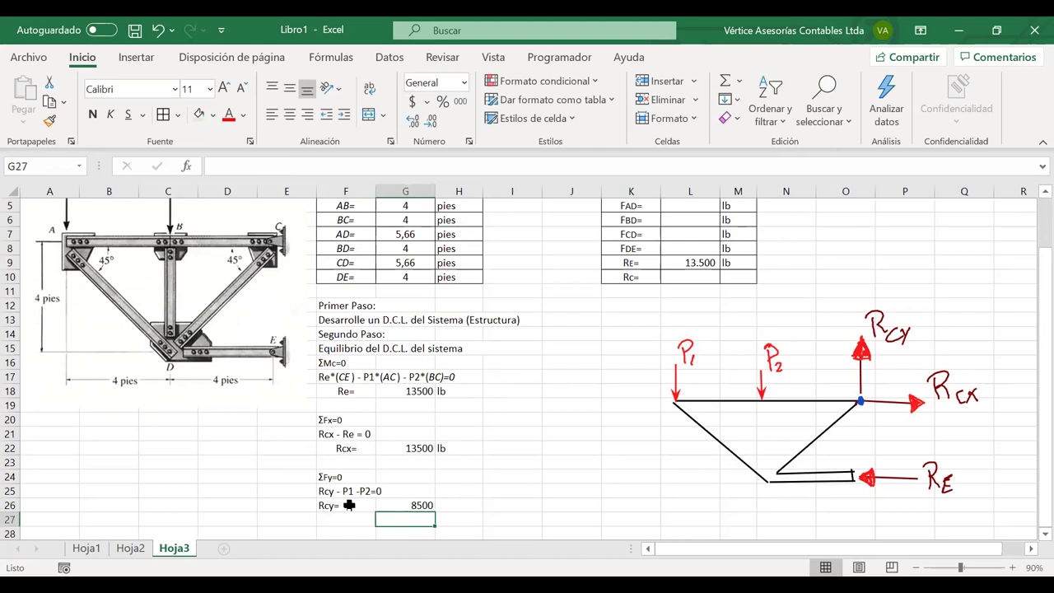
Center the "Rcy=" label in F26, enter the unit lb in H26, and select the Rcy row F26:H26.
click(341, 505)
click(290, 115)
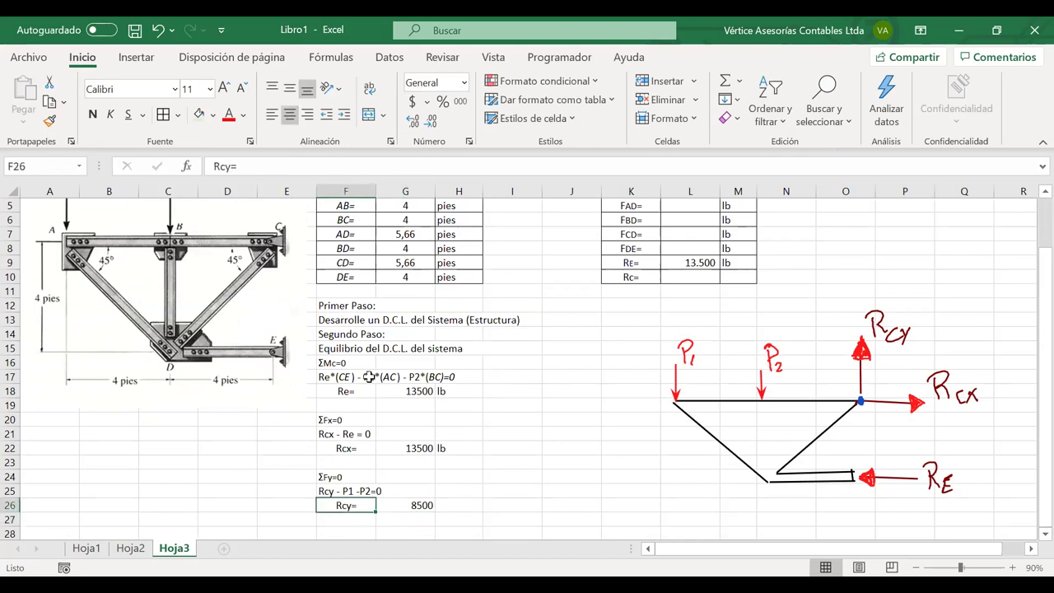
click(449, 506)
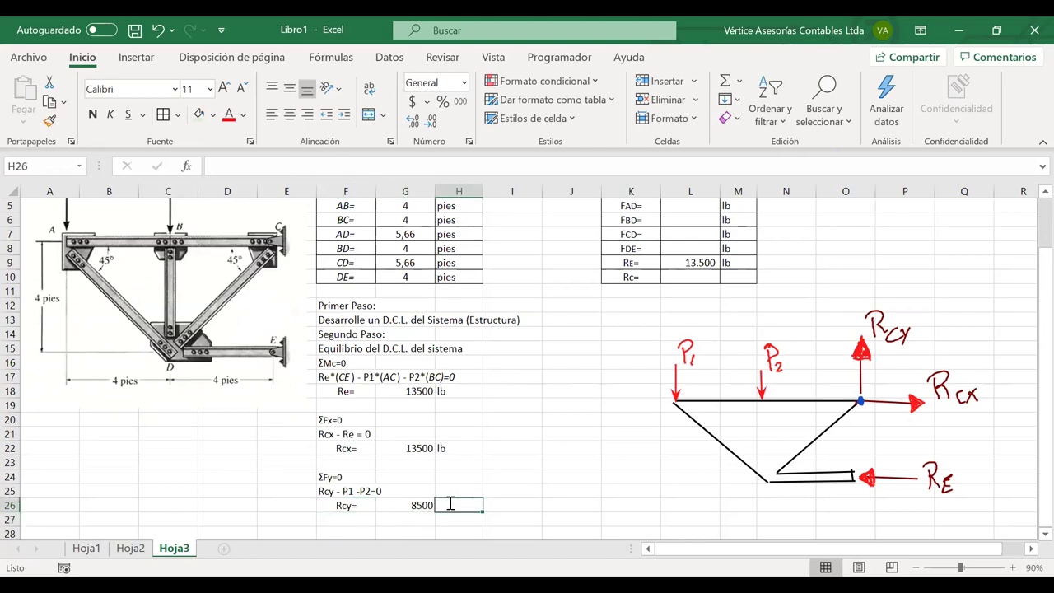
text(lb)
drag(343, 499, 443, 504)
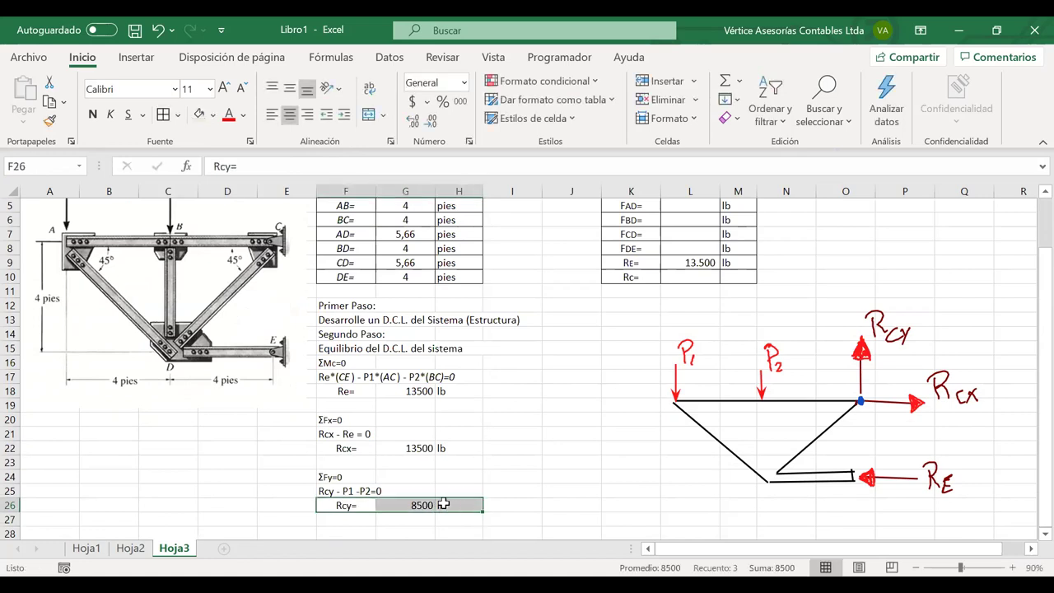
Shade the Rcy, Rcx and Re result rows (F26:H26, F22:H22 and F18:H18) with the light green fill.
click(198, 115)
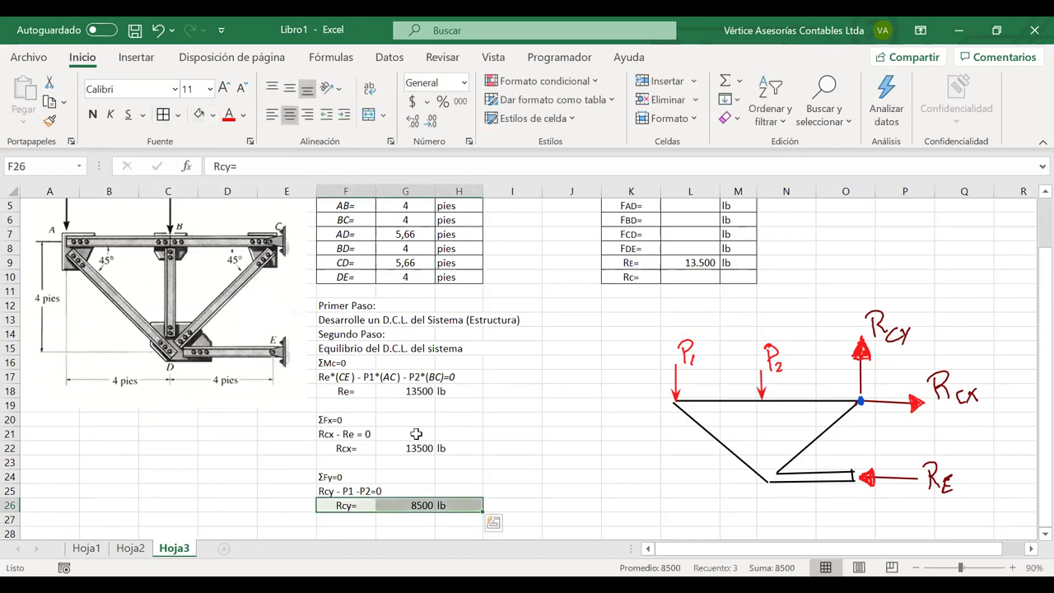
click(449, 449)
drag(423, 448, 344, 448)
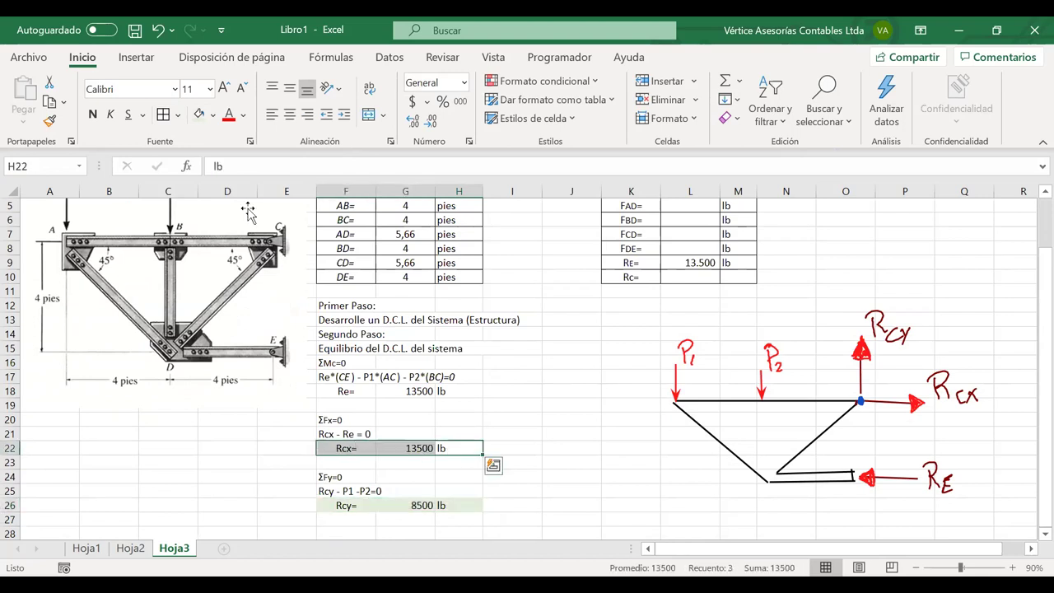
drag(445, 393, 329, 391)
click(198, 115)
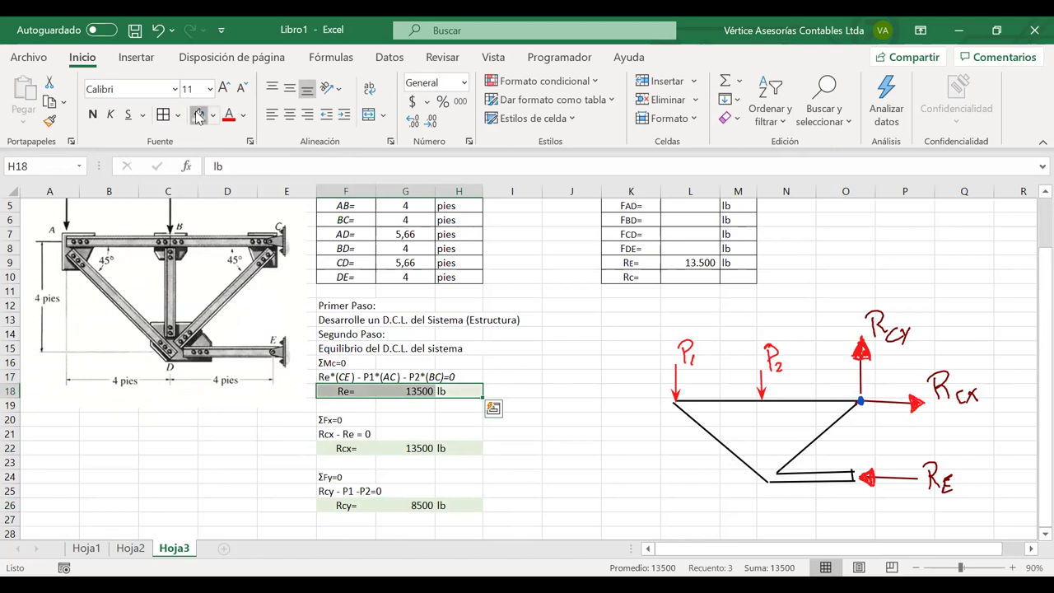
click(623, 343)
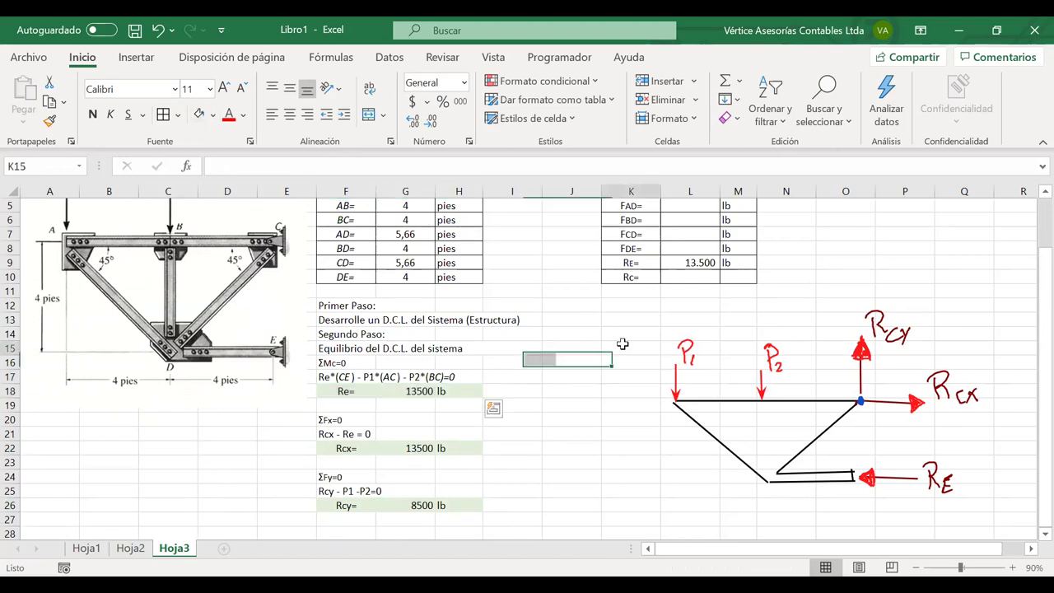
Paste the copied picture of the free-body diagram below the truss figure and place it around rows 34 to 47, starting at column A.
scroll(623, 344, up, 1)
scroll(623, 343, down, 1)
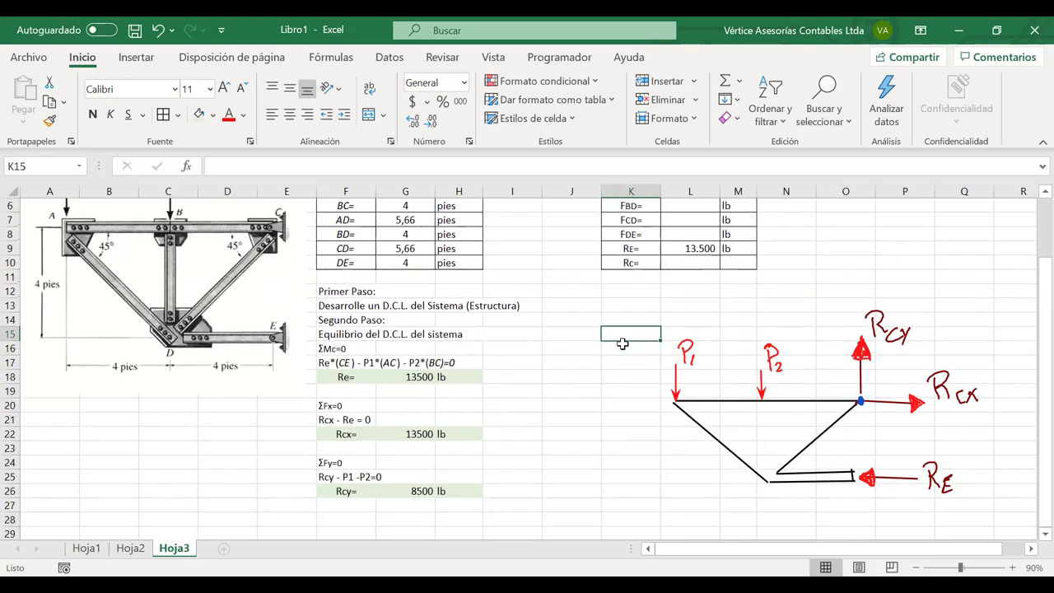
scroll(623, 343, down, 1)
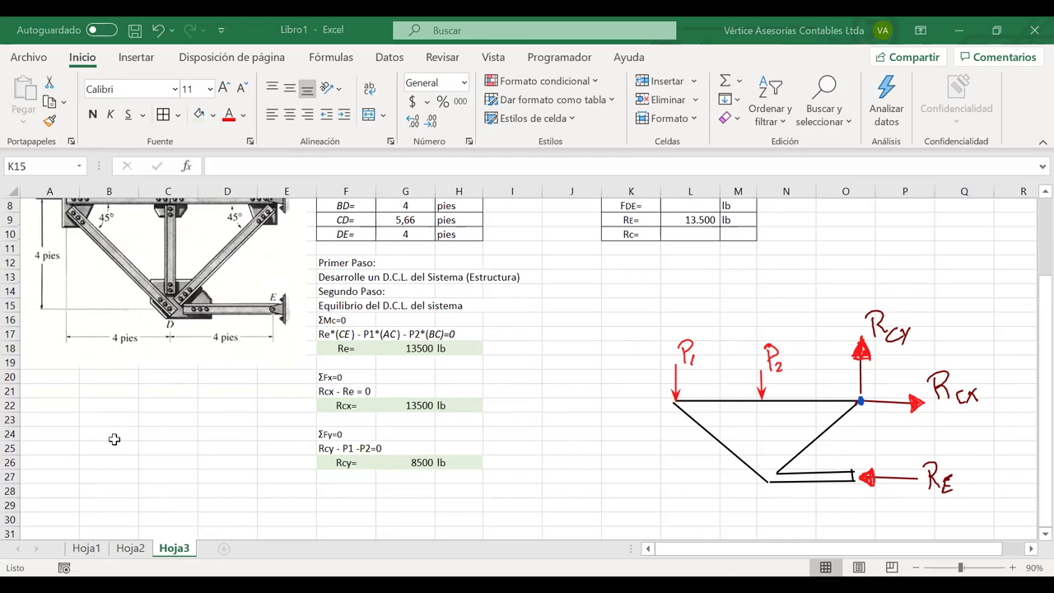
click(114, 440)
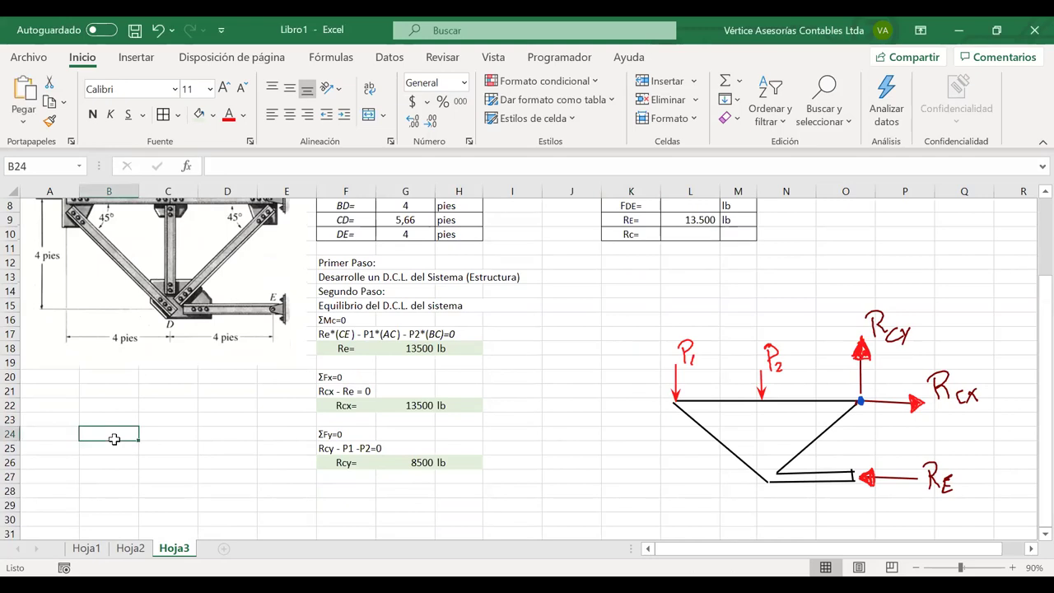
key(ctrl+v)
scroll(671, 415, down, 7)
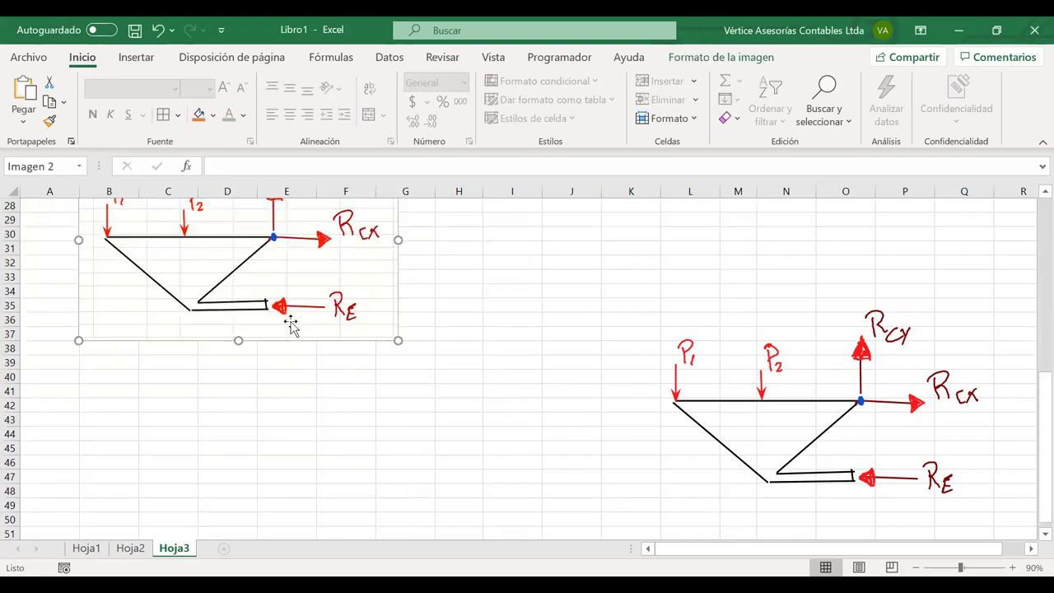
drag(217, 309, 158, 434)
click(846, 390)
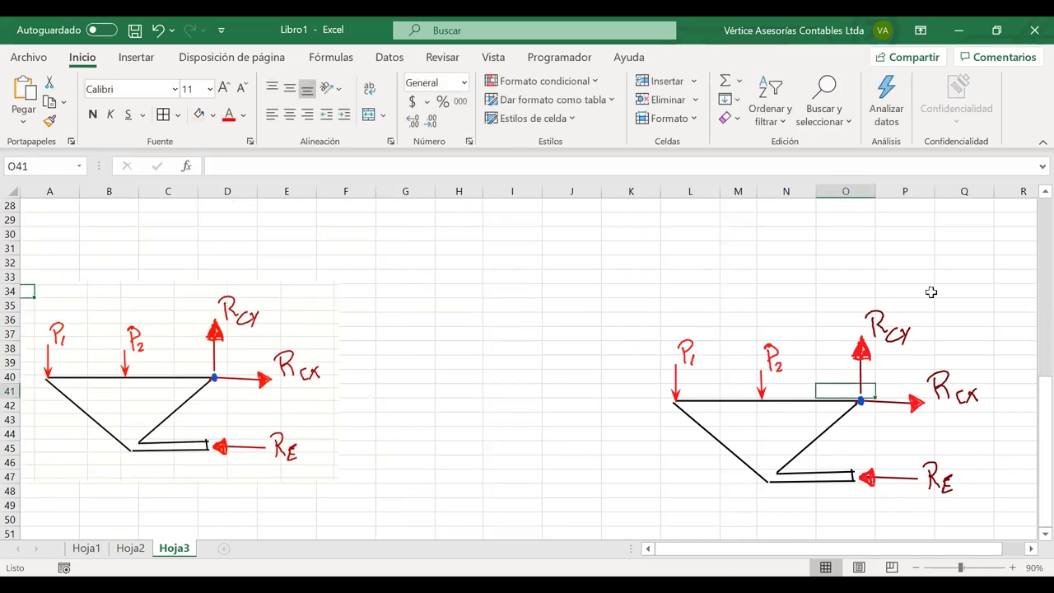
click(208, 395)
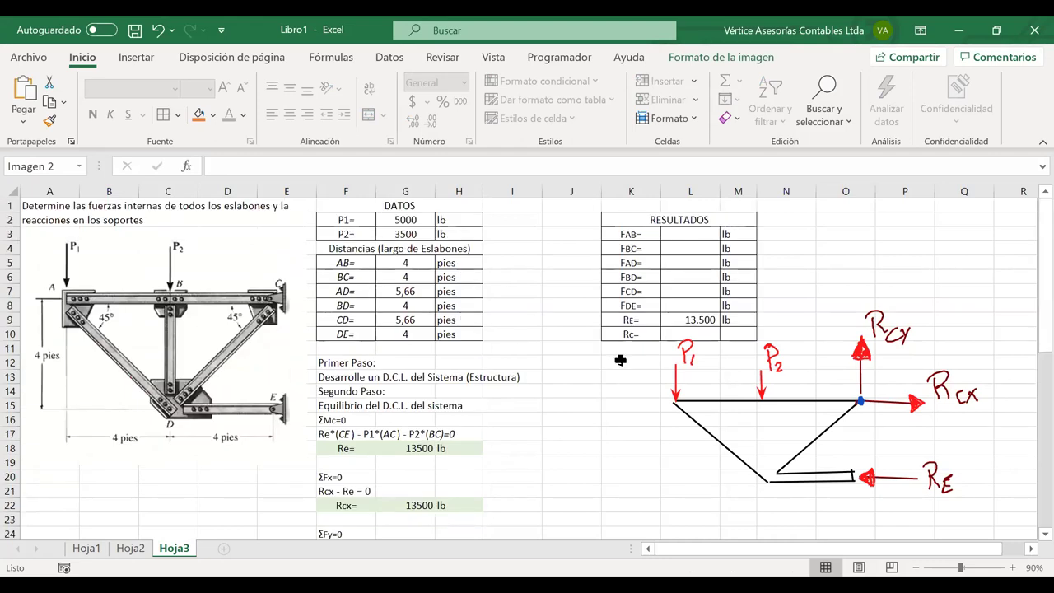
Calculate the resultant reaction Rc in L10 from its two components with the formula =RAIZ(G22^2+G26^2).
scroll(621, 360, down, 1)
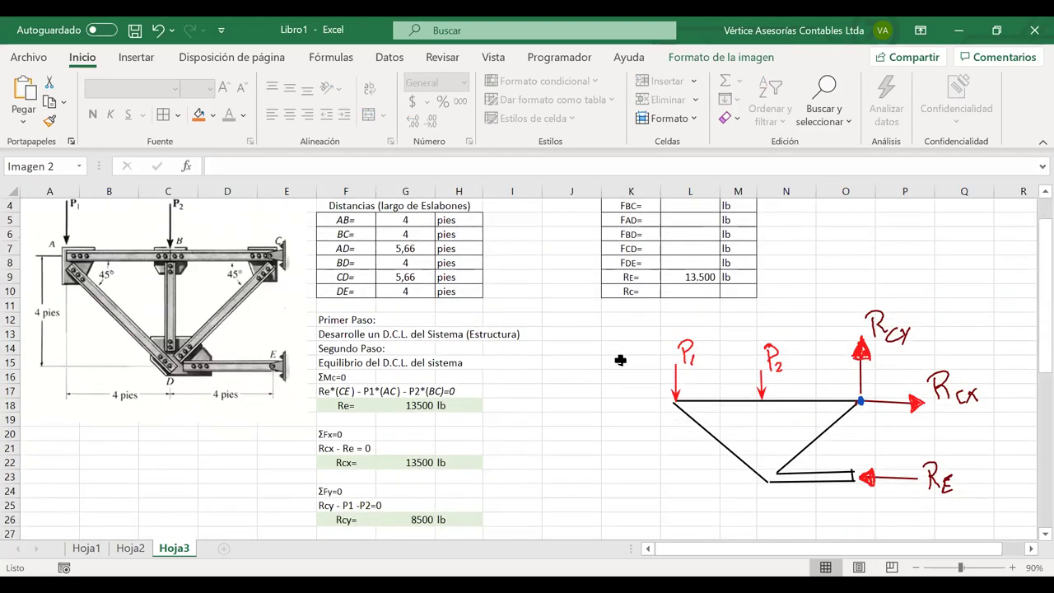
click(692, 292)
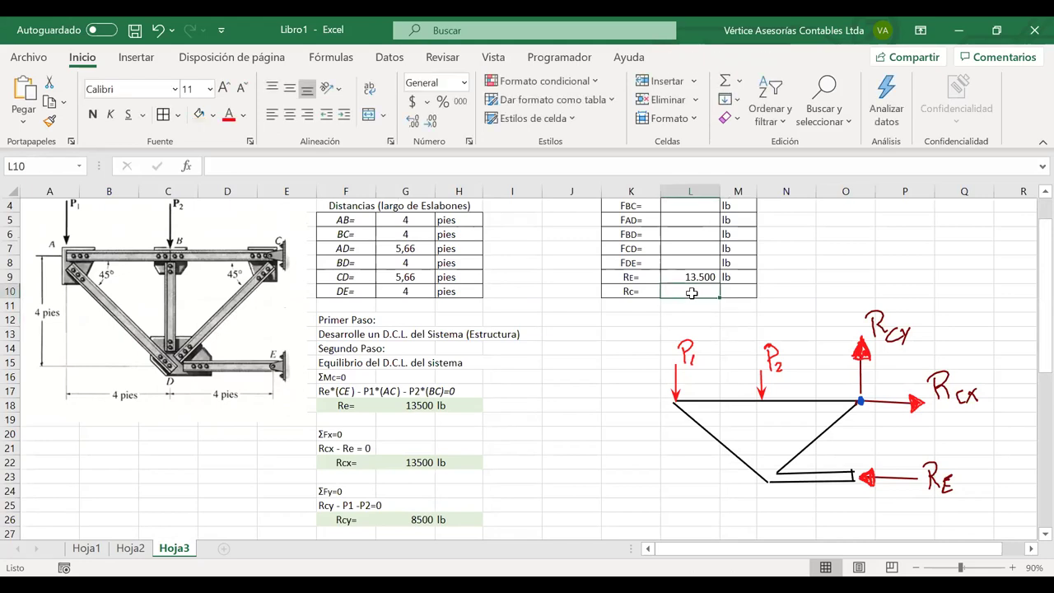
text(=)
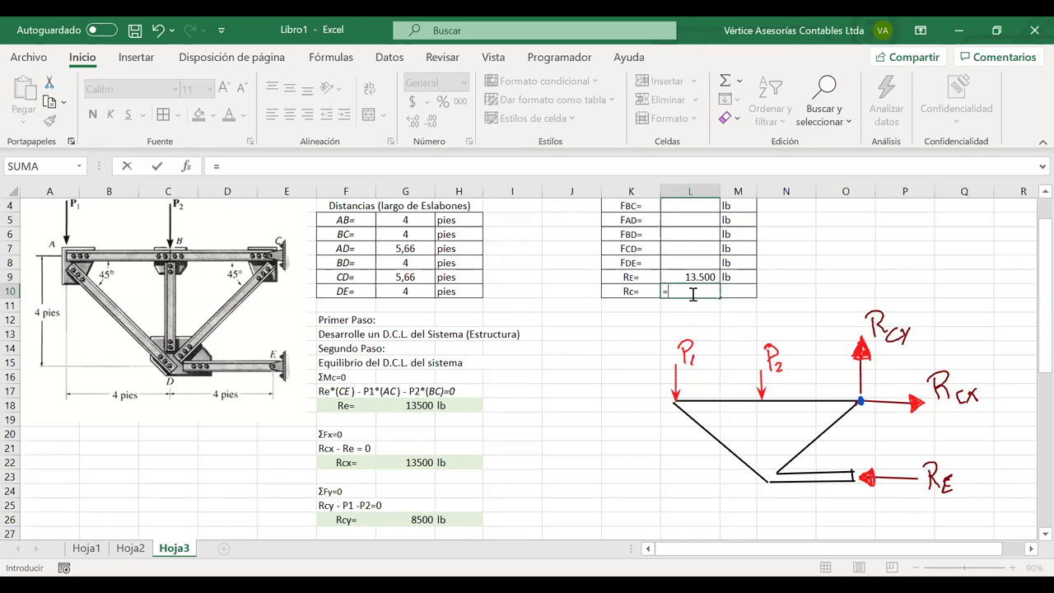
text(RAIZ)
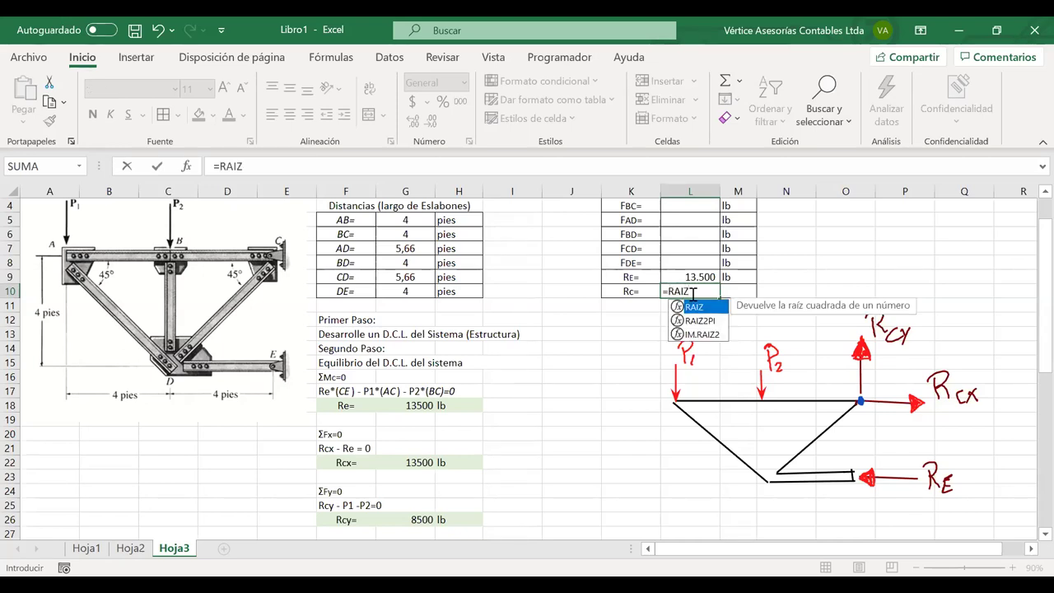
text(()
click(394, 463)
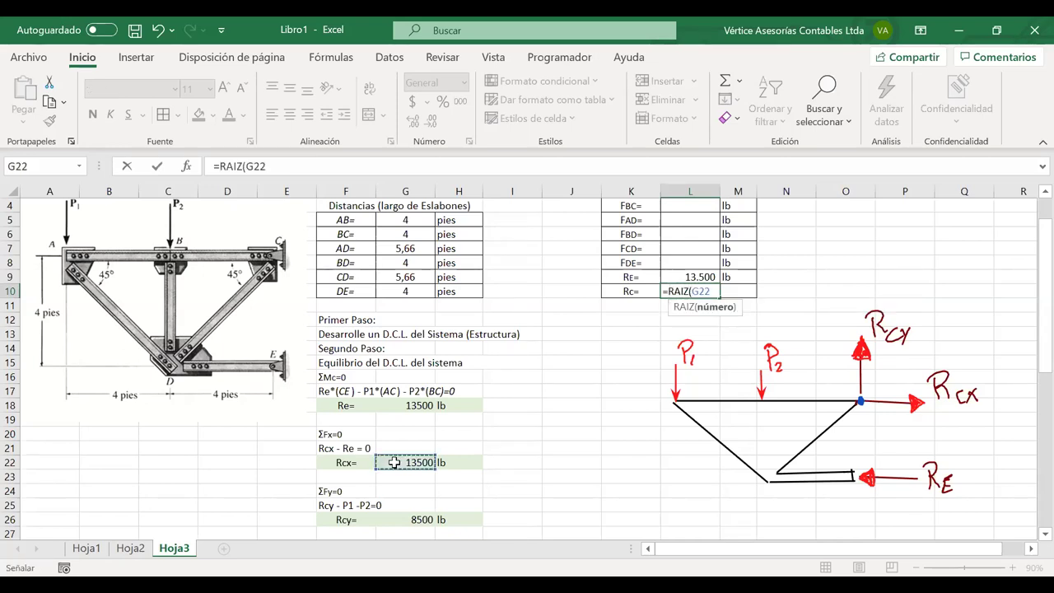
text(^2+)
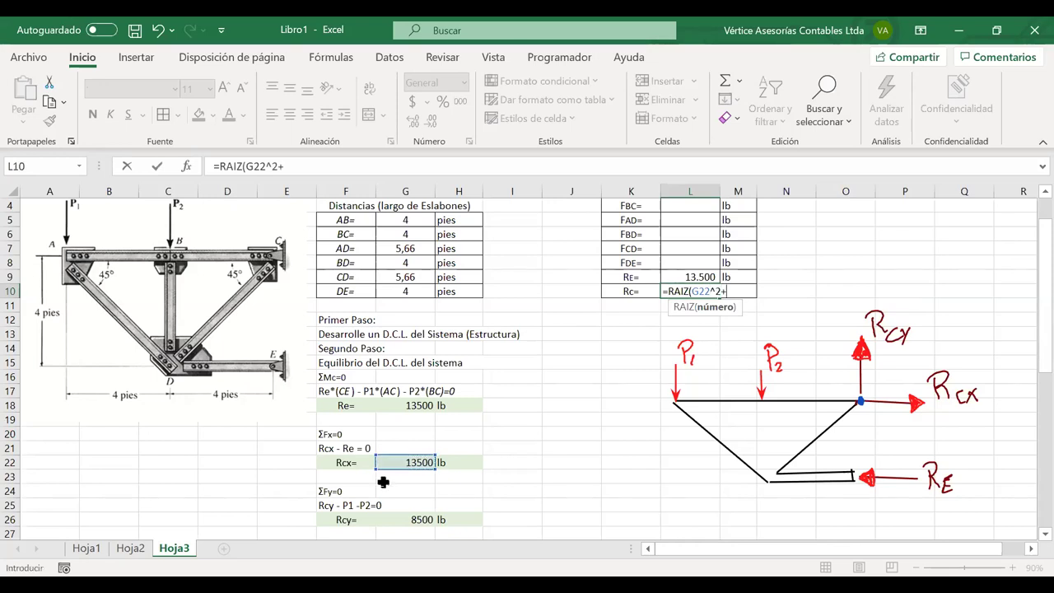
click(404, 522)
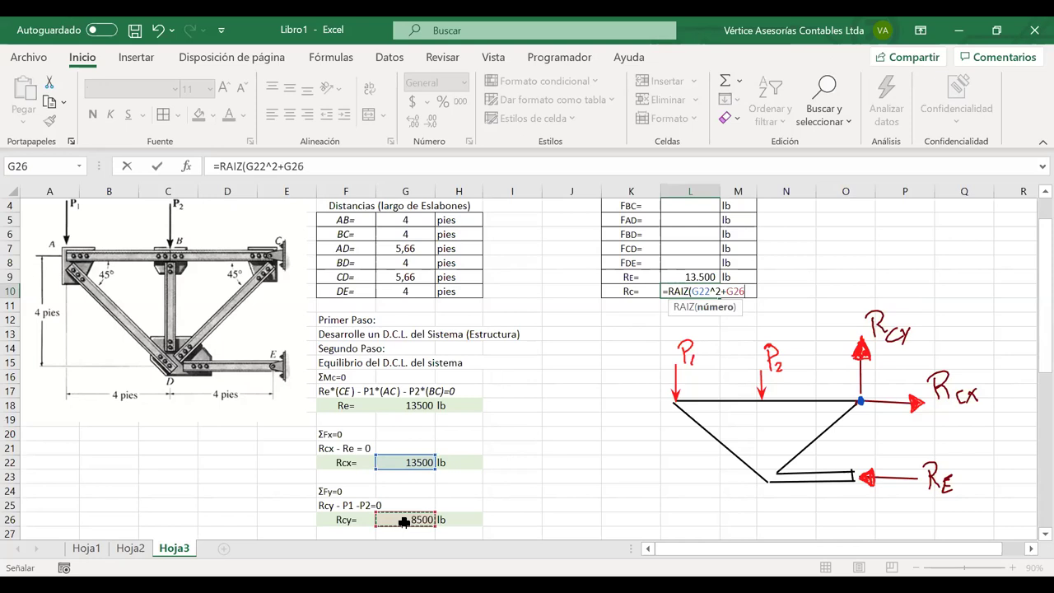
text(^2))
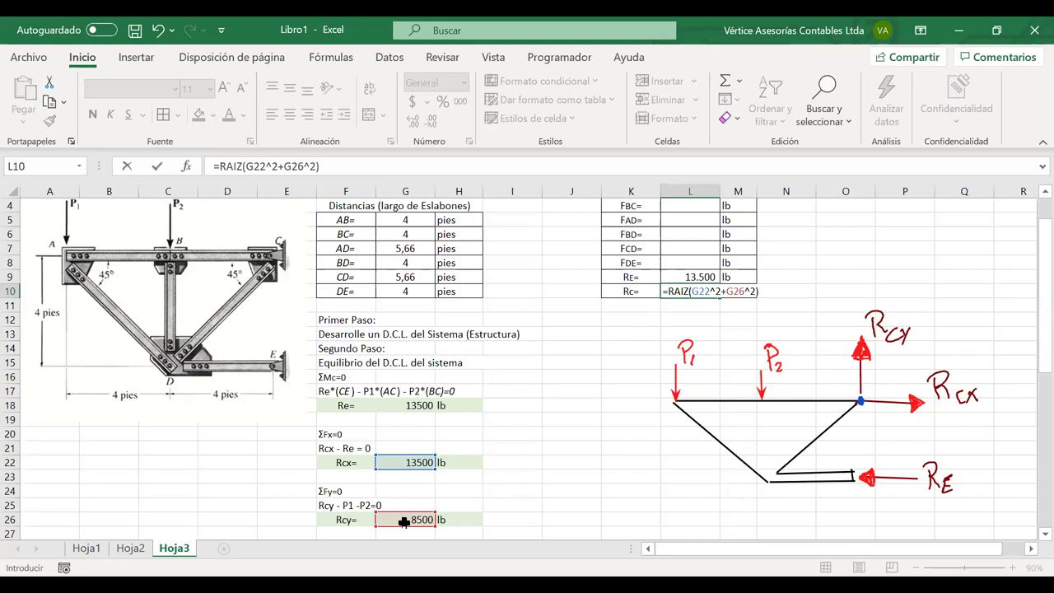
key(Return)
Copy the cell format of the RE result in L9 to the Rc result in L10.
click(674, 277)
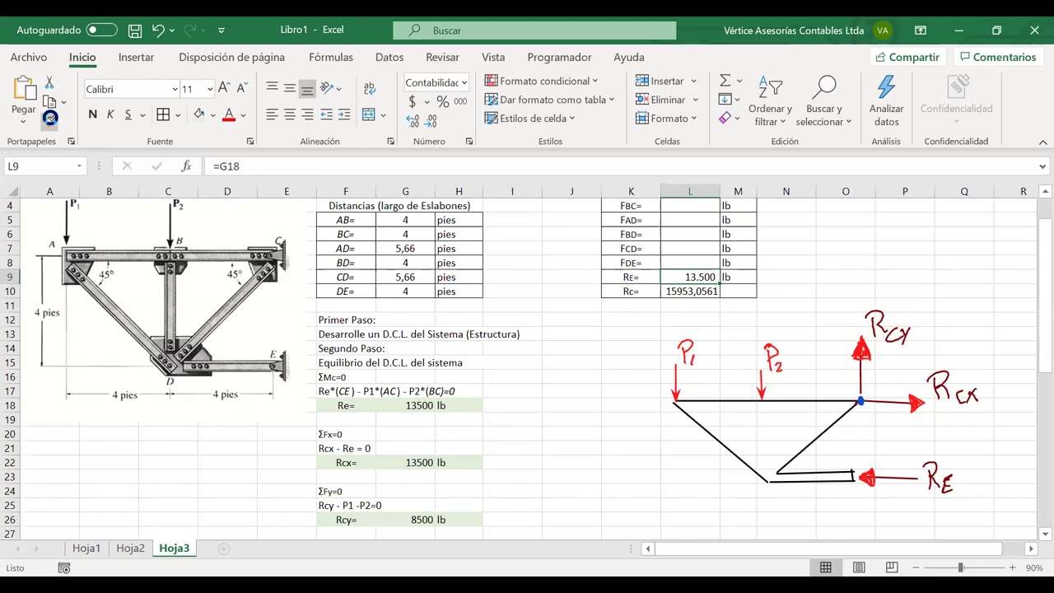
click(49, 118)
click(683, 292)
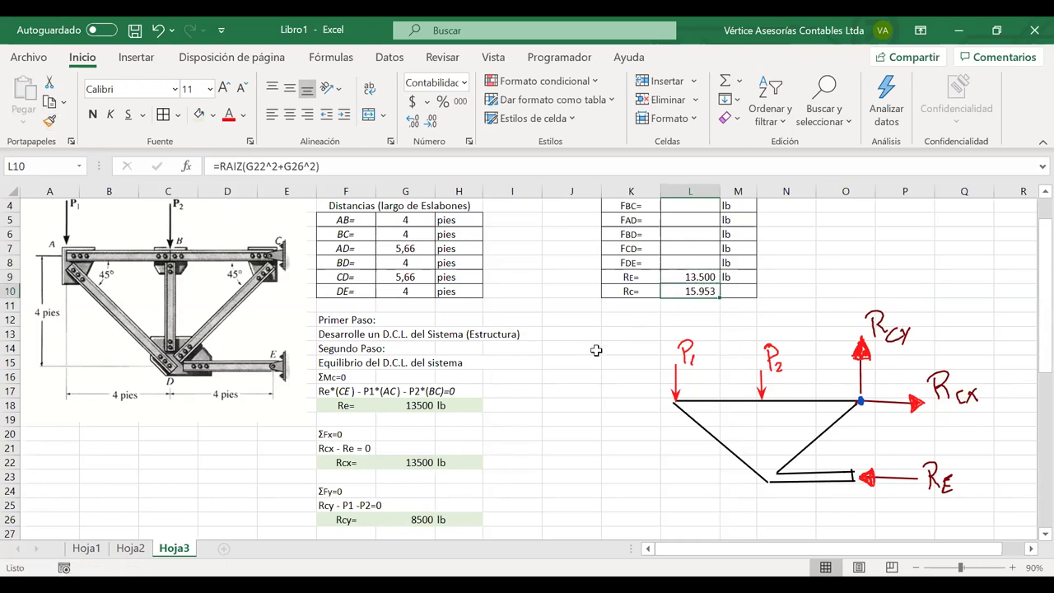
Show the values in the results table, L3:L10, with one decimal place.
scroll(596, 351, up, 1)
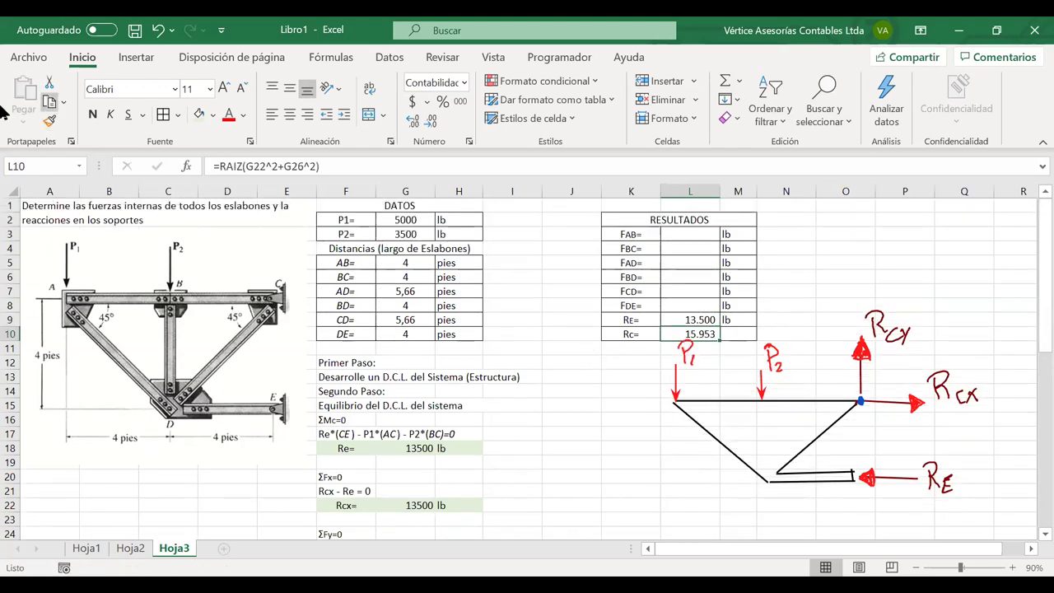
click(50, 120)
mouse_move(683, 234)
mouse_down()
mouse_move(694, 328)
mouse_move(712, 335)
mouse_move(700, 322)
mouse_move(691, 233)
mouse_up()
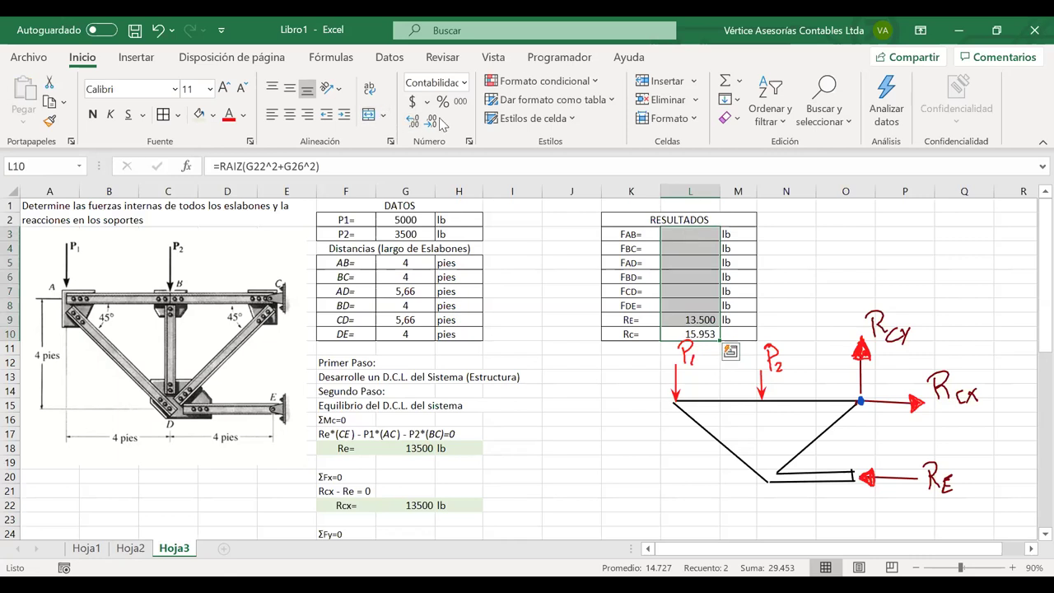
click(417, 122)
click(646, 402)
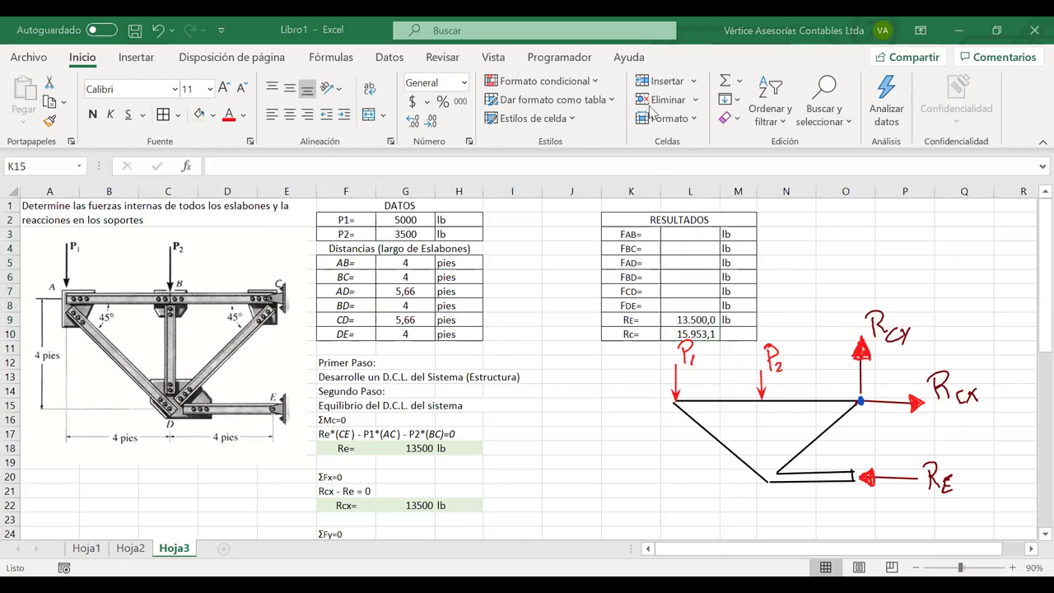
Erase the hand-drawn free-body diagram overlaid on the sheet and select cell J14.
key(e)
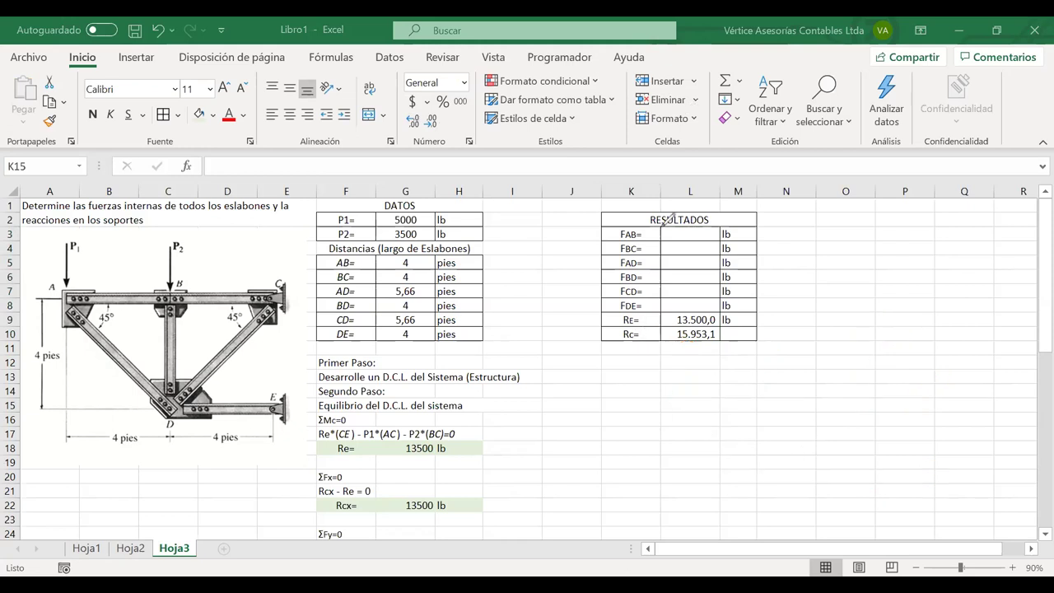
click(576, 378)
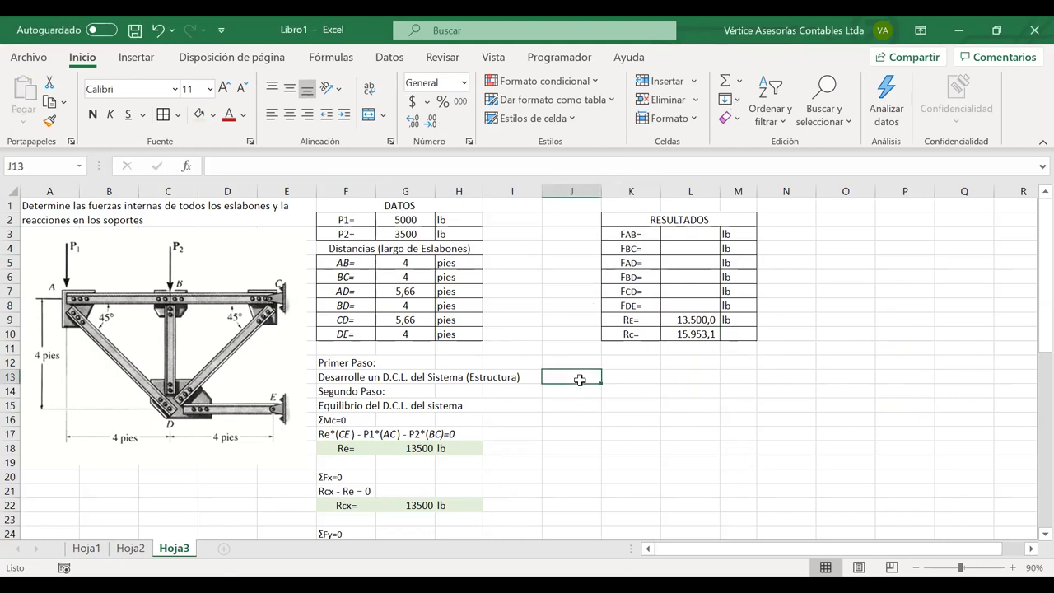
key(Down)
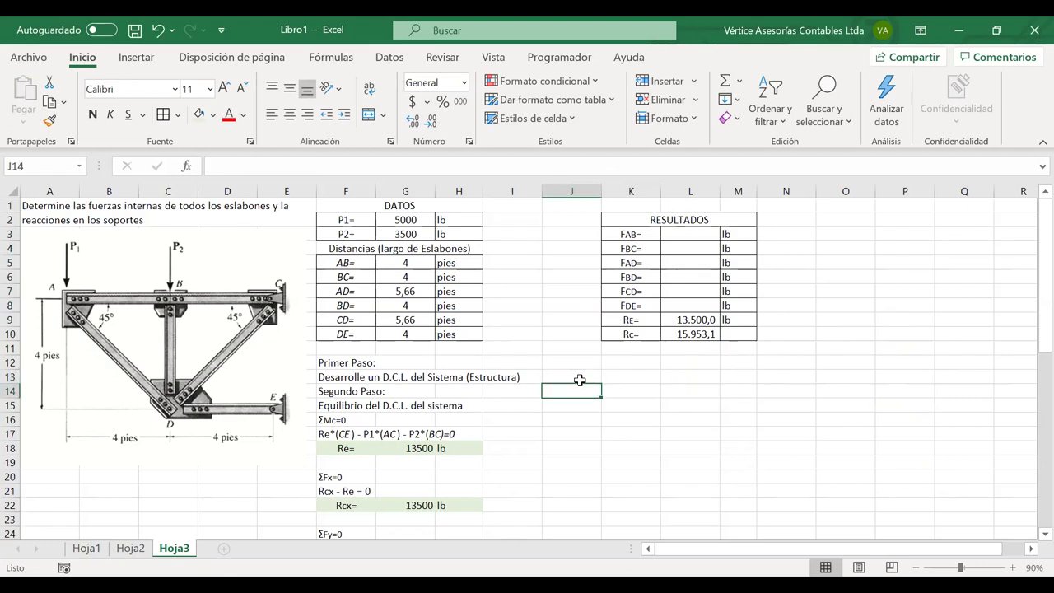
text(Ttf)
key(BackSpace)
text(e)
key(Return)
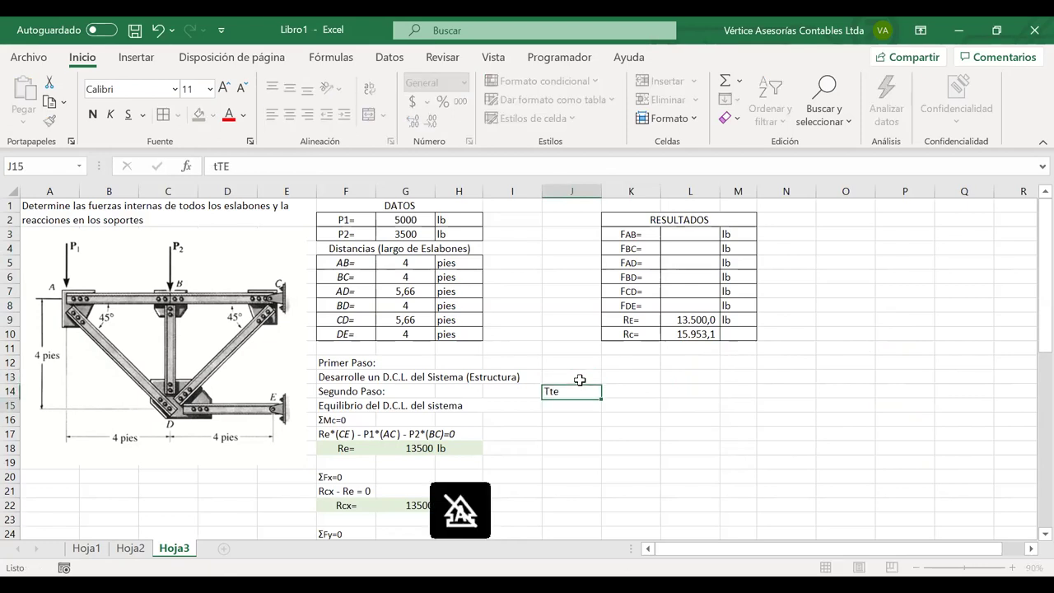
key(Up)
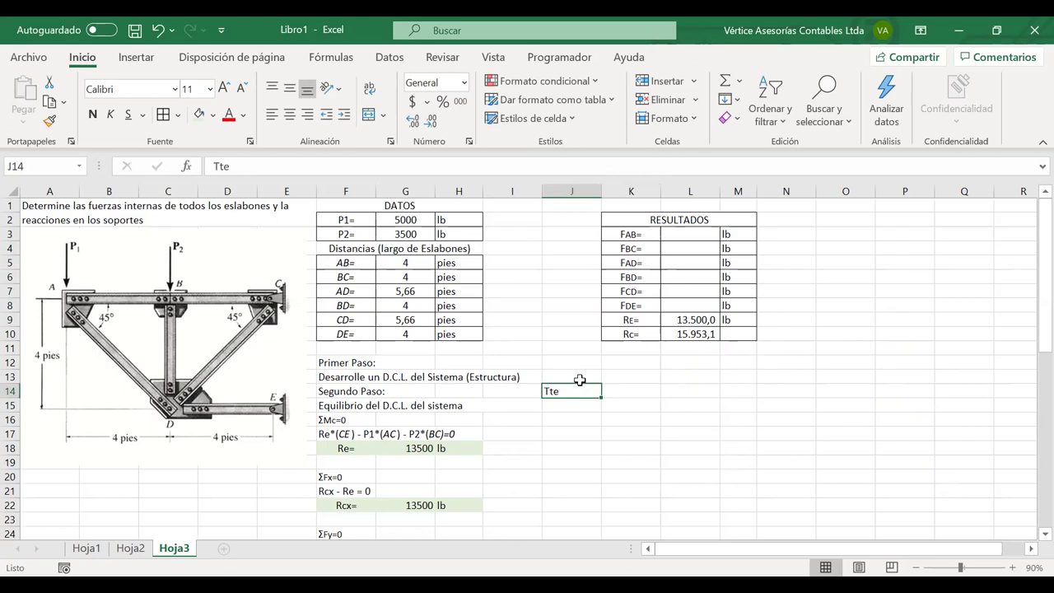
key(BackSpace)
Enter the heading "Tercer Paso:" in J14.
text(Tercer Paso)
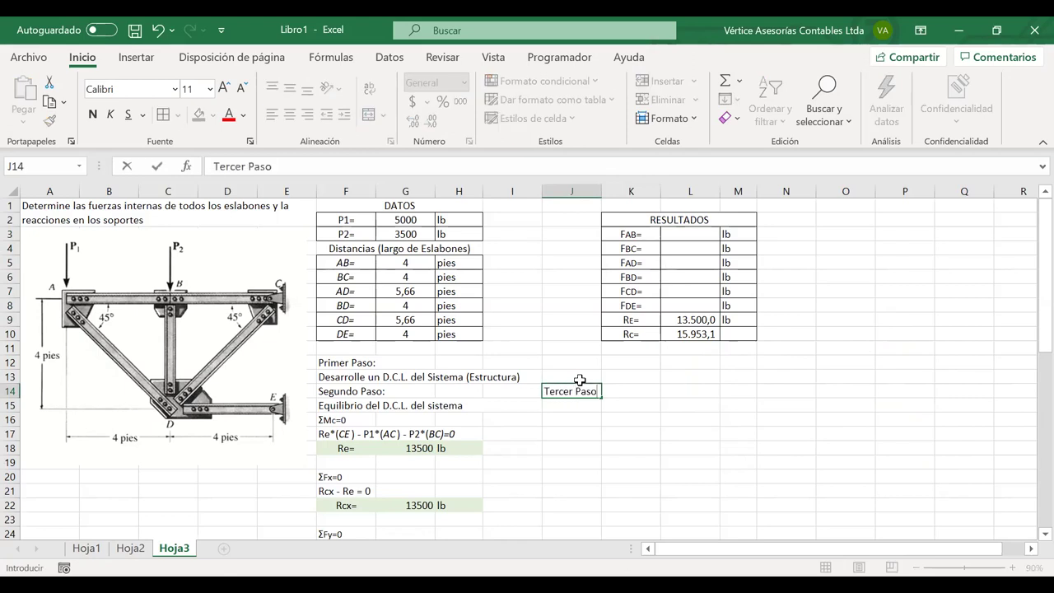
text(:)
key(Return)
Enter the step description "Selección de Nodo y Equilibrio nodal" in J15.
text(Selle)
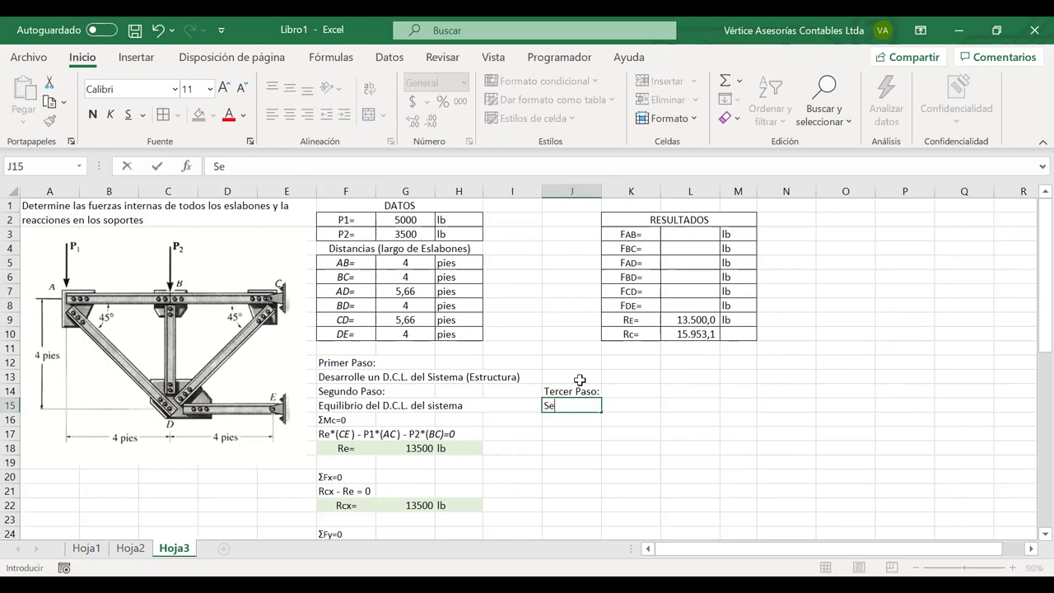
key(BackSpace)
key(BackSpace)
text(ección de N)
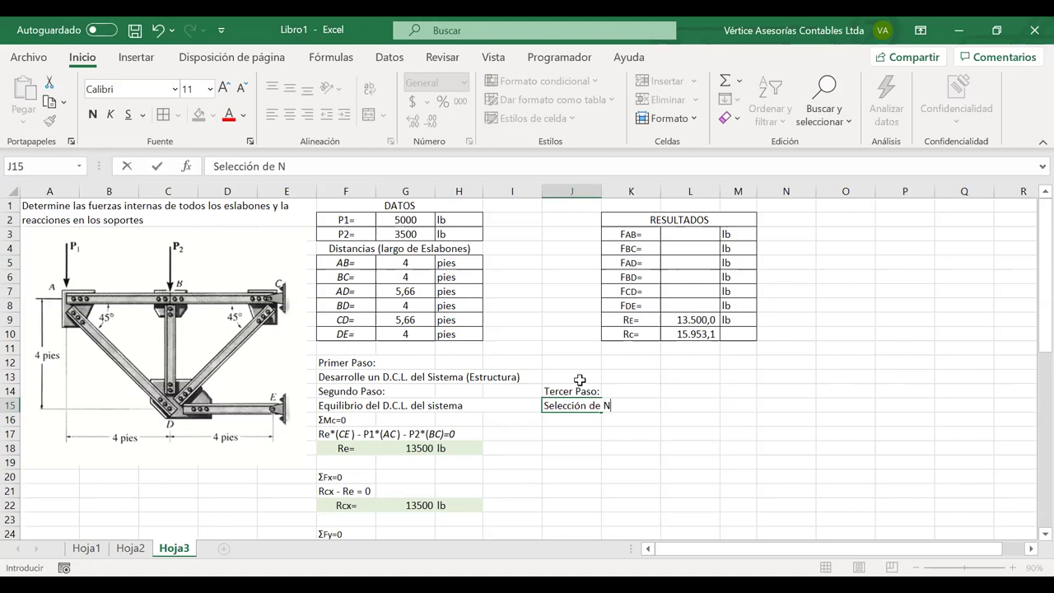
text(odo)
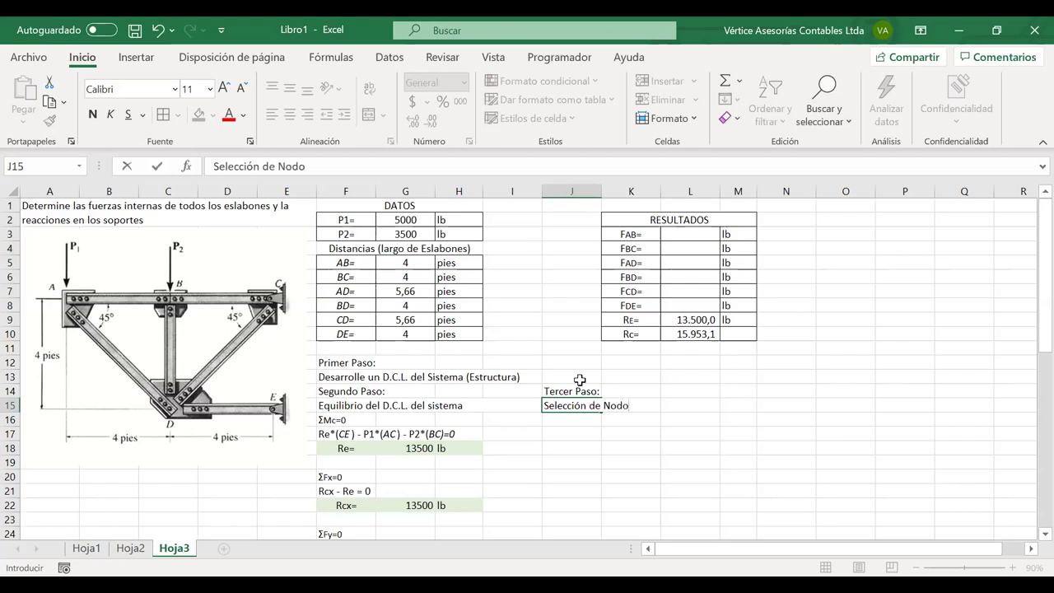
text( y Equilibrio)
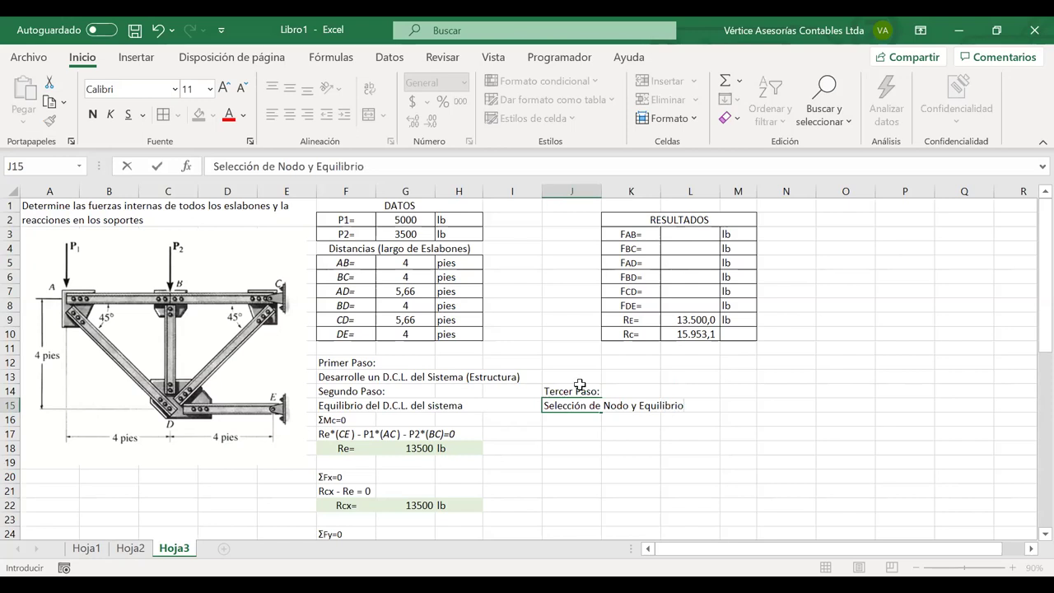
text( npodal)
key(BackSpace)
key(BackSpace)
key(BackSpace)
key(BackSpace)
text(odal)
key(Return)
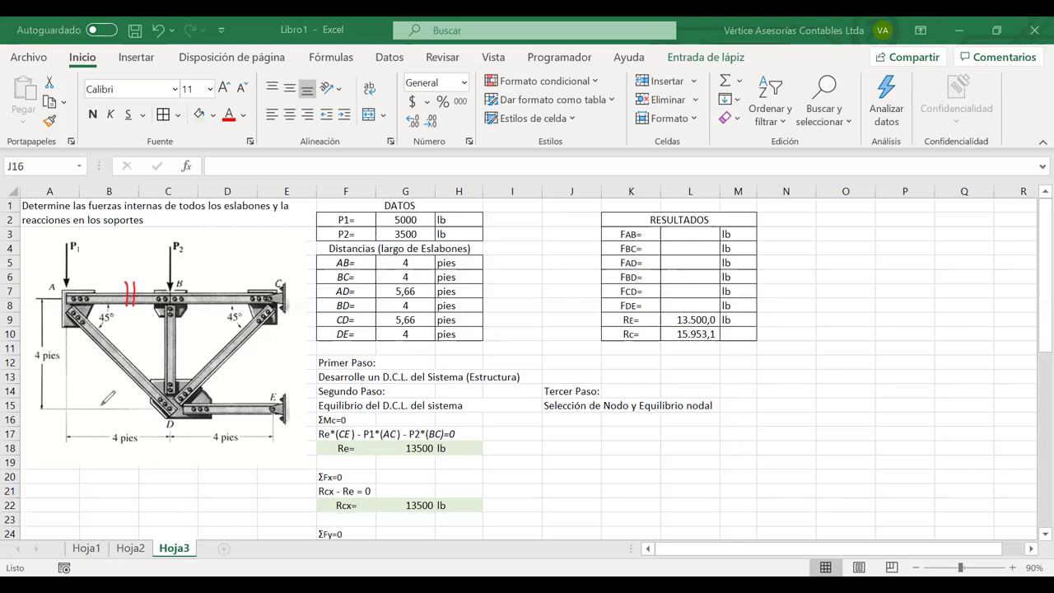
Mark links AD, BD, BC, CD and DE of the truss figure with short red pen strokes across each.
drag(125, 339, 113, 372)
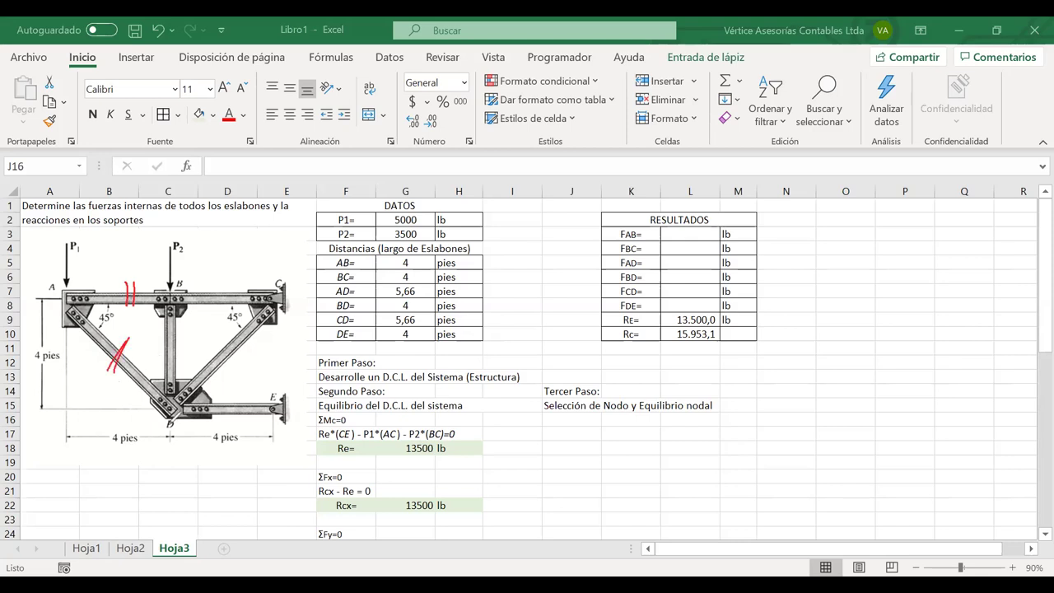
drag(157, 339, 185, 336)
drag(159, 348, 183, 344)
drag(217, 283, 223, 312)
mouse_move(234, 342)
mouse_down()
mouse_move(218, 366)
mouse_move(222, 352)
mouse_up()
drag(236, 395, 236, 422)
drag(244, 396, 243, 421)
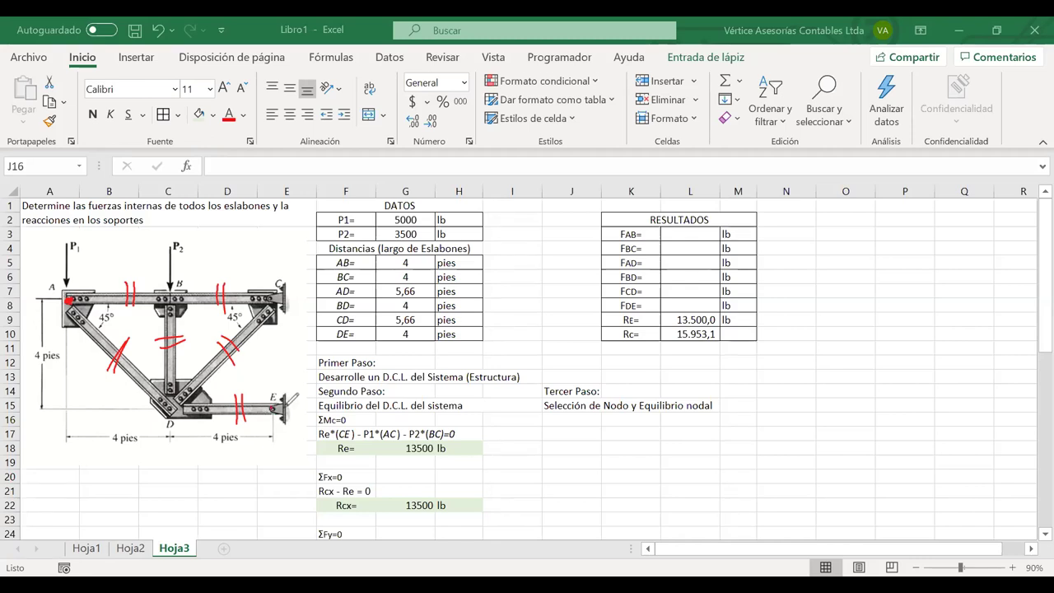
Circle the support at E in the truss figure in red pen and undo the circle.
drag(287, 387, 280, 389)
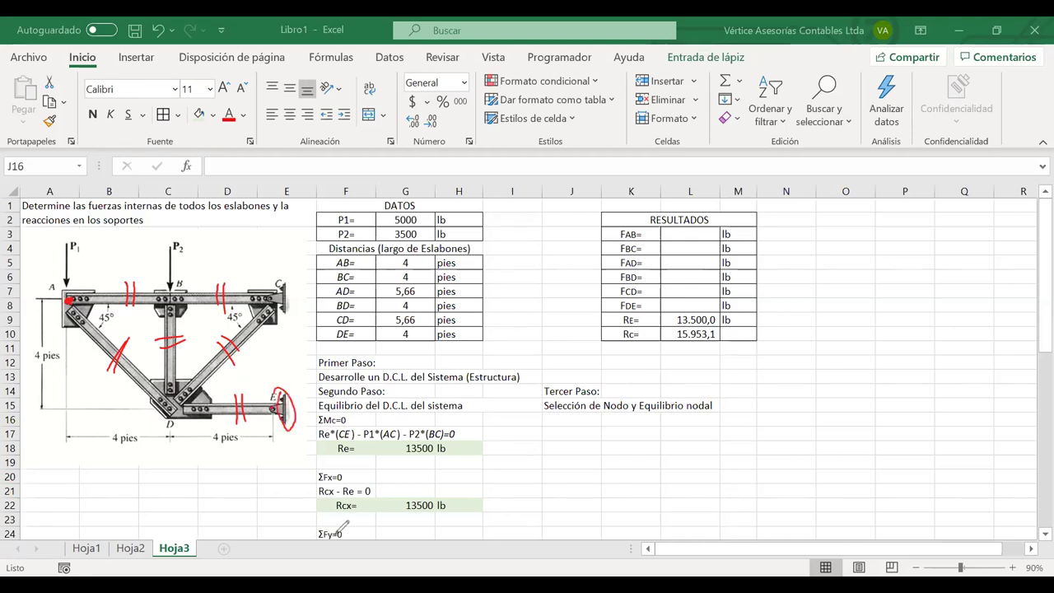
click(280, 390)
mouse_move(252, 379)
mouse_down()
mouse_move(279, 372)
mouse_move(295, 384)
mouse_up()
key(ctrl+z)
Handwrite the title "Nodo E" in red pen in the empty area below and beside the results table.
drag(800, 356, 796, 387)
drag(798, 346, 815, 348)
drag(831, 365, 843, 382)
drag(853, 369, 906, 381)
drag(890, 356, 905, 354)
mouse_move(890, 370)
mouse_down()
mouse_move(902, 370)
mouse_move(904, 344)
mouse_up()
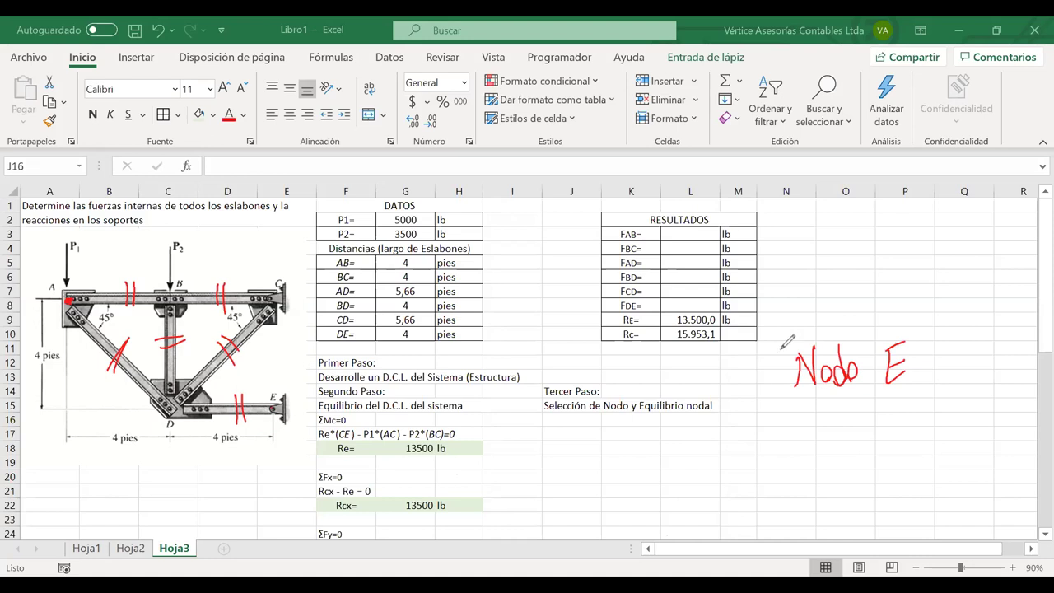
Sketch node E under its title as a black dot, with a red horizontal line for link DE reaching it from the left.
mouse_move(840, 451)
mouse_down()
mouse_move(837, 459)
mouse_move(841, 453)
mouse_up()
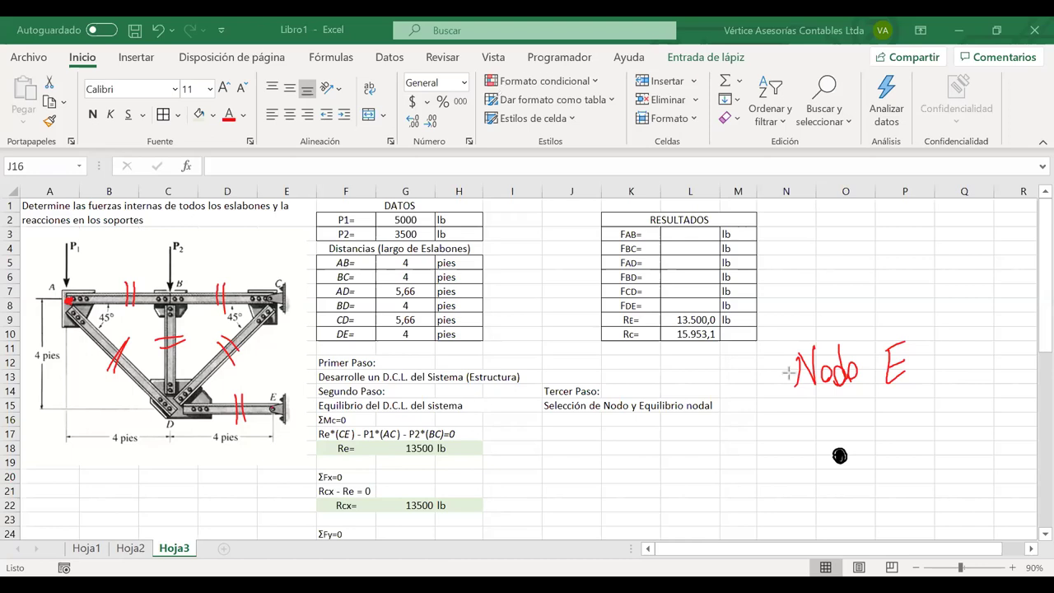
drag(735, 458, 827, 457)
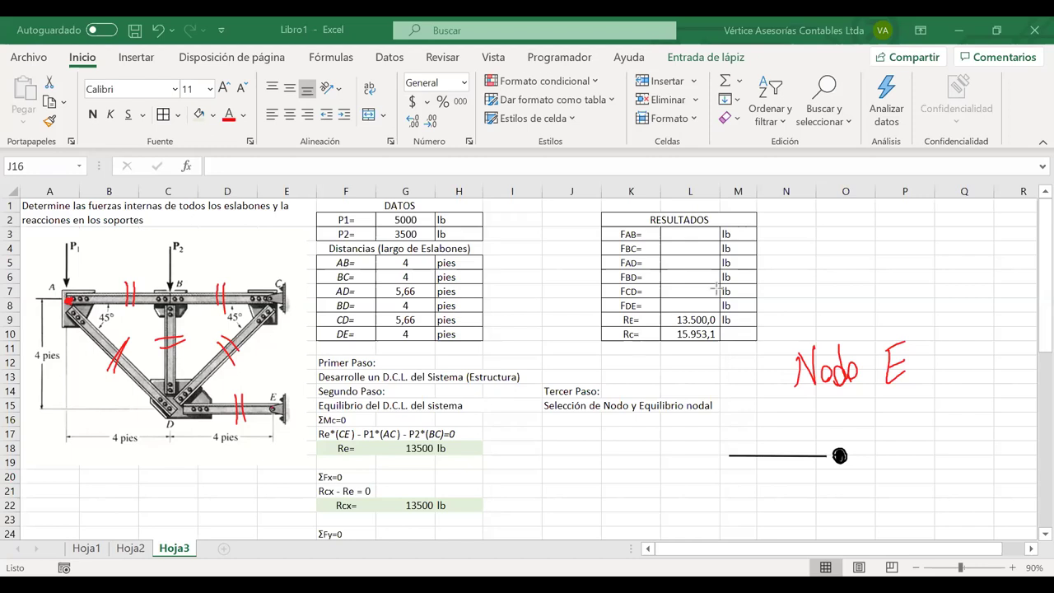
drag(829, 421, 826, 452)
drag(752, 464, 824, 455)
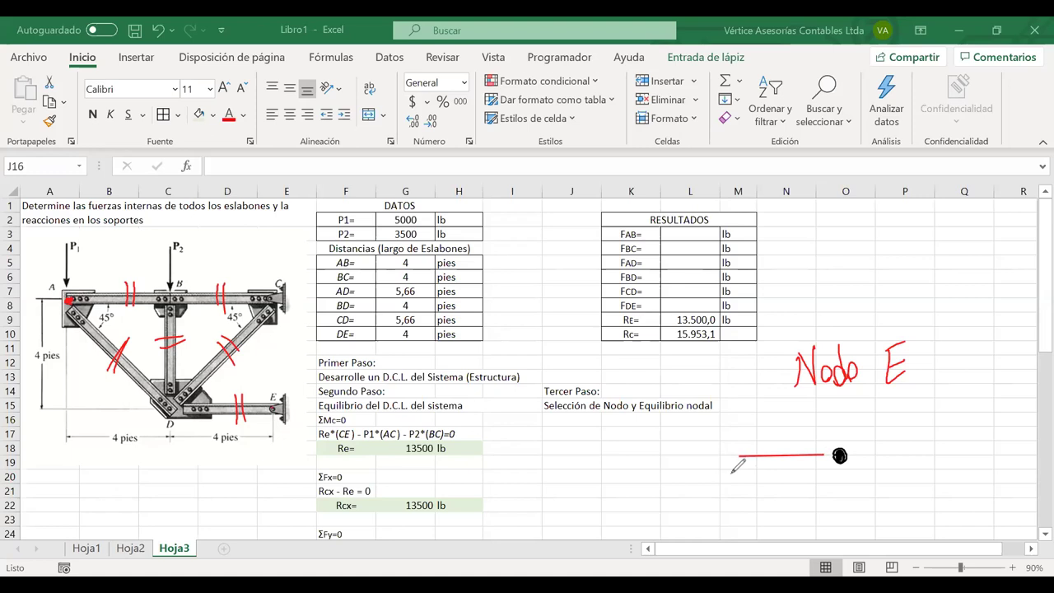
Label the link line in the node E sketch "F" with subscript "DE" in red pen.
mouse_move(731, 486)
mouse_down()
mouse_move(727, 476)
mouse_move(735, 486)
mouse_move(745, 476)
mouse_move(723, 496)
mouse_move(734, 469)
mouse_up()
key(ctrl+z)
key(ctrl+z)
key(ctrl+z)
mouse_move(722, 483)
mouse_down()
mouse_move(739, 494)
mouse_move(755, 487)
mouse_up()
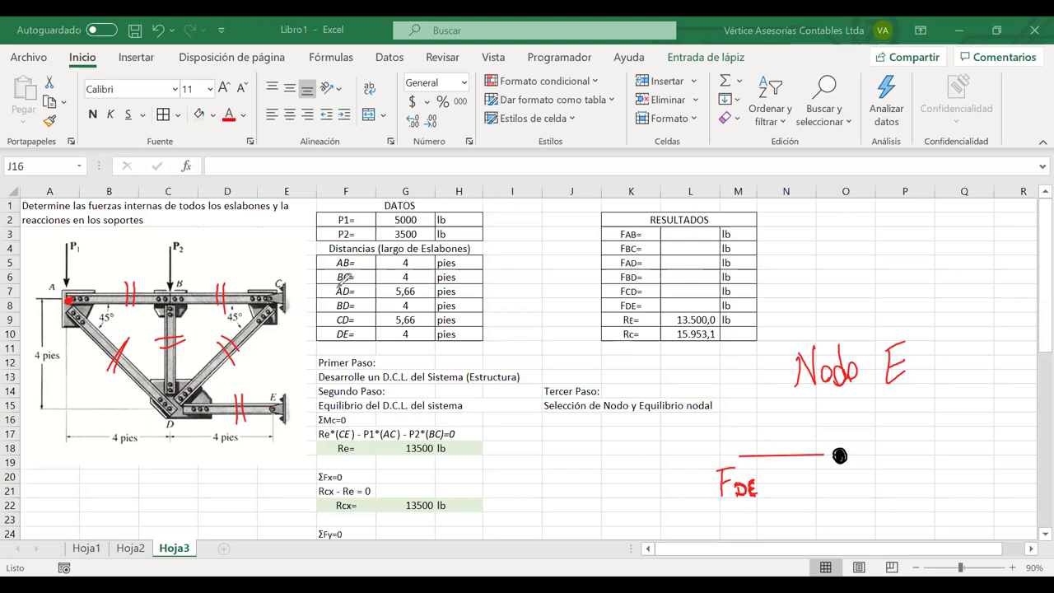
drag(335, 286, 353, 285)
key(ctrl+z)
Go to the system's free-body diagram around row 40 and remove the red link marks left over it.
scroll(1041, 355, down, 4)
drag(1041, 368, 1042, 424)
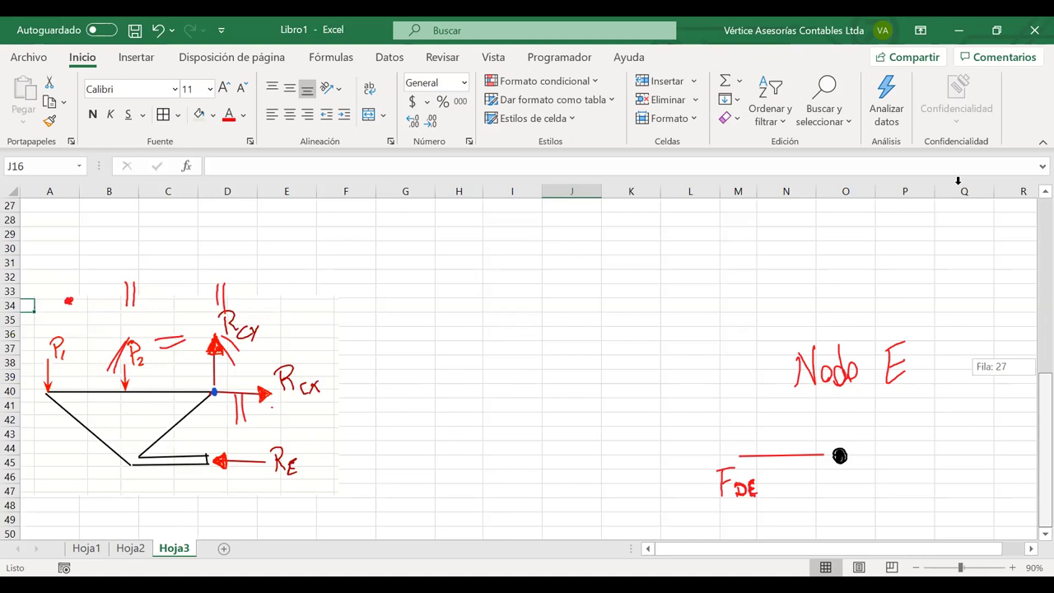
key(ctrl+z)
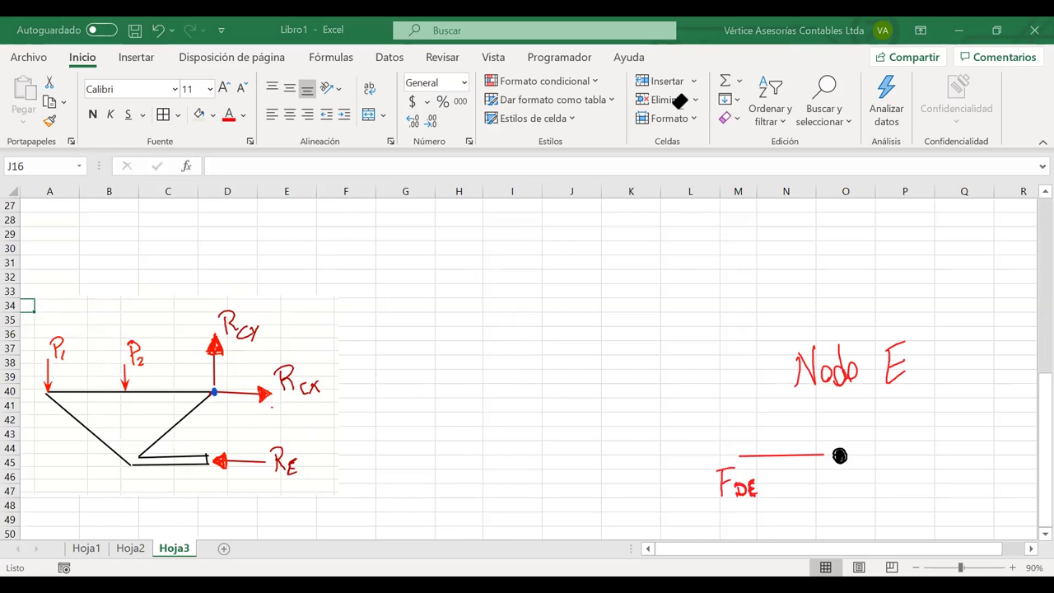
Complete the node E sketch with a reaction arrow labelled "RE" pointing at the node and an arrowhead directing FDE toward it.
drag(216, 443, 299, 426)
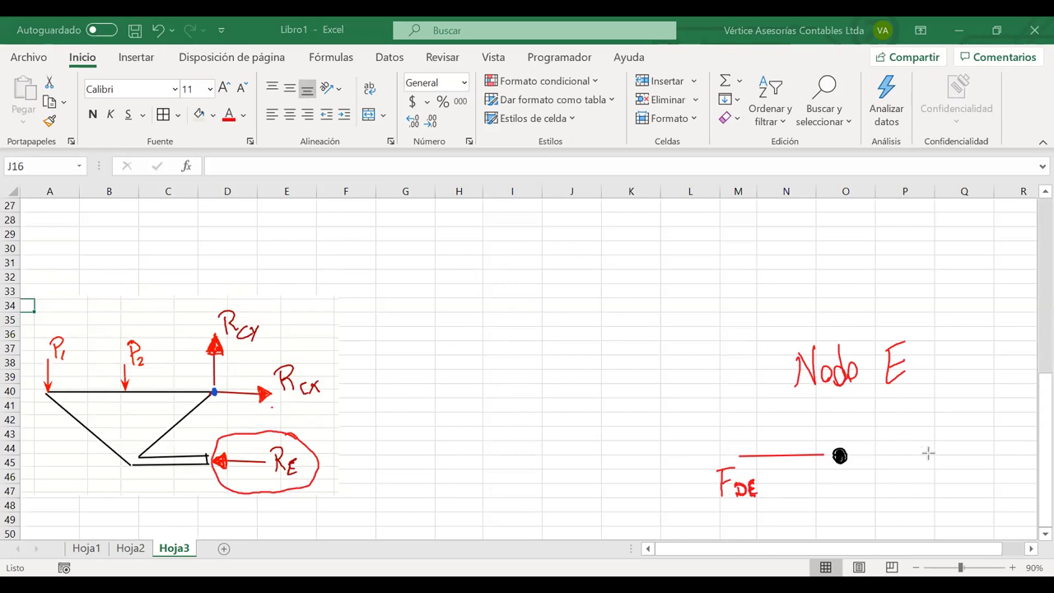
drag(928, 456, 852, 455)
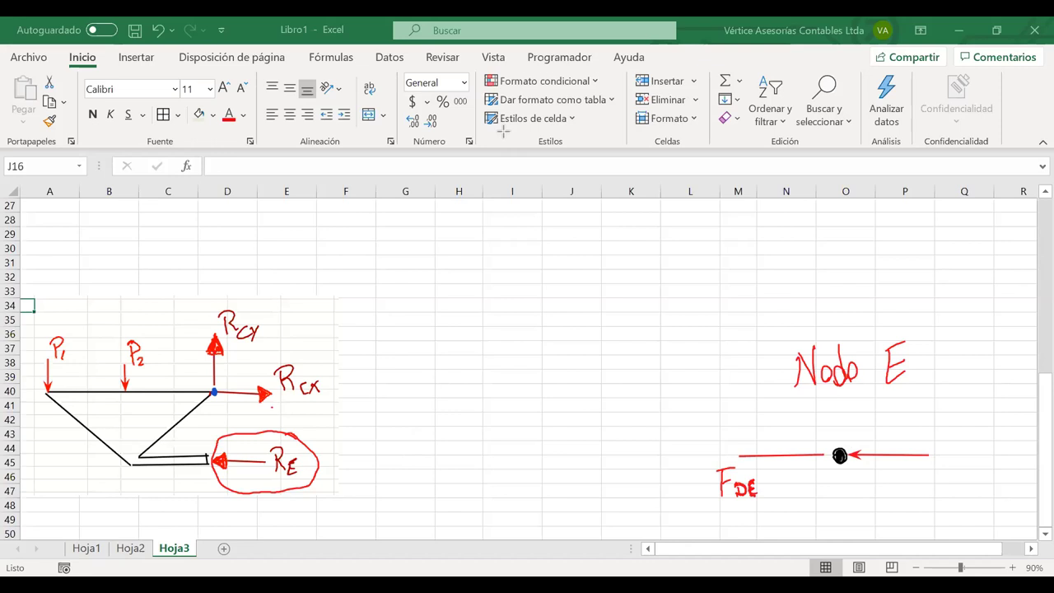
mouse_move(939, 430)
mouse_down()
mouse_move(944, 468)
mouse_move(979, 471)
mouse_up()
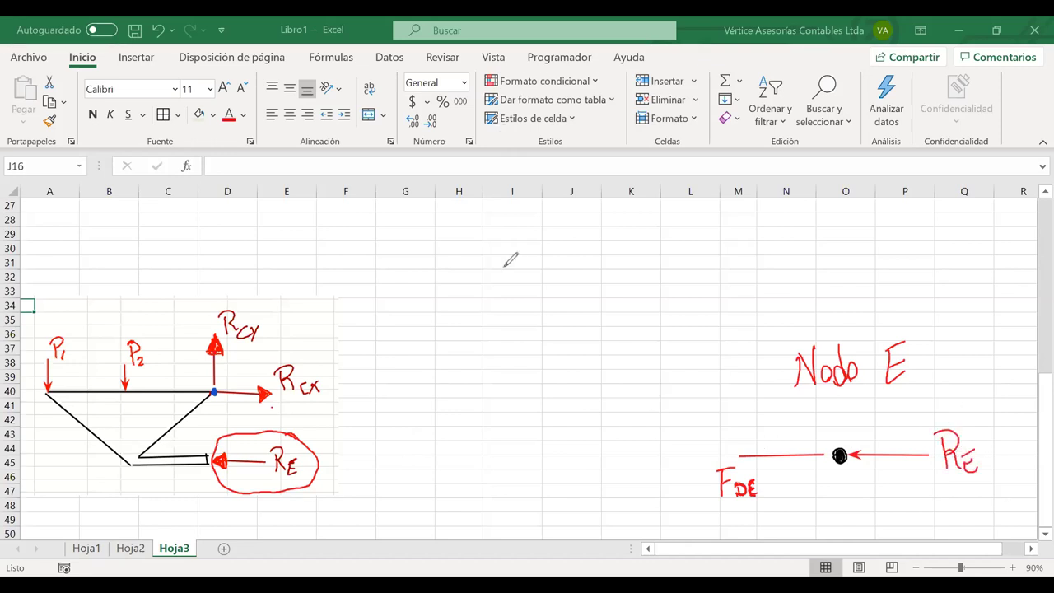
drag(306, 431, 318, 462)
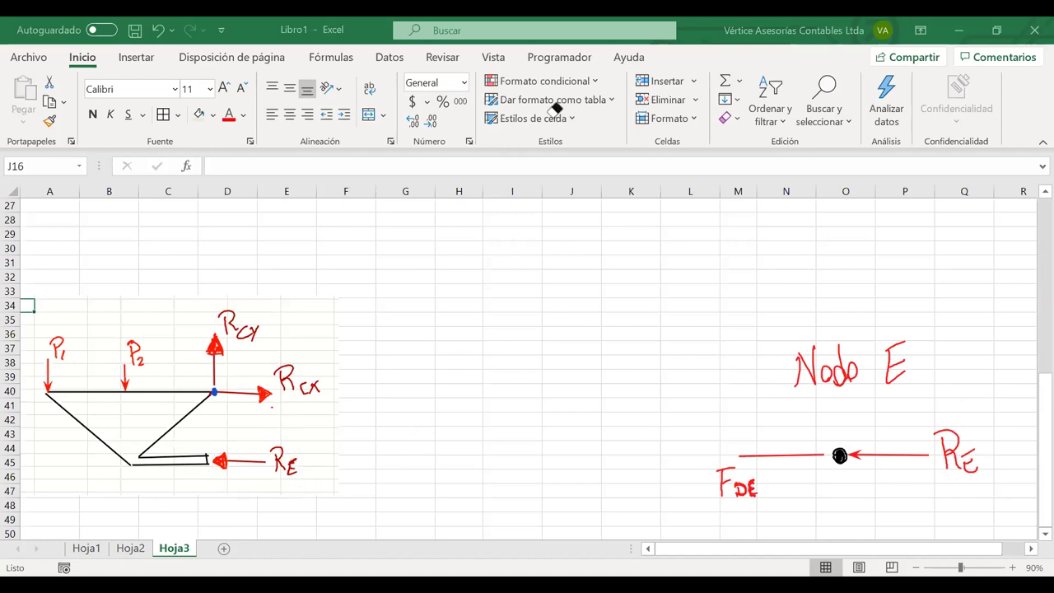
scroll(1041, 347, up, 8)
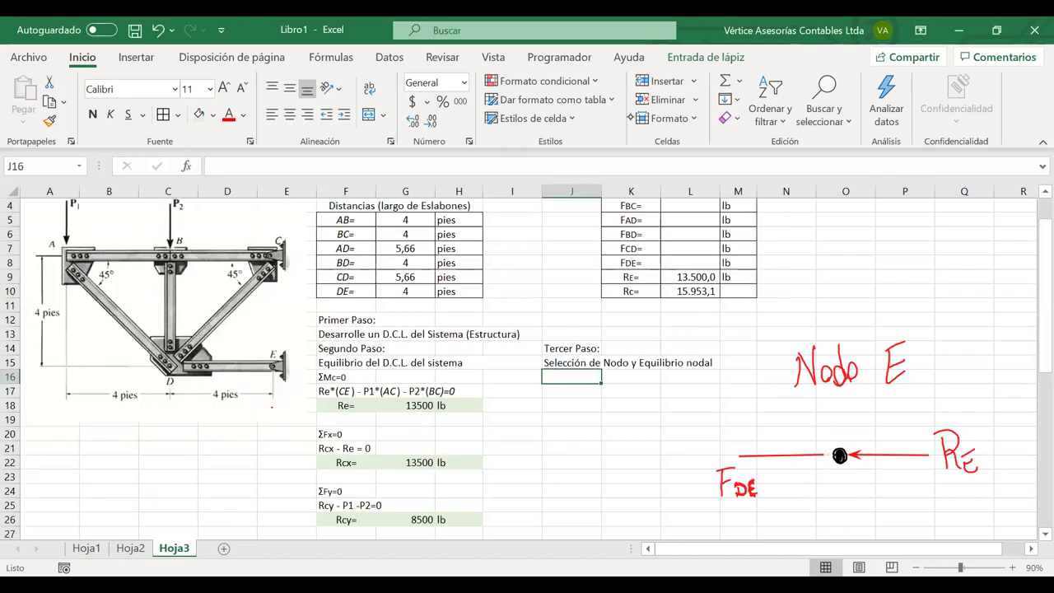
drag(845, 439, 841, 458)
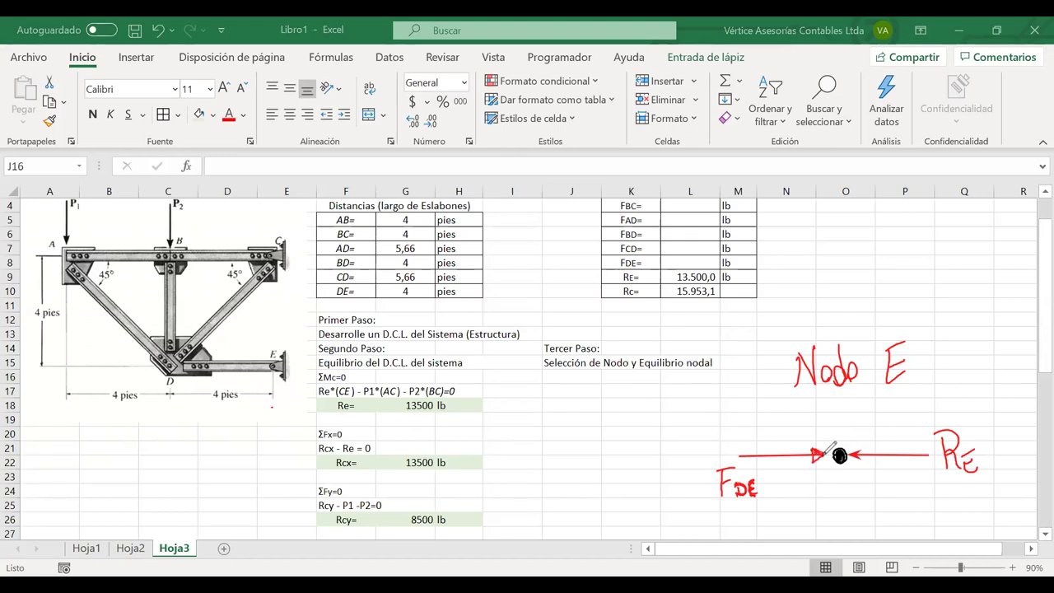
Enter the equilibrium condition "ΣFy=0" in J16, inserting the Σ from the recently used symbols.
click(570, 380)
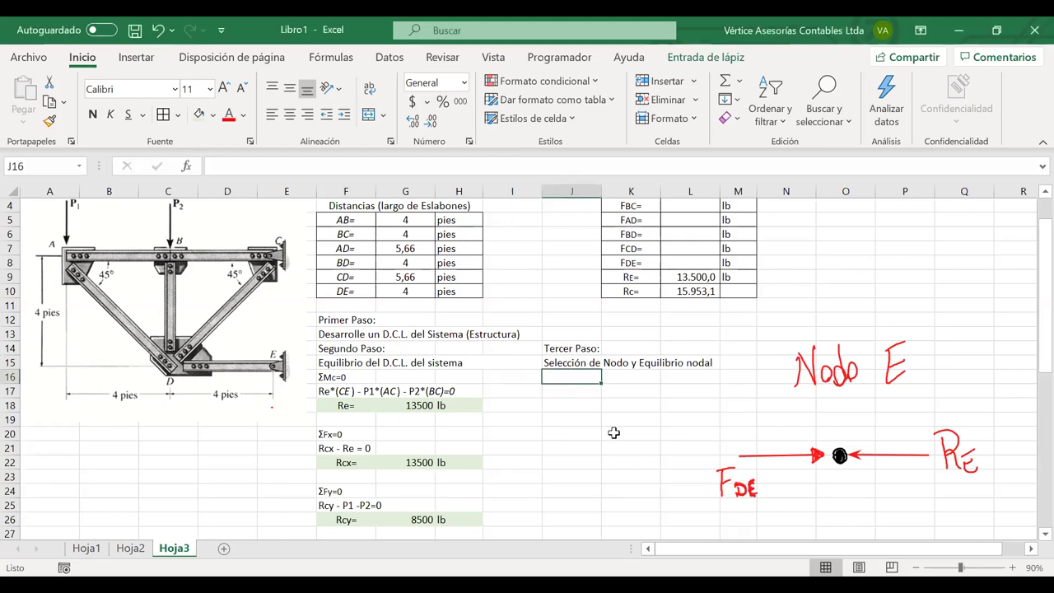
click(138, 60)
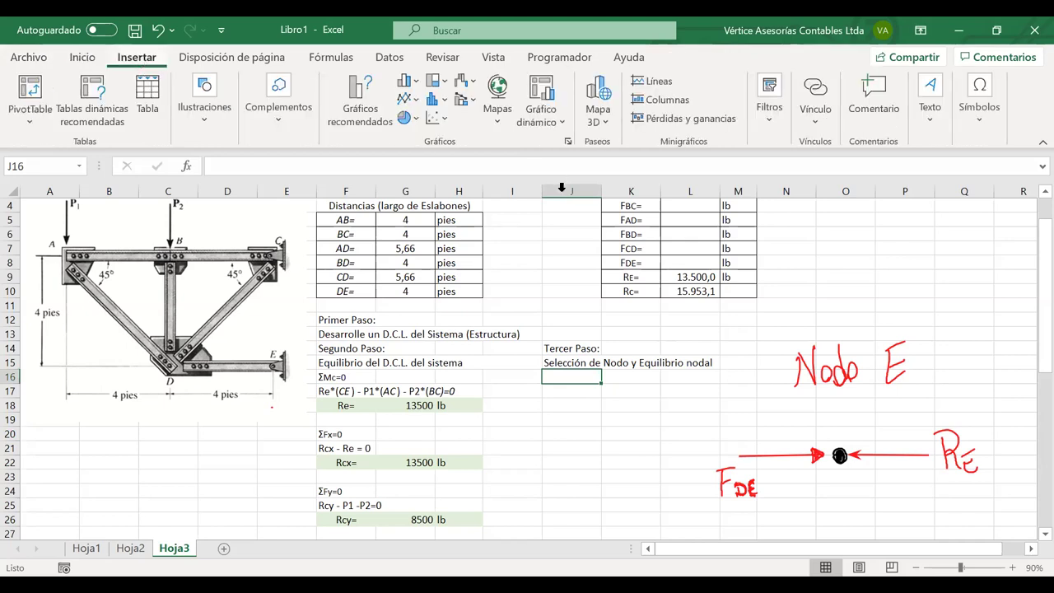
click(991, 105)
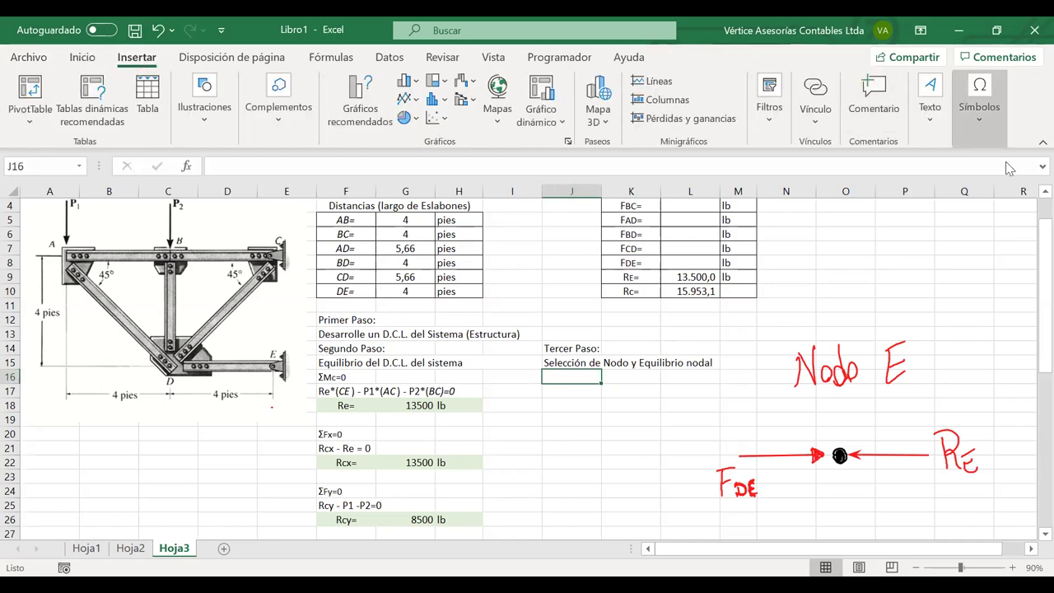
click(1011, 169)
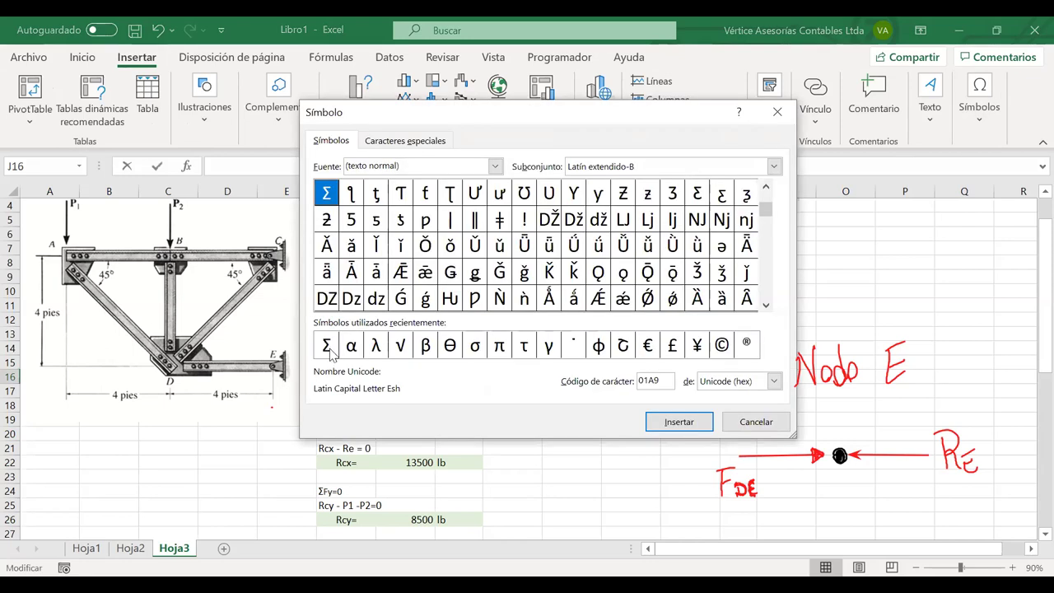
click(333, 349)
click(690, 426)
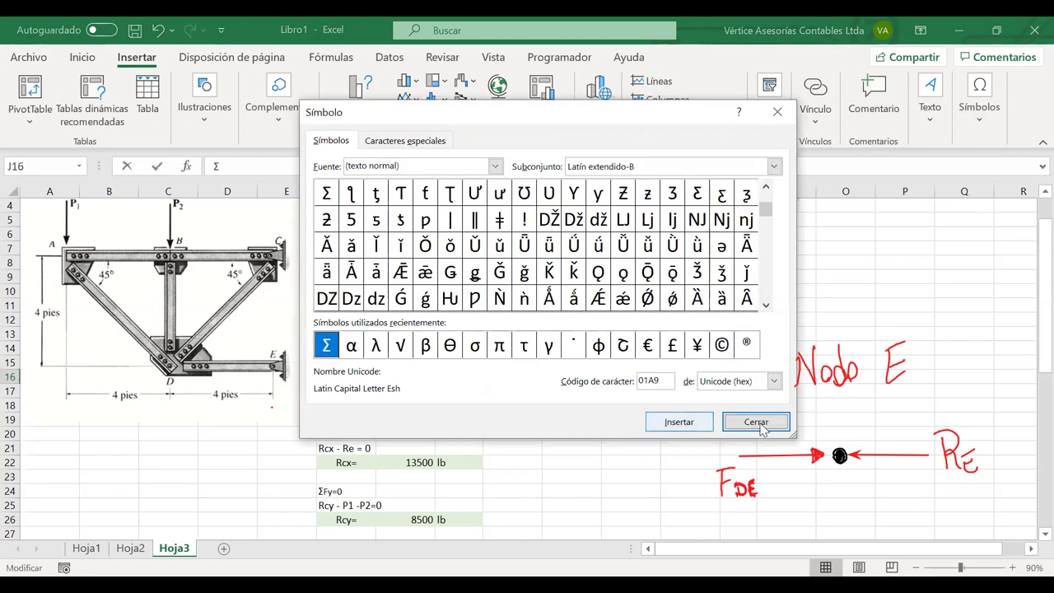
click(755, 423)
text(F)
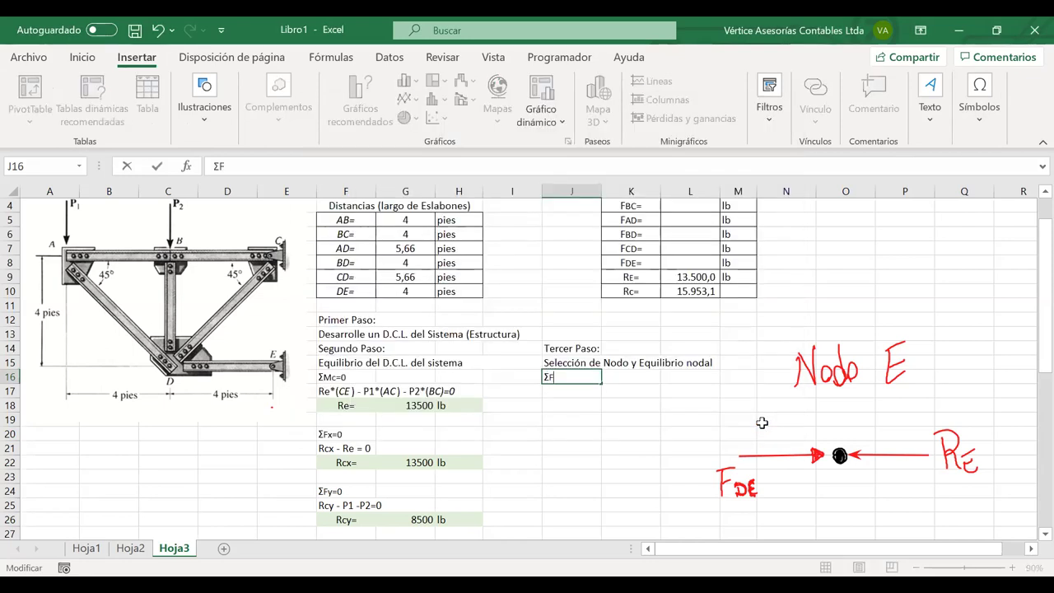
text(y=)
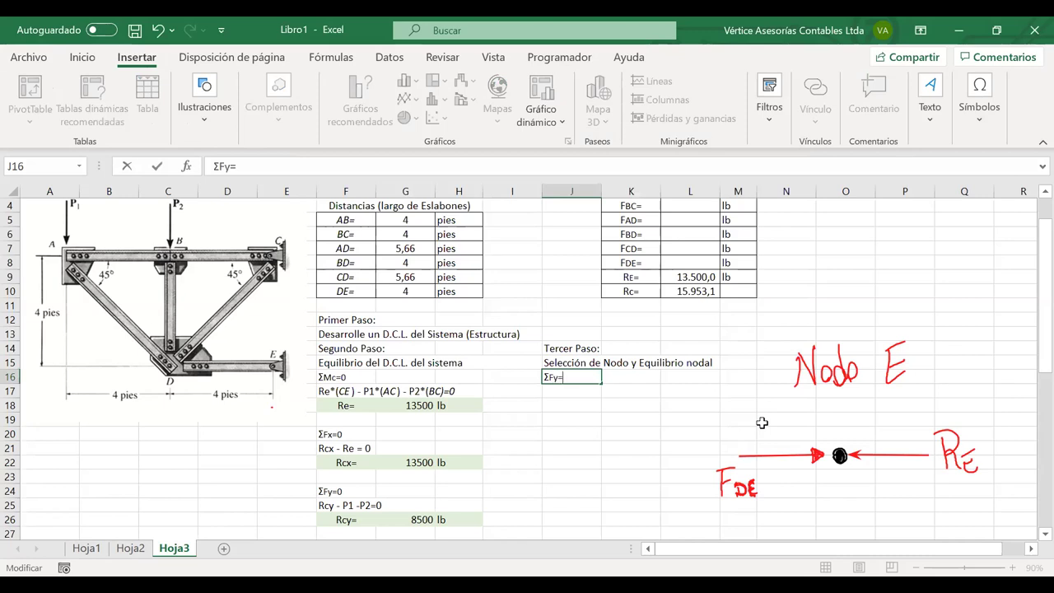
text(0)
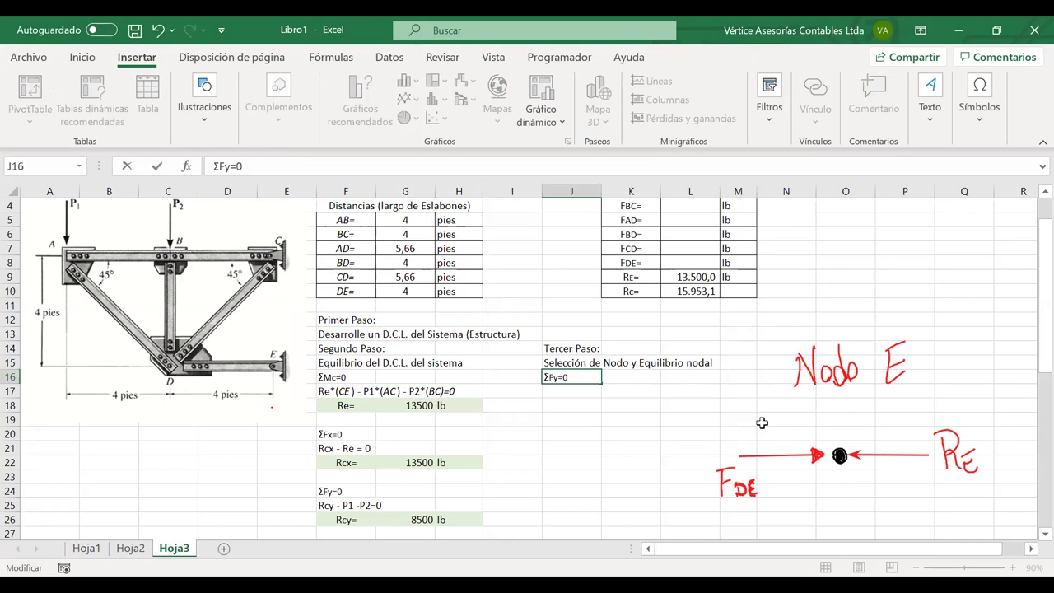
Correct the equilibrium condition in J16 to "ΣFx=0".
shift+click(558, 399)
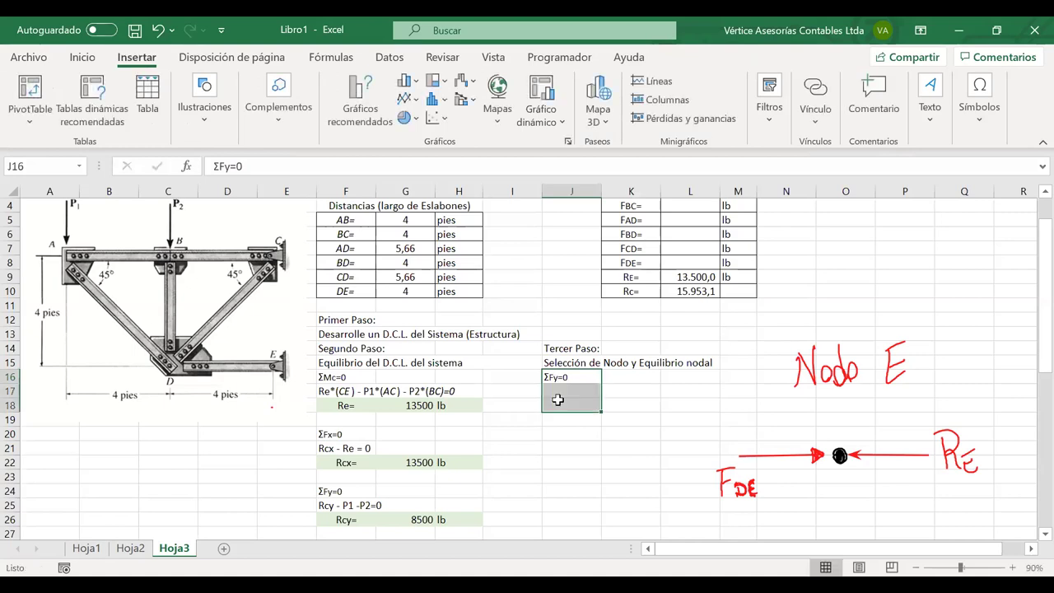
key(Up)
key(Down)
key(F2)
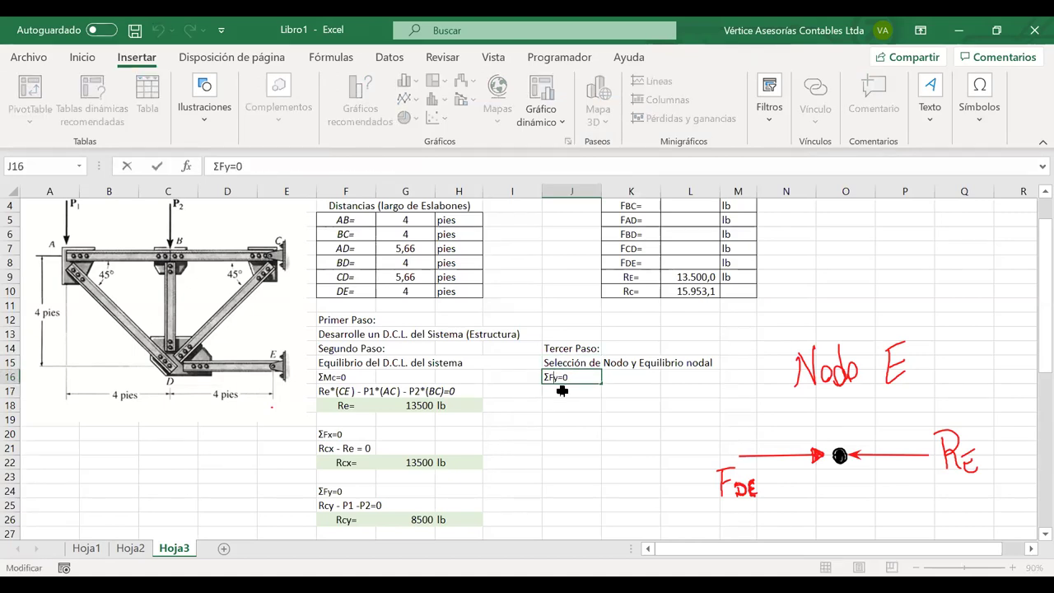
text(x)
key(Delete)
key(Return)
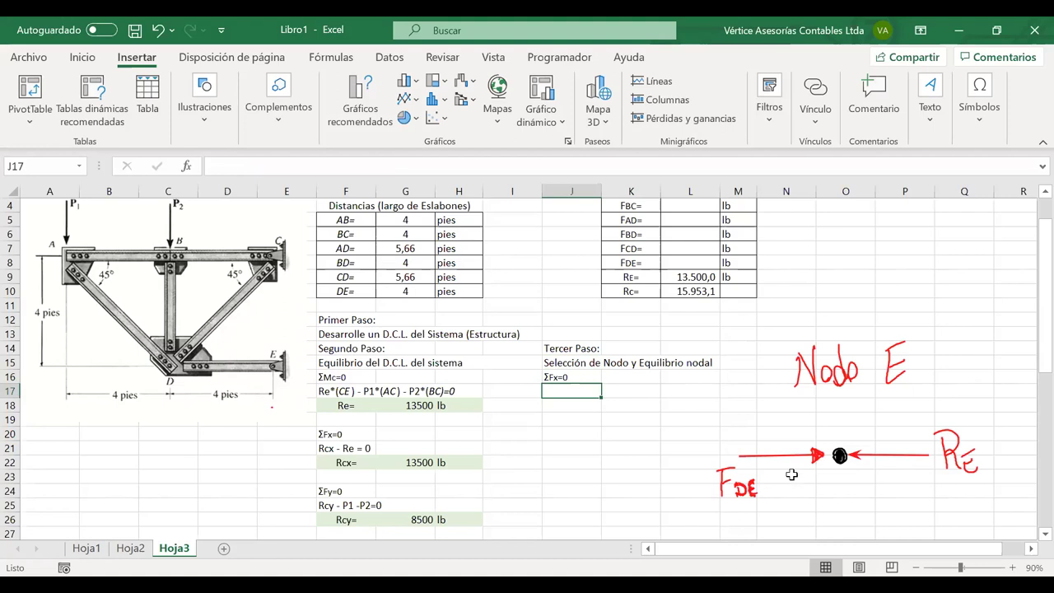
Enter the node E equation "FDE - Re = 0" in J17 with the letters DE in a smaller size.
text(F)
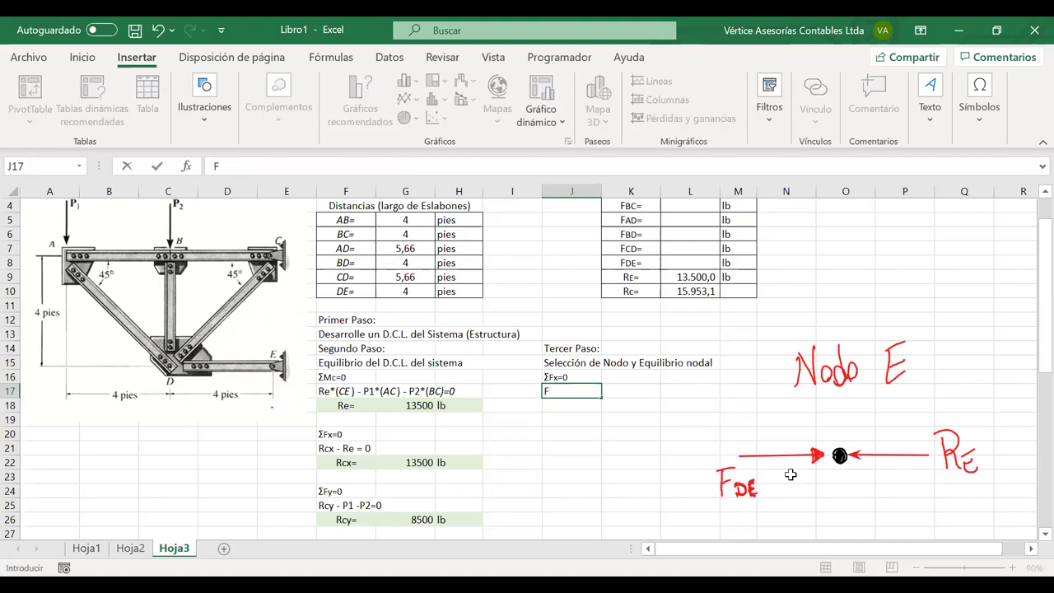
text(DE - Re = 0)
key(ctrl+Return)
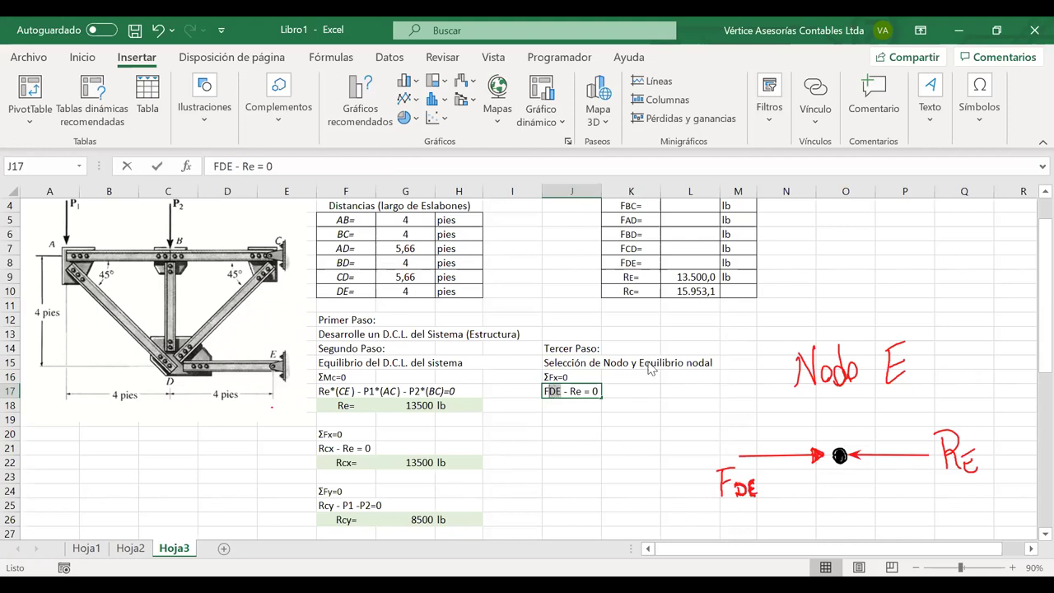
double_click(551, 392)
click(587, 405)
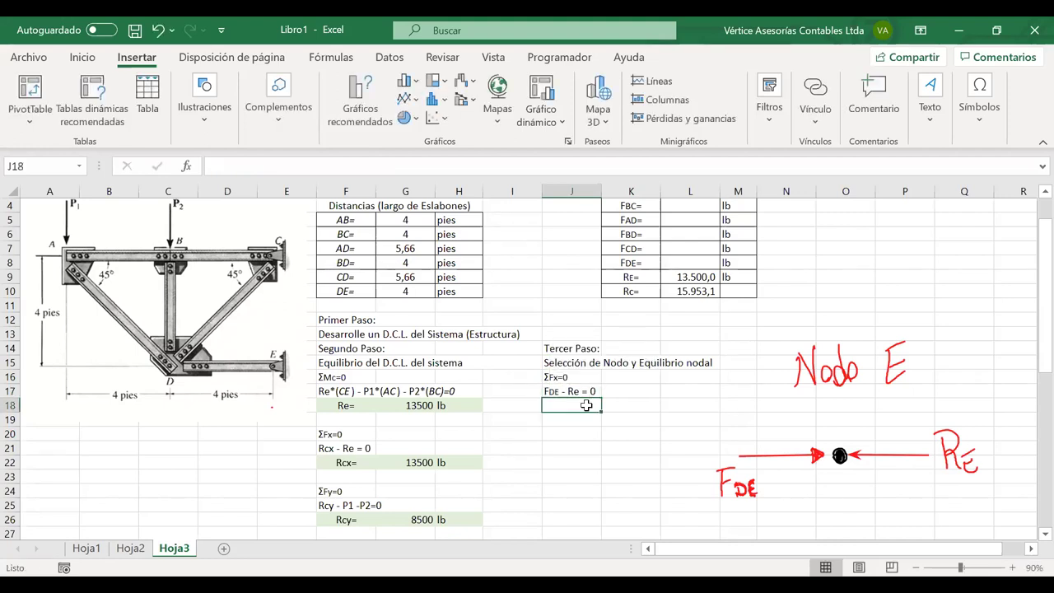
Merge and center the equation across J17:K17.
drag(639, 392, 576, 392)
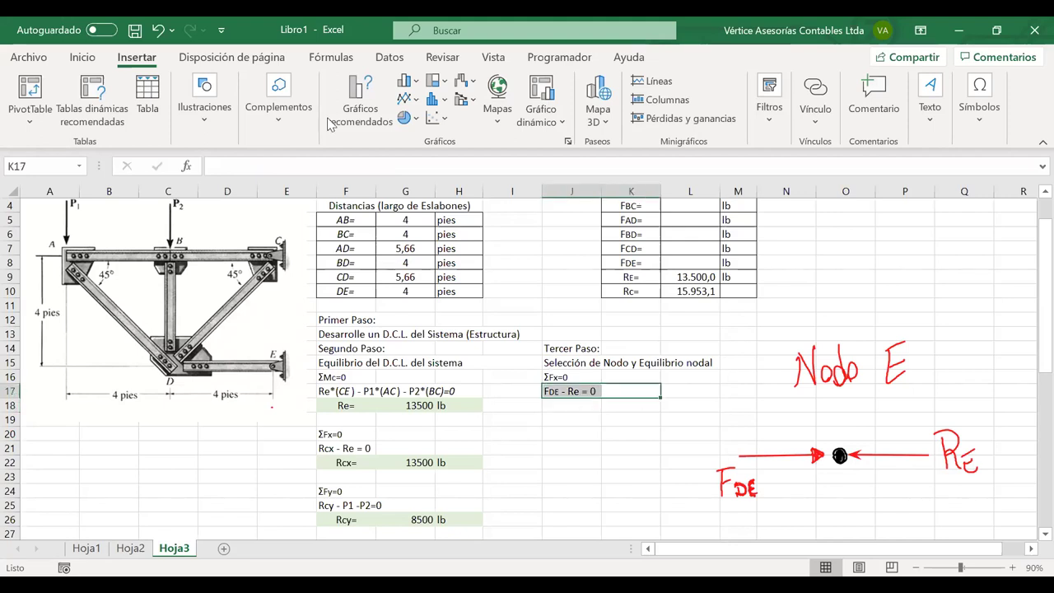
click(95, 57)
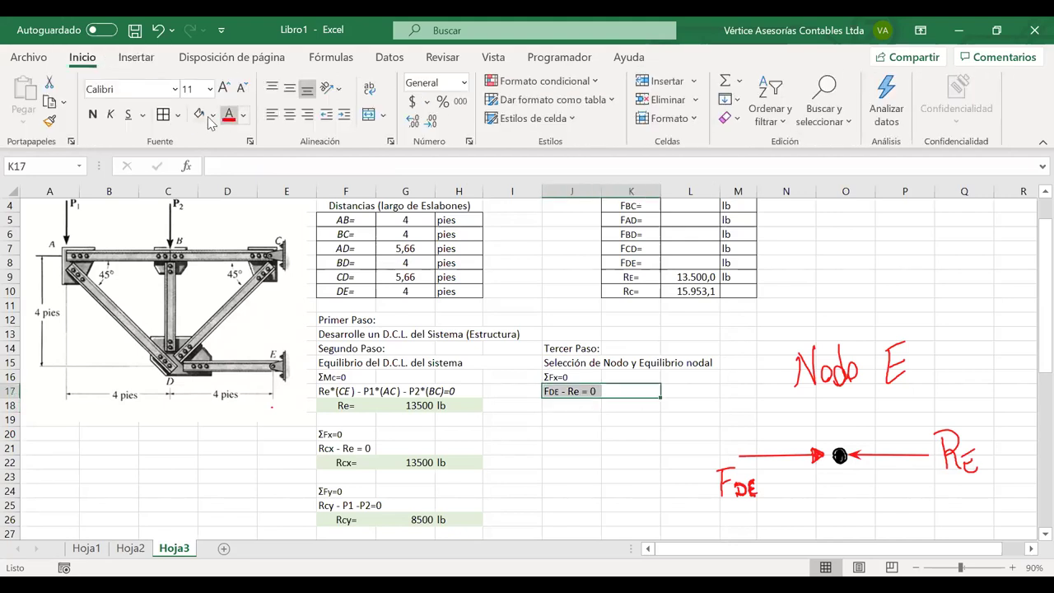
click(368, 114)
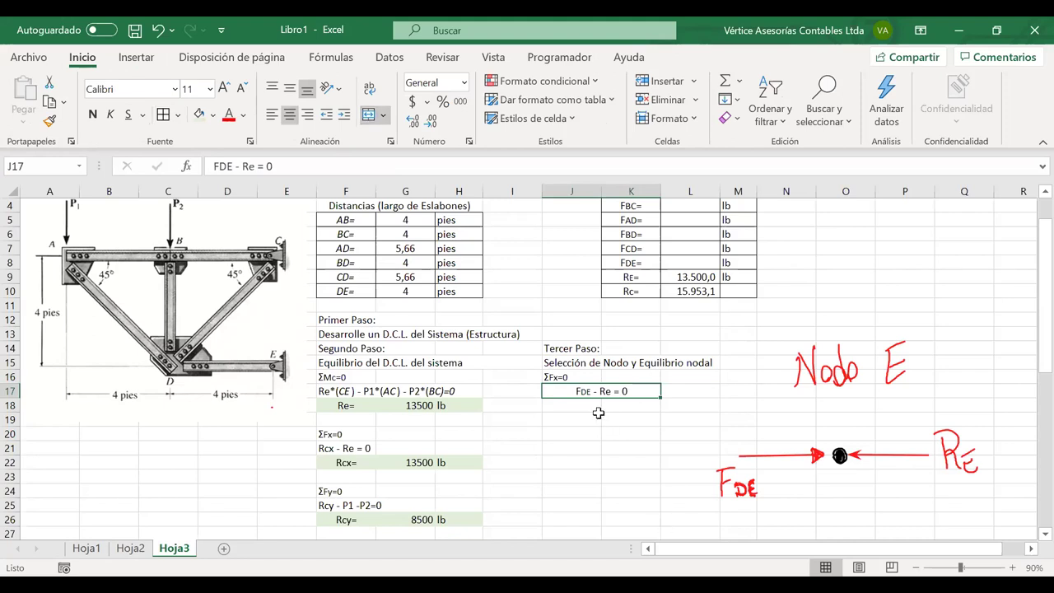
Enter the label FDE= in cell J18, below the equilibrium equation.
click(584, 405)
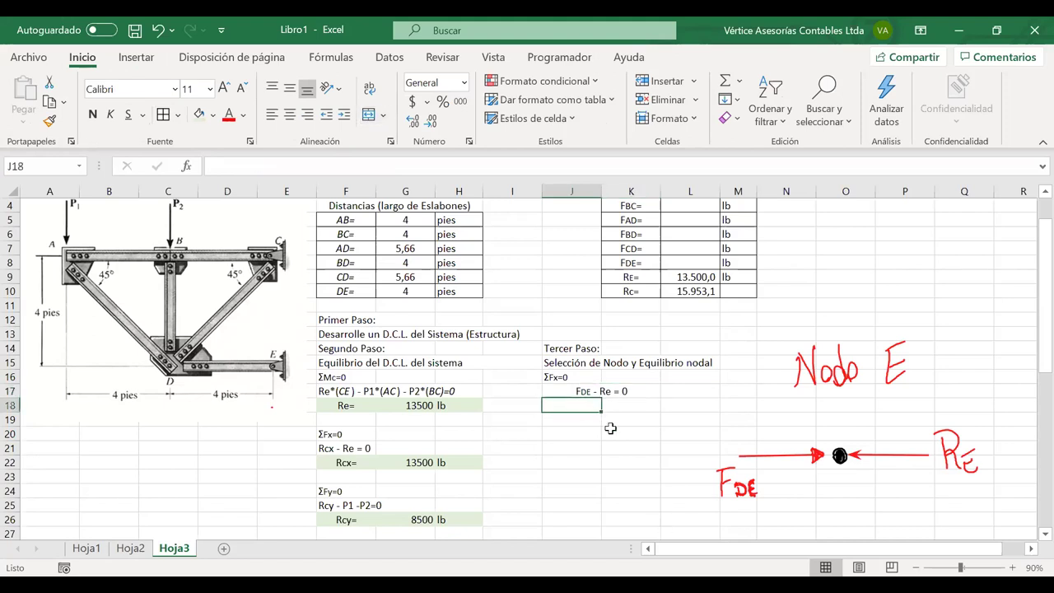
click(611, 432)
text(F)
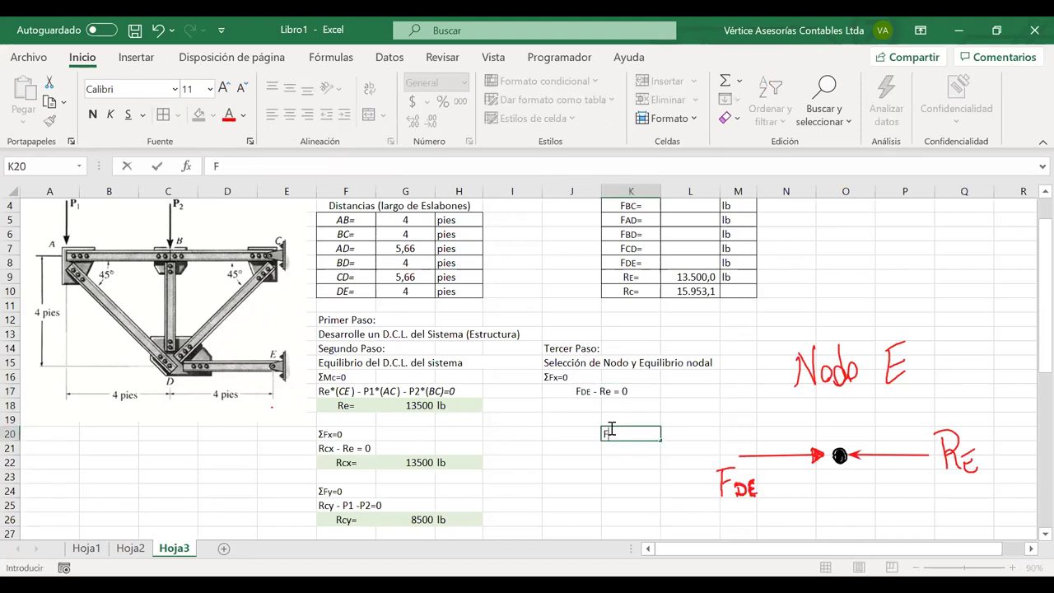
key(BackSpace)
click(590, 405)
text(Fde)
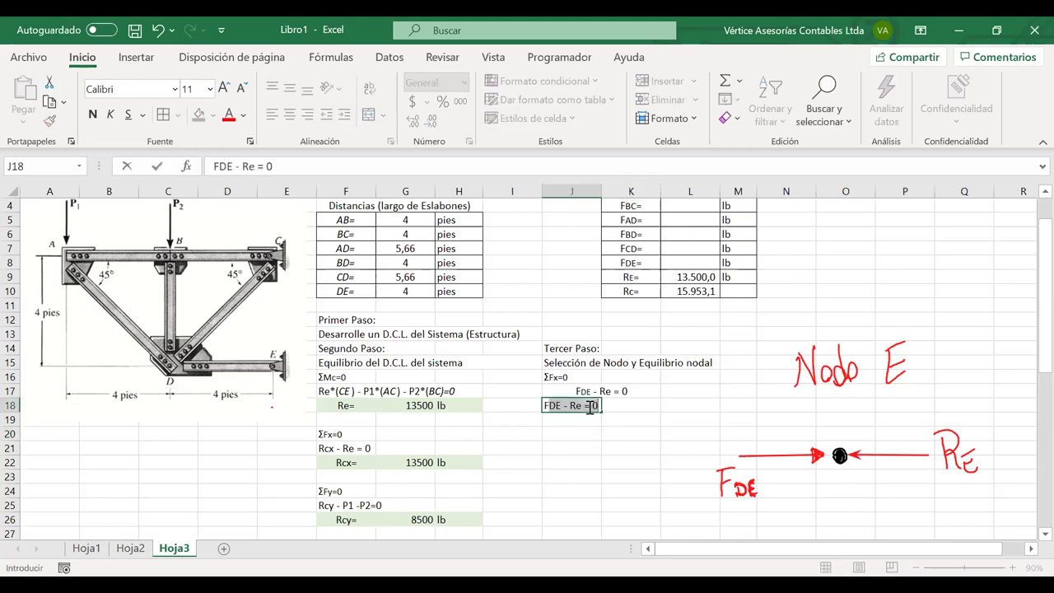
key(BackSpace)
key(BackSpace)
key(BackSpace)
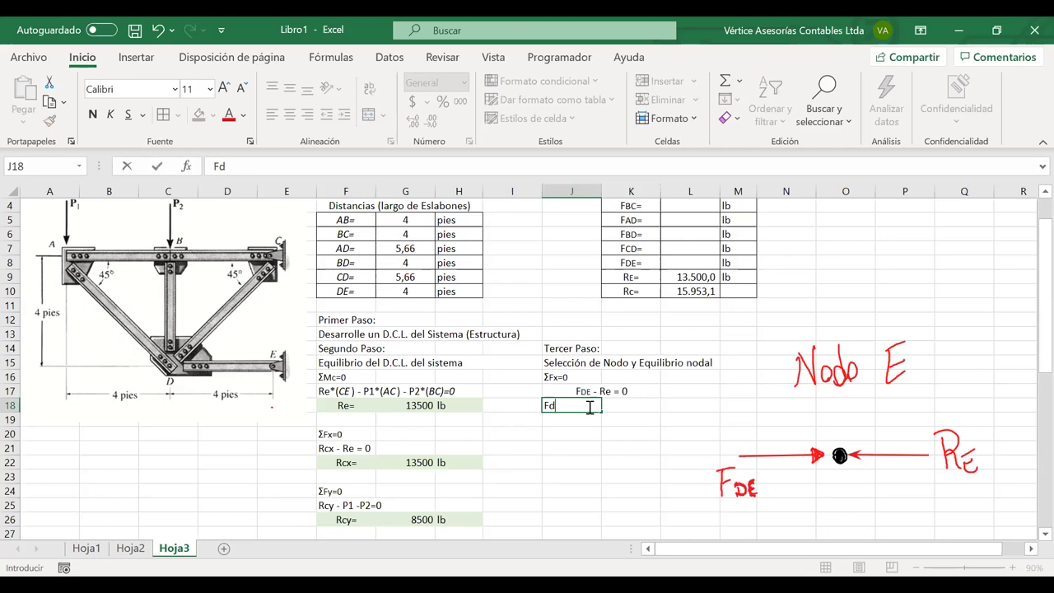
text(DE=)
key(ctrl+Return)
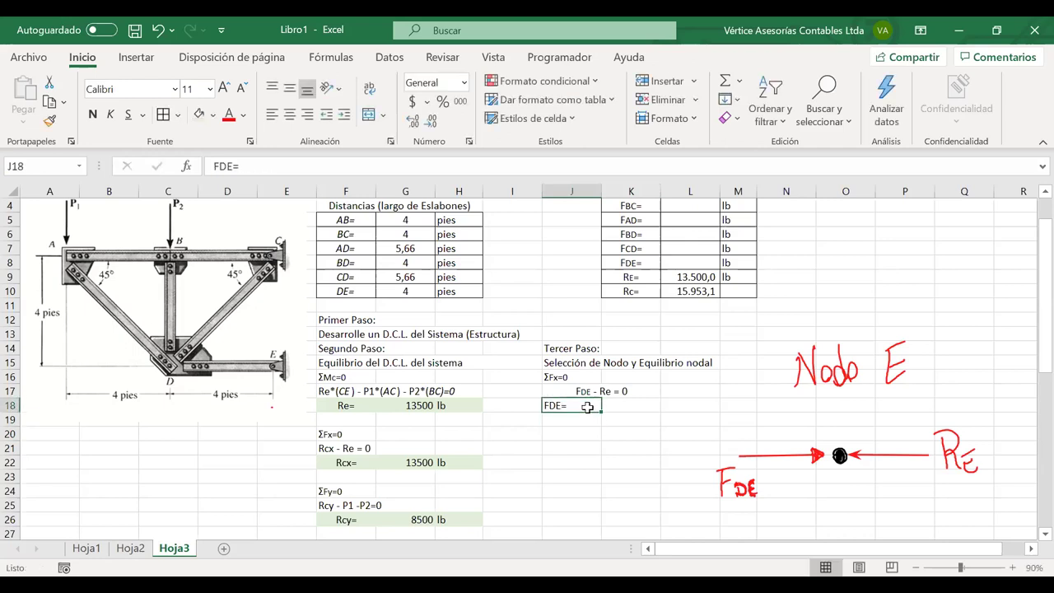
Center the label in J18 and reduce the font size of its DE characters so they read like a subscript.
click(289, 114)
click(595, 446)
double_click(568, 405)
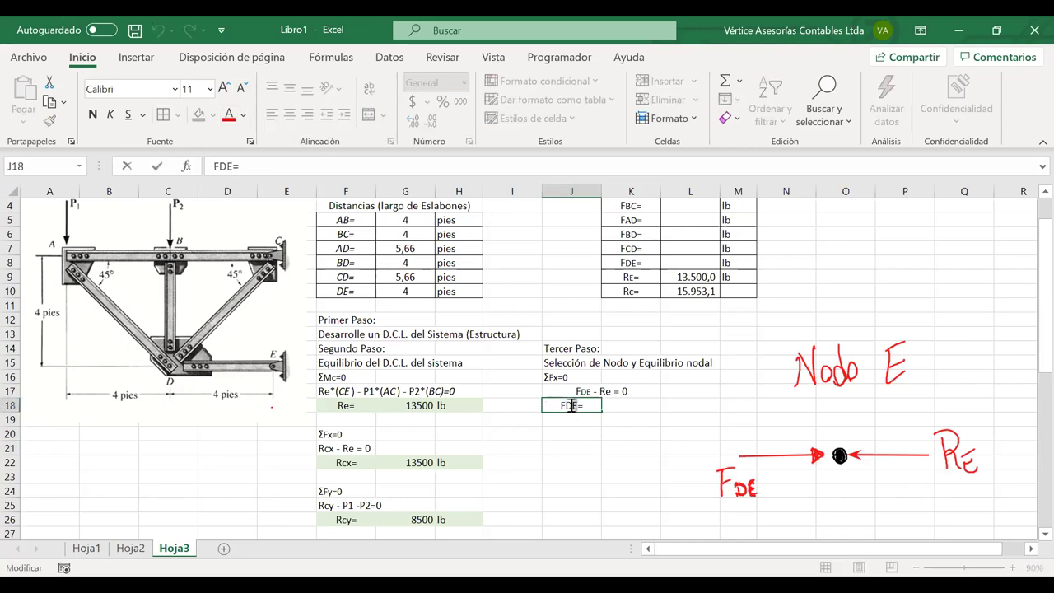
click(242, 89)
Calculate FDE in K18 by referencing the Re value with the formula =G18.
click(630, 406)
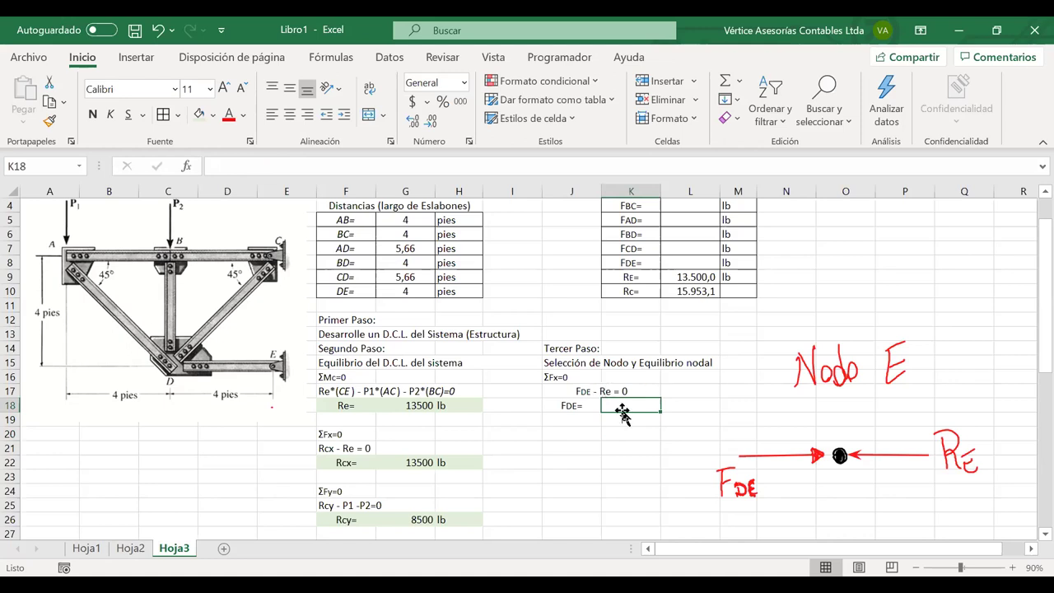
text(=)
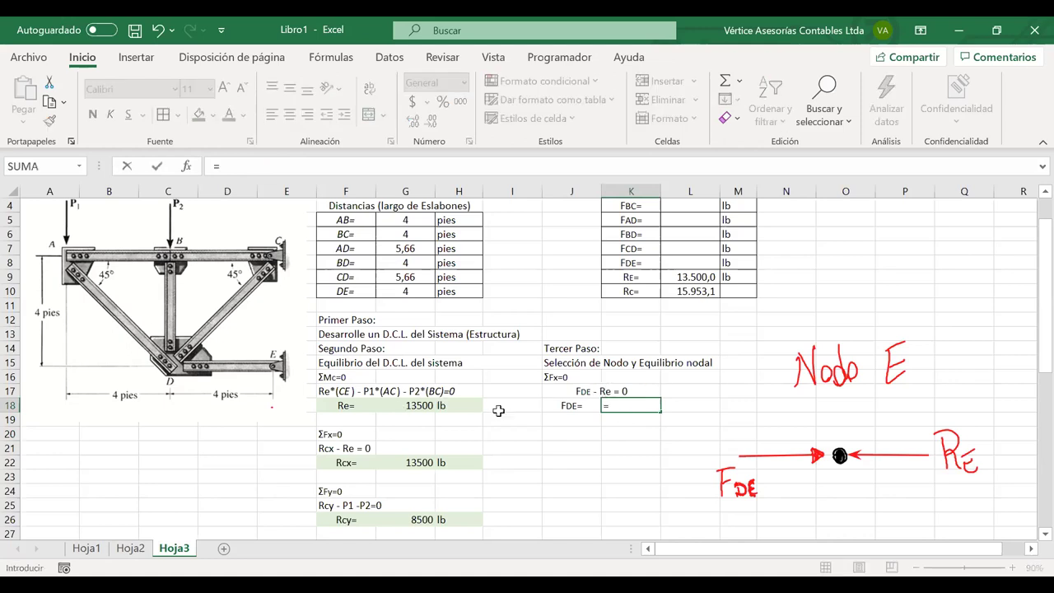
click(414, 404)
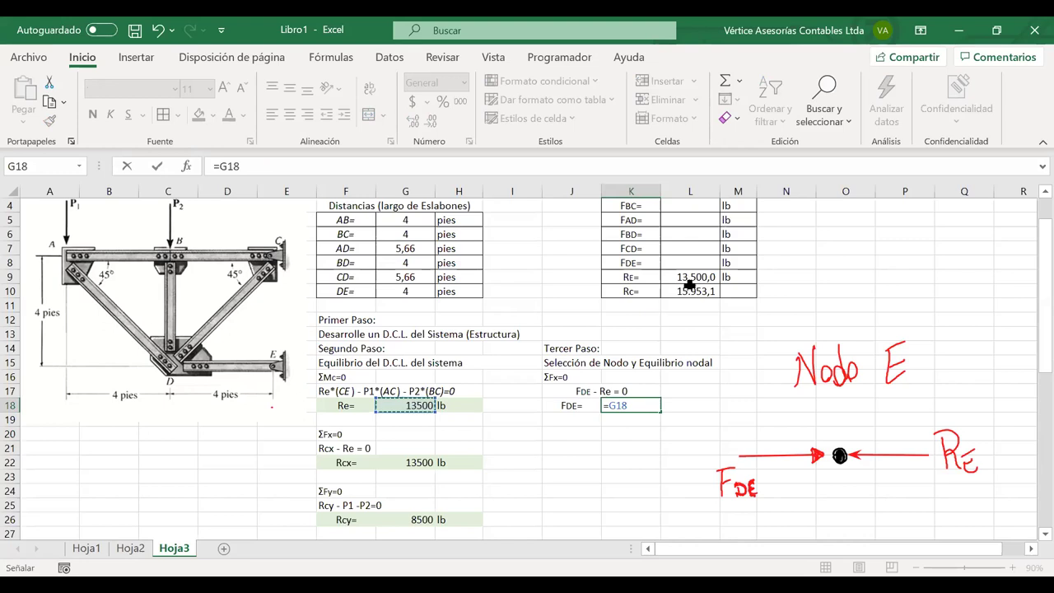
key(Return)
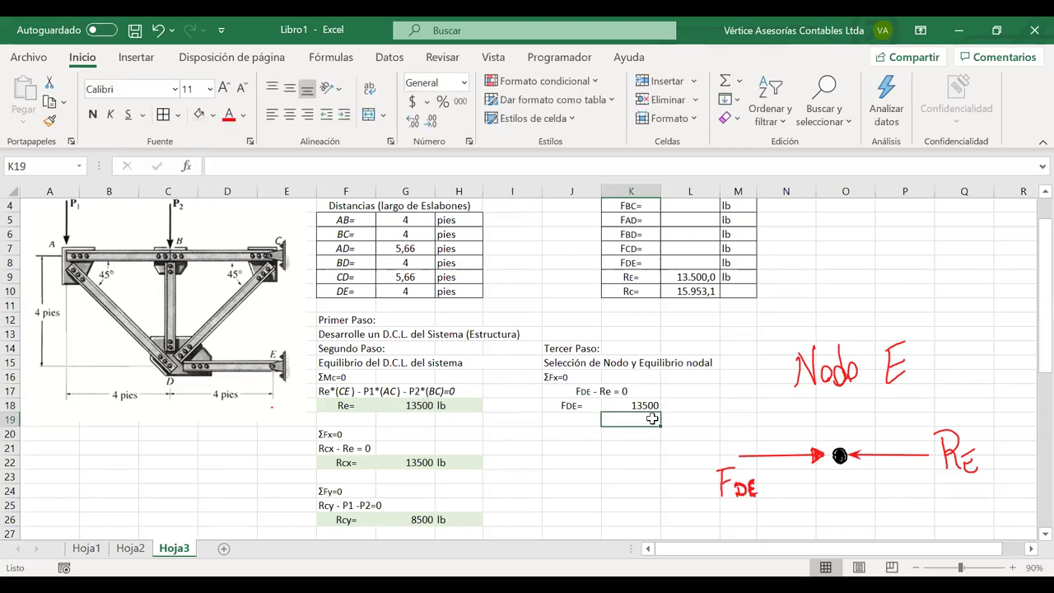
Fill in the FDE result in L8 of the RESULTADOS table by referencing cell K18.
scroll(651, 418, up, 1)
click(570, 435)
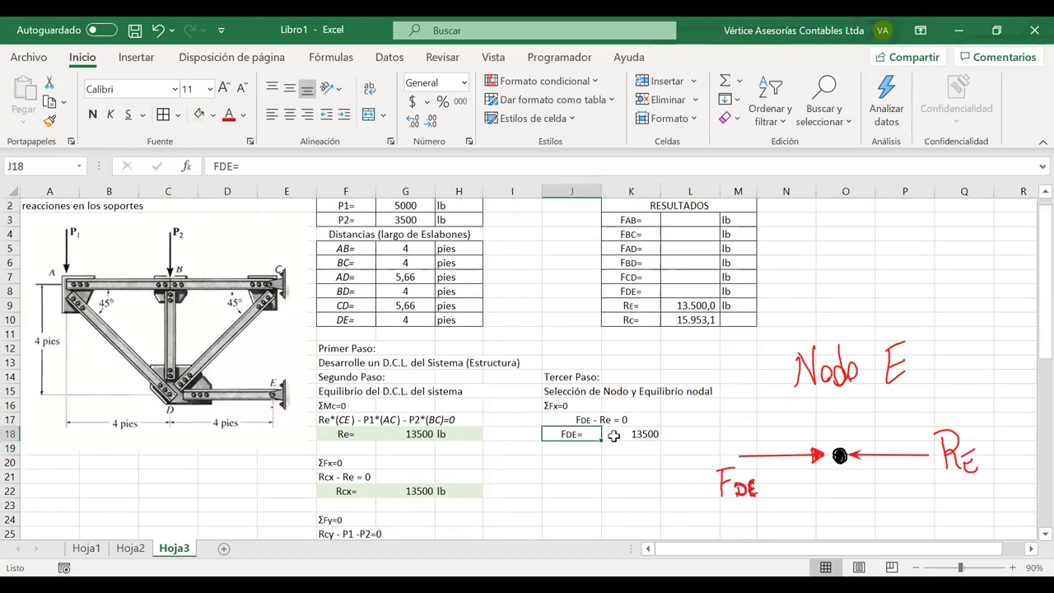
drag(570, 434, 614, 436)
click(632, 294)
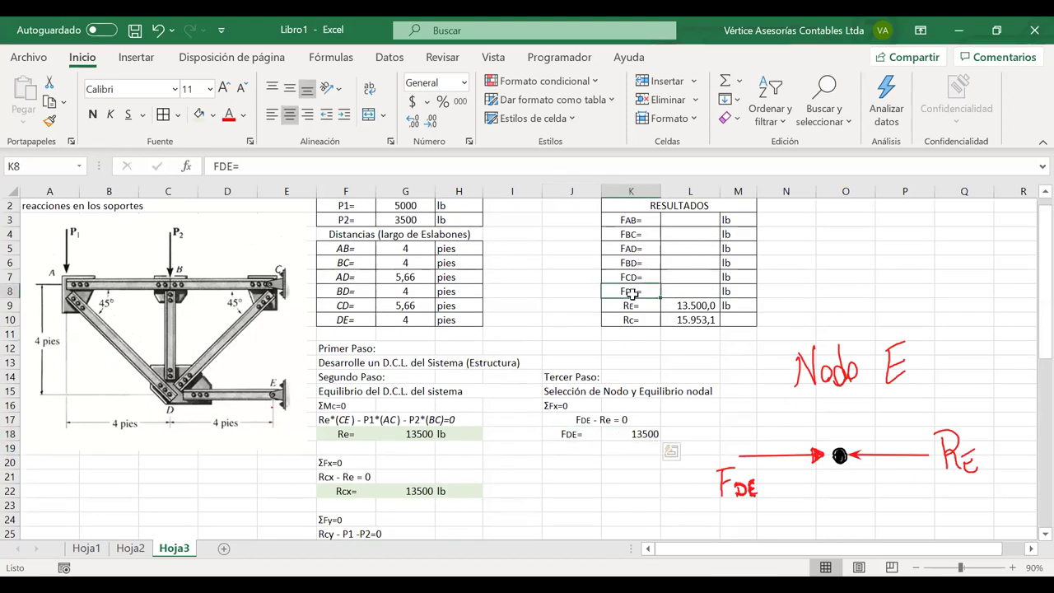
drag(632, 293, 676, 290)
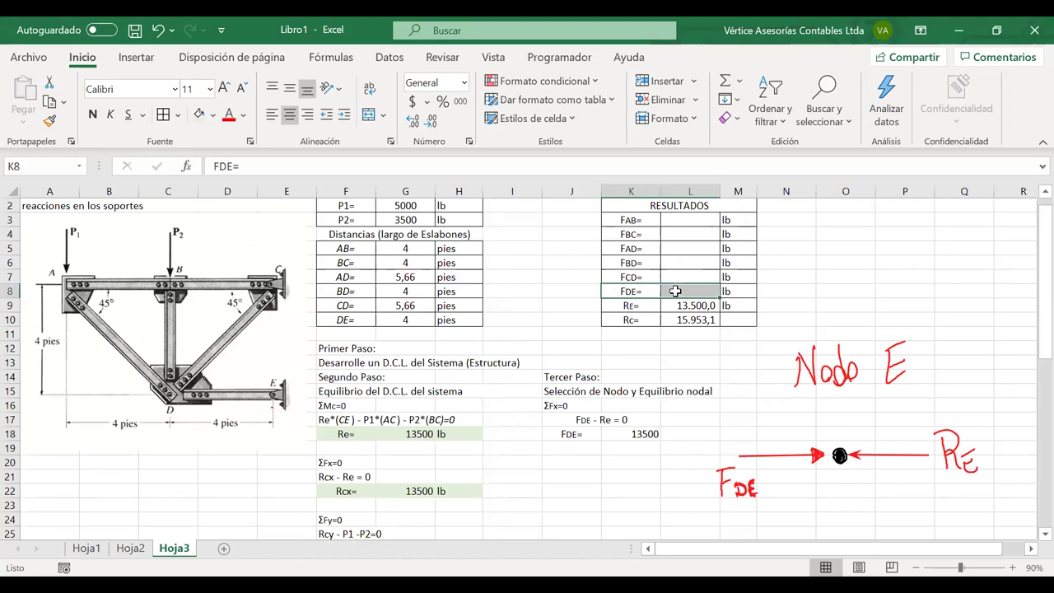
click(676, 290)
text(=)
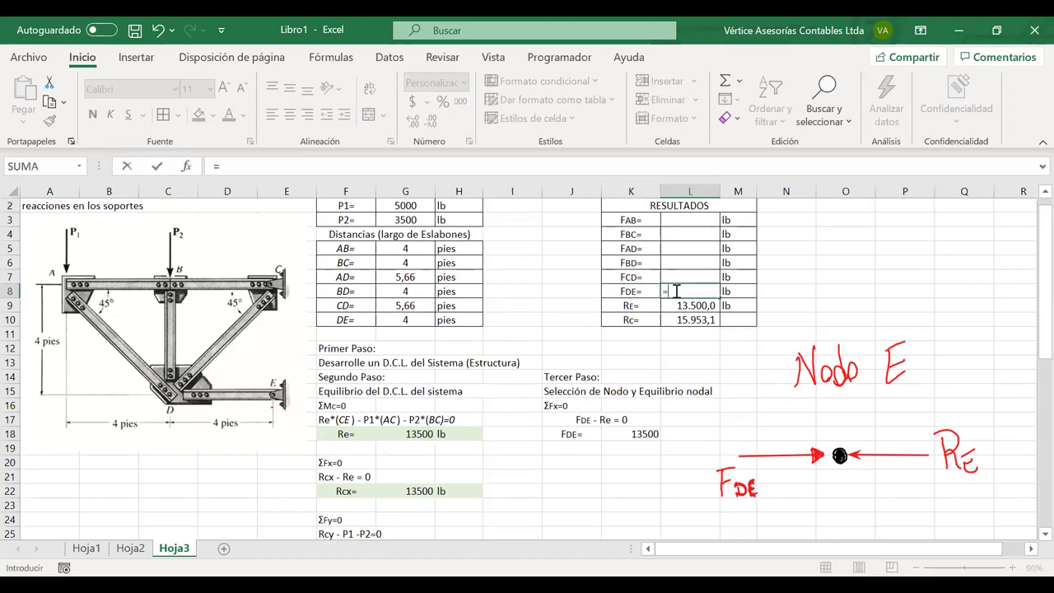
click(627, 434)
key(Return)
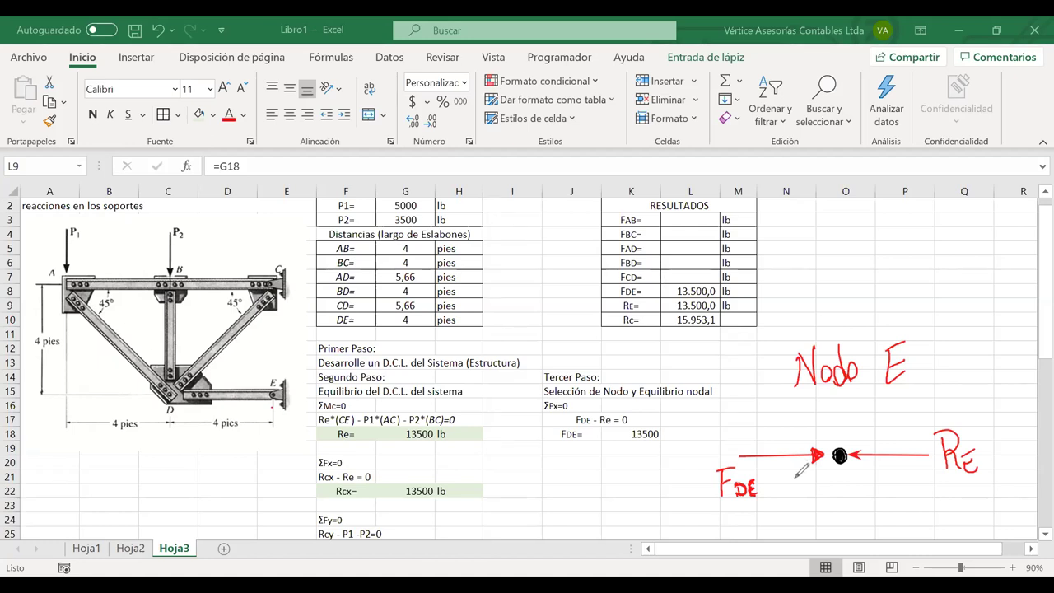
Handwrite (C) in red beside the FDE label in the Nodo E sketch.
mouse_move(773, 508)
mouse_down()
mouse_move(779, 469)
mouse_move(802, 509)
mouse_up()
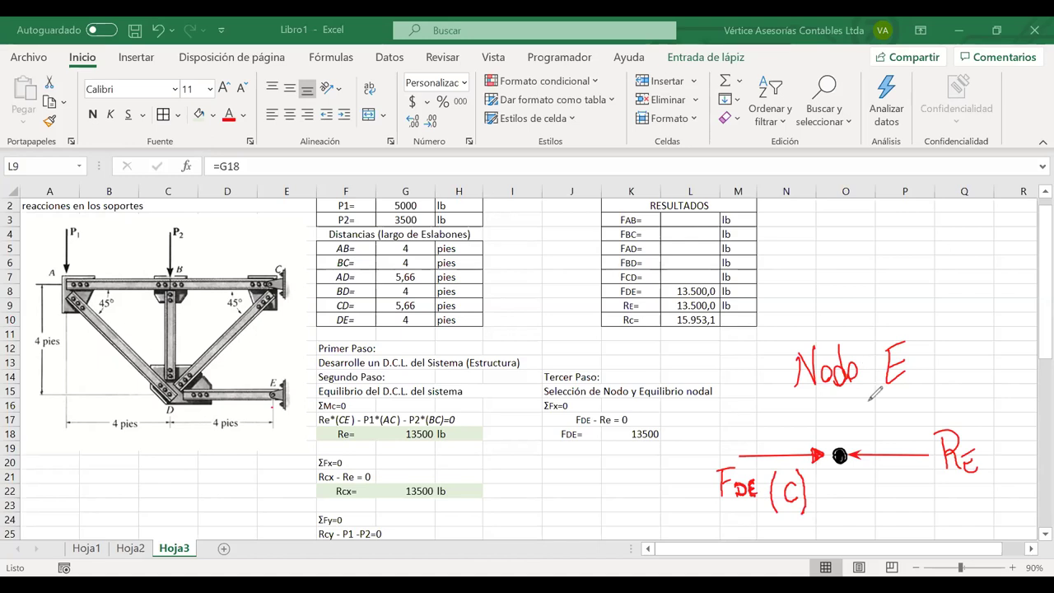
drag(844, 461, 890, 534)
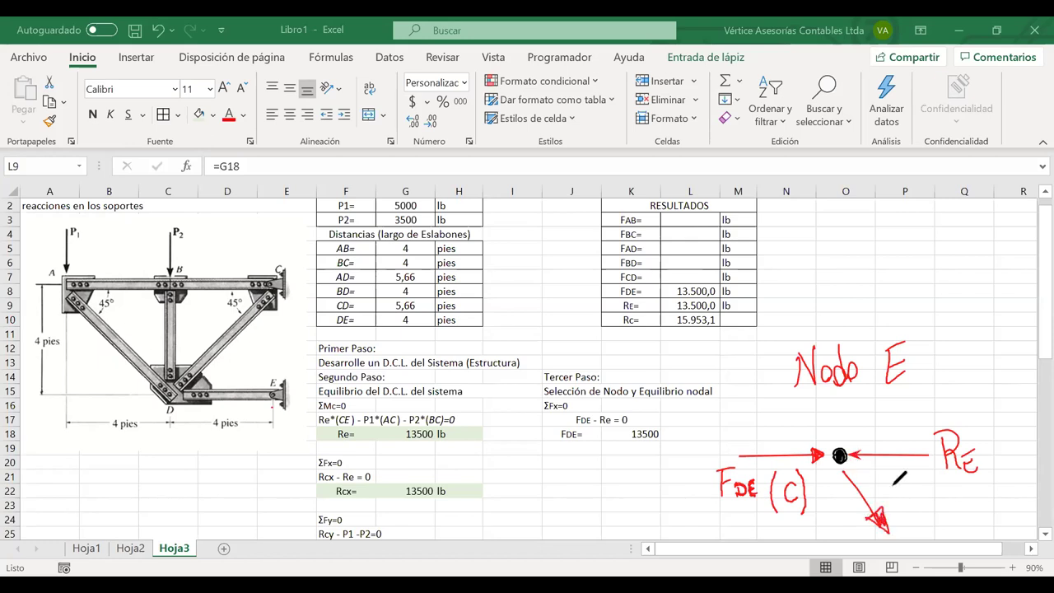
mouse_move(894, 513)
mouse_down()
mouse_move(919, 507)
mouse_move(904, 534)
mouse_up()
key(ctrl+z)
key(ctrl+z)
key(ctrl+z)
key(ctrl+z)
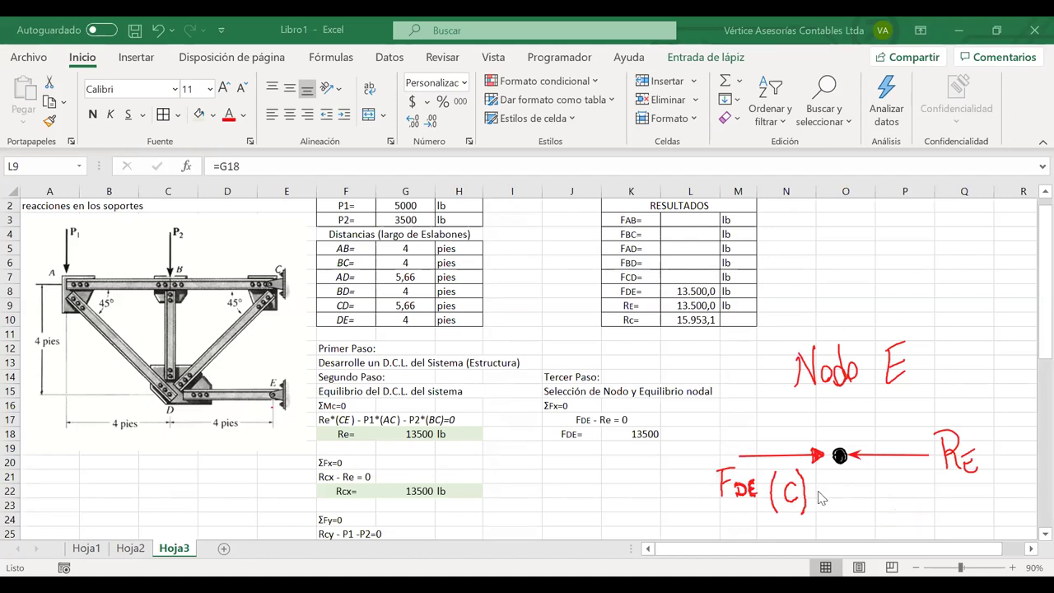
Enter Compresión in N8, beside the FDE row of the RESULTADOS table.
click(766, 293)
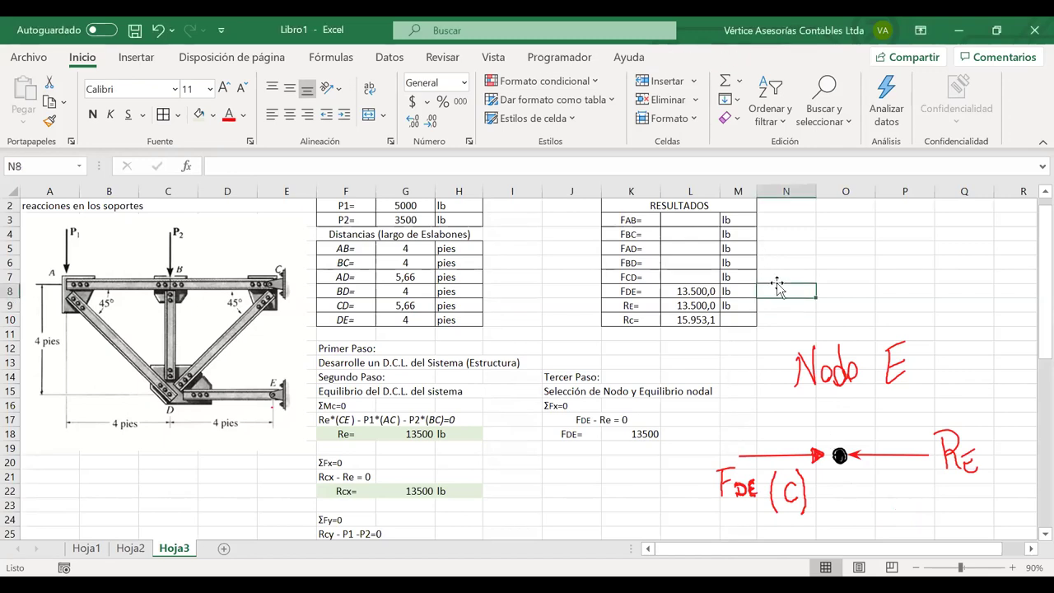
text(Compresión)
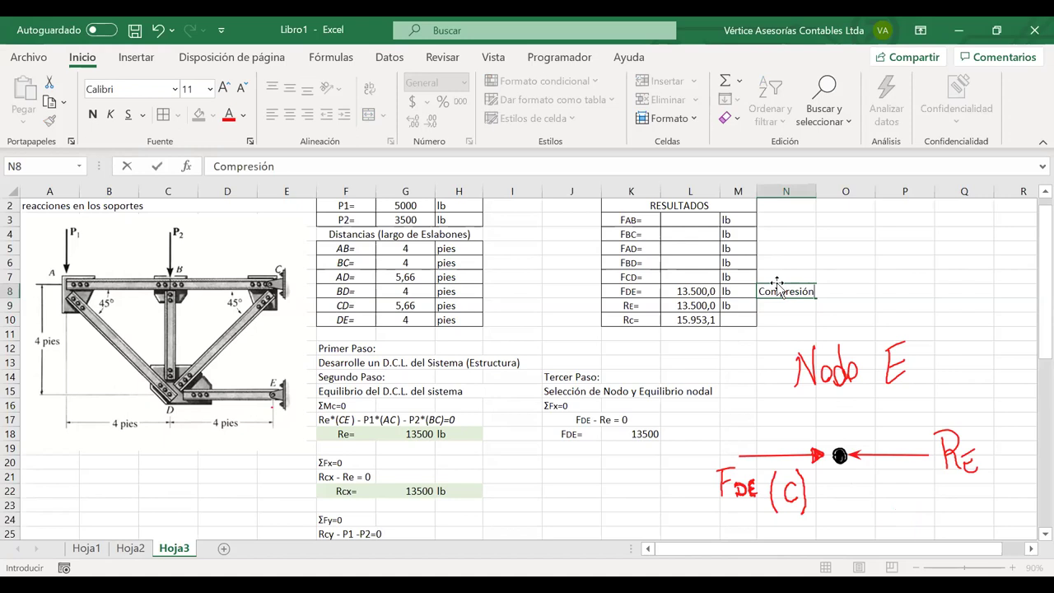
key(Return)
Fill the FDE result row, K8:N8, with yellow.
click(780, 291)
drag(780, 292, 614, 288)
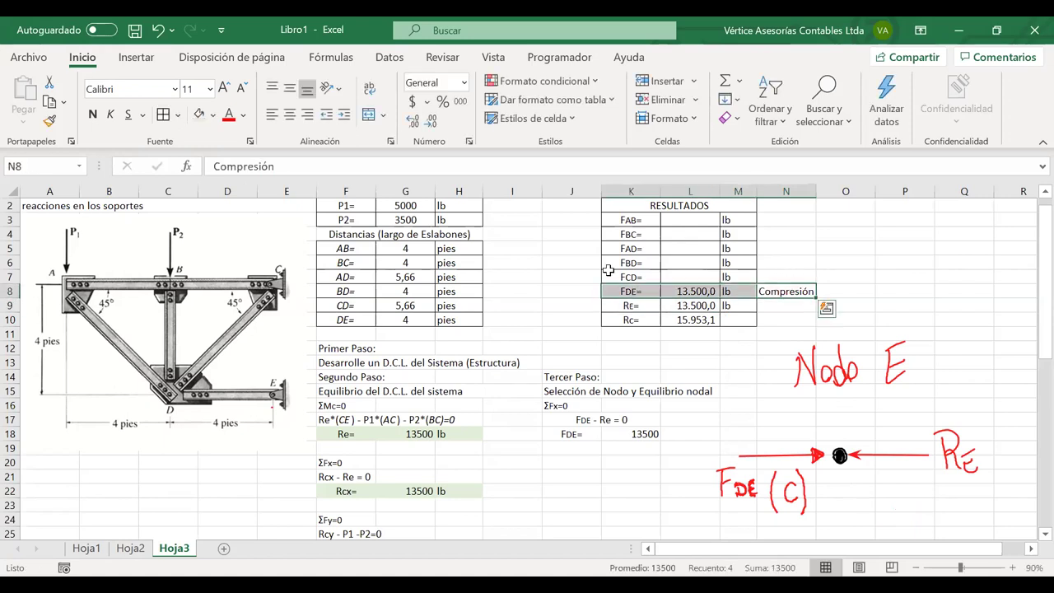
click(213, 115)
click(240, 271)
click(788, 360)
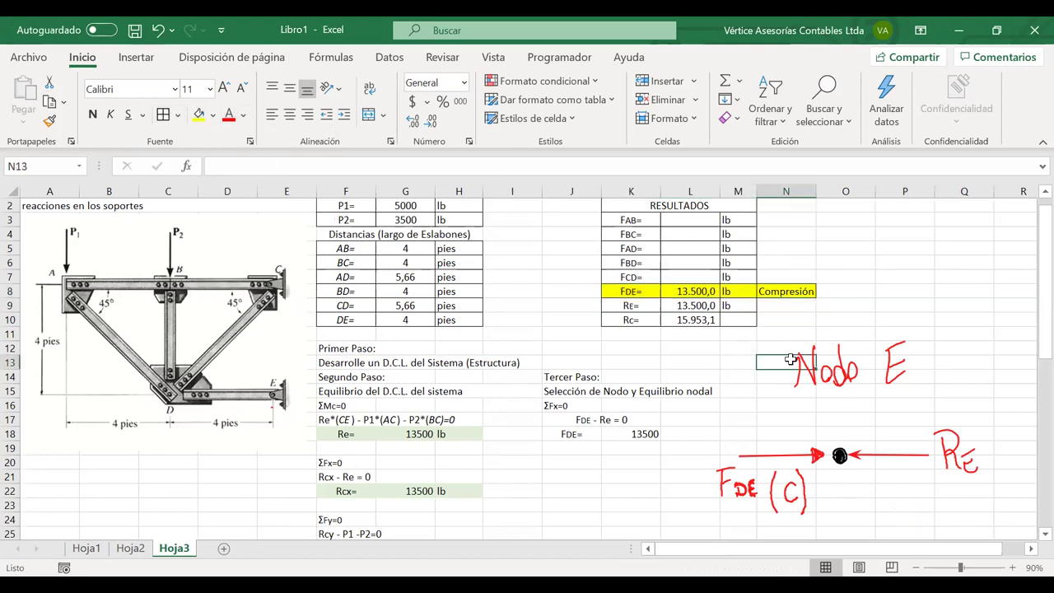
Paste a captured image of the Nodo E sketch below the free-body diagram, from about row 48, and clear the handwritten sketch from the screen.
scroll(1022, 402, down, 2)
scroll(1026, 406, down, 2)
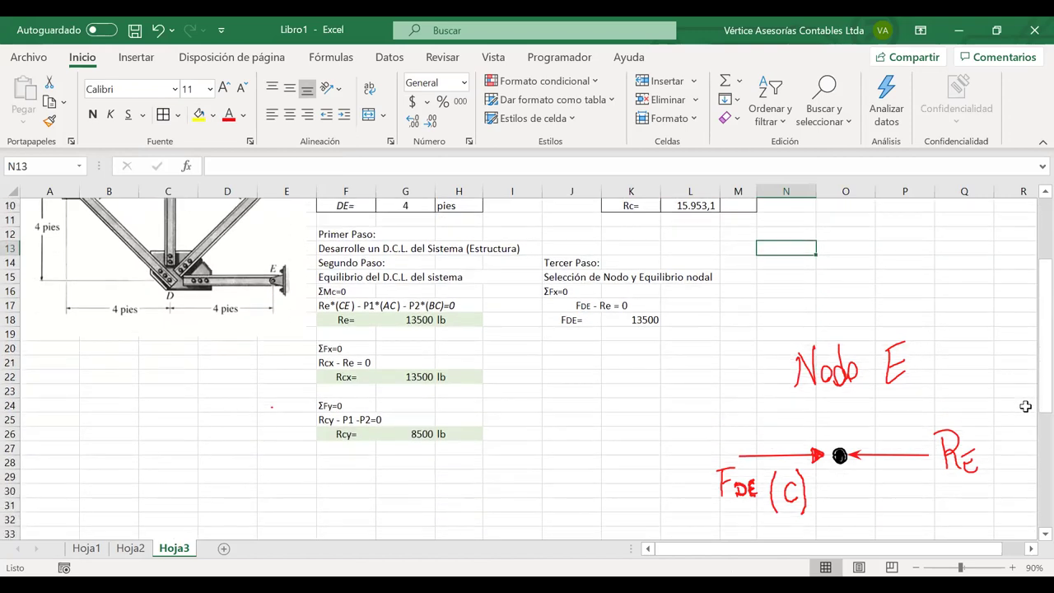
click(842, 350)
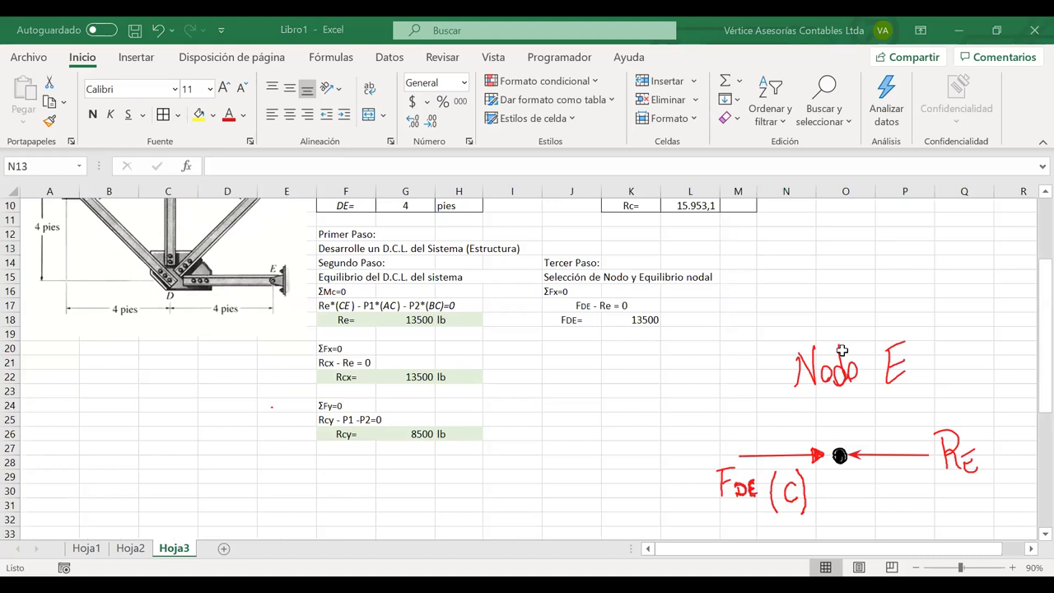
key(alt+Tab)
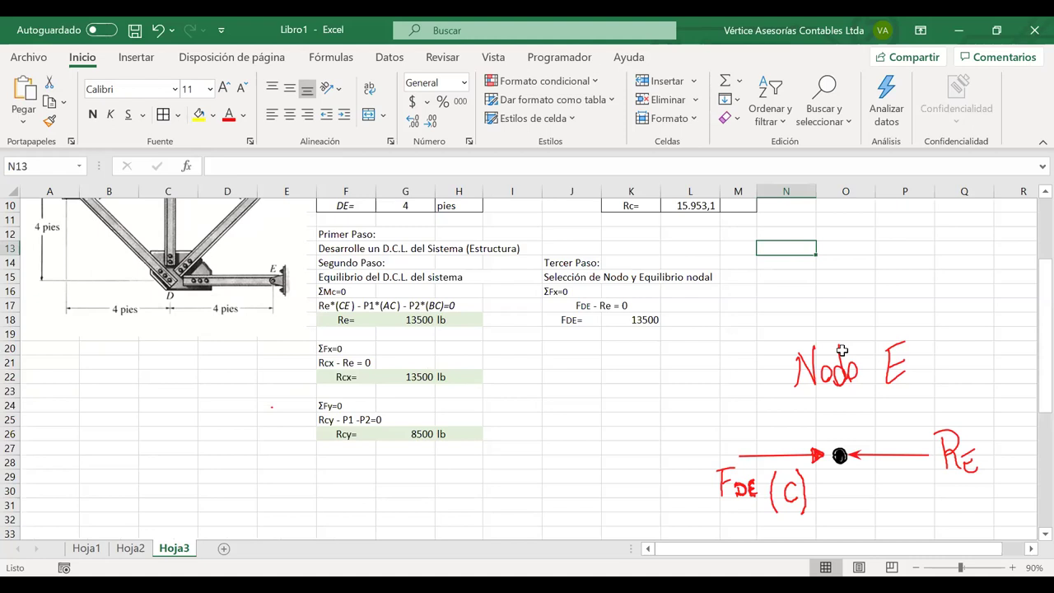
scroll(492, 417, down, 8)
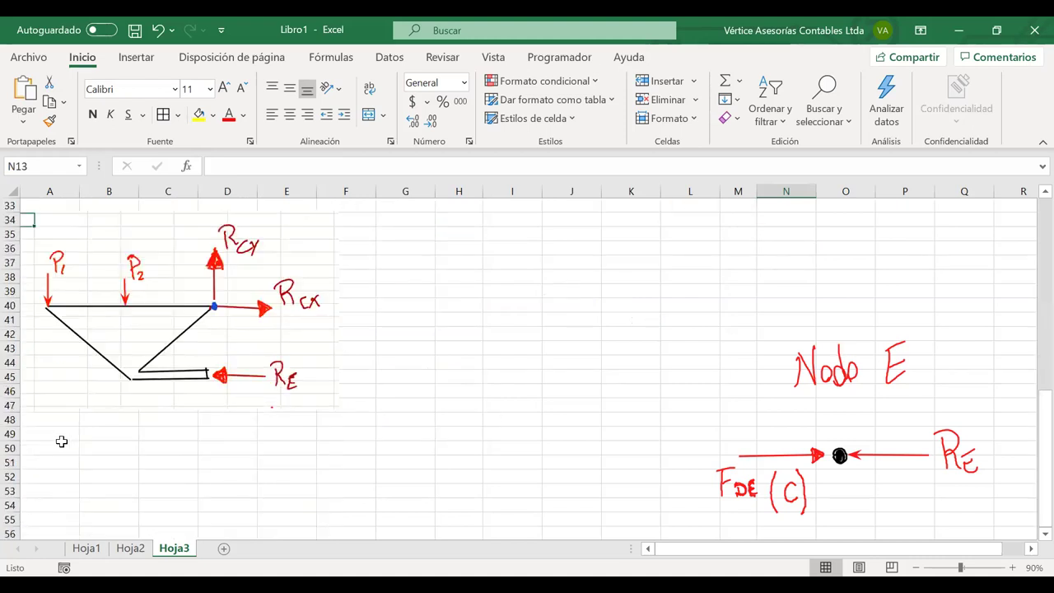
click(61, 442)
key(ctrl+v)
scroll(499, 436, down, 3)
drag(192, 390, 202, 368)
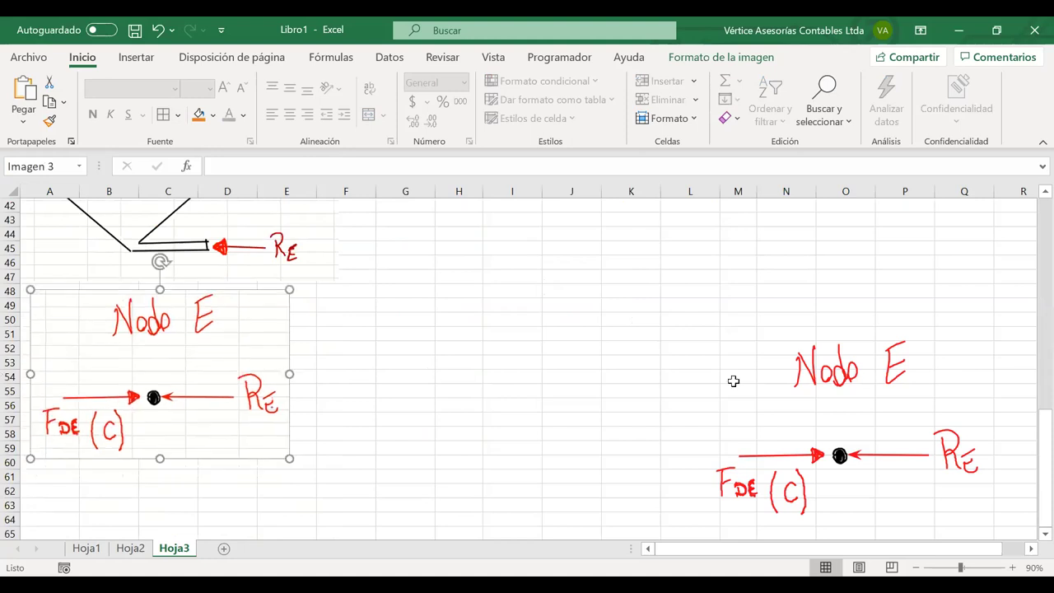
scroll(659, 379, up, 14)
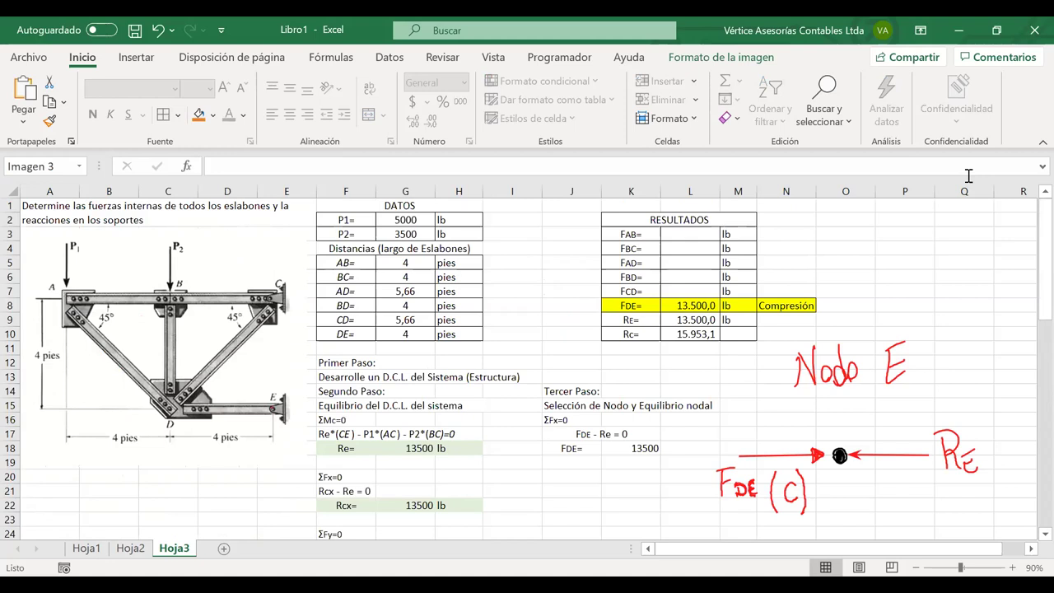
key(Escape)
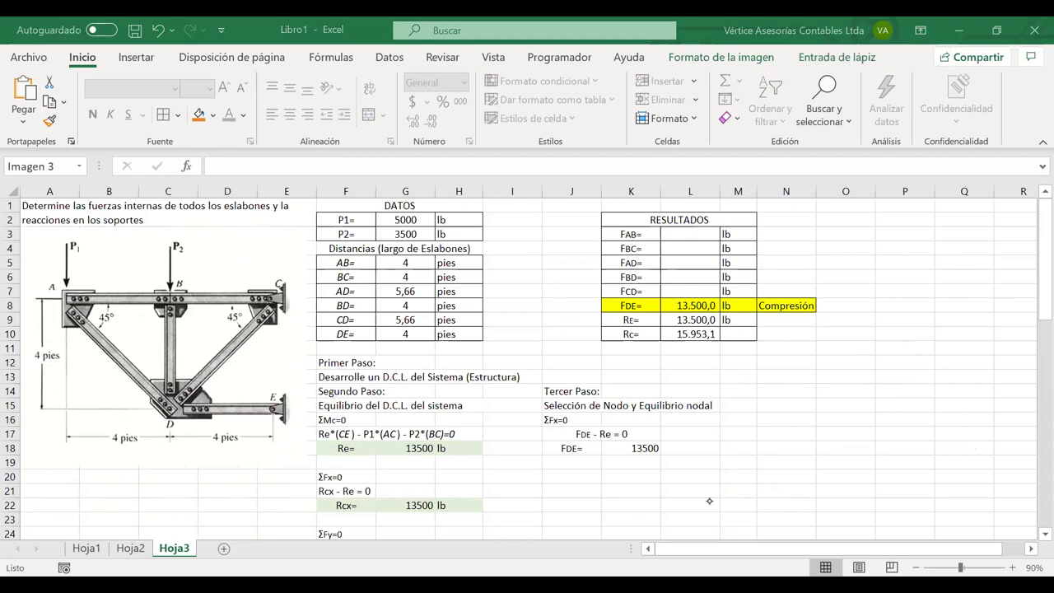
Move the node equilibrium block J16:K18 down one row, accepting that merged cells are split.
drag(587, 420, 635, 448)
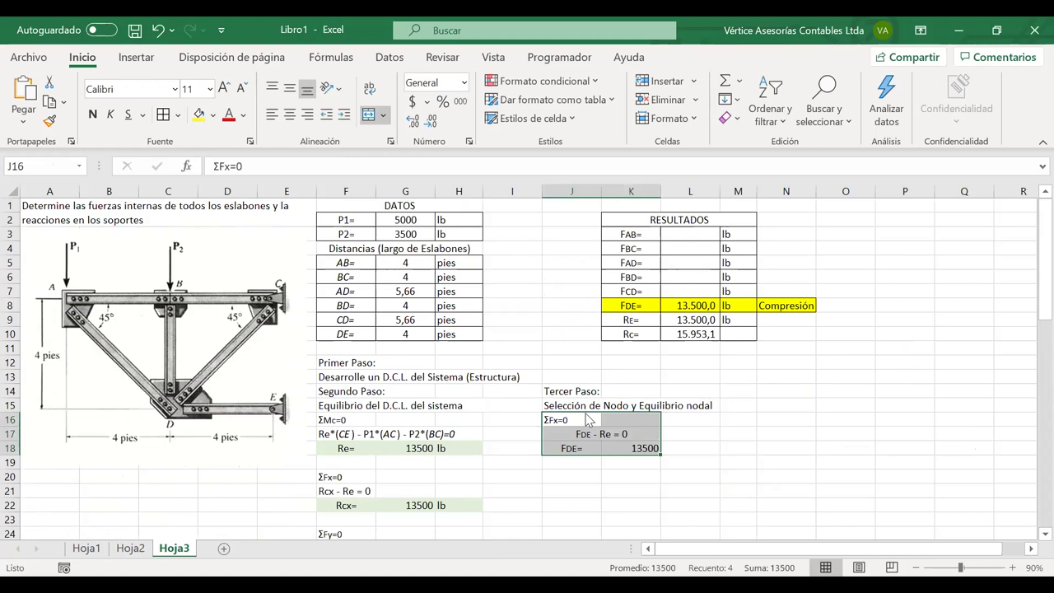
drag(588, 420, 587, 435)
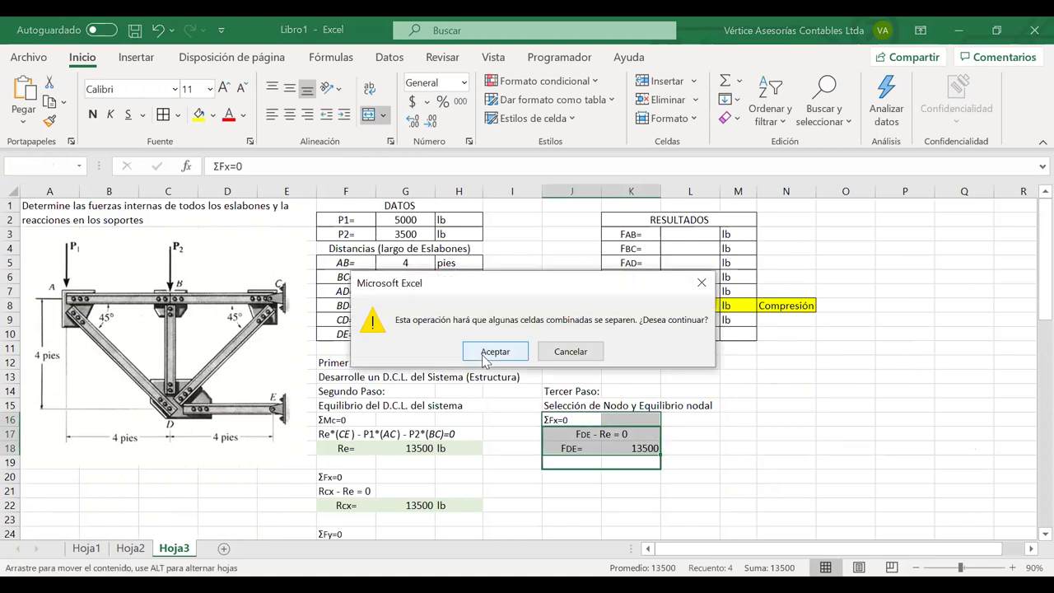
key(Return)
Enter the heading NODO E in J16 and give the cell a gold fill.
click(564, 419)
text(NODO E)
click(680, 434)
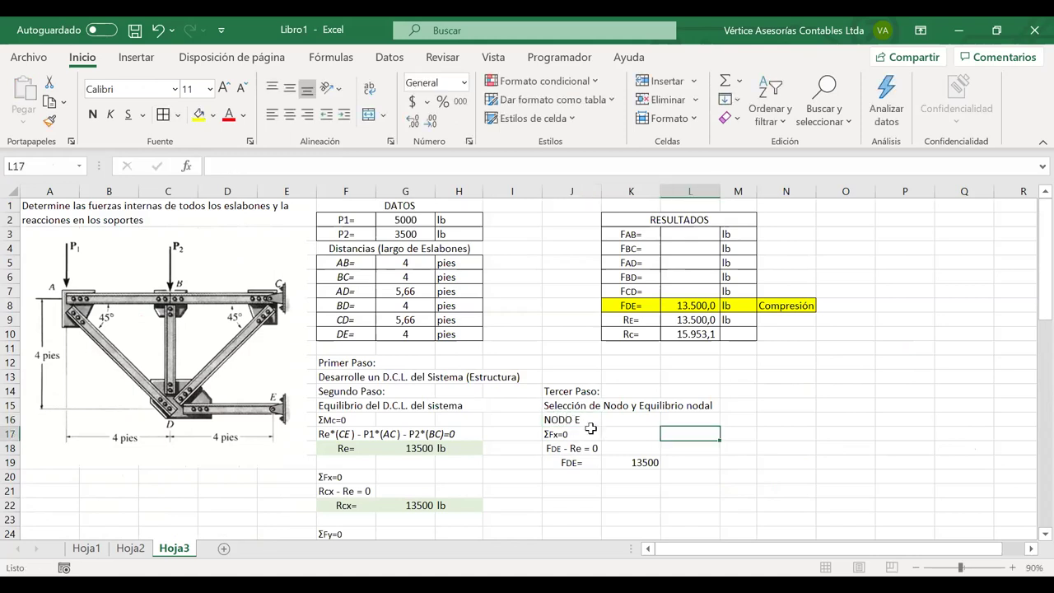
click(579, 421)
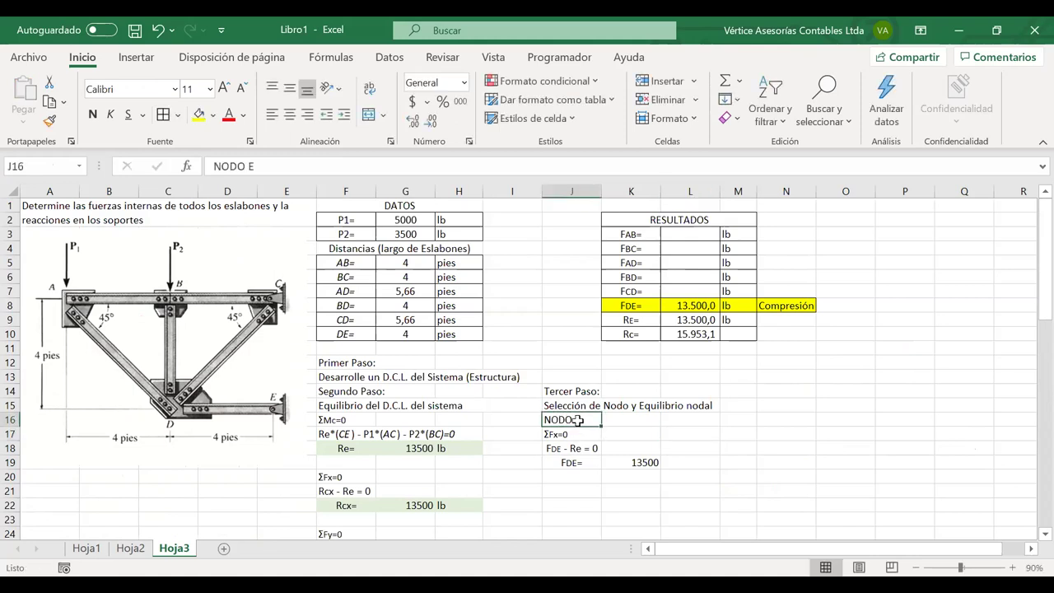
click(213, 115)
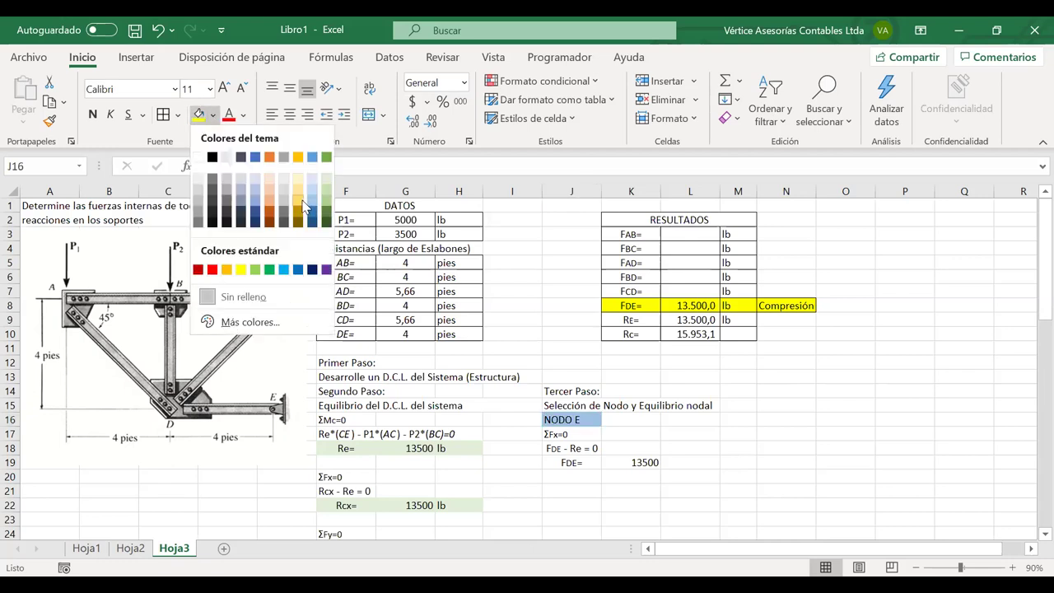
click(590, 471)
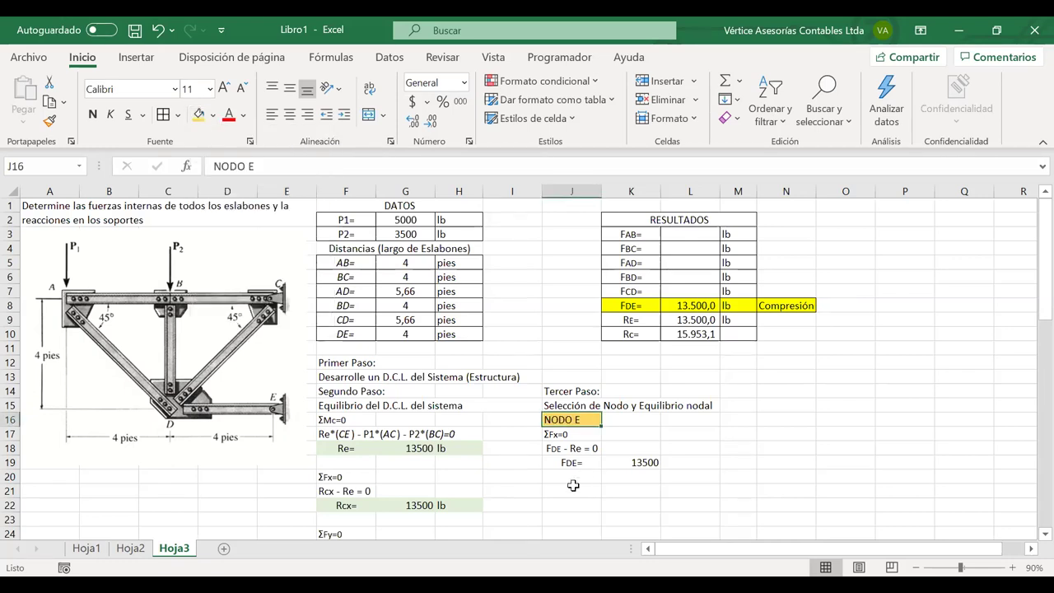
Enter the heading NODO A in J21 and give the cell the same gold fill as the NODO E heading.
click(572, 490)
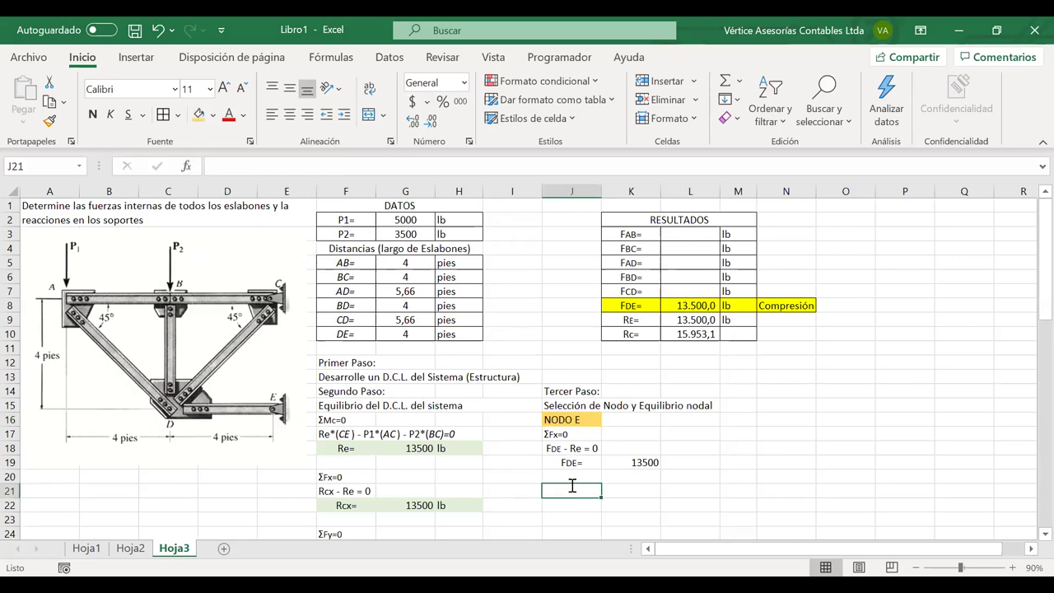
text(n)
text(NODO)
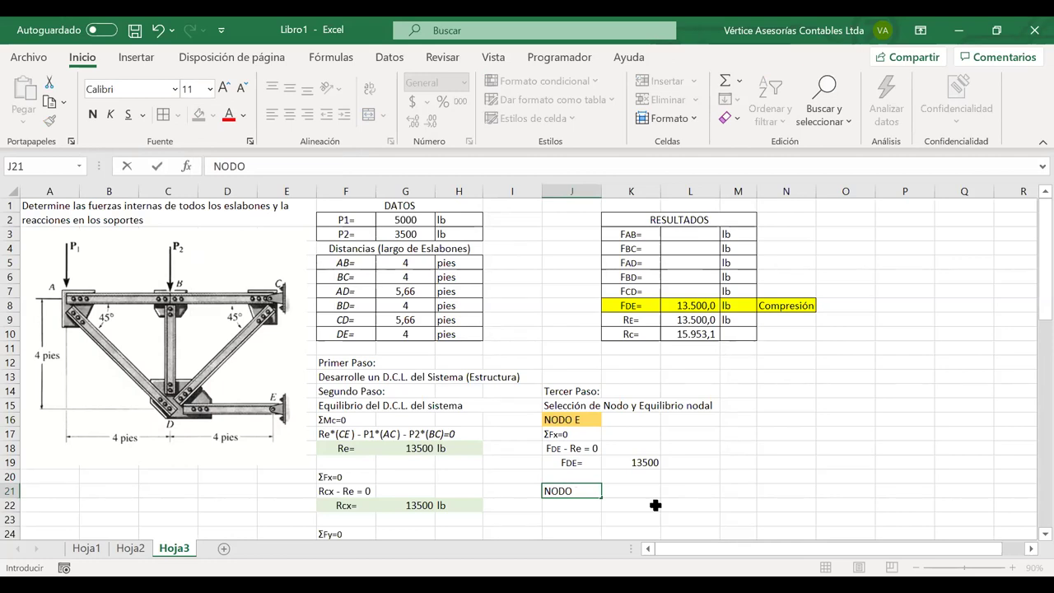
text(A)
click(607, 491)
click(583, 492)
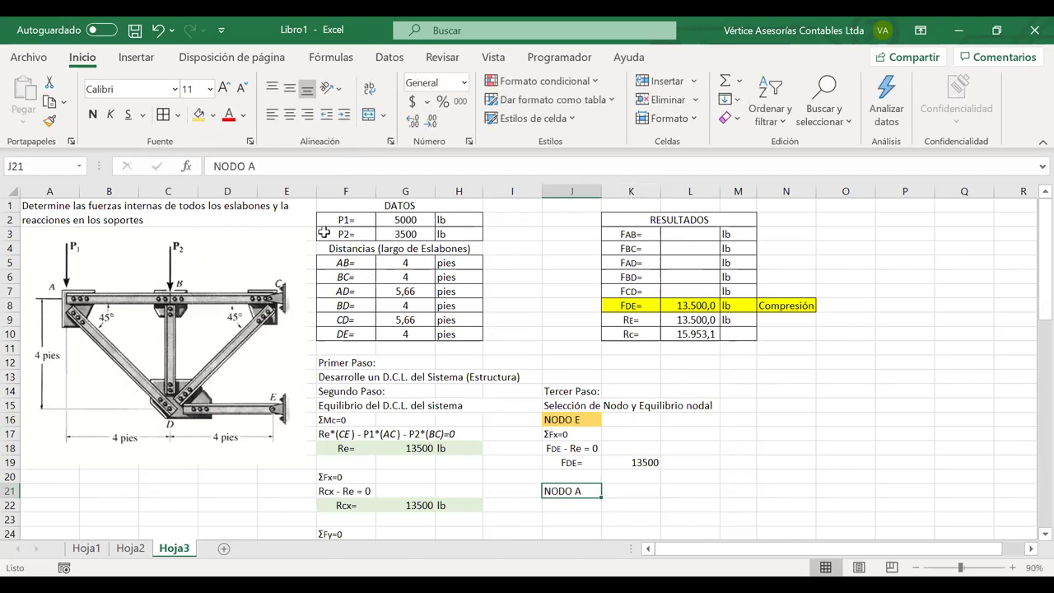
click(198, 113)
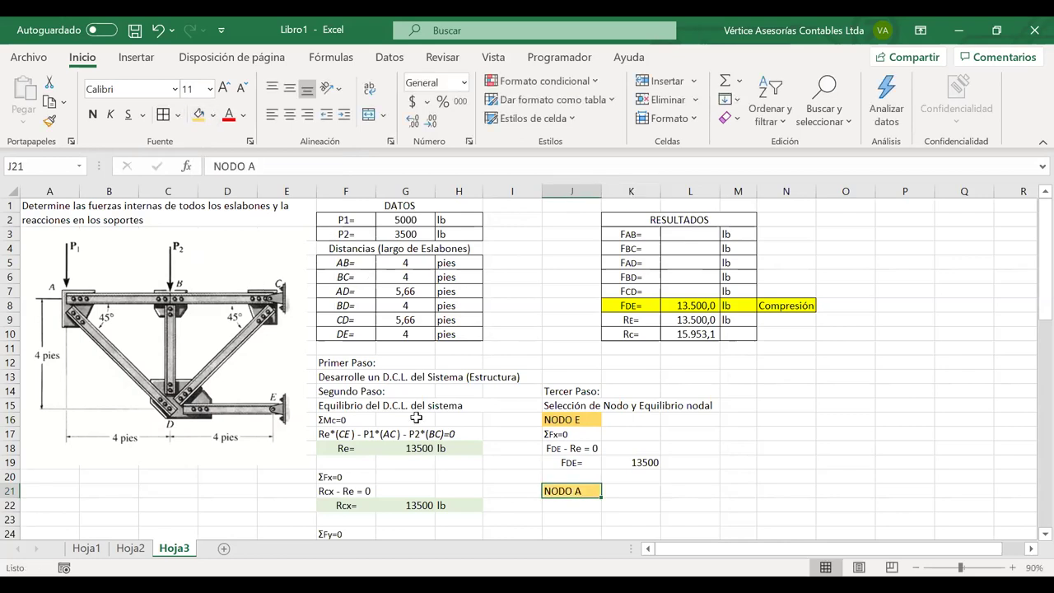
Handwrite the title Nodo A beside the calculations and sketch a black node with one horizontal and one diagonal red member line.
click(586, 505)
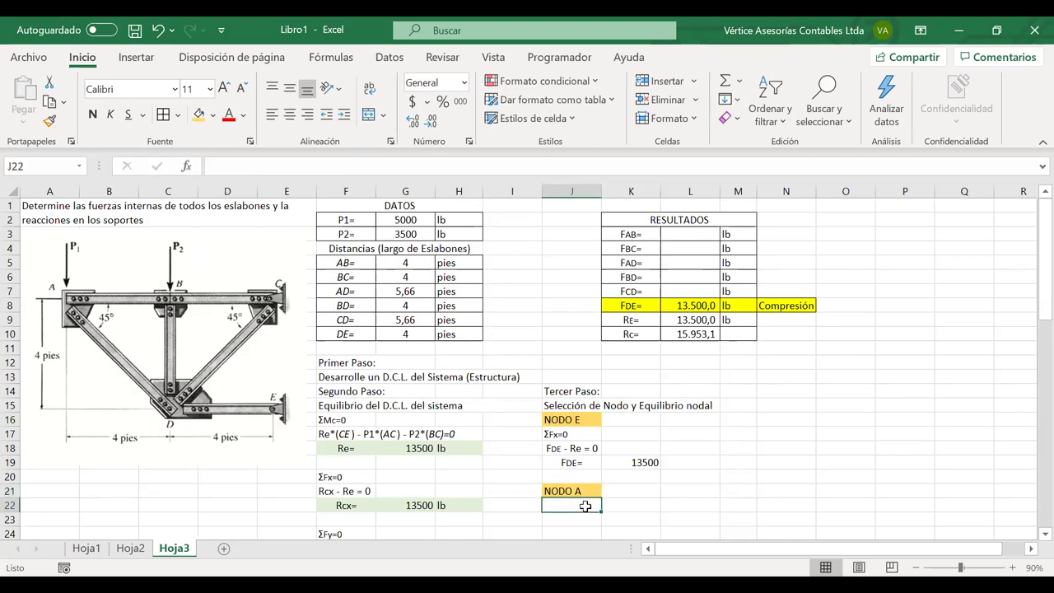
scroll(586, 506, down, 2)
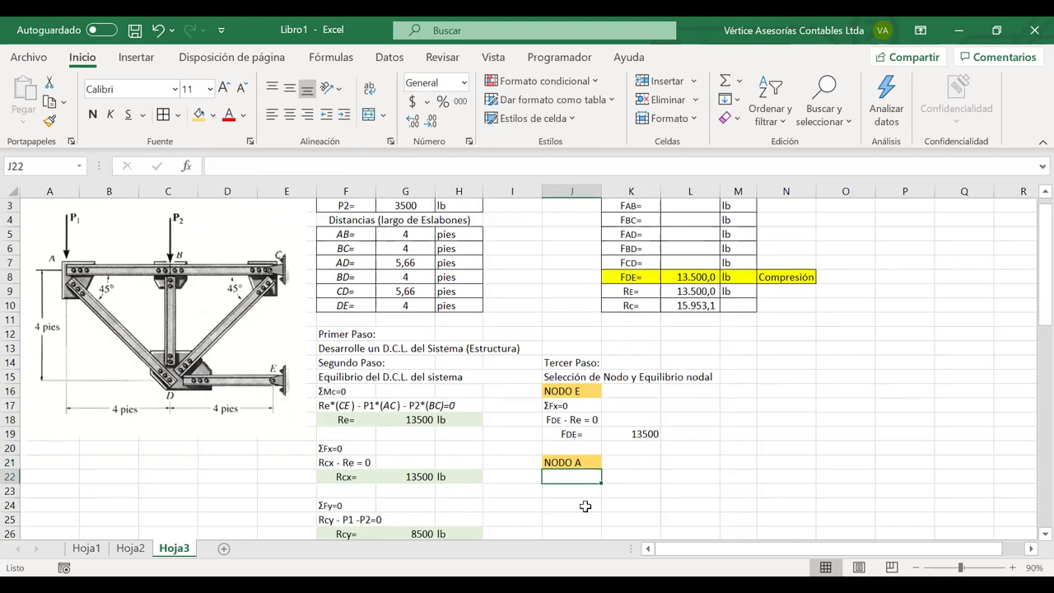
click(153, 348)
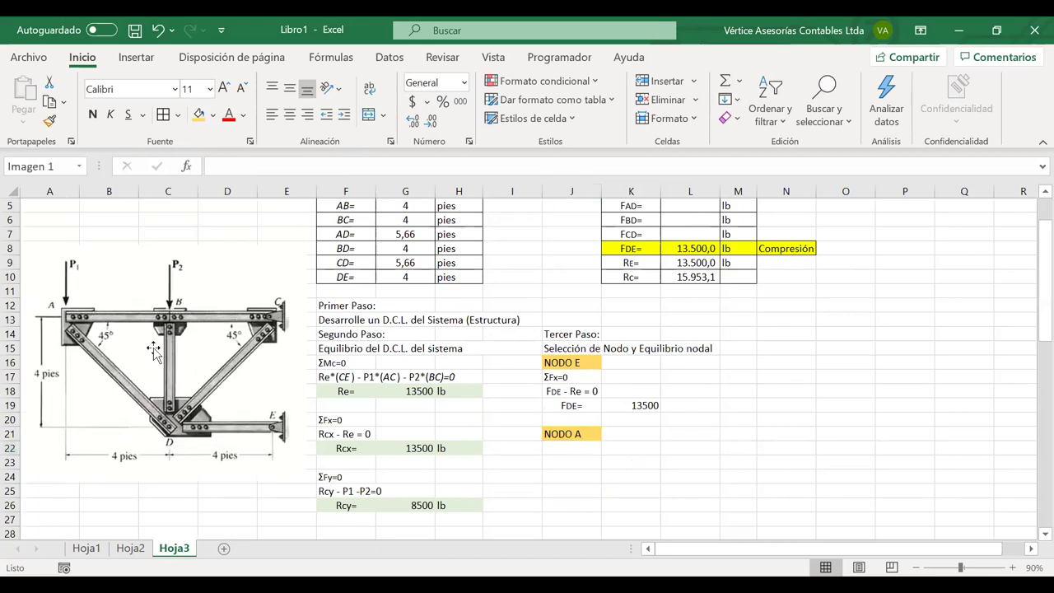
scroll(542, 386, down, 1)
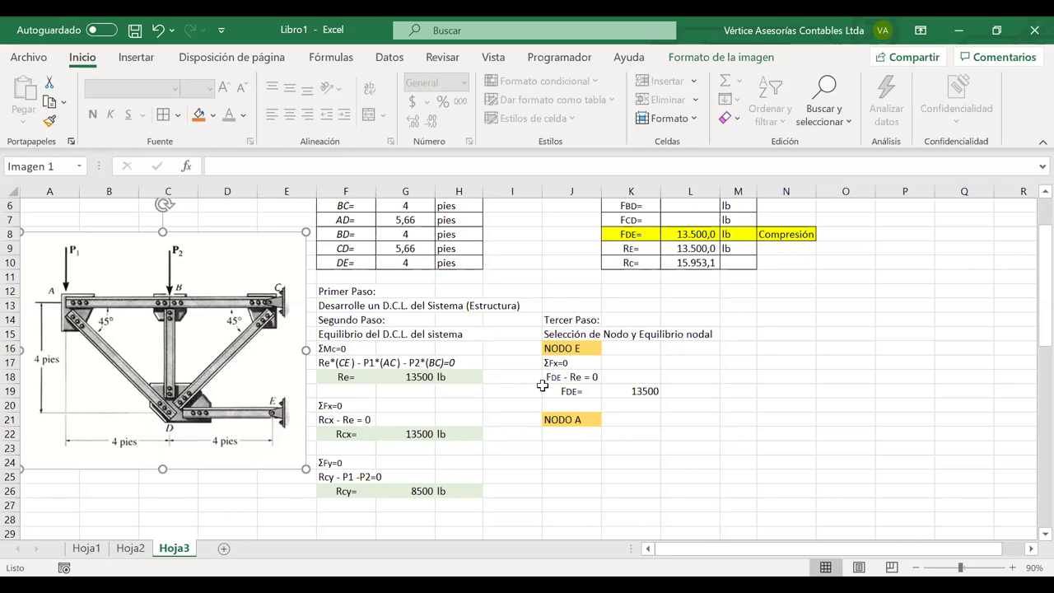
mouse_move(793, 369)
mouse_down()
mouse_move(809, 321)
mouse_move(824, 348)
mouse_move(859, 354)
mouse_move(897, 341)
mouse_move(895, 356)
mouse_up()
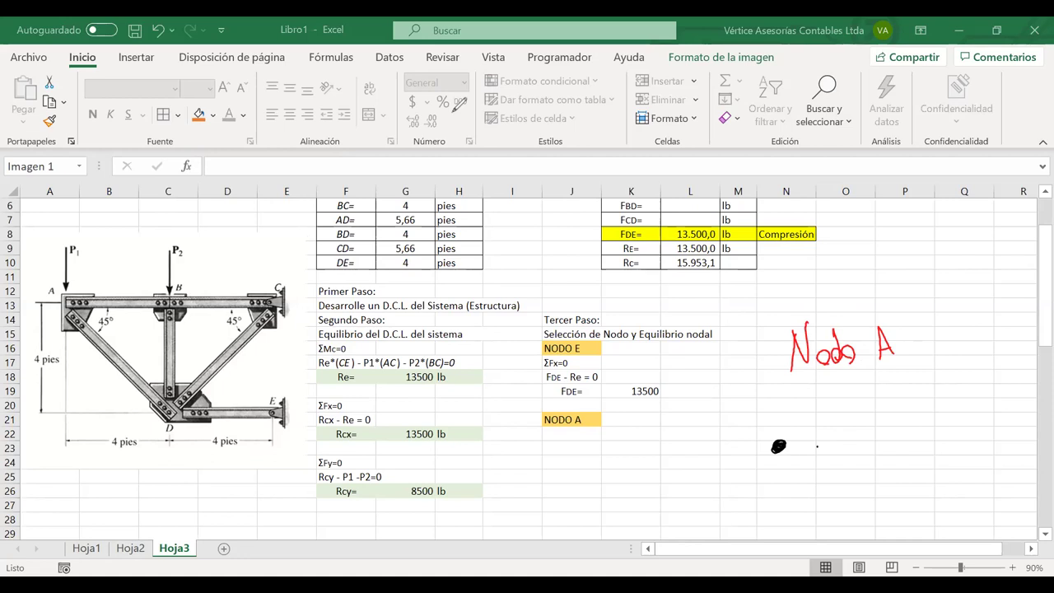
drag(795, 448, 894, 447)
drag(789, 456, 846, 519)
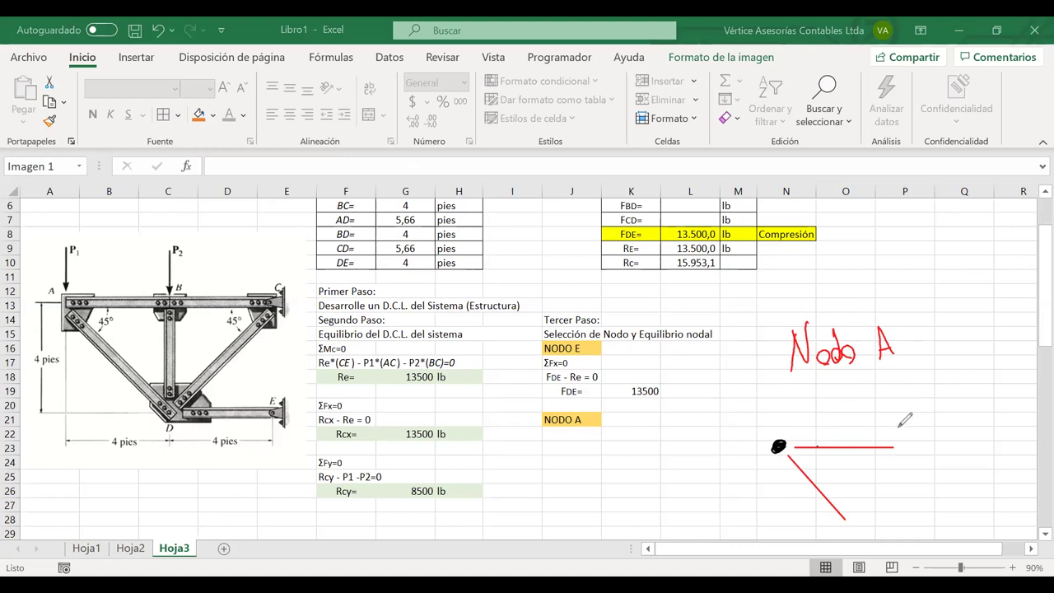
Label the horizontal member line FAB and the diagonal member line FAD in red handwriting.
drag(903, 417, 903, 443)
mouse_move(897, 415)
mouse_down()
mouse_move(913, 412)
mouse_move(924, 447)
mouse_up()
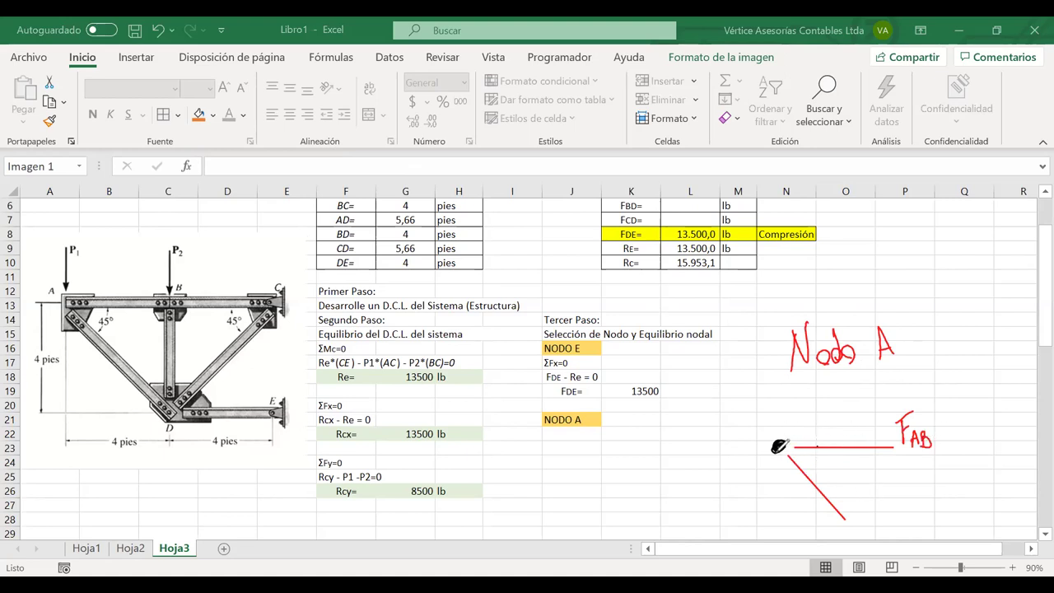
mouse_move(865, 508)
mouse_down()
mouse_move(864, 529)
mouse_move(876, 501)
mouse_move(887, 530)
mouse_move(896, 521)
mouse_move(883, 529)
mouse_up()
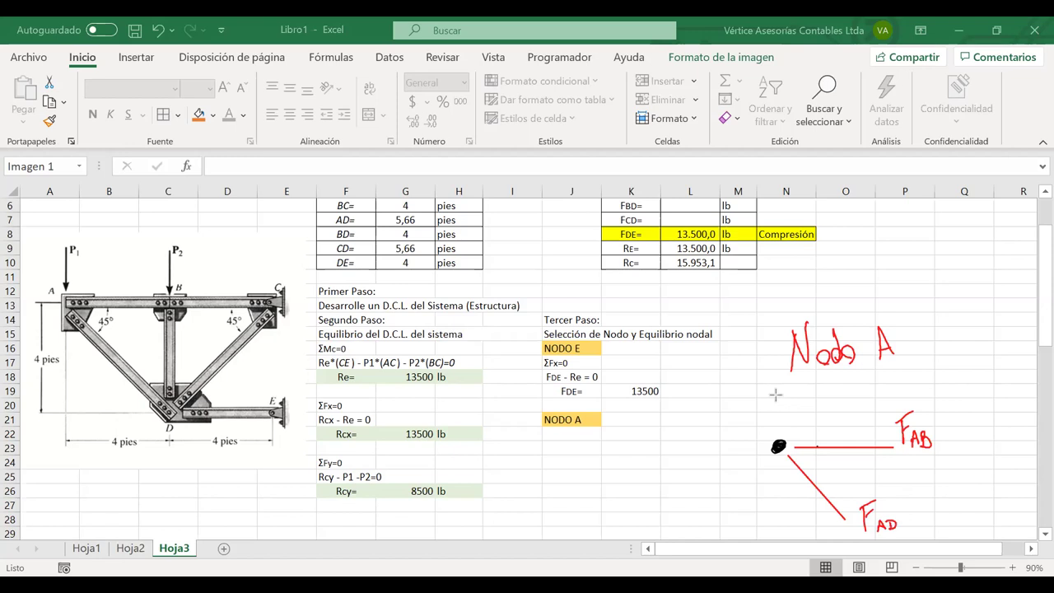
Draw a red downward load arrow onto the top of node A and label it P1.
mouse_move(773, 382)
mouse_down()
mouse_move(773, 430)
mouse_move(778, 420)
mouse_up()
click(774, 400)
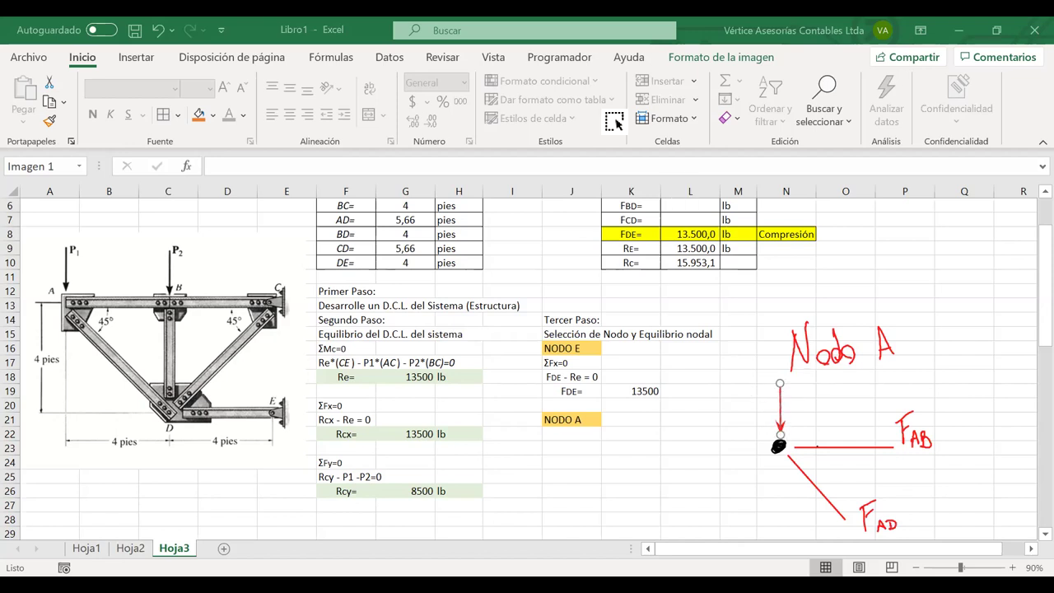
key(Escape)
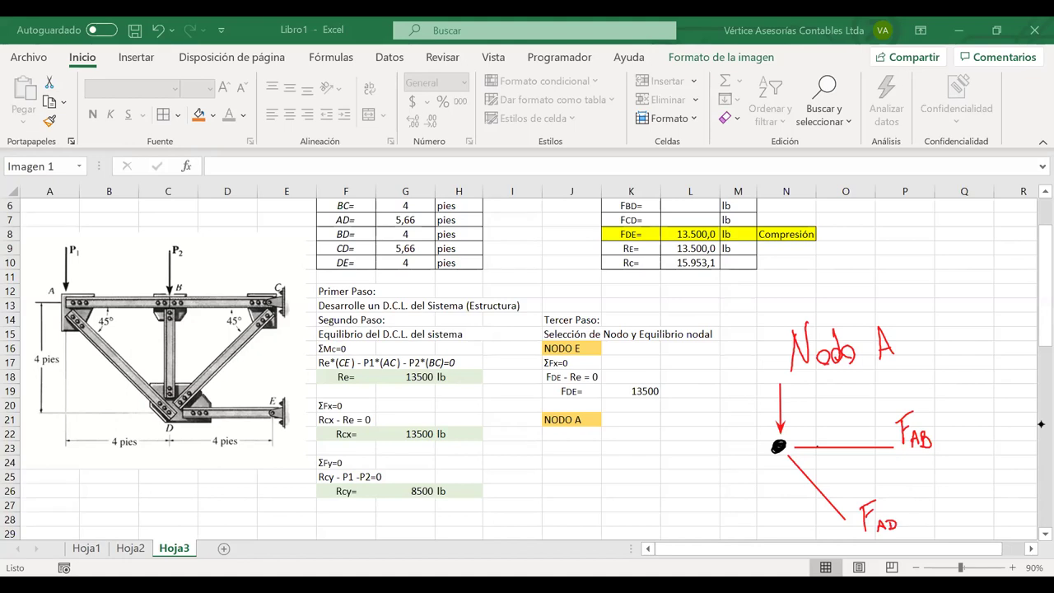
scroll(1041, 425, down, 11)
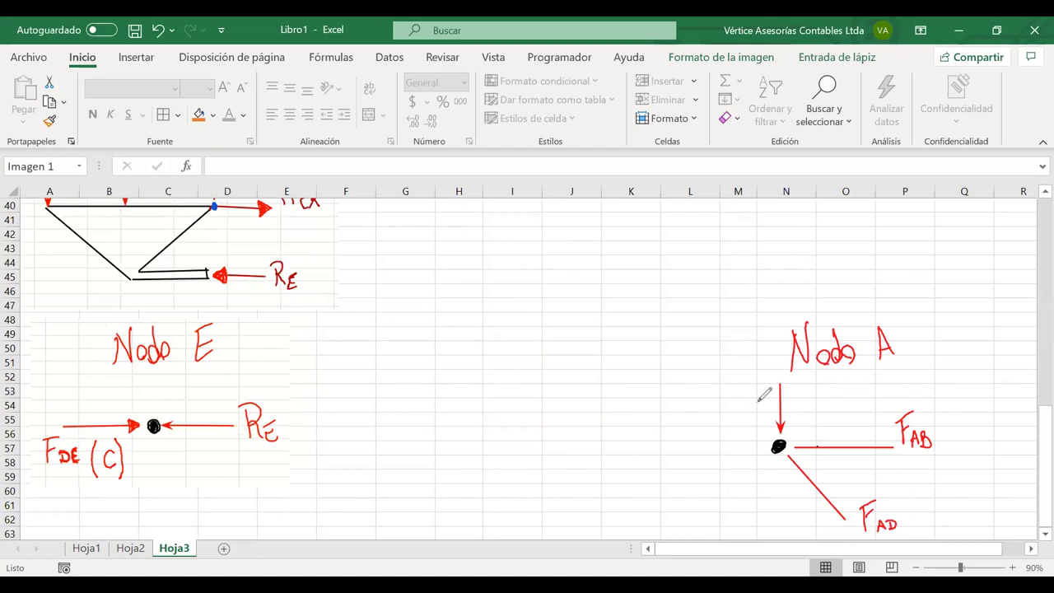
drag(736, 376, 758, 408)
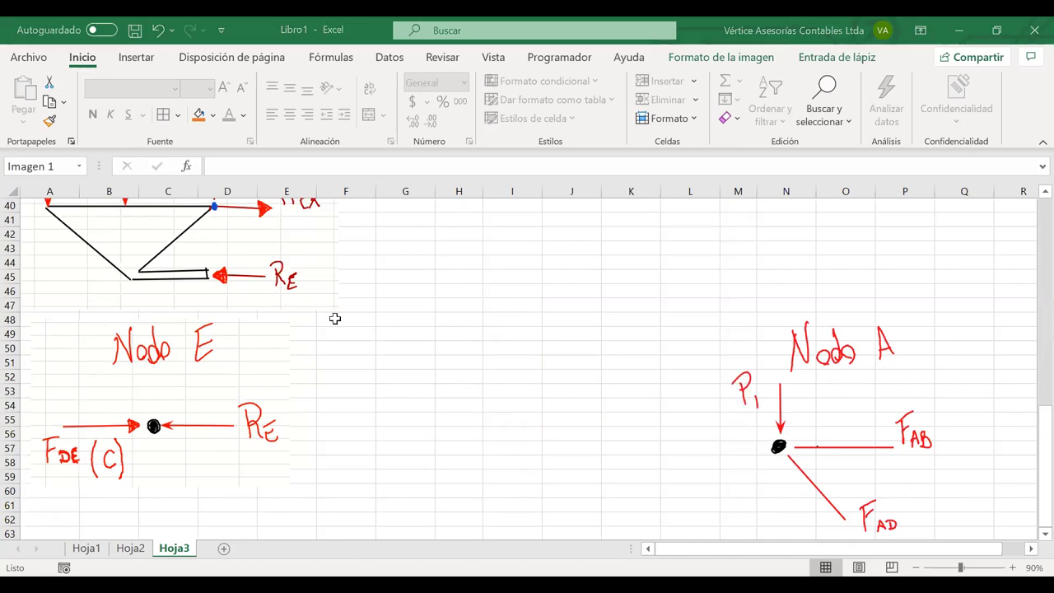
scroll(714, 349, up, 13)
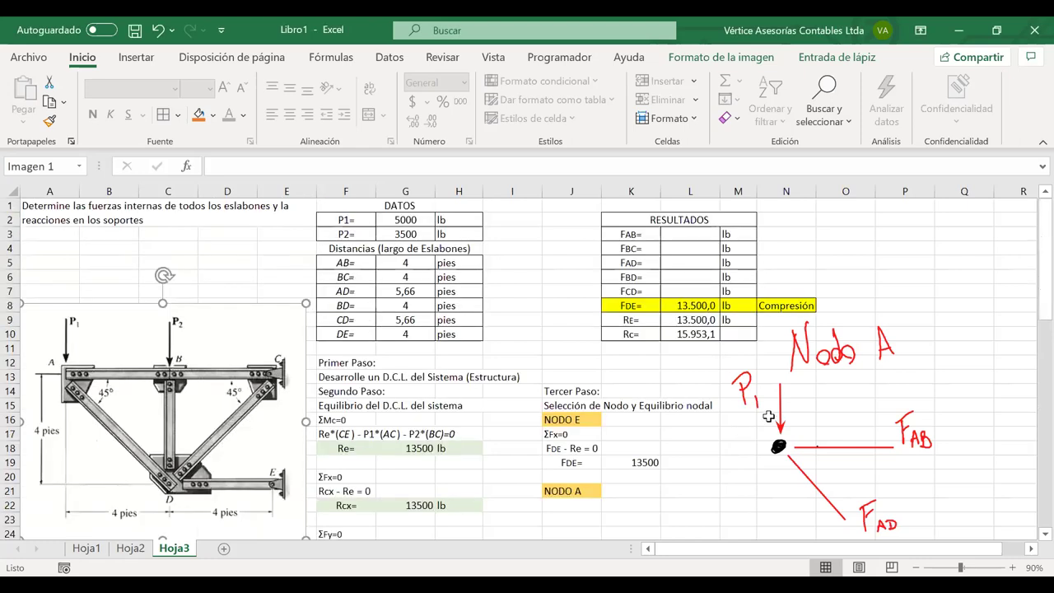
scroll(775, 445, down, 2)
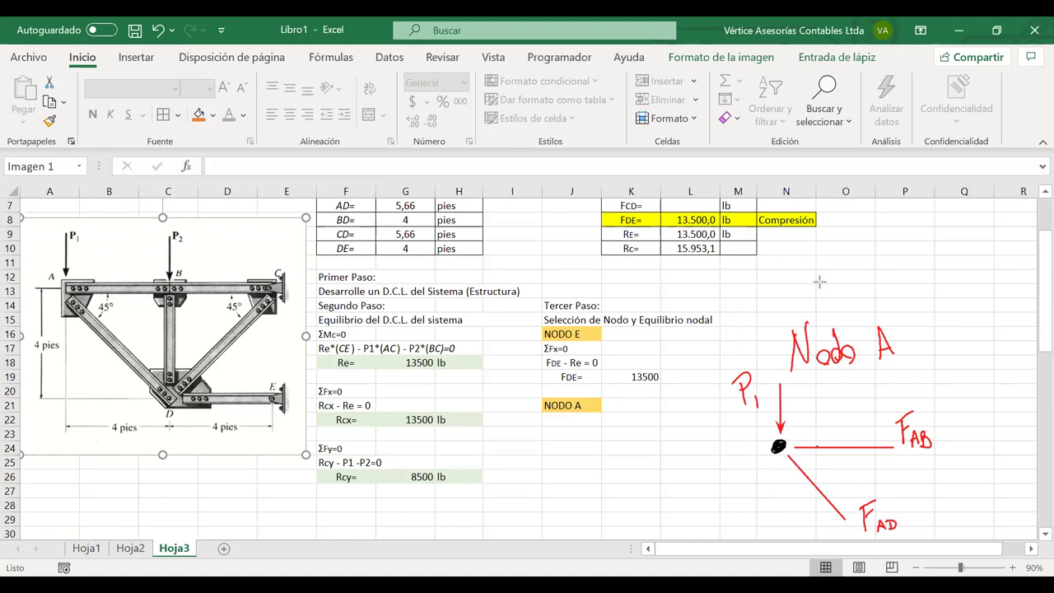
click(1041, 266)
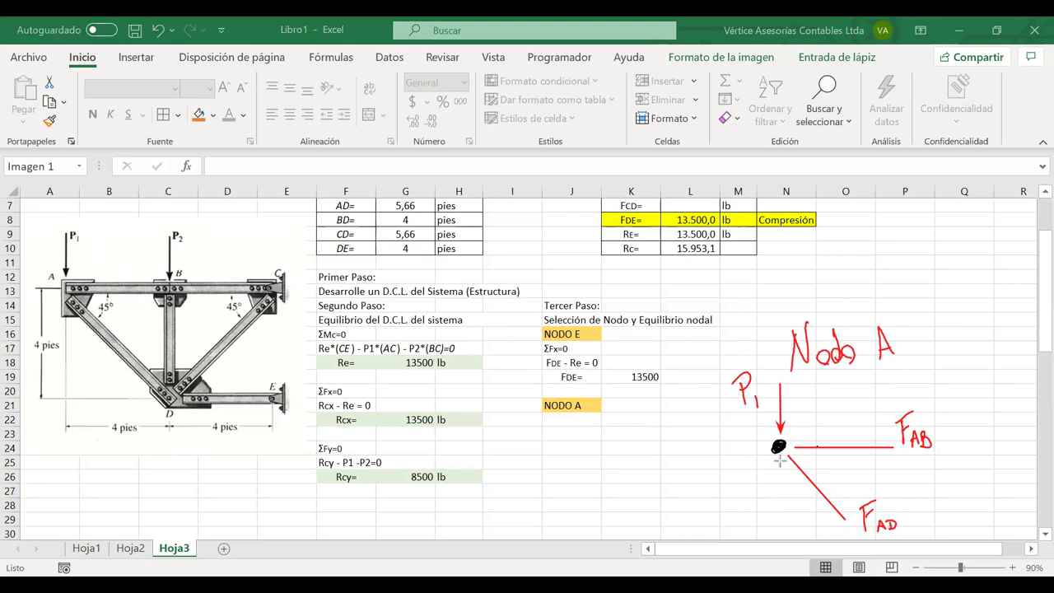
Sketch the vertical and horizontal components of FAD in green, with a thick upward arrow on the vertical one.
mouse_move(780, 462)
mouse_down()
mouse_move(781, 518)
mouse_move(840, 517)
mouse_up()
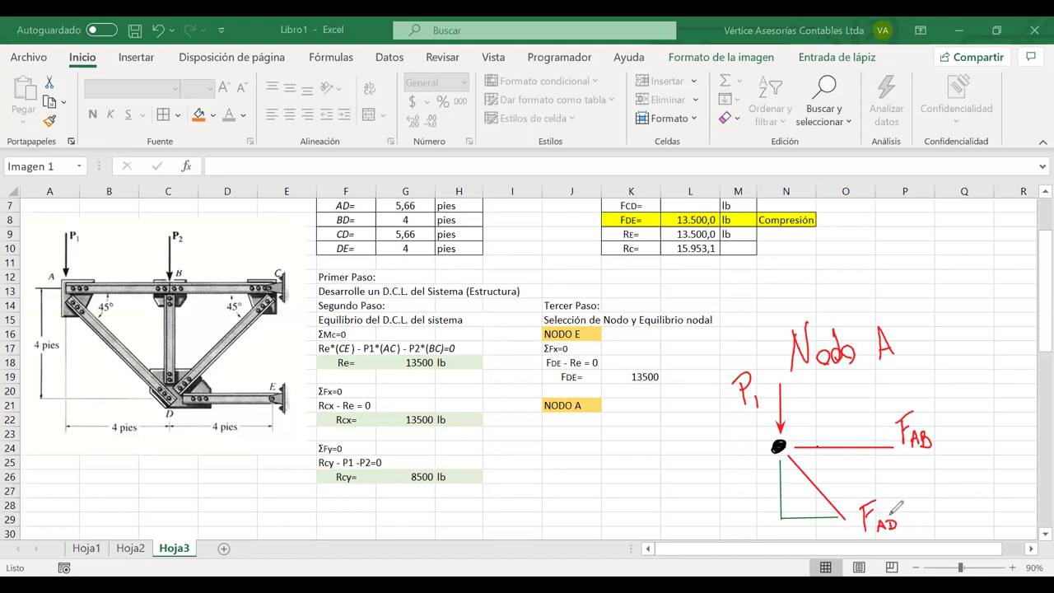
mouse_move(778, 471)
mouse_down()
mouse_move(781, 455)
mouse_move(778, 515)
mouse_up()
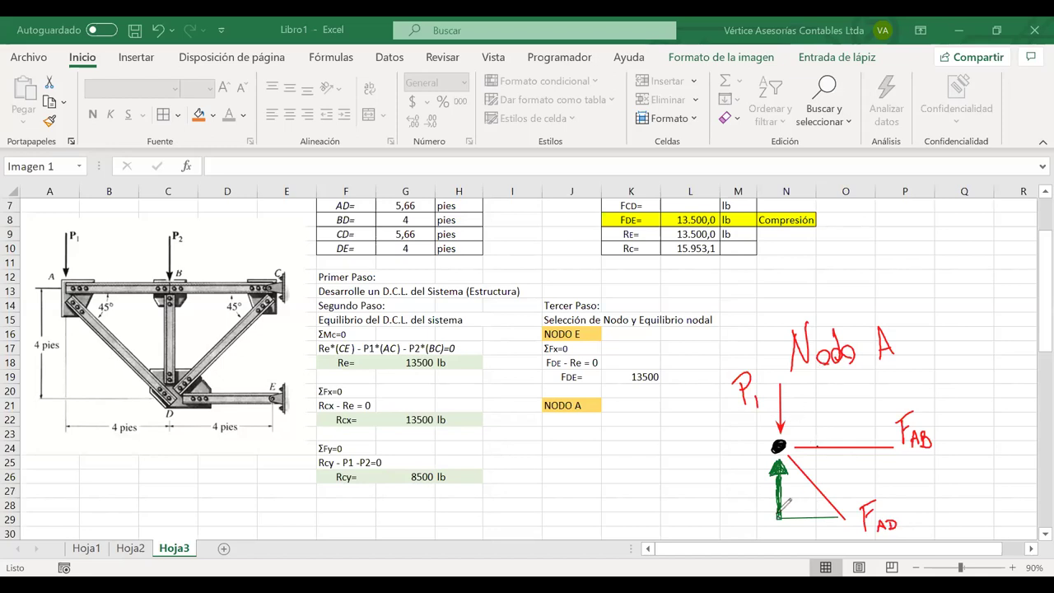
drag(781, 504, 780, 471)
Add a red arrowhead on the FAD line pointing into node A and mark the force (C) for compression.
mouse_move(788, 454)
mouse_down()
mouse_move(791, 467)
mouse_move(805, 459)
mouse_move(804, 471)
mouse_up()
mouse_move(911, 494)
mouse_down()
mouse_move(912, 533)
mouse_move(923, 524)
mouse_up()
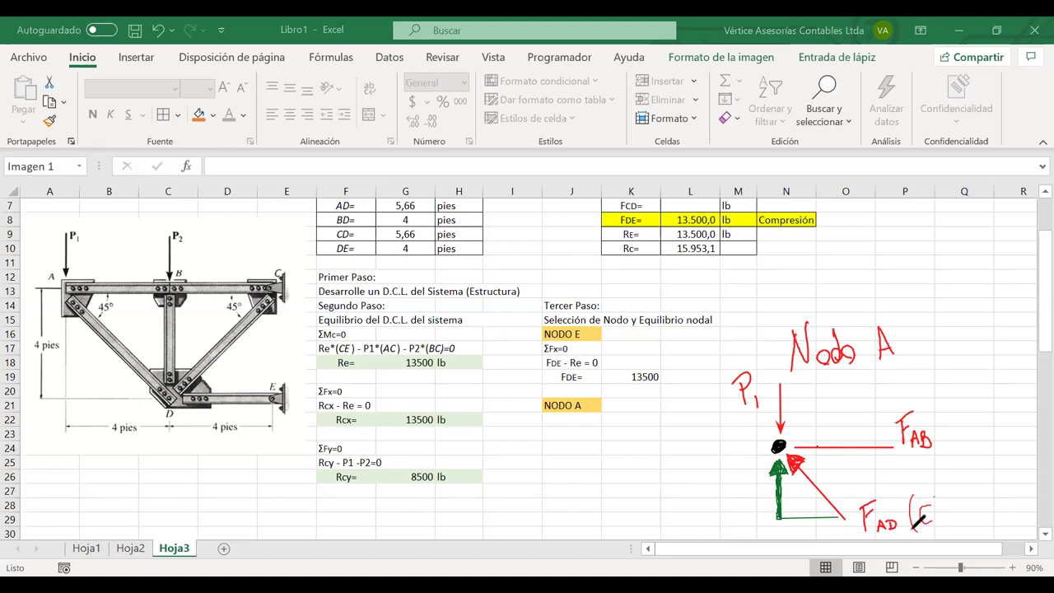
drag(937, 498, 938, 532)
Sketch a standing figure, load arrows and cut marks across members AD and DE on the truss picture, and erase them.
mouse_move(126, 238)
mouse_down()
mouse_move(130, 226)
mouse_move(130, 271)
mouse_up()
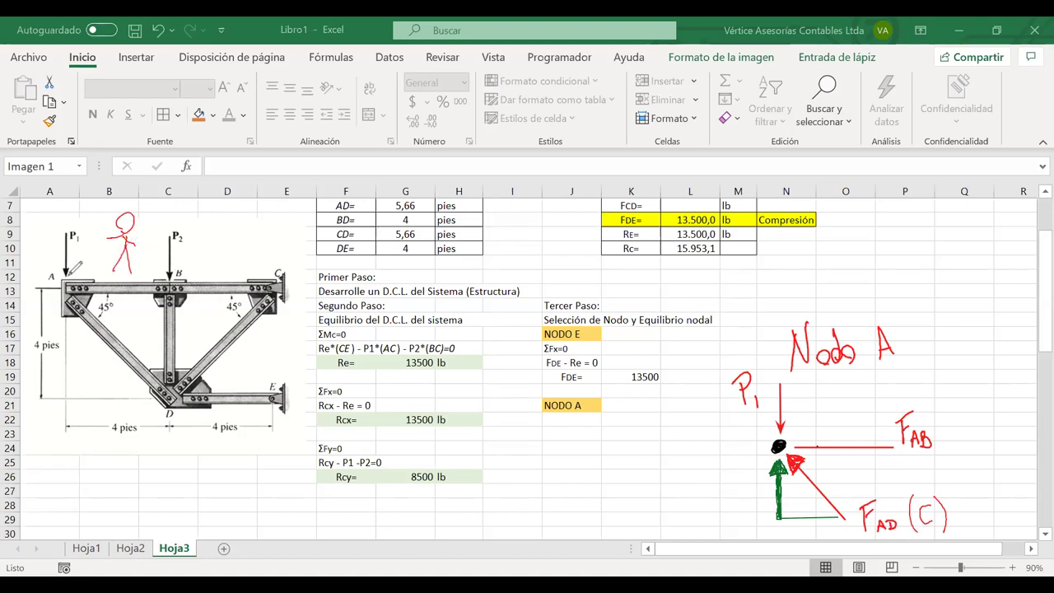
drag(71, 276, 175, 273)
drag(66, 269, 87, 323)
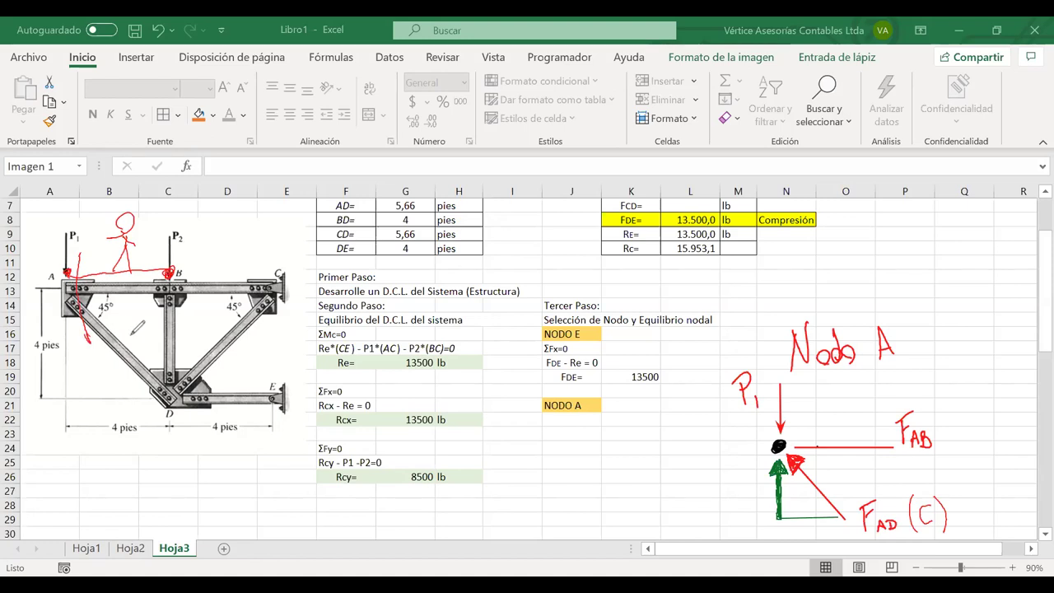
drag(124, 330, 110, 362)
drag(132, 336, 119, 373)
mouse_move(238, 381)
mouse_down()
mouse_move(237, 416)
mouse_move(247, 414)
mouse_up()
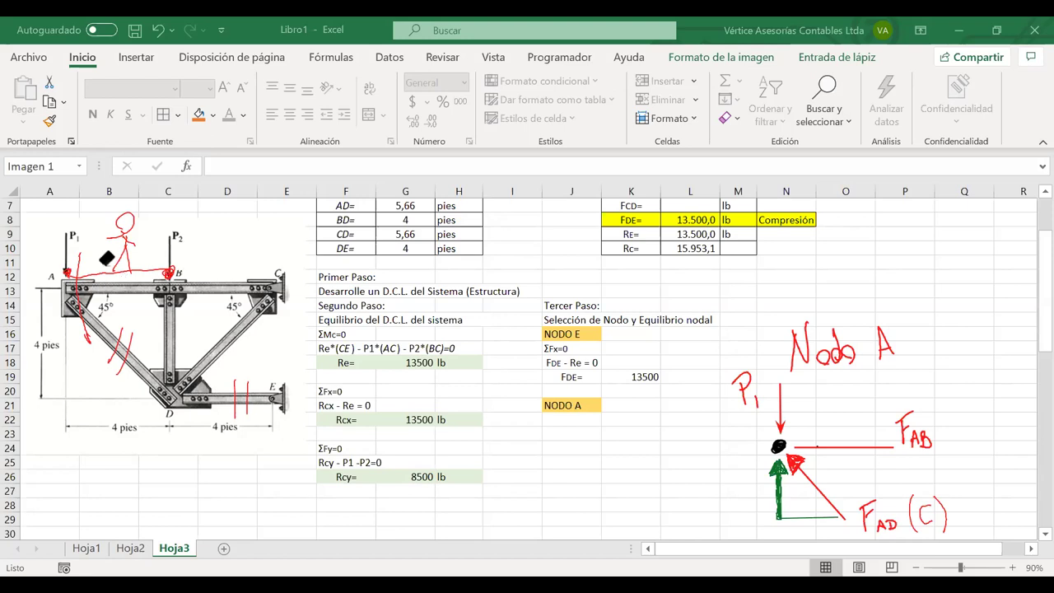
drag(161, 276, 123, 224)
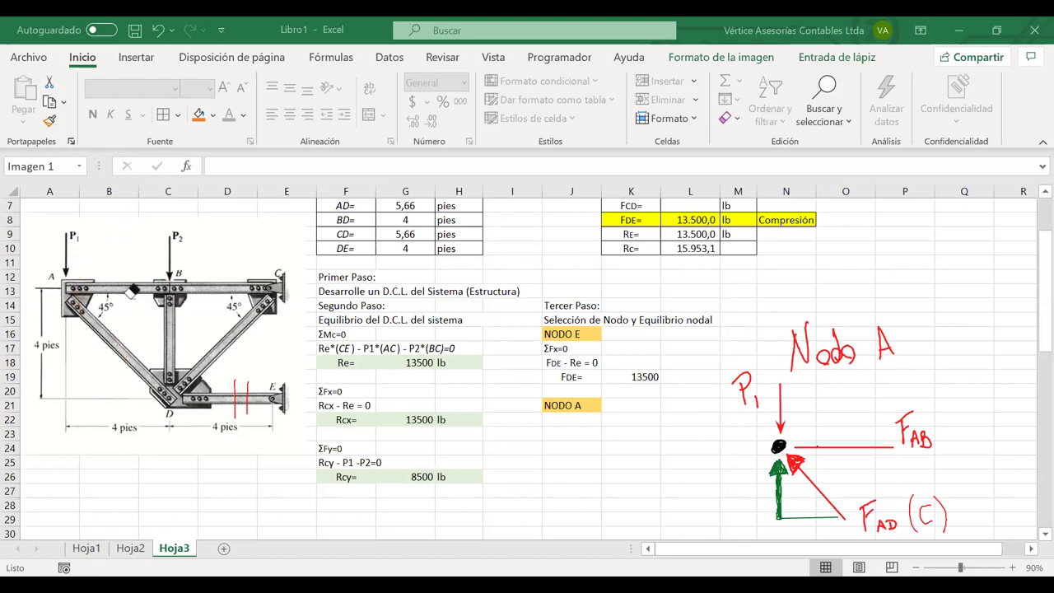
click(245, 389)
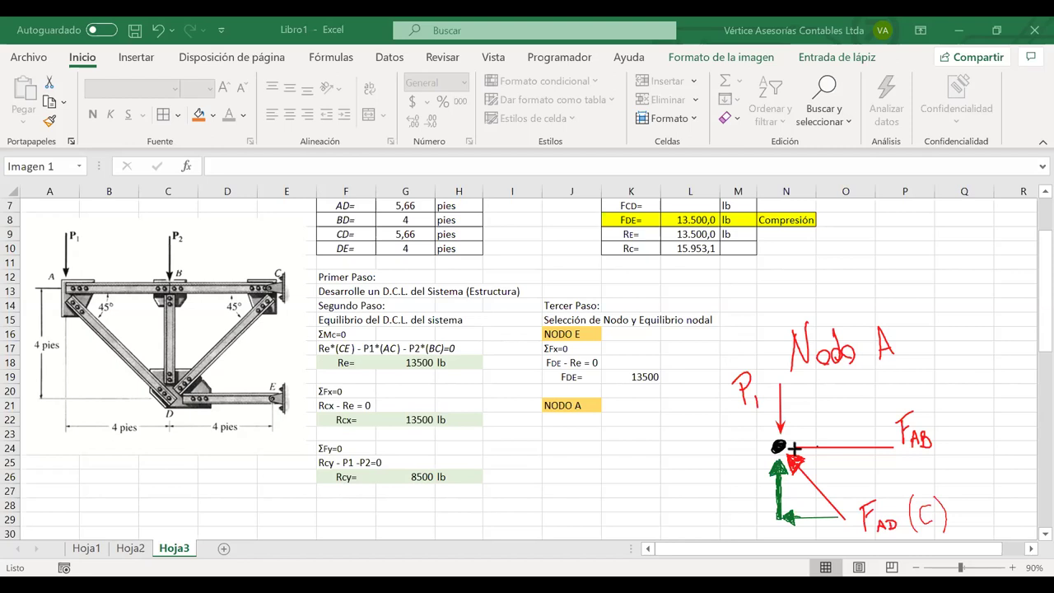
Add a red arrowhead on the FAB line pointing away from node A and mark the force (T) for tension.
drag(884, 443, 885, 452)
drag(895, 445, 880, 460)
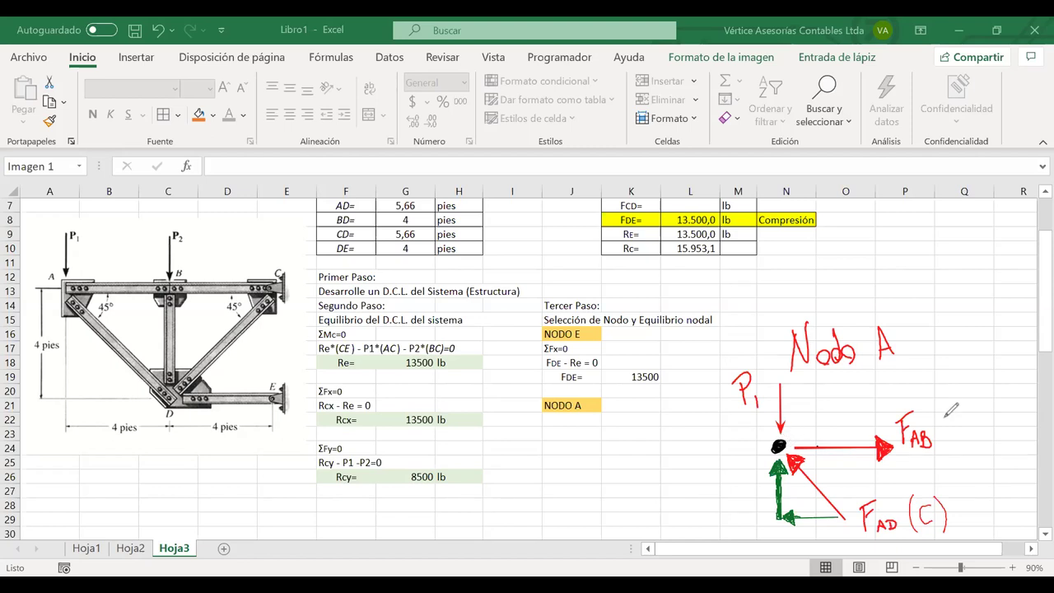
drag(949, 407, 944, 443)
drag(966, 407, 958, 435)
drag(972, 405, 971, 439)
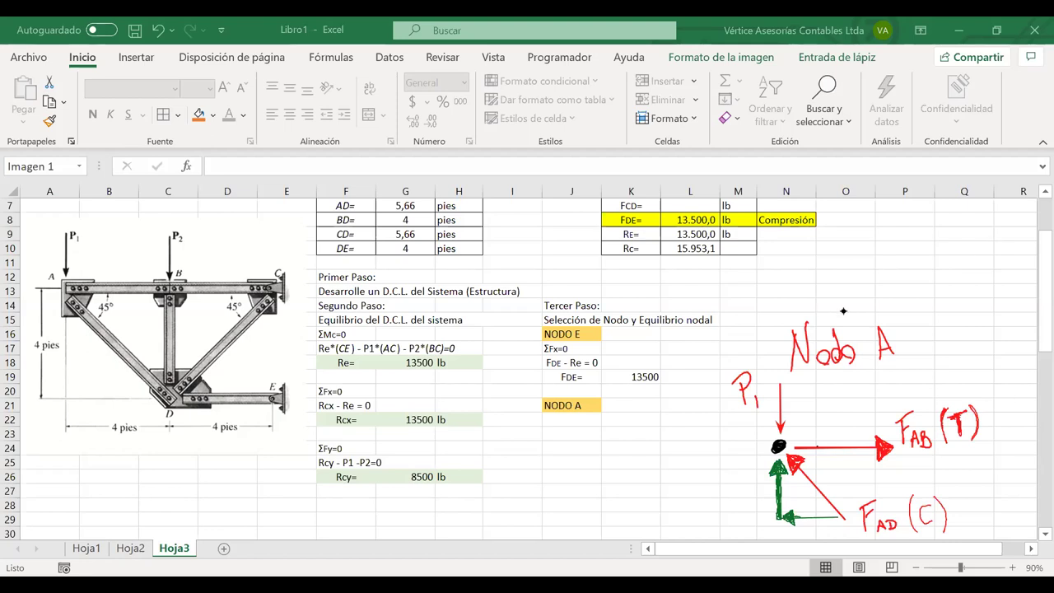
Enter Tensión in N3 beside the FAB result row.
scroll(843, 311, up, 2)
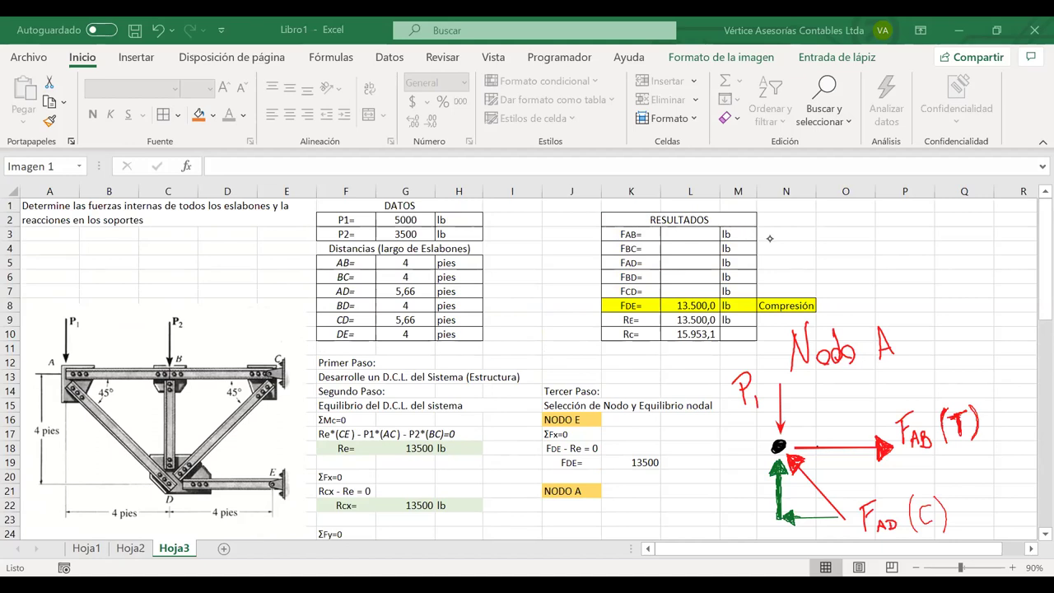
click(771, 238)
text(Tensión)
key(Return)
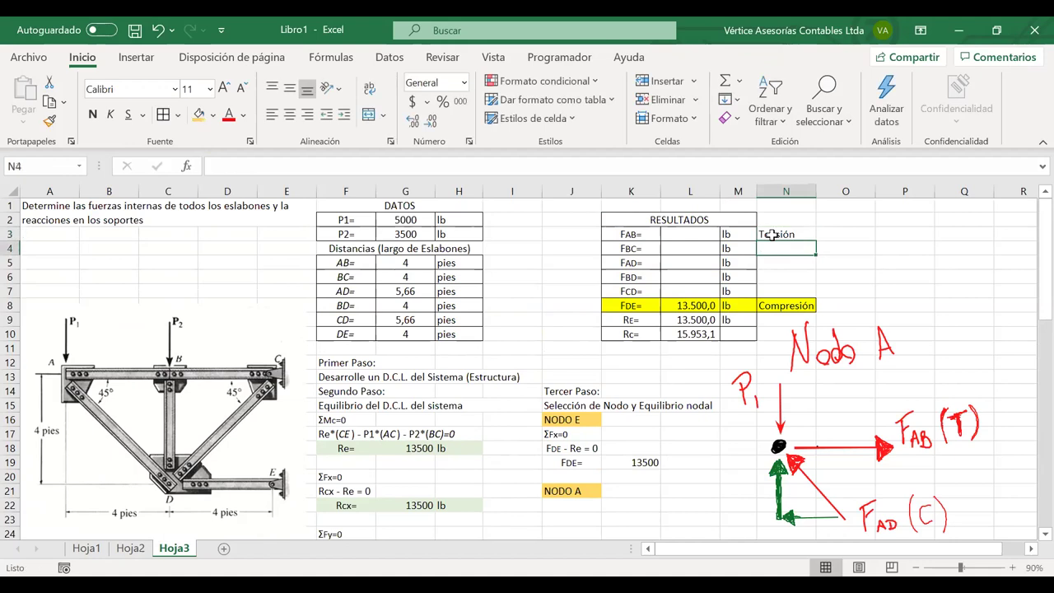
Enter Compresión in N5 beside the FAD result row and select that row's empty value cell, L5.
key(Return)
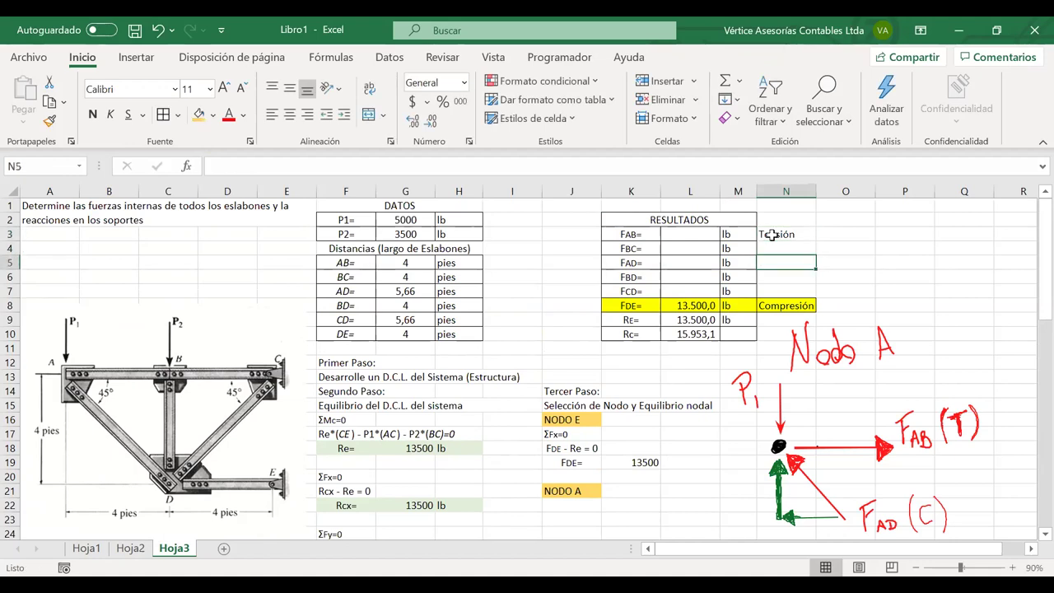
key(Left)
key(Left)
key(Left)
key(Right)
key(Right)
key(Right)
text(Comp)
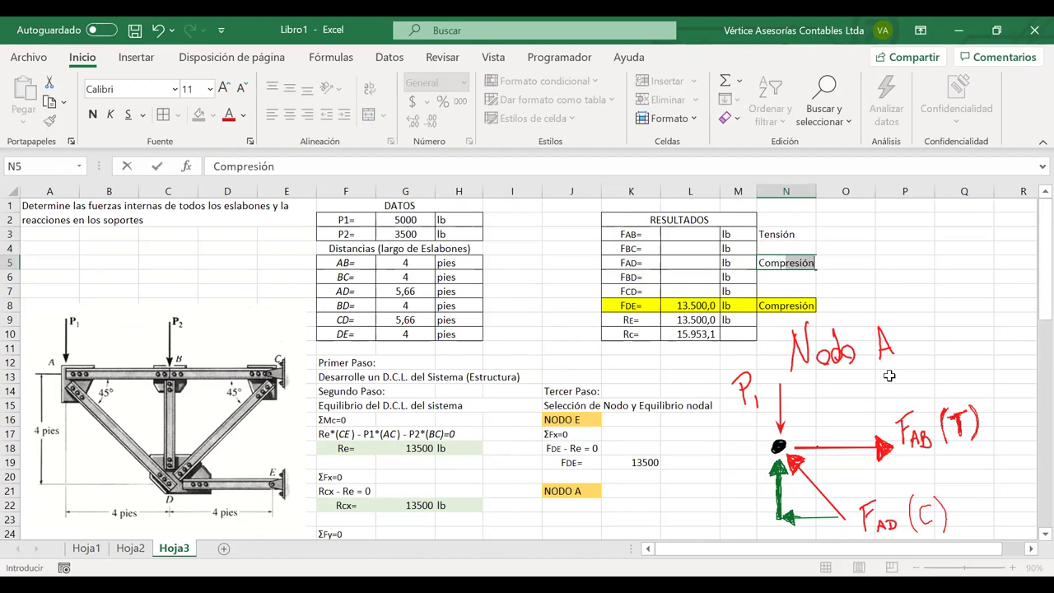
key(Return)
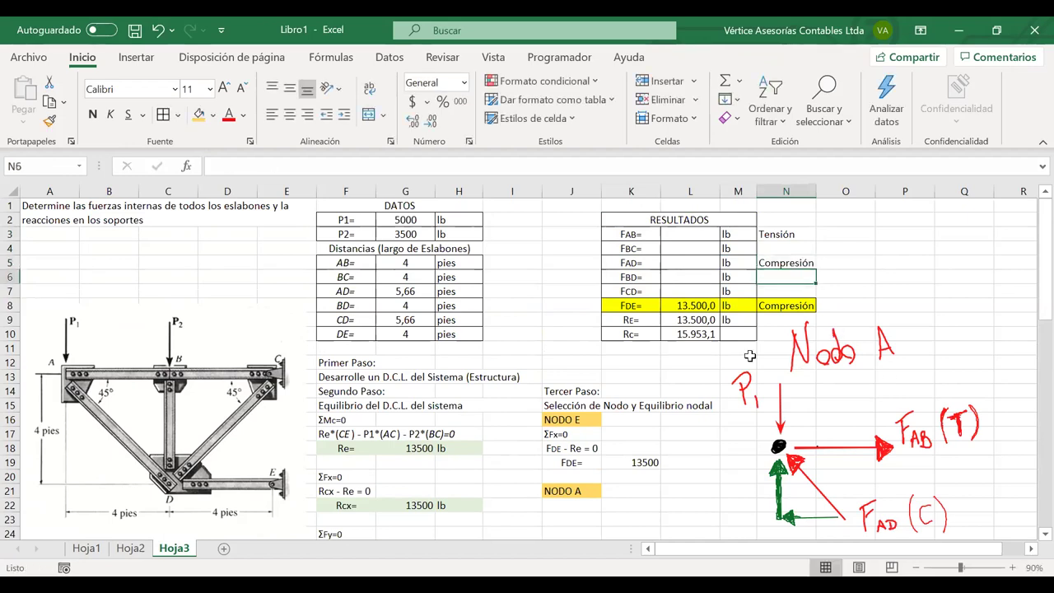
click(690, 259)
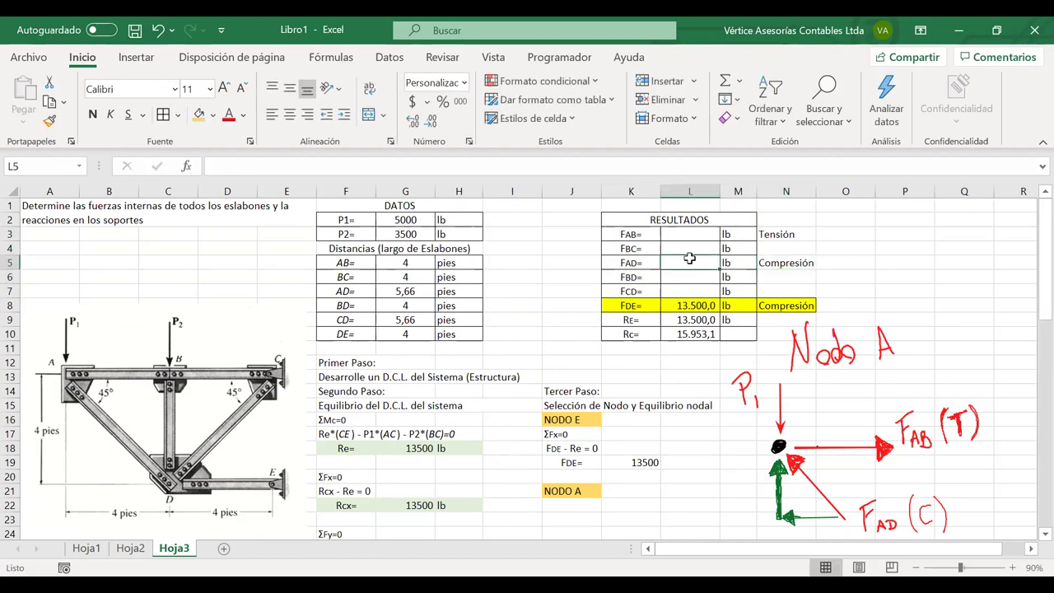
Copy the ΣFx=0 equilibrium heading from J17 into J22 under NODO A.
click(687, 248)
scroll(658, 425, down, 1)
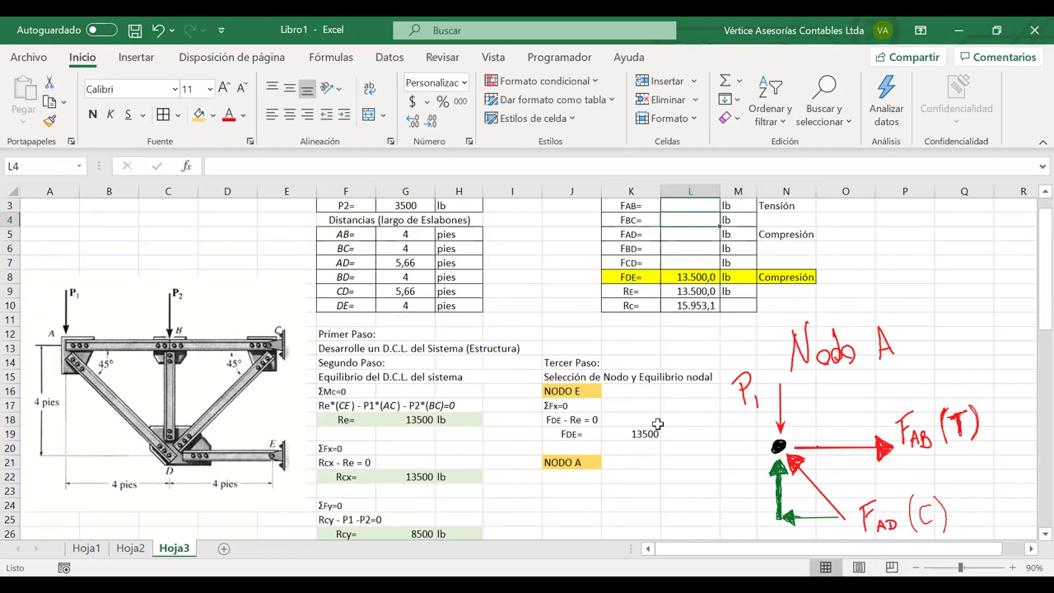
scroll(658, 424, down, 1)
click(548, 463)
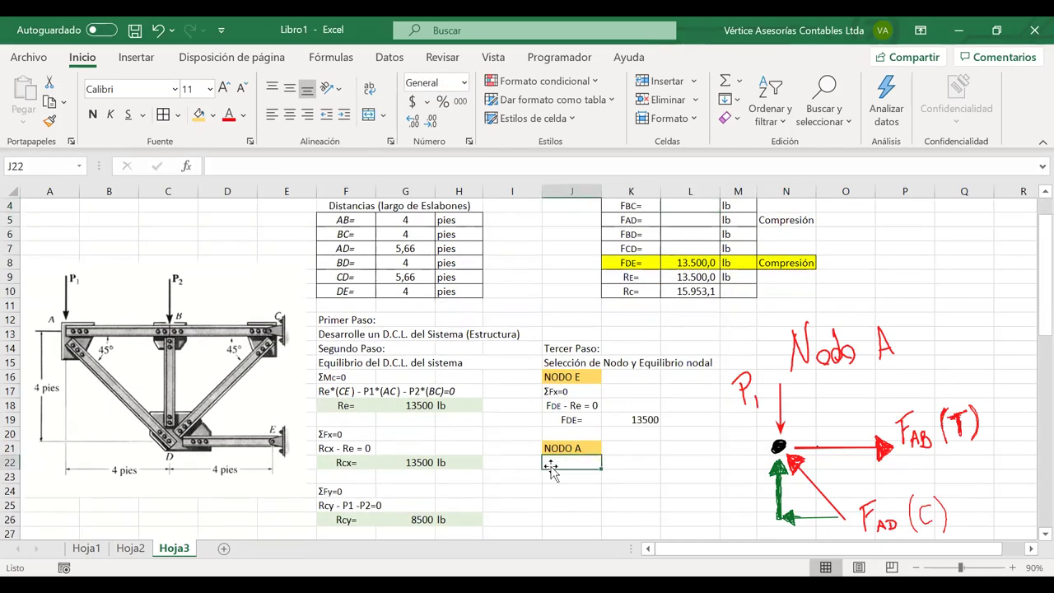
click(590, 391)
key(ctrl+c)
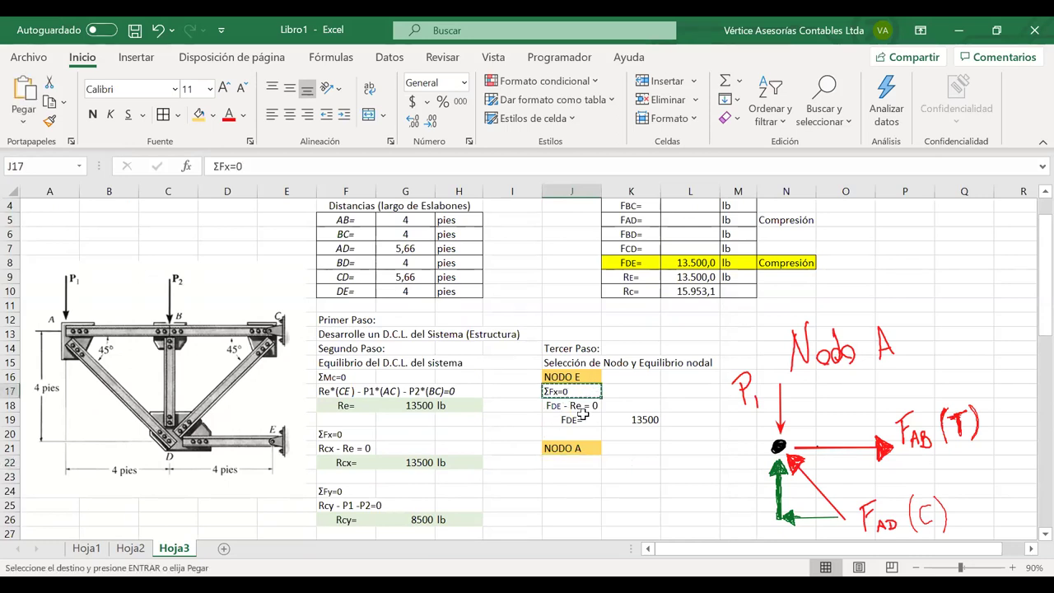
click(564, 460)
key(ctrl+v)
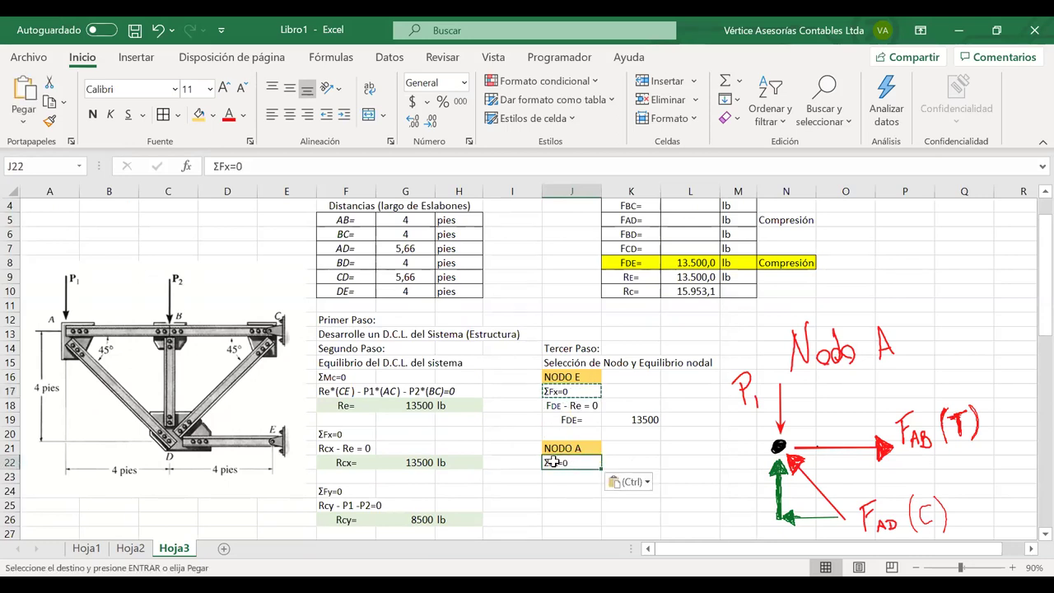
Edit the heading in J22 to read ΣFy=0.
double_click(552, 463)
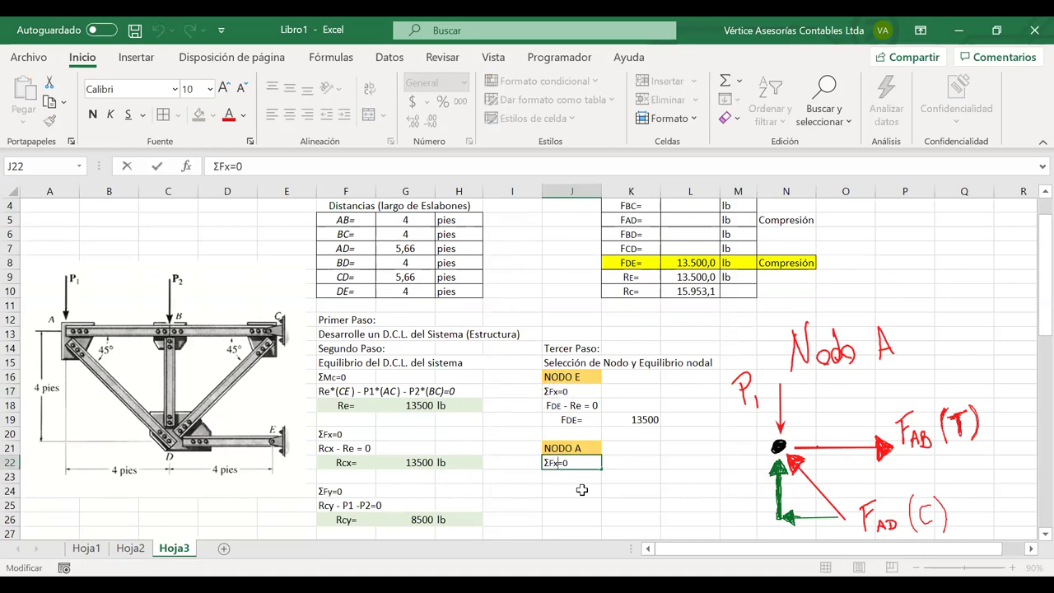
text(y)
key(Return)
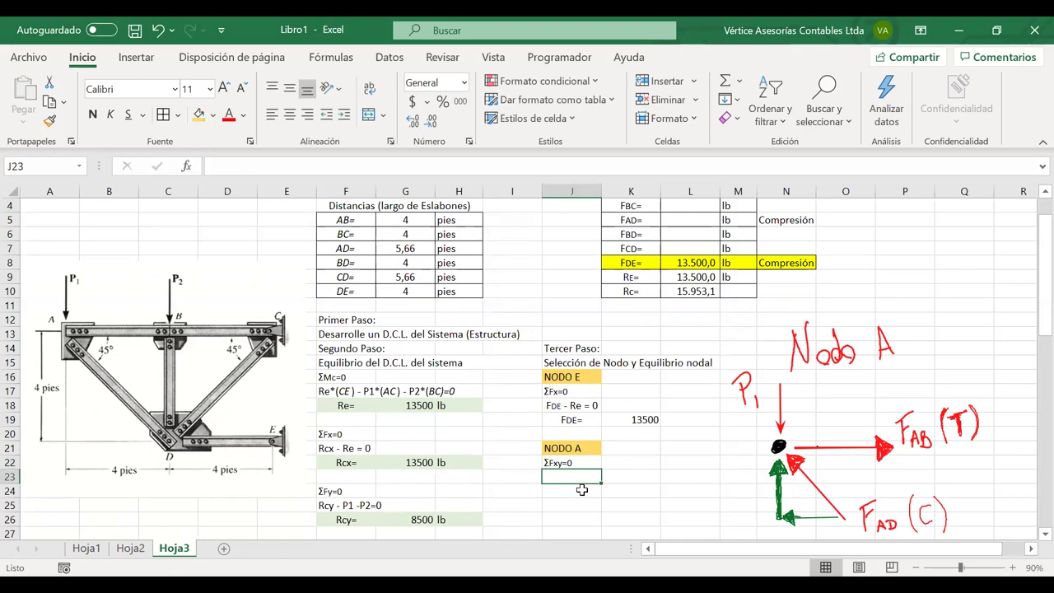
double_click(558, 464)
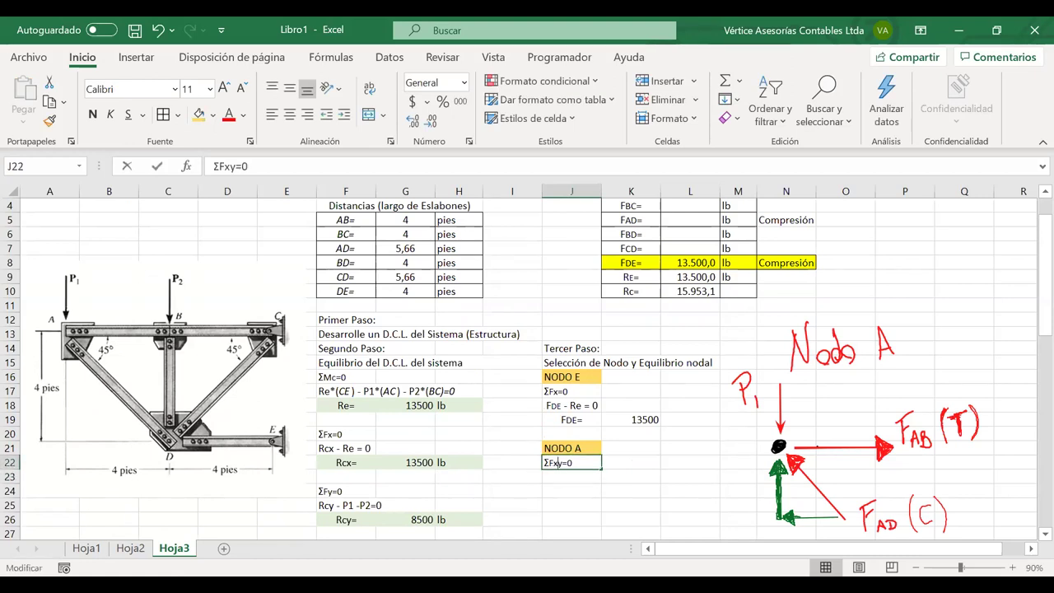
key(BackSpace)
key(Return)
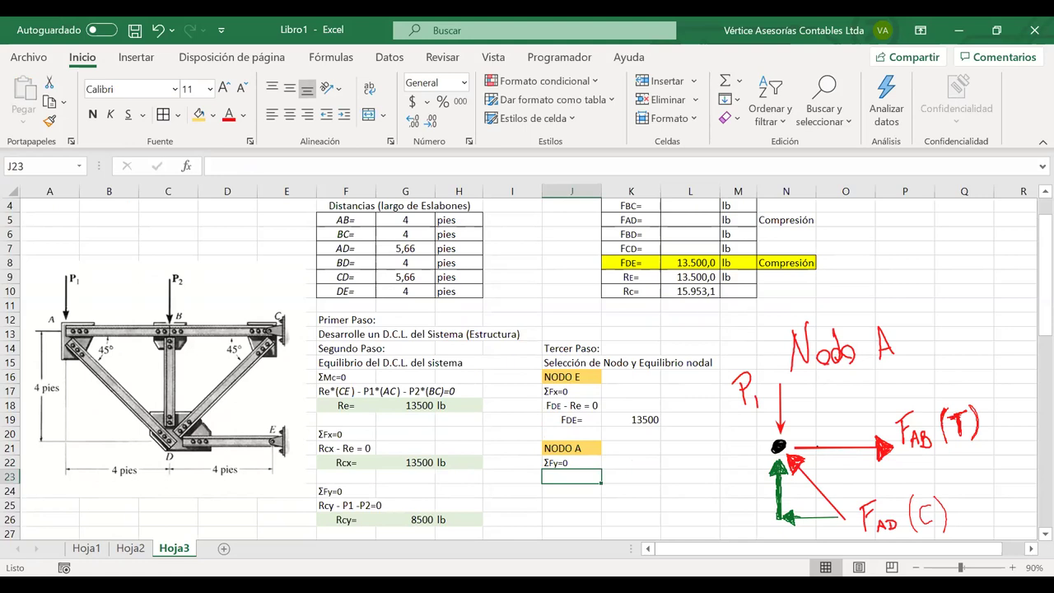
Start node A's vertical equilibrium equation in J23 with the term - P1.
click(778, 447)
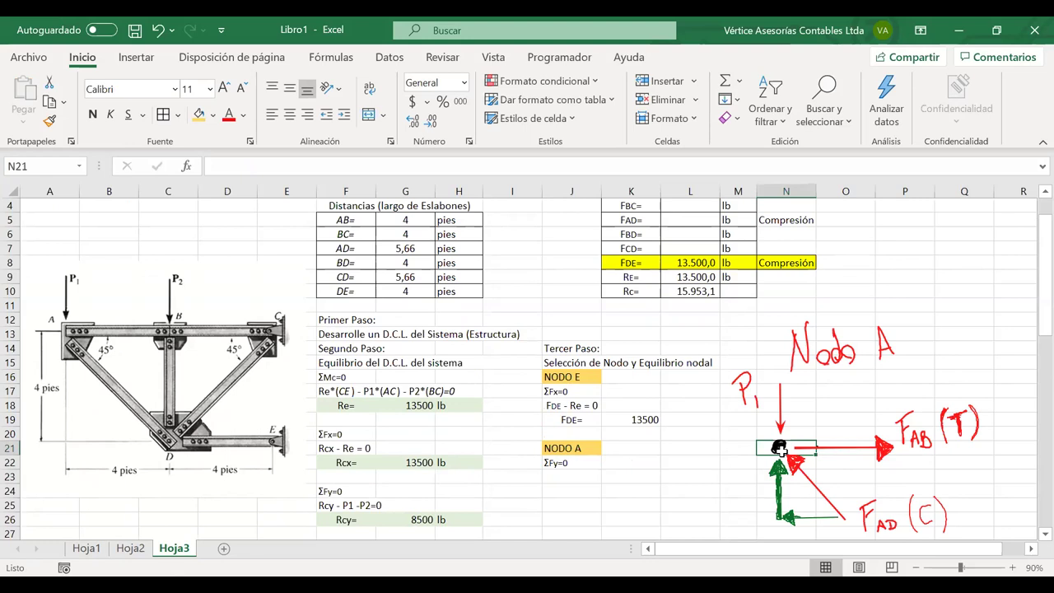
click(578, 474)
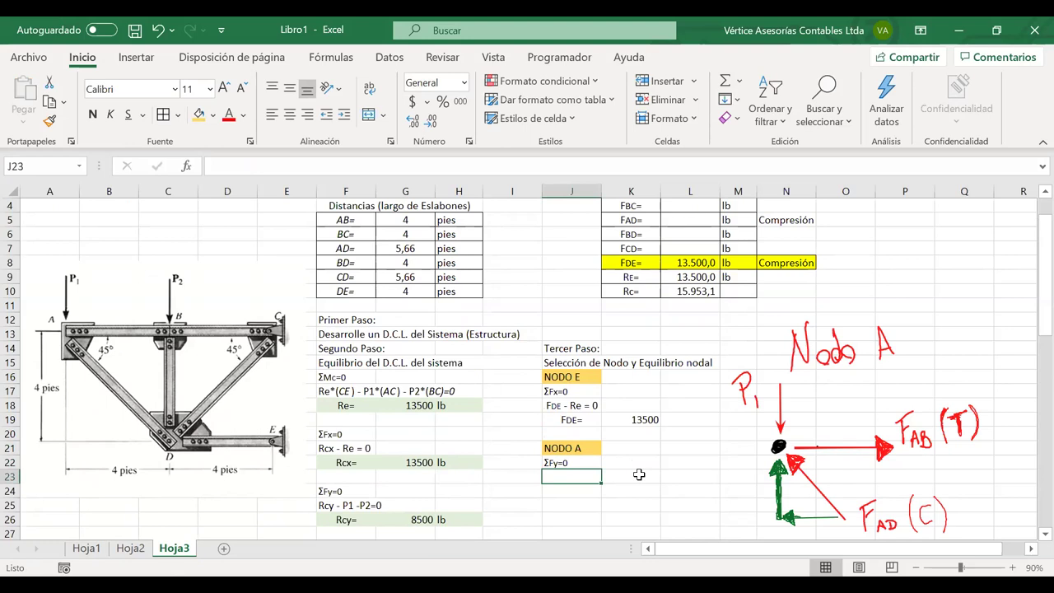
text(- P1)
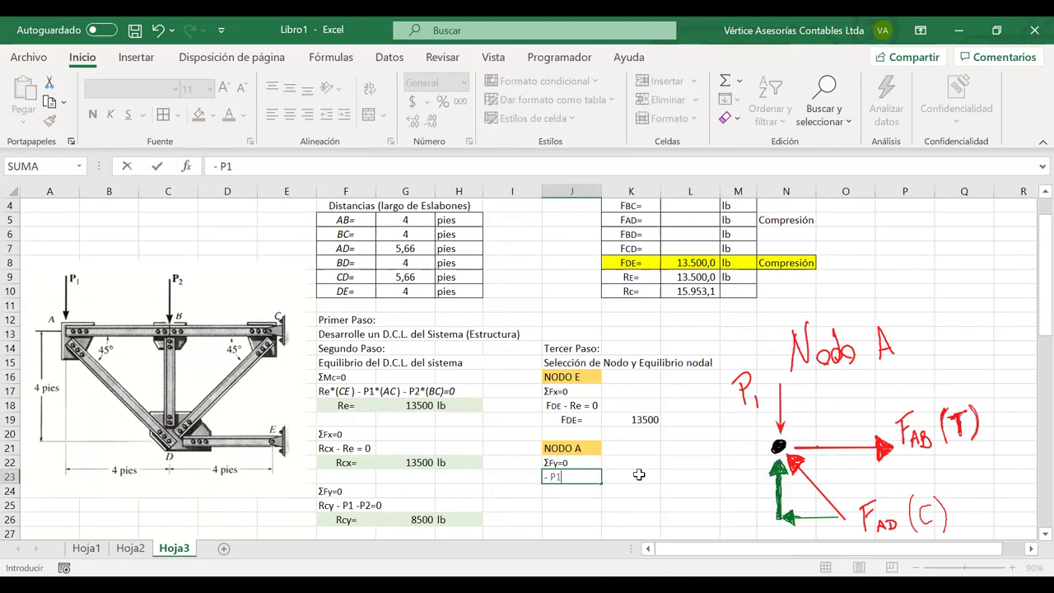
key(Left)
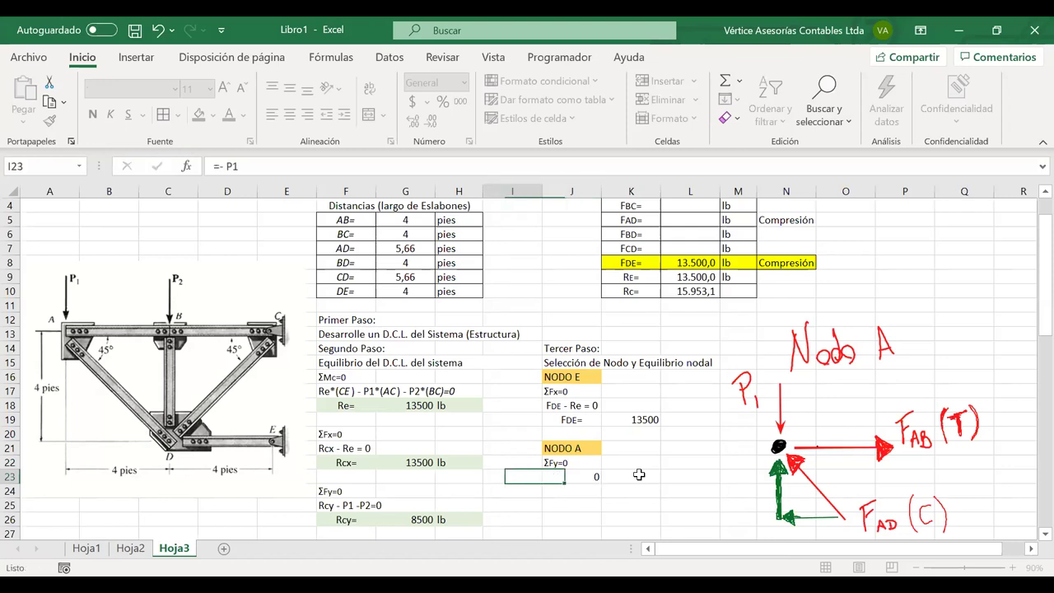
key(Left)
key(Right)
key(Right)
Append + FAD to the equation in J23 and shrink the letters AD to size 9 like a subscript.
double_click(558, 479)
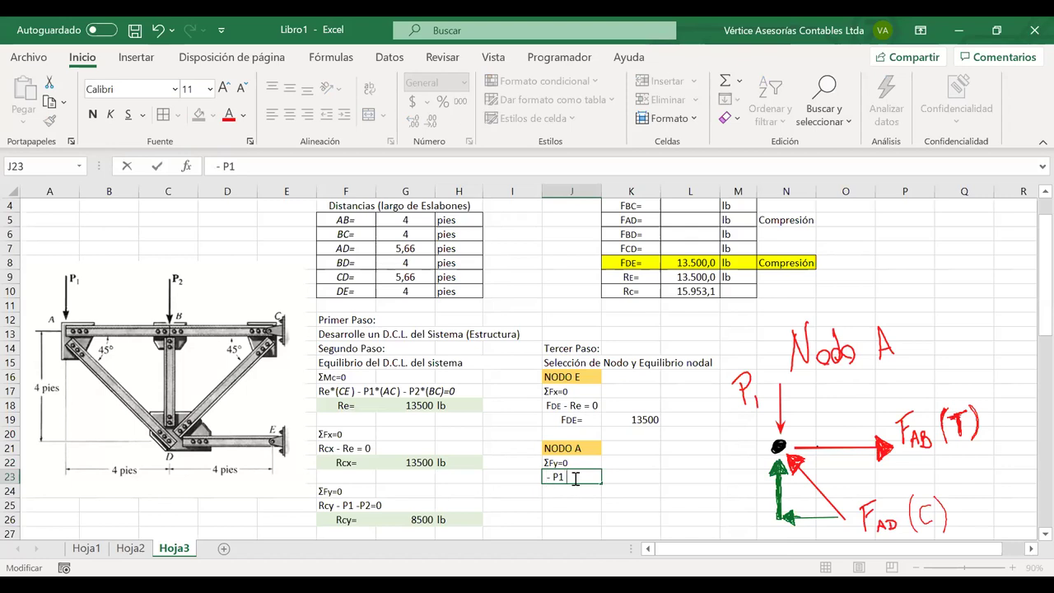
text(+ FAD)
drag(576, 478, 593, 477)
click(683, 439)
click(684, 440)
click(612, 483)
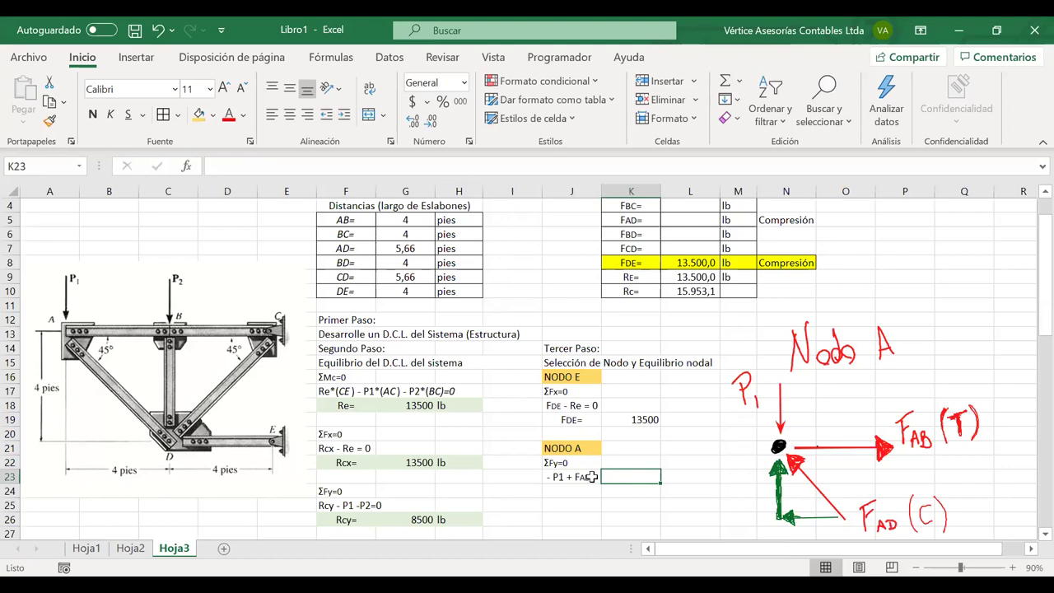
Append *( to the equation in J23, then merge and centre it across J23:K23.
double_click(593, 477)
text(()
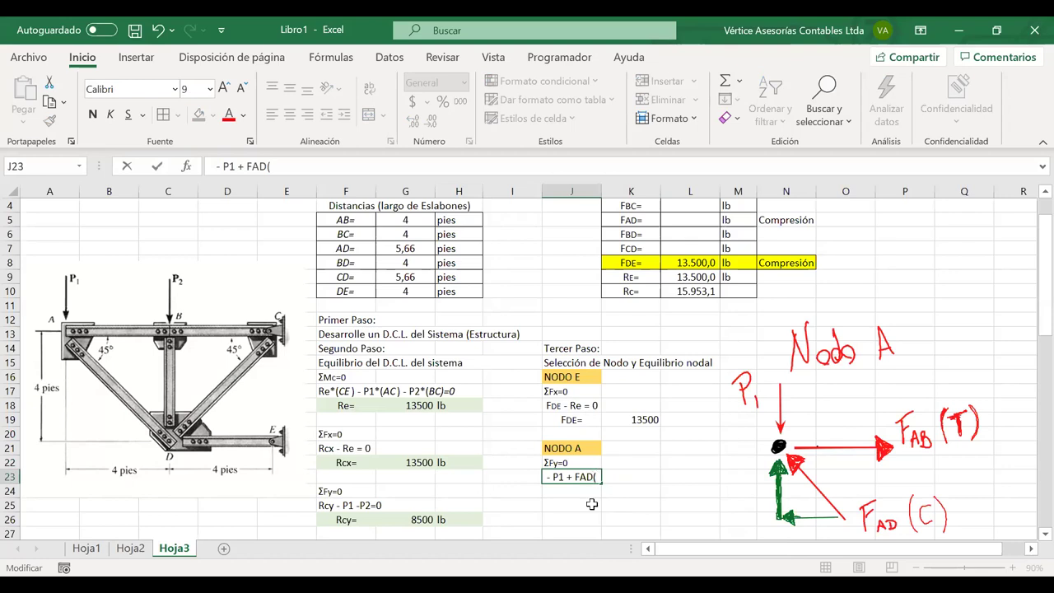
key(Return)
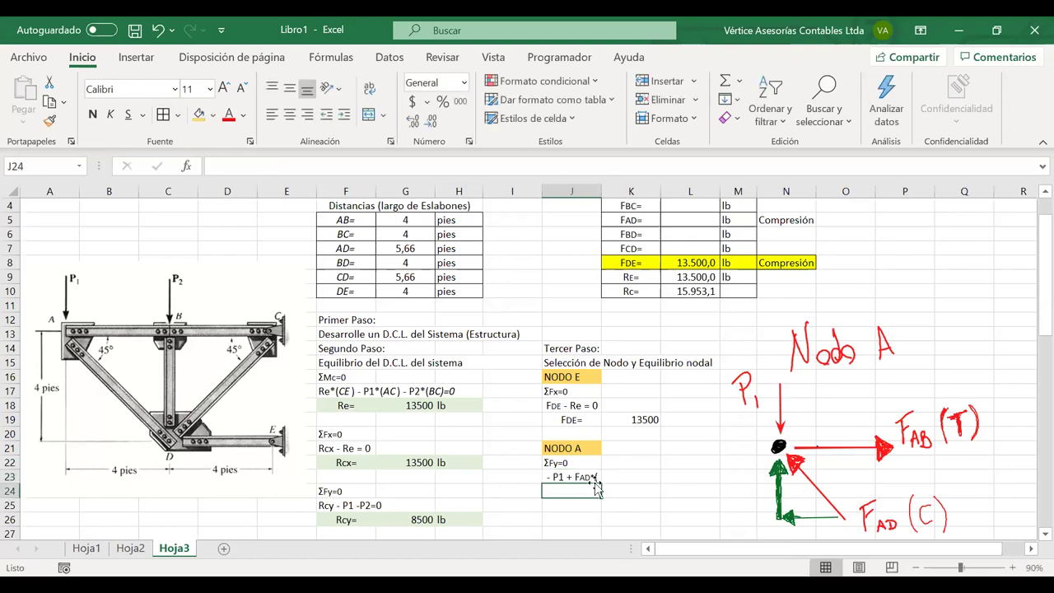
drag(616, 477, 595, 478)
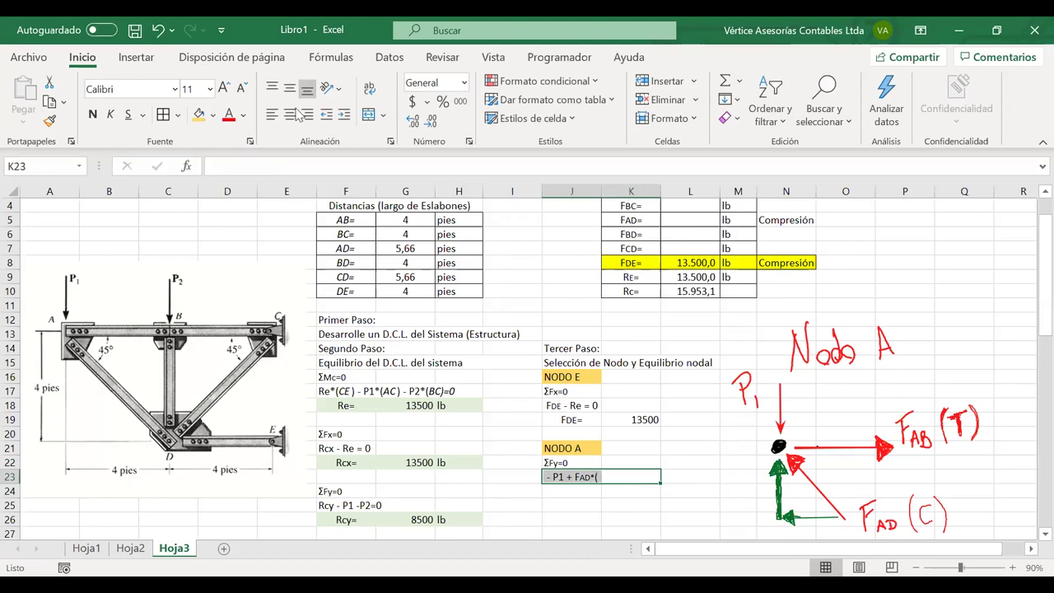
click(371, 115)
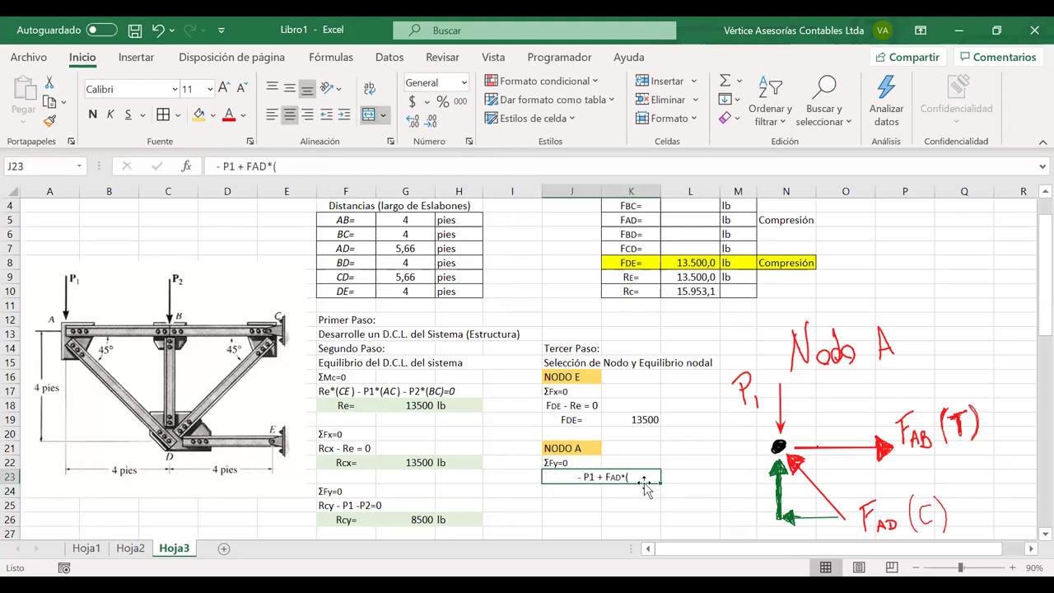
double_click(644, 478)
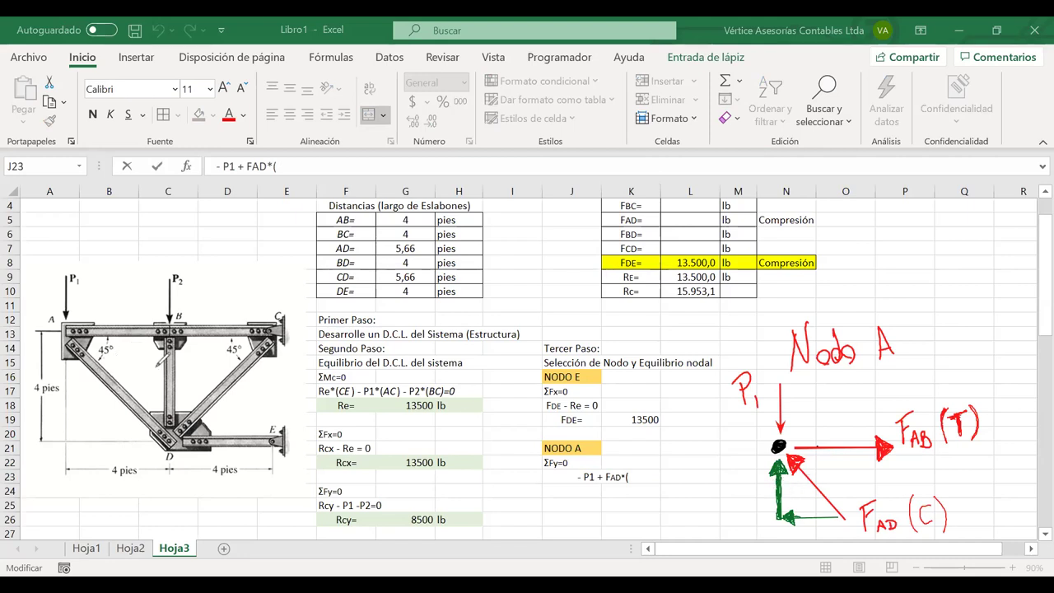
Sketch a red slope triangle along member AD on the truss picture, labelling both legs 4 and the hypotenuse with a question mark.
drag(153, 369, 157, 384)
click(115, 370)
drag(113, 367, 137, 404)
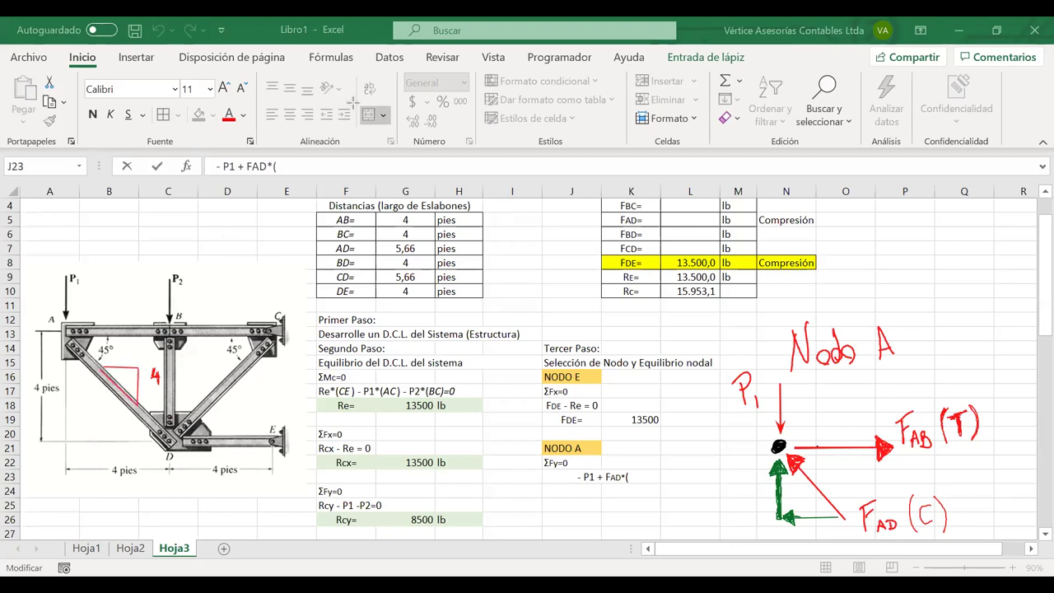
key(ctrl+z)
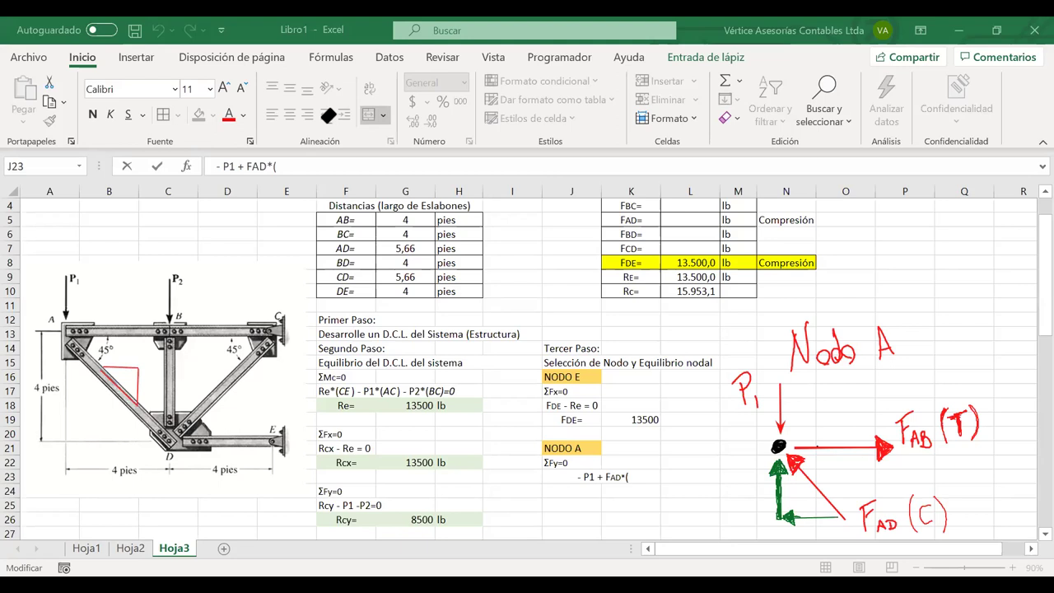
drag(147, 375, 149, 382)
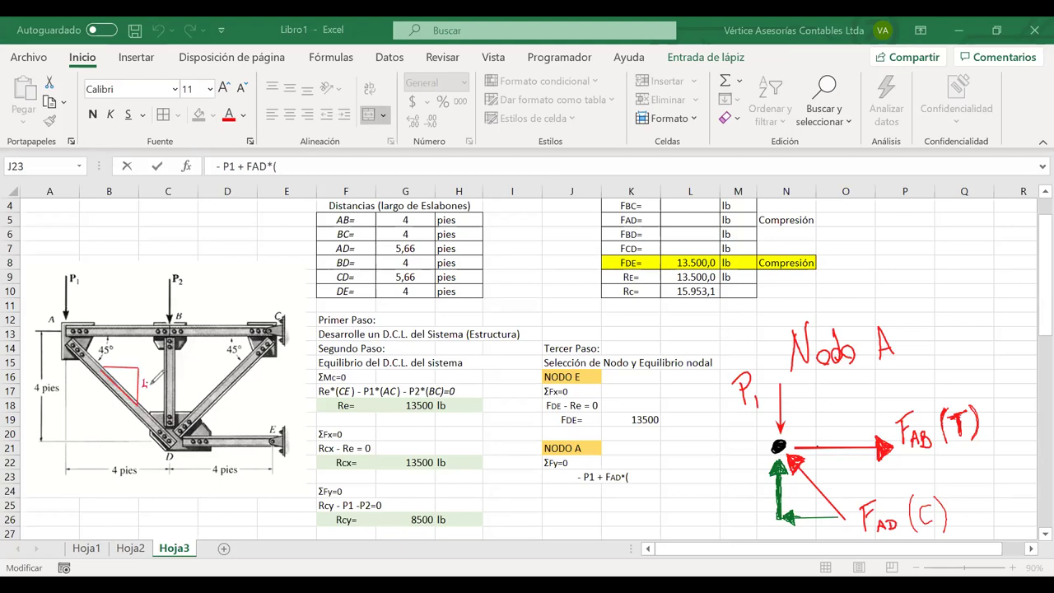
drag(120, 354, 101, 405)
click(102, 410)
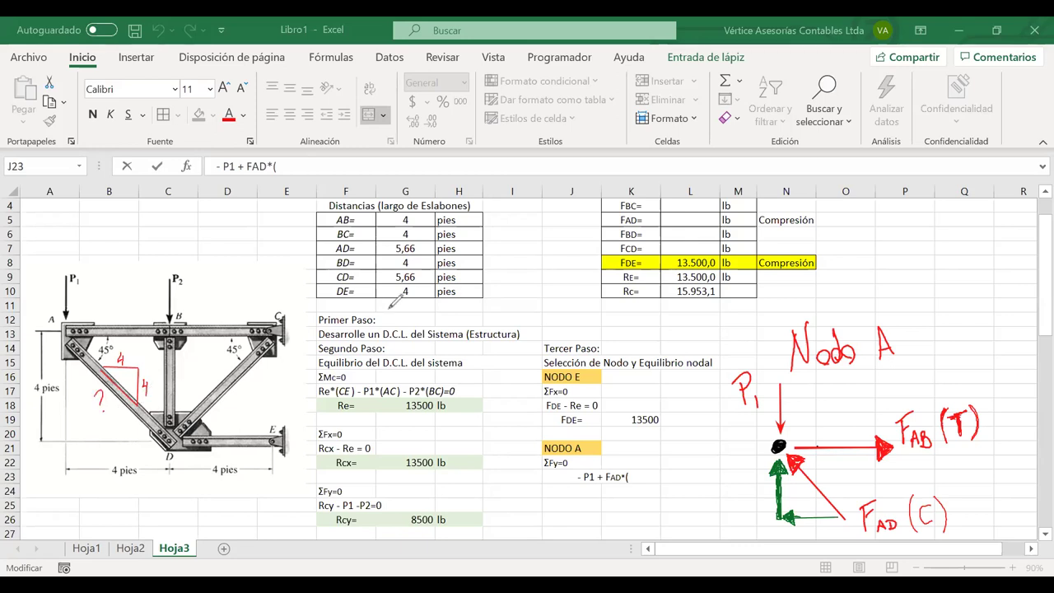
Replace the question mark on the slope triangle's hypotenuse with a handwritten 5,66.
key(ctrl+v)
click(98, 388)
mouse_move(102, 390)
mouse_down()
mouse_move(95, 404)
mouse_move(106, 407)
mouse_up()
drag(114, 390, 117, 403)
Continue the equation in J23 with the slope ratio BD/AD and close its parenthesis.
click(591, 474)
click(324, 166)
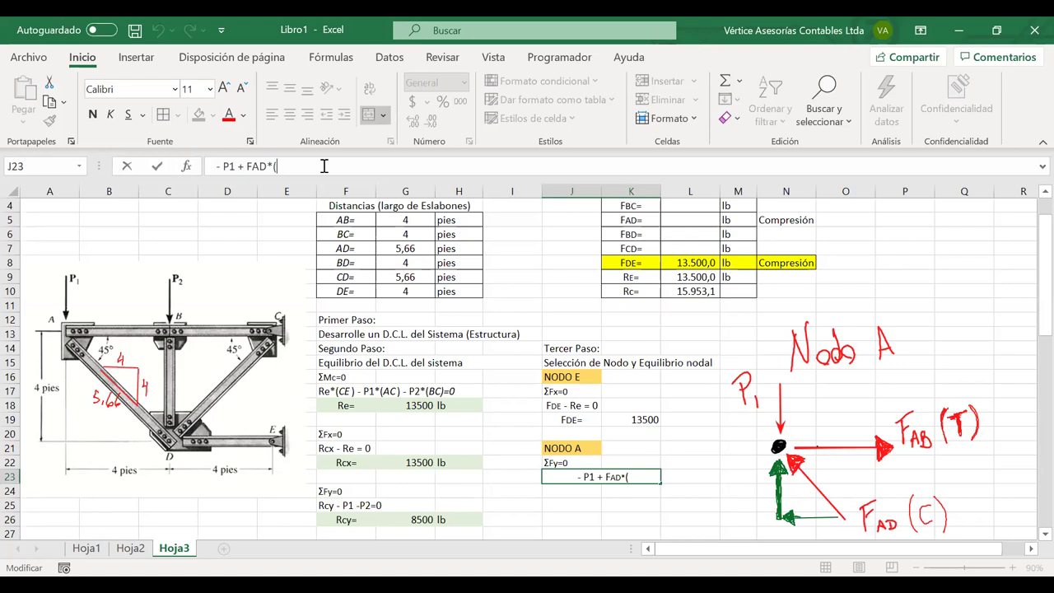
text(BD)
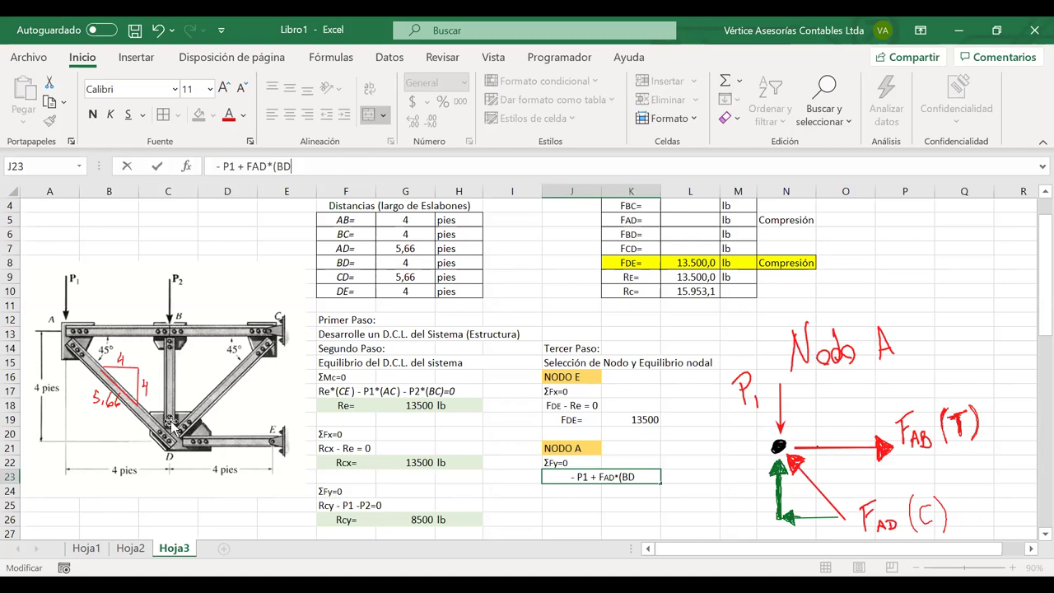
text(/)
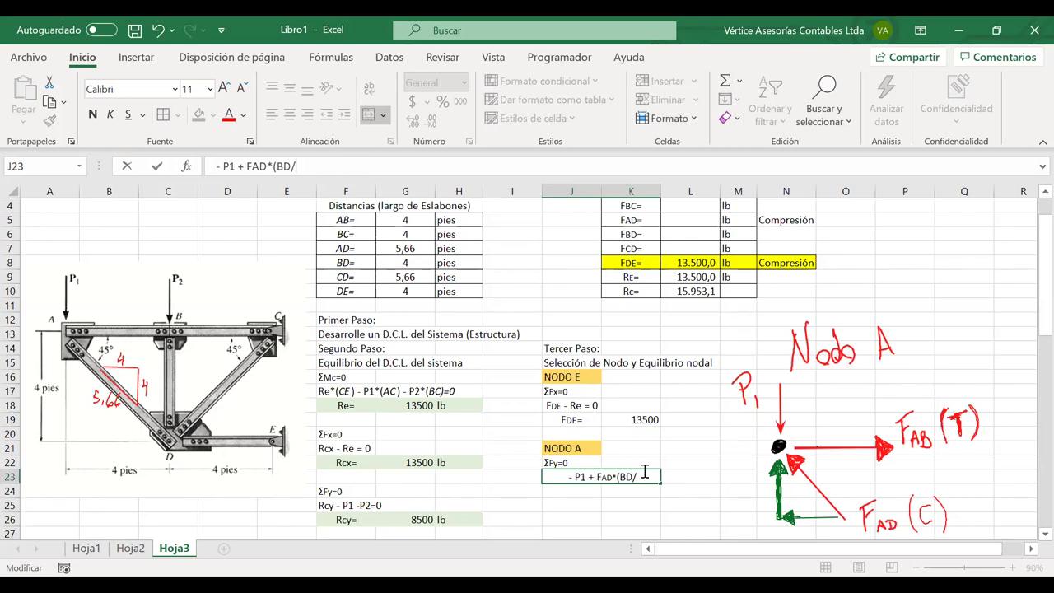
text(AD))
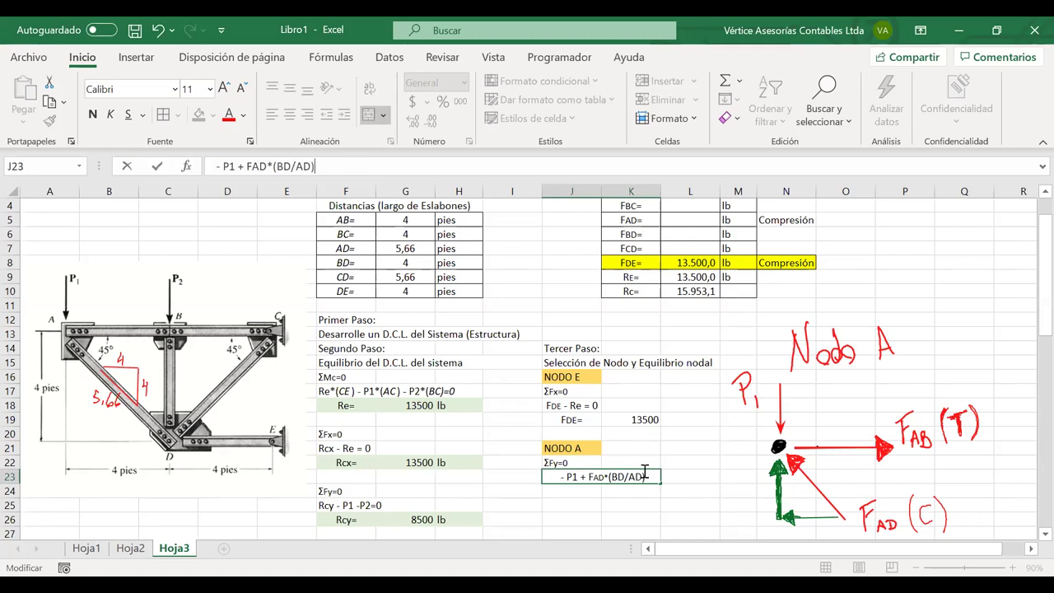
Italicize BD/AD in the J23 equation and finish the equation with = 0.
shift+click(613, 476)
click(112, 115)
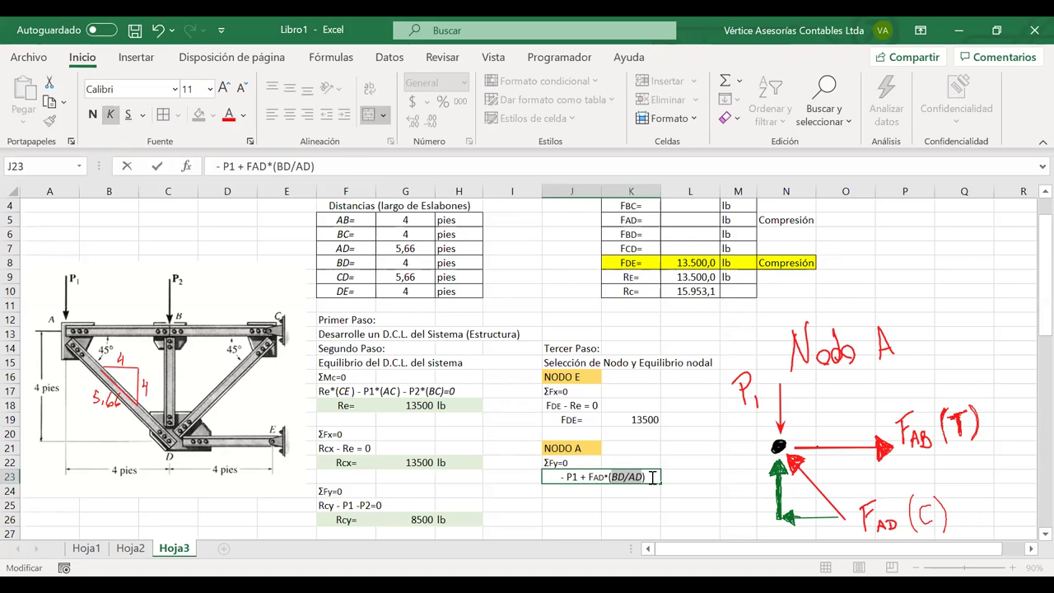
text(= 0)
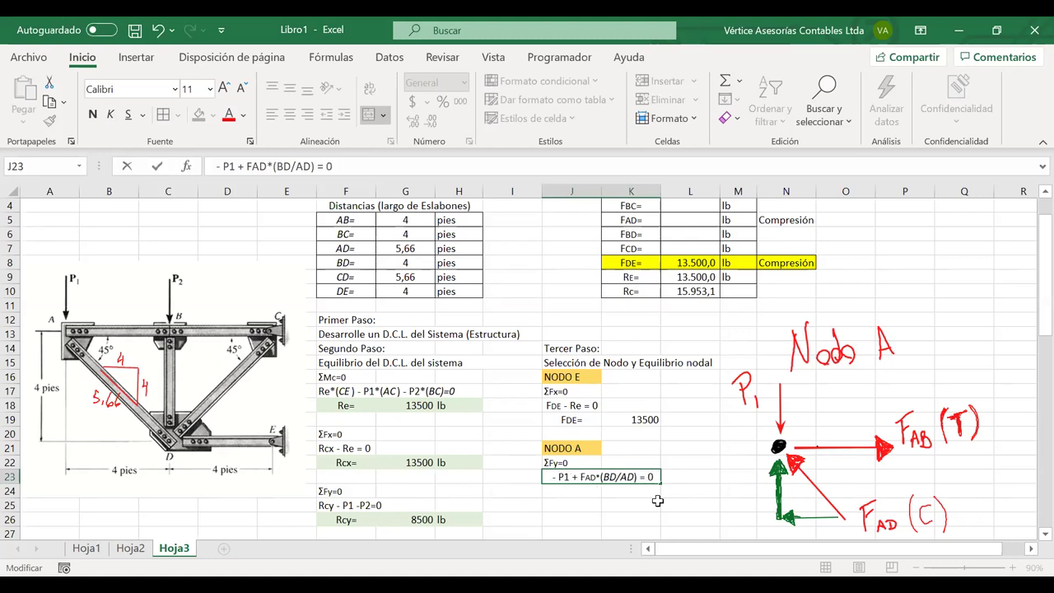
key(Return)
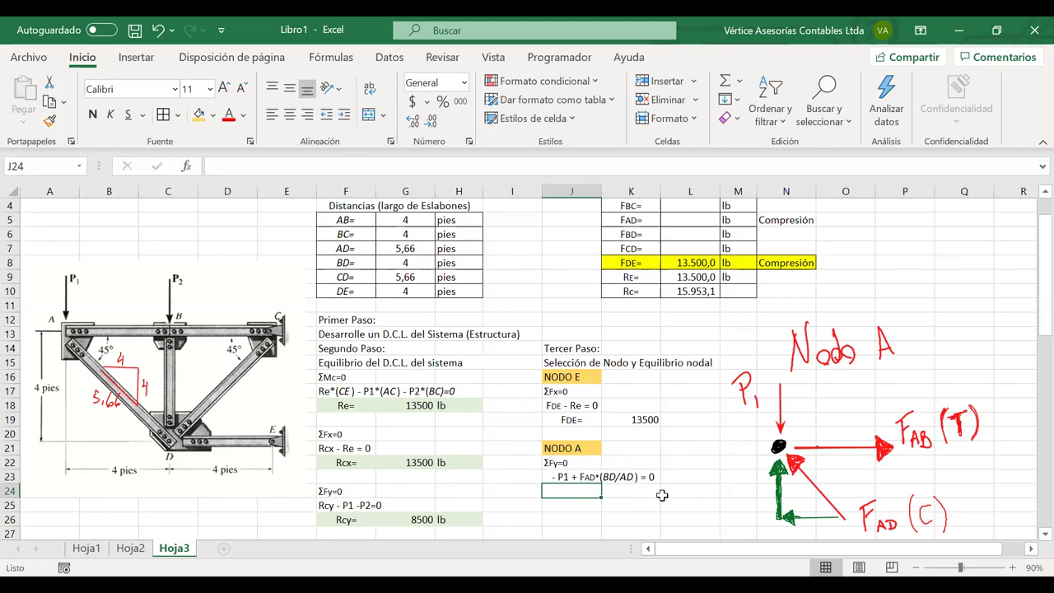
click(104, 235)
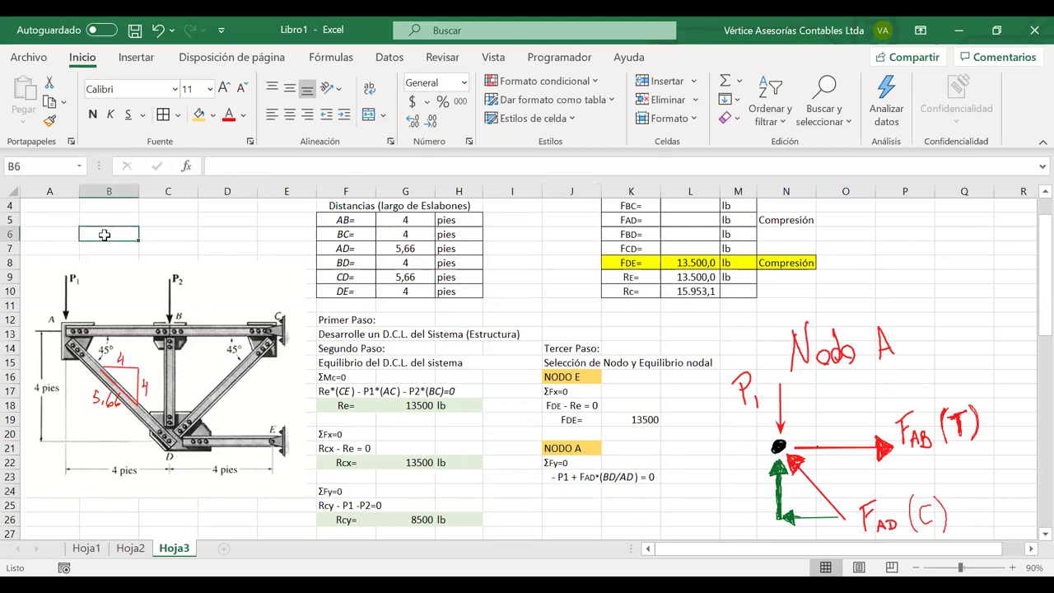
text(=)
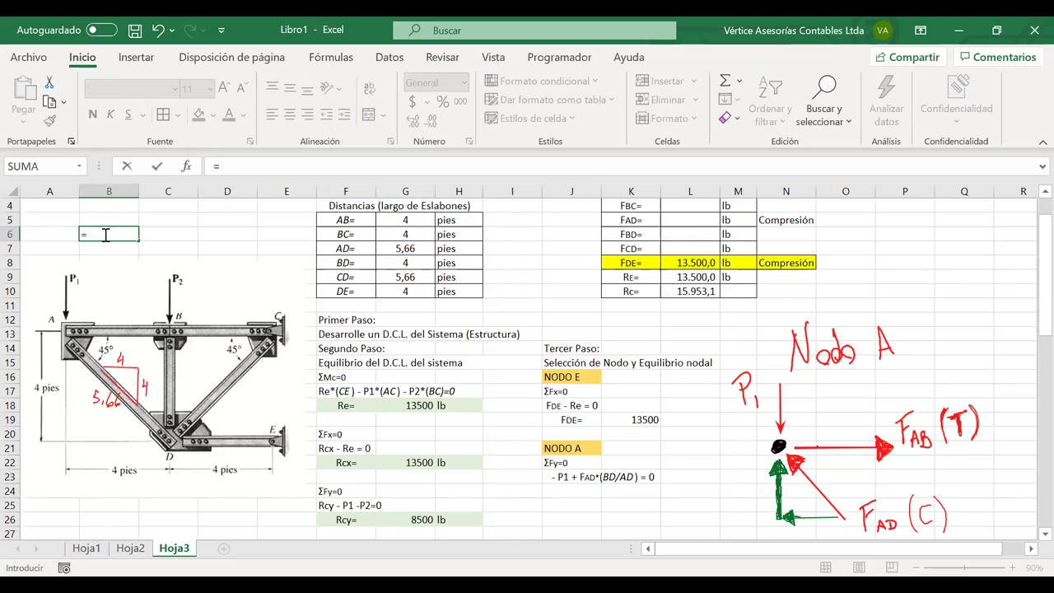
key(Escape)
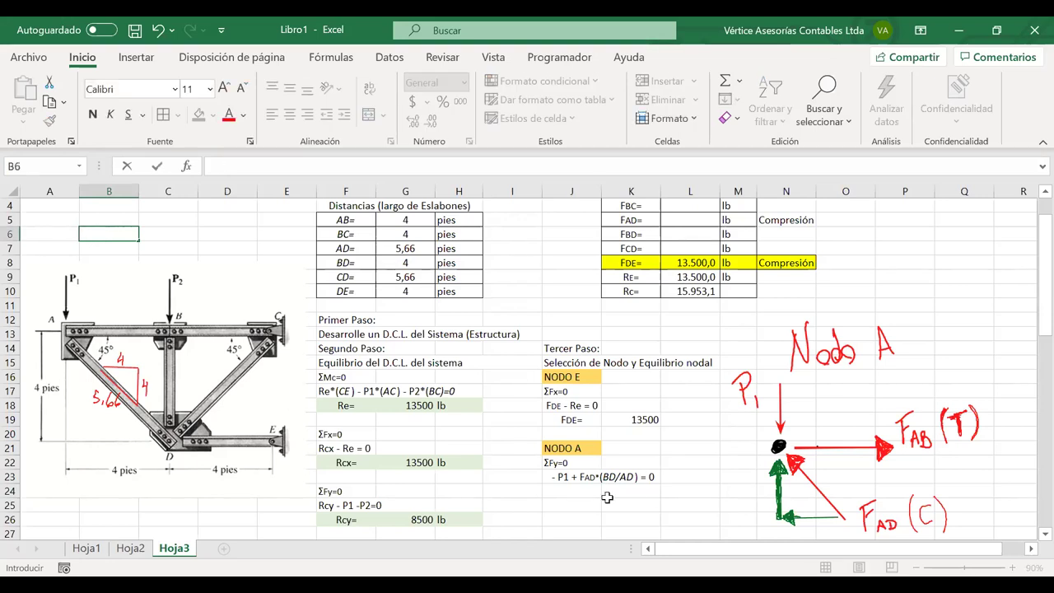
Copy the ratio text BD/AD from the equation in J23 into cell B5 above the truss picture.
click(632, 481)
drag(641, 478, 602, 478)
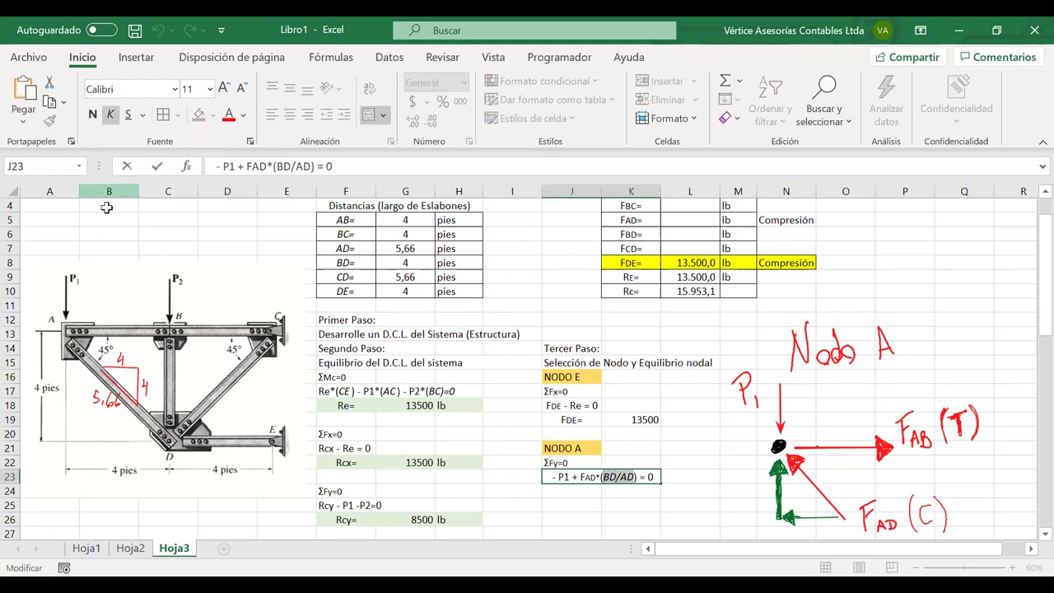
key(ctrl+c)
click(104, 216)
key(ctrl+v)
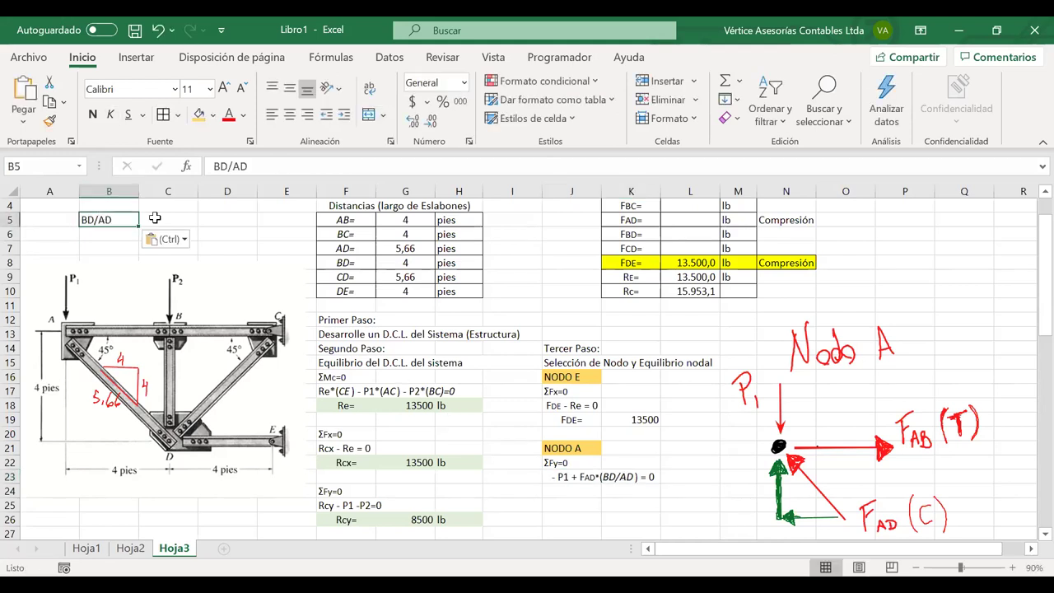
Calculate the BD/AD ratio in C5 with the formula =G8/G7.
click(154, 217)
text(=)
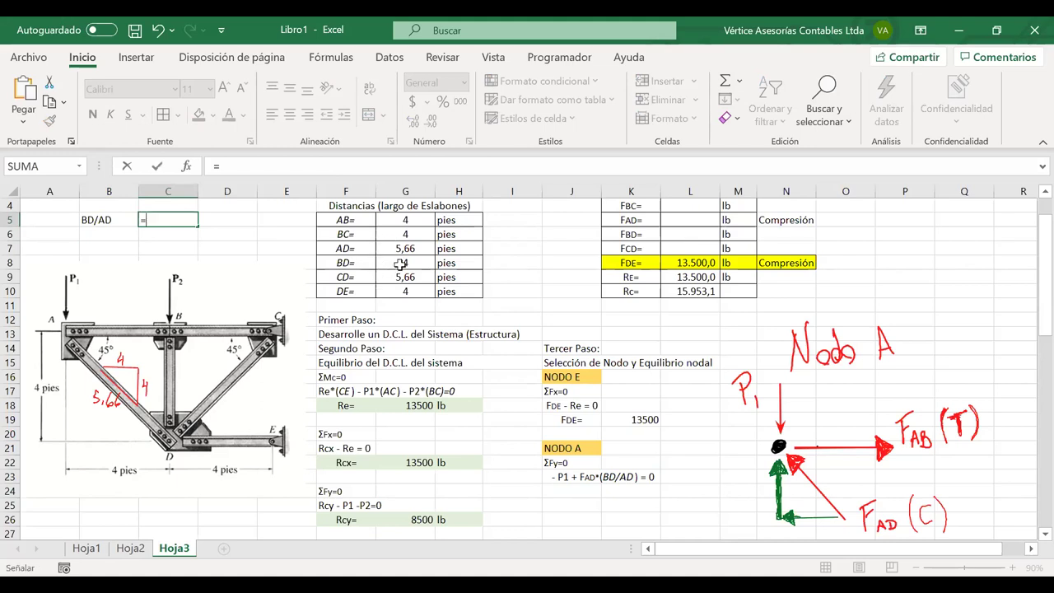
click(401, 263)
text(/)
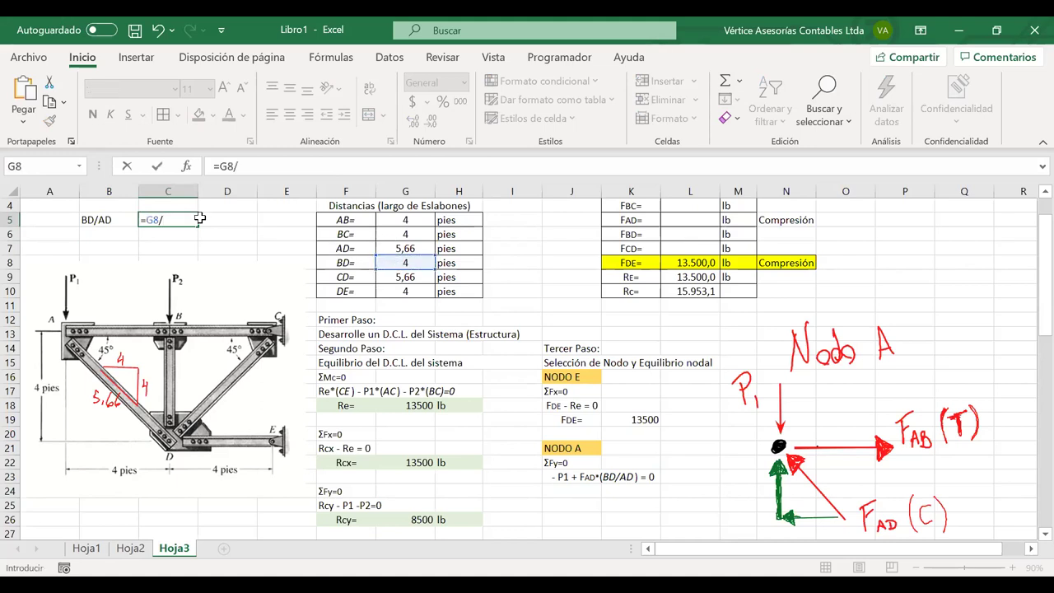
click(419, 248)
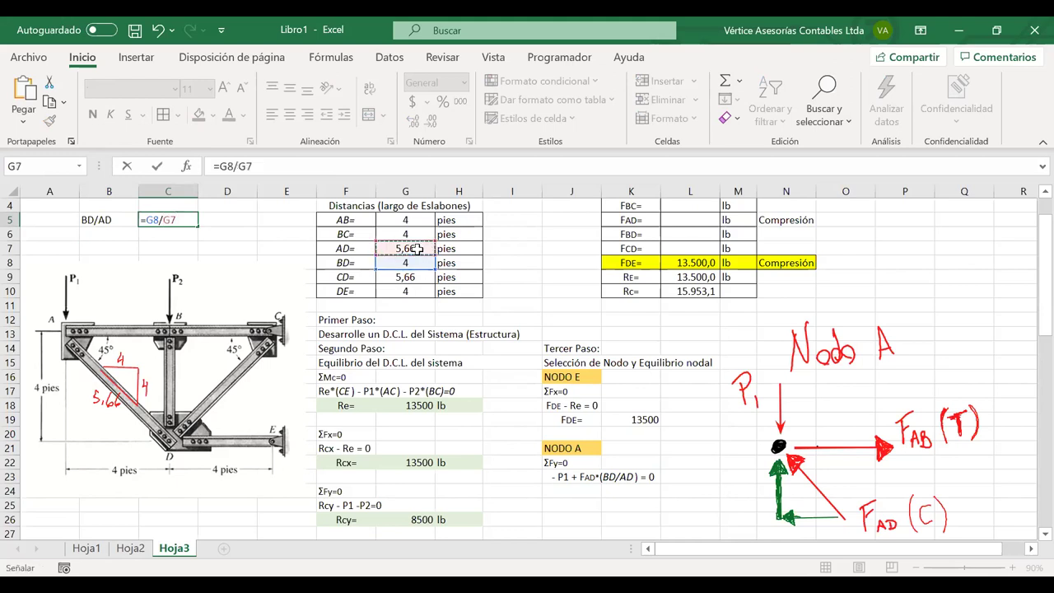
key(Return)
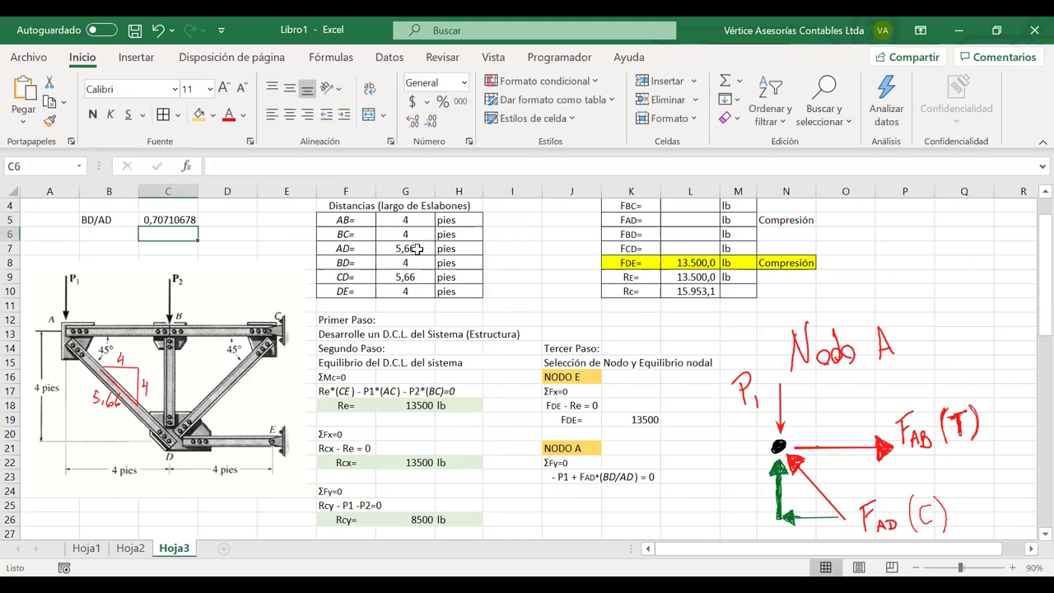
Handwrite a 45° angle beside FAD in the node A sketch and strike out (BD/AD) in J23, writing cos 45° below it.
click(116, 235)
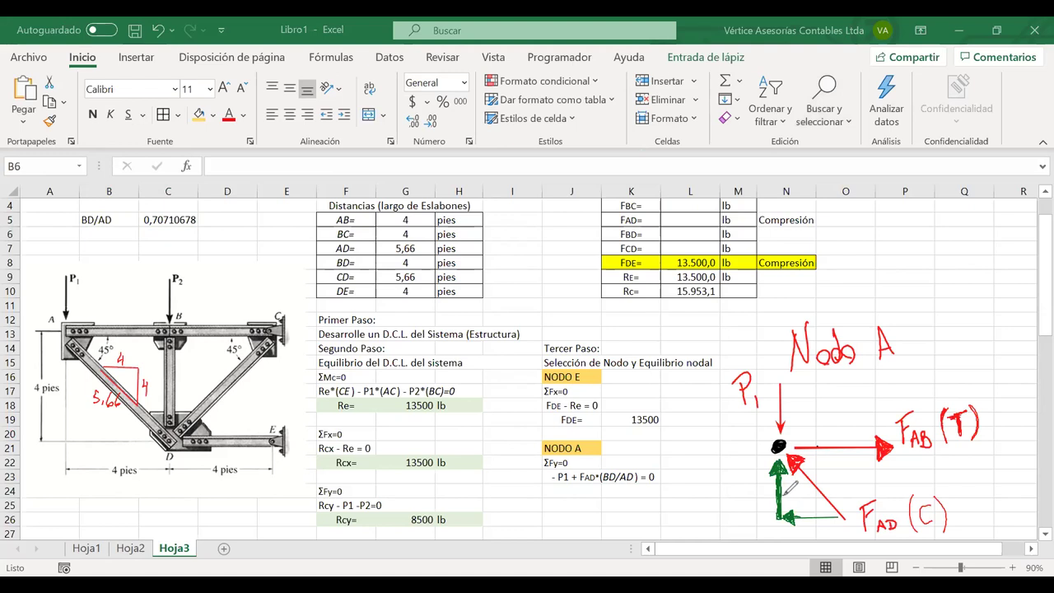
drag(786, 493, 807, 486)
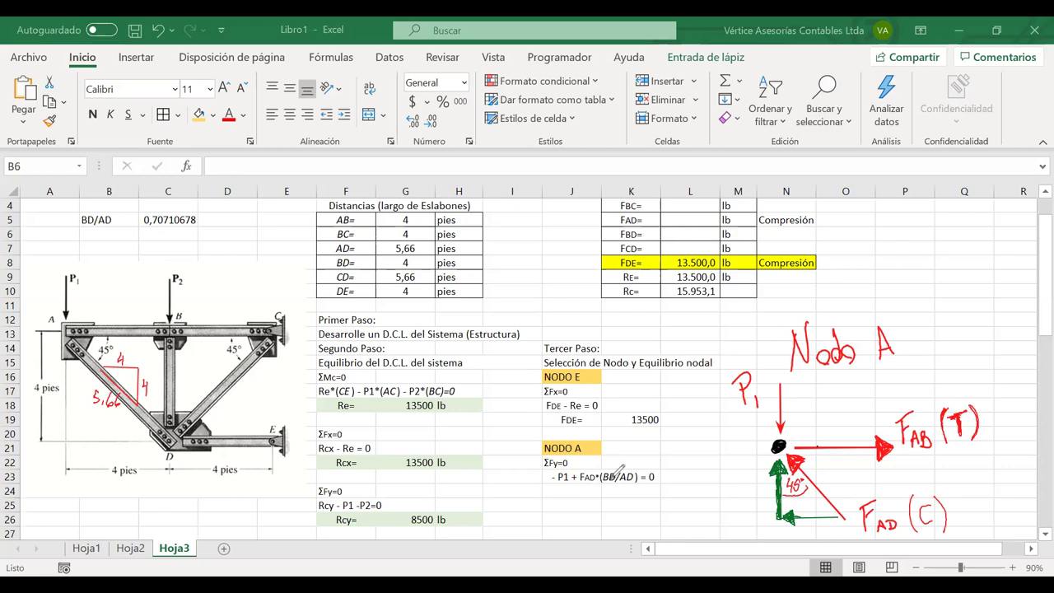
mouse_move(608, 477)
mouse_down()
mouse_move(632, 477)
mouse_move(611, 482)
mouse_move(620, 491)
mouse_move(653, 487)
mouse_up()
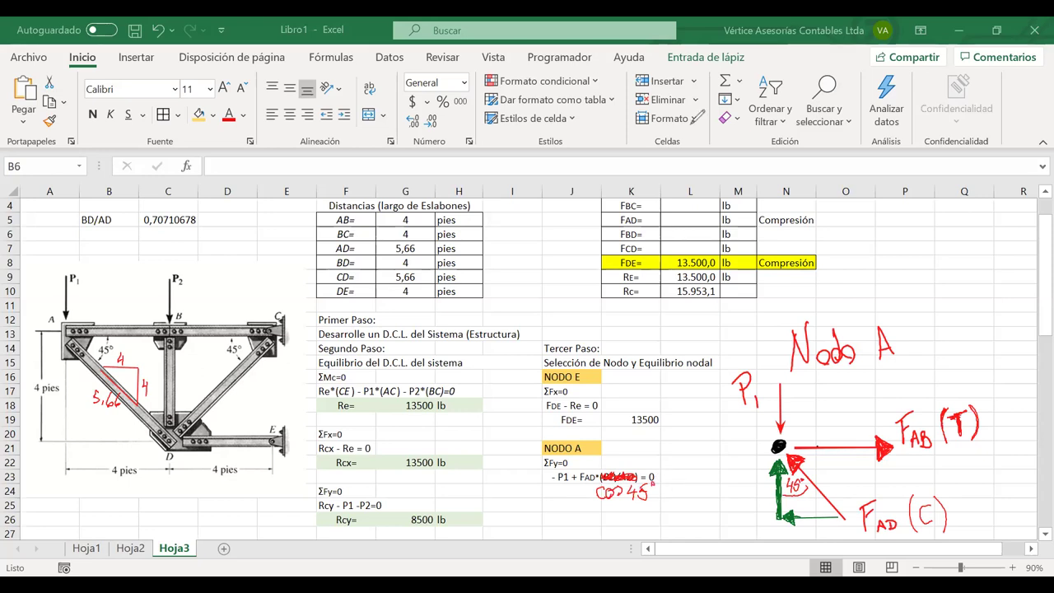
Label B6 as cos(45°) and calculate it in C6 with =cos(45*pi()/180).
click(100, 233)
text(cos(45°))
key(Tab)
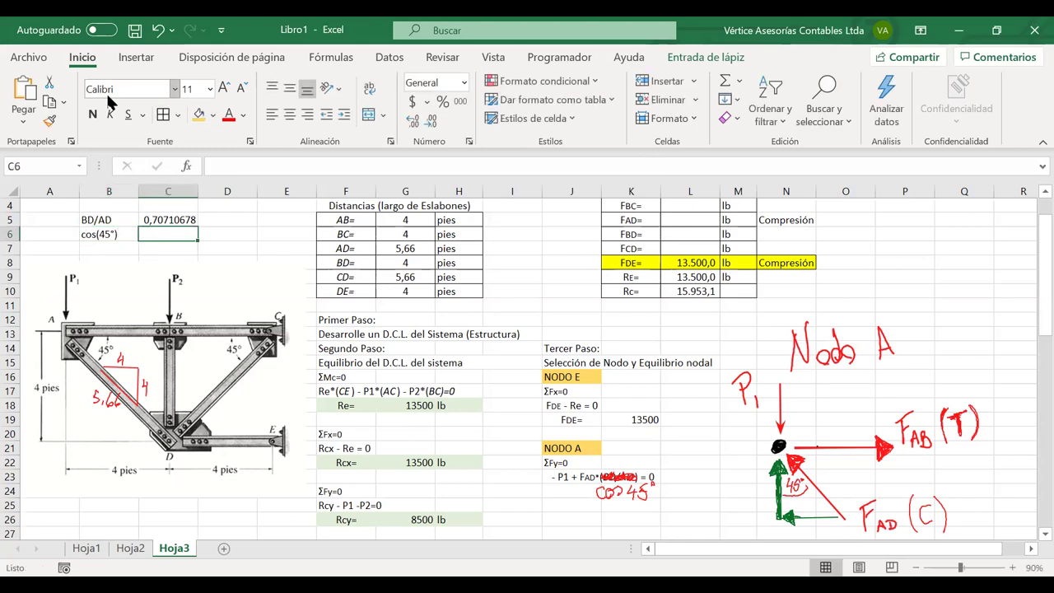
text(=c)
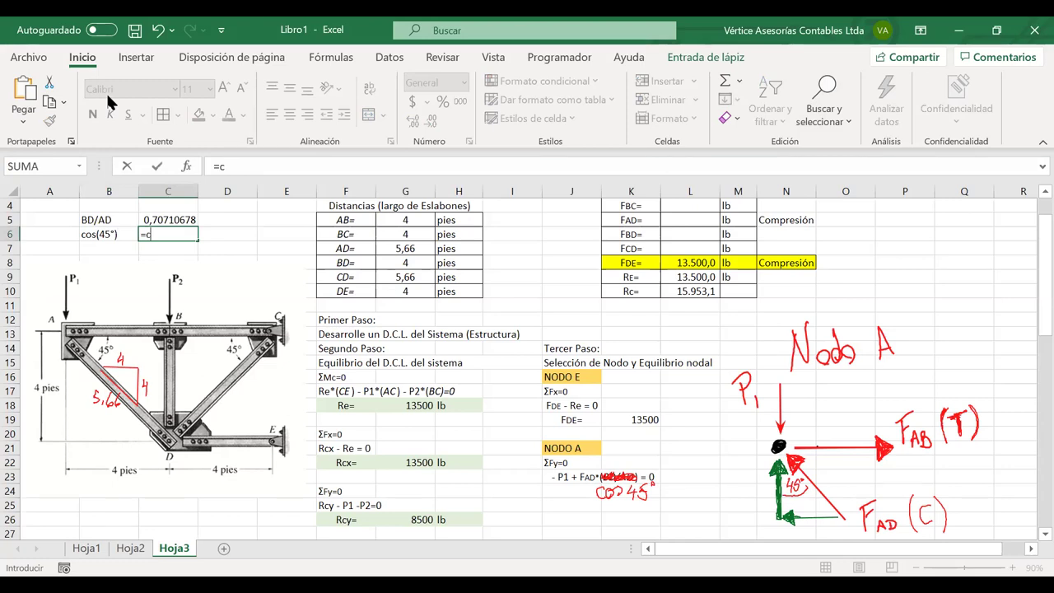
text(os(45*)
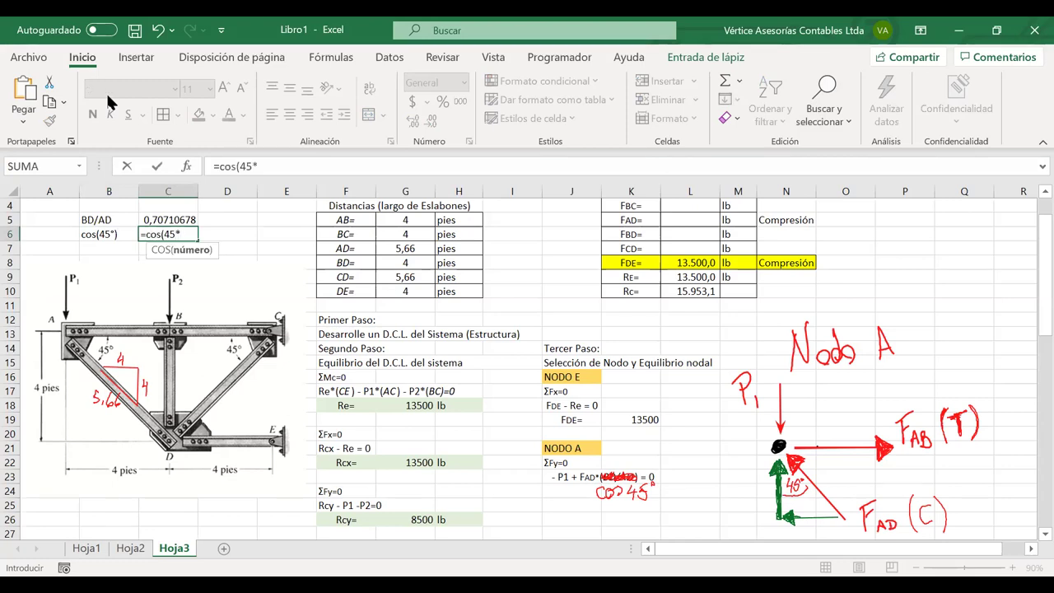
text(pi()/180))
key(Return)
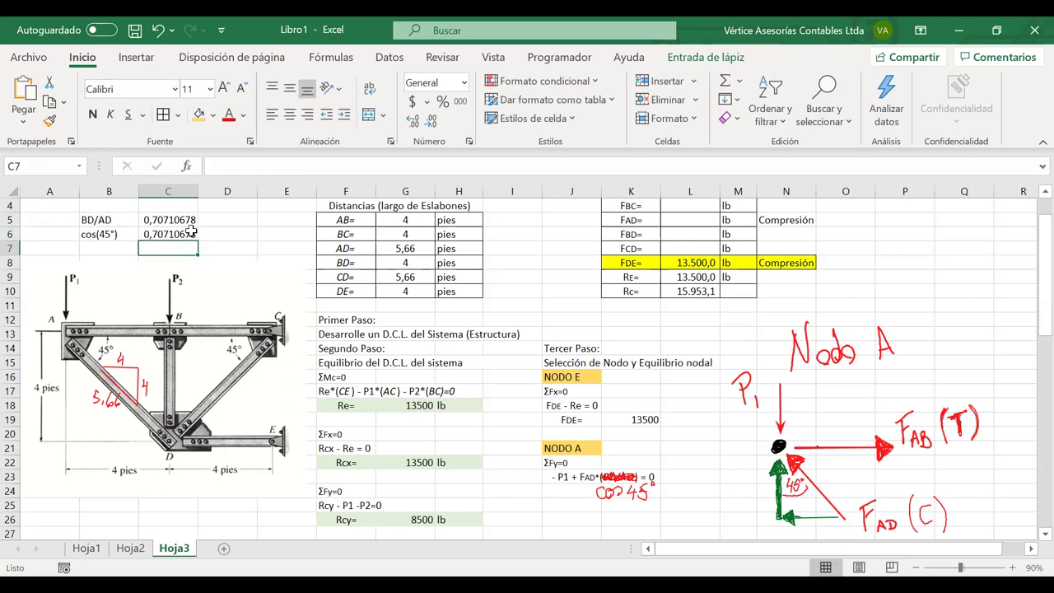
Select C5:C6 to compare the ratio with the cosine, and erase the handwritten strike-out and cos 45° around the J23 equation.
key(Up)
key(Up)
key(shift+Down)
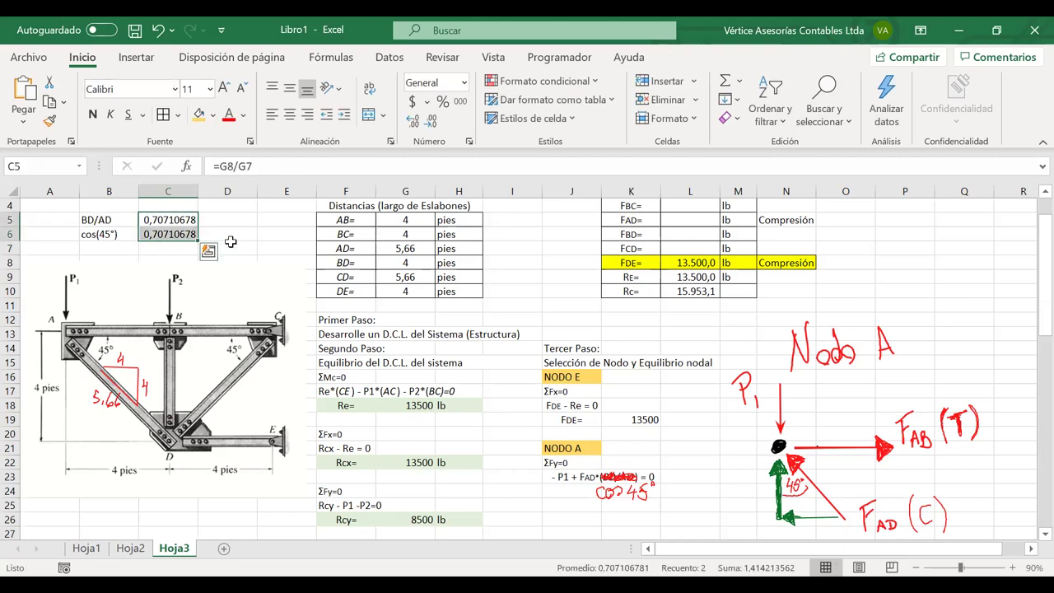
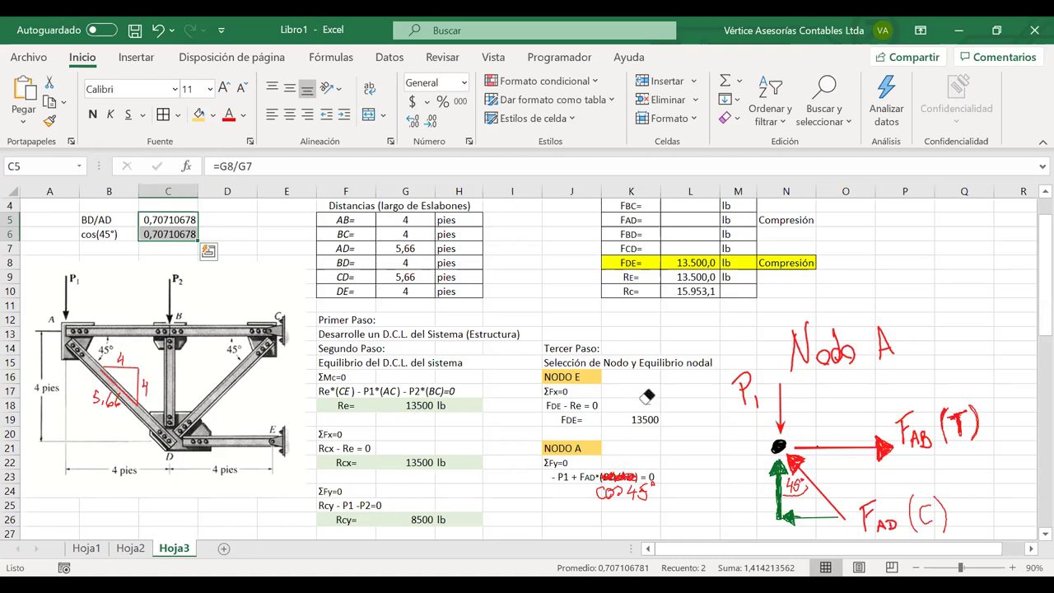
drag(642, 480, 614, 492)
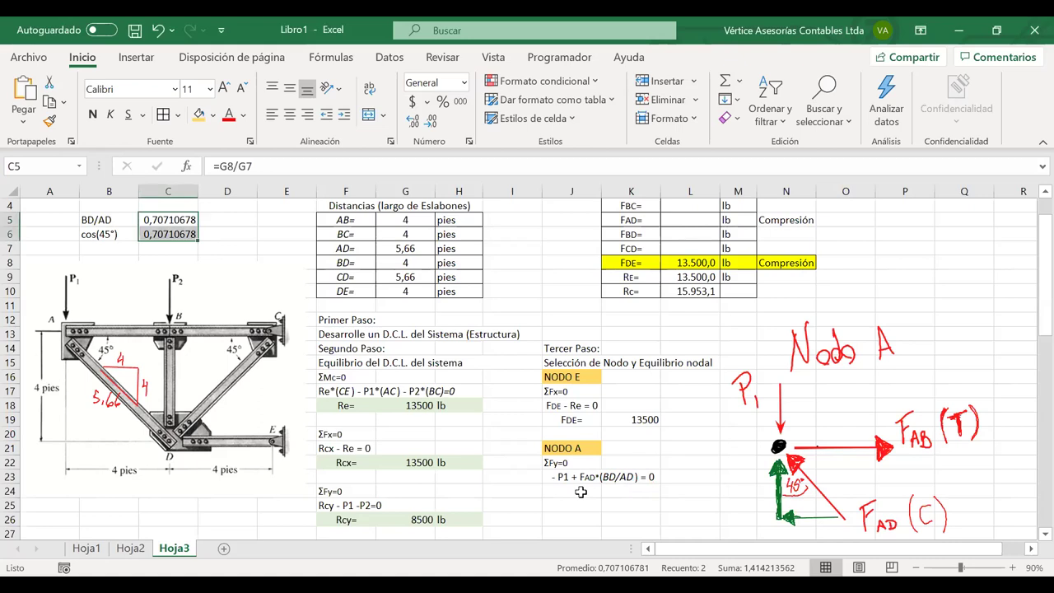
Enter the label FAD= in J24 below the node A equation, with AD in the same subscript style as K5, and centre it.
click(581, 491)
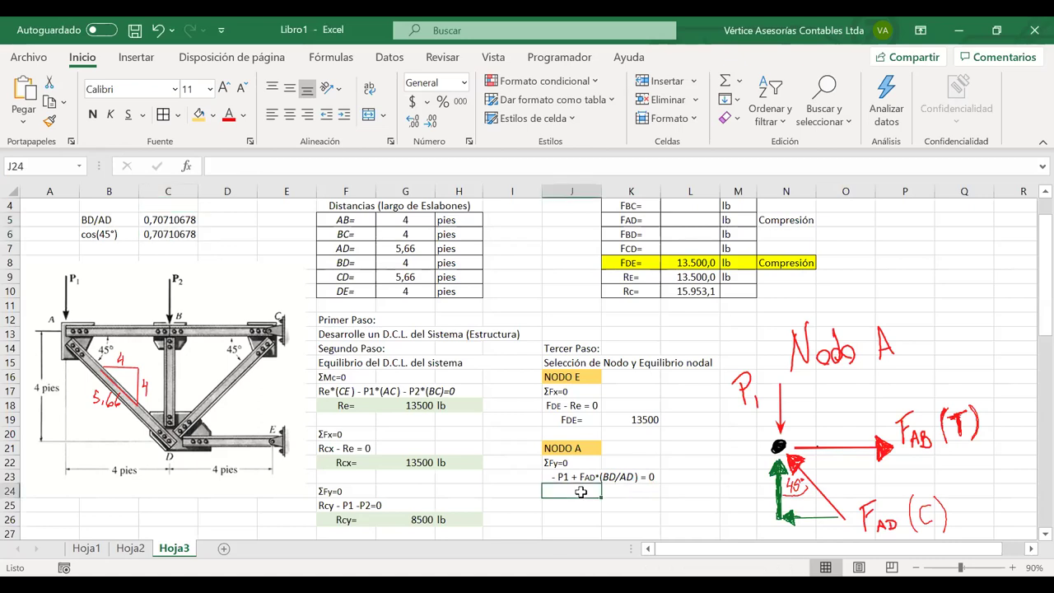
click(645, 220)
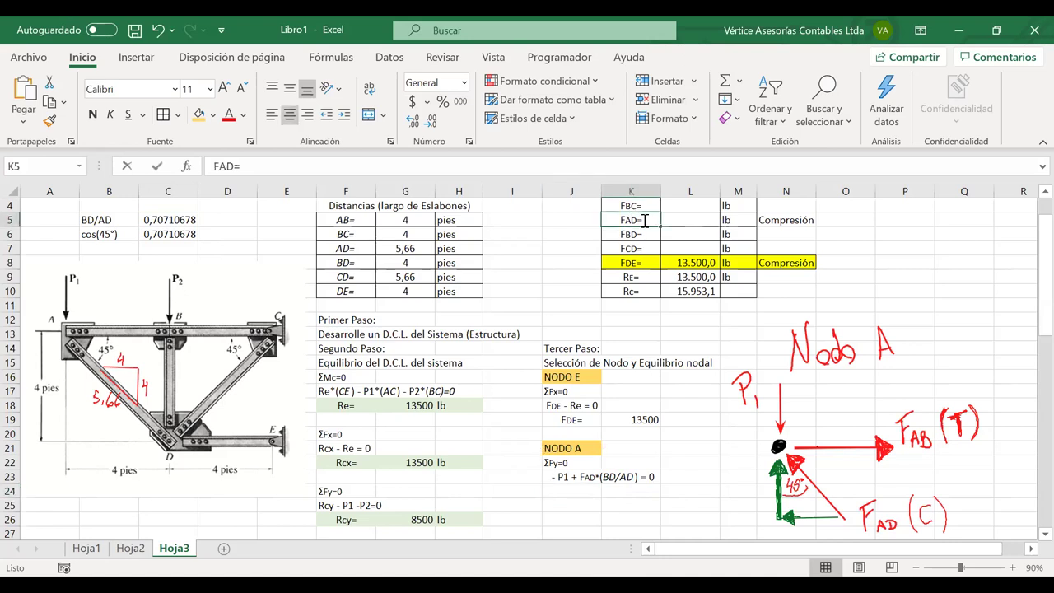
click(582, 489)
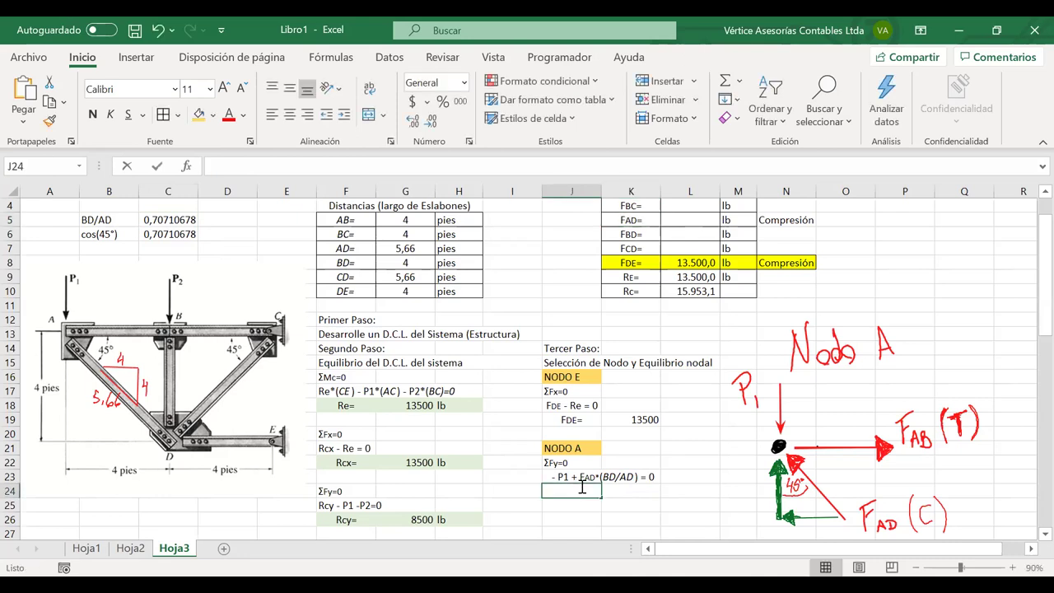
text(FAD=)
key(Return)
click(564, 491)
drag(563, 493, 550, 492)
key(ctrl+1)
key(Return)
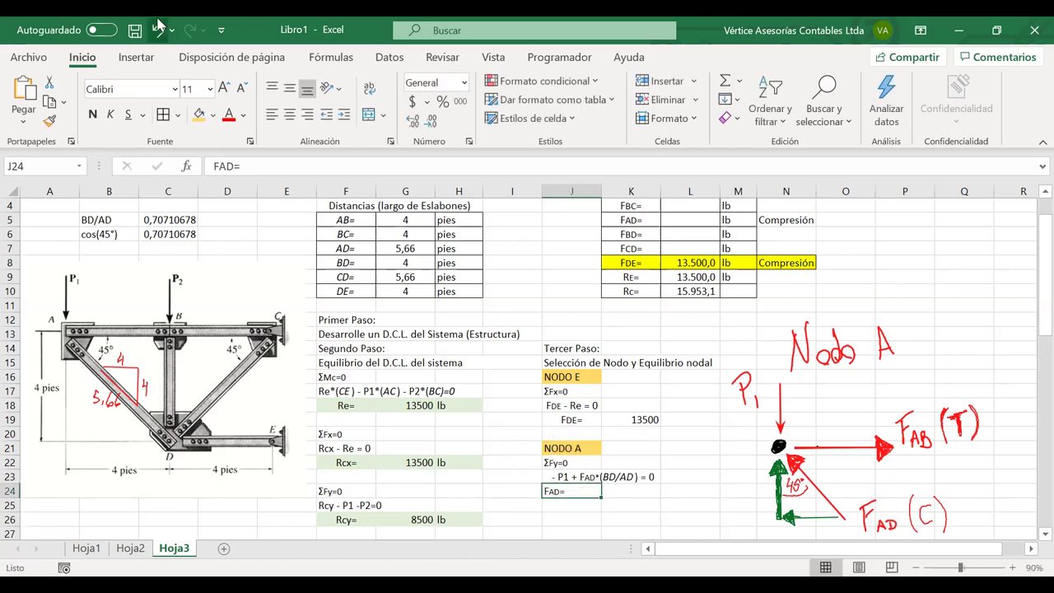
click(289, 115)
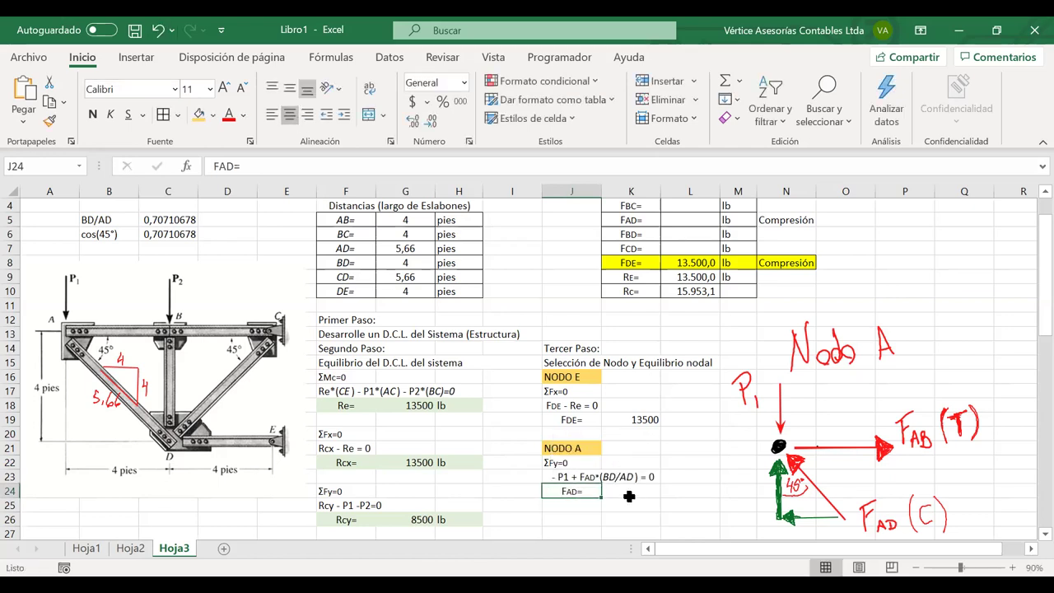
Start the FAD formula in K24 with a reference to load P1 in G2.
click(630, 492)
text(=)
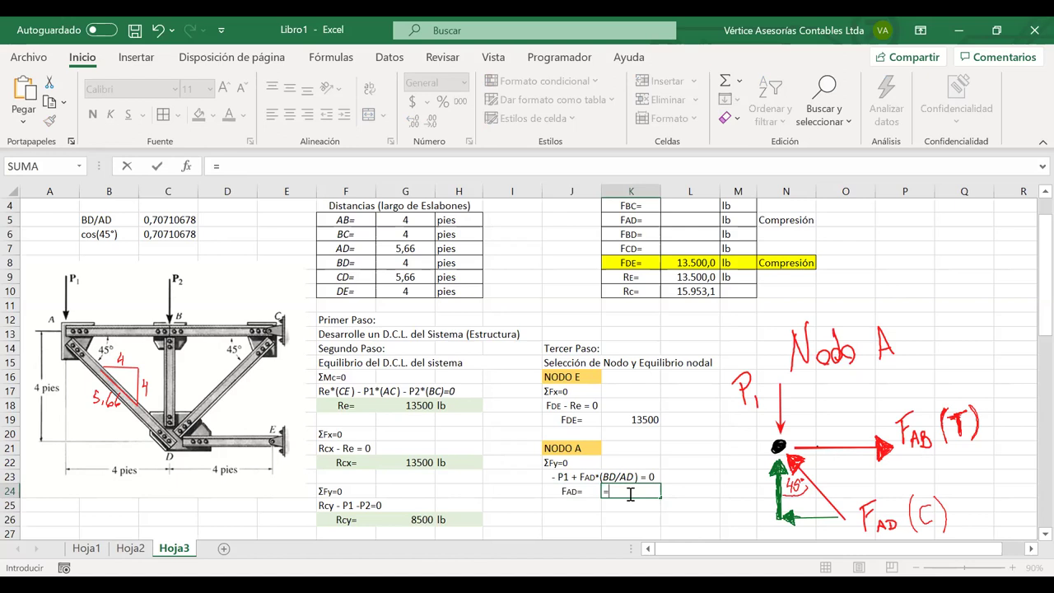
scroll(424, 295, up, 1)
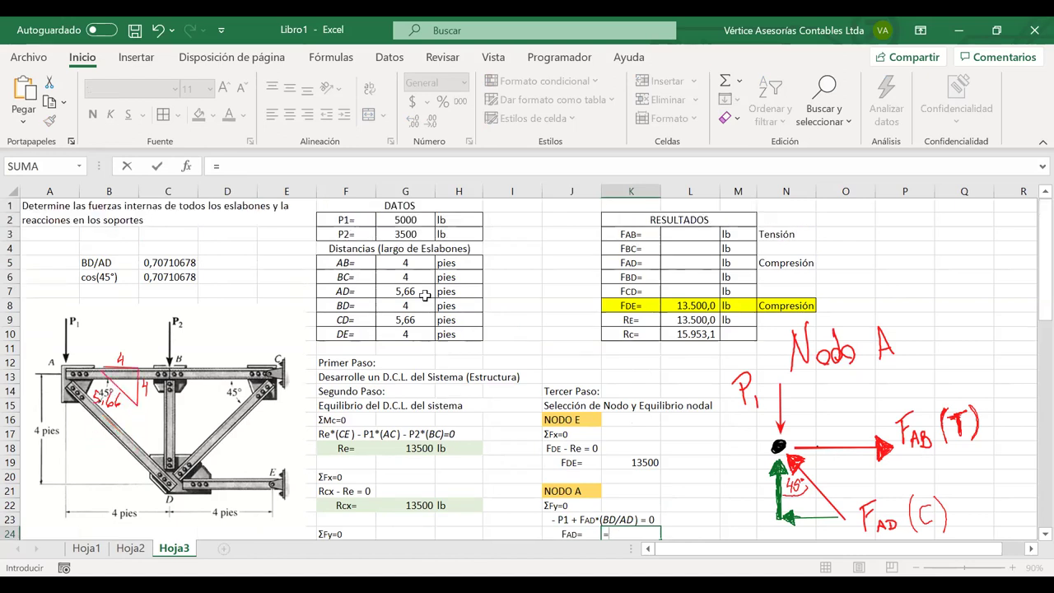
click(405, 223)
scroll(649, 375, down, 1)
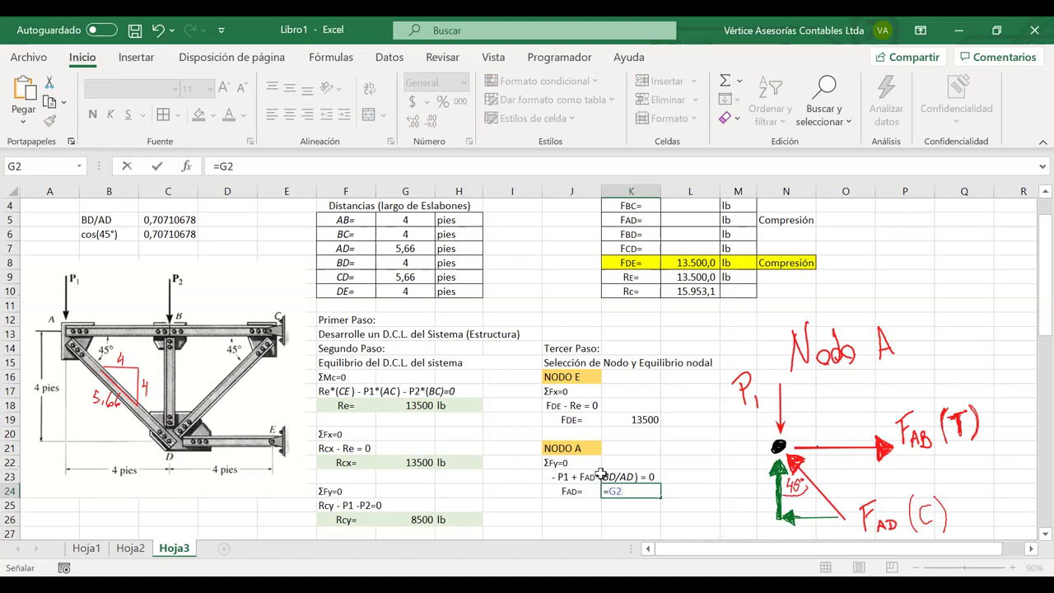
click(610, 476)
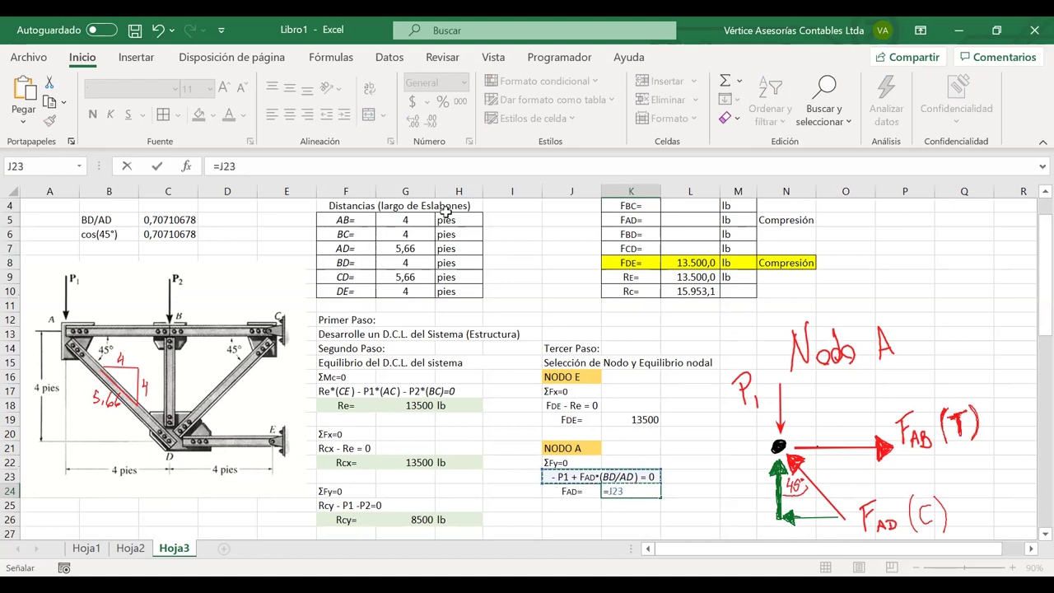
scroll(436, 325, up, 1)
click(405, 220)
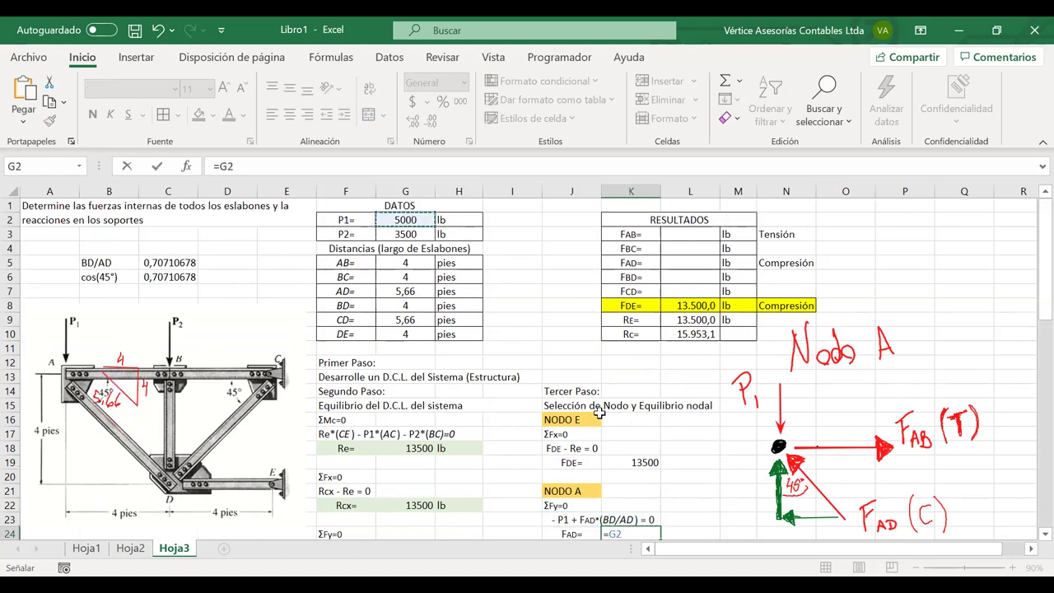
scroll(598, 413, down, 2)
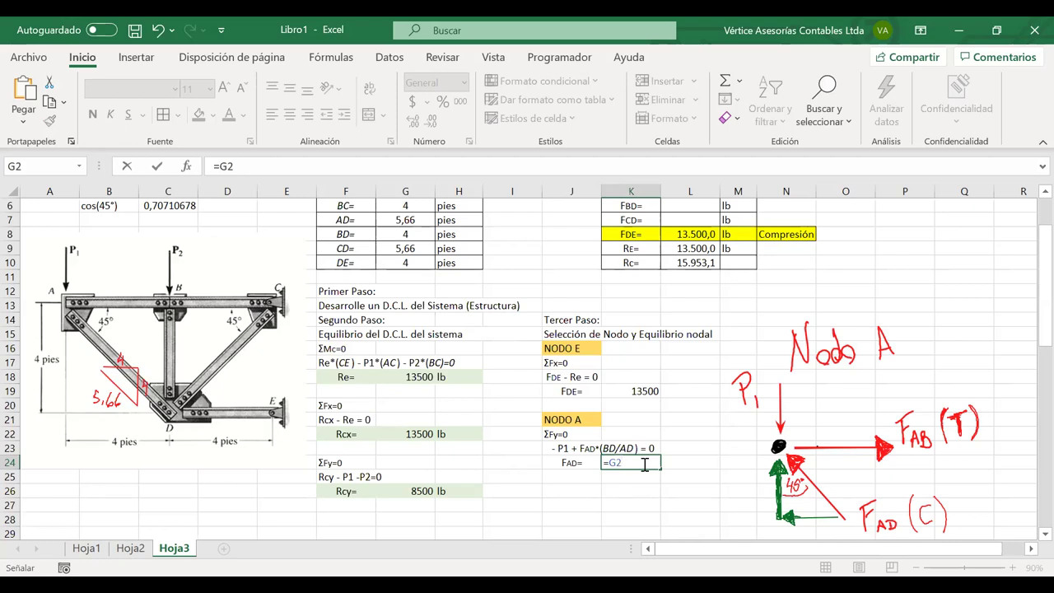
Complete the K24 formula as =G2*G7/G8, multiplying P1 by AD and dividing by BD.
text(*)
scroll(461, 308, up, 1)
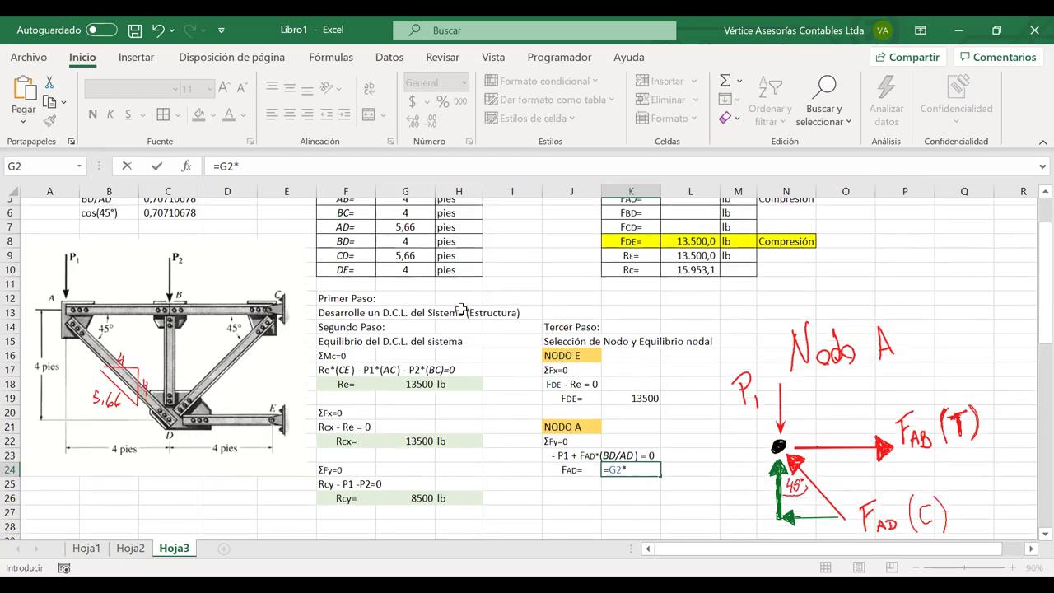
click(416, 234)
text(/)
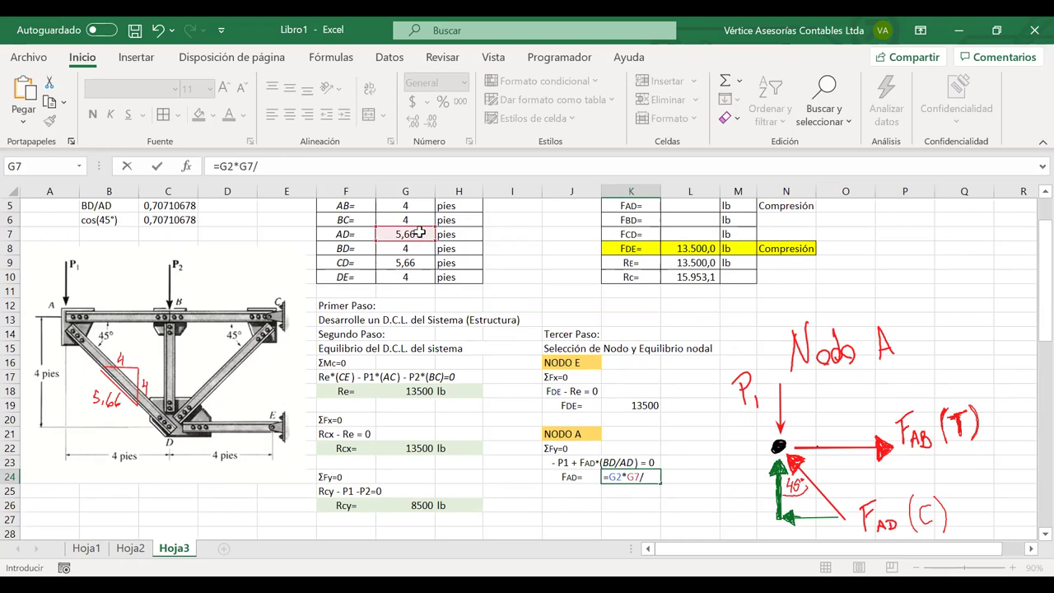
click(419, 234)
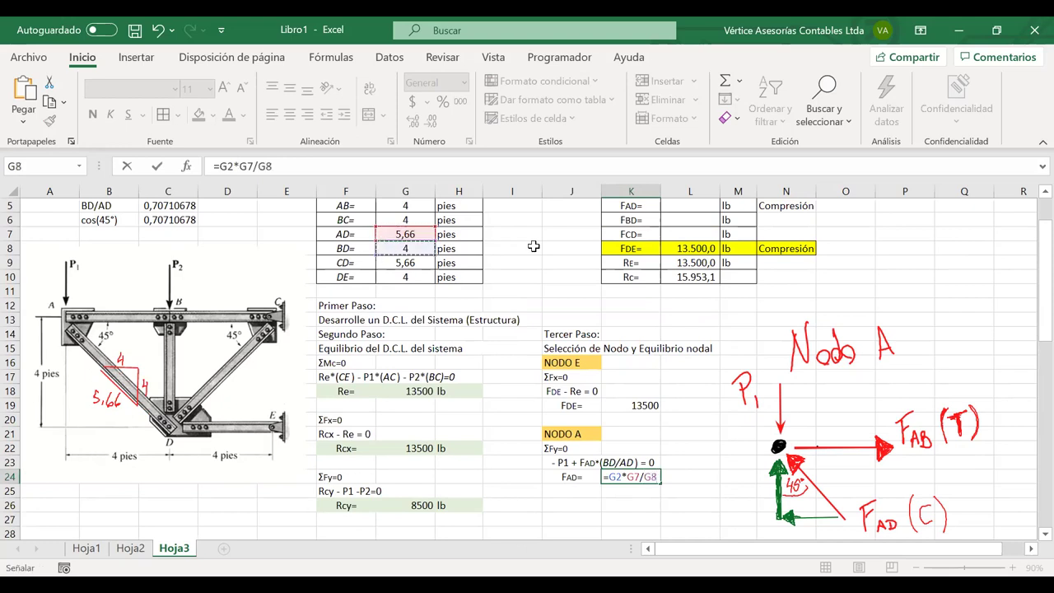
key(Return)
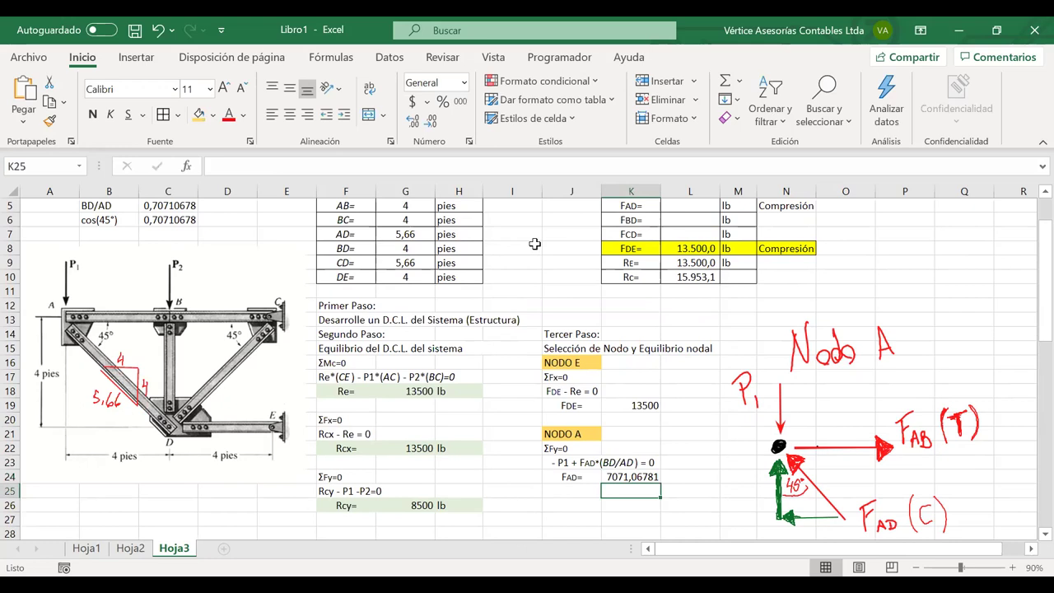
Link the FAD result cell L5 in the RESULTADOS table to the value calculated in K24.
click(628, 476)
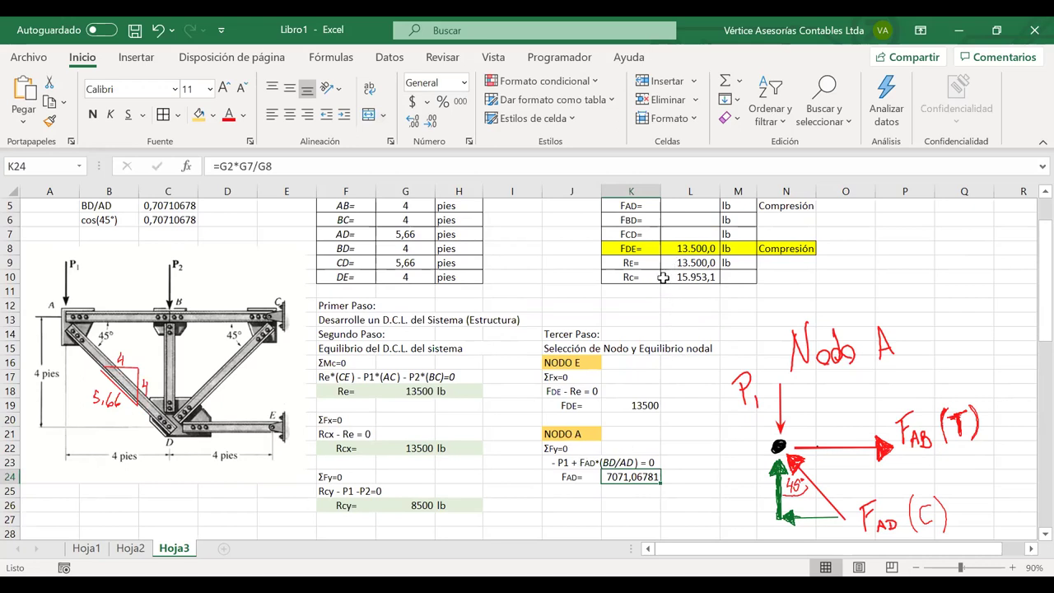
click(691, 205)
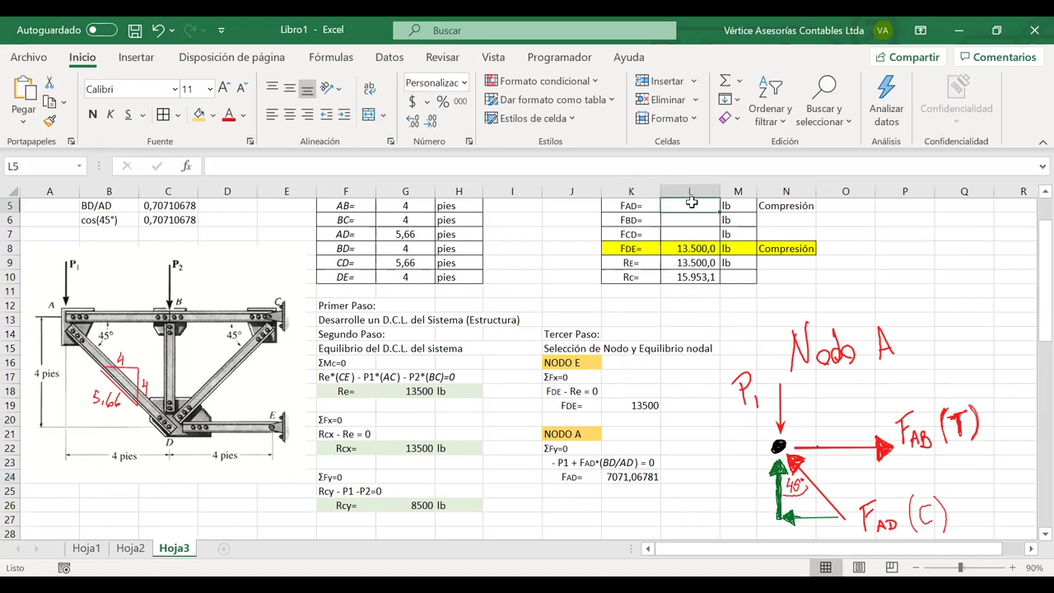
text(=)
click(640, 477)
key(Return)
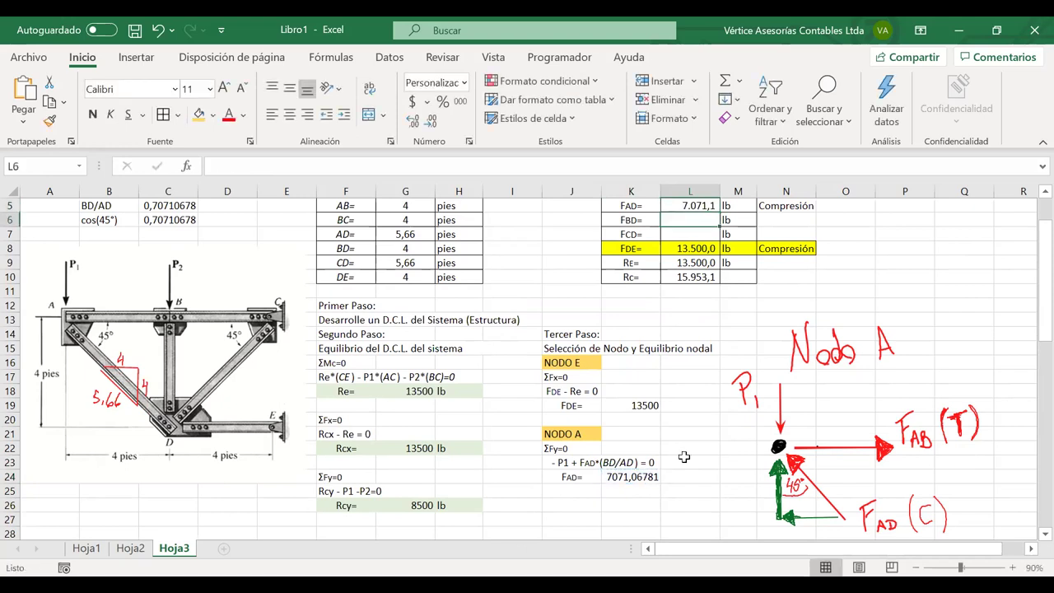
Fill the FAD row K5:N5 of the results table with yellow.
scroll(693, 453, up, 1)
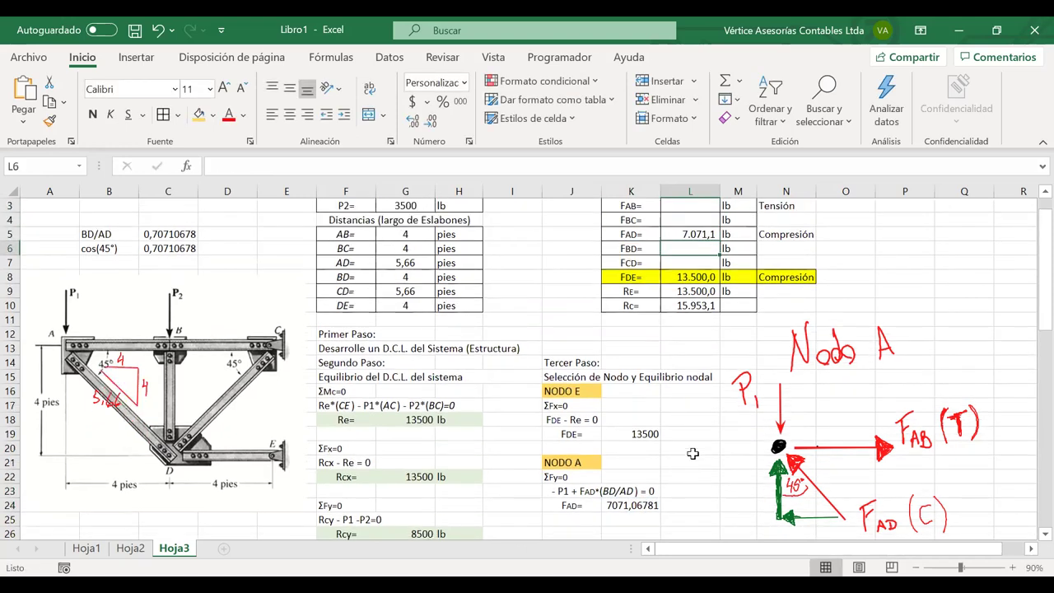
click(776, 234)
shift+click(631, 236)
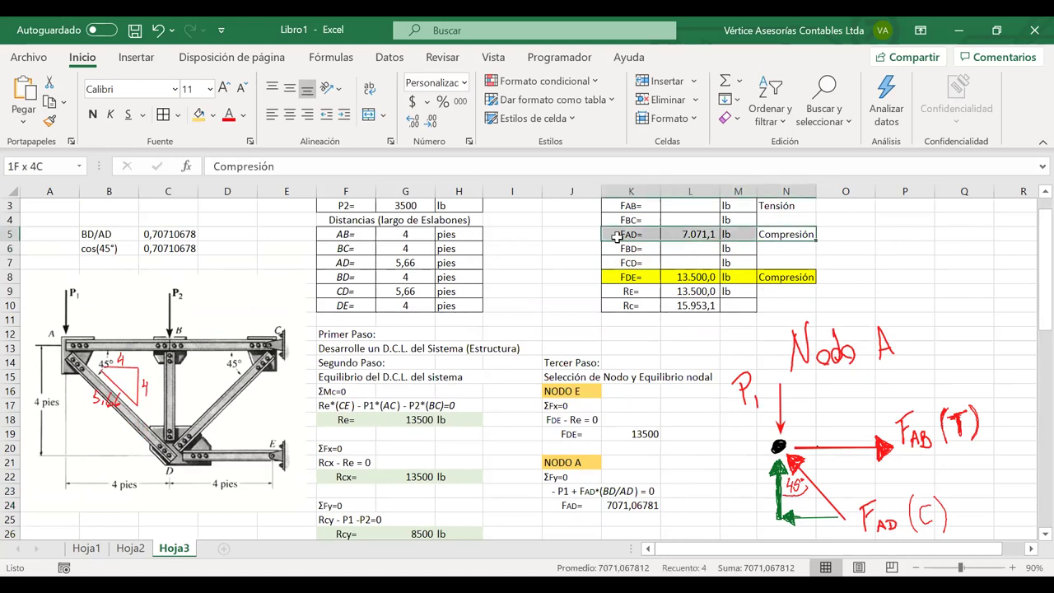
click(212, 121)
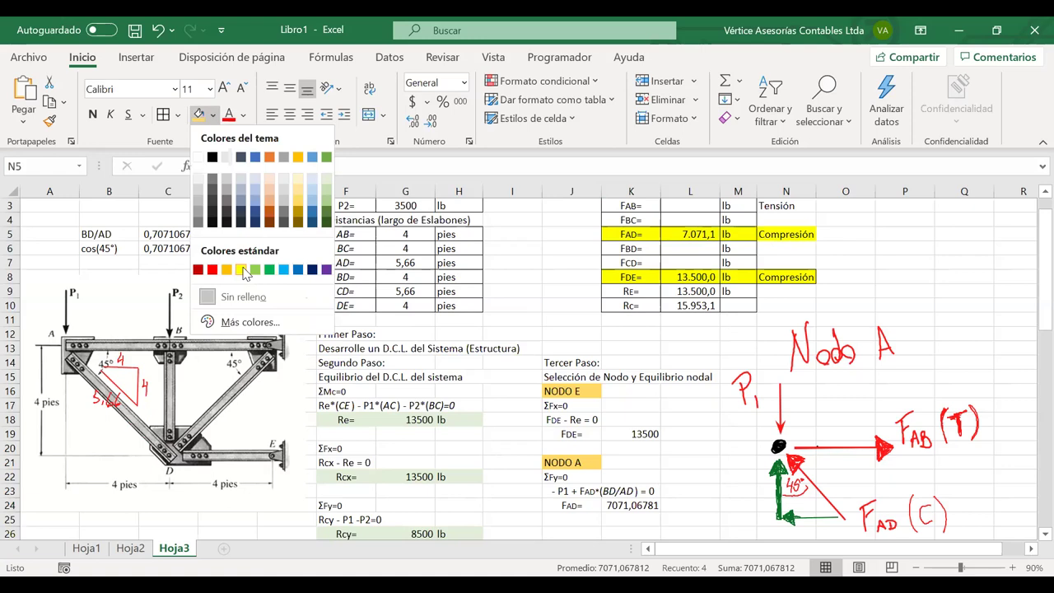
Apply standard yellow as the fill colour of the selected FAD result cells.
click(241, 270)
click(686, 306)
Copy the equilibrium label ΣFy=0 from J22 into J25, below the FAD calculation.
scroll(595, 464, down, 2)
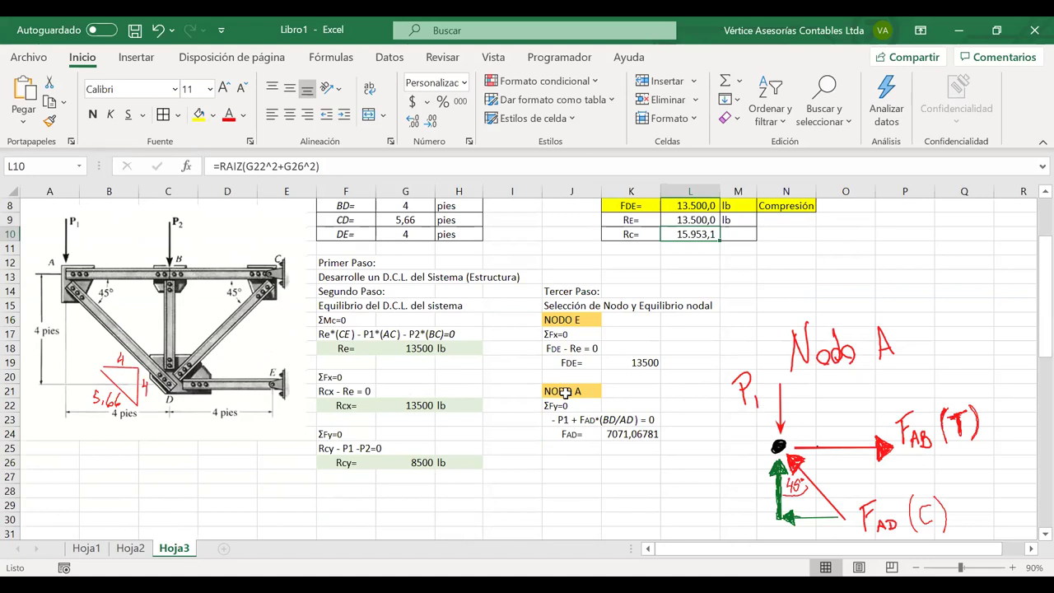
scroll(566, 393, down, 1)
scroll(565, 393, up, 3)
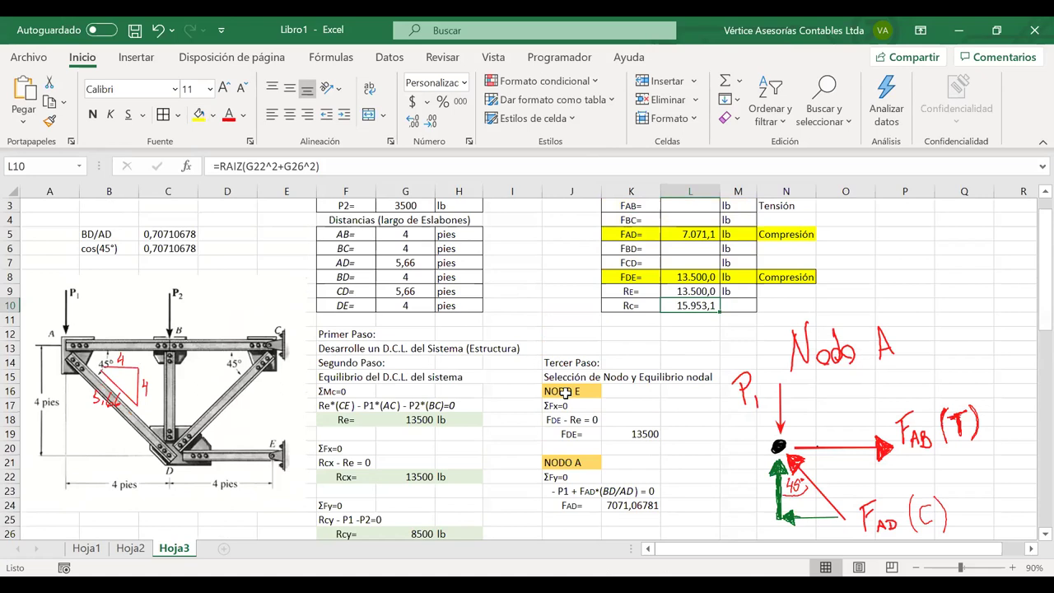
scroll(566, 393, down, 1)
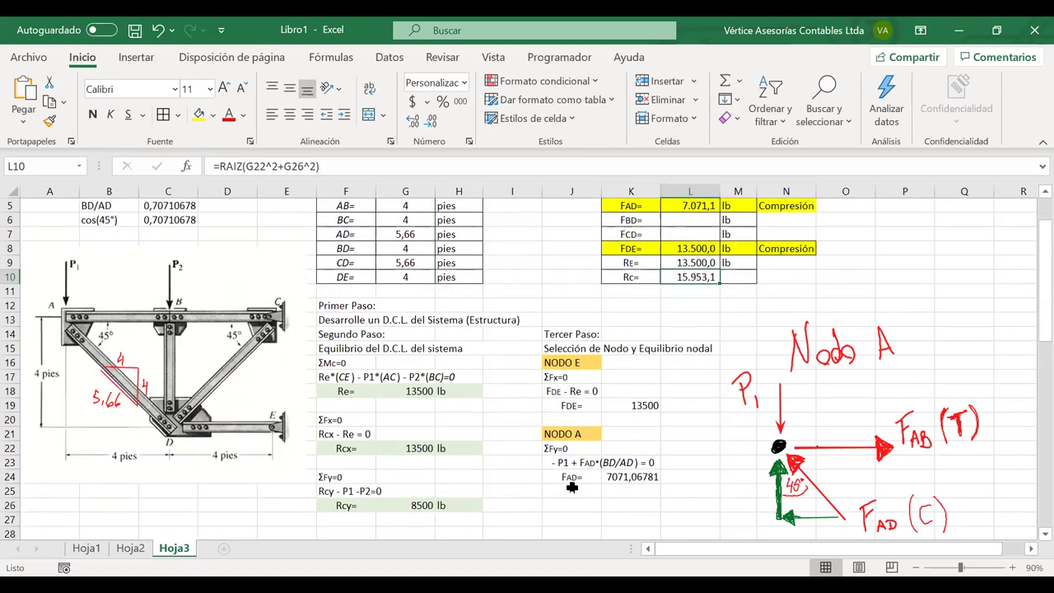
double_click(576, 446)
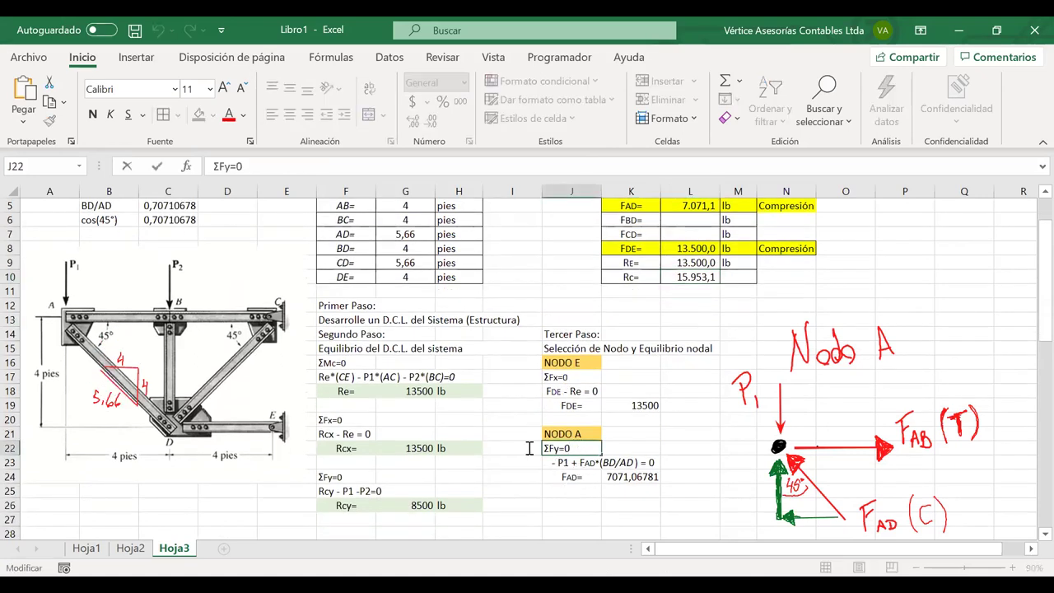
drag(544, 449, 571, 448)
key(ctrl+c)
click(556, 497)
key(ctrl+v)
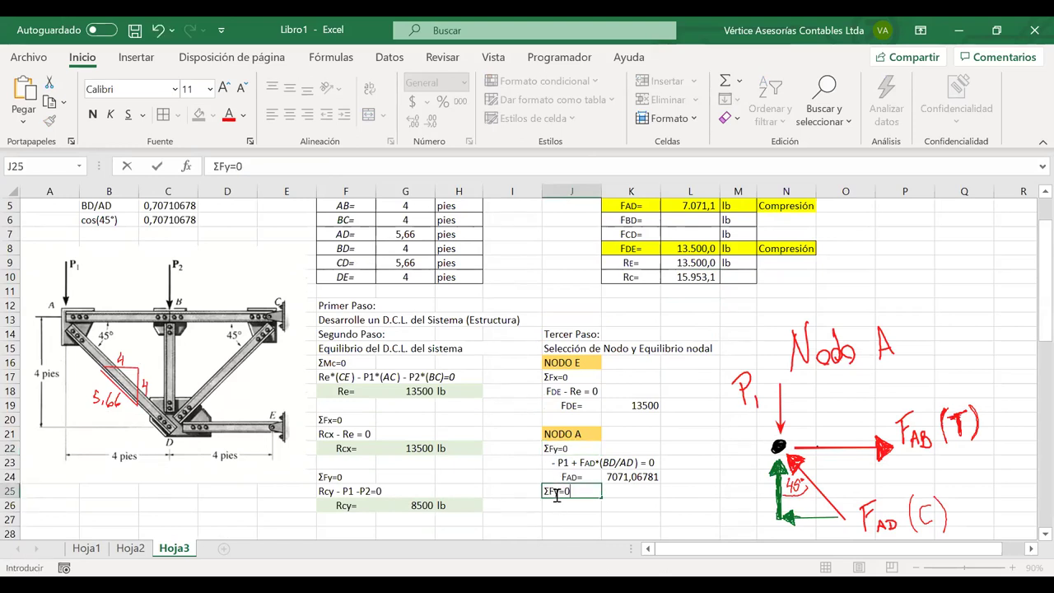
Change the label in J25 to ΣFx=0.
double_click(559, 494)
text(x)
click(559, 492)
key(BackSpace)
key(Return)
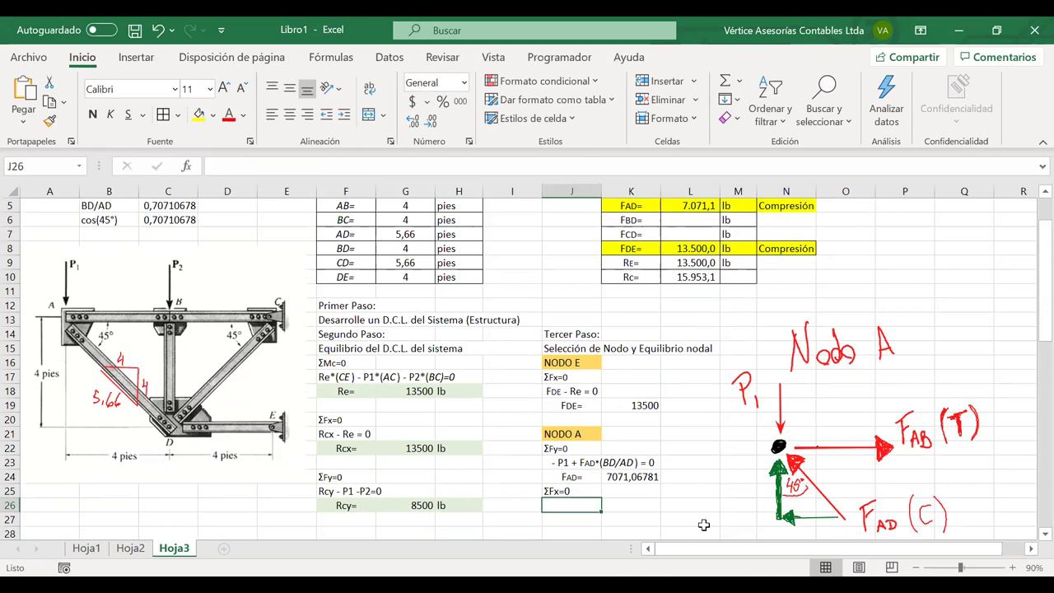
Start the horizontal equilibrium equation in J26 with FAB - FAD*, giving the AB and AD suffixes a smaller font size.
text(FAD=ab)
key(BackSpace)
key(BackSpace)
text(AB -)
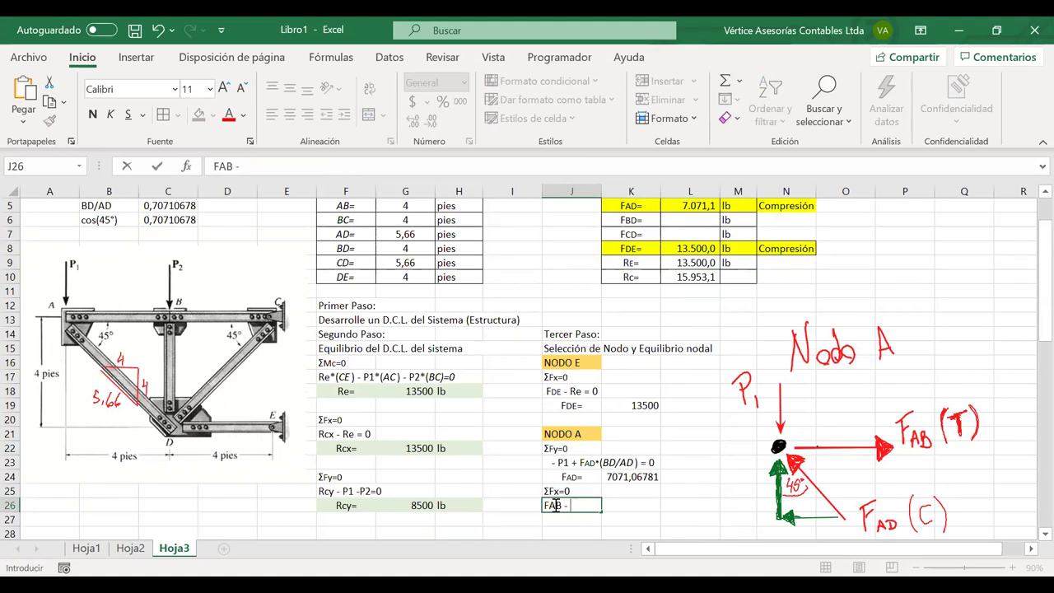
drag(560, 506, 550, 506)
click(651, 481)
click(575, 505)
text(FAD*)
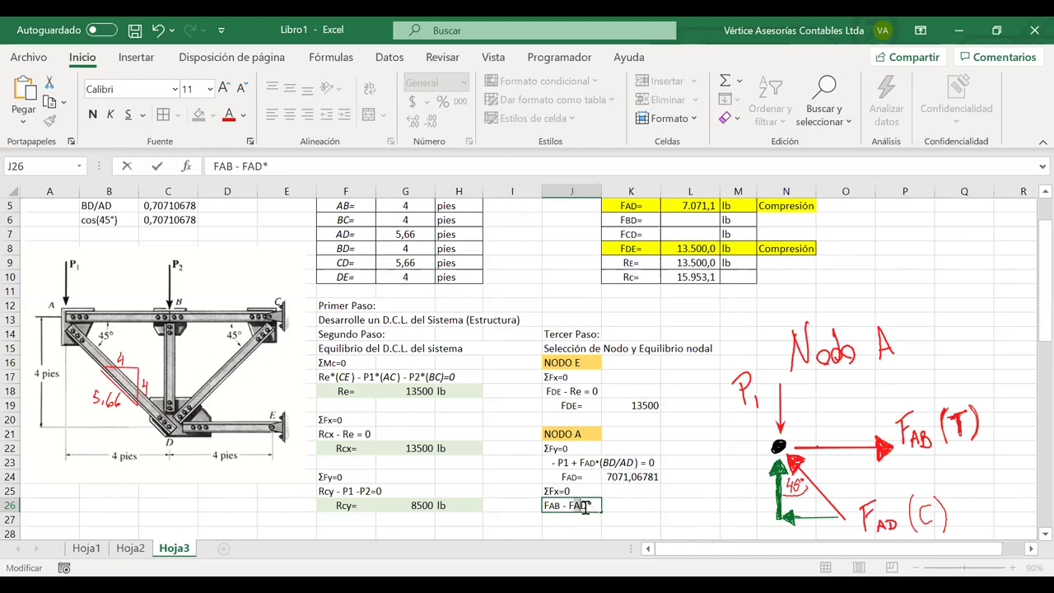
drag(586, 508, 569, 507)
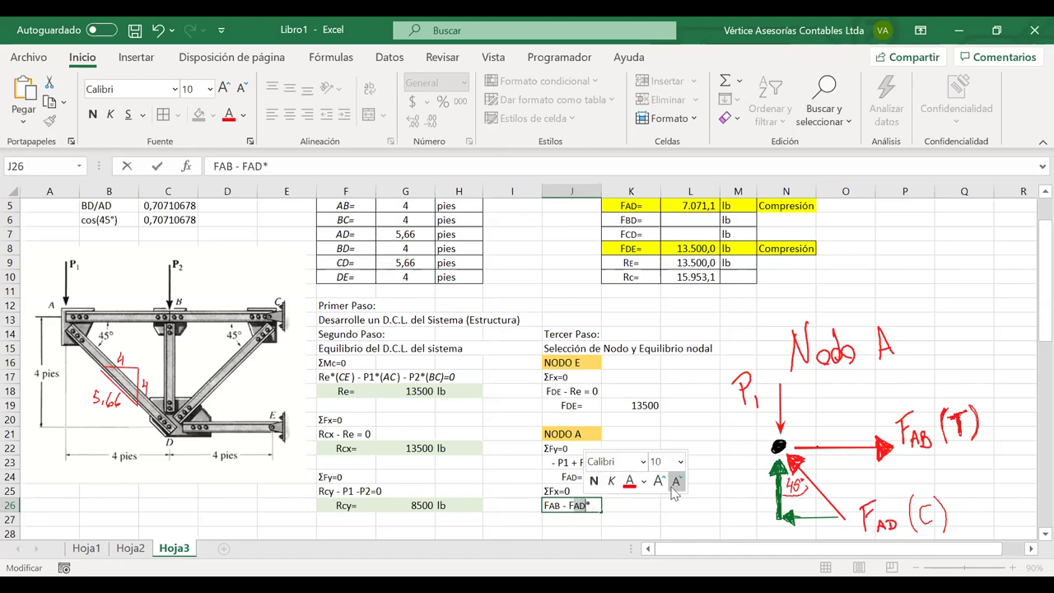
click(595, 504)
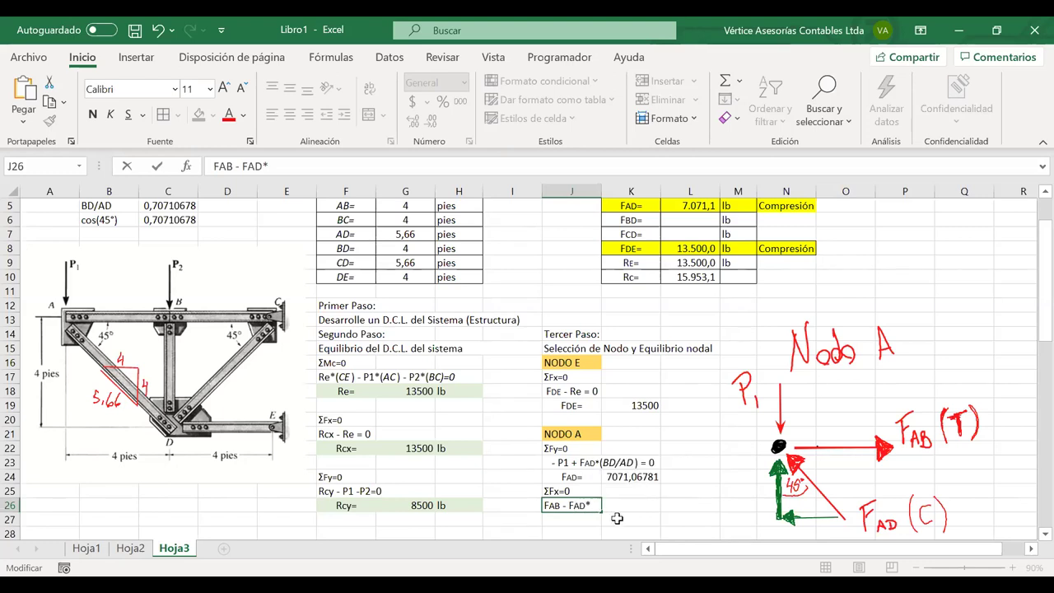
Complete the J26 equation with (AB/AD) = 0 and italicize AB/AD.
text(()
text(AB/AD))
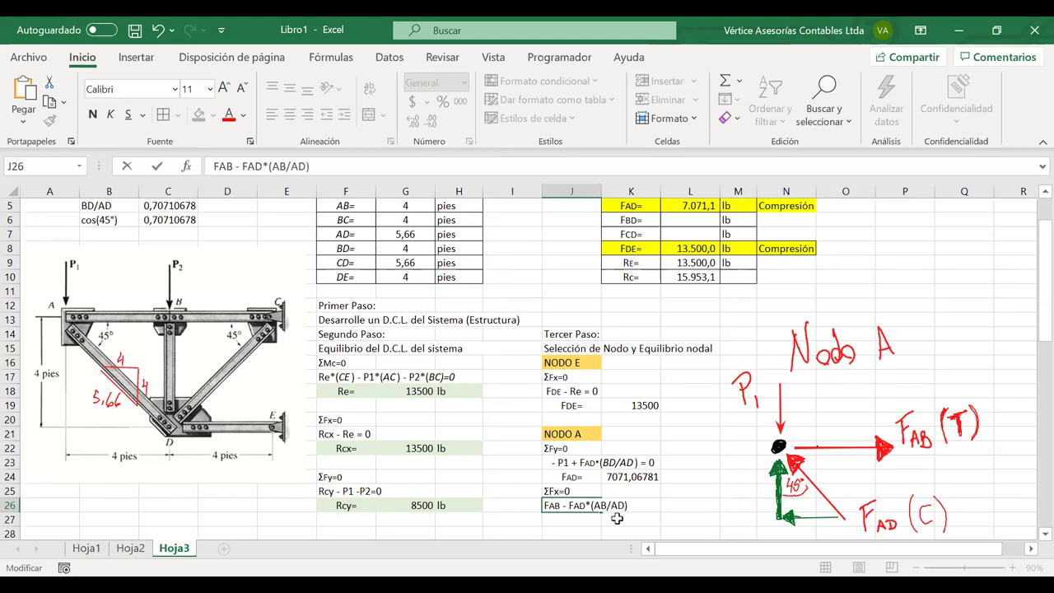
text( = 0)
drag(597, 505, 631, 506)
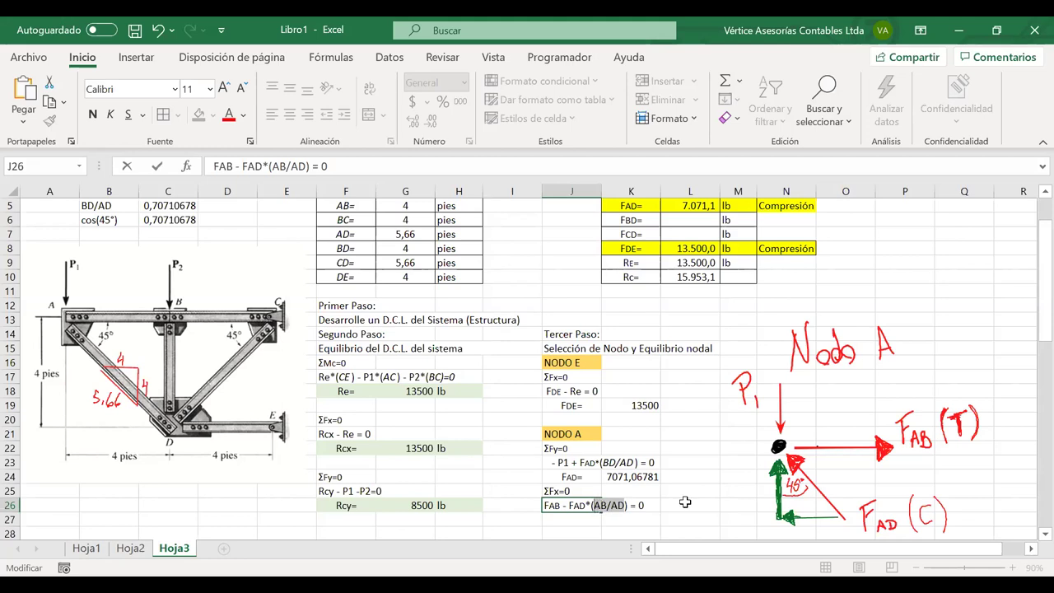
click(110, 114)
key(Return)
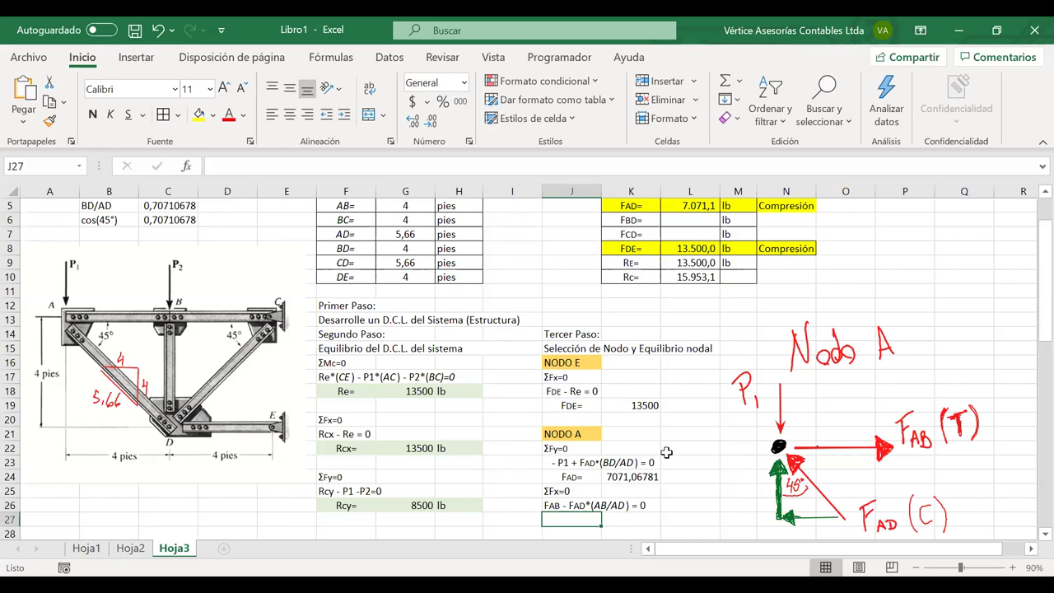
Enter the label FAB= in J27 with a smaller AB suffix, centred in the cell.
scroll(666, 452, up, 1)
click(645, 221)
double_click(645, 221)
drag(645, 221, 605, 219)
scroll(605, 219, down, 1)
click(558, 520)
text(FAB=)
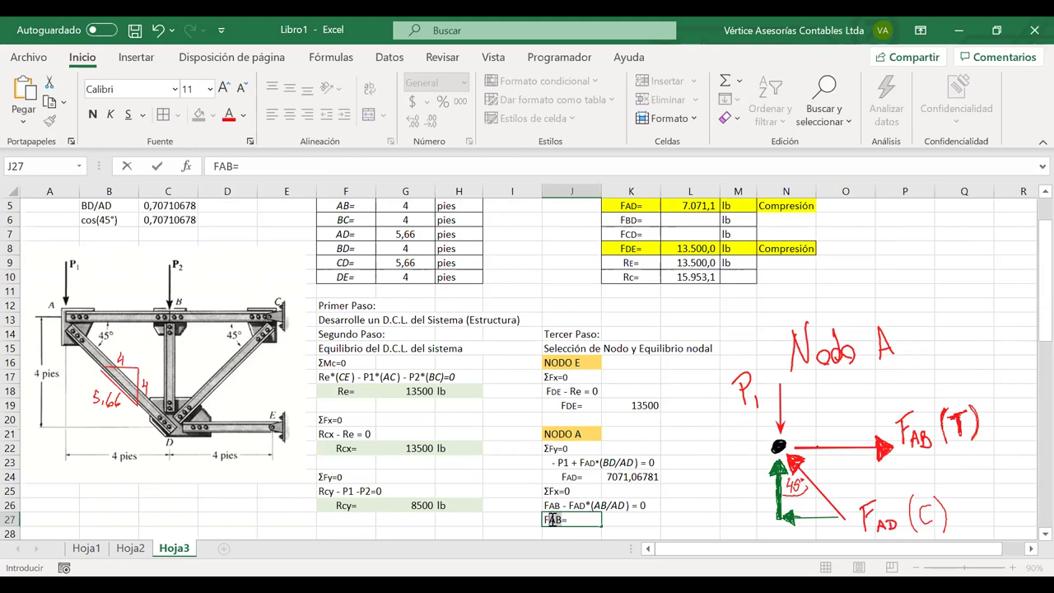
click(624, 518)
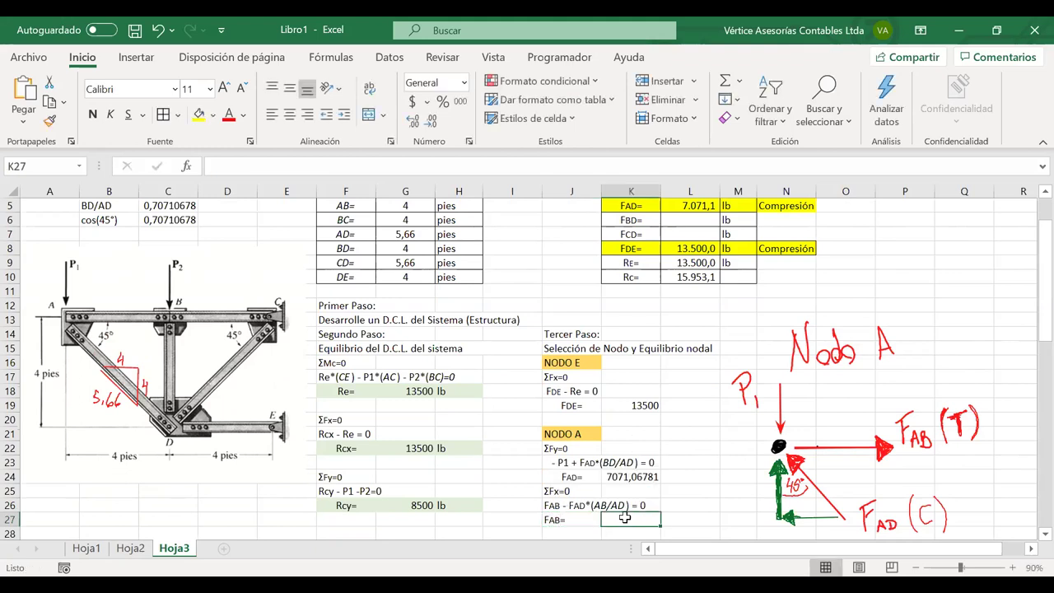
click(577, 520)
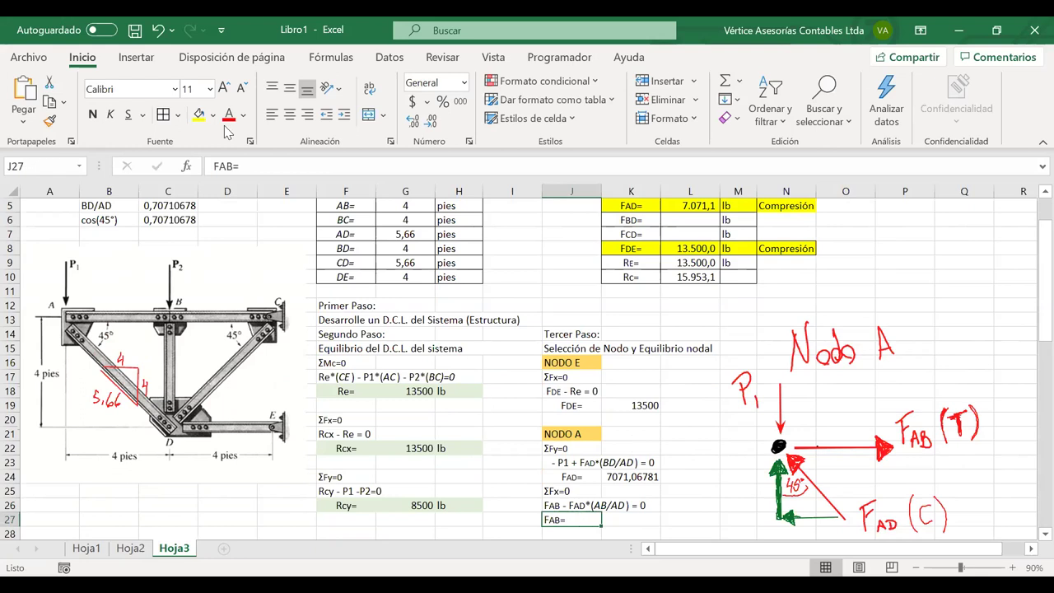
click(290, 115)
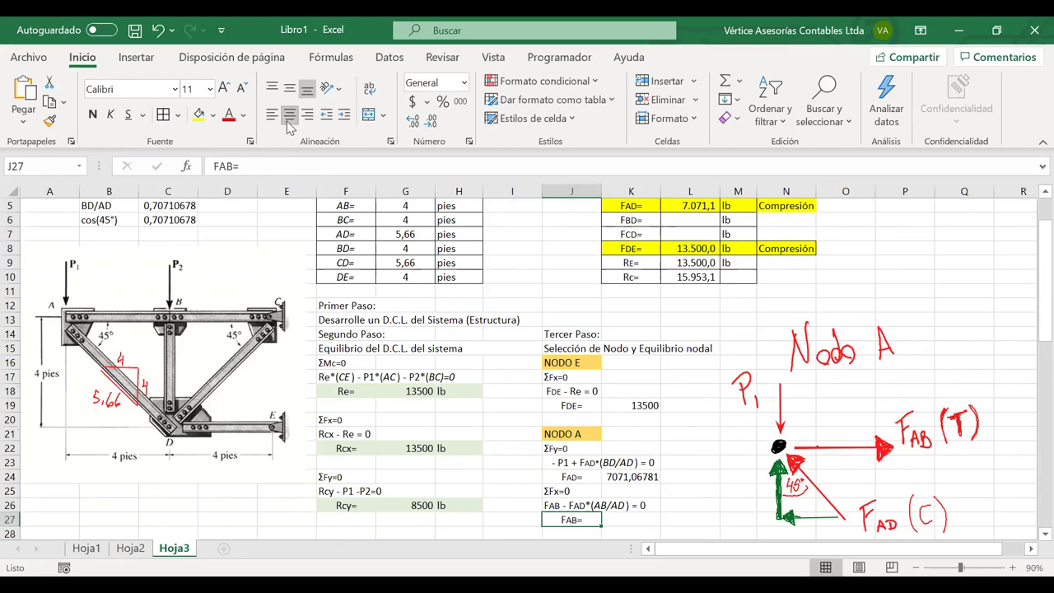
Calculate FAB in K27 with =K24*G5/G7, multiplying FAD by AB and dividing by AD.
click(627, 521)
text(=)
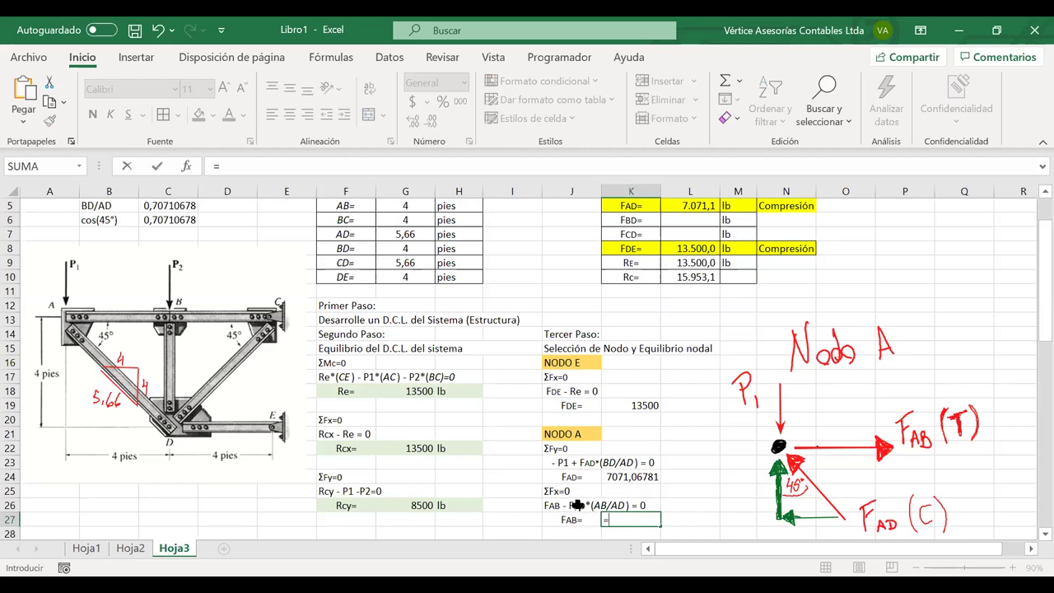
click(626, 477)
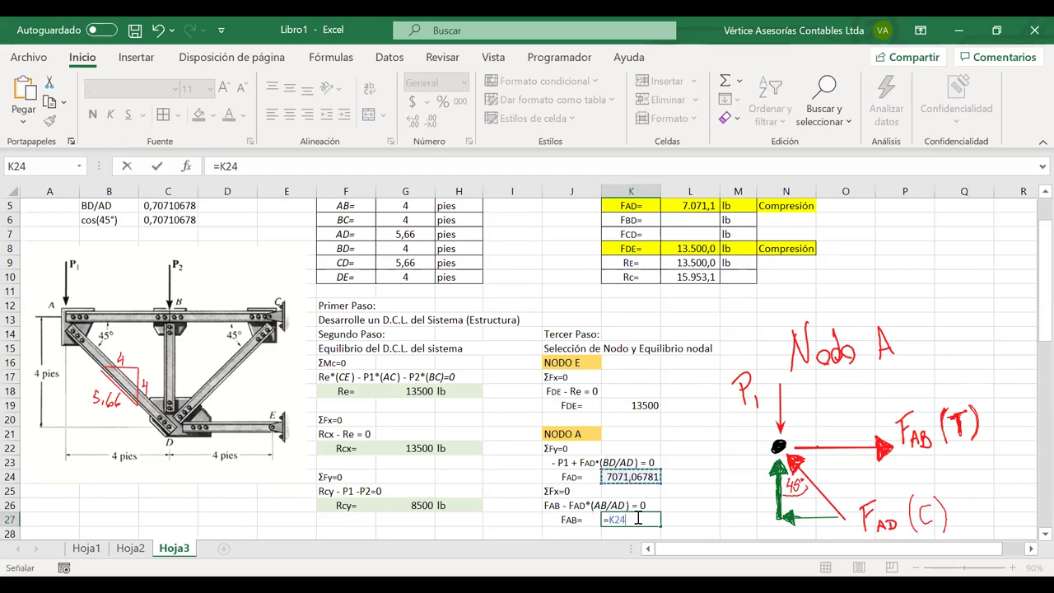
text(*)
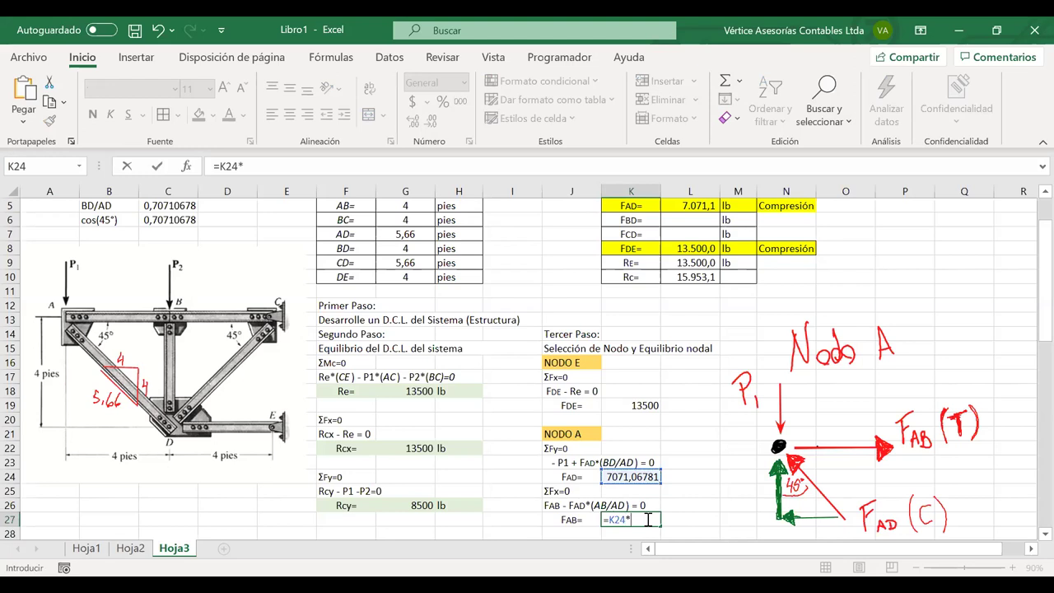
click(406, 205)
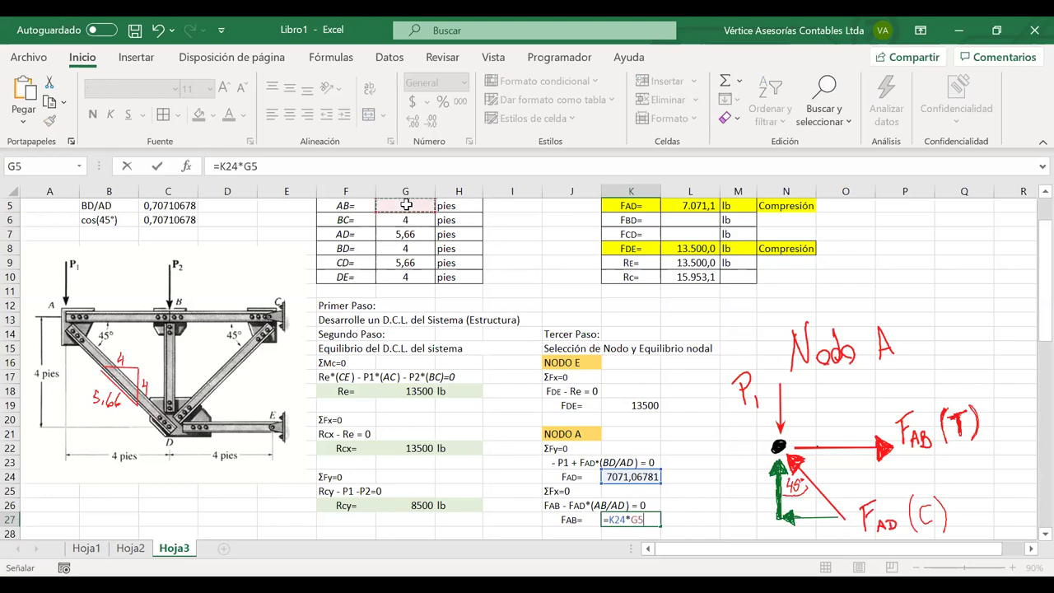
text(/)
click(394, 236)
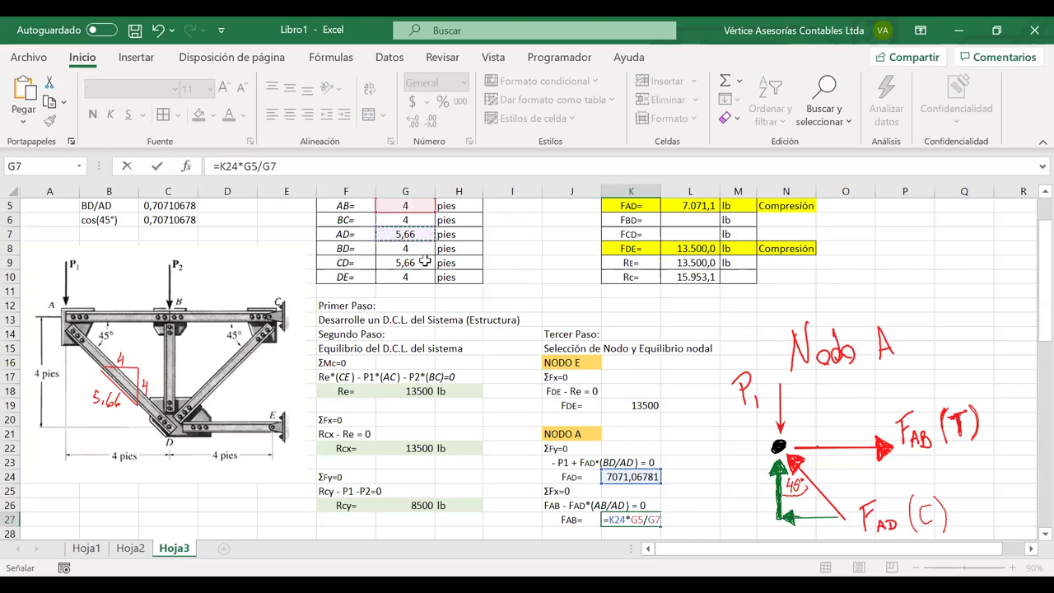
key(Return)
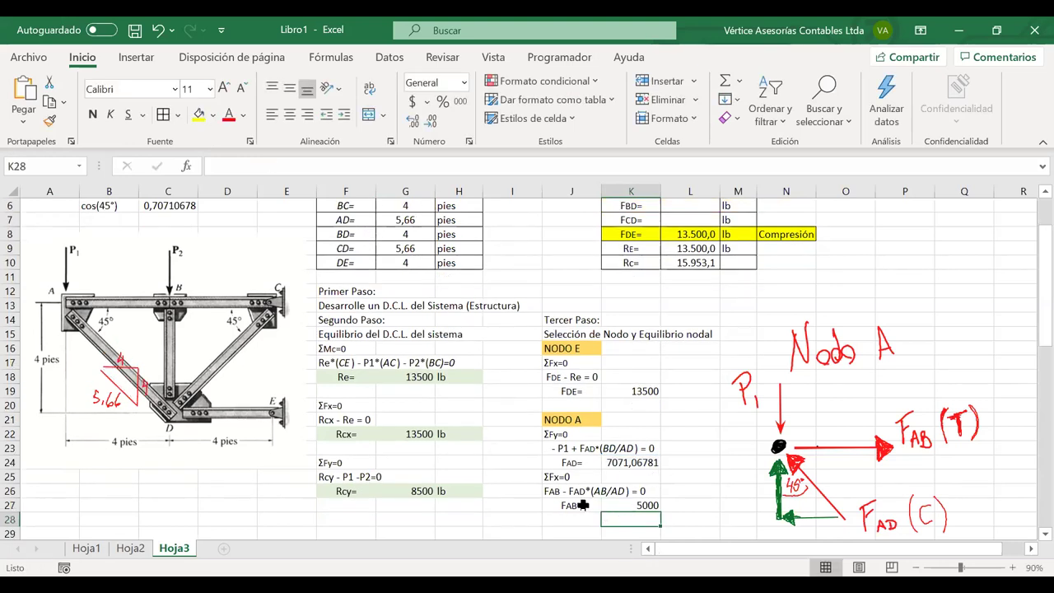
Link the FAB result cell L3 in the results table to the value calculated in K27.
right_click(651, 502)
scroll(695, 200, up, 1)
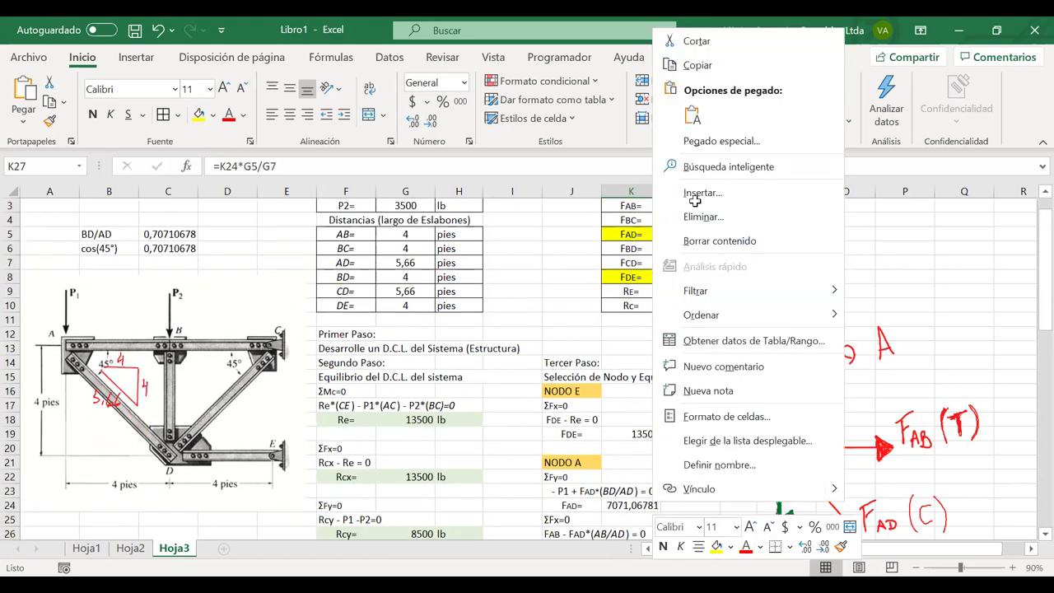
key(Escape)
click(695, 204)
text(=)
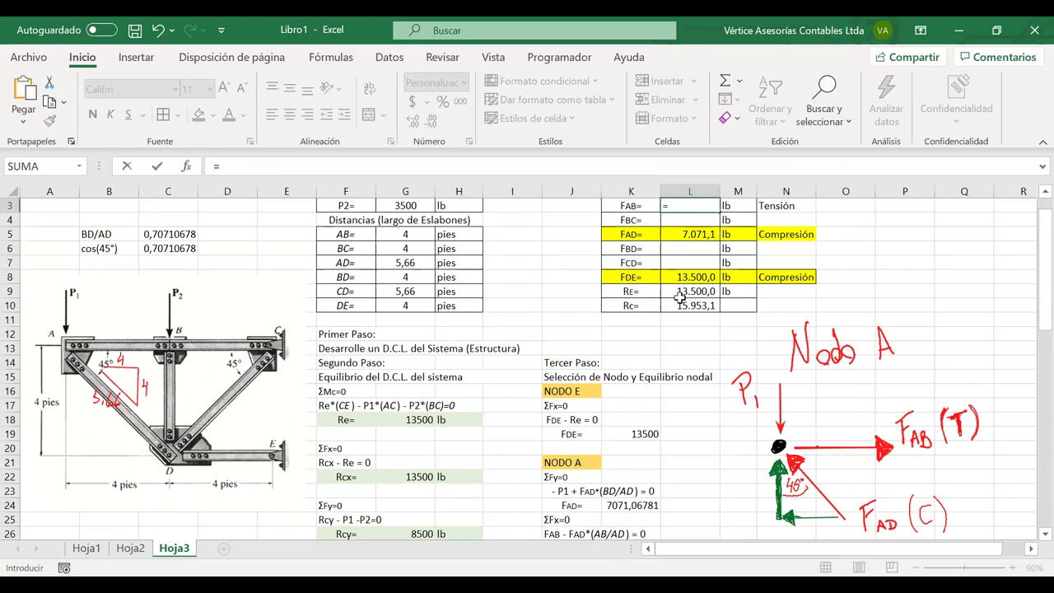
scroll(653, 417, down, 2)
click(628, 490)
key(Return)
scroll(625, 490, up, 1)
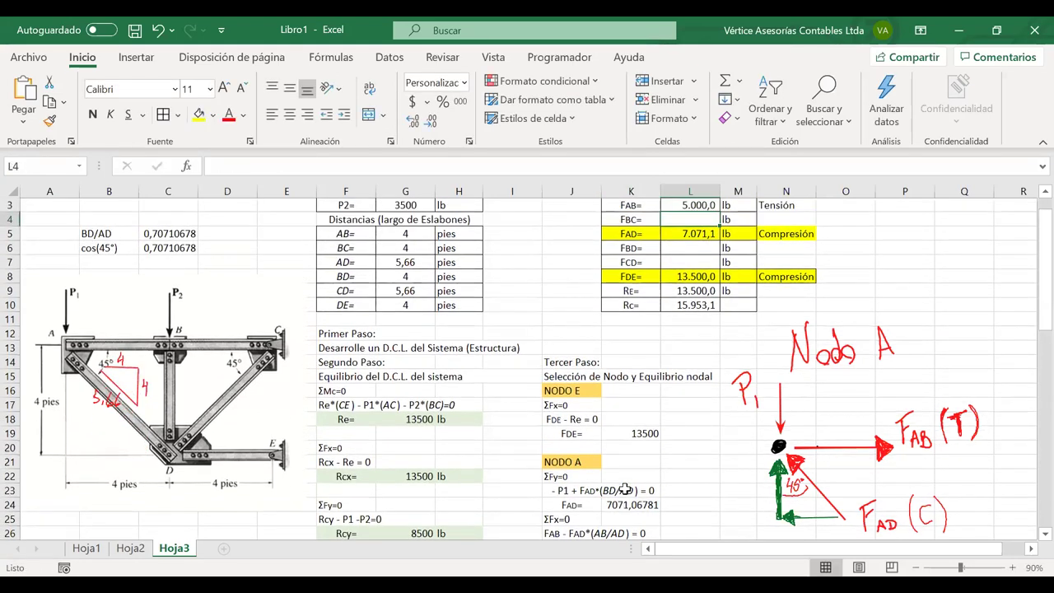
Cross-check FAB in K28 with =K24*SENO(45*PI()/180) and clear the check cell.
scroll(625, 488, down, 2)
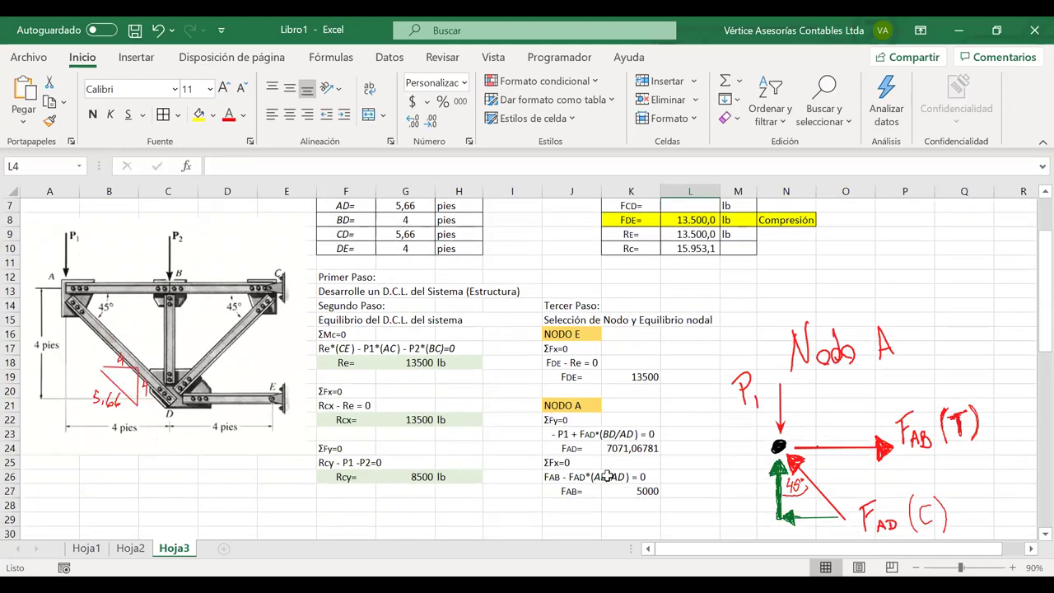
click(610, 478)
click(595, 477)
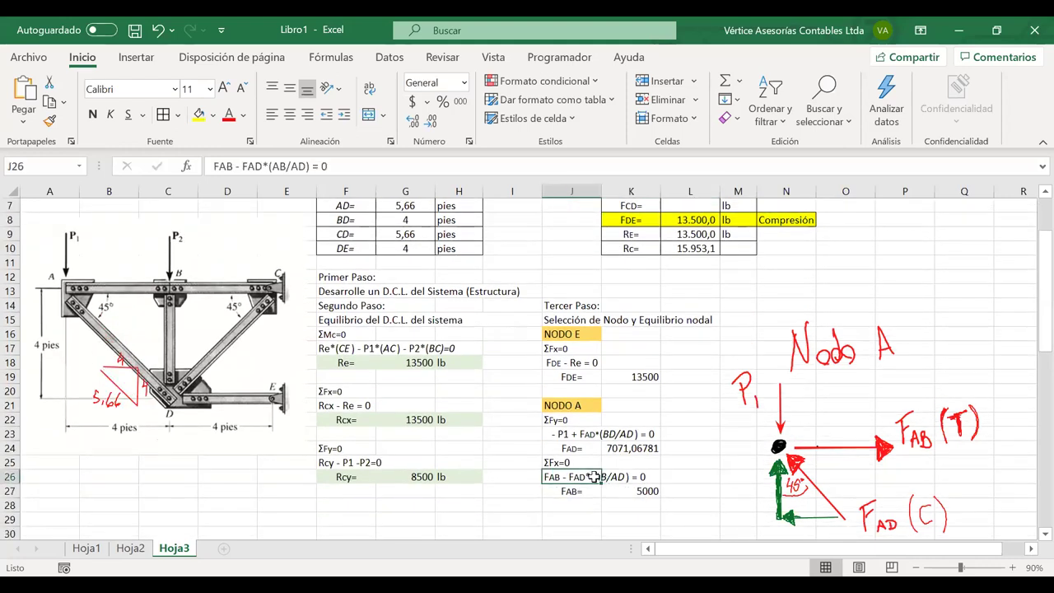
click(622, 505)
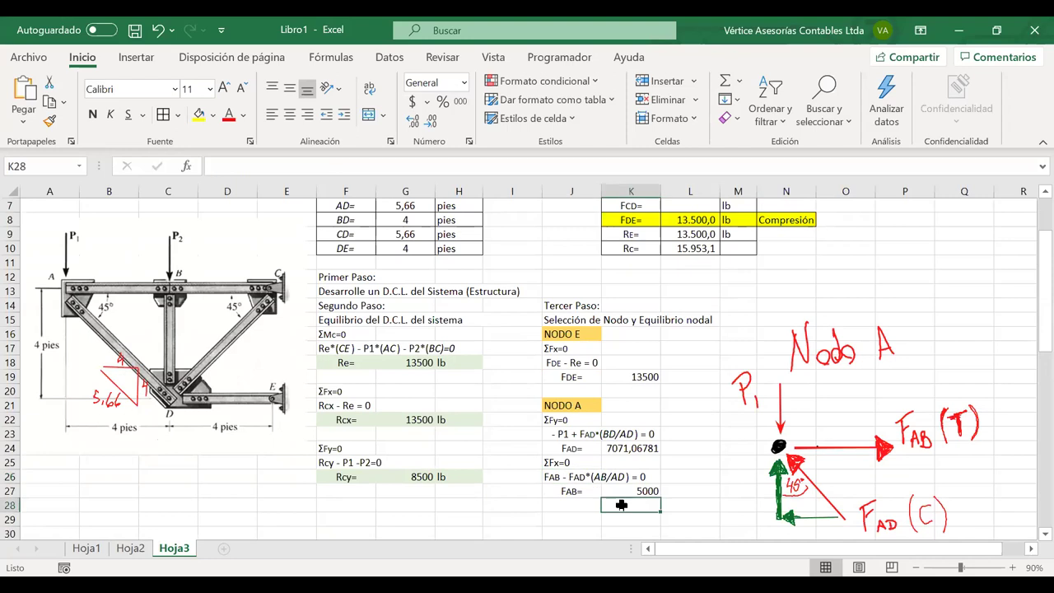
text(=)
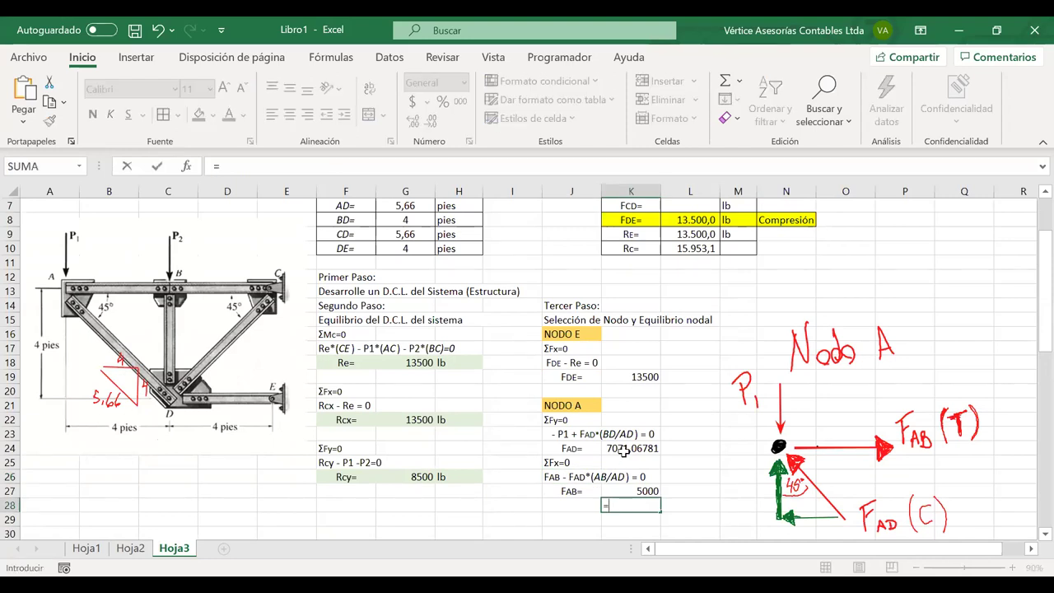
click(624, 450)
text(*)
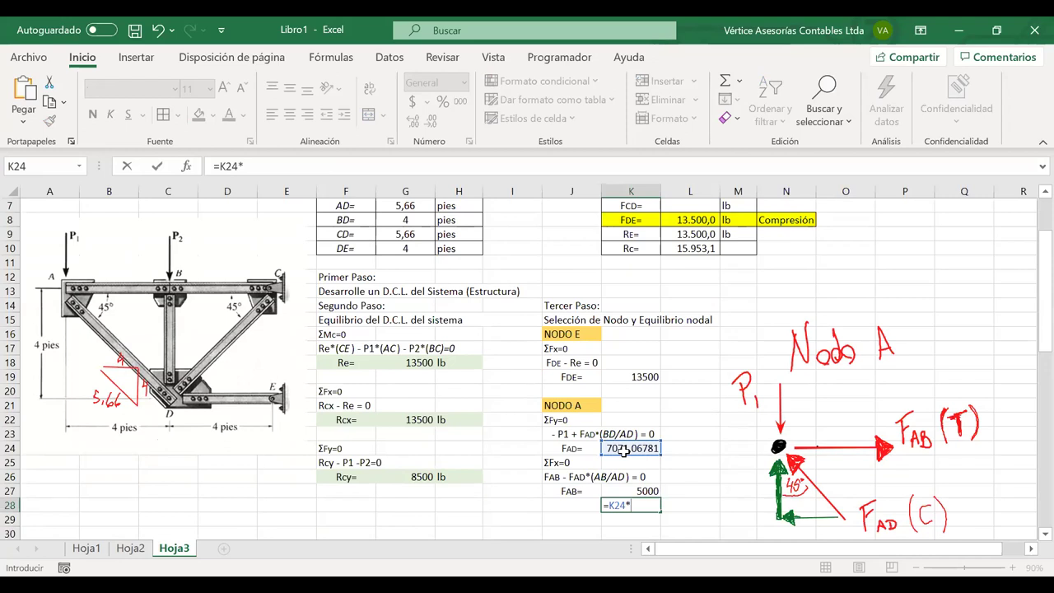
text(seno(45*)
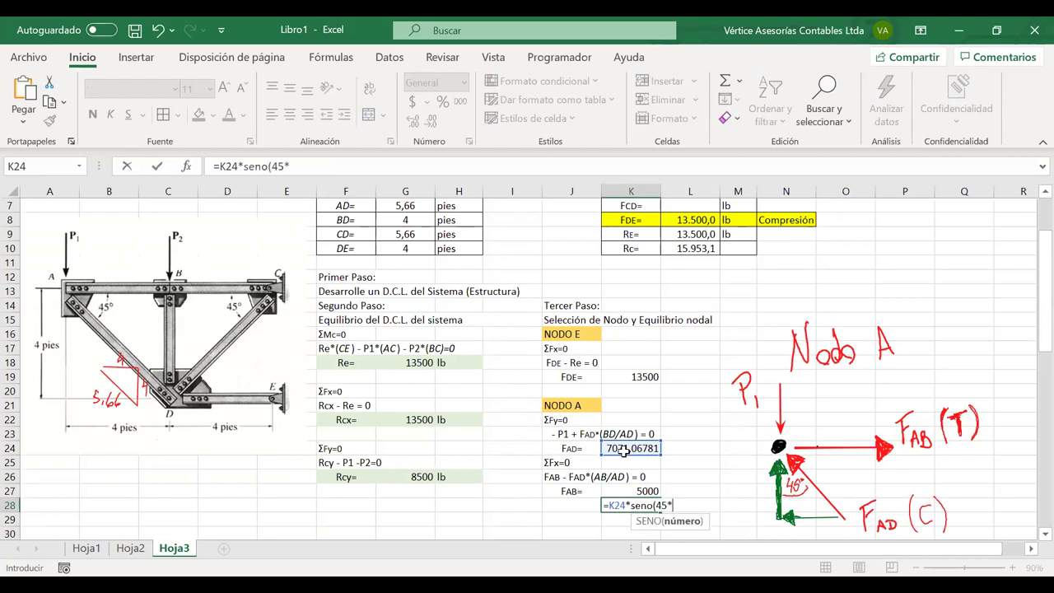
text(pi()/180)
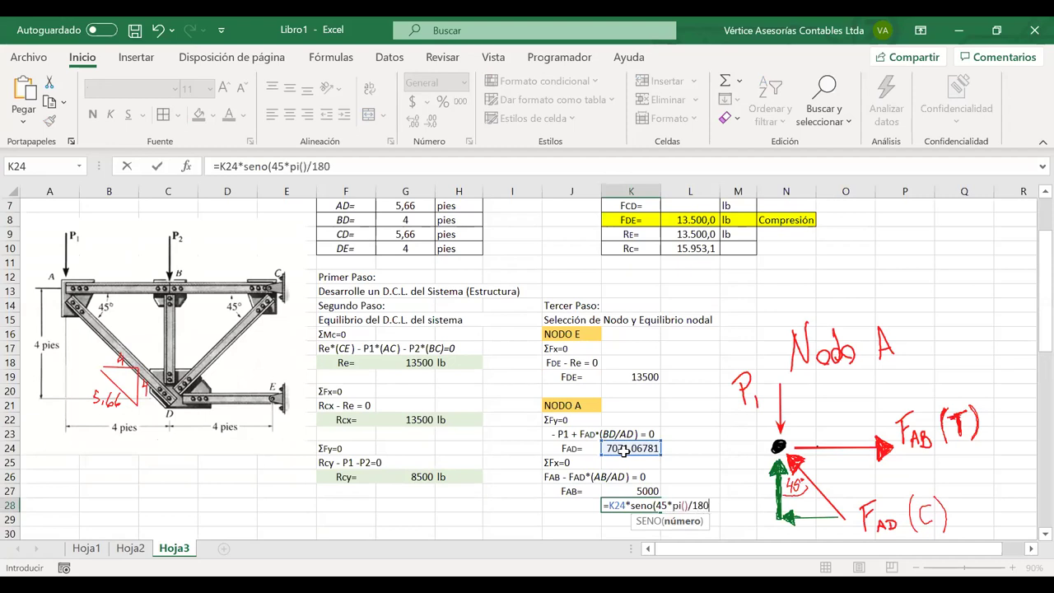
key(Return)
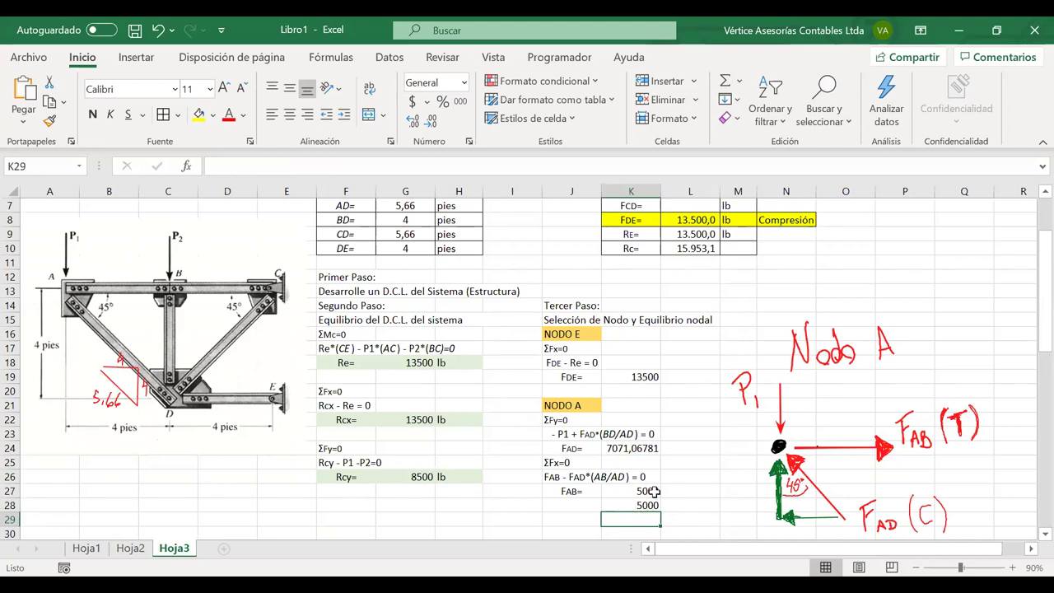
click(650, 503)
key(Delete)
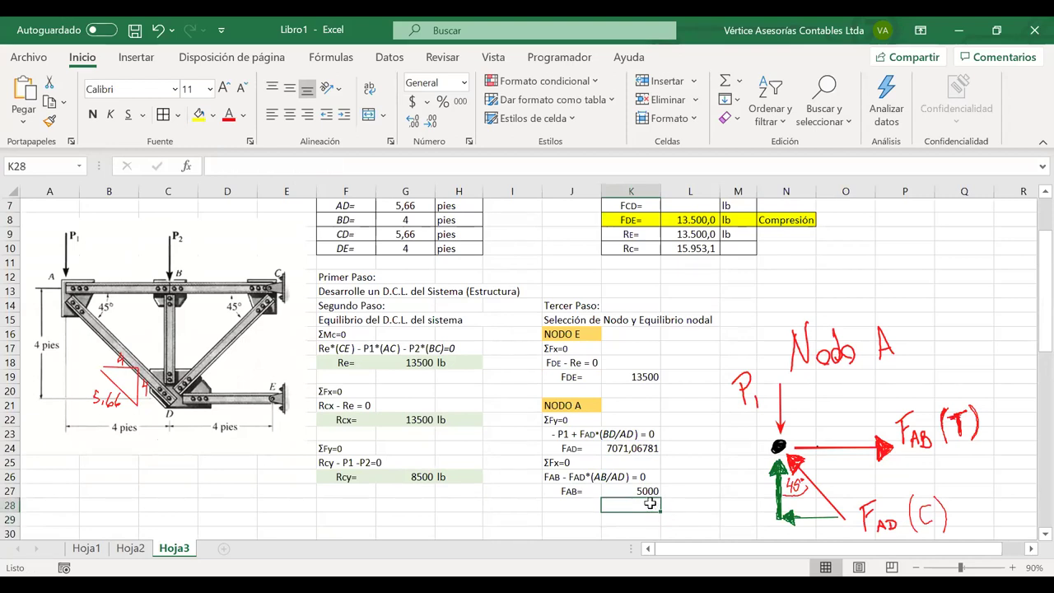
Paste the Nodo A diagram picture beside the structure's free-body diagram, around F33:J47, and clear the red pen annotations.
scroll(650, 504, down, 2)
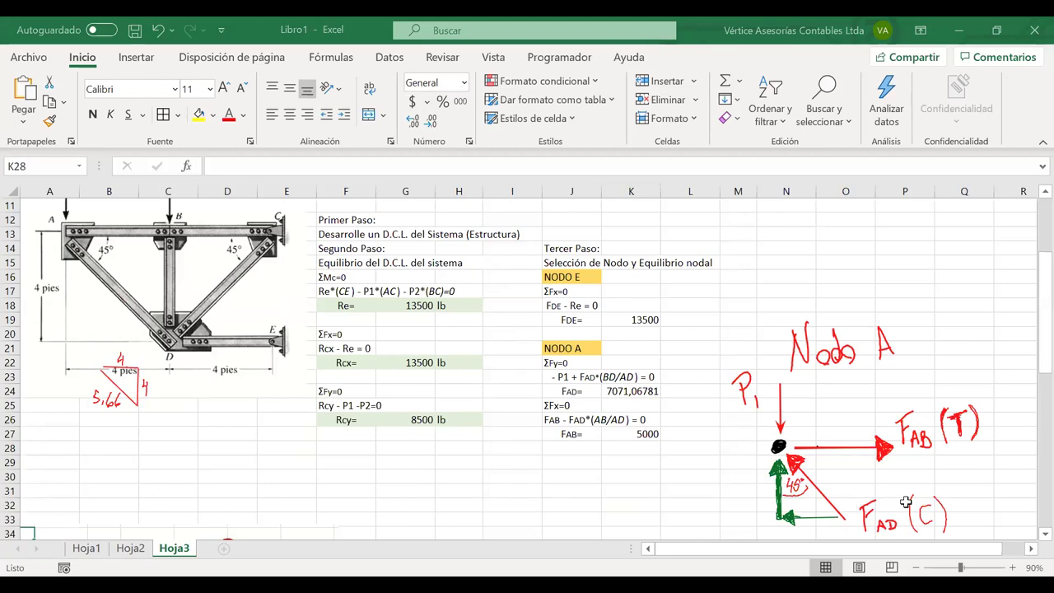
scroll(694, 384, down, 6)
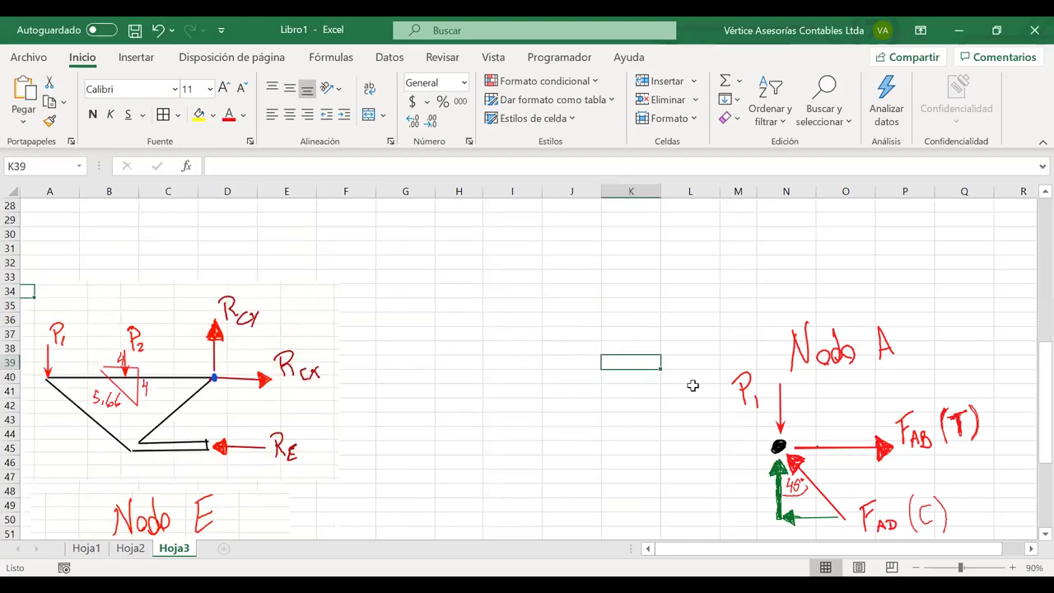
key(ctrl+v)
key(Left)
key(Up)
key(Left)
key(Up)
key(Left)
key(Up)
key(Left)
key(Up)
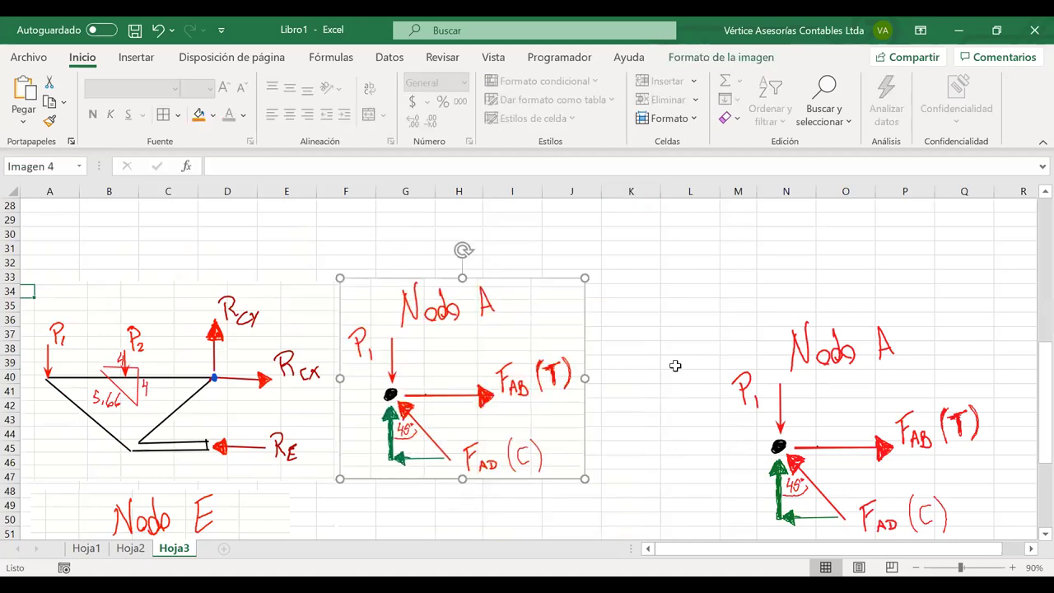
click(666, 365)
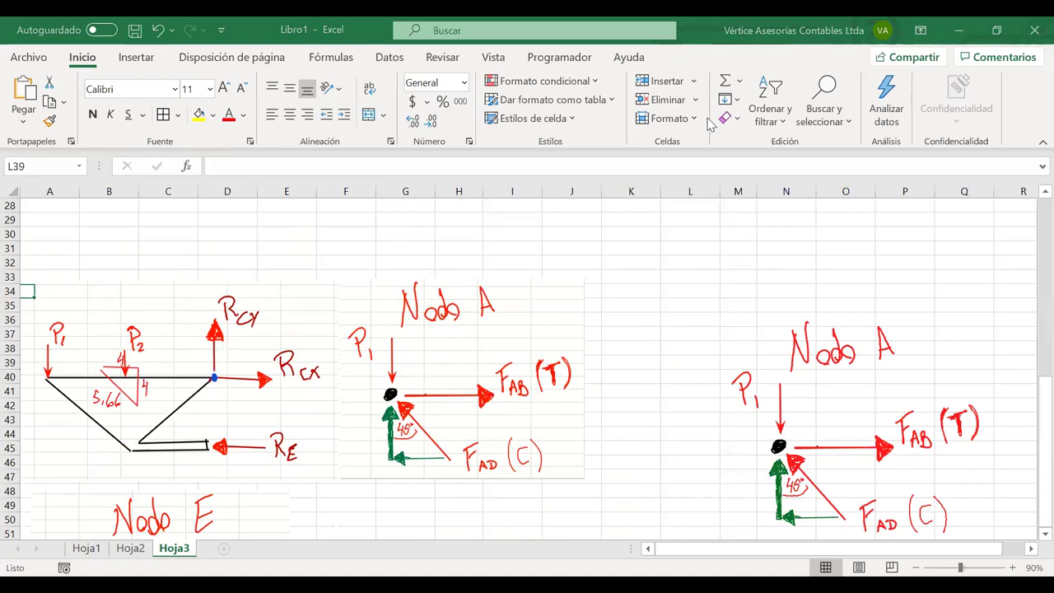
key(e)
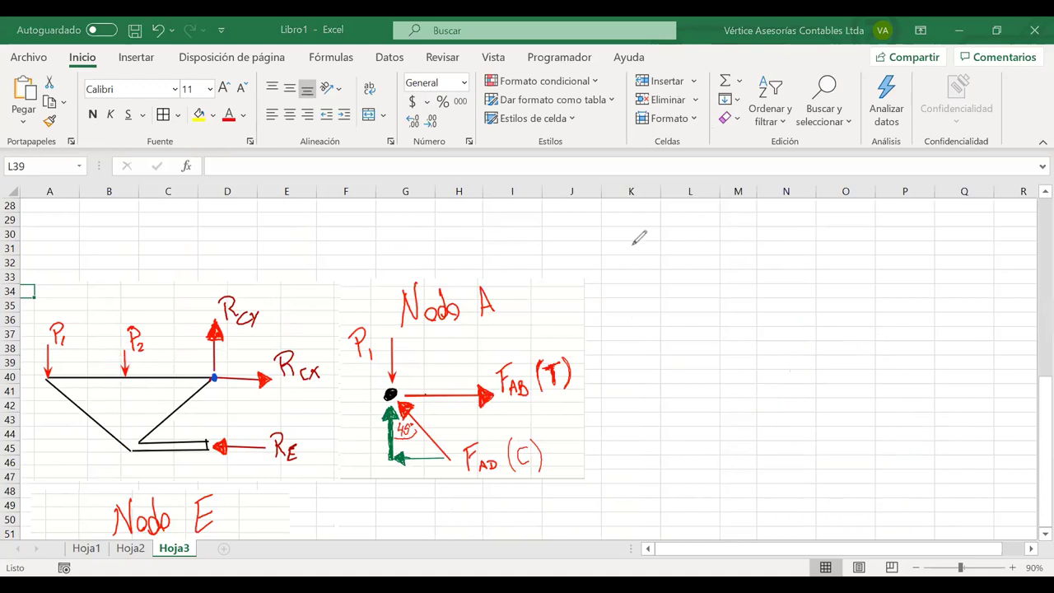
Sketch a node diagram titled "Nodo B" with a black node dot and a downward arrow labelled P2.
scroll(659, 233, up, 9)
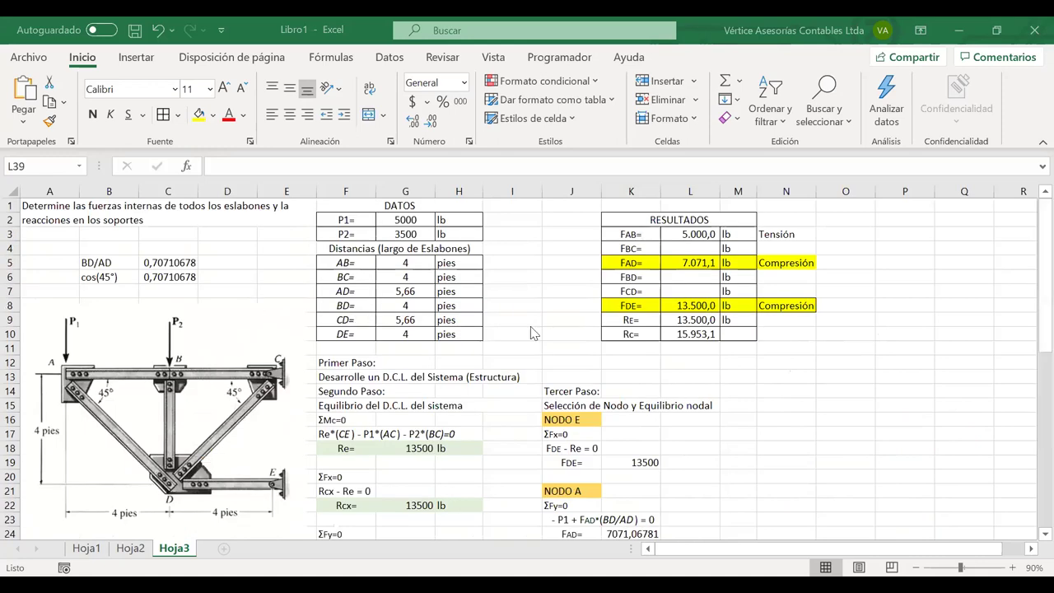
scroll(531, 333, down, 2)
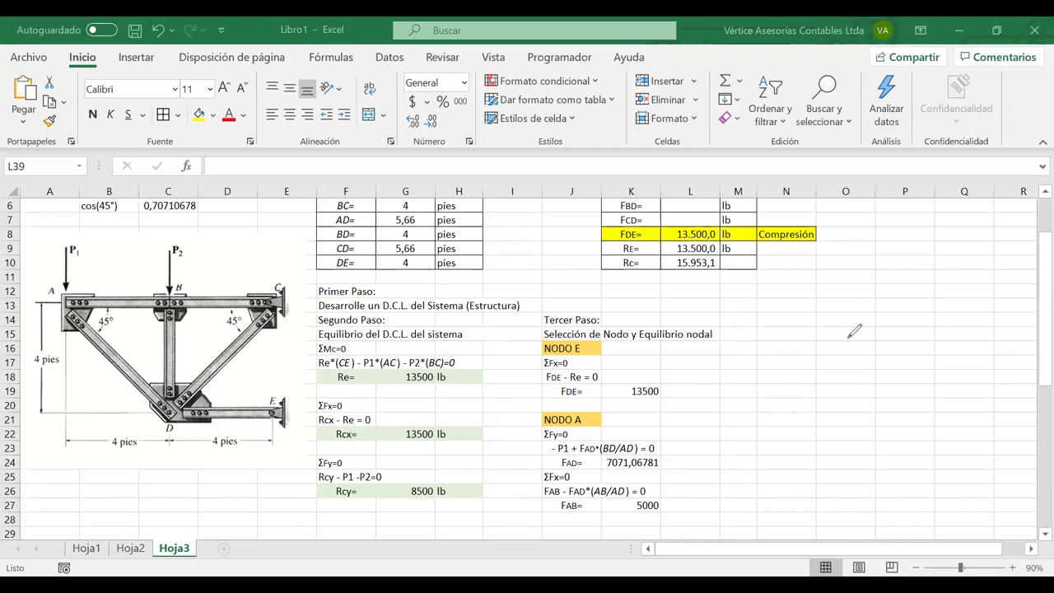
mouse_move(802, 363)
mouse_down()
mouse_move(814, 363)
mouse_move(817, 331)
mouse_move(832, 352)
mouse_move(857, 333)
mouse_move(863, 354)
mouse_move(901, 364)
mouse_up()
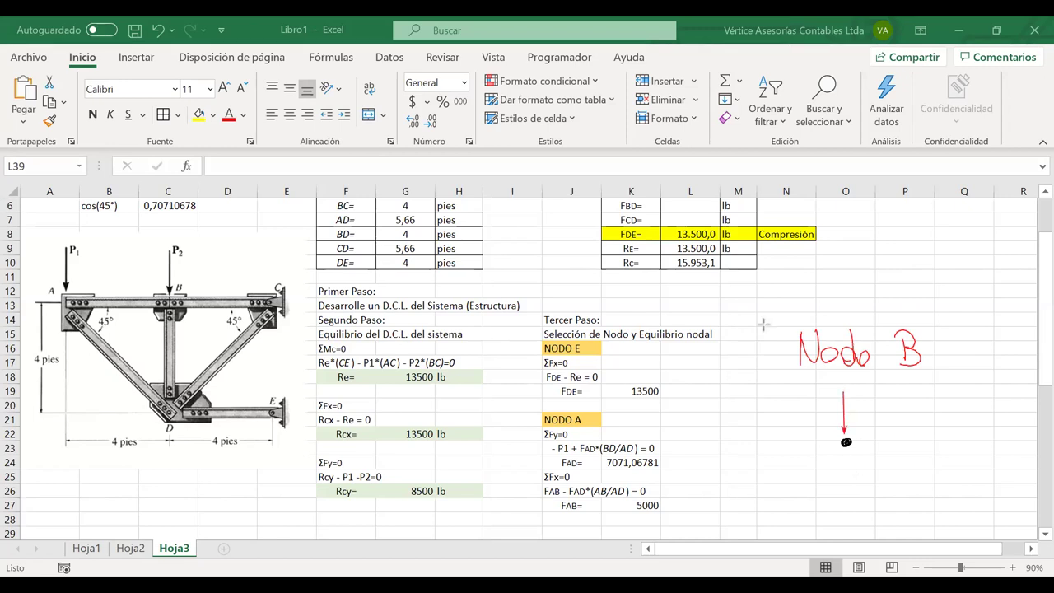
drag(845, 389, 845, 435)
key(ctrl+z)
key(ctrl+y)
mouse_move(860, 384)
mouse_down()
mouse_move(860, 406)
mouse_move(861, 394)
mouse_move(873, 406)
mouse_up()
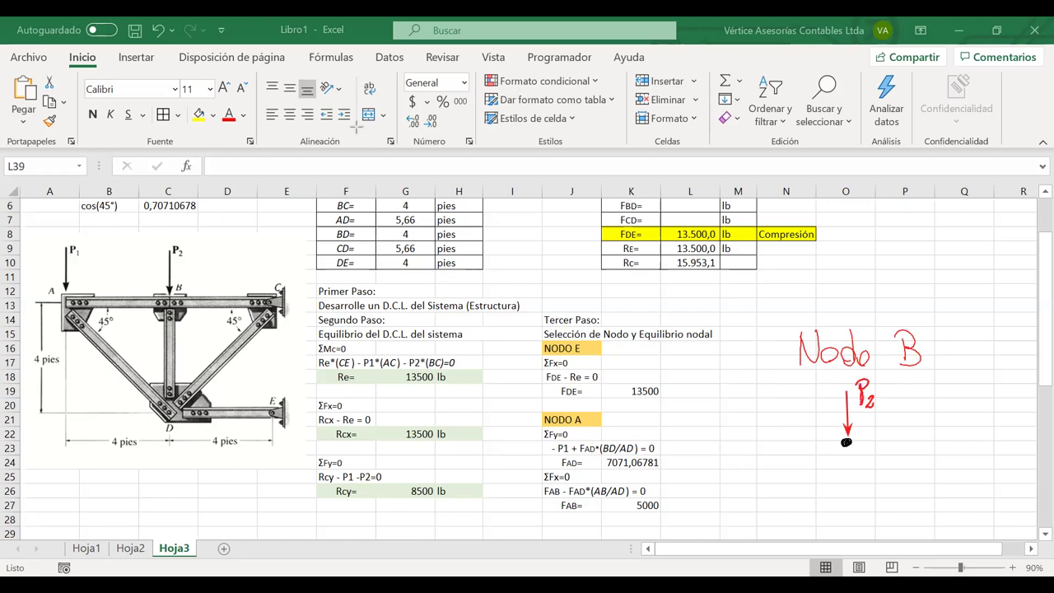
Draw the three member lines at node B, label them FAB, FBC and FBD, and point the FBD arrow up at the node.
drag(858, 445, 918, 446)
drag(838, 441, 785, 440)
drag(849, 447, 849, 493)
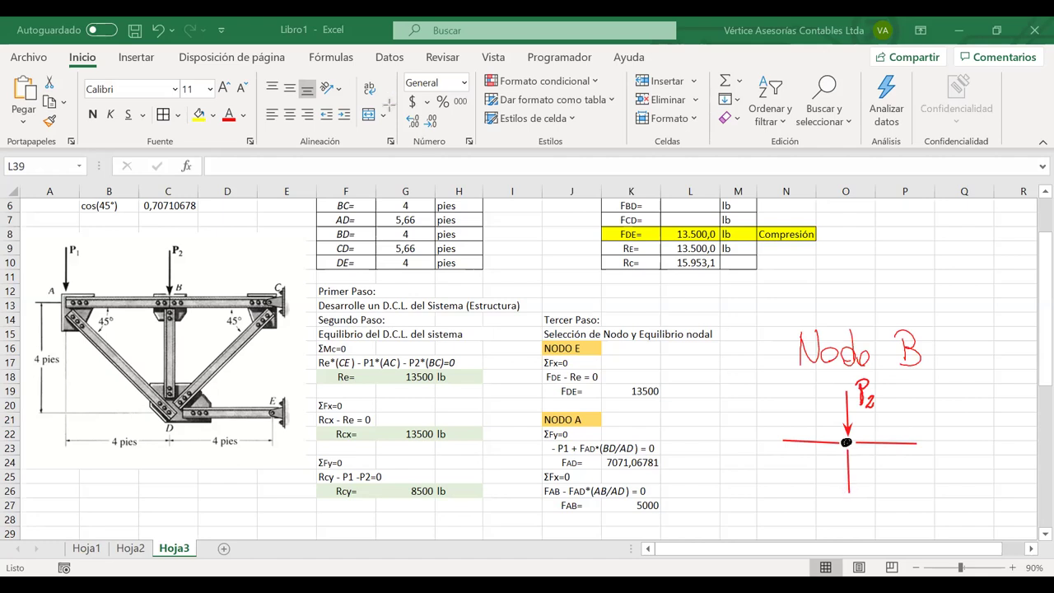
mouse_move(751, 412)
mouse_down()
mouse_move(751, 438)
mouse_move(762, 407)
mouse_move(768, 443)
mouse_up()
drag(768, 433, 769, 444)
mouse_move(933, 423)
mouse_down()
mouse_move(931, 447)
mouse_move(946, 421)
mouse_up()
mouse_move(933, 435)
mouse_down()
mouse_move(942, 433)
mouse_move(945, 457)
mouse_up()
mouse_move(945, 444)
mouse_down()
mouse_move(946, 457)
mouse_move(959, 457)
mouse_up()
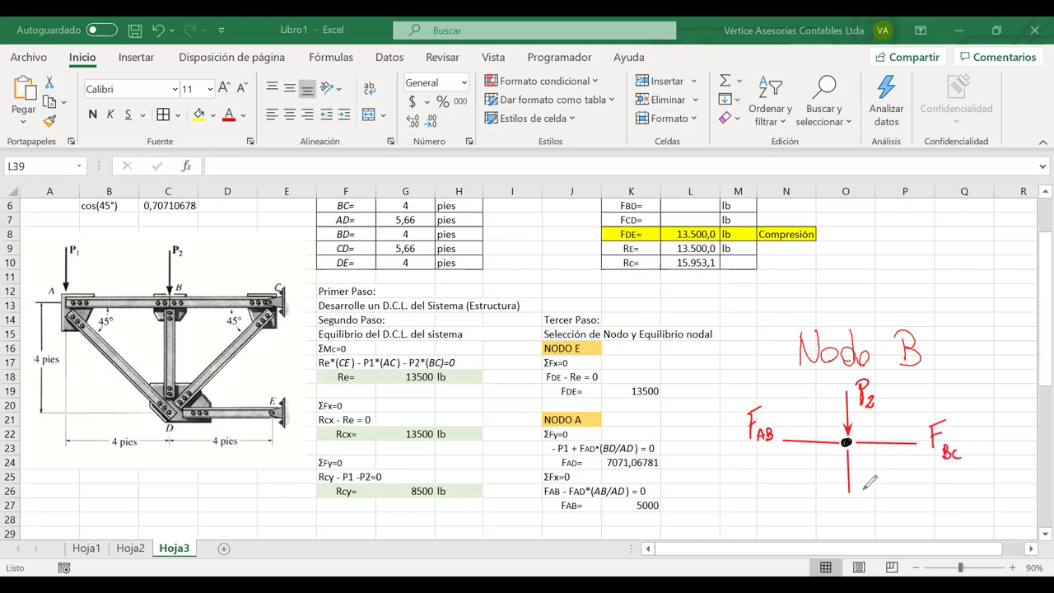
mouse_move(862, 488)
mouse_down()
mouse_move(877, 484)
mouse_move(880, 520)
mouse_move(891, 519)
mouse_up()
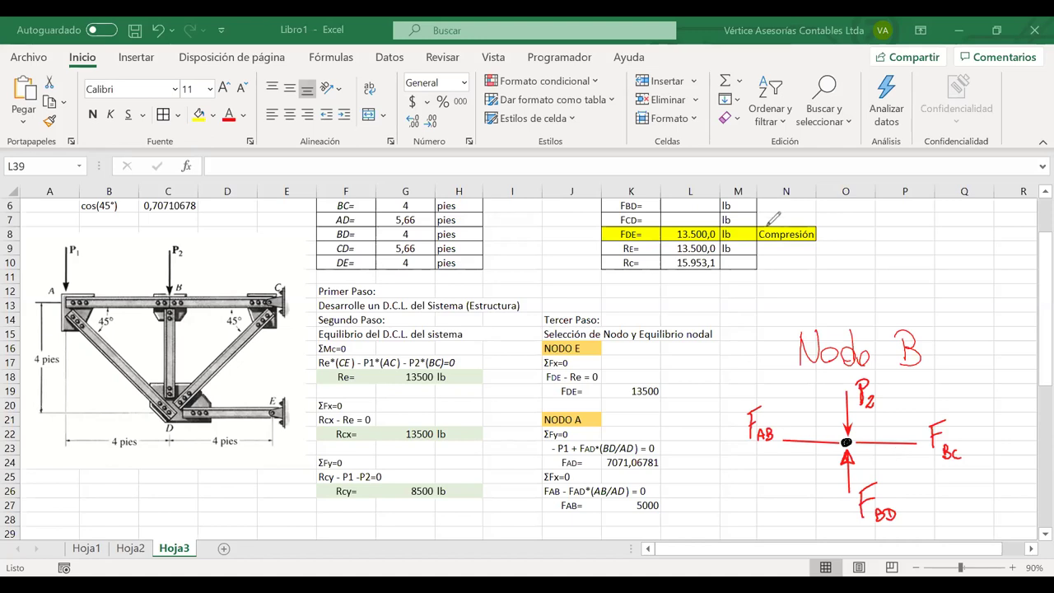
Enter Compresión in N6 beside the FBD result and fill the cell yellow.
scroll(715, 332, up, 4)
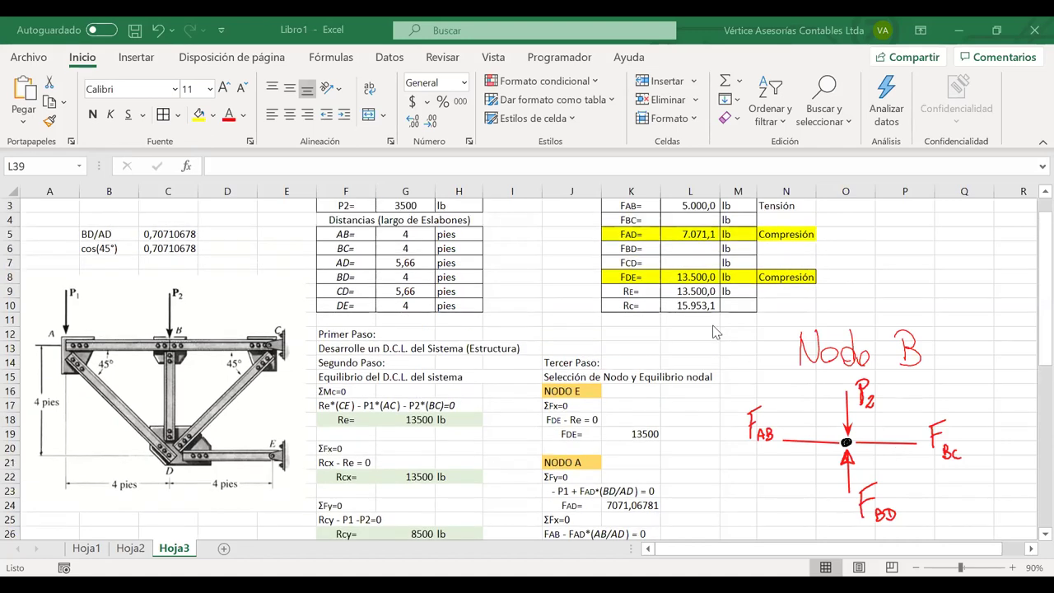
click(637, 265)
click(783, 262)
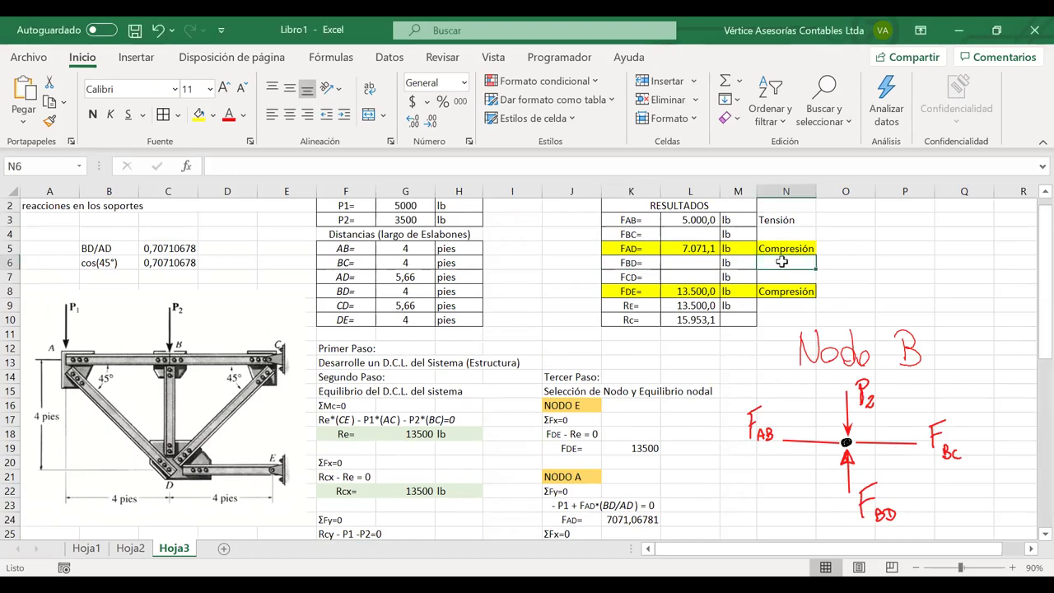
text(c)
key(Return)
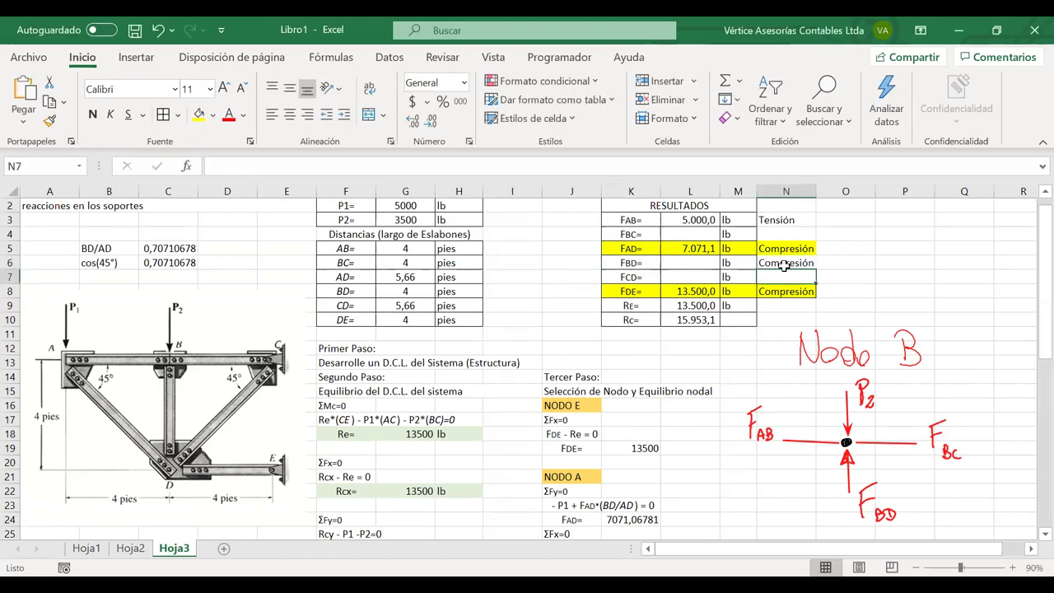
click(781, 262)
click(199, 114)
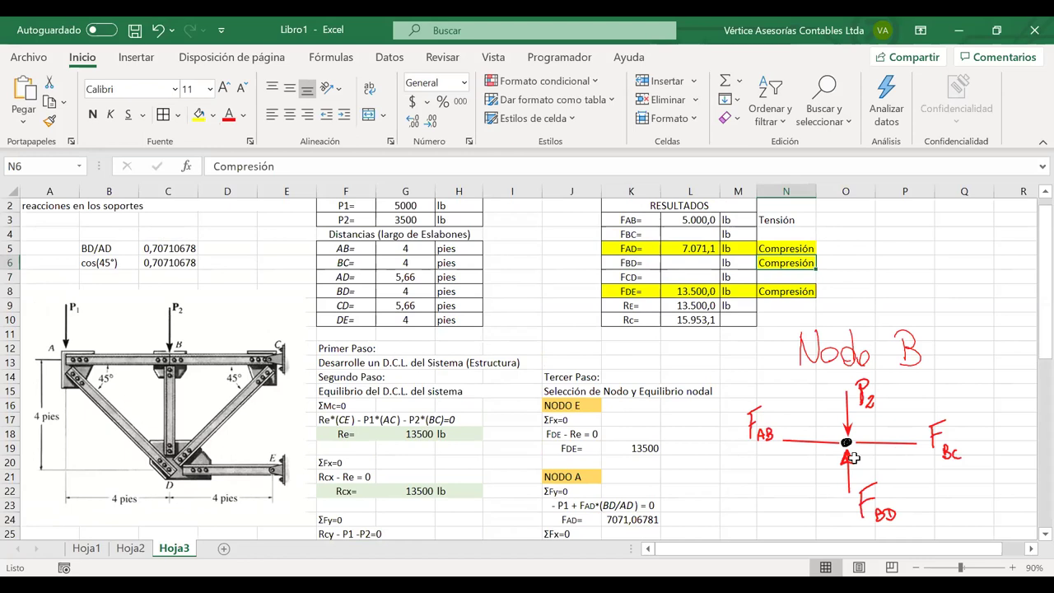
Mark FBD as (C) and FAB and FBC as (T) on the node B sketch, with outward arrowheads on both horizontal members.
scroll(855, 459, down, 6)
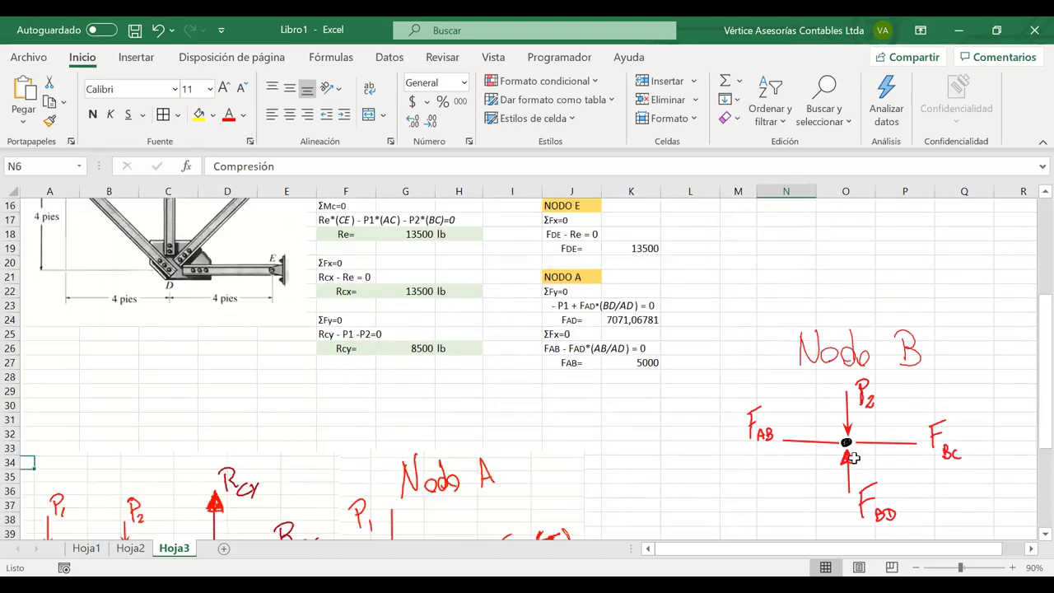
scroll(855, 459, down, 2)
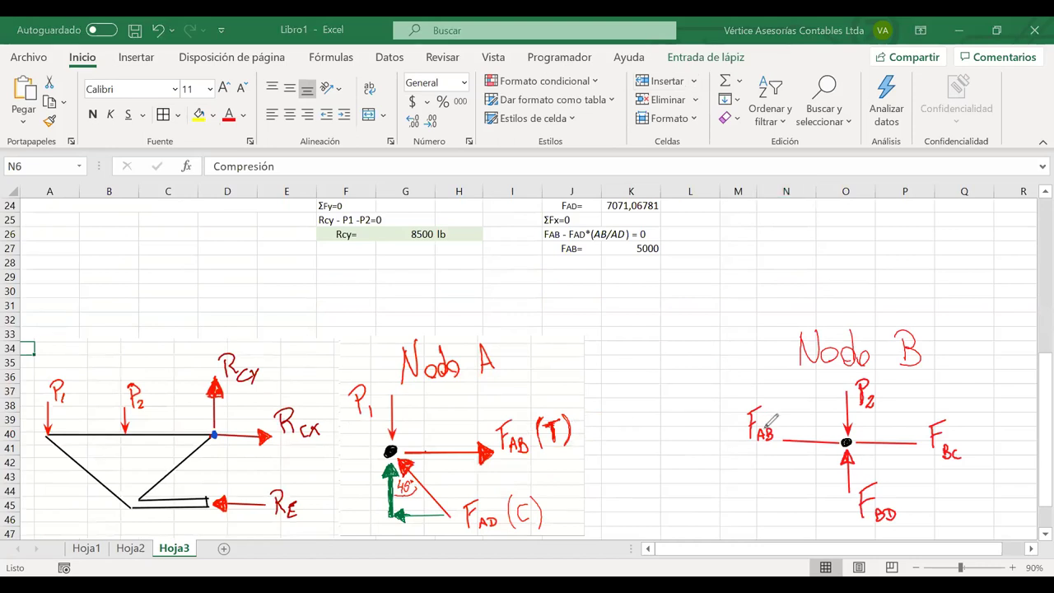
mouse_move(913, 499)
mouse_down()
mouse_move(909, 519)
mouse_move(934, 519)
mouse_up()
mouse_move(514, 406)
mouse_down()
mouse_move(487, 425)
mouse_move(565, 459)
mouse_up()
key(ctrl+z)
mouse_move(751, 446)
mouse_down()
mouse_move(746, 476)
mouse_move(782, 450)
mouse_move(768, 474)
mouse_move(778, 476)
mouse_up()
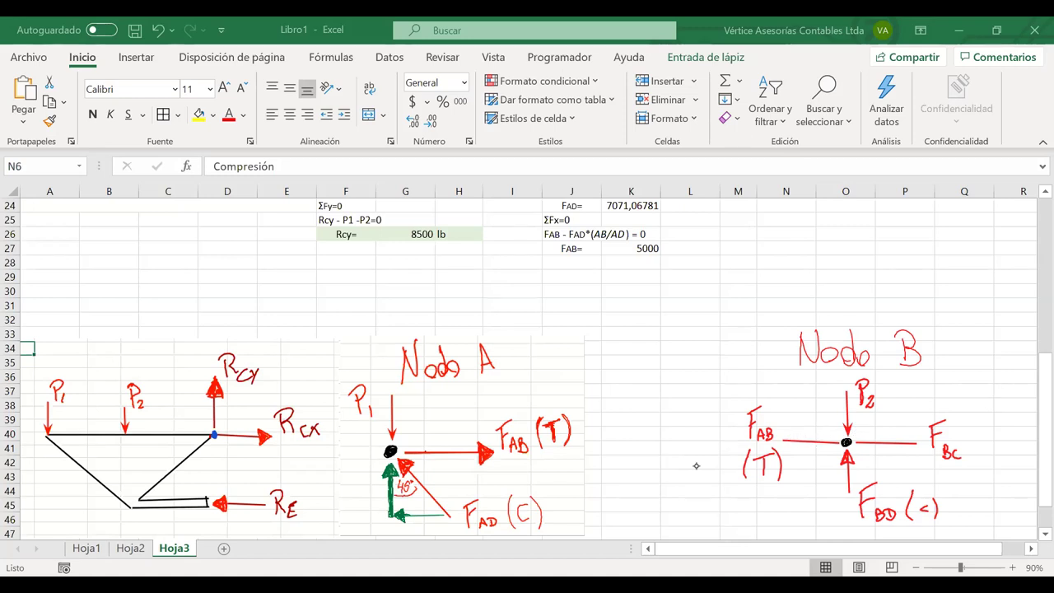
scroll(690, 467, up, 8)
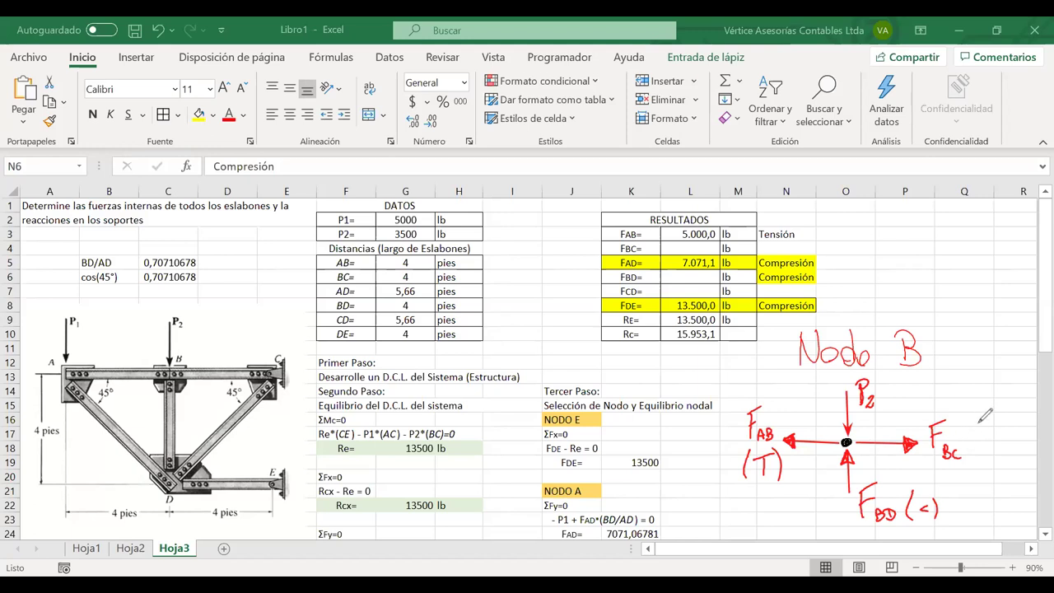
mouse_move(980, 435)
mouse_down()
mouse_move(977, 451)
mouse_move(1002, 424)
mouse_move(993, 449)
mouse_move(1006, 447)
mouse_up()
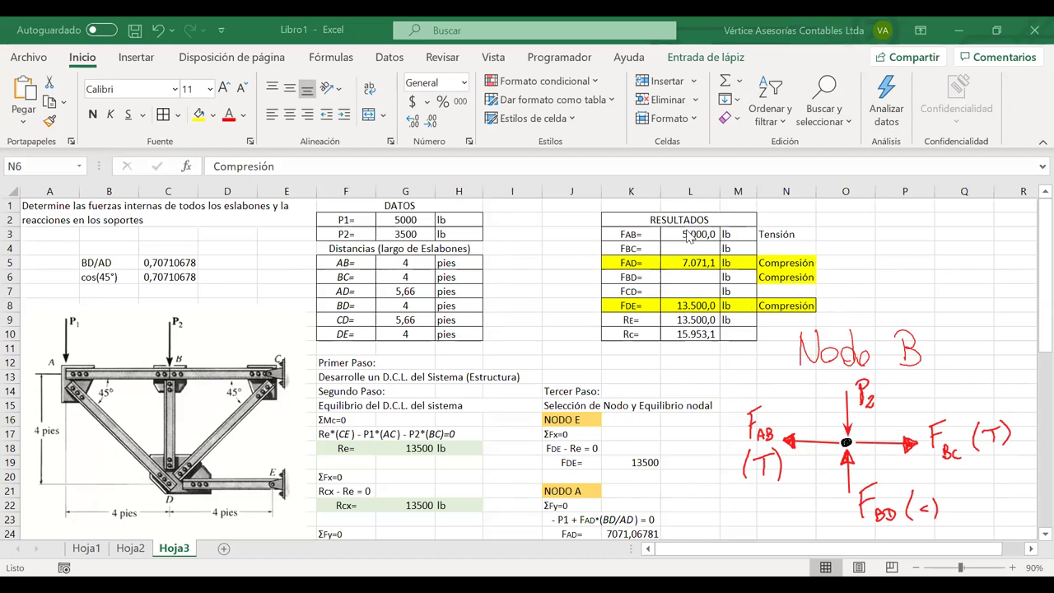
Enter Tensión in N4 beside the FBC result.
click(779, 248)
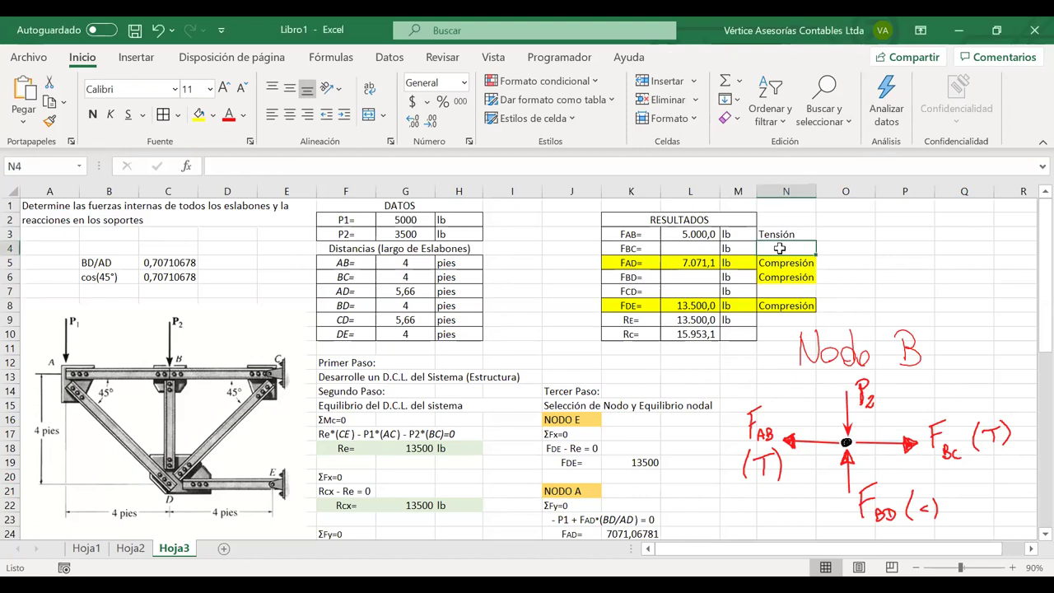
text(Tensión)
key(Return)
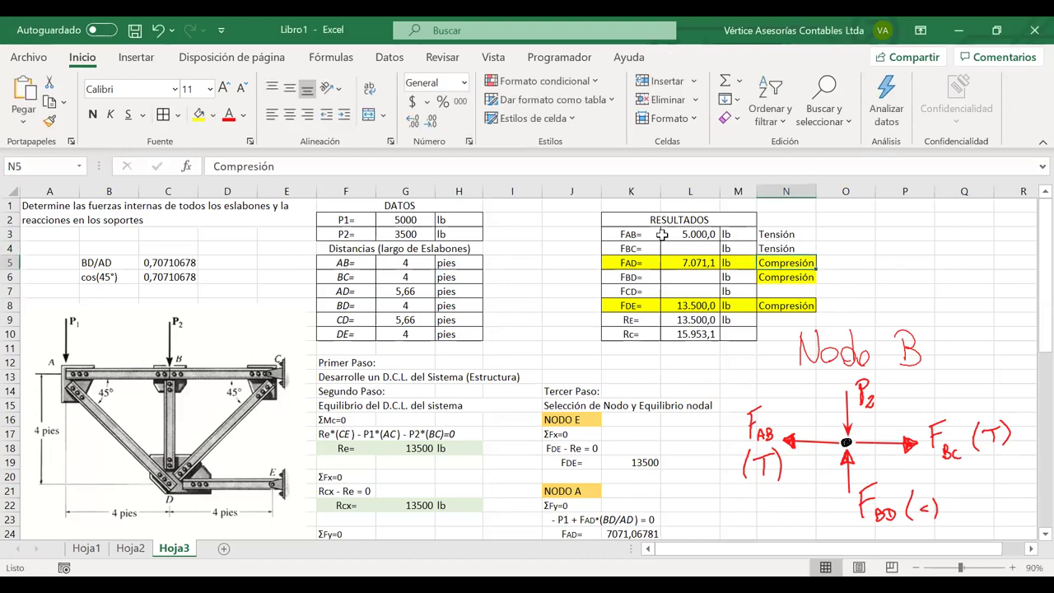
Fill the FAB result row K3:N3 and the FBC force type cell N4 in yellow.
click(787, 248)
drag(783, 235, 629, 235)
click(198, 114)
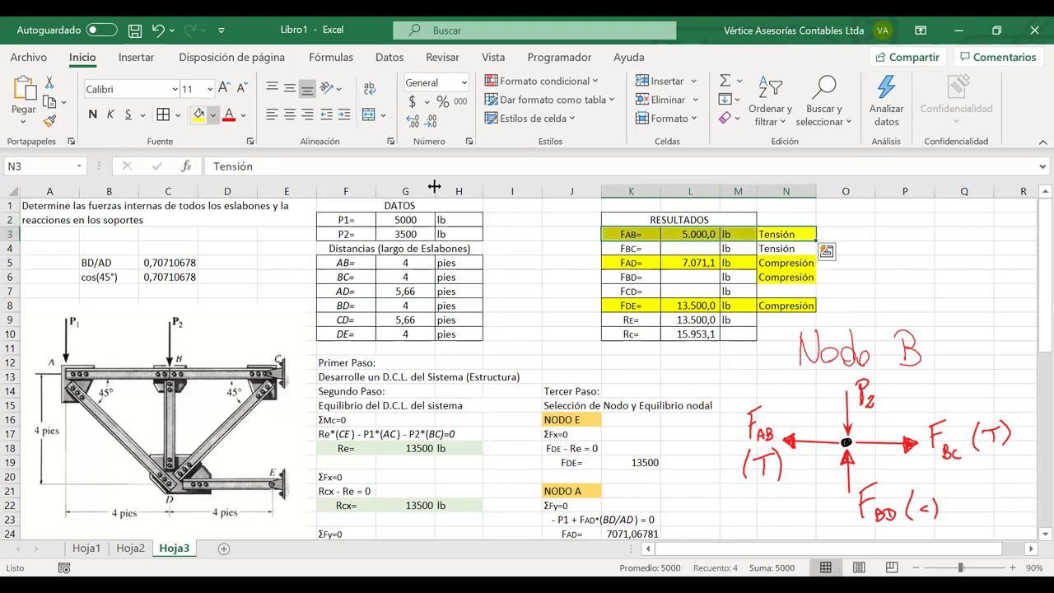
click(793, 248)
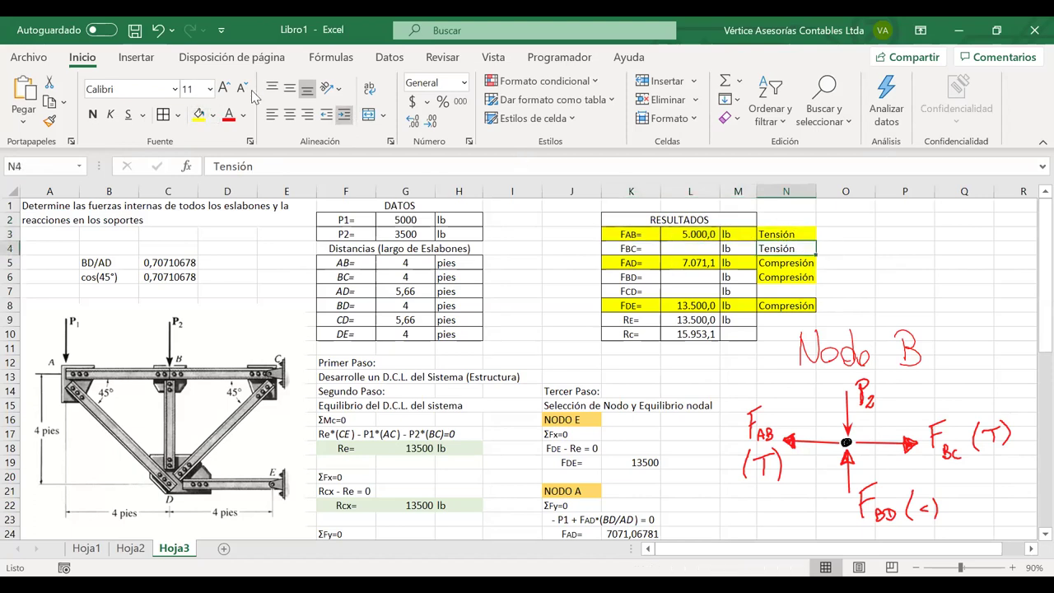
click(199, 114)
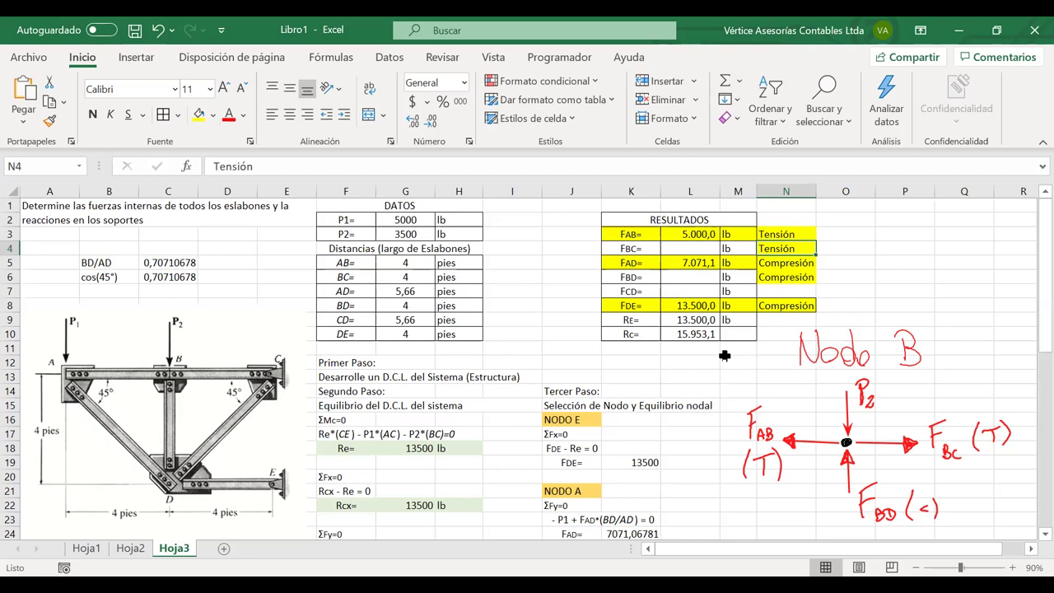
Move the Nodo A diagram picture down so that it sits beside the Nodo E diagram.
scroll(724, 355, down, 3)
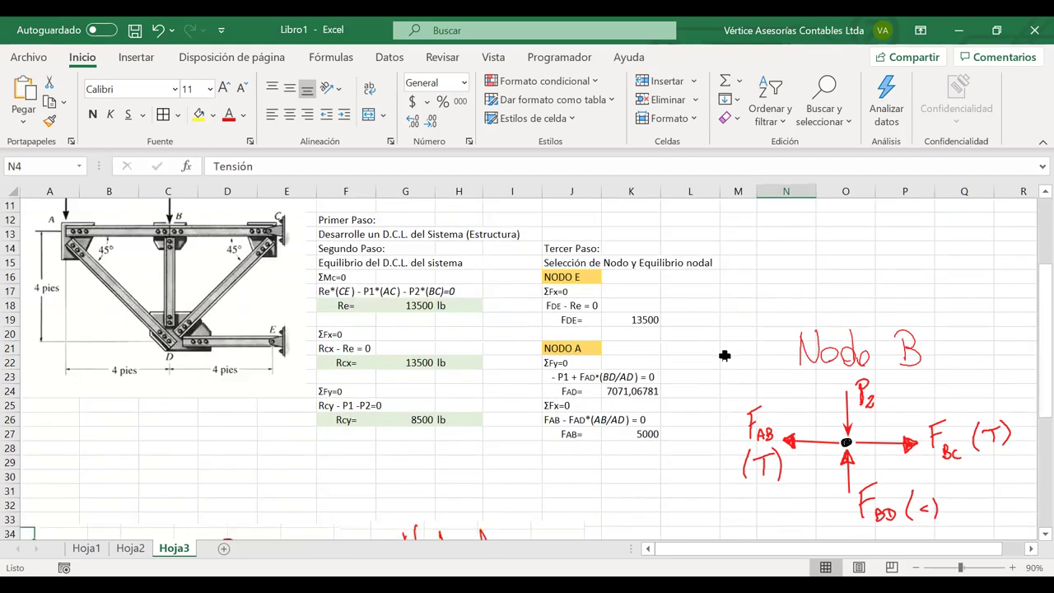
scroll(582, 460, down, 8)
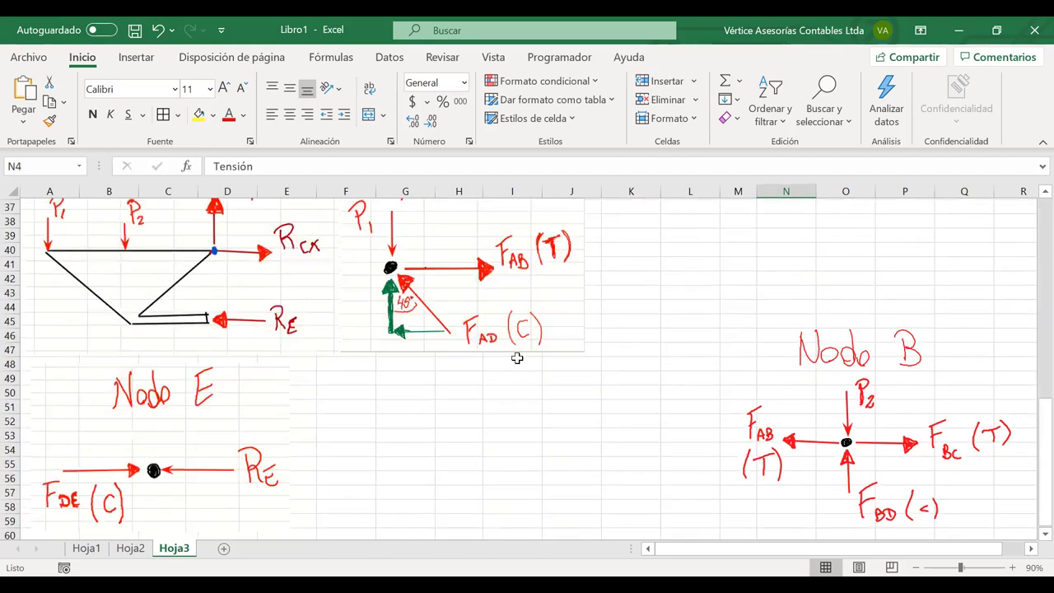
drag(501, 312, 466, 520)
scroll(465, 520, up, 8)
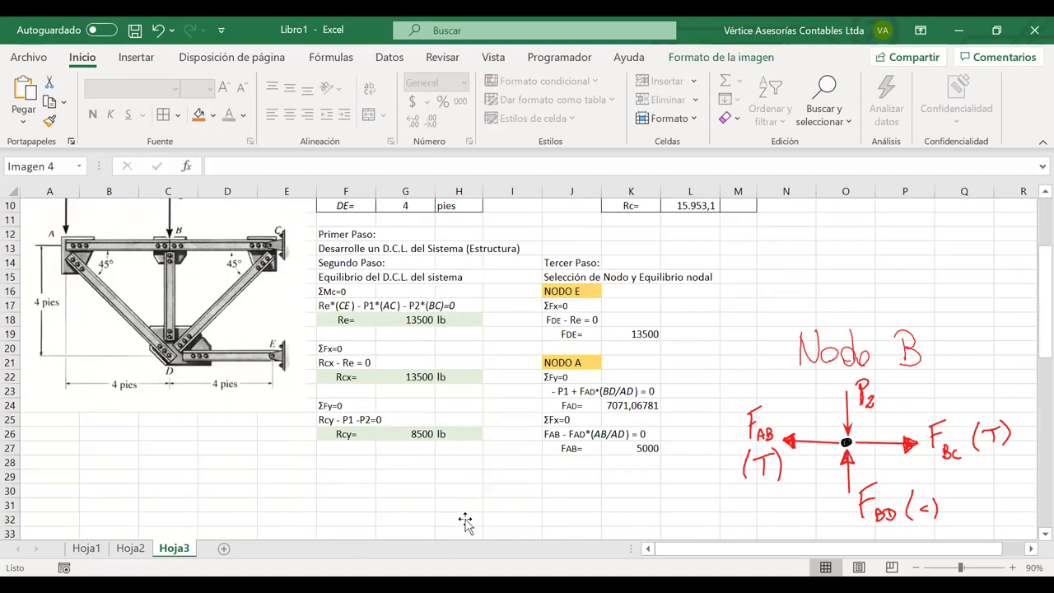
Copy the NODO A heading to J29 and change its text to NODO B.
click(576, 318)
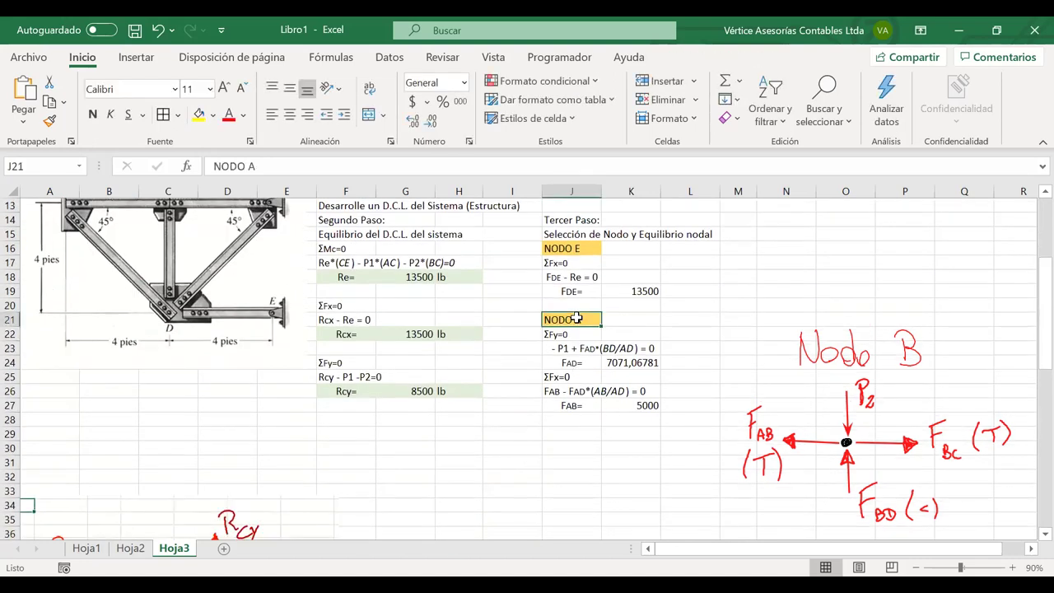
key(ctrl+c)
click(556, 434)
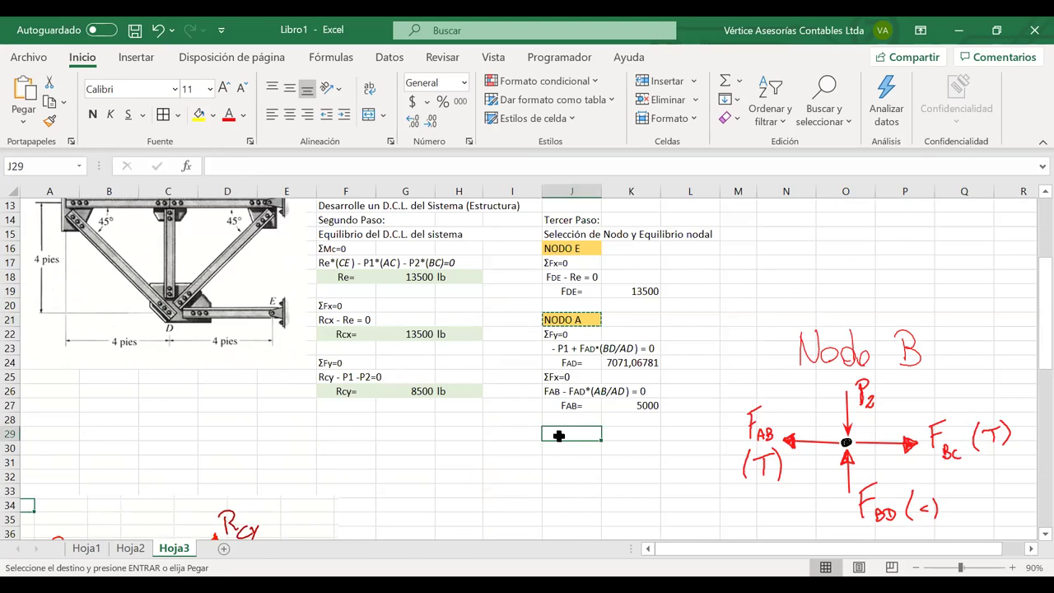
key(ctrl+v)
double_click(590, 434)
key(BackSpace)
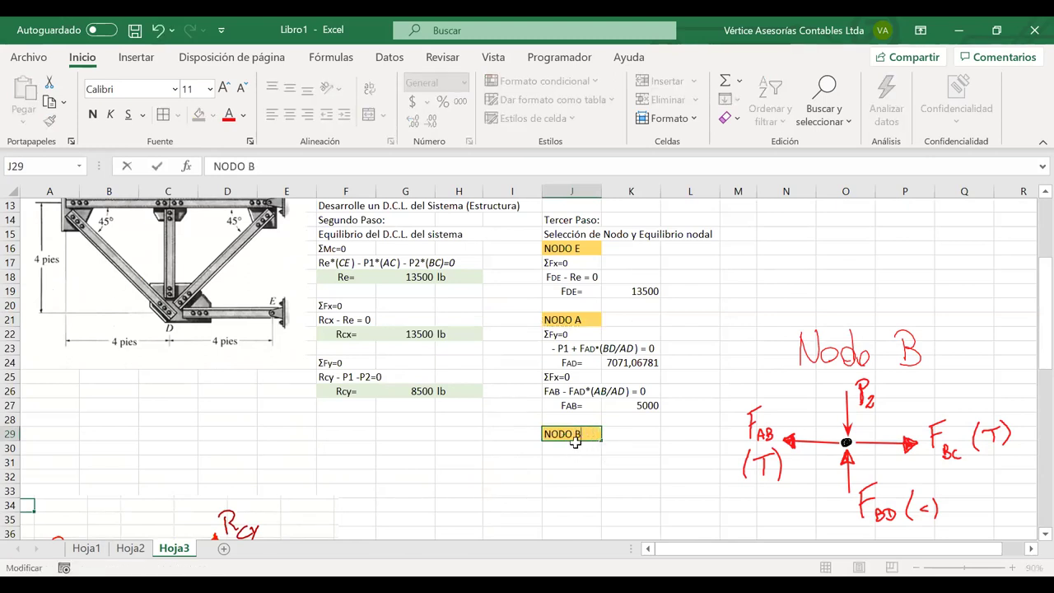
Copy the ΣFy=0 line from node A into J30 under the NODO B heading.
click(556, 334)
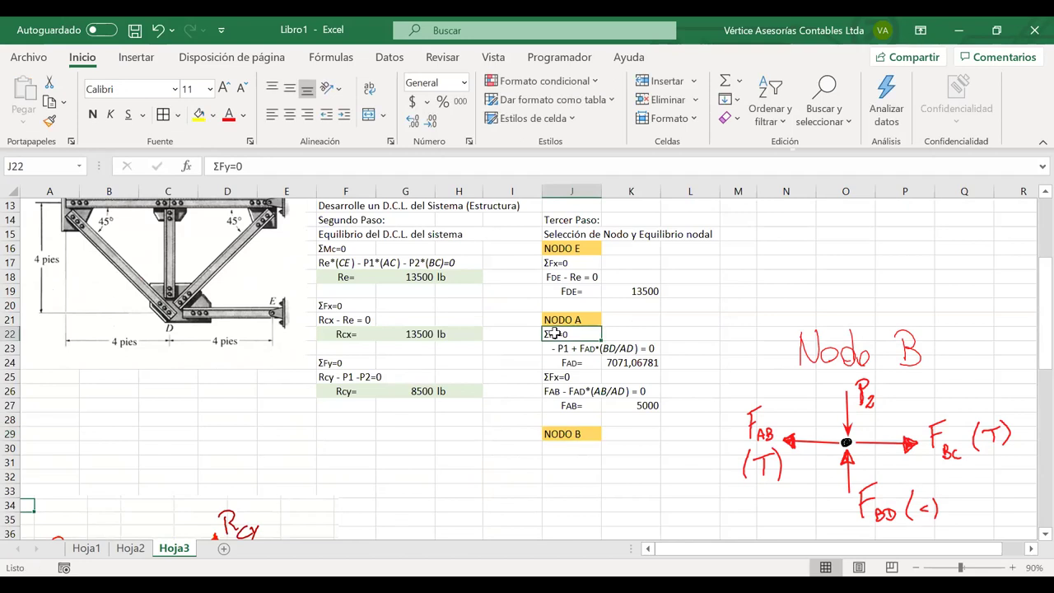
key(ctrl+c)
click(570, 450)
key(ctrl+v)
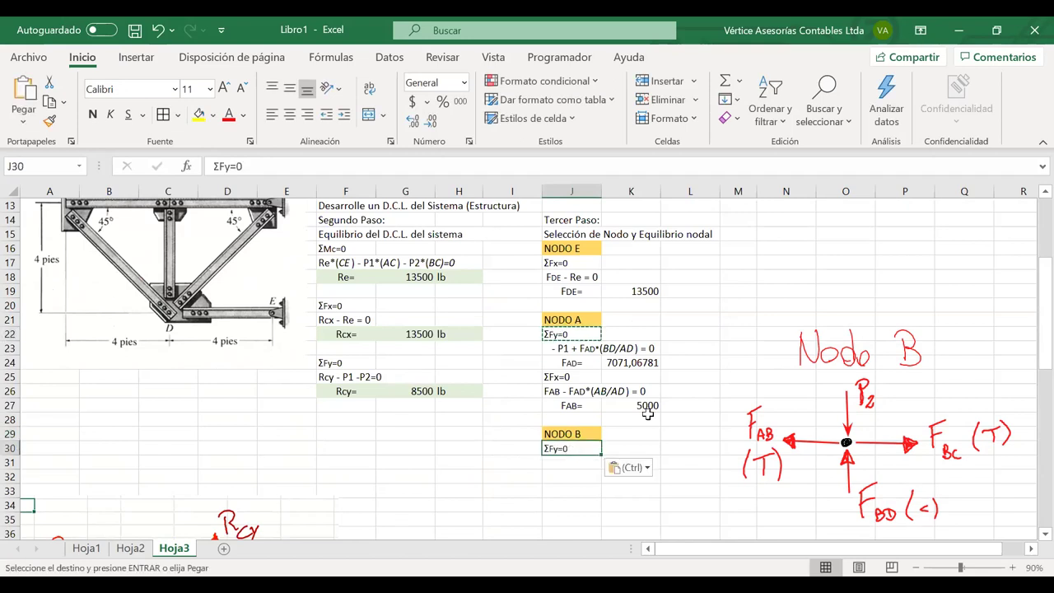
click(576, 464)
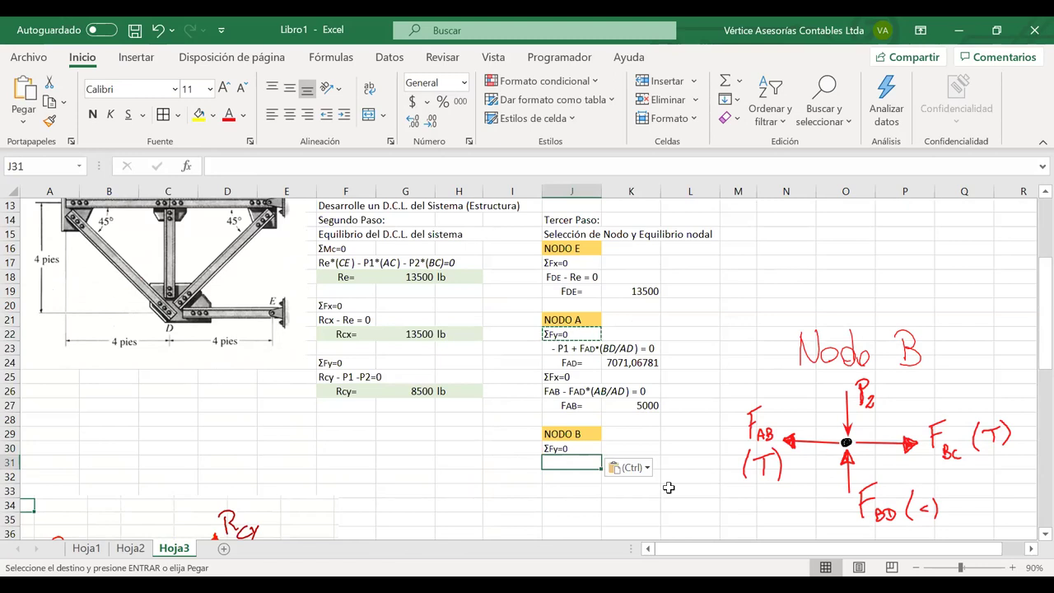
Enter FBD - P2 = 0 in J31 and give the letters BD a smaller font size.
text(F)
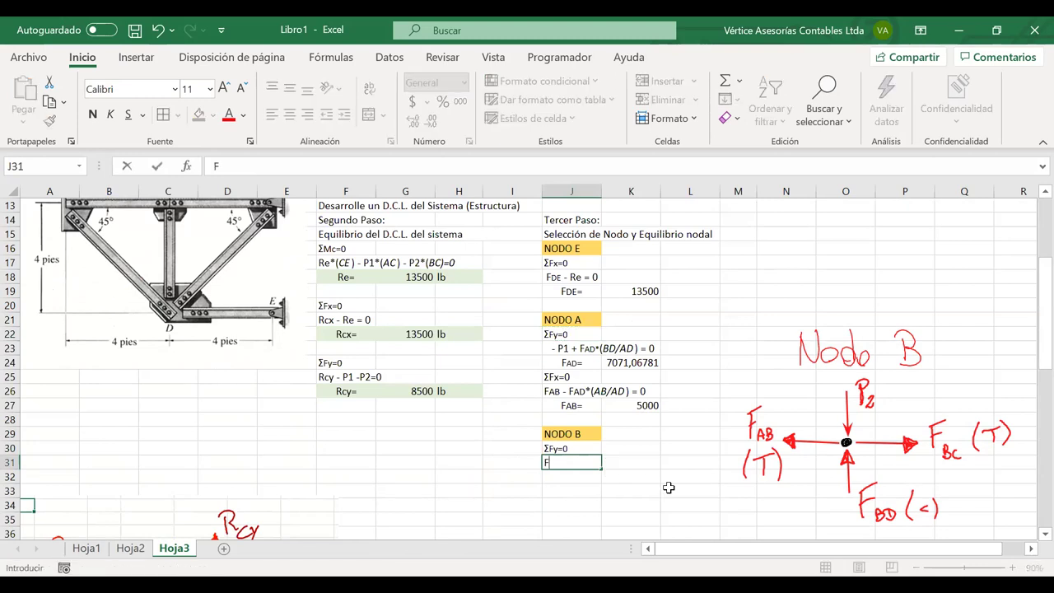
text(BD - P2 = 0)
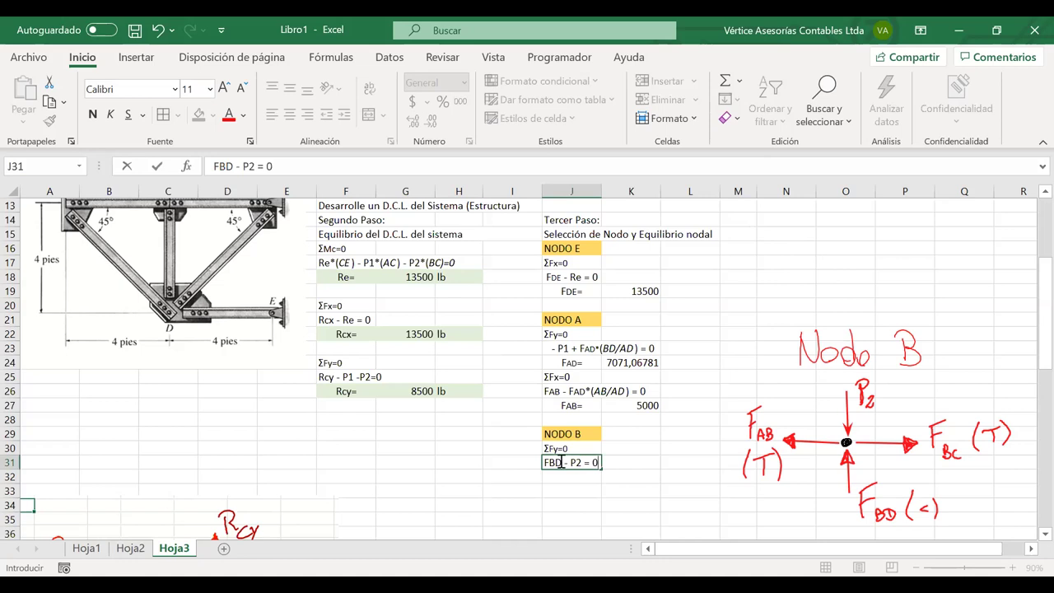
double_click(551, 461)
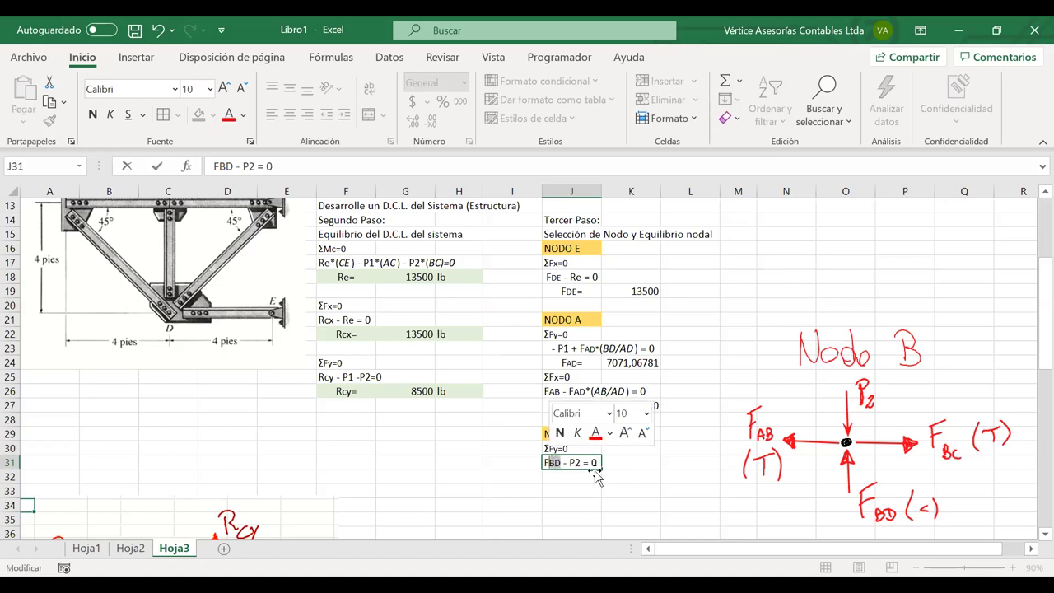
key(Return)
click(556, 463)
double_click(550, 463)
key(Return)
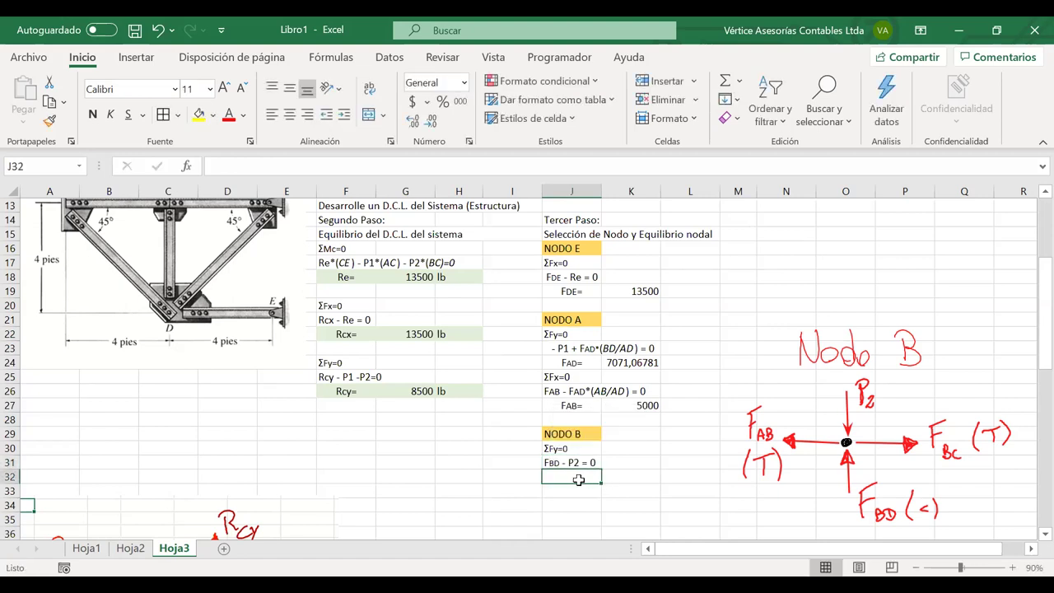
Copy the FBD= label text from results cell K6 into J32 and center it.
scroll(579, 481, up, 4)
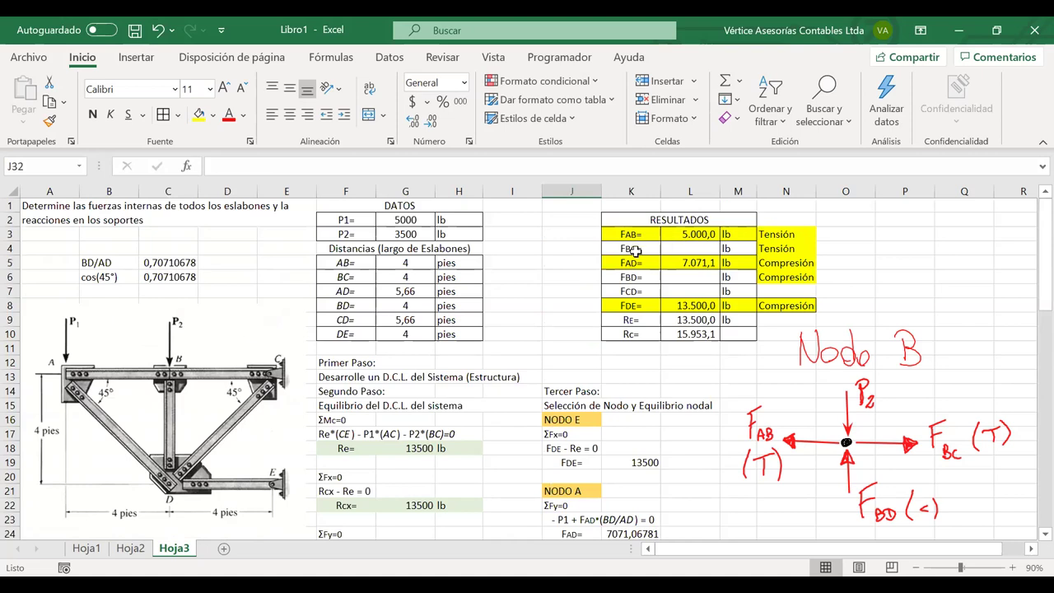
click(641, 280)
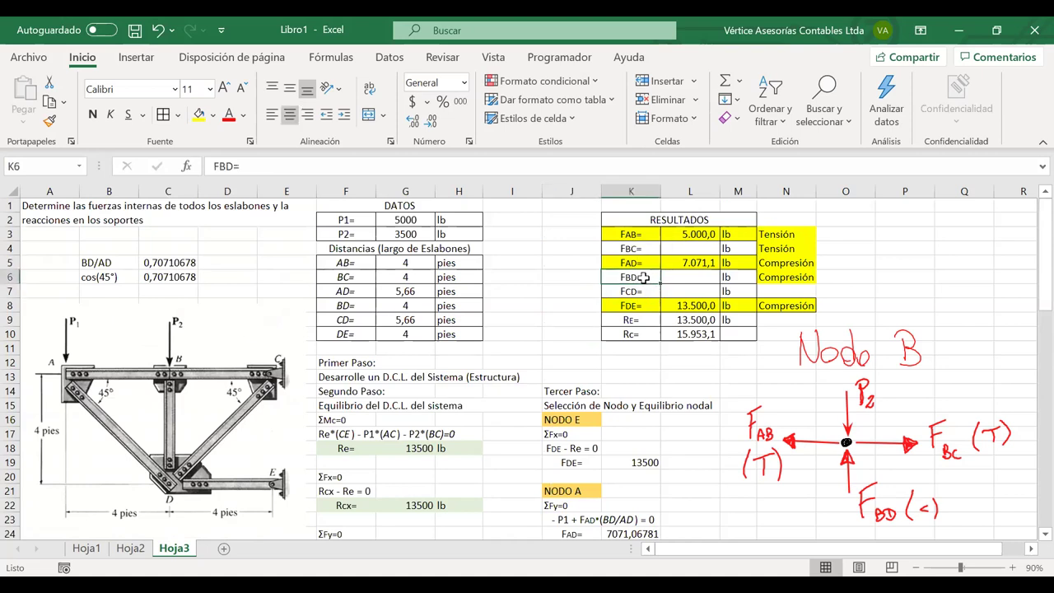
double_click(605, 280)
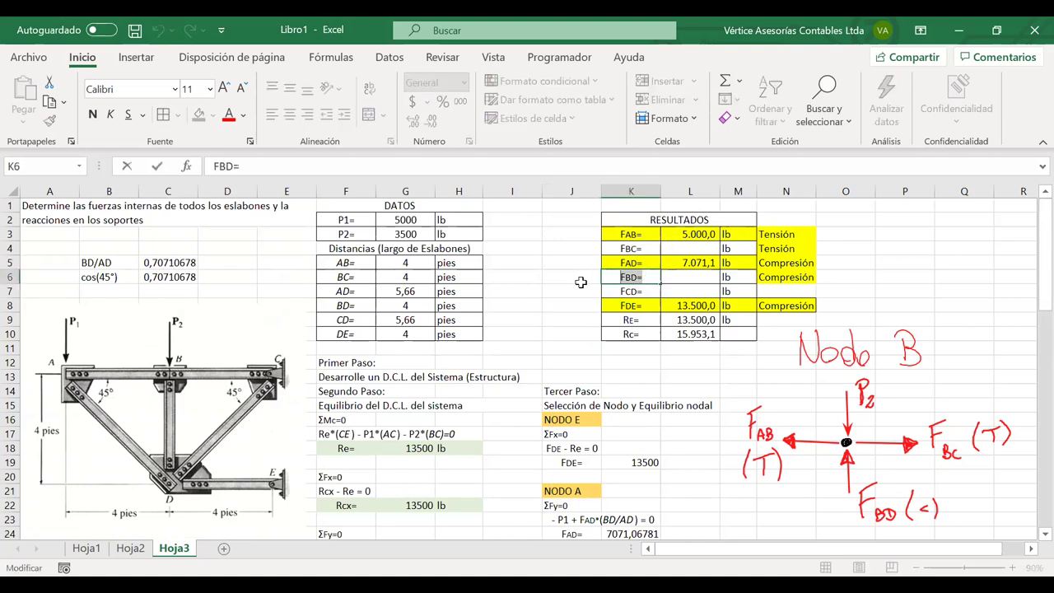
scroll(584, 287, down, 4)
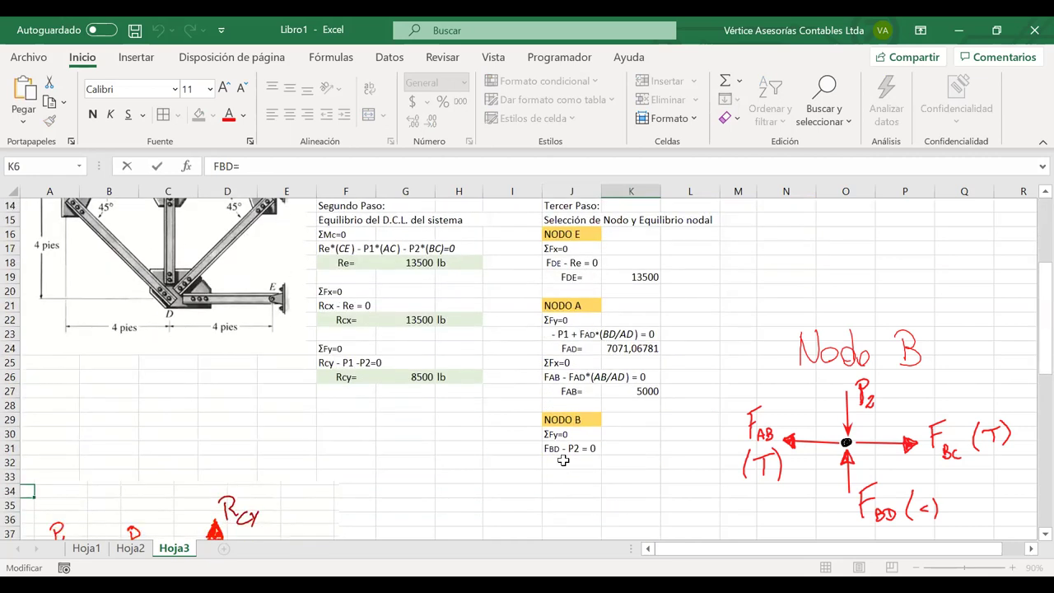
click(584, 458)
key(ctrl+v)
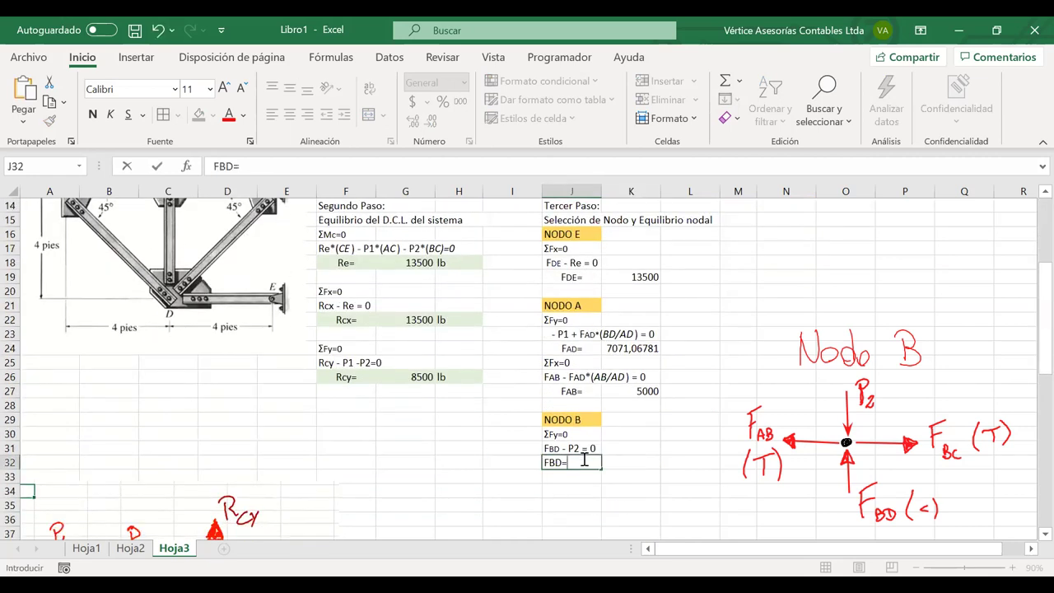
click(623, 458)
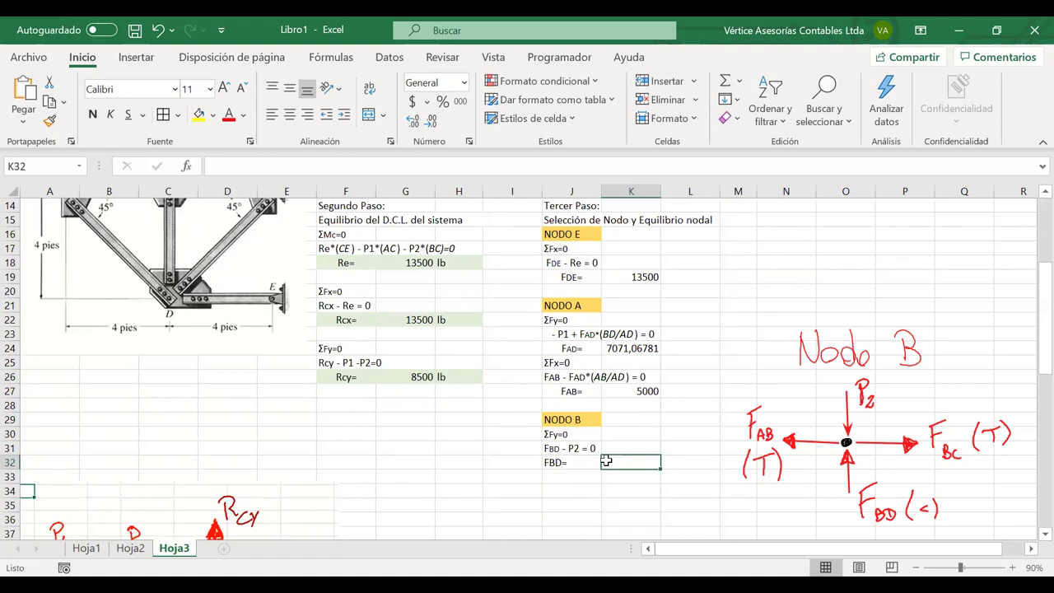
click(579, 461)
click(290, 114)
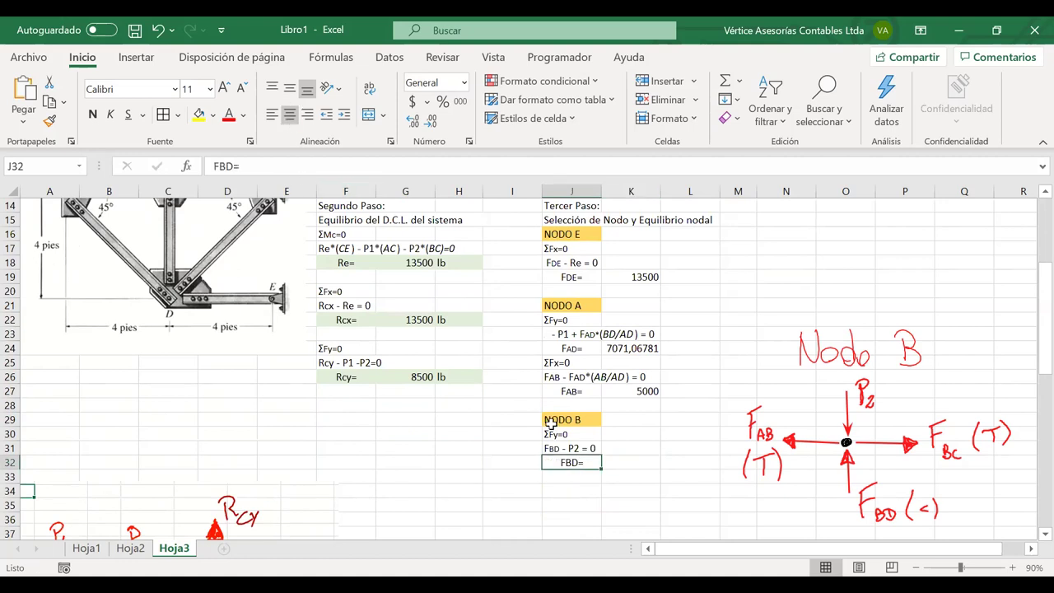
Compute FBD in K32 with a formula referencing the P2 load, =G3.
click(634, 463)
text(=)
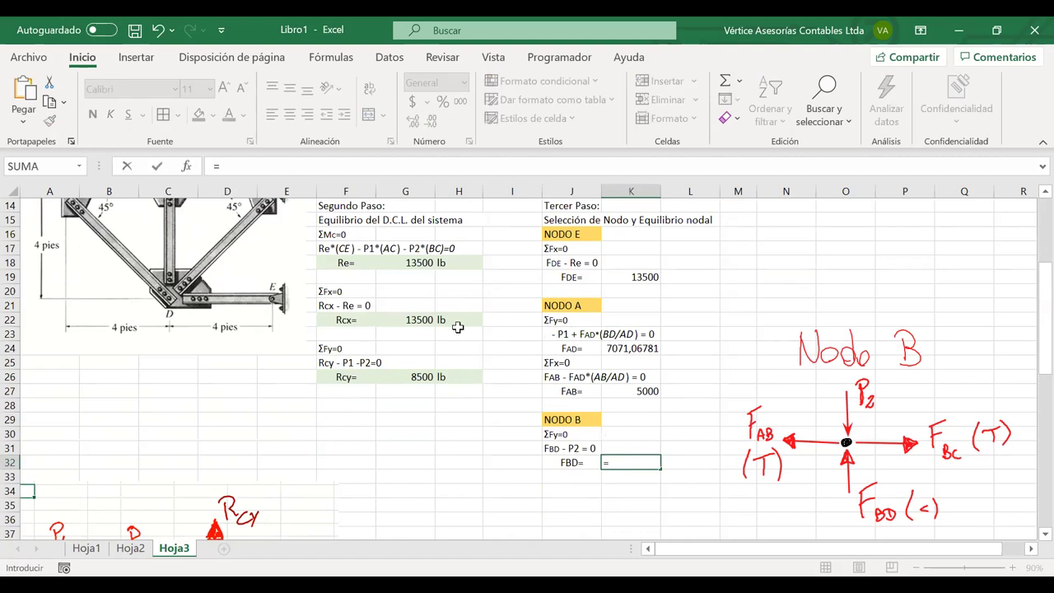
scroll(458, 327, up, 4)
click(405, 235)
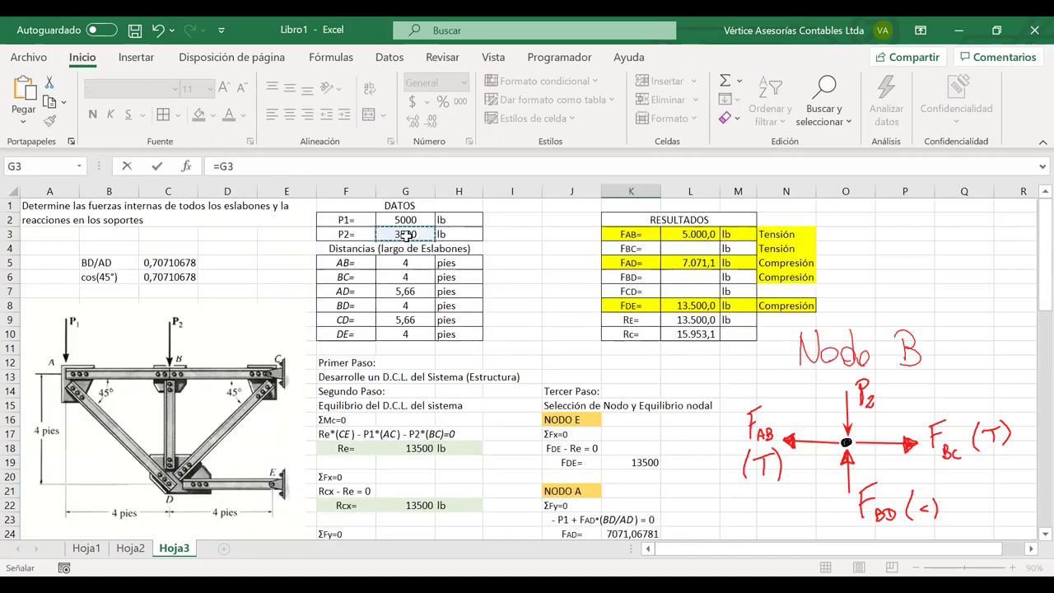
key(Return)
Link the FBD result cell L6 to the node B value in K32.
scroll(644, 388, up, 3)
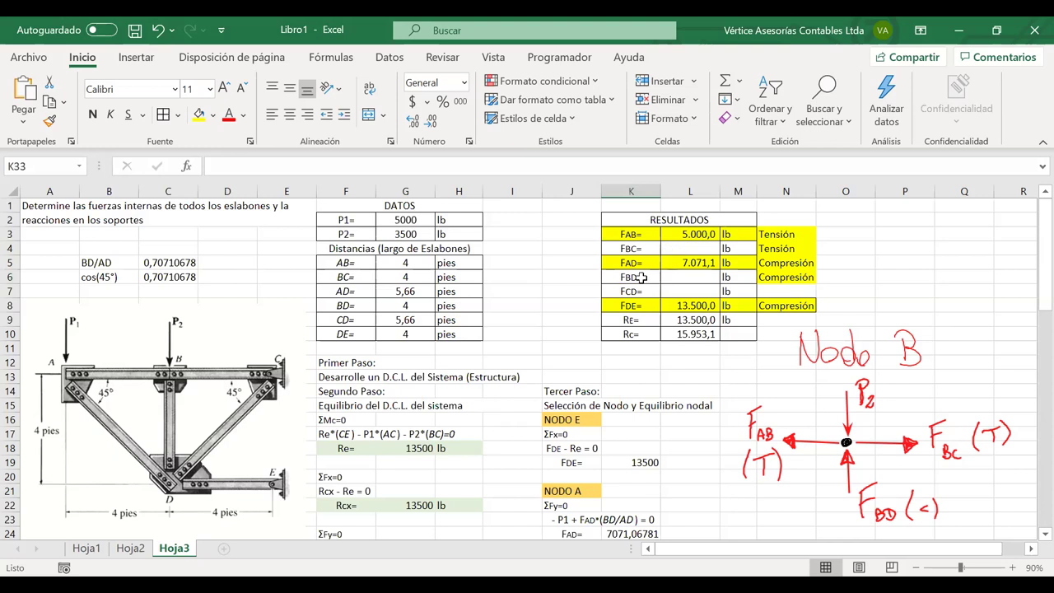
click(673, 277)
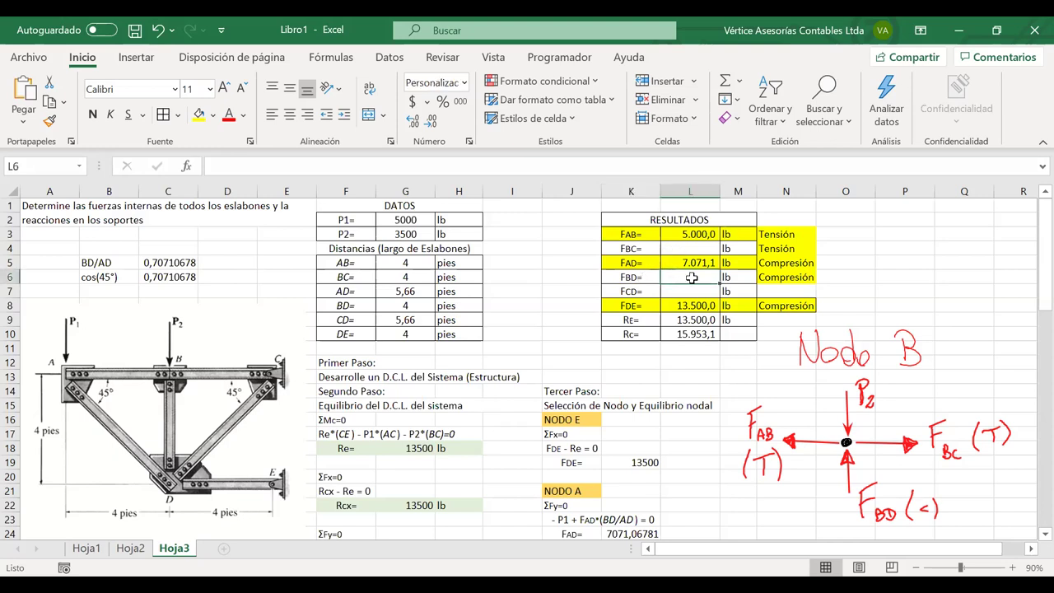
text(=)
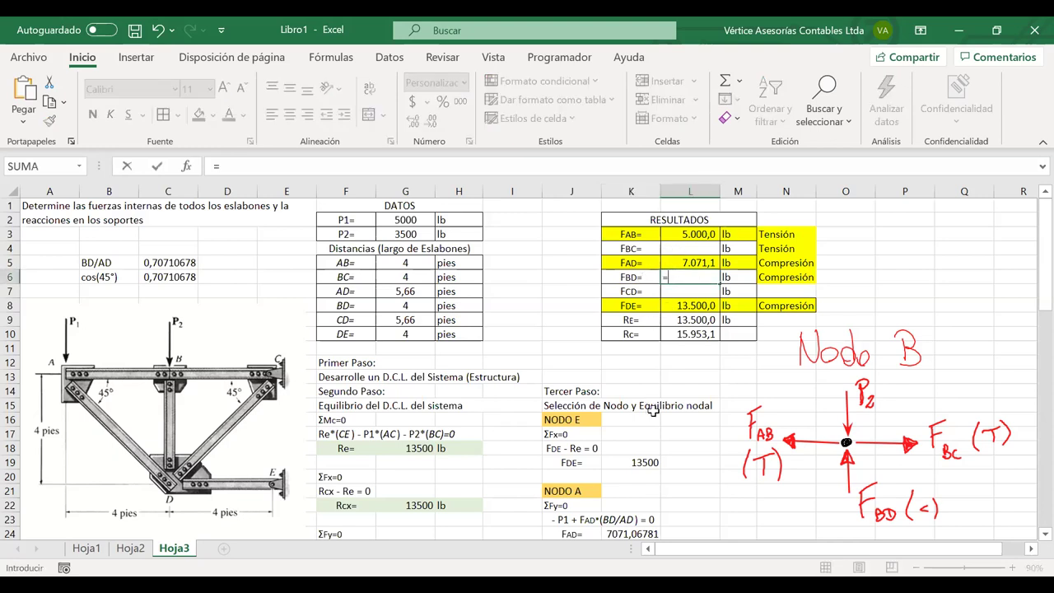
scroll(587, 492, down, 5)
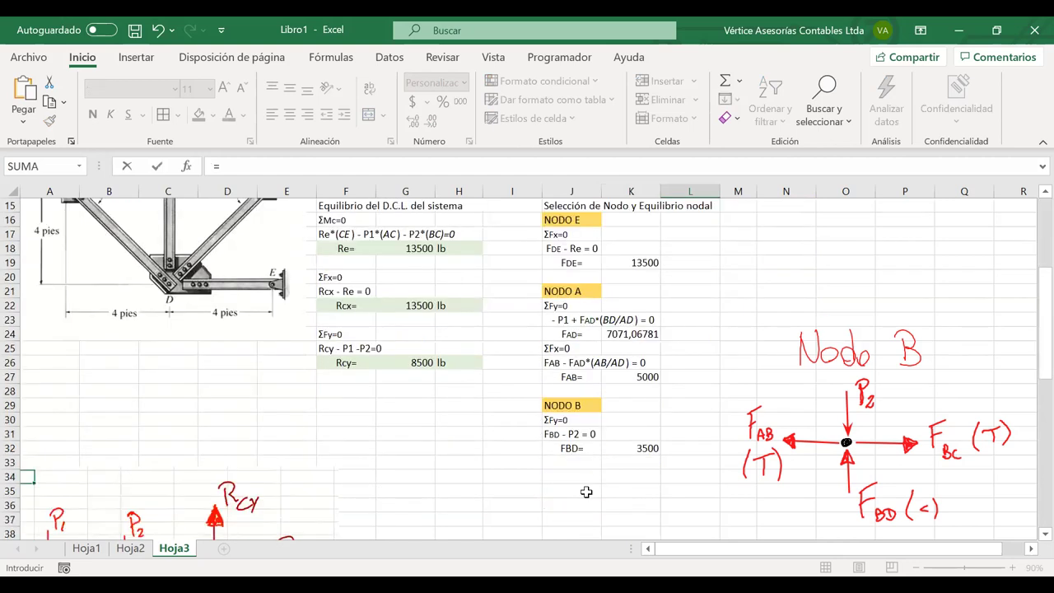
click(644, 445)
key(Return)
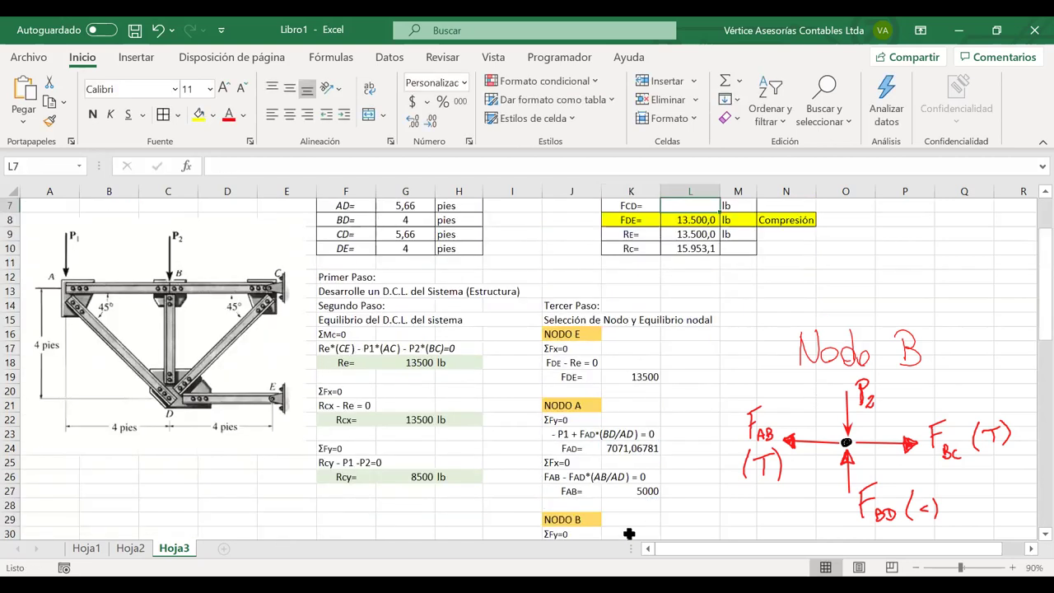
Copy the ΣFx=0 line from node A in J25 into J33 under the FBD result.
scroll(629, 534, down, 3)
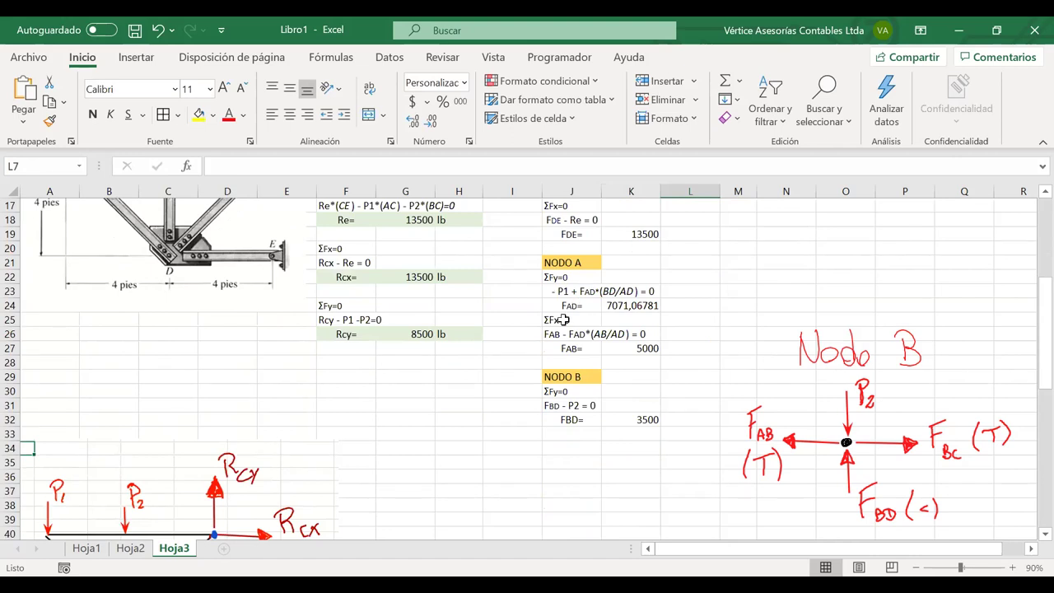
click(563, 319)
key(ctrl+c)
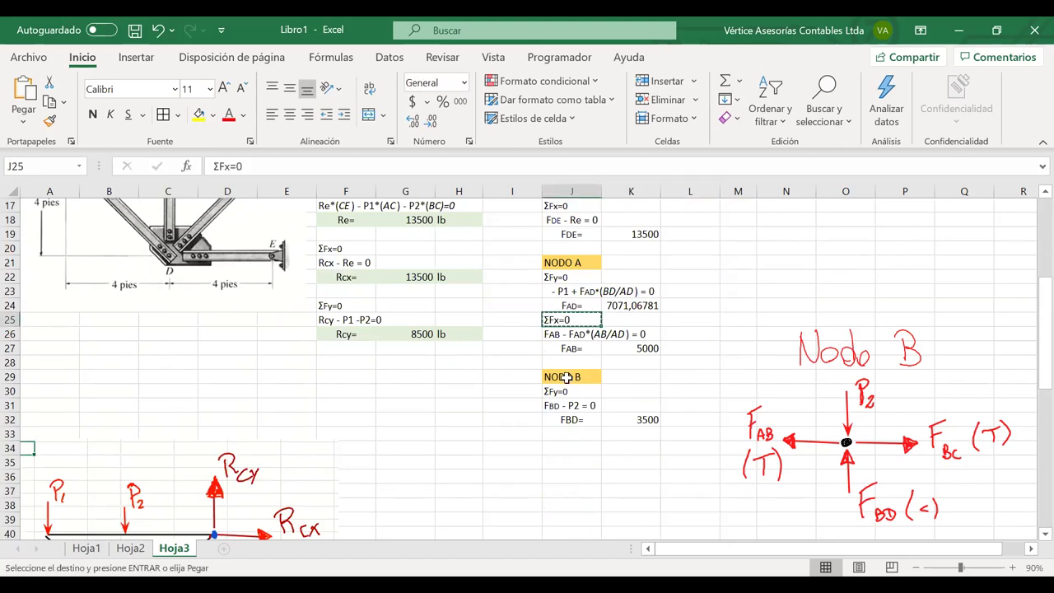
click(557, 434)
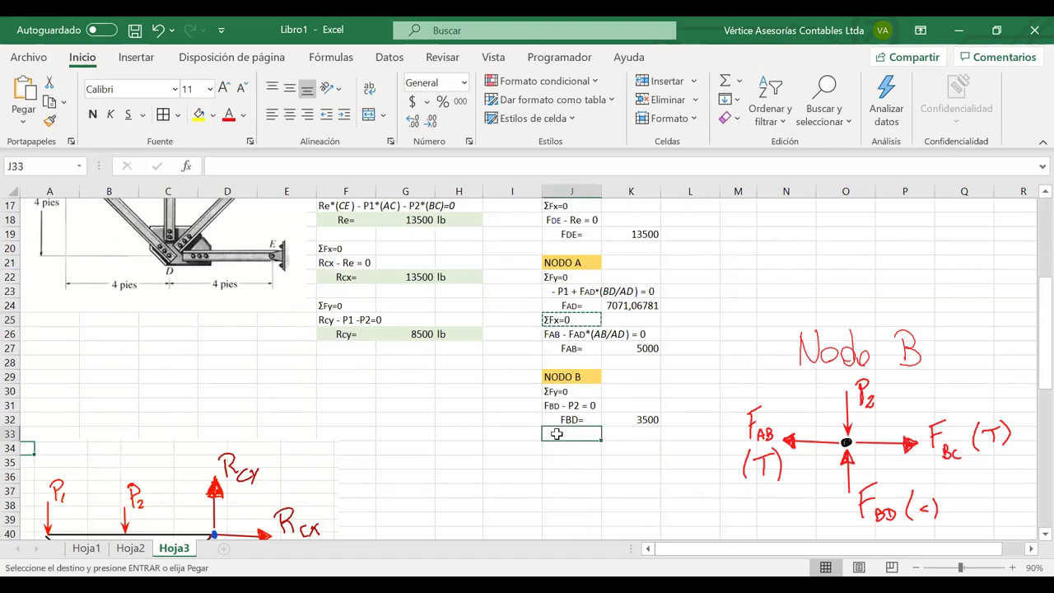
key(ctrl+v)
Enter the horizontal equilibrium equation FBC - FAB = 0 in J34.
click(575, 450)
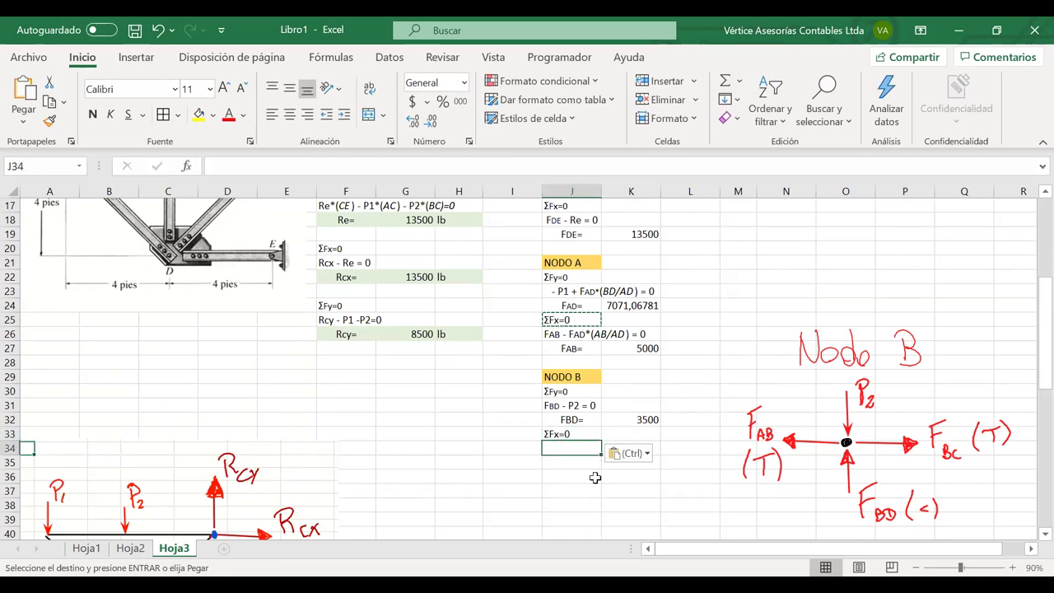
text(FBC - F)
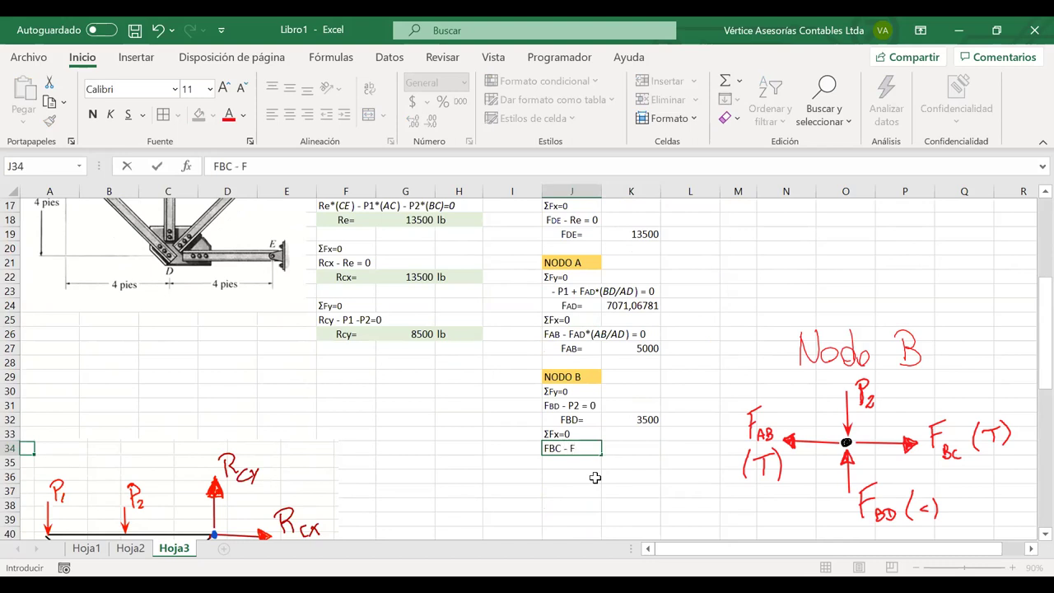
text(AB = 0)
key(Return)
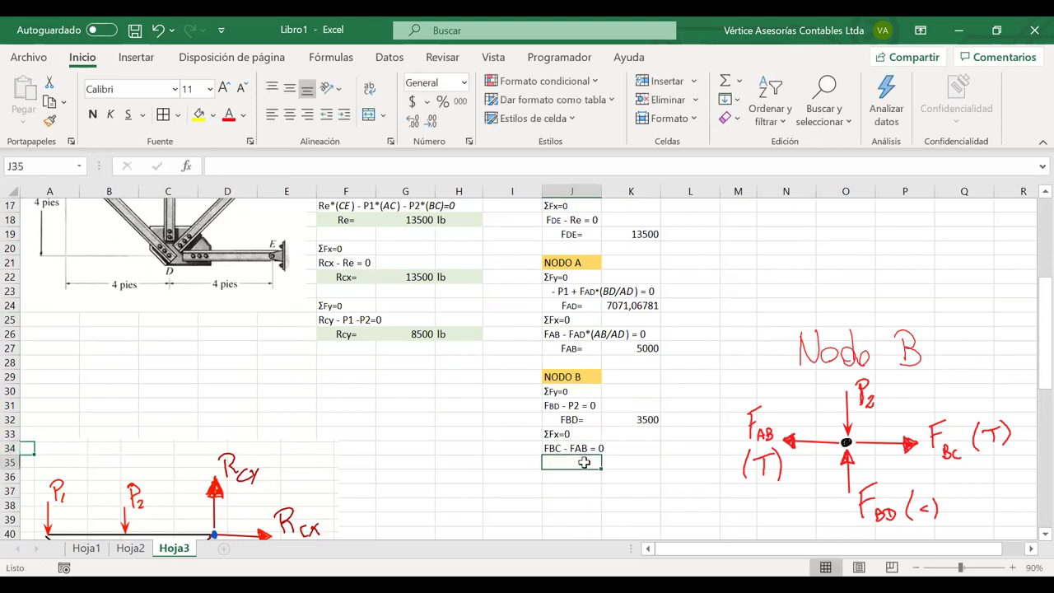
click(559, 446)
double_click(560, 448)
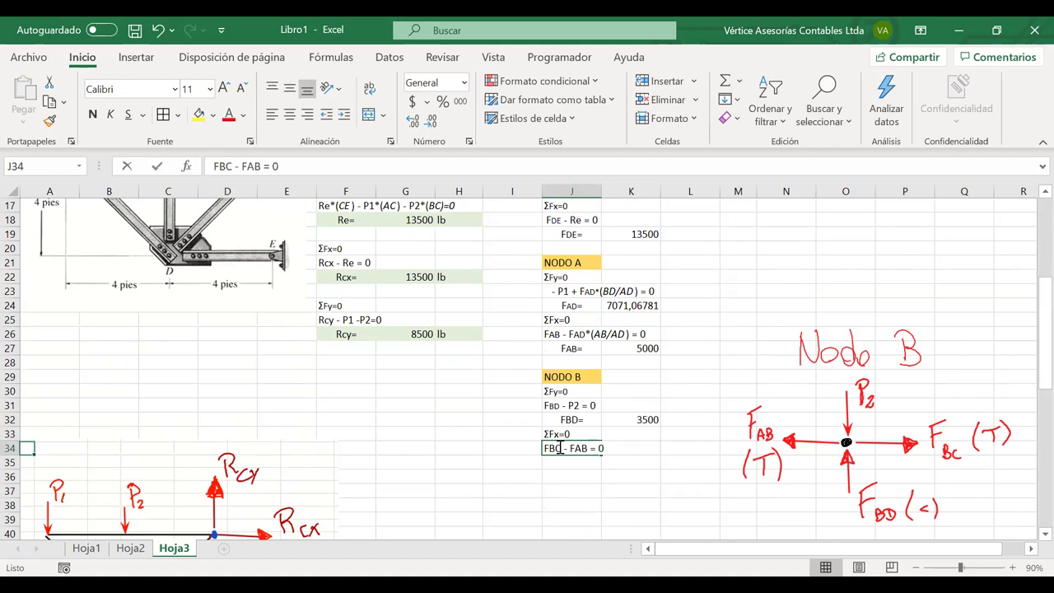
drag(565, 449, 540, 448)
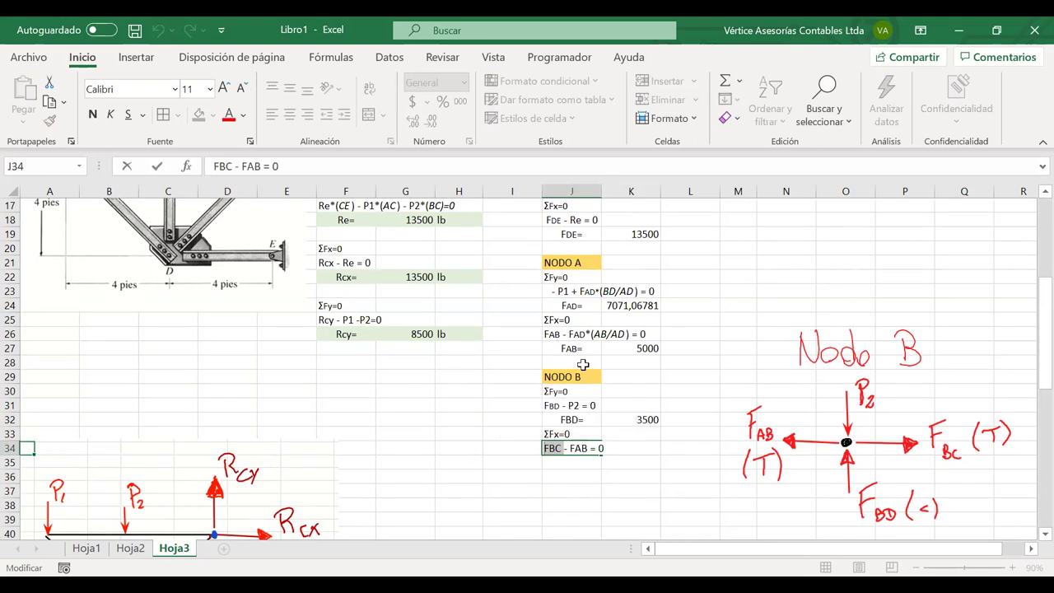
Enter a centered FBC= label in J35, shrinking the letters BC in it and the letters BD in the J32 label.
click(579, 468)
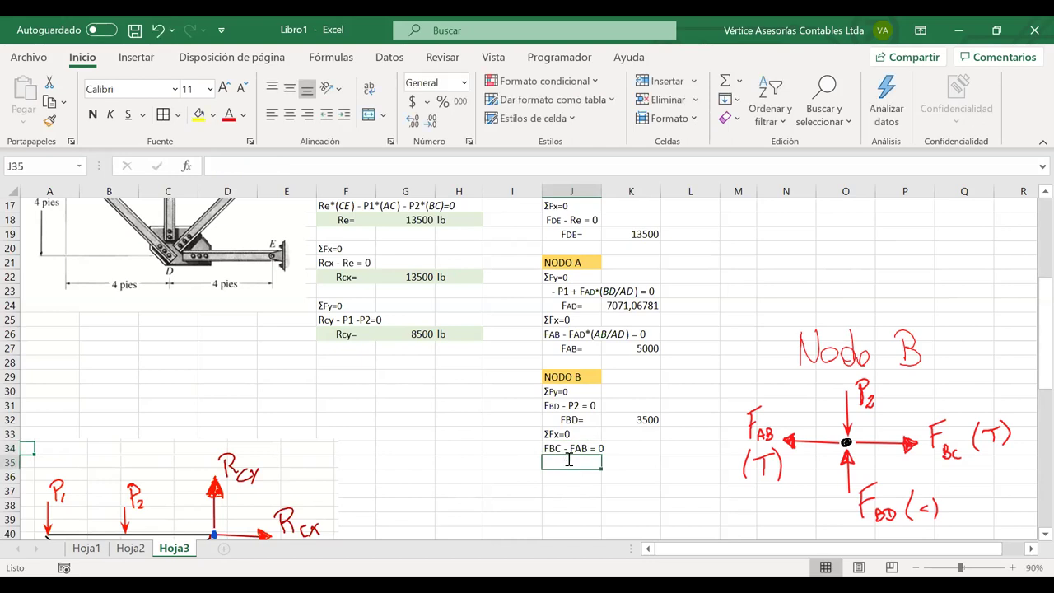
text(FBC)
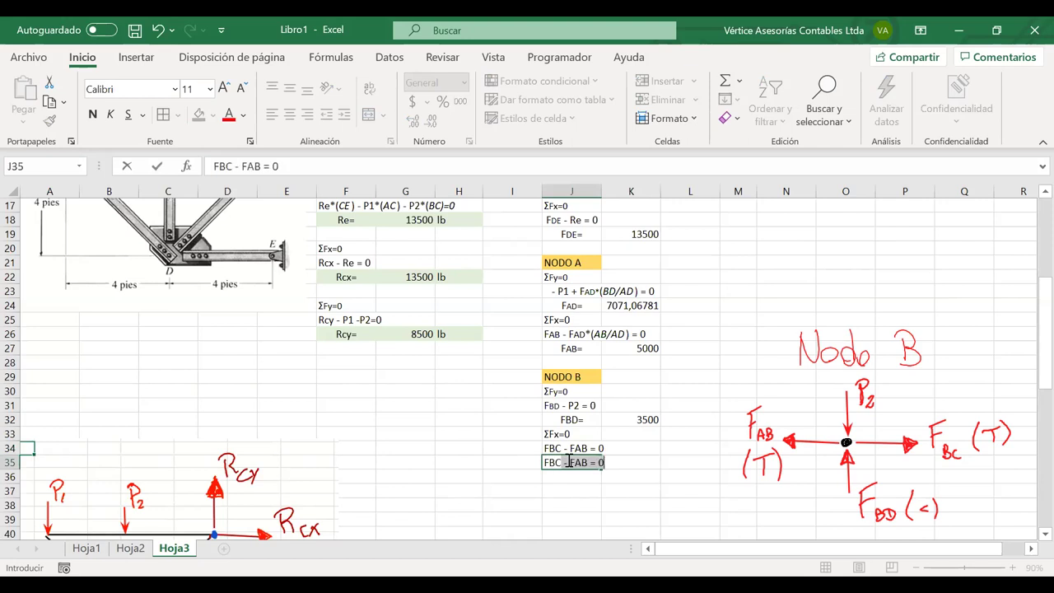
text(=)
key(Return)
click(561, 466)
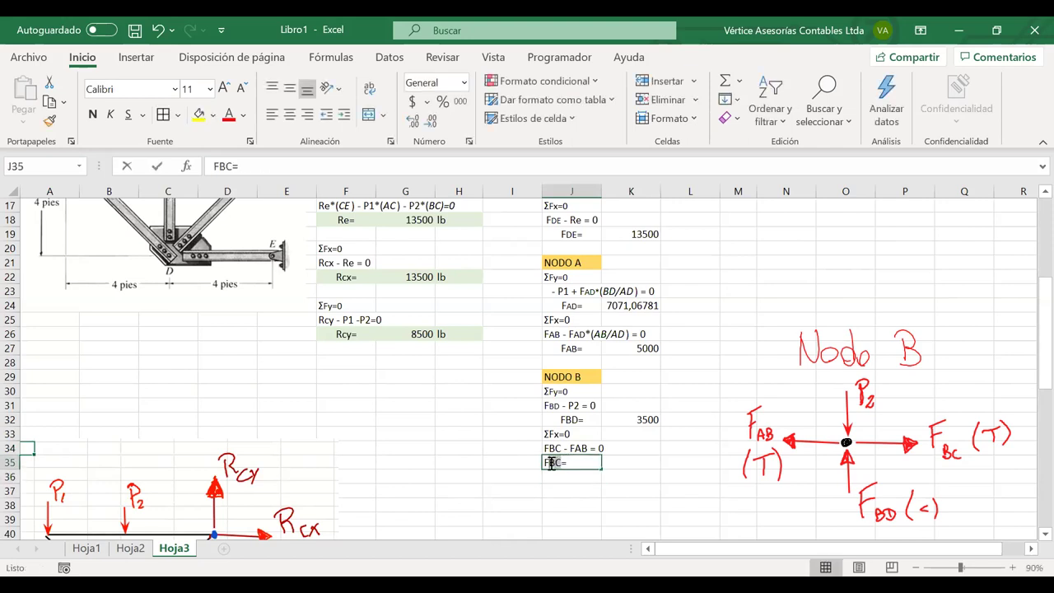
drag(552, 464, 563, 464)
key(ctrl+1)
key(alt+b)
key(Return)
click(289, 115)
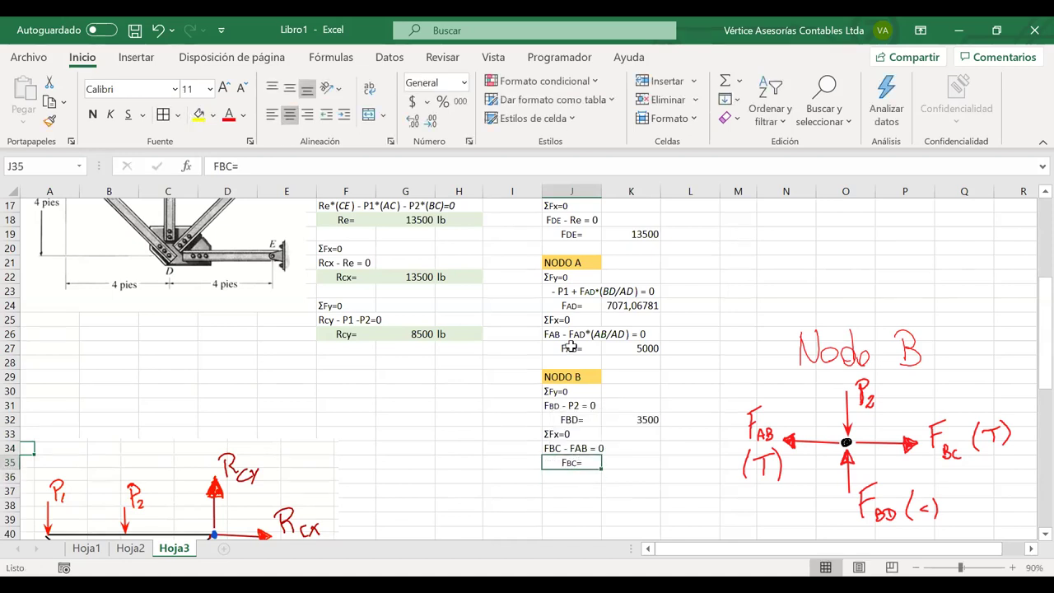
click(576, 420)
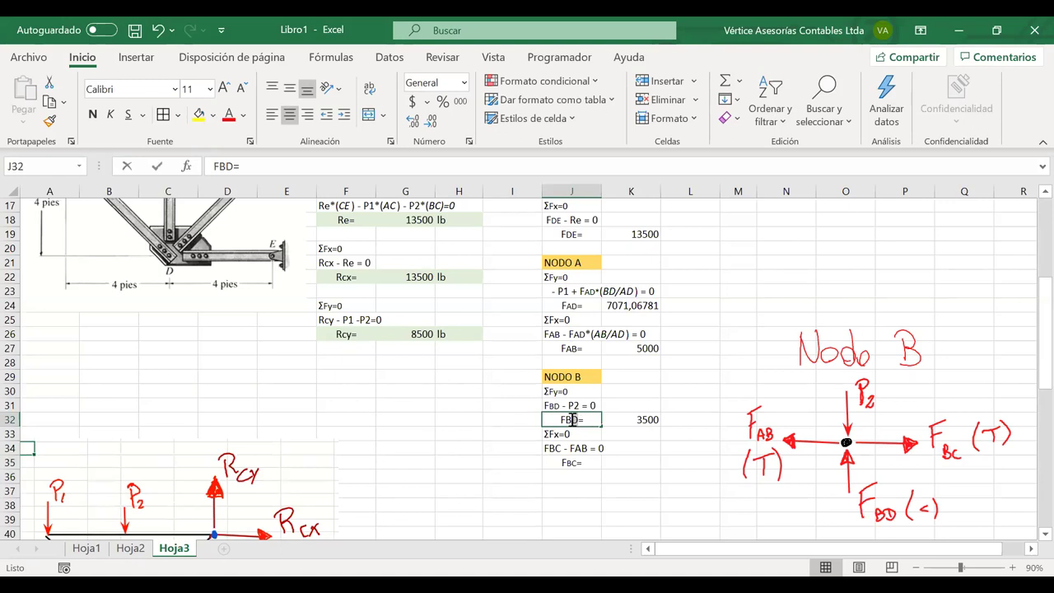
Compute FBC in K35 with a formula referencing the FAB value, =K27.
click(624, 458)
text(=)
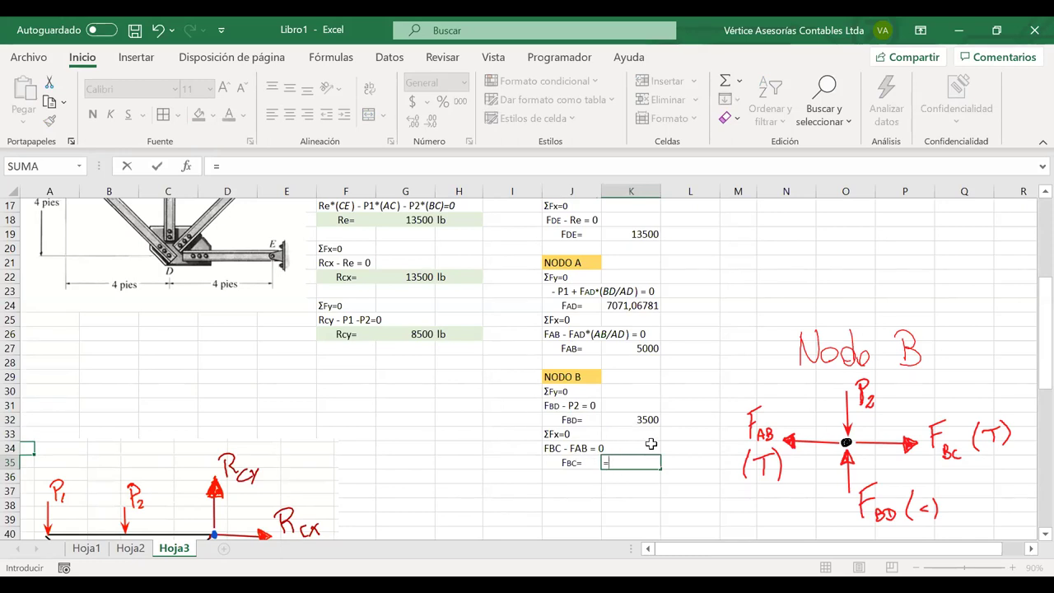
click(628, 349)
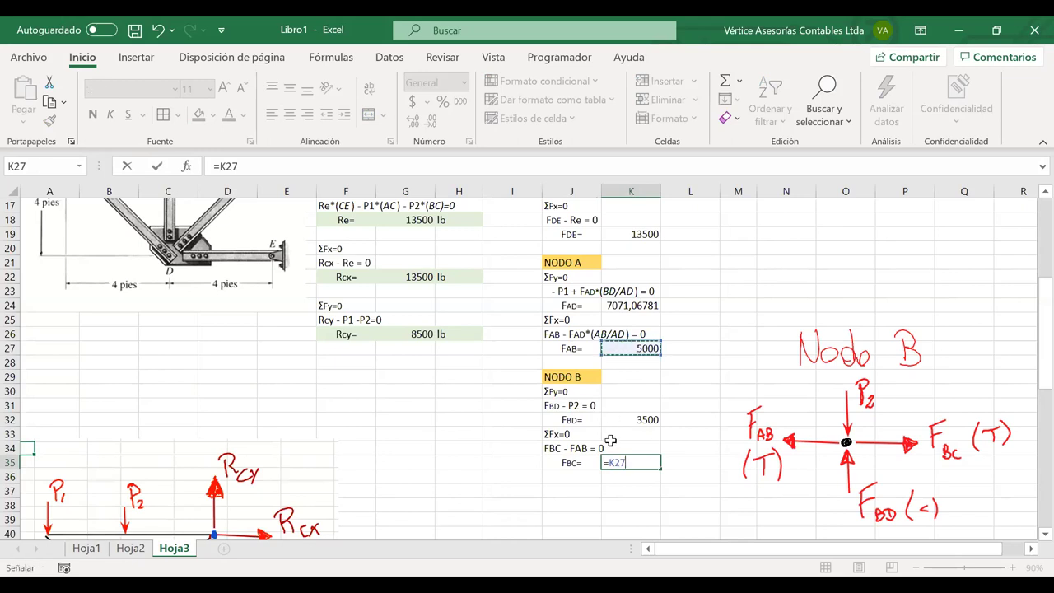
key(Return)
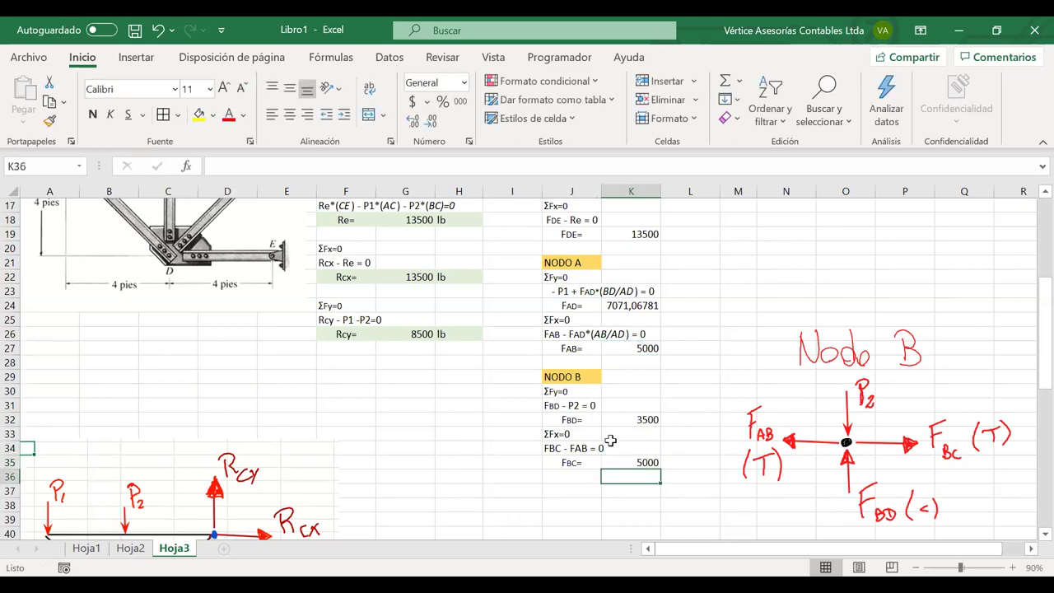
scroll(683, 430, up, 1)
click(682, 433)
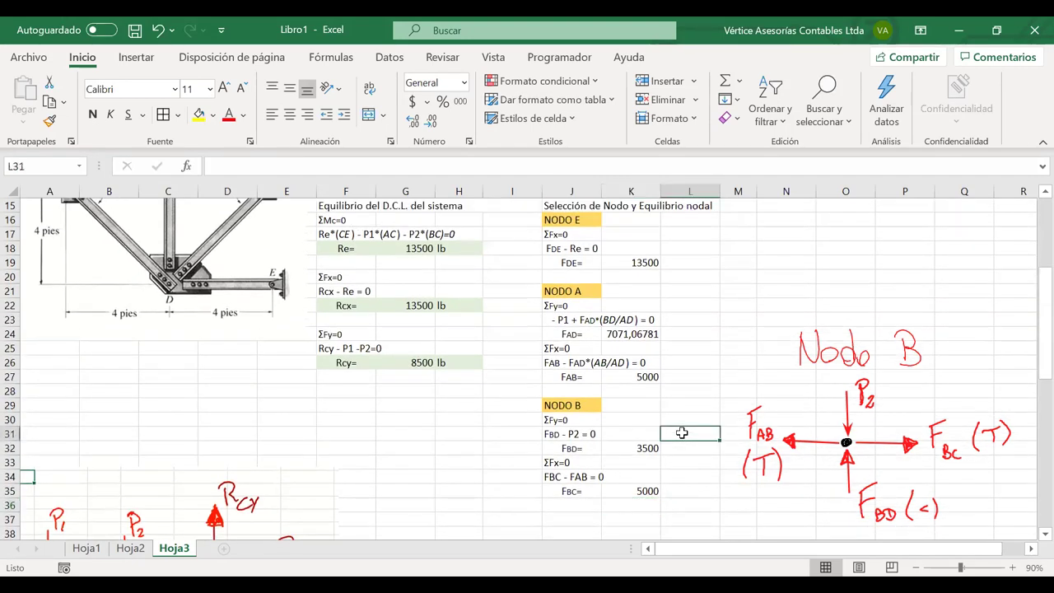
Link the FBC result in L4 of the results table to the computed value in K35.
scroll(682, 432, up, 4)
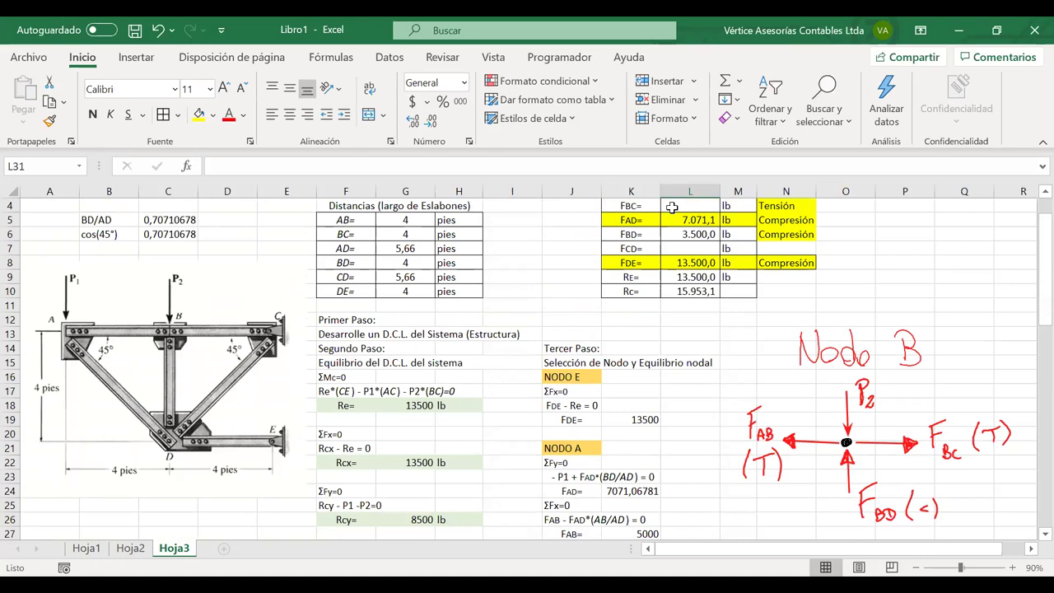
click(672, 207)
text(=)
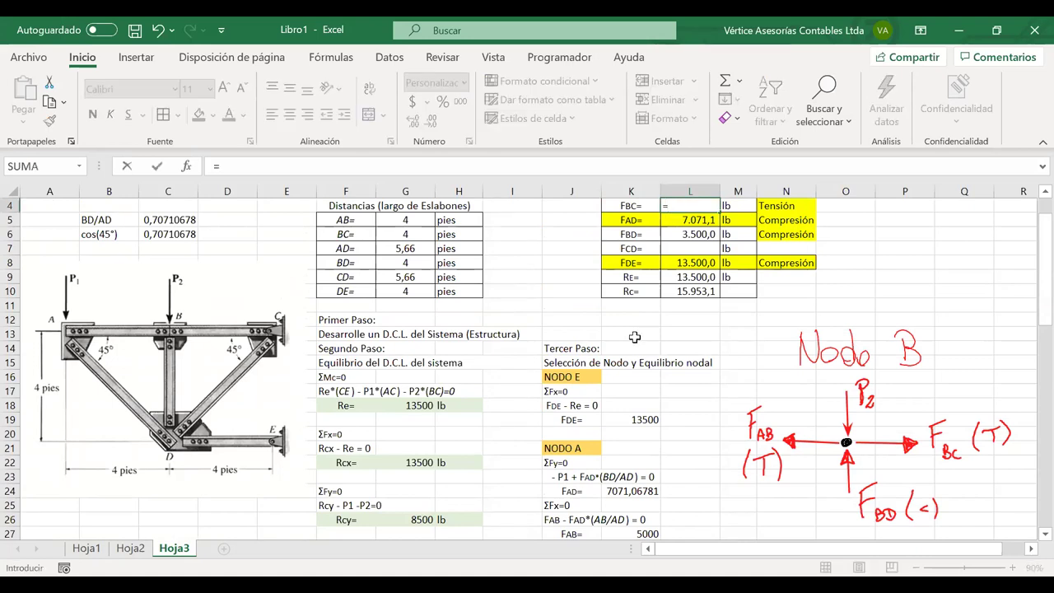
scroll(636, 354, down, 3)
scroll(643, 457, down, 1)
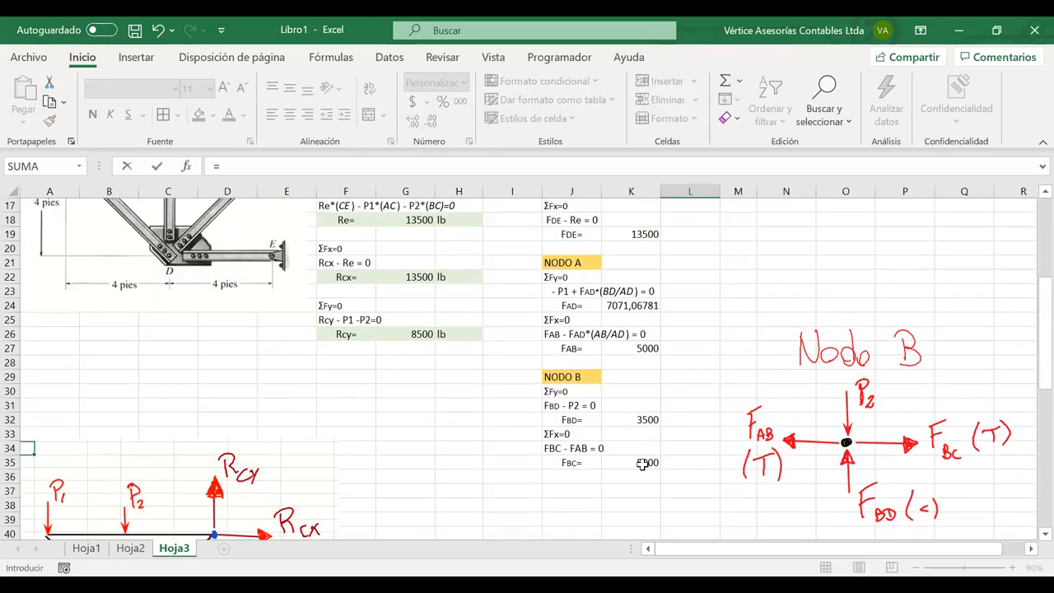
click(643, 463)
key(Return)
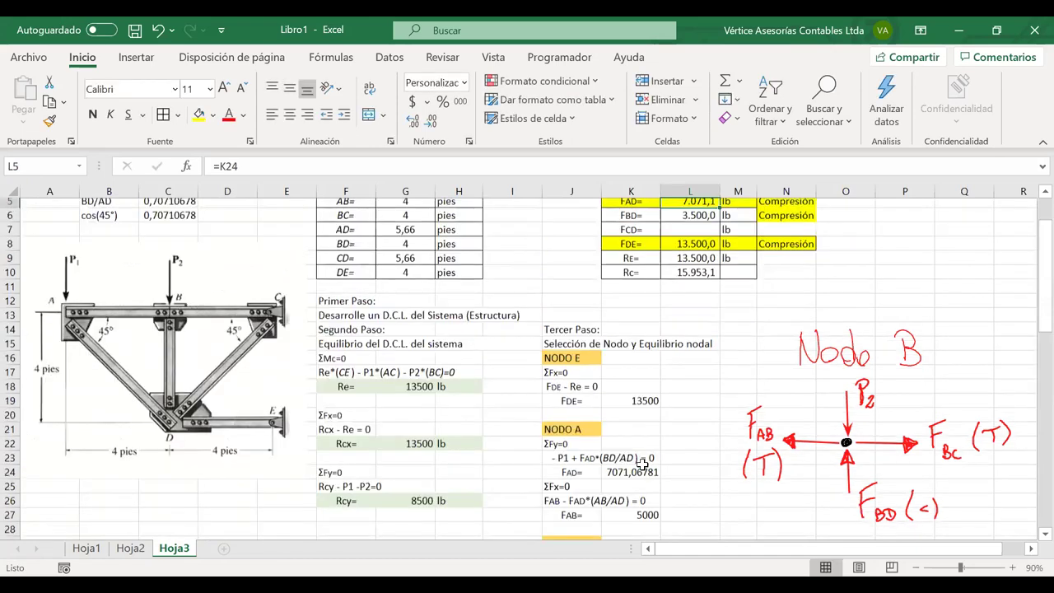
Highlight the FBC and FBD rows of the results table in yellow.
scroll(643, 464, up, 2)
drag(734, 250, 643, 249)
key(alt+h)
key(h)
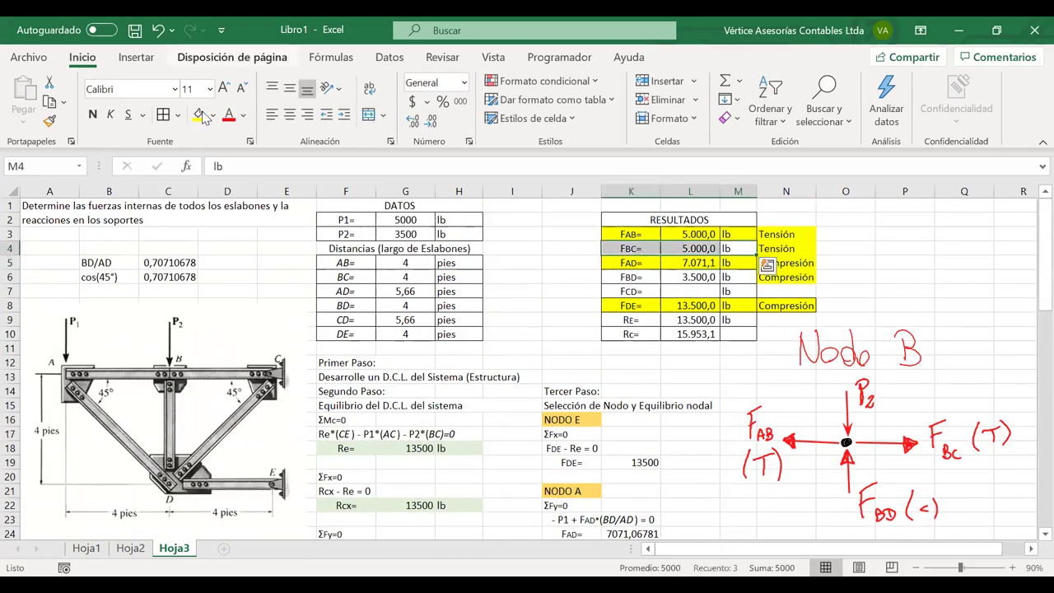
key(Return)
drag(734, 278, 645, 277)
click(197, 115)
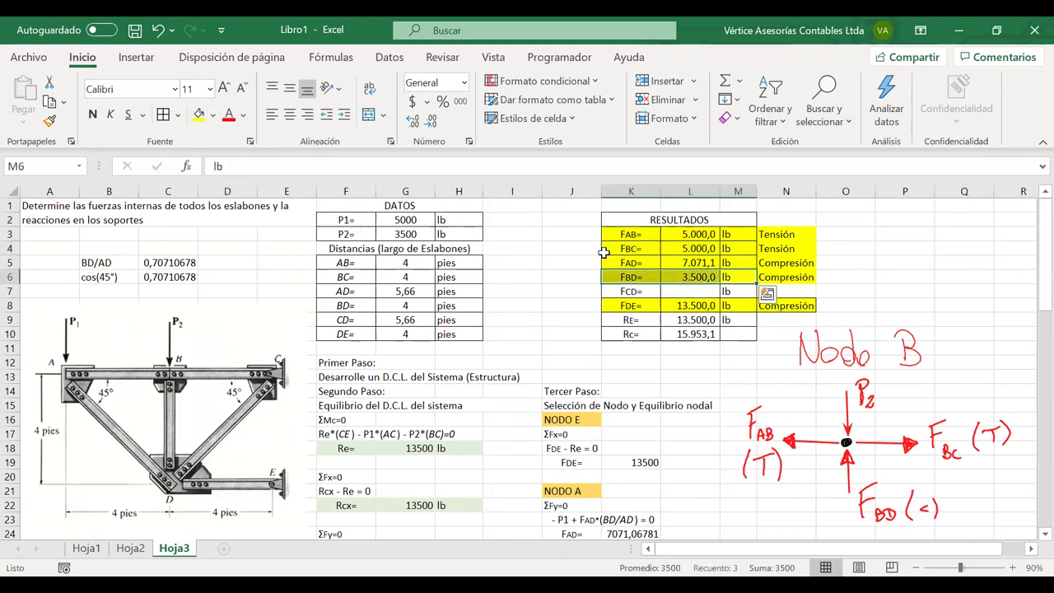
Copy the lb unit down to the Rc row and highlight the RE and Rc result rows in yellow.
click(750, 322)
drag(756, 327, 631, 321)
click(197, 115)
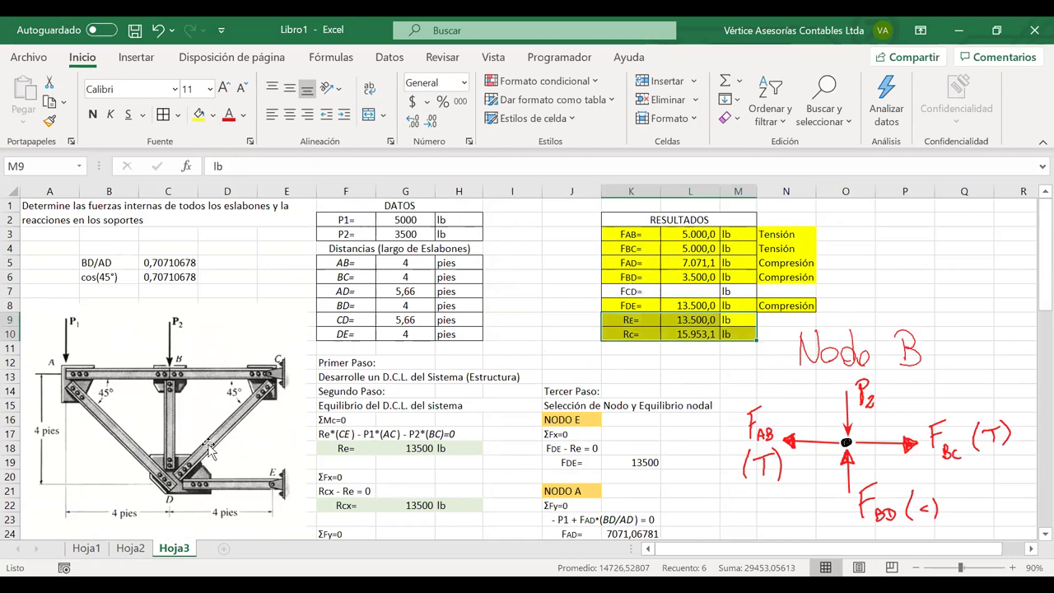
Insert a captured picture of the hand-drawn Nodo B diagram, place it beside the Nodo A diagram, and clear the original ink.
scroll(816, 373, down, 2)
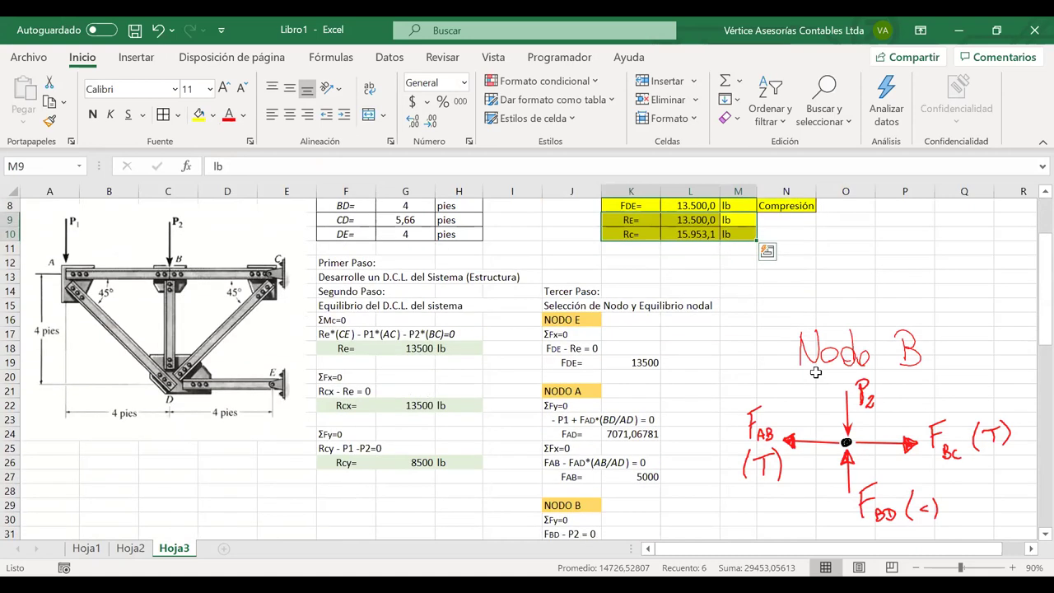
click(718, 323)
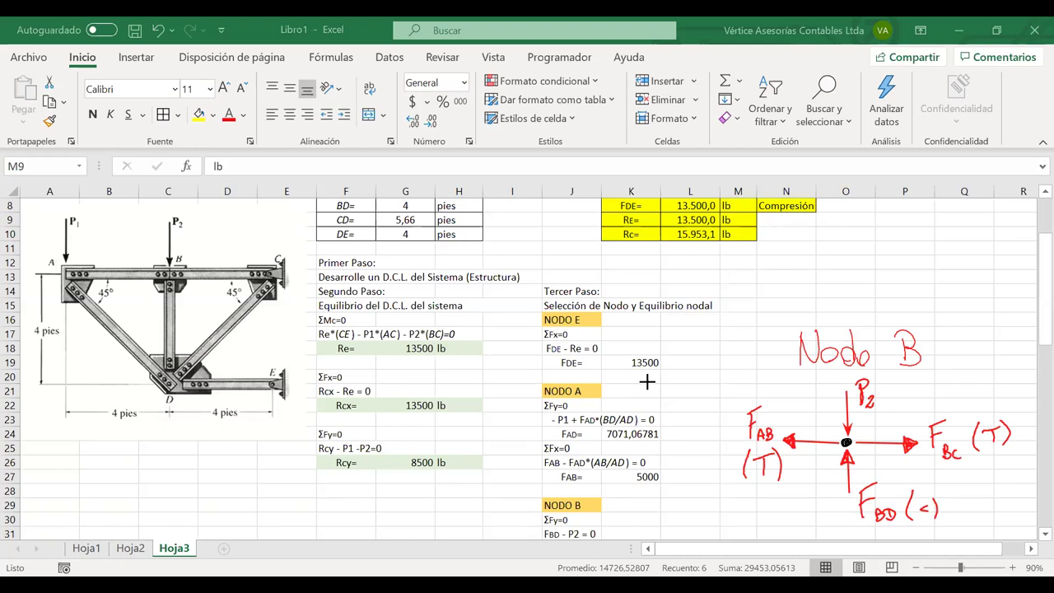
scroll(647, 381, down, 9)
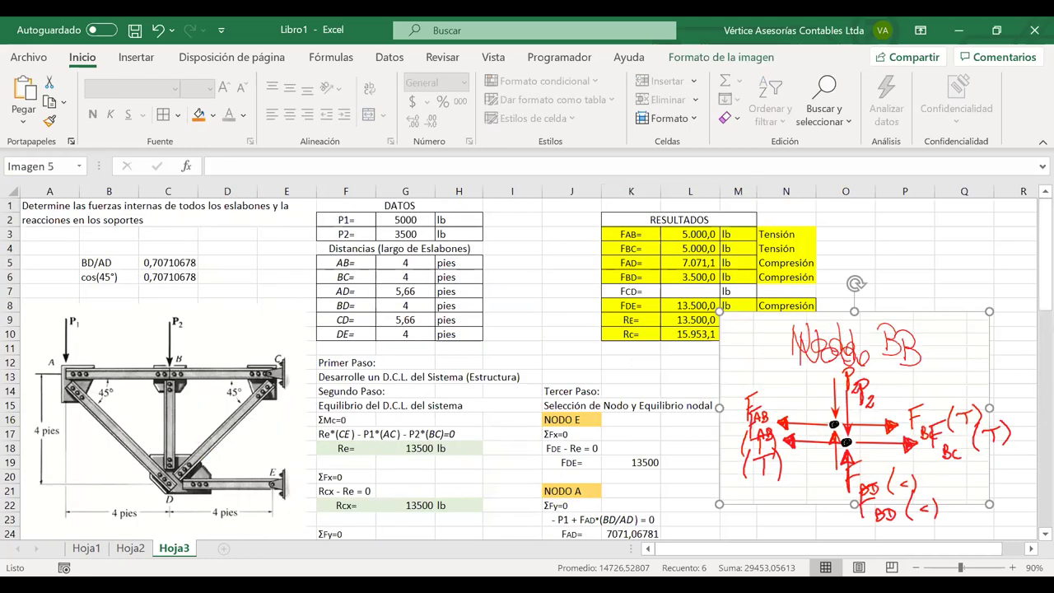
scroll(709, 416, down, 1)
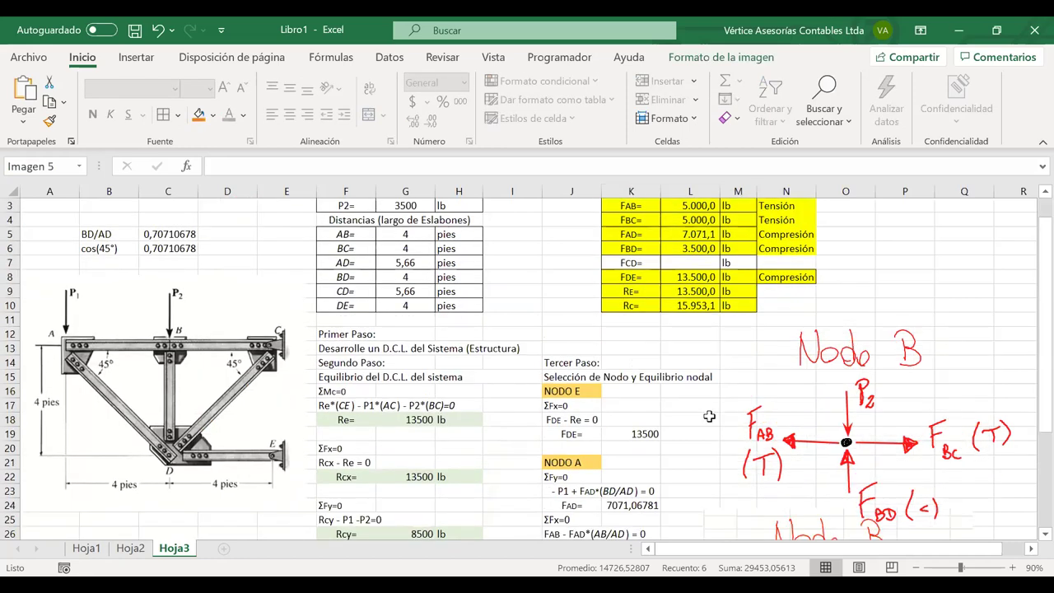
scroll(719, 512, down, 4)
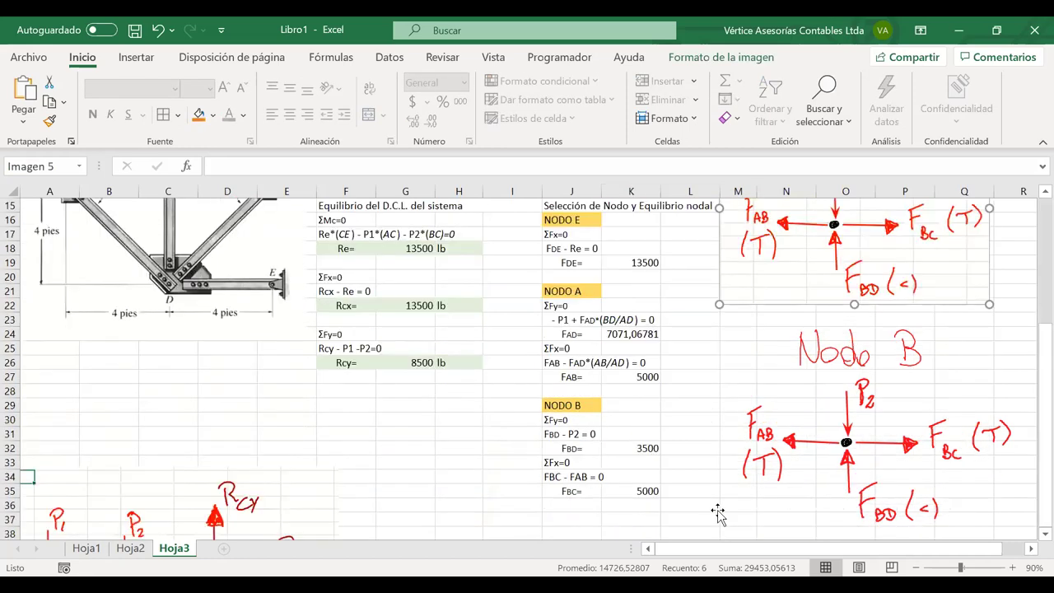
scroll(719, 406, down, 4)
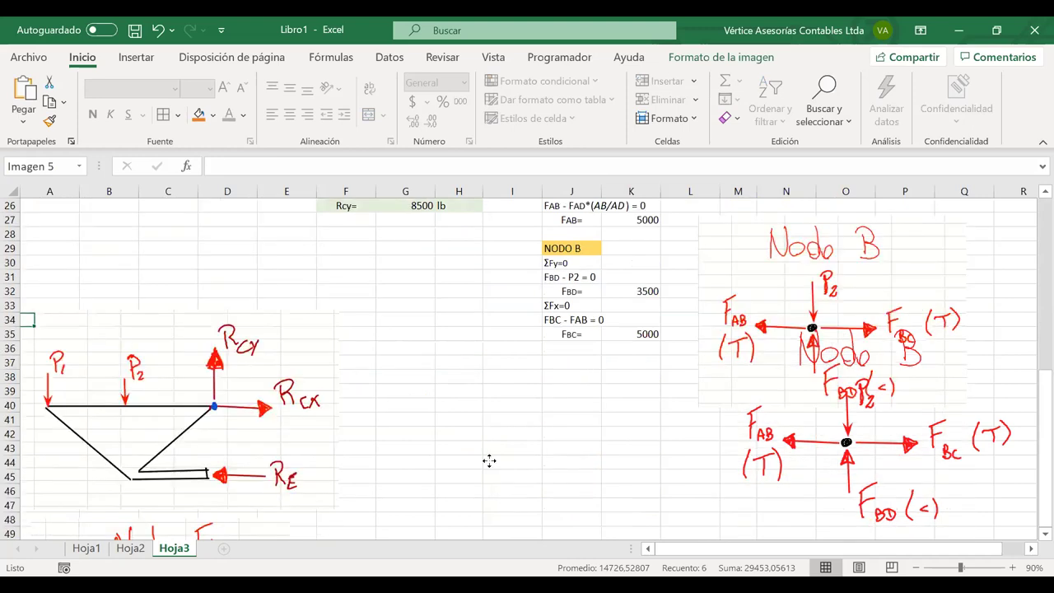
scroll(502, 464, down, 10)
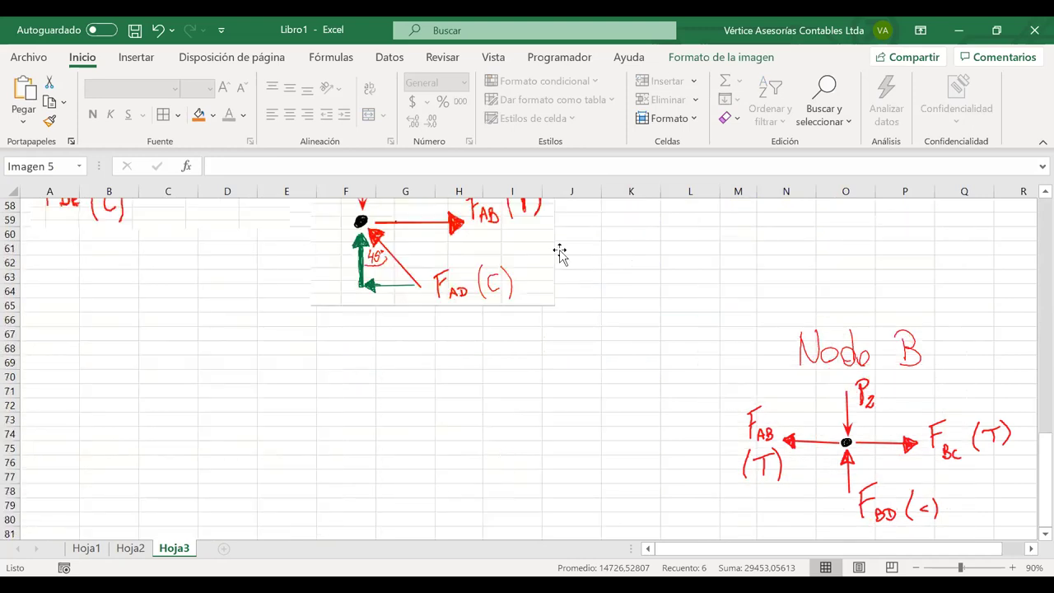
scroll(695, 436, up, 6)
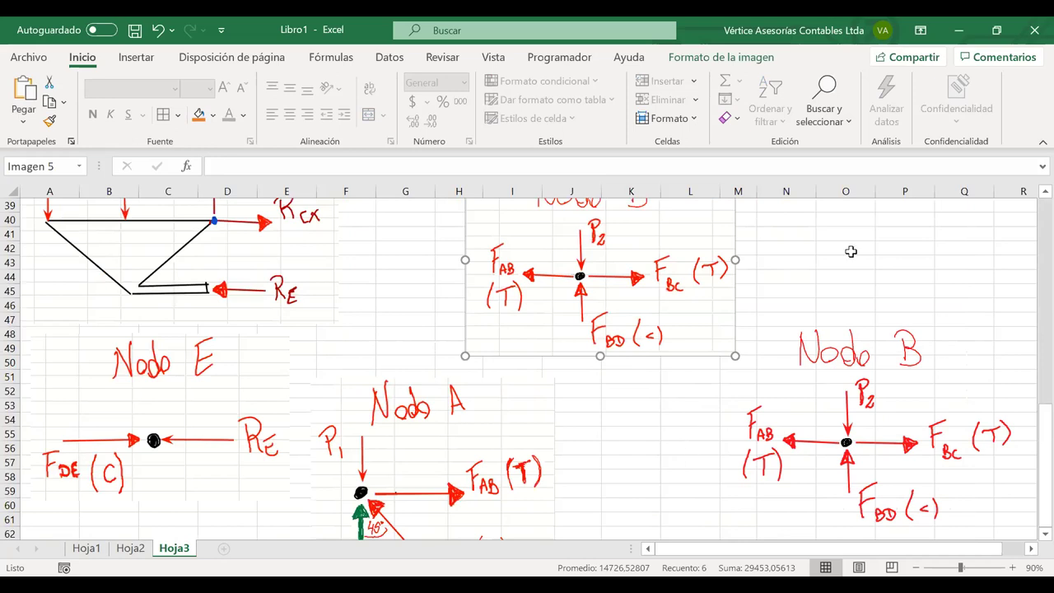
scroll(851, 251, up, 12)
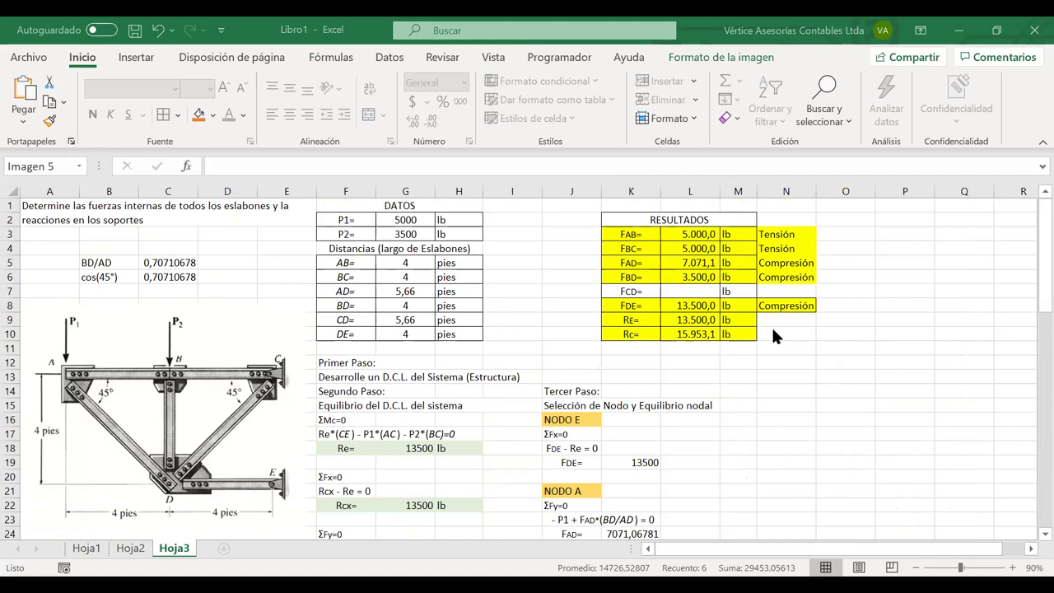
Move the truss picture down so it sits directly above the system's free-body diagram.
scroll(774, 334, down, 2)
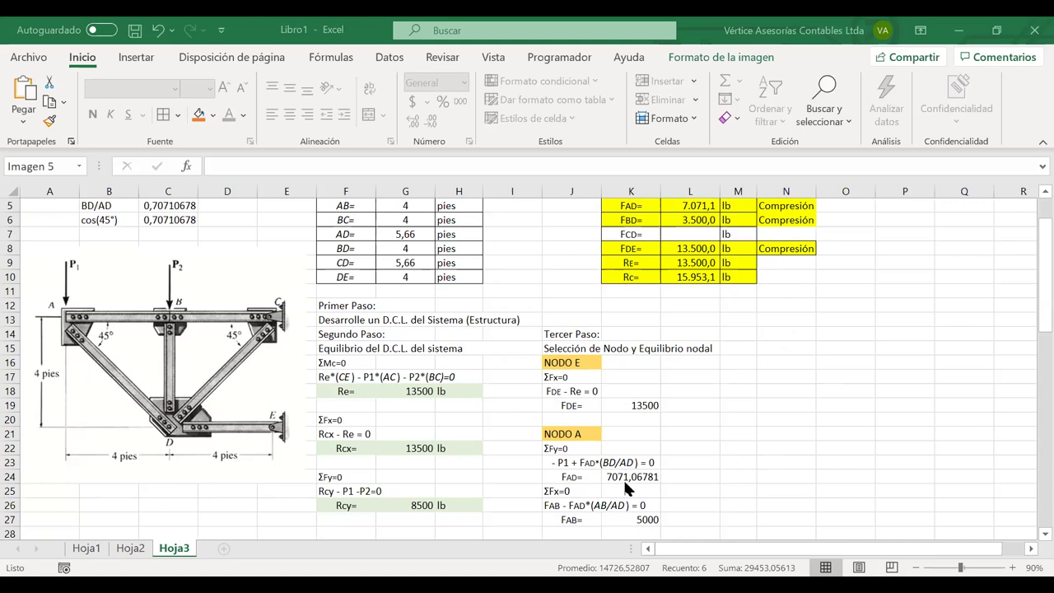
scroll(623, 477, down, 2)
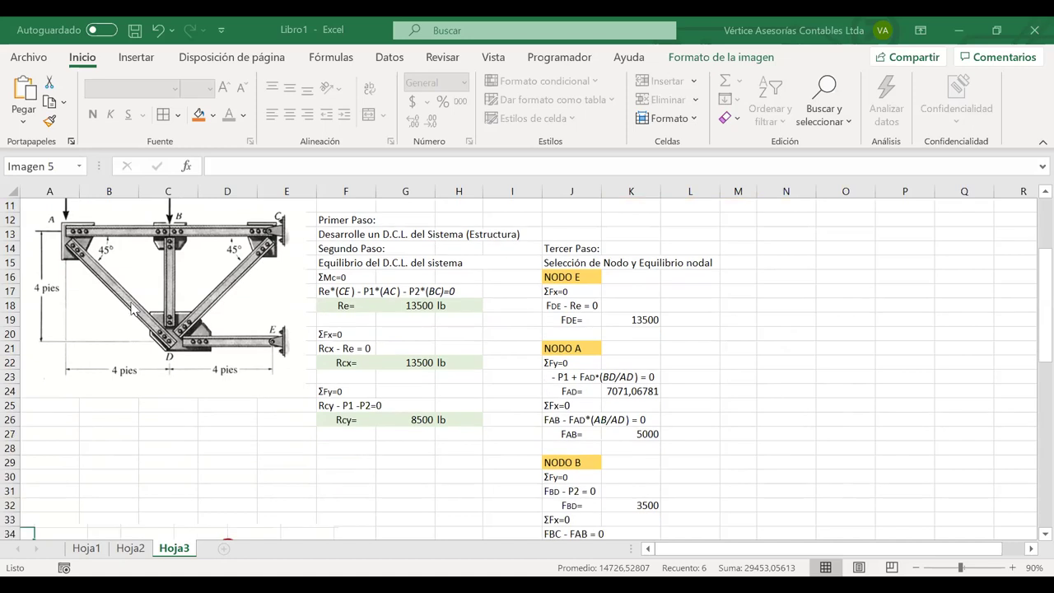
scroll(122, 414, down, 1)
key(ctrl+z)
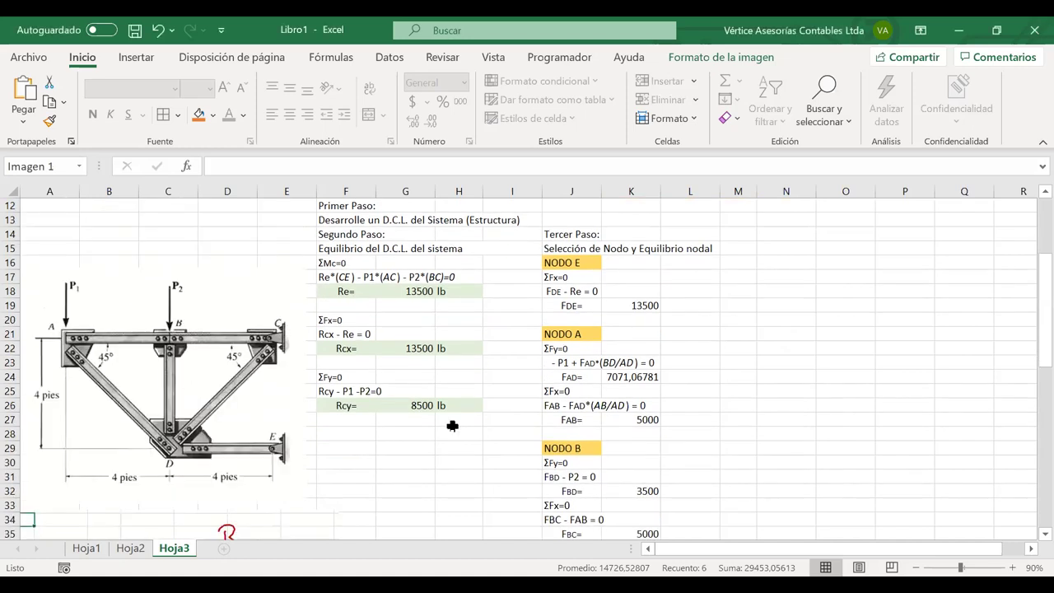
scroll(458, 428, down, 1)
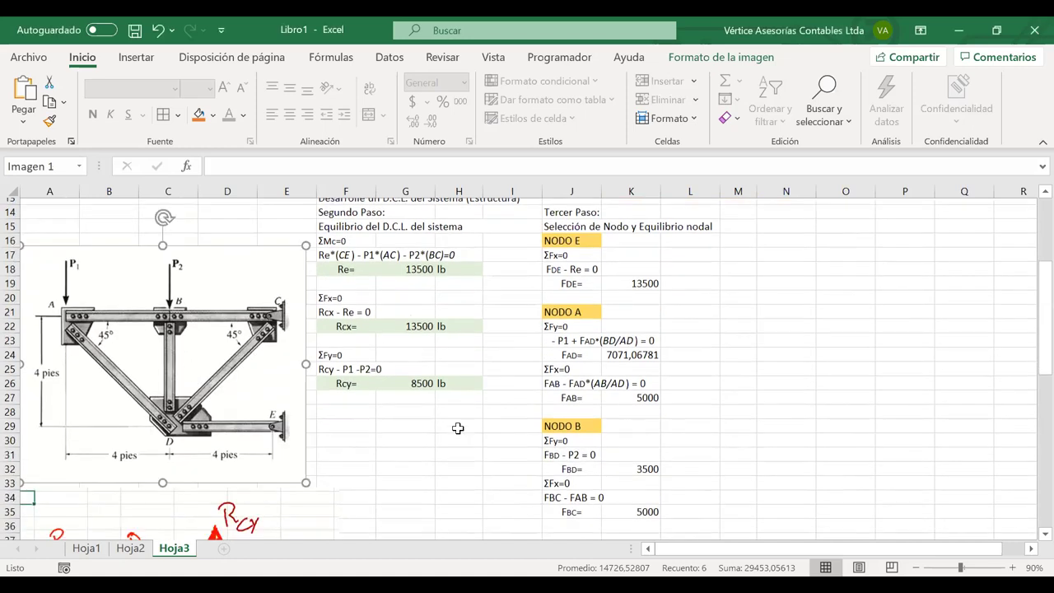
scroll(458, 428, down, 3)
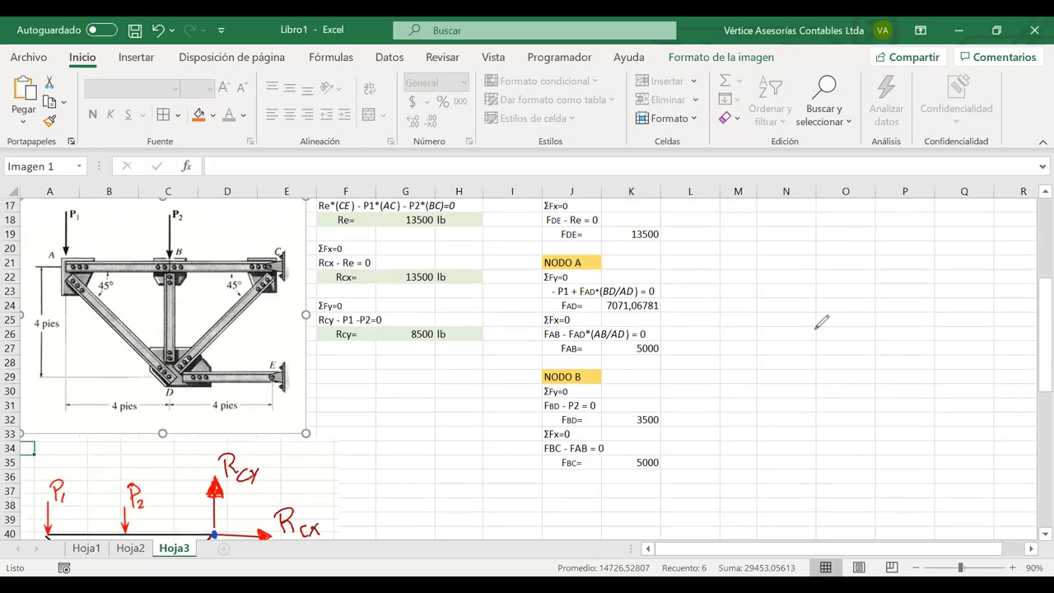
Handwrite the title Nodo C and sketch its joint with upward and rightward arrows plus plain lines for the horizontal and diagonal members.
mouse_move(804, 336)
mouse_down()
mouse_move(824, 313)
mouse_move(832, 323)
mouse_move(855, 310)
mouse_move(860, 326)
mouse_up()
click(915, 308)
drag(919, 311, 921, 327)
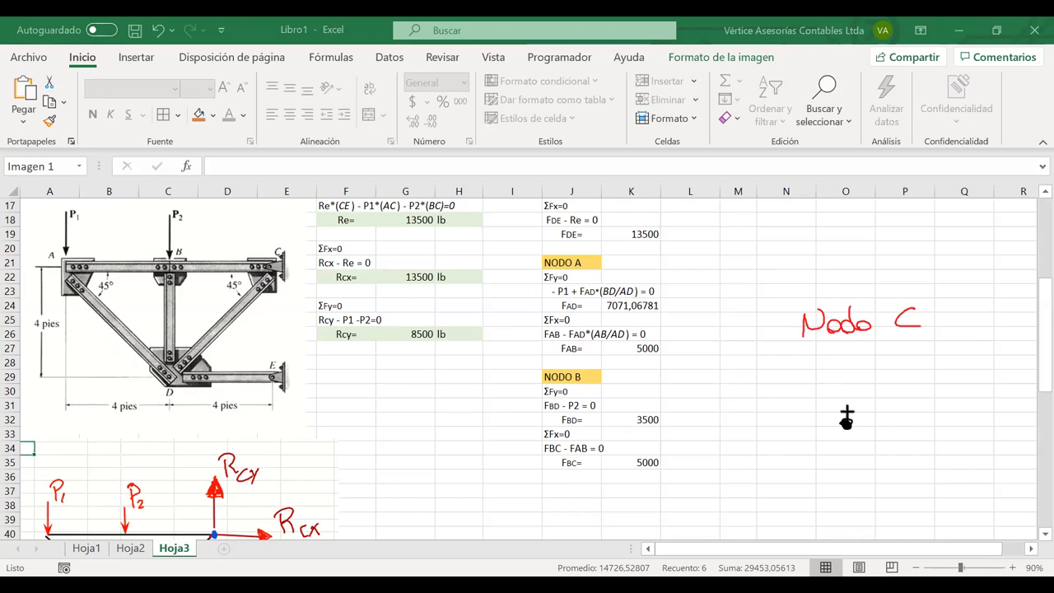
drag(847, 422, 846, 371)
drag(859, 422, 912, 421)
drag(834, 426, 765, 427)
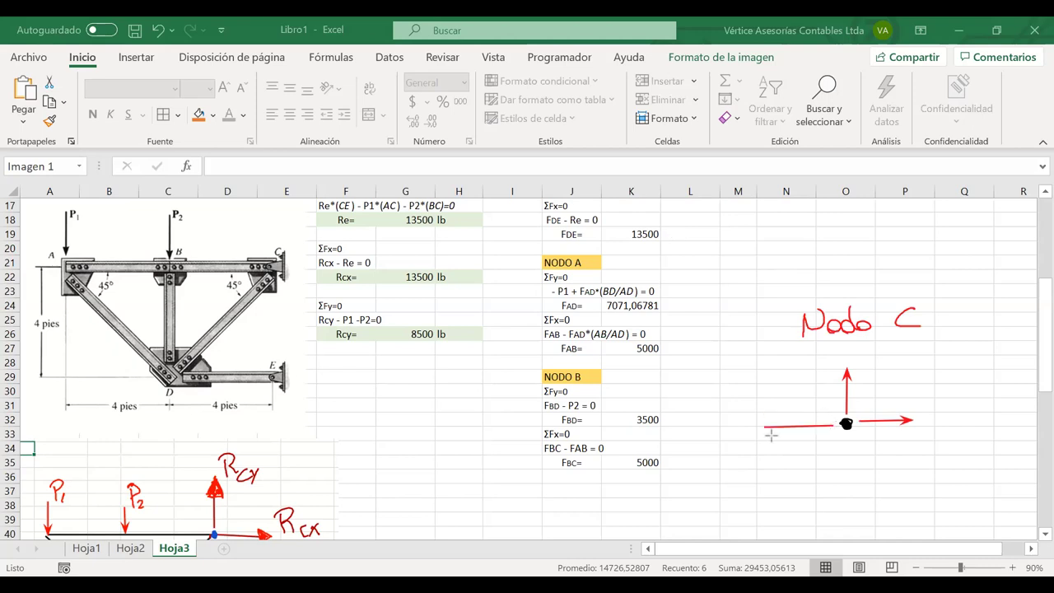
drag(844, 430, 794, 495)
Label the upward arrow Rcy and the rightward arrow Rcx at node C, removing the temporary circles around the matching reactions.
drag(865, 351, 867, 371)
mouse_move(866, 352)
mouse_down()
mouse_move(878, 371)
mouse_move(897, 369)
mouse_up()
drag(903, 359, 894, 379)
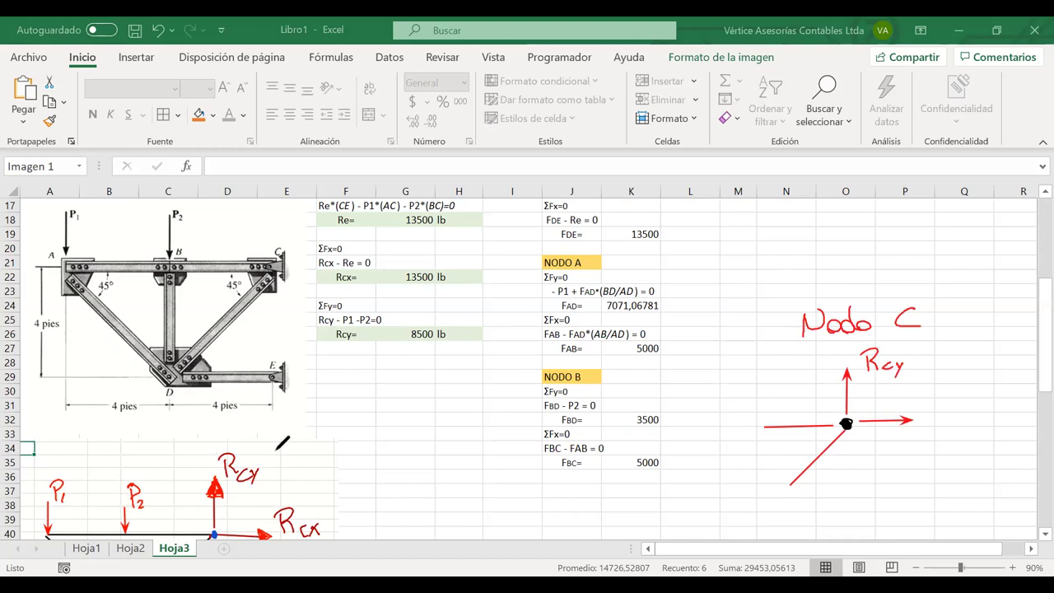
drag(215, 446, 282, 444)
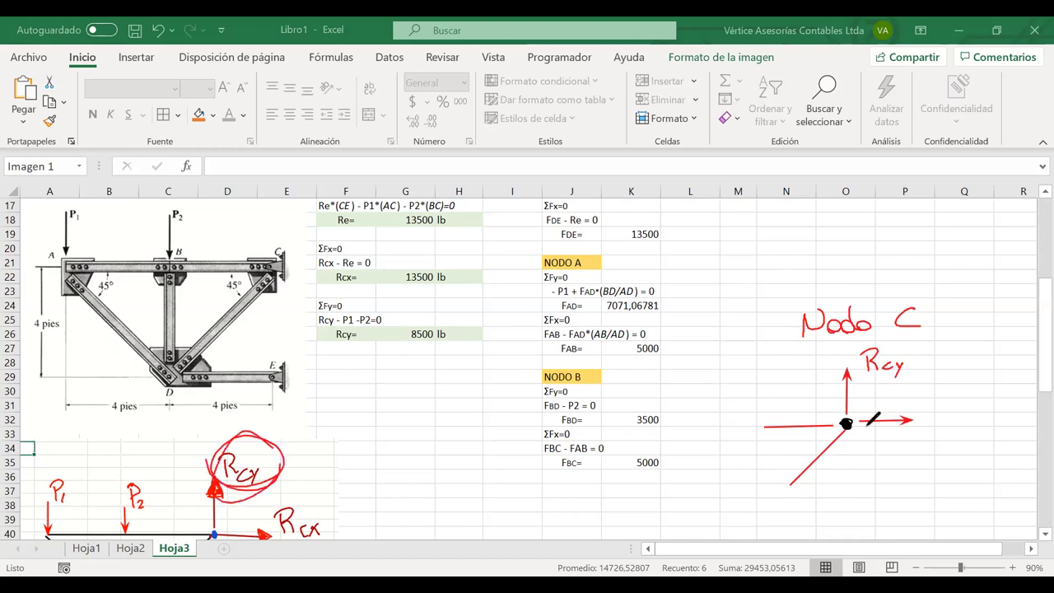
key(ctrl+z)
drag(938, 404, 958, 433)
drag(966, 423, 974, 433)
drag(272, 515, 318, 519)
key(ctrl+z)
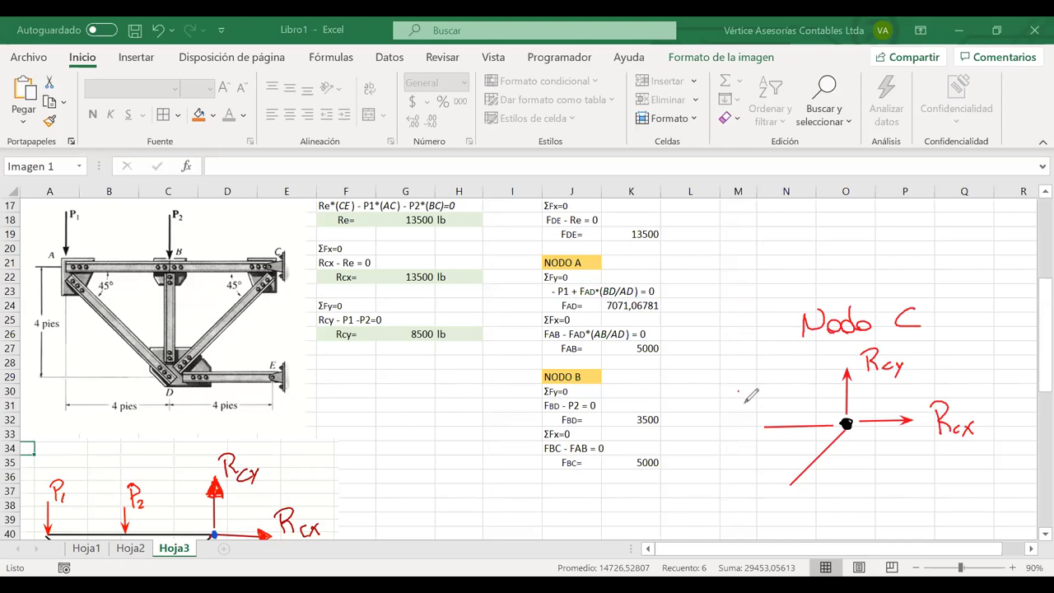
Label the horizontal member line at node C as FBC and the diagonal line as FCD.
drag(737, 386, 742, 418)
mouse_move(736, 387)
mouse_down()
mouse_move(751, 380)
mouse_move(766, 415)
mouse_move(776, 414)
mouse_up()
drag(804, 493, 804, 521)
drag(804, 494, 819, 489)
drag(806, 506, 815, 504)
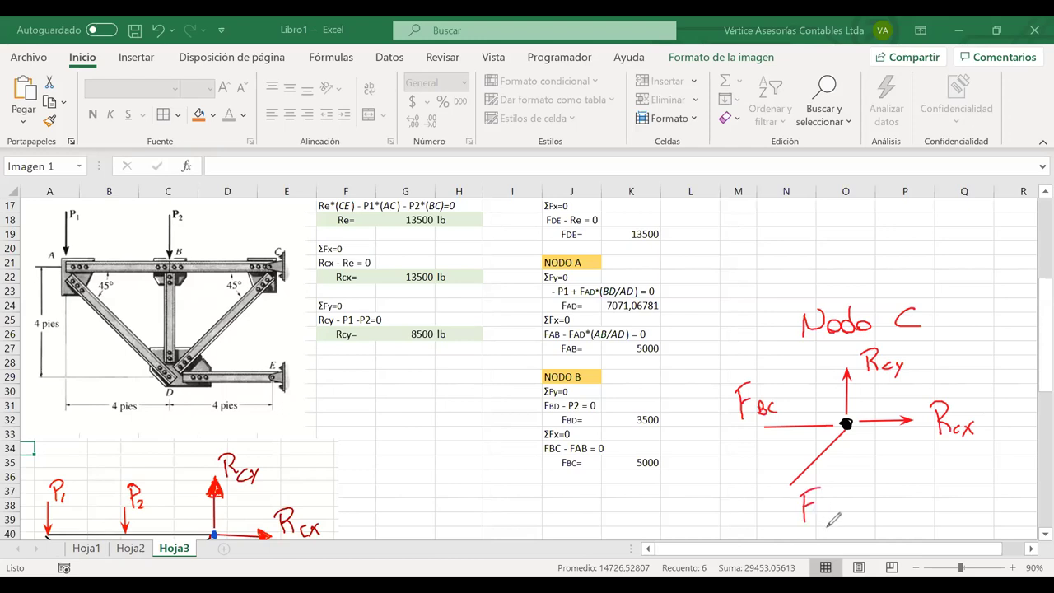
drag(823, 514, 821, 522)
drag(829, 514, 832, 521)
Draw the horizontal and vertical components of FCD in green, forming a right triangle with the diagonal line.
drag(801, 481, 847, 481)
drag(847, 435, 847, 480)
drag(837, 439, 824, 452)
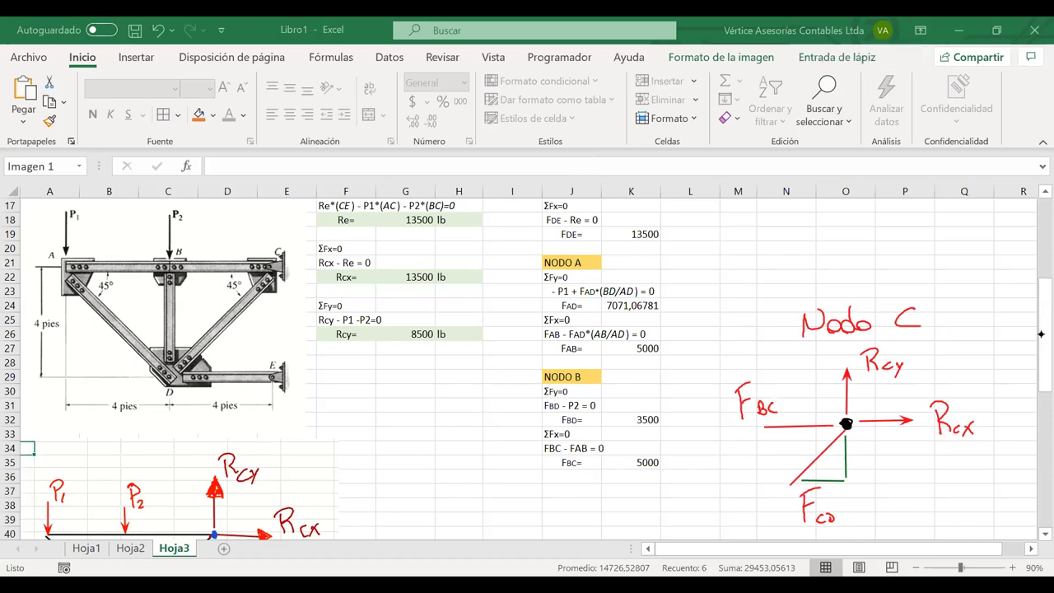
Check the force directions on the Nodo B diagram and add an arrowhead to FBC pointing away from node C.
drag(1041, 335, 1032, 435)
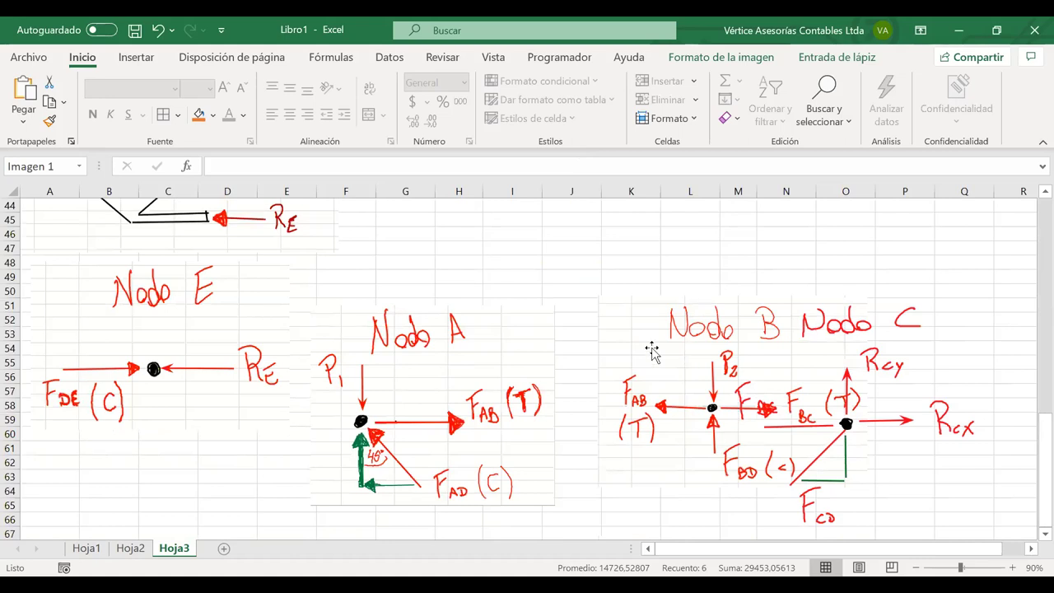
scroll(614, 371, right, 3)
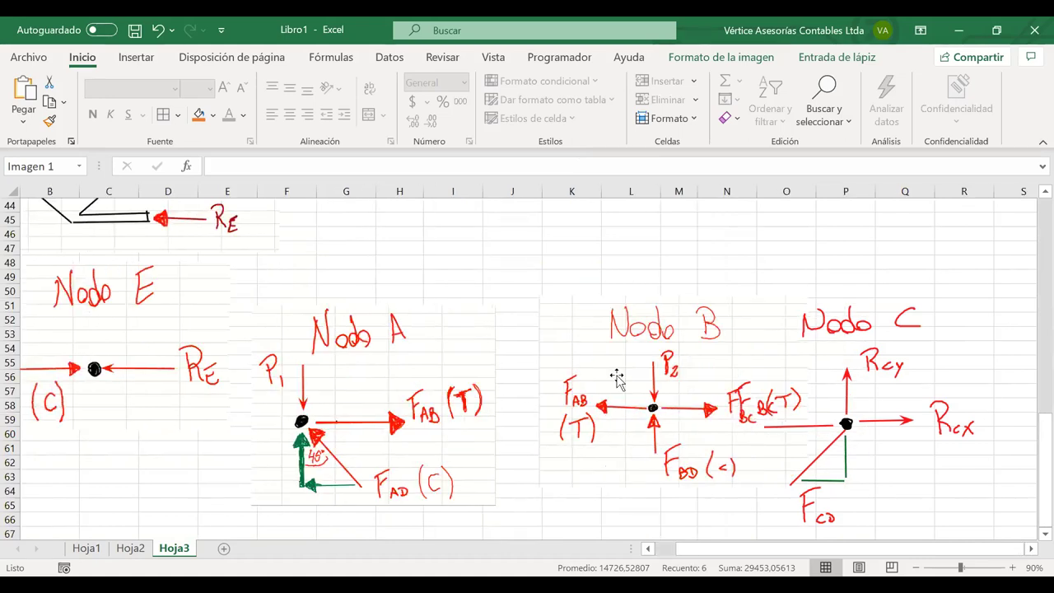
scroll(626, 420, right, 1)
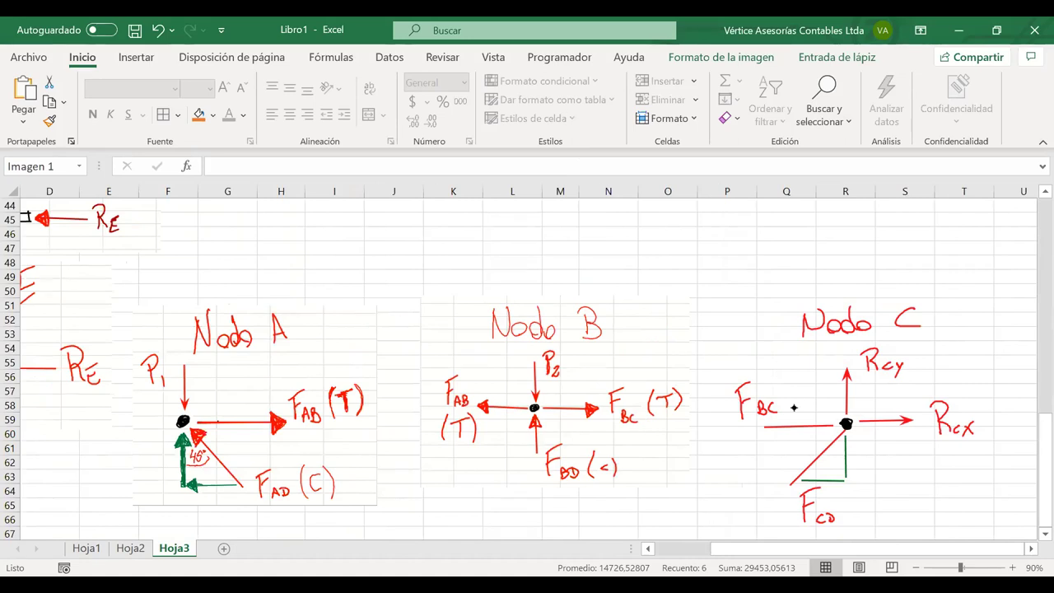
drag(775, 420, 779, 434)
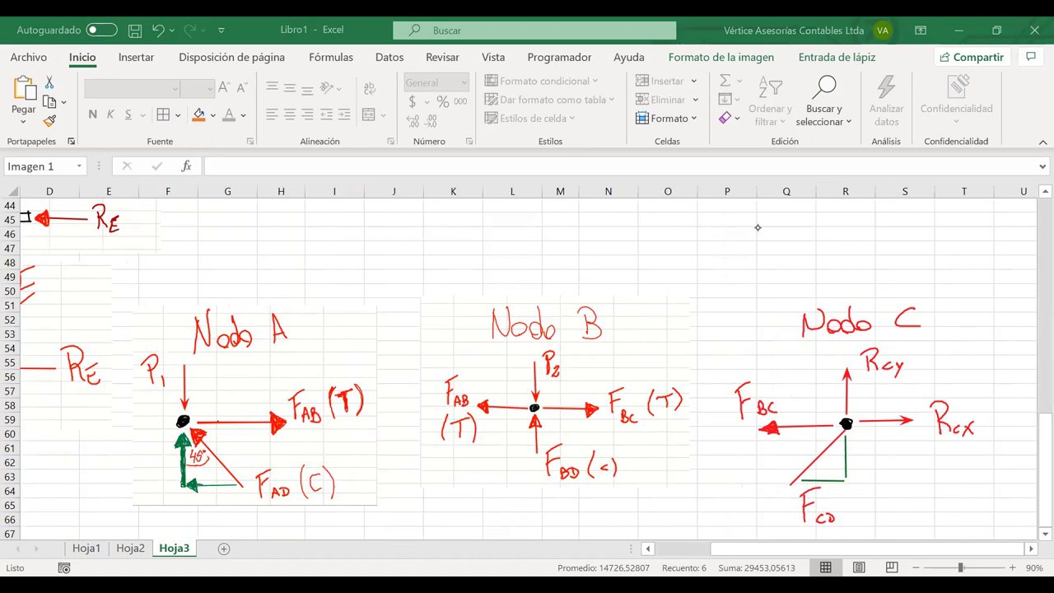
scroll(789, 293, up, 1)
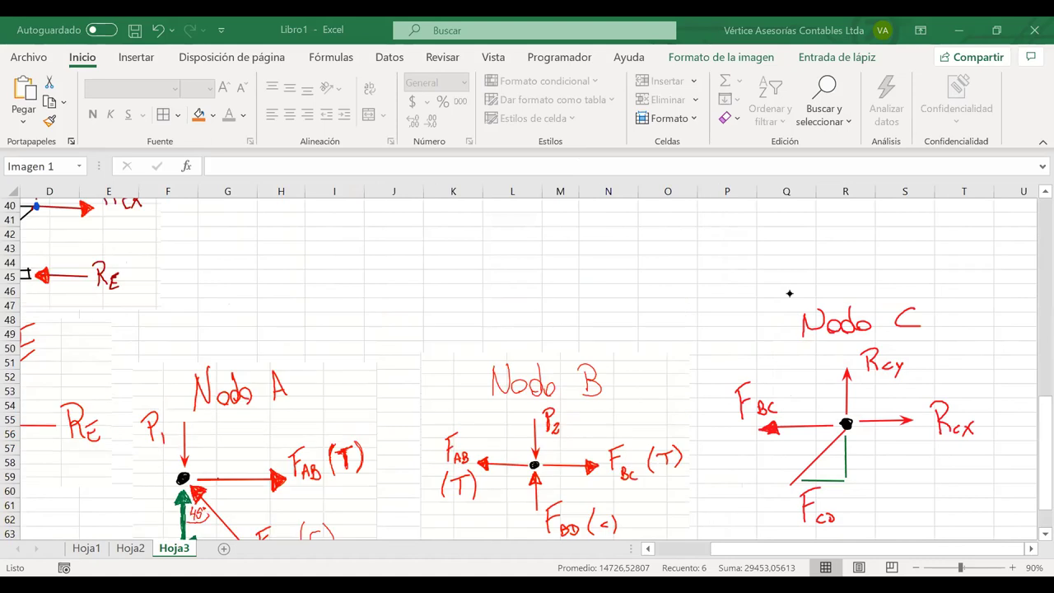
scroll(789, 293, up, 7)
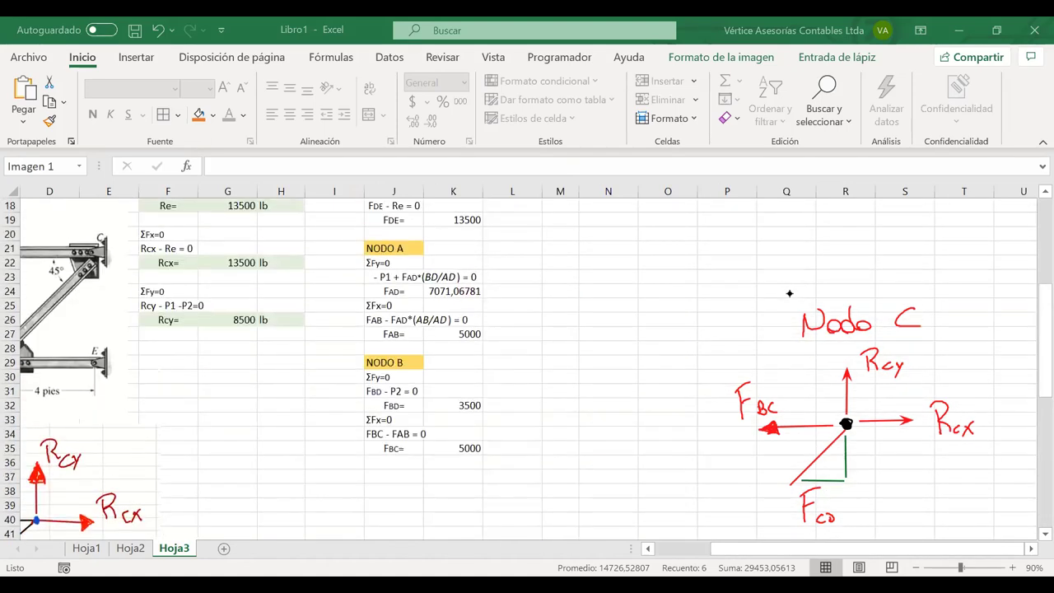
scroll(789, 293, left, 3)
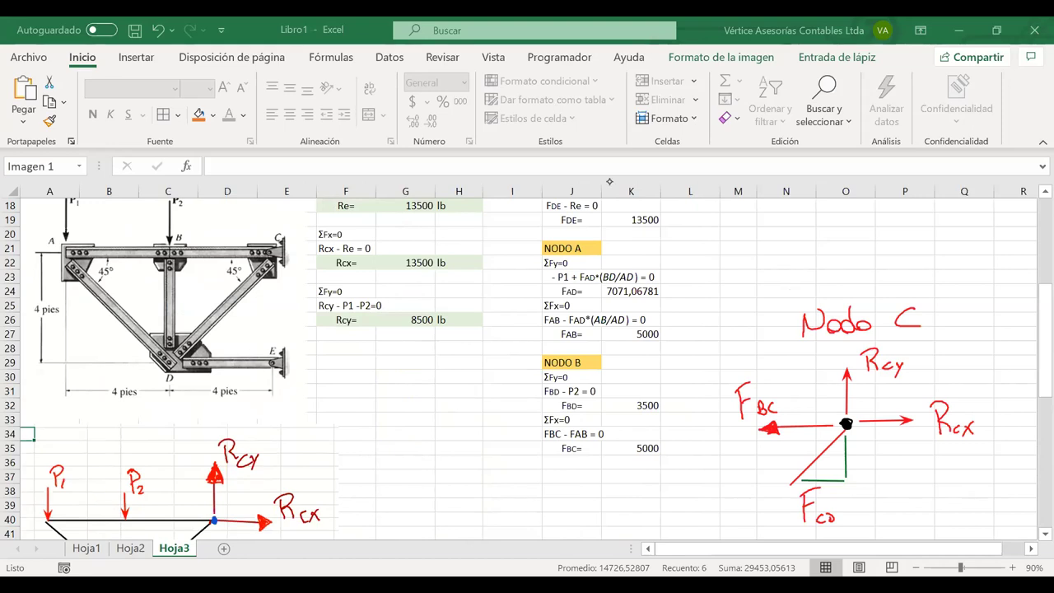
Add arrowheads to FCD and its green components pointing away from node C, and mark FCD with (T) for tension.
mouse_move(841, 465)
mouse_down()
mouse_move(844, 476)
mouse_move(849, 464)
mouse_up()
drag(809, 483, 791, 482)
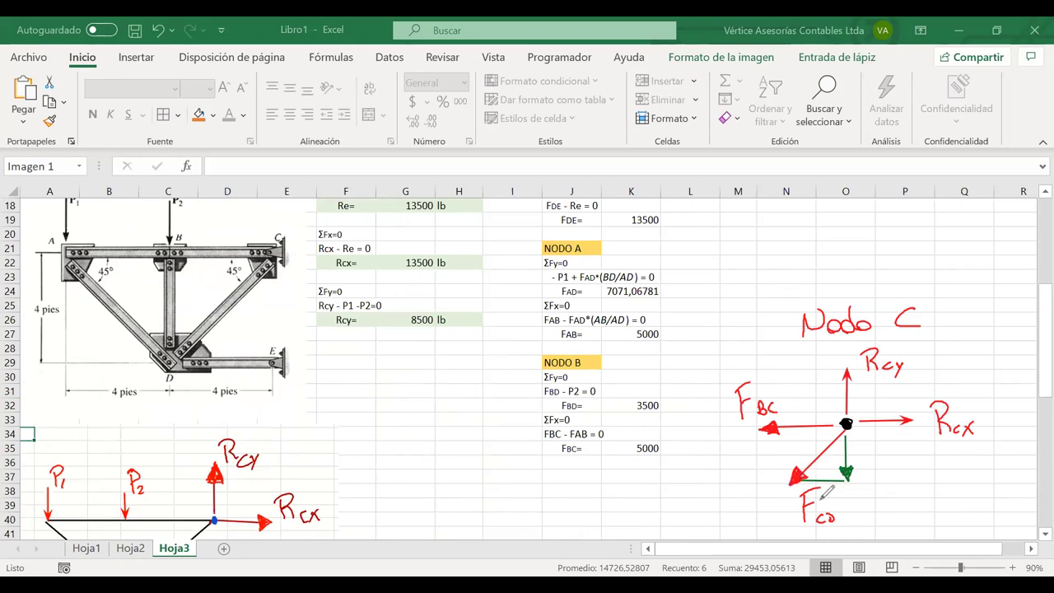
mouse_move(849, 488)
mouse_down()
mouse_move(845, 521)
mouse_move(870, 502)
mouse_move(862, 518)
mouse_move(870, 517)
mouse_up()
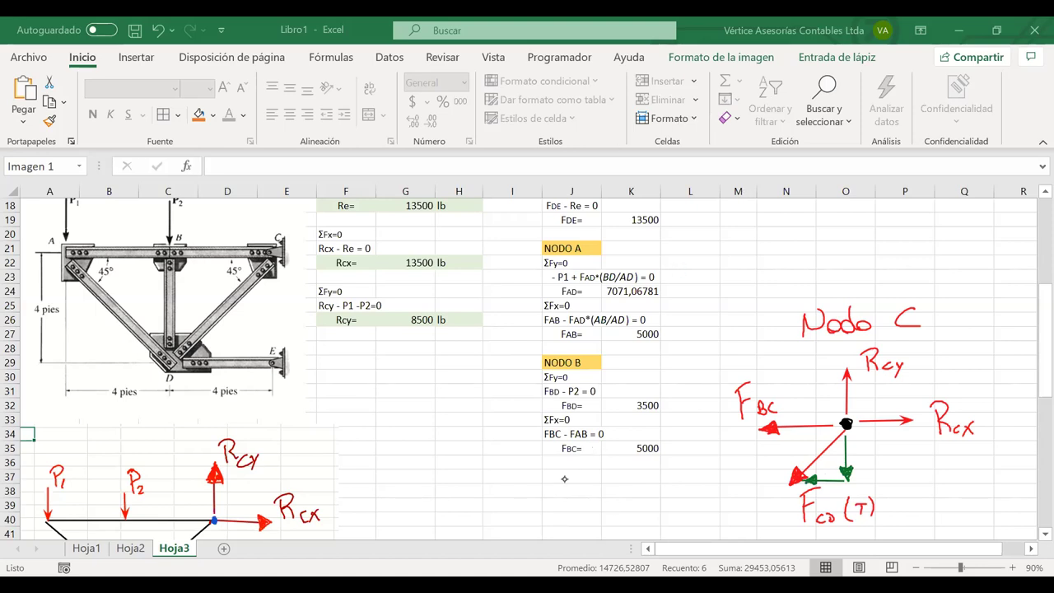
Copy the NODO B heading to cell J37 and the ΣFy=0 line to cell J38.
click(584, 363)
key(ctrl+c)
click(563, 477)
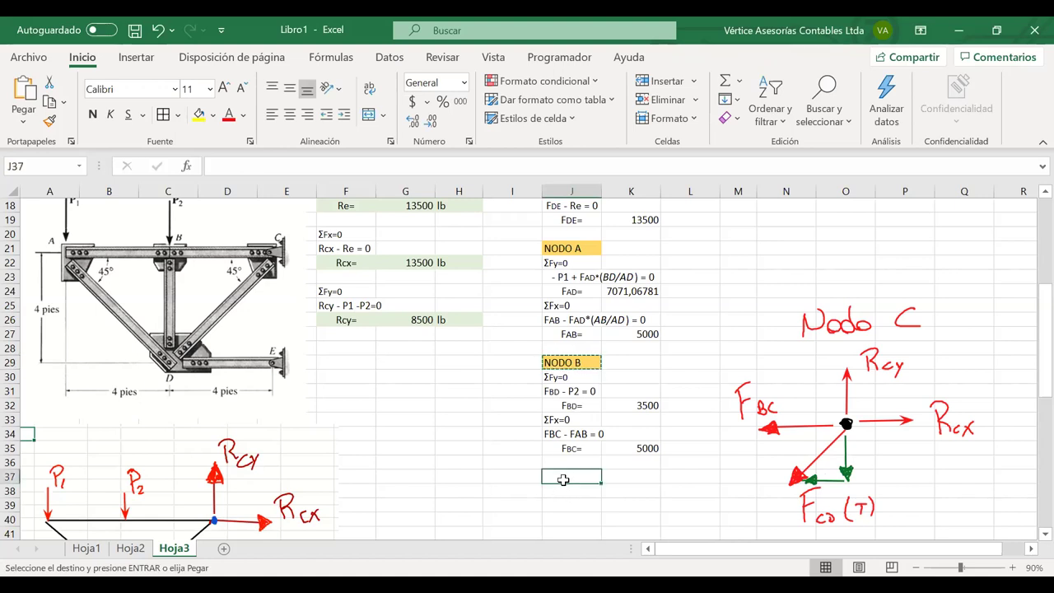
key(ctrl+v)
click(563, 377)
key(ctrl+c)
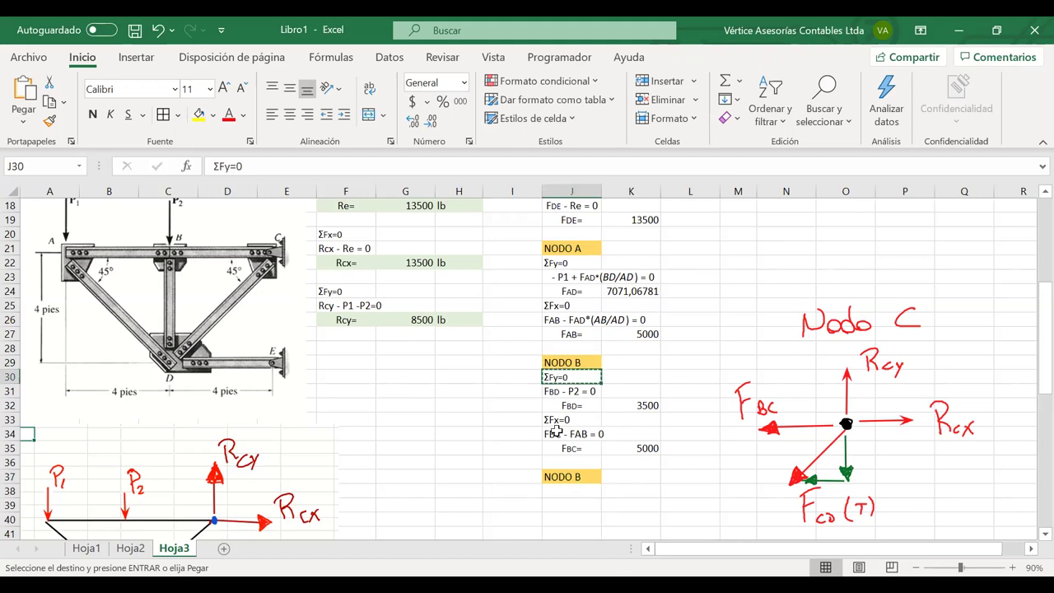
click(568, 492)
key(ctrl+v)
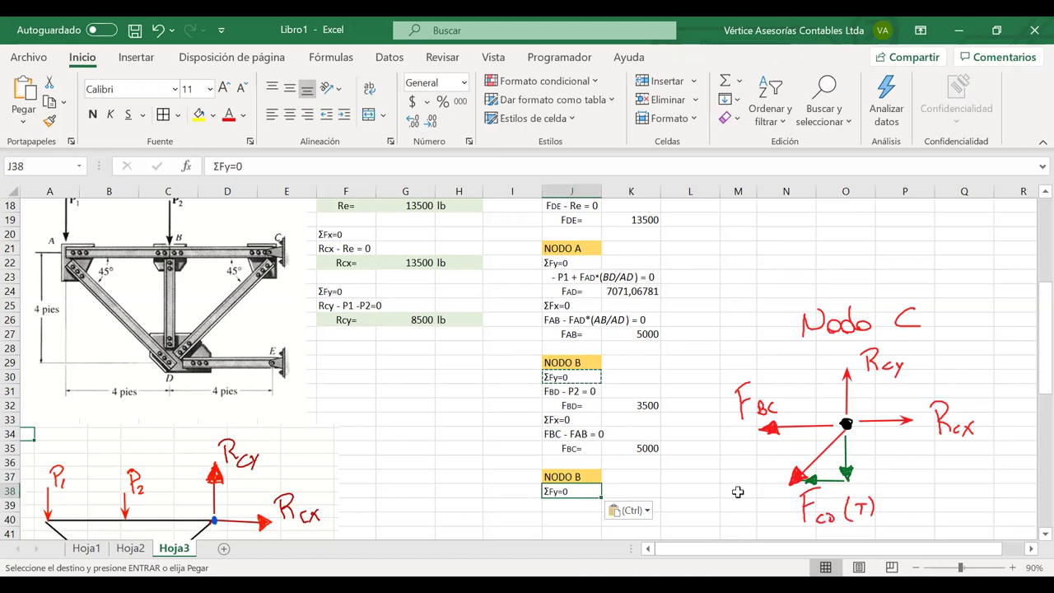
Begin the vertical equilibrium equation in cell J39 with "Rcy - FCD*".
scroll(738, 492, down, 2)
key(Down)
text(RCY)
key(BackSpace)
key(BackSpace)
text(cy)
key(BackSpace)
text(y)
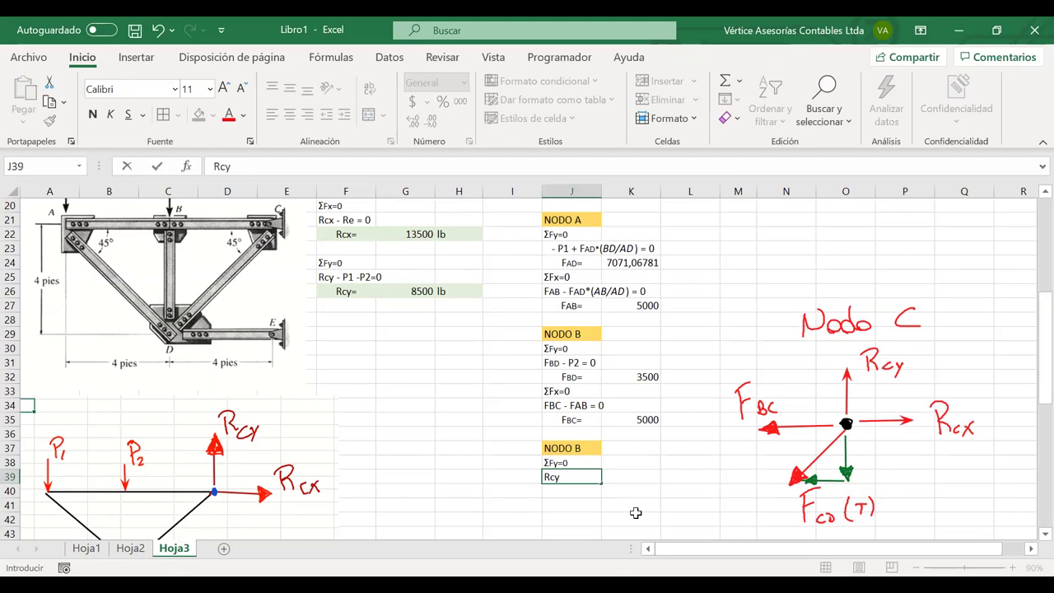
text(-)
key(BackSpace)
text(- FCD*)
Try to shrink the letters CD of FCD in cell J39 to font size 9.
drag(574, 477, 584, 479)
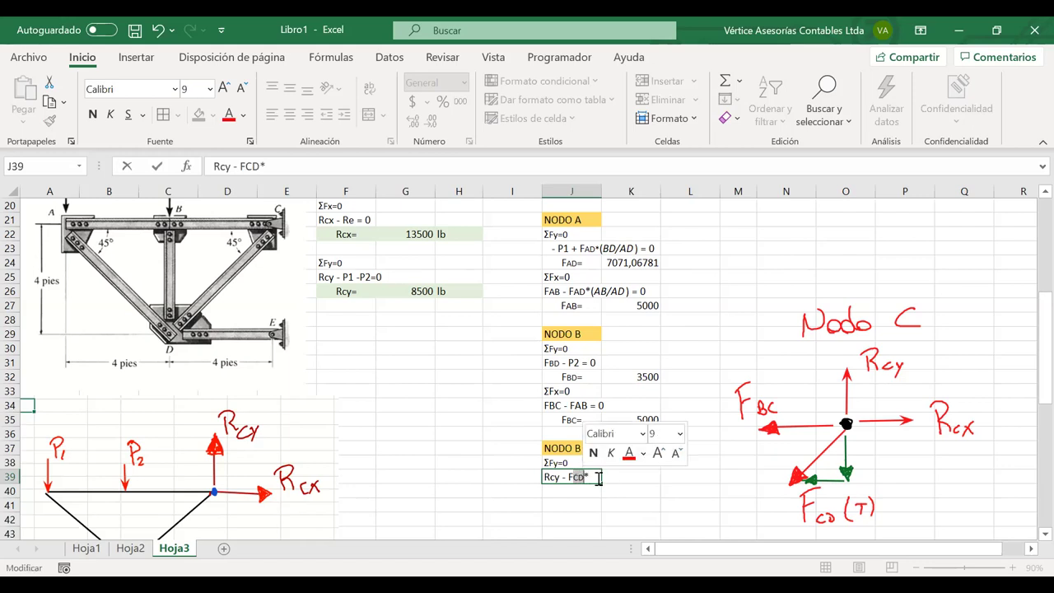
click(597, 478)
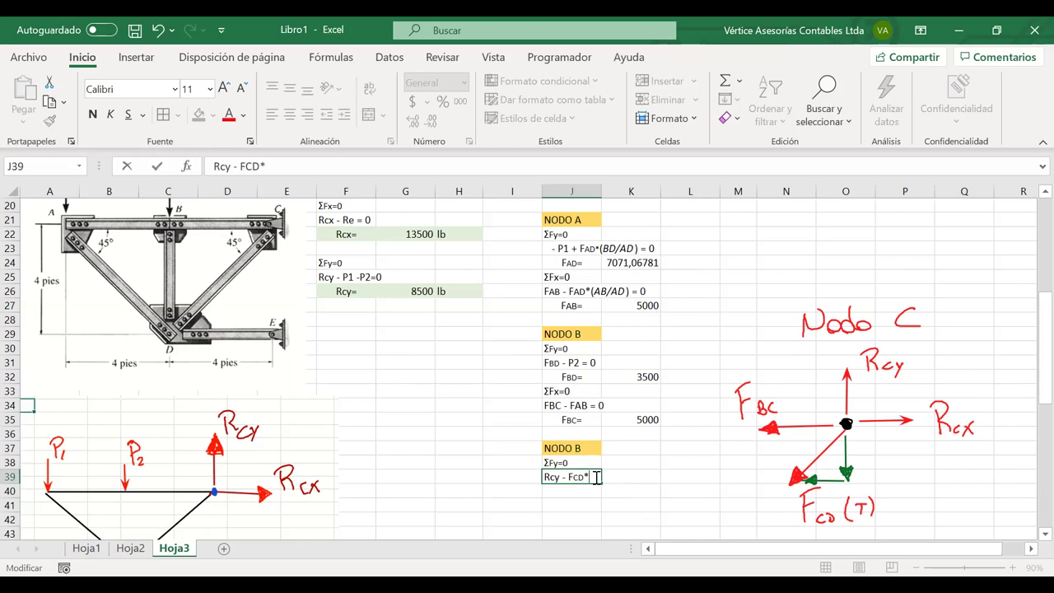
click(825, 464)
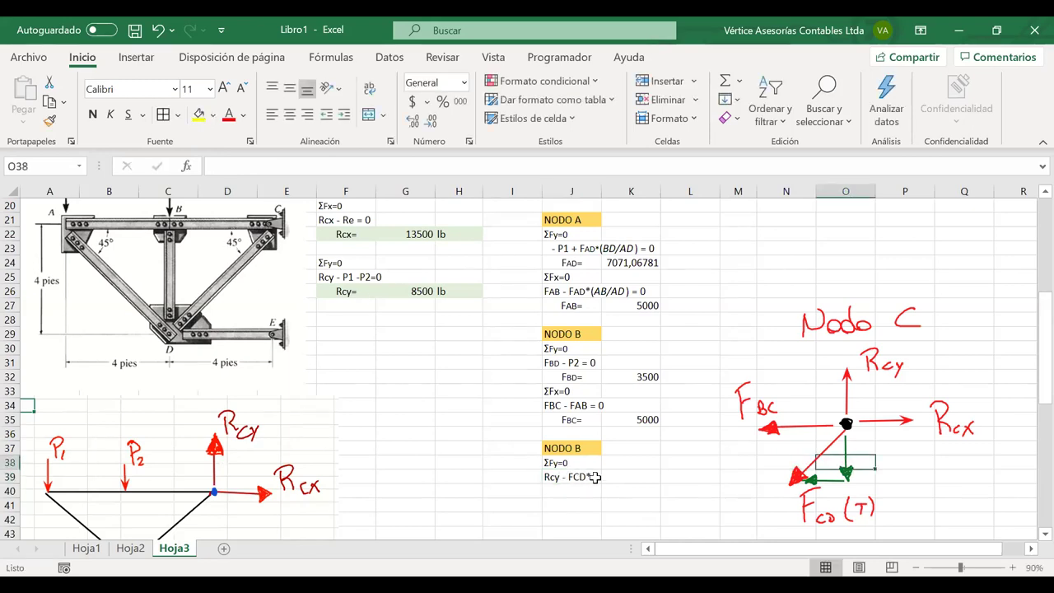
Complete the equation in cell J39 so it reads "Rcy - FCD*(BD/CD)=0".
double_click(595, 477)
text(()
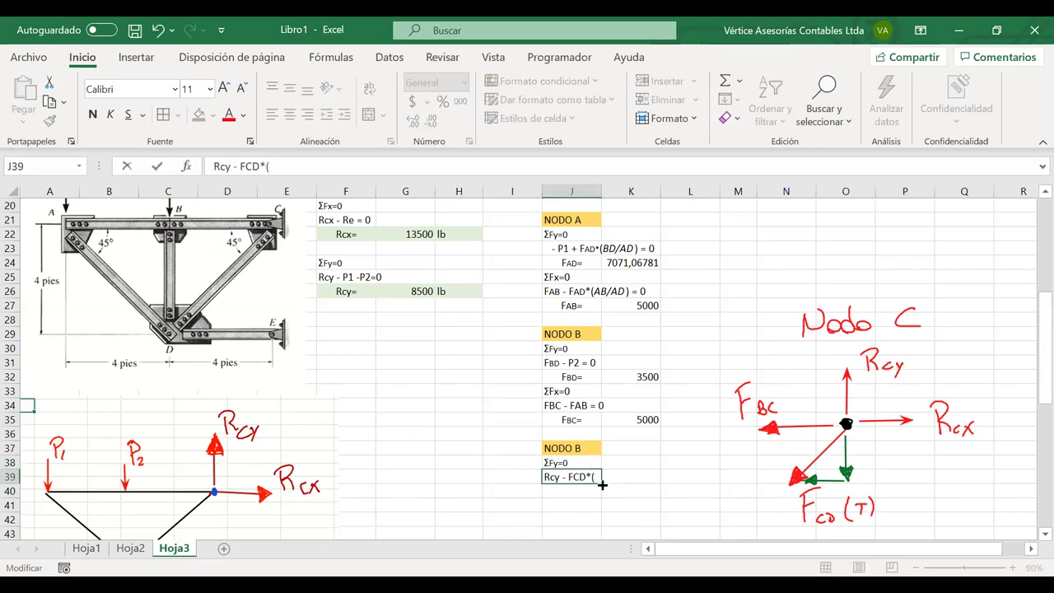
scroll(602, 488, up, 1)
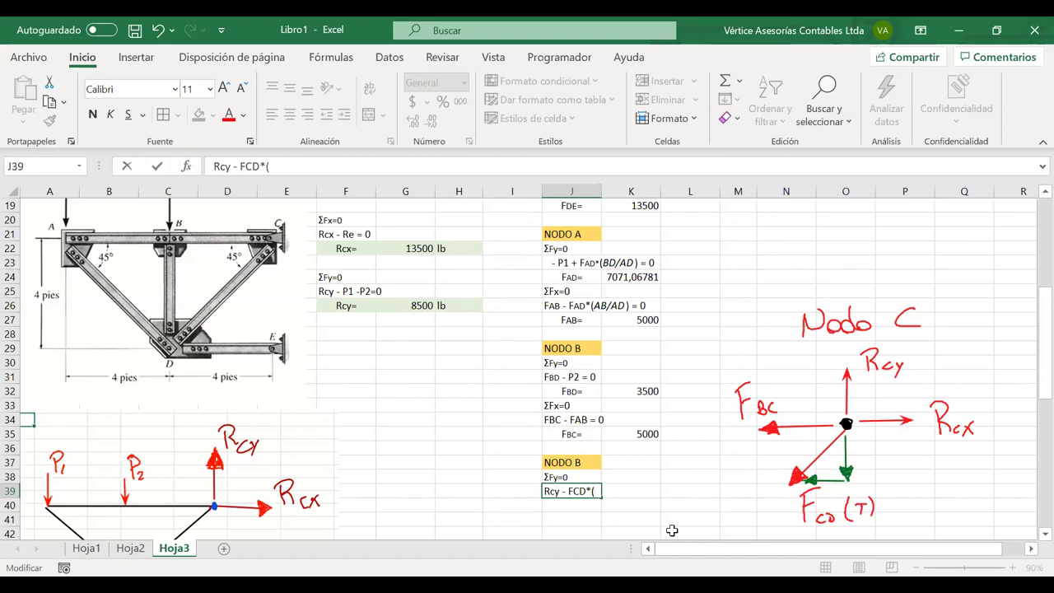
text(BD/CD)
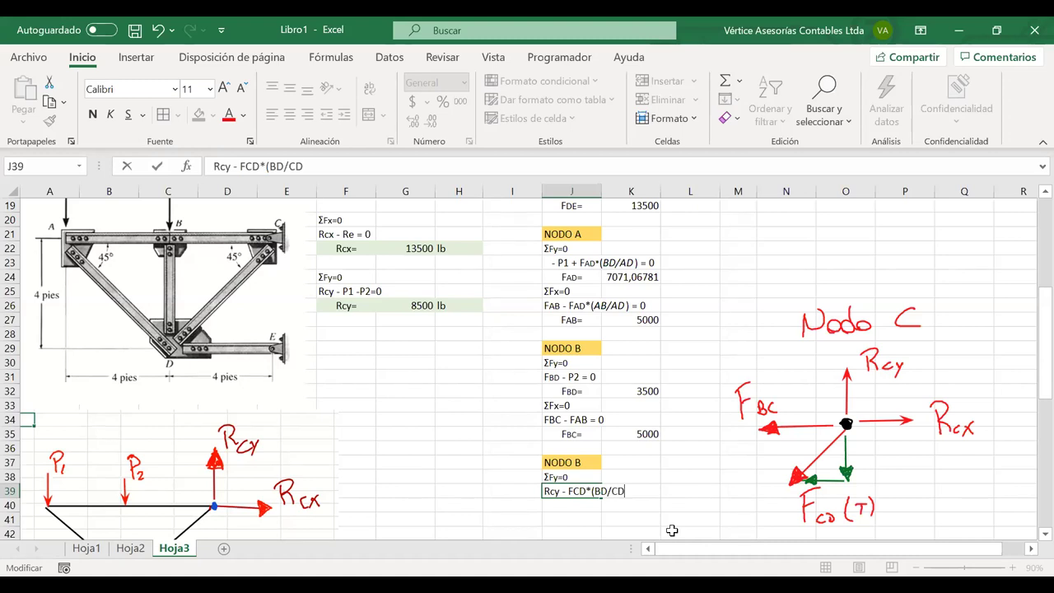
text()=0)
key(Return)
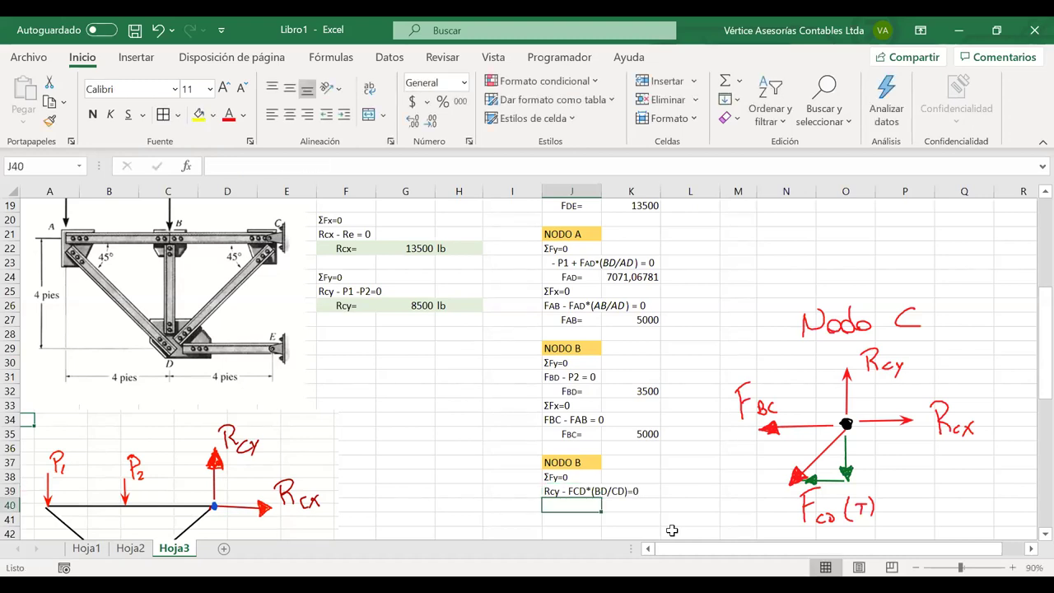
Reduce the font size of the letters CD in FCD within the J39 equation so they look like a subscript.
click(584, 492)
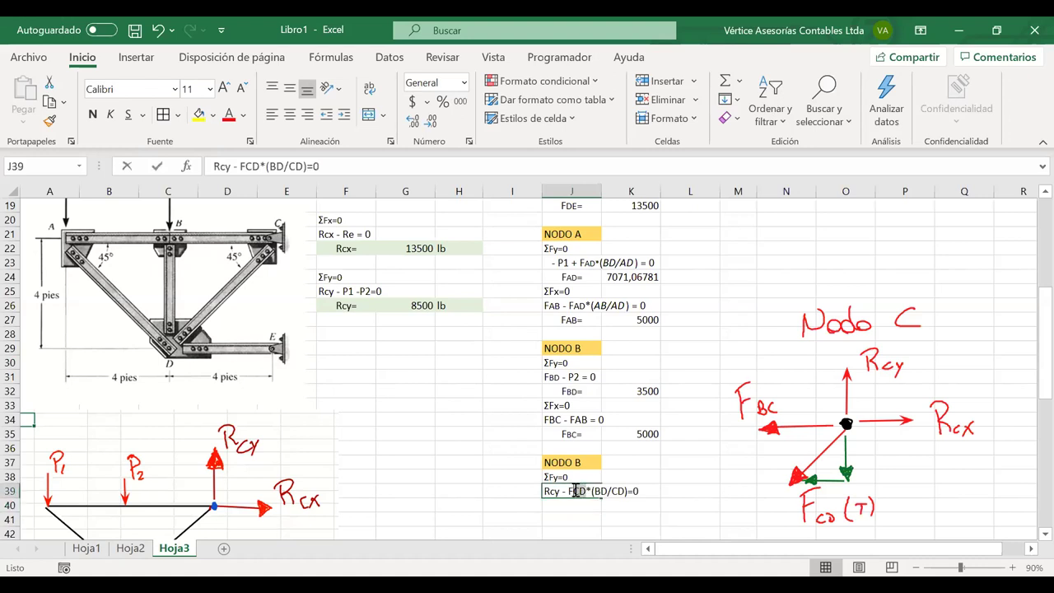
double_click(576, 492)
drag(576, 492, 586, 491)
click(668, 466)
key(Return)
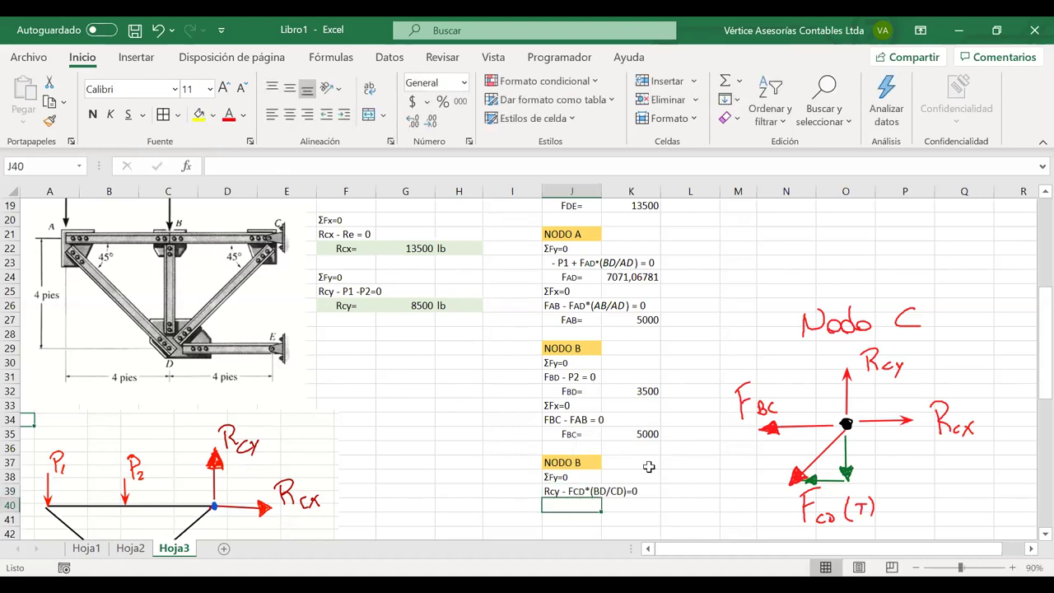
Italicize the BD/CD ratio inside the parentheses of the J39 equation.
click(586, 492)
double_click(585, 492)
drag(593, 491, 624, 491)
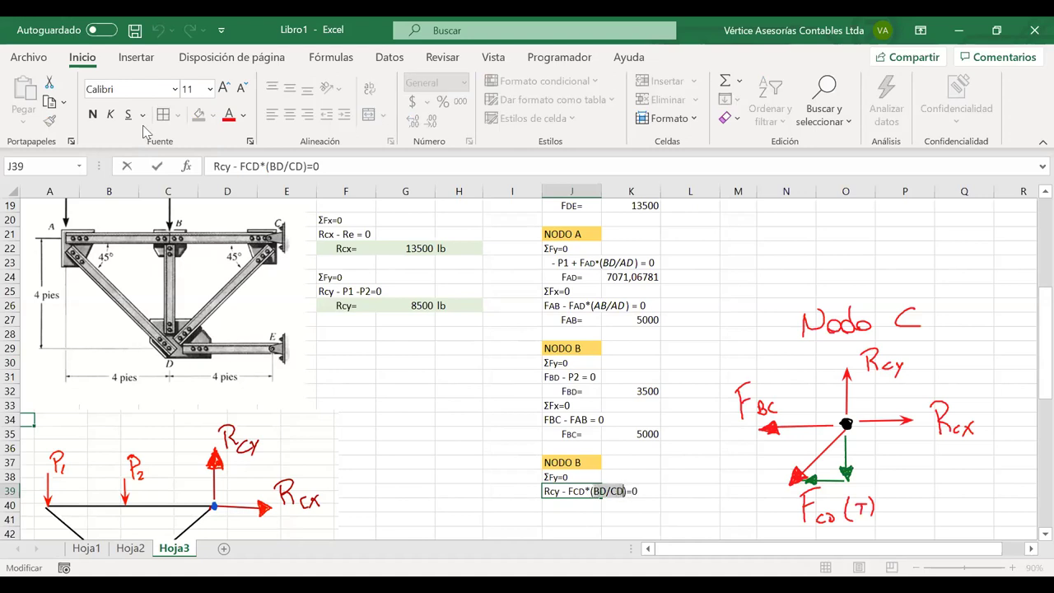
click(110, 114)
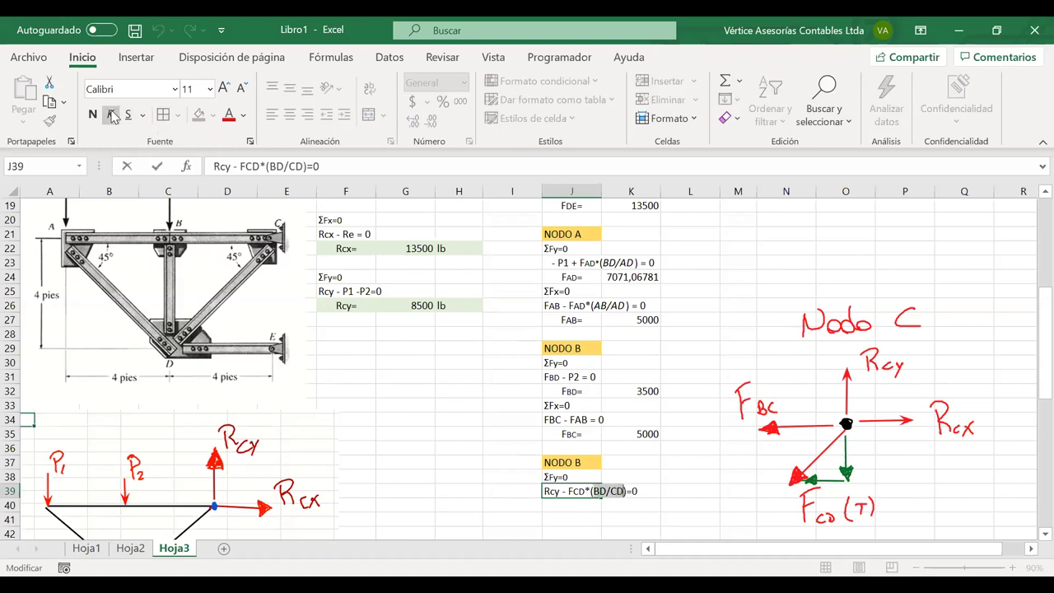
click(572, 506)
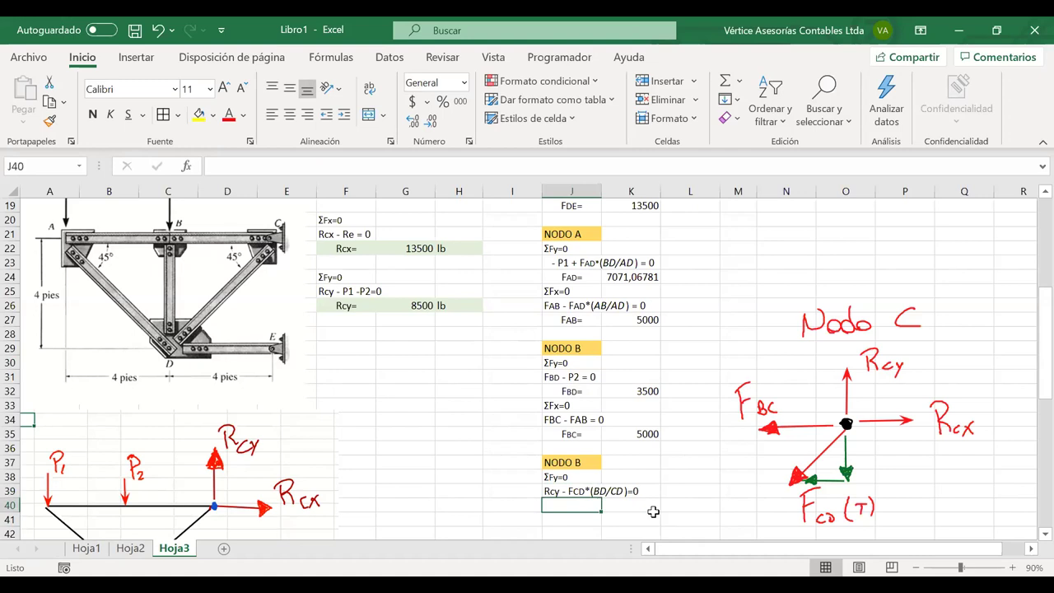
Enter the label "FCD=" in cell J40, center it and shrink the letters CD like a subscript.
text(FCD)
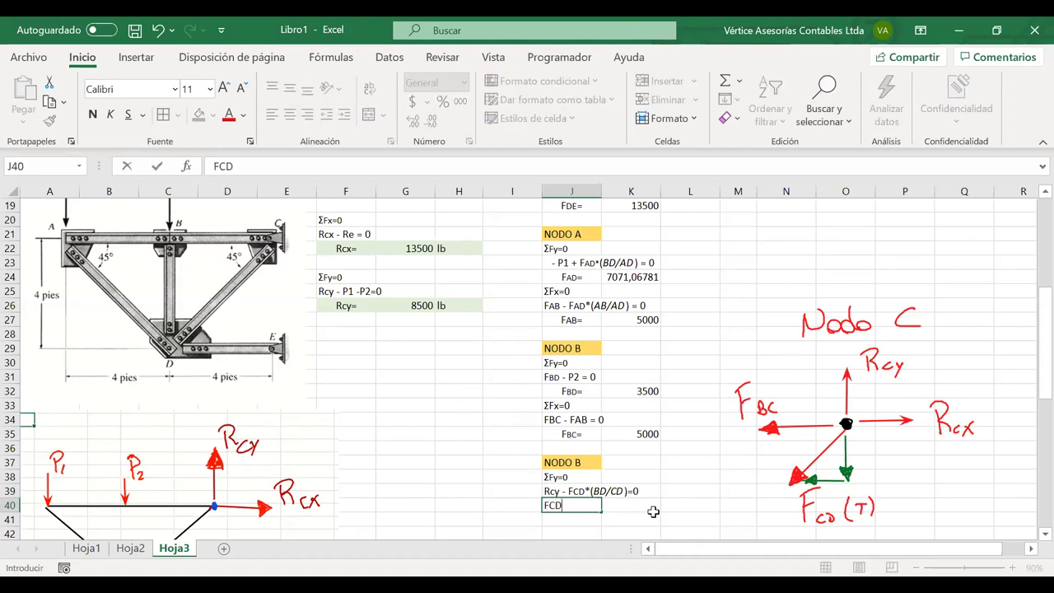
text(=)
click(557, 502)
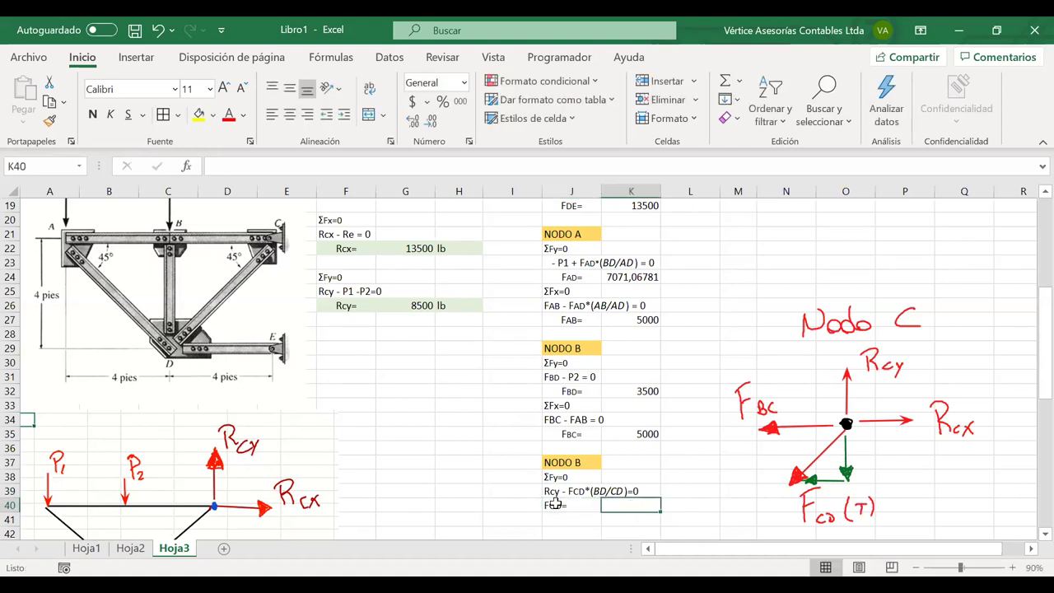
click(290, 116)
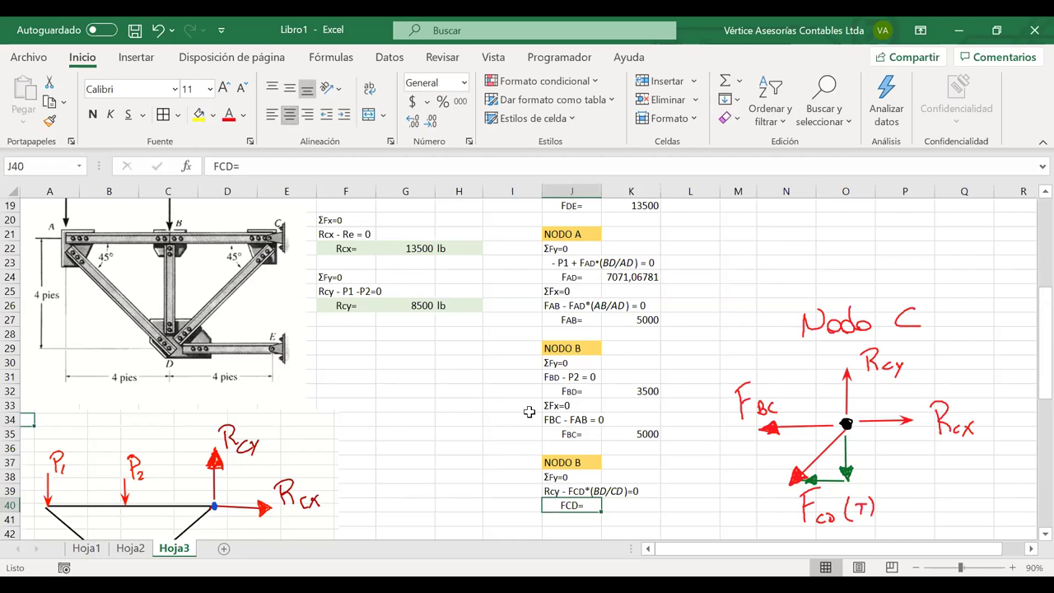
double_click(574, 504)
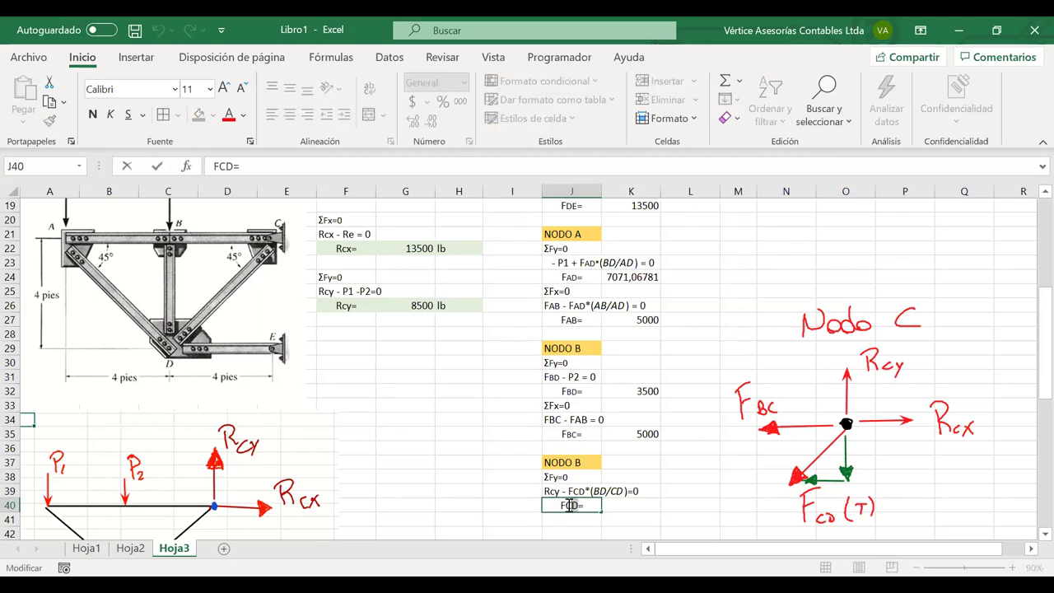
drag(568, 505, 579, 505)
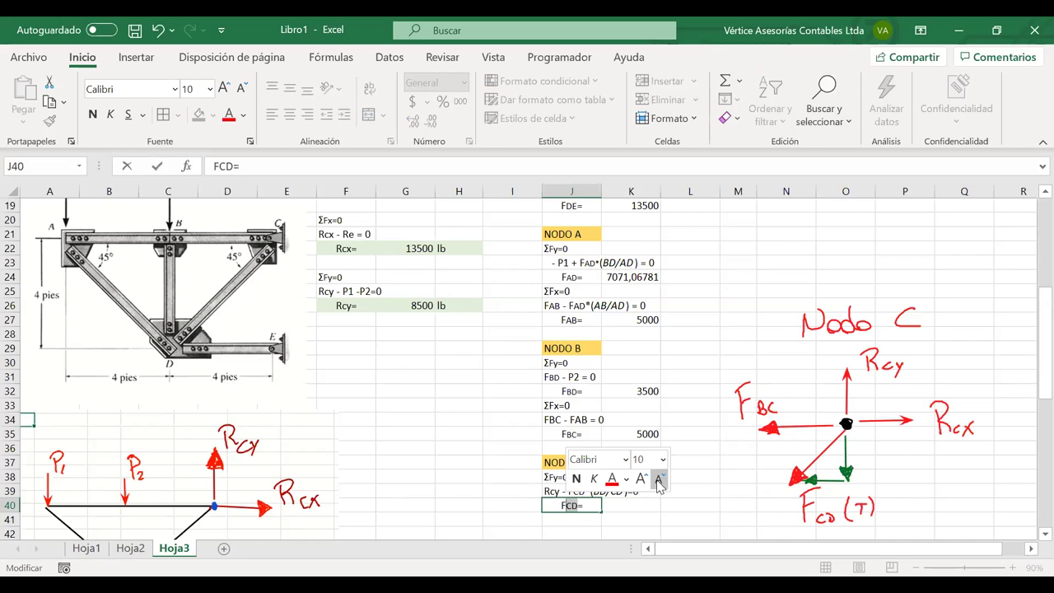
Calculate FCD in cell K40 with the formula =G26*G9/G8, using Rcy and the lengths CD and BD.
click(612, 503)
text(=)
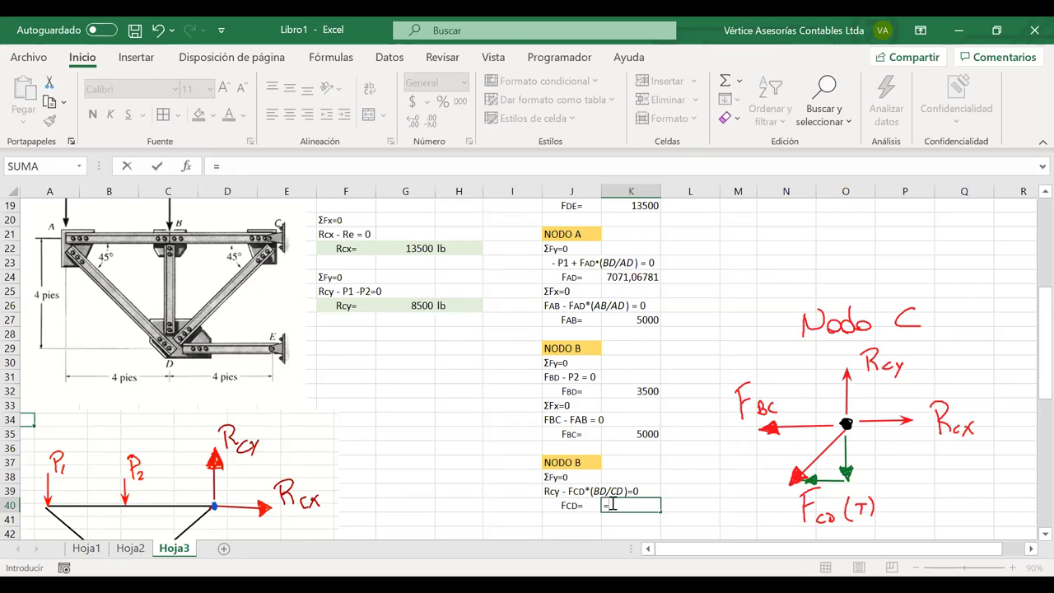
click(410, 308)
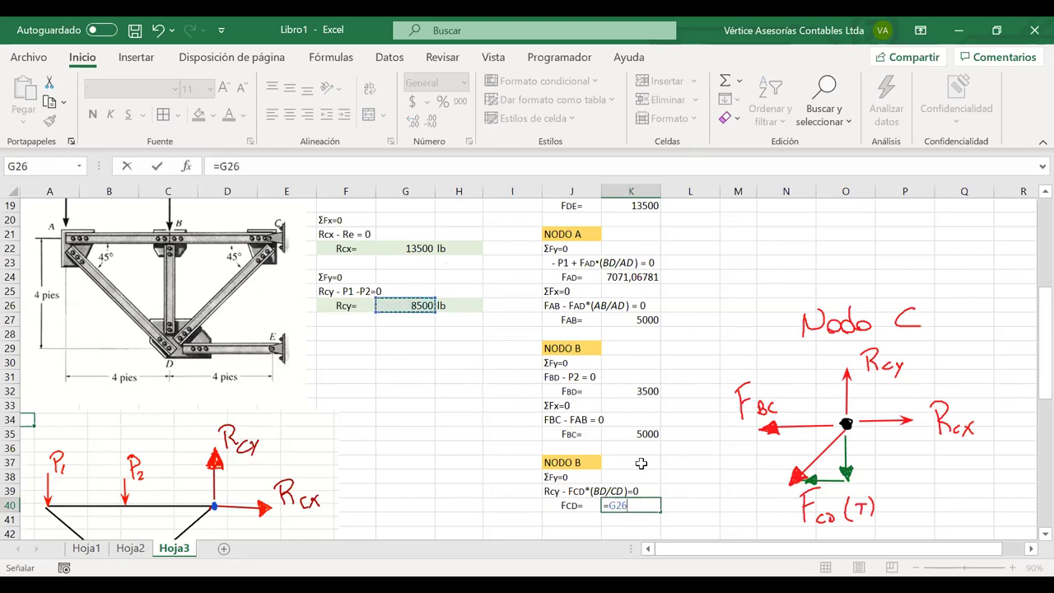
text(*)
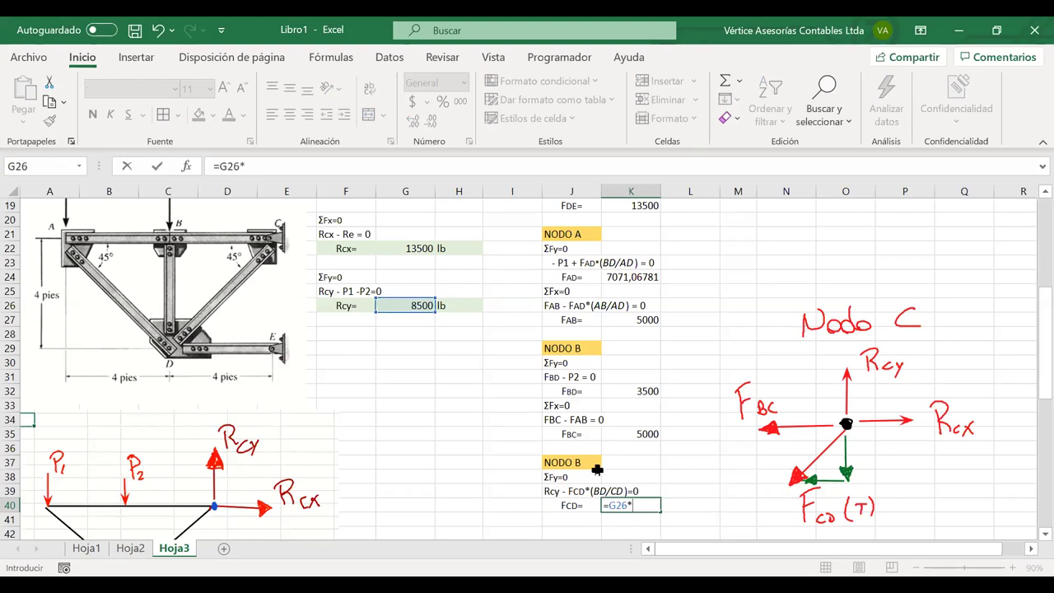
scroll(533, 425, up, 5)
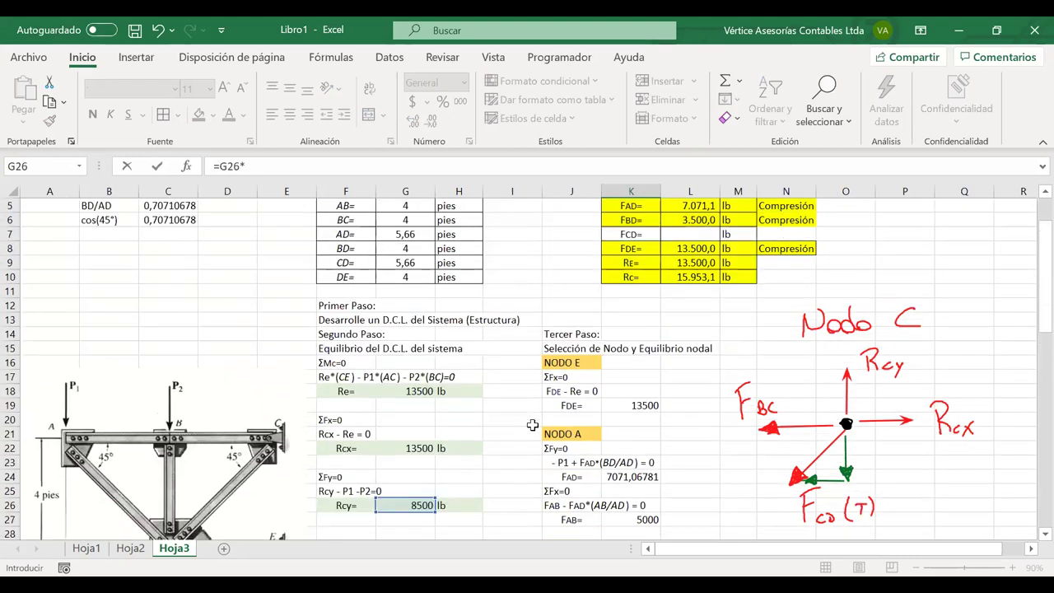
click(412, 262)
text(/)
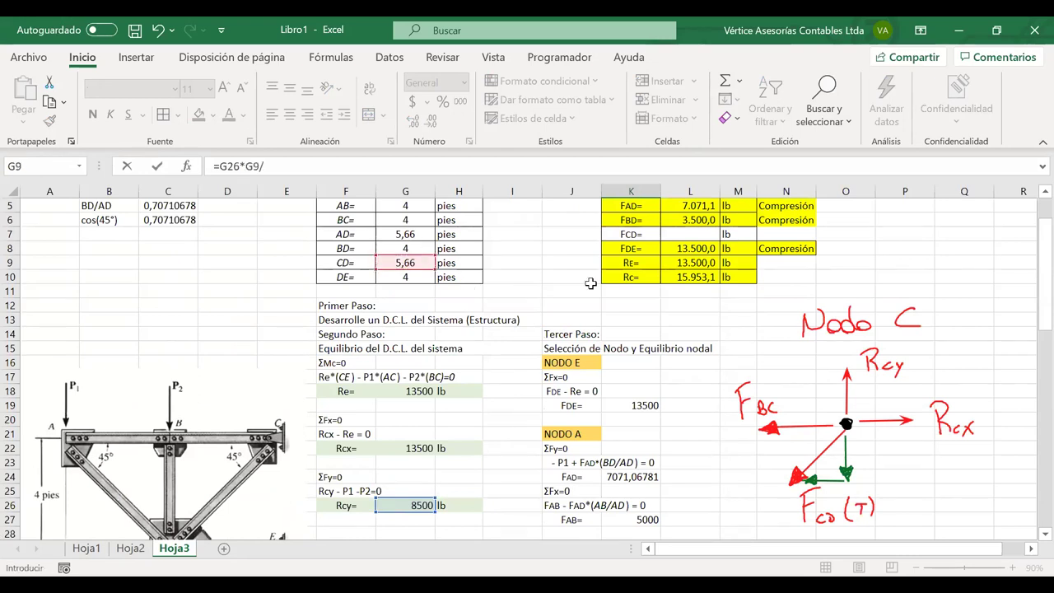
scroll(624, 398, down, 3)
scroll(624, 398, down, 3)
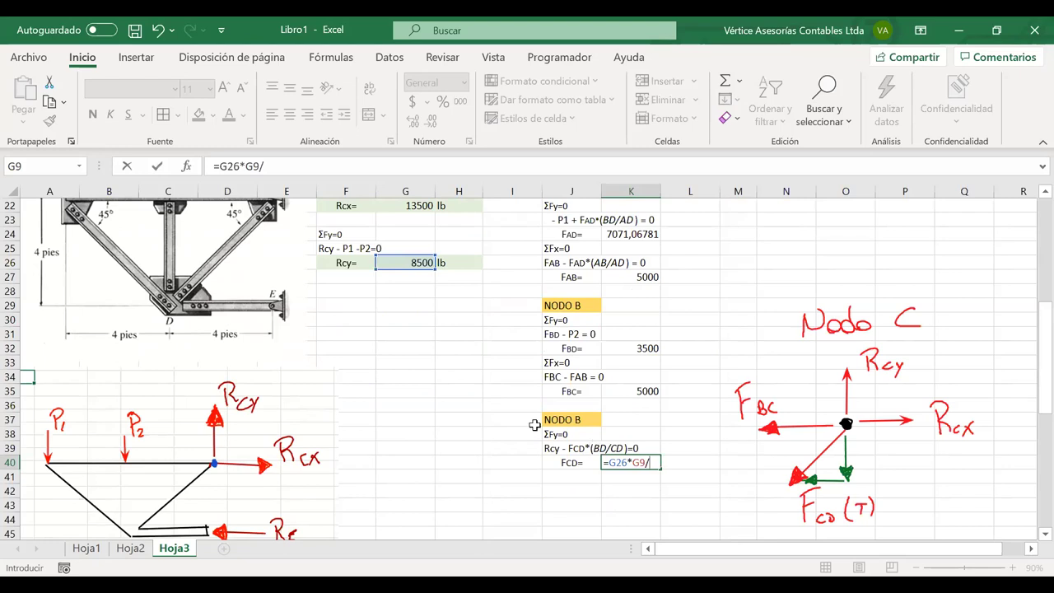
scroll(535, 425, up, 5)
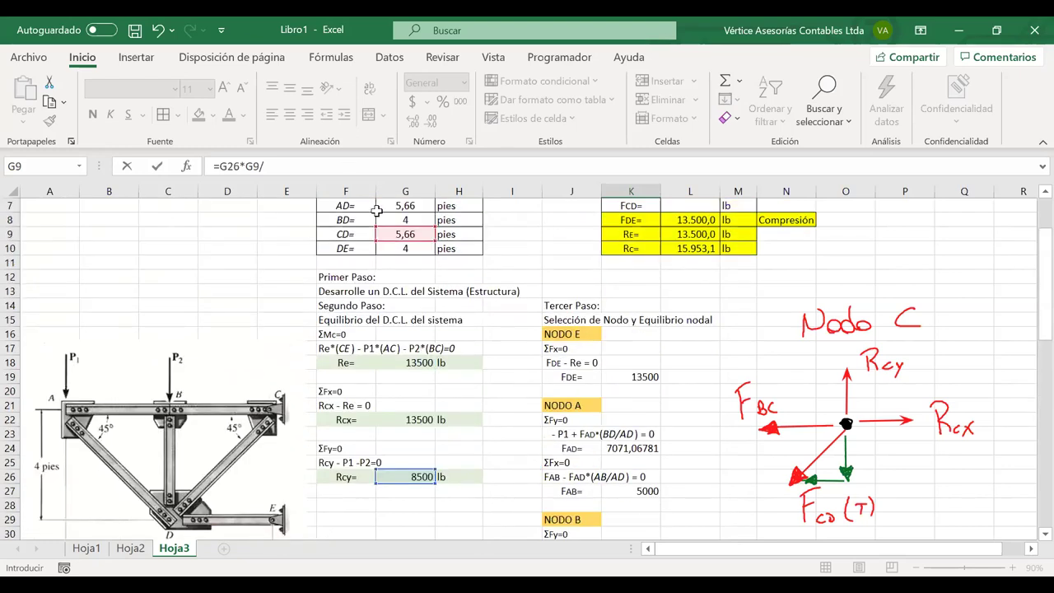
click(407, 221)
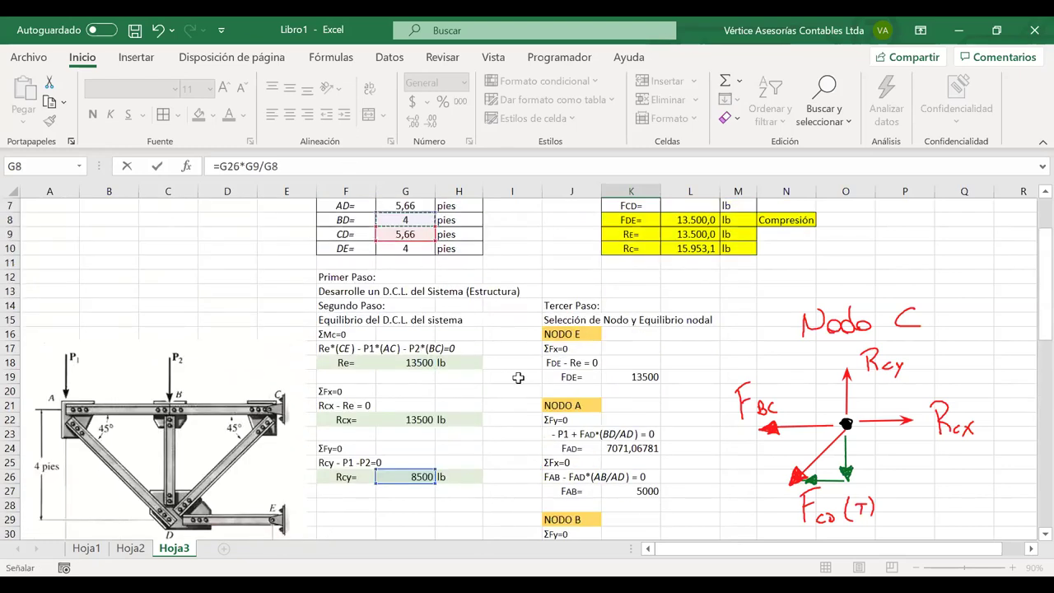
scroll(519, 377, down, 5)
key(Return)
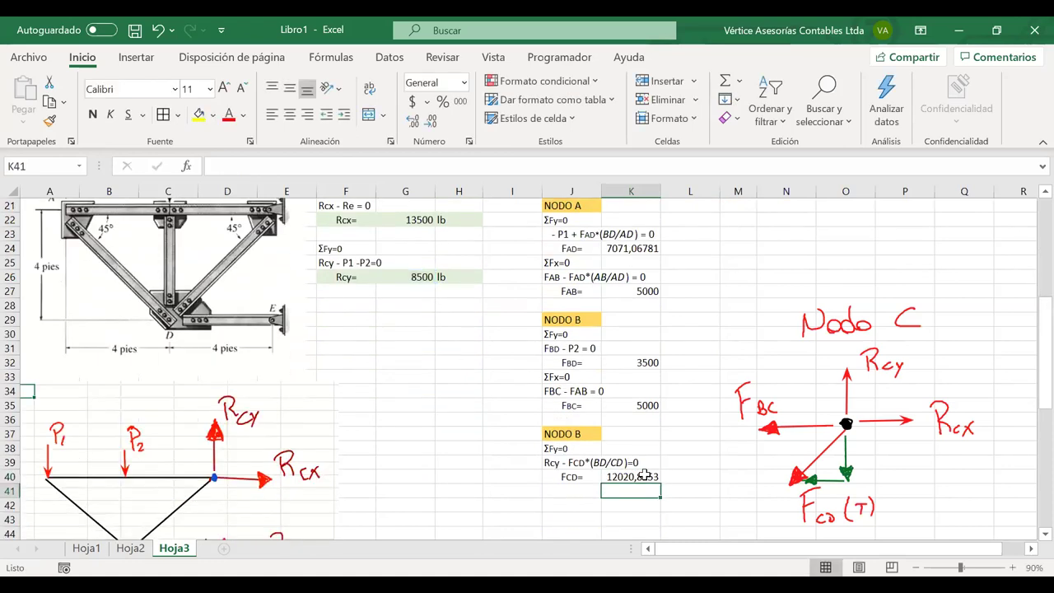
Link the FCD result in cell L7 to the value calculated in K40.
scroll(641, 398, up, 7)
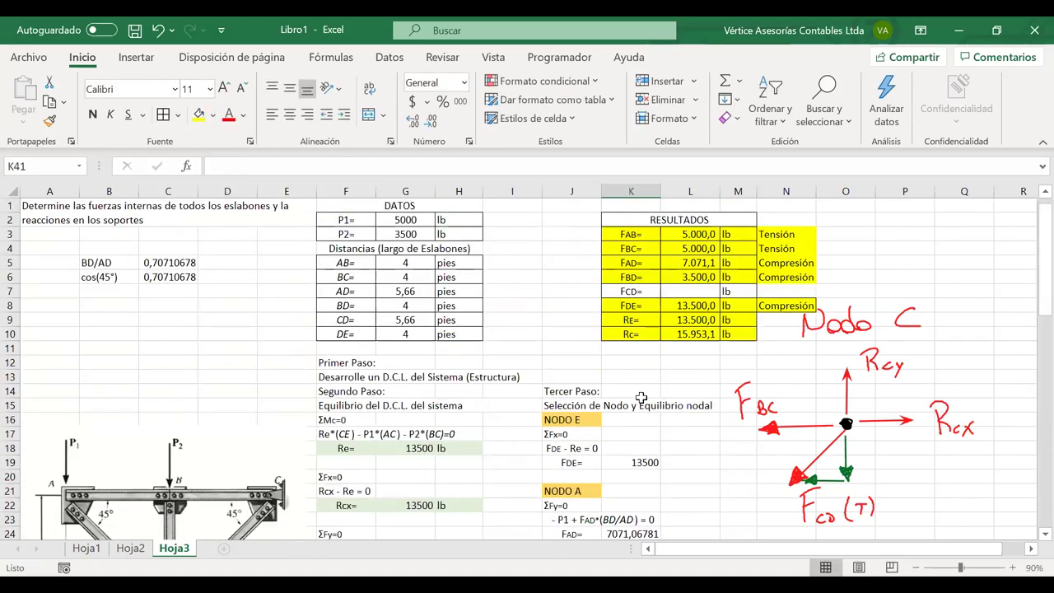
click(705, 291)
text(=)
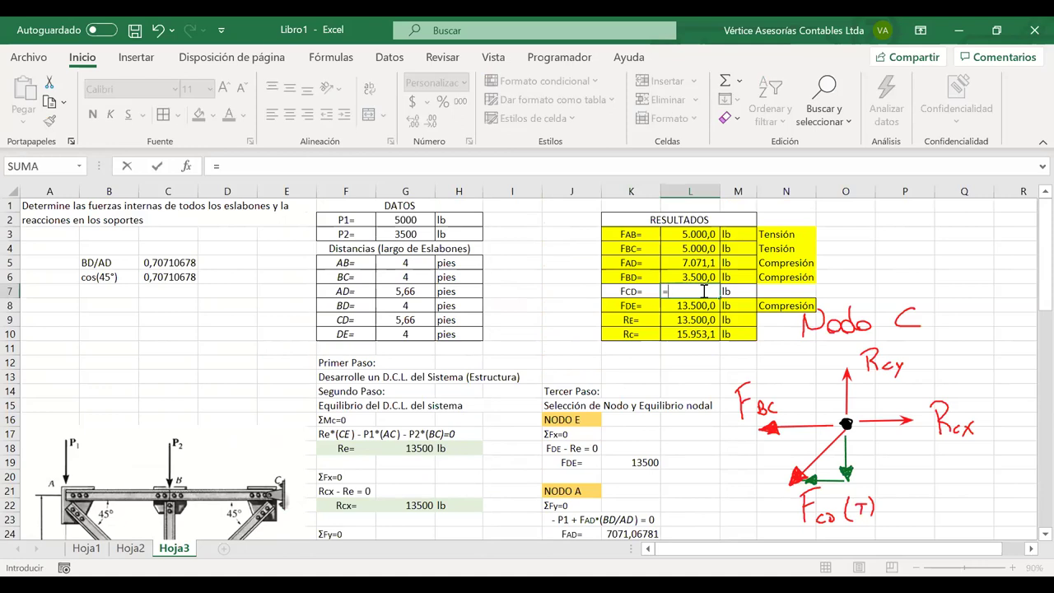
scroll(502, 425, down, 5)
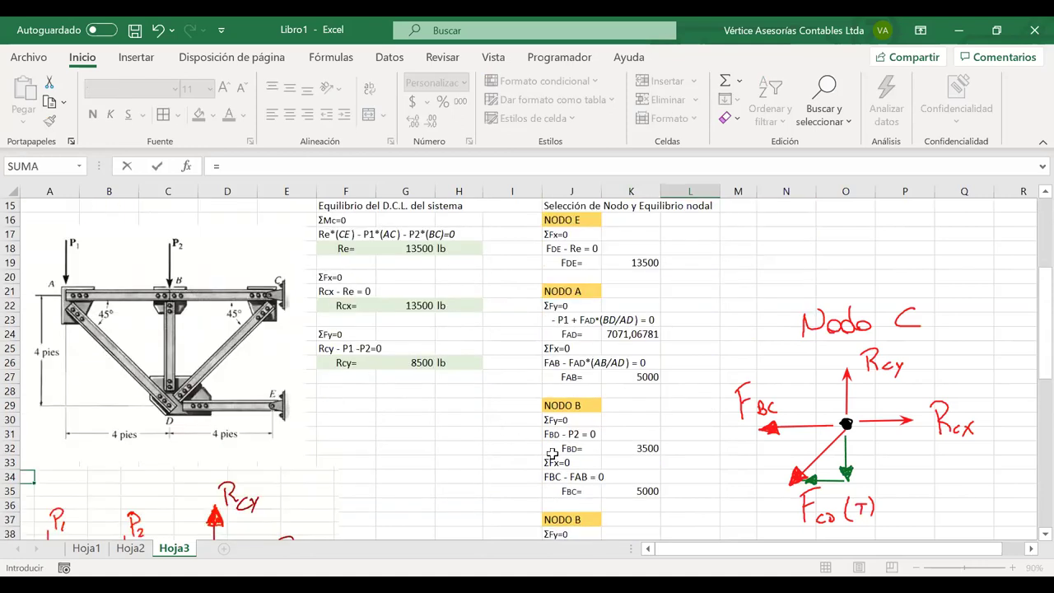
scroll(544, 453, down, 1)
click(625, 505)
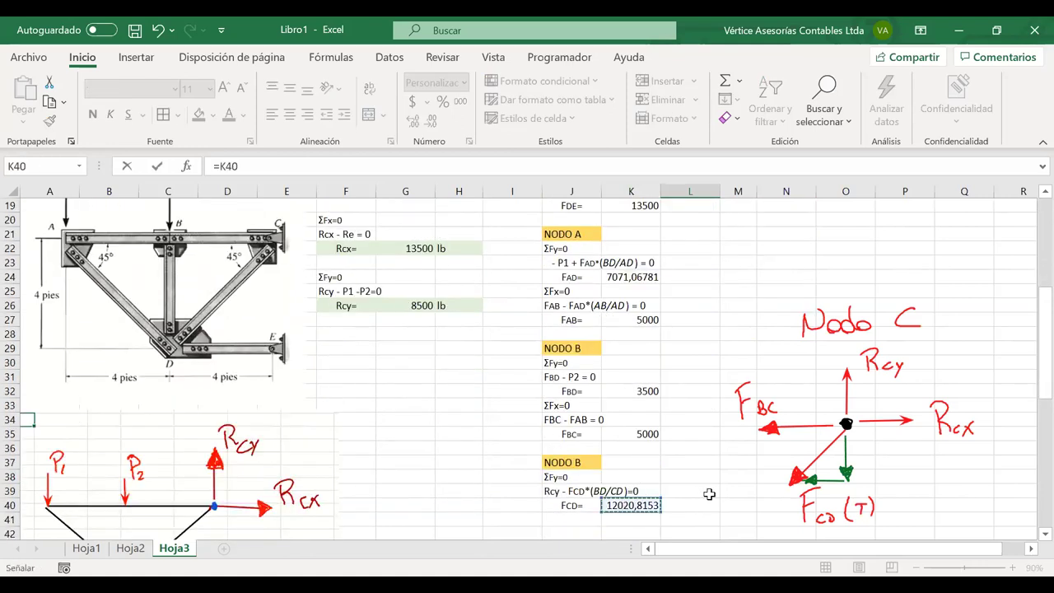
key(Return)
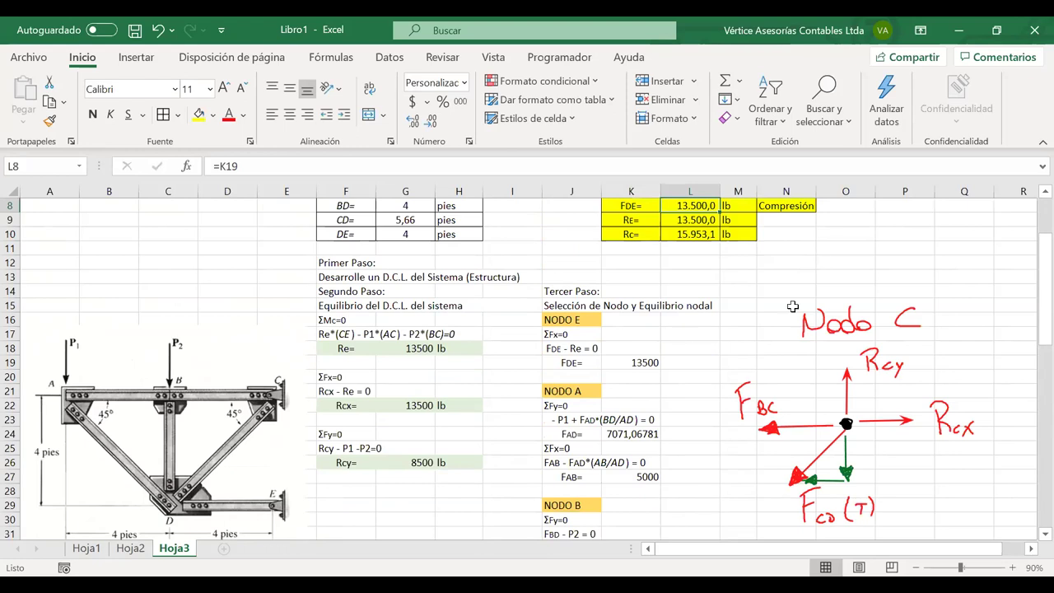
Enter "Tensión" in N7 as the force type for FCD in the results table.
key(Up)
key(Up)
key(Up)
key(Up)
key(Up)
key(Up)
key(Up)
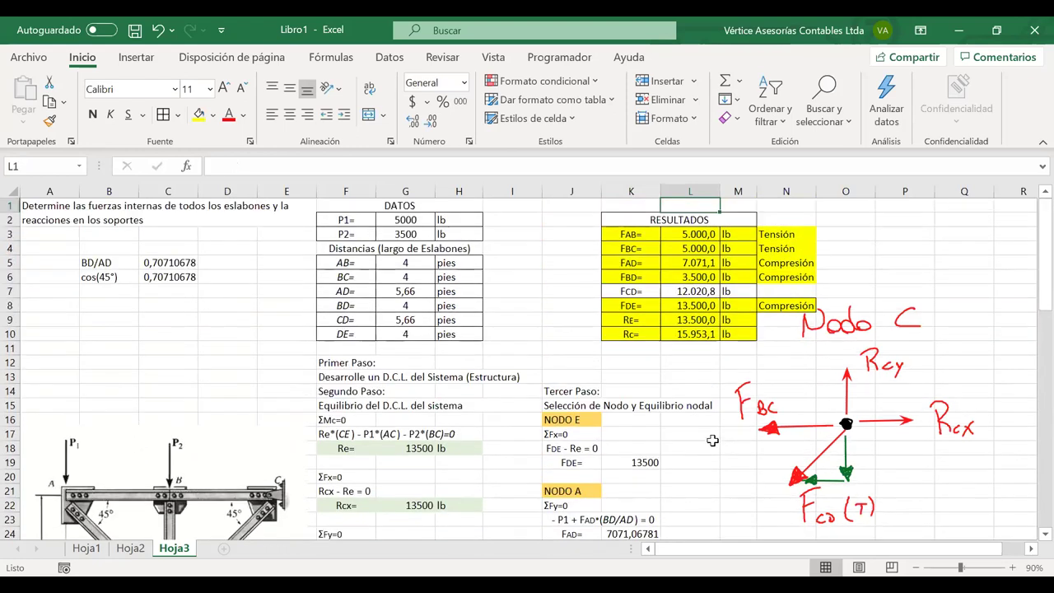
scroll(712, 440, down, 9)
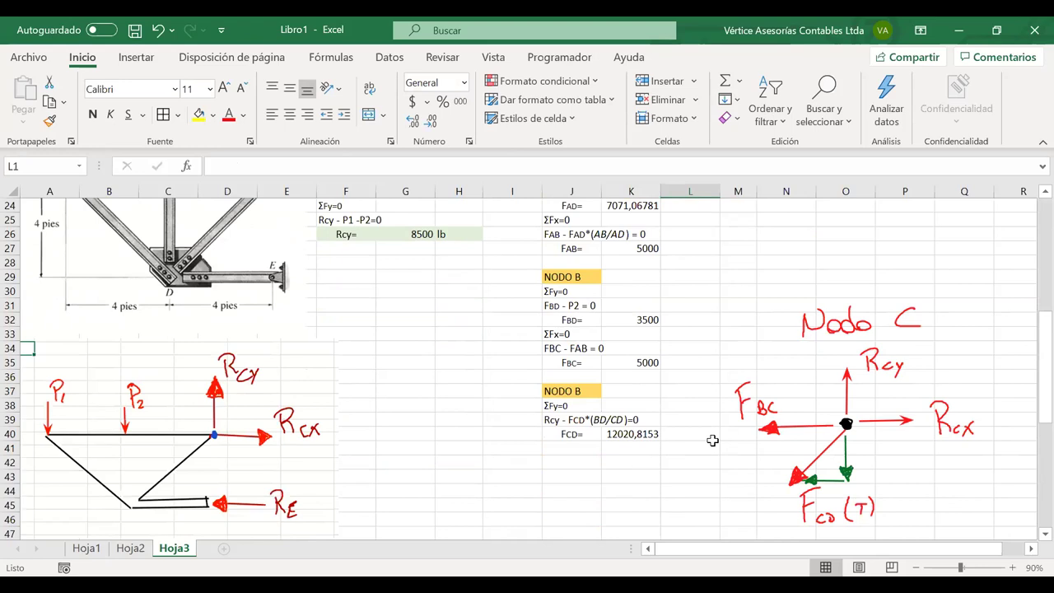
scroll(787, 304, up, 10)
click(781, 292)
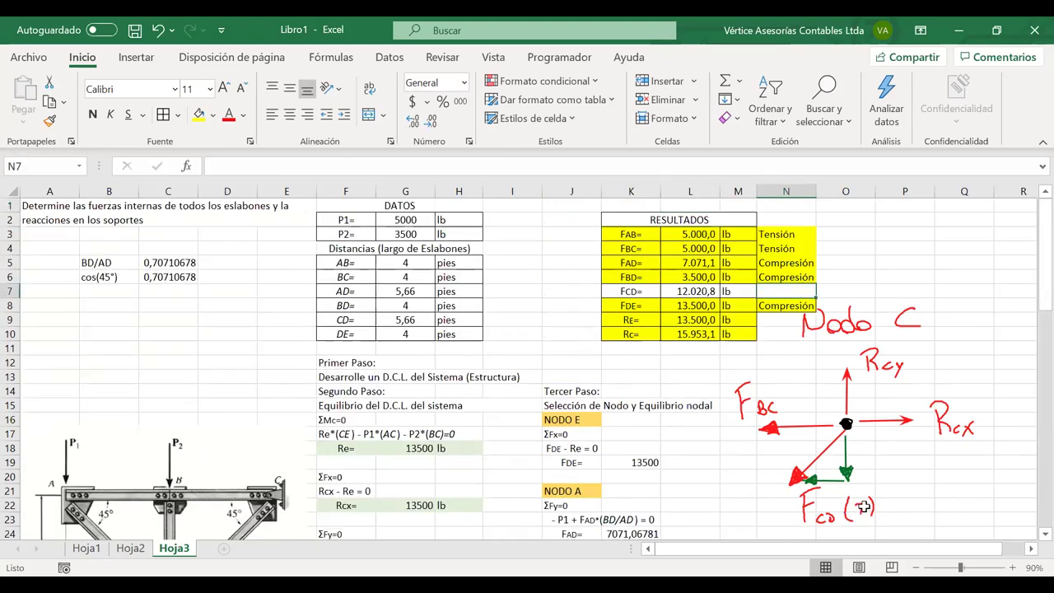
text(t)
key(BackSpace)
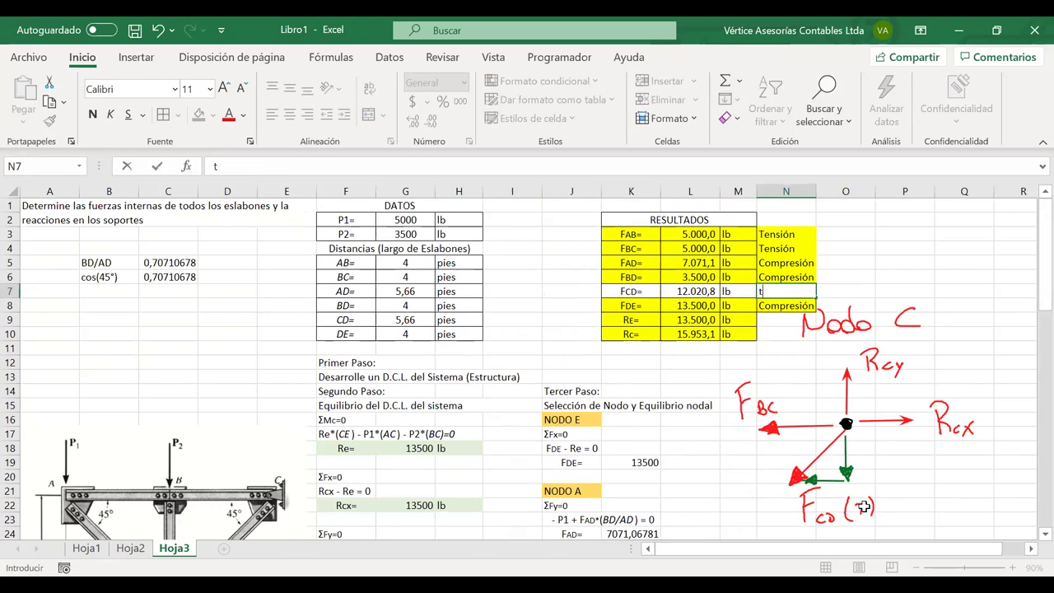
text(e)
key(Return)
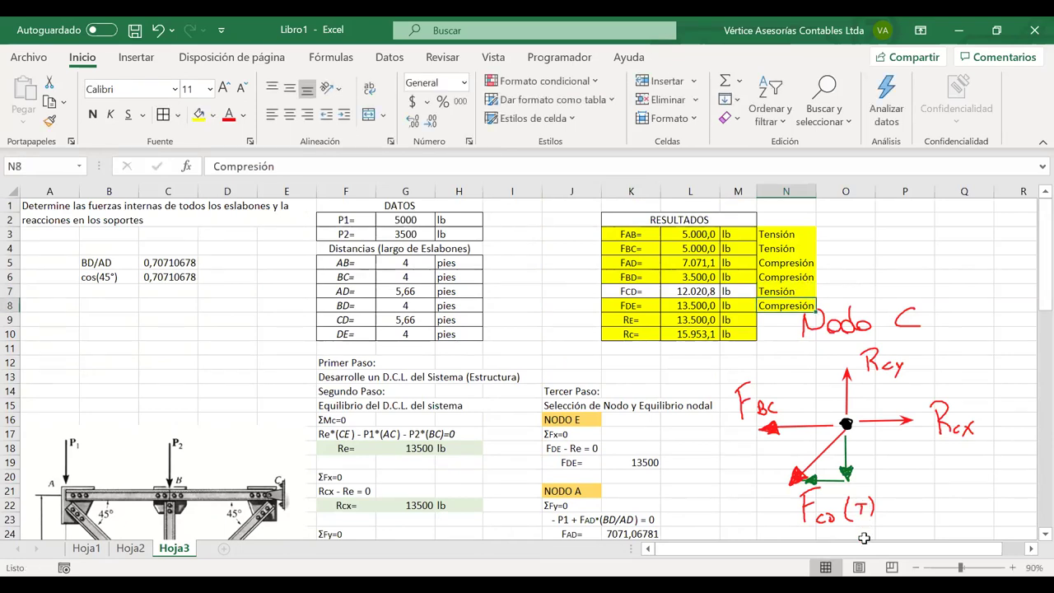
Fill the FCD result cells K7:M7 with yellow.
click(748, 290)
drag(748, 291, 632, 291)
key(ctrl+v)
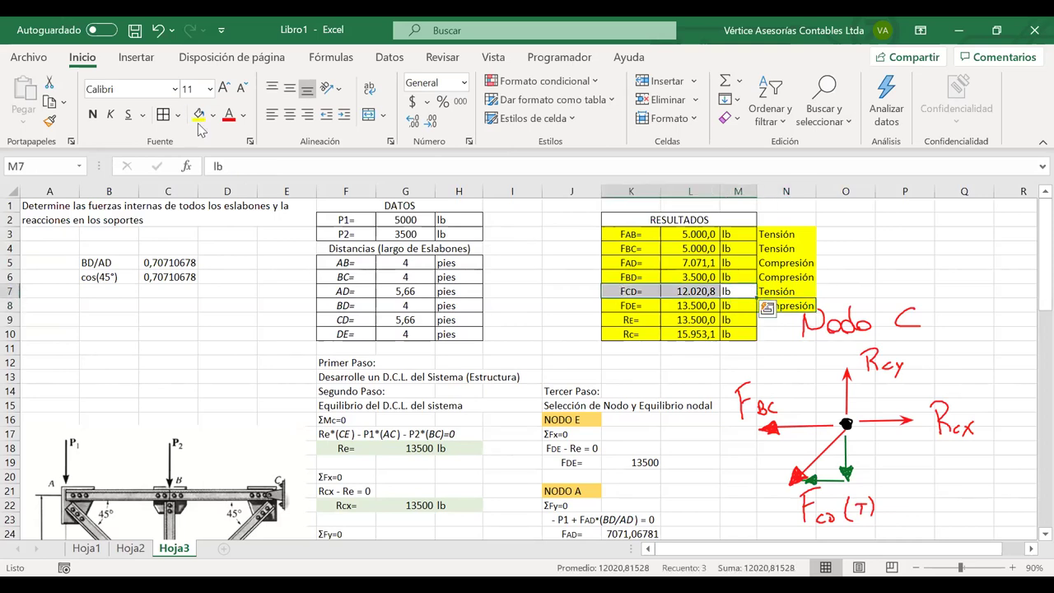
Paste the Nodo C free-body diagram below the Nodo E diagram and clear the ink drawing floating over the sheet.
scroll(896, 359, down, 2)
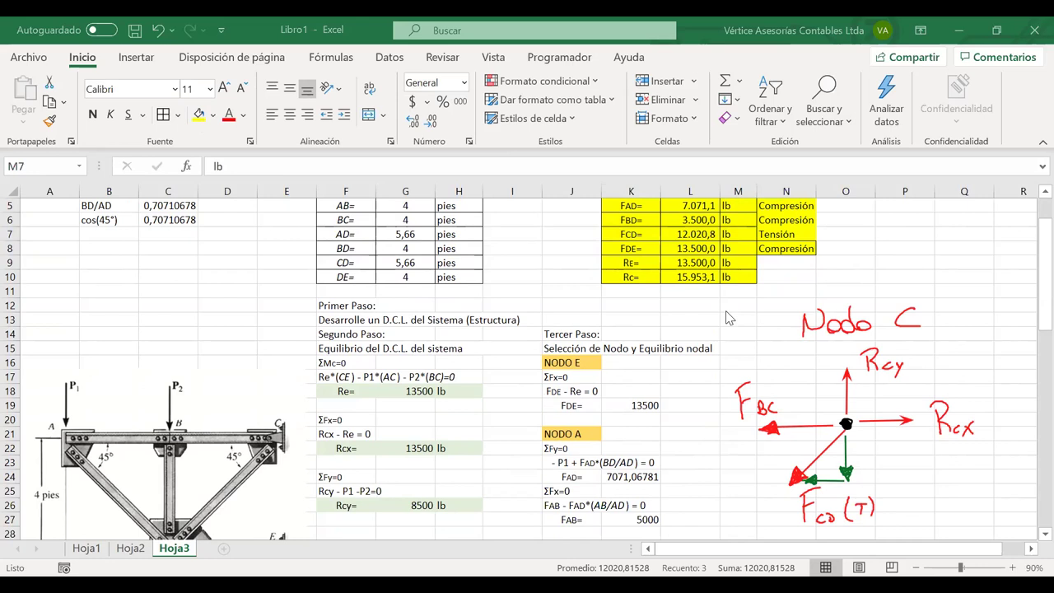
click(669, 463)
scroll(669, 462, down, 4)
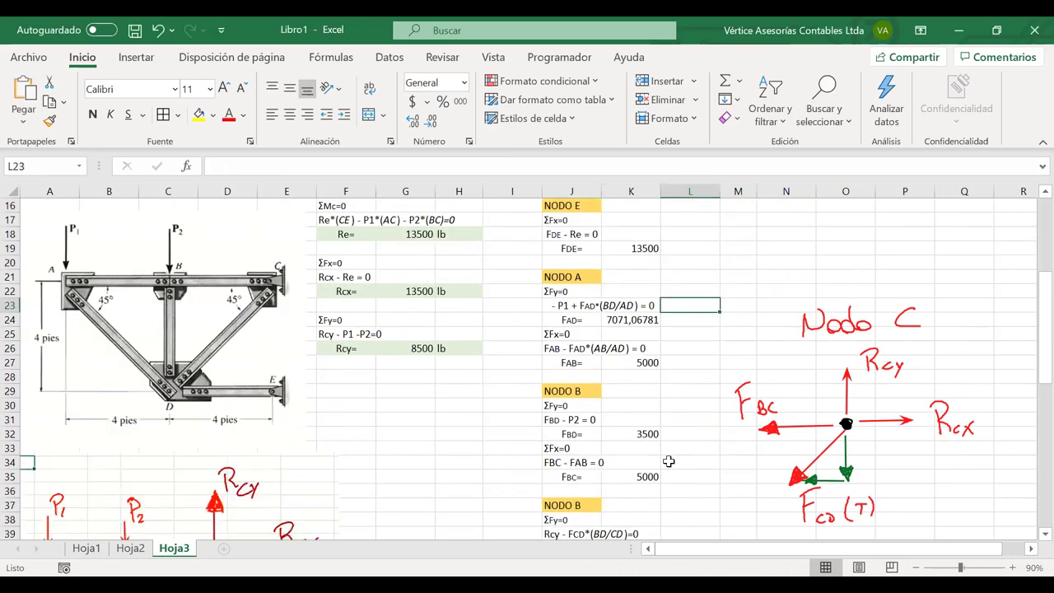
scroll(187, 445, down, 11)
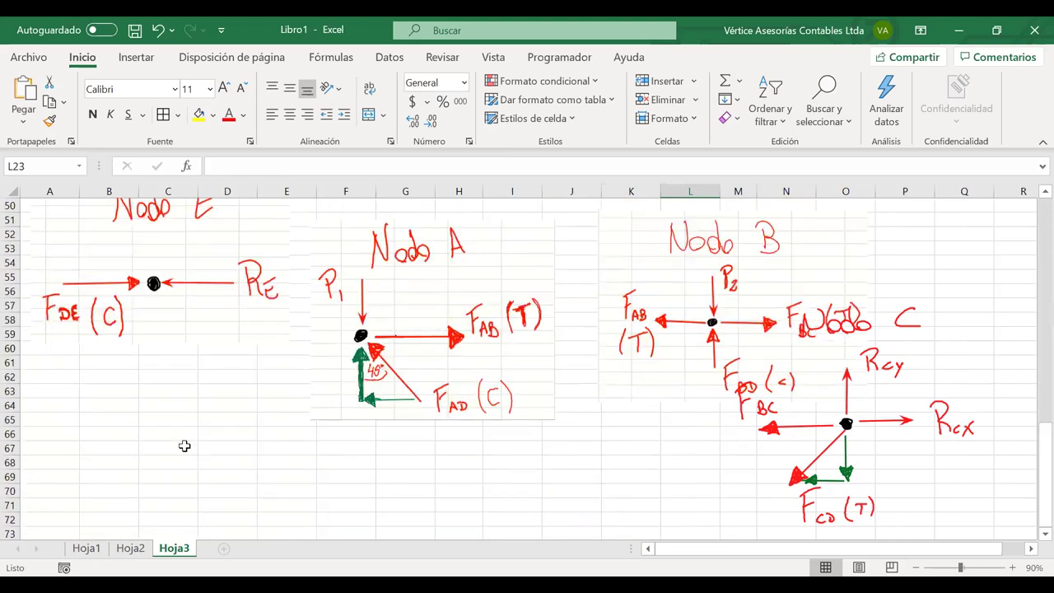
click(187, 449)
key(ctrl+v)
drag(186, 448, 104, 370)
click(686, 480)
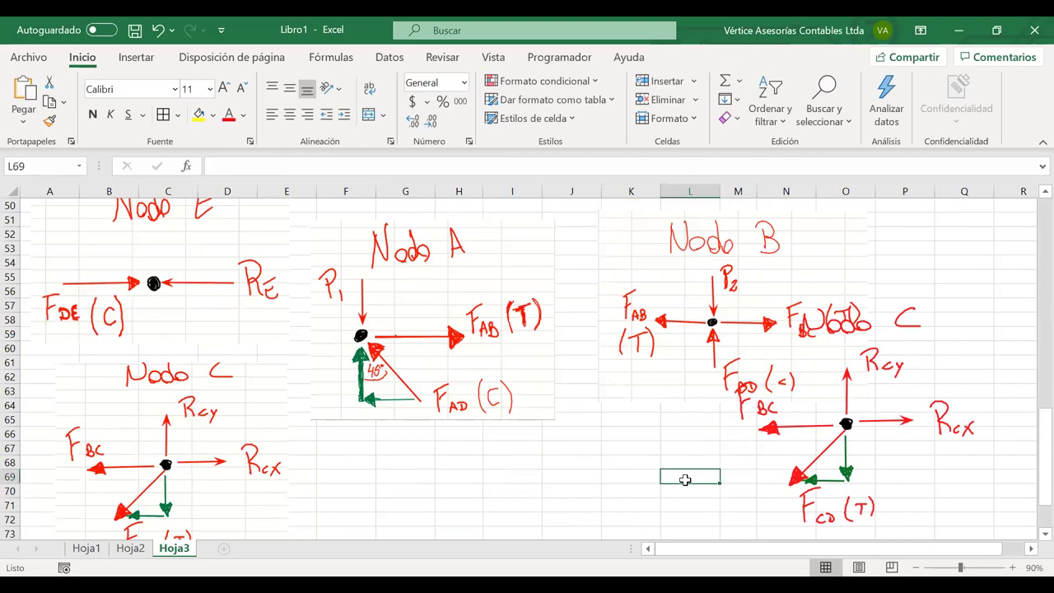
key(ctrl+z)
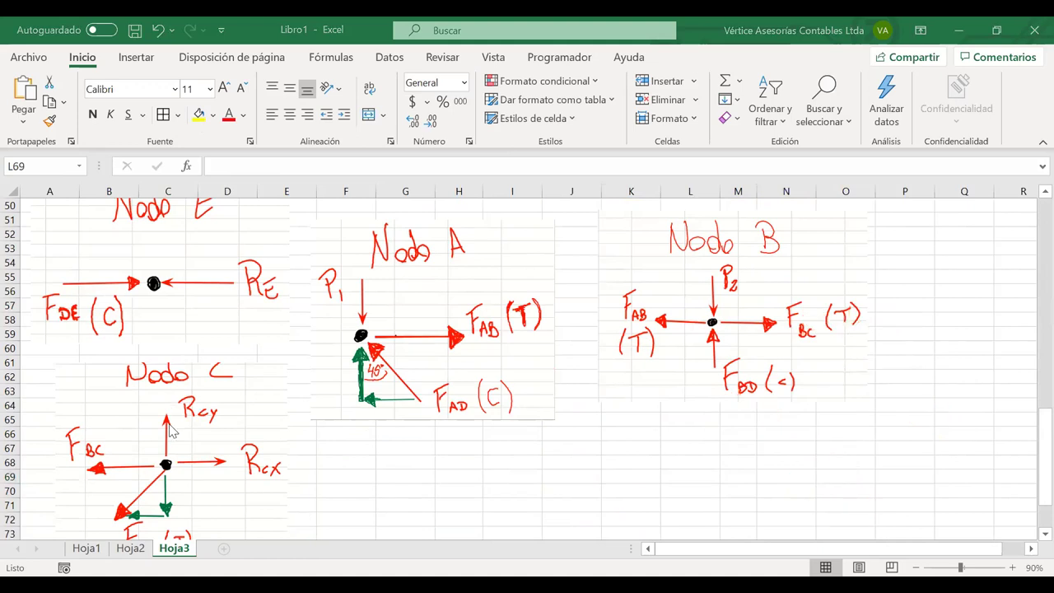
Arrange the Nodo A, Nodo B and Nodo C diagrams side by side in one row with Nodo E, starting around row 48.
drag(192, 428, 998, 305)
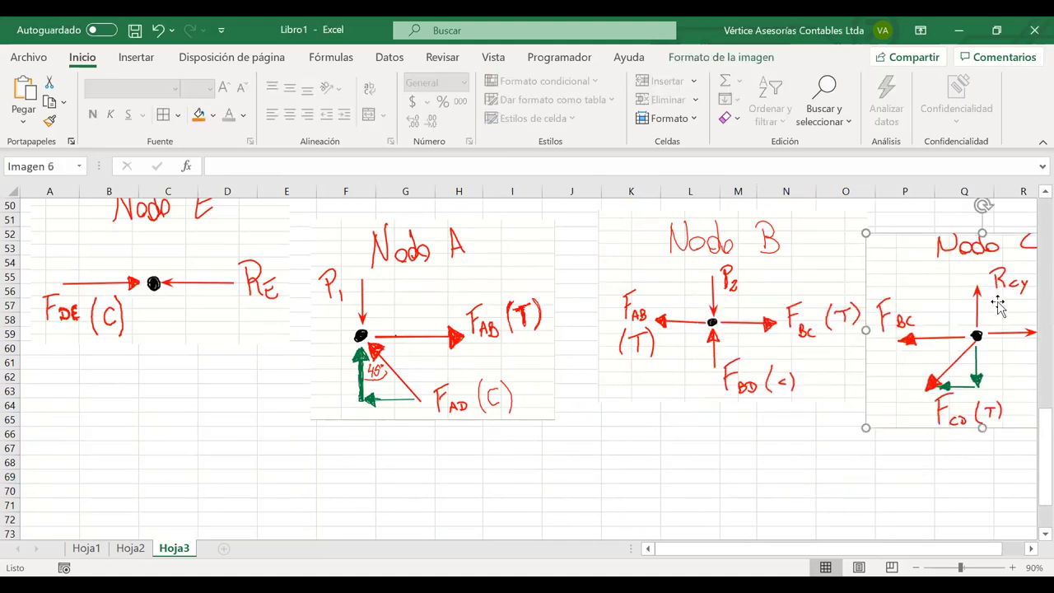
scroll(824, 329, up, 2)
drag(502, 388, 475, 341)
drag(671, 362, 619, 332)
drag(844, 350, 826, 347)
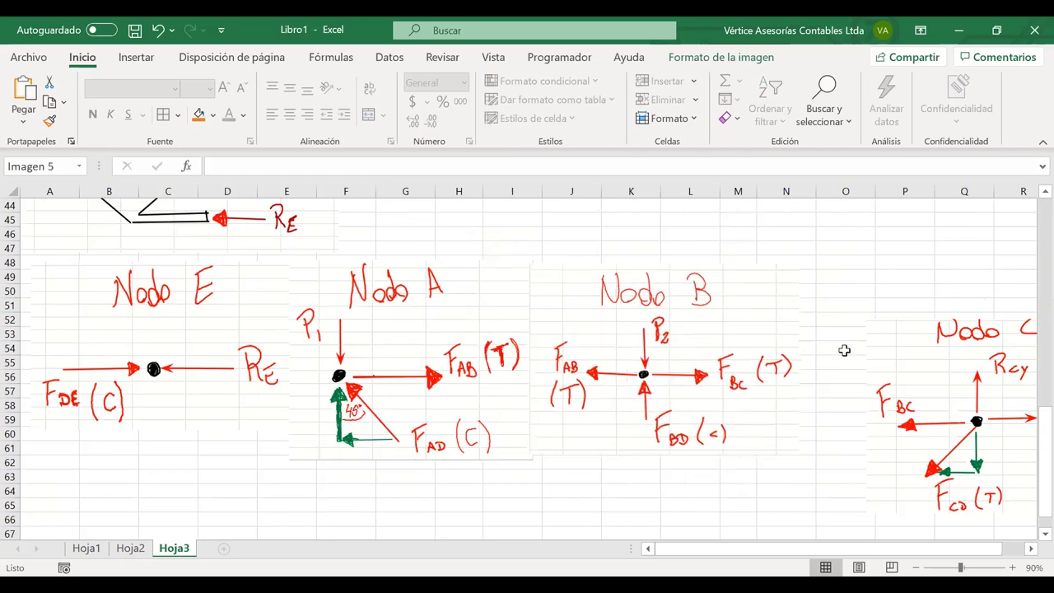
drag(923, 357, 845, 295)
click(488, 238)
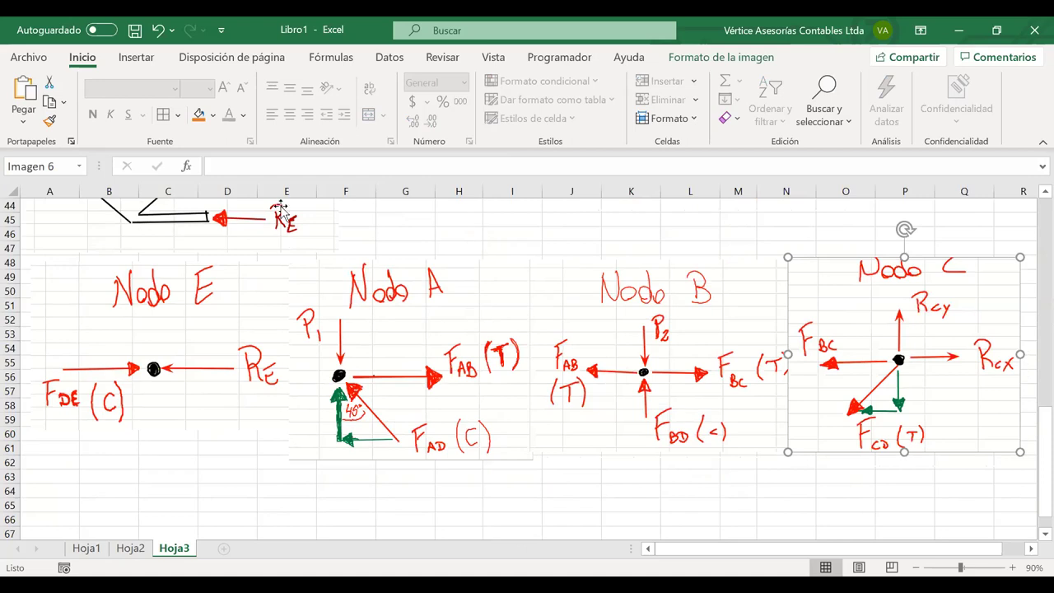
Move the truss picture up directly below the problem statement, over the BD/AD and cos(45°) check cells.
scroll(282, 211, up, 3)
scroll(611, 273, up, 1)
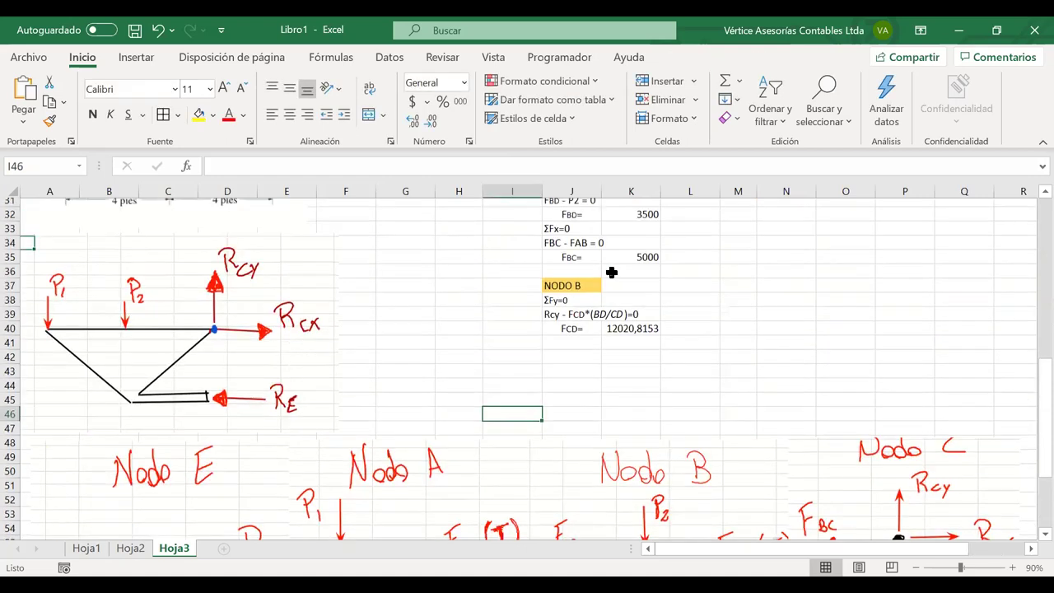
scroll(611, 273, up, 10)
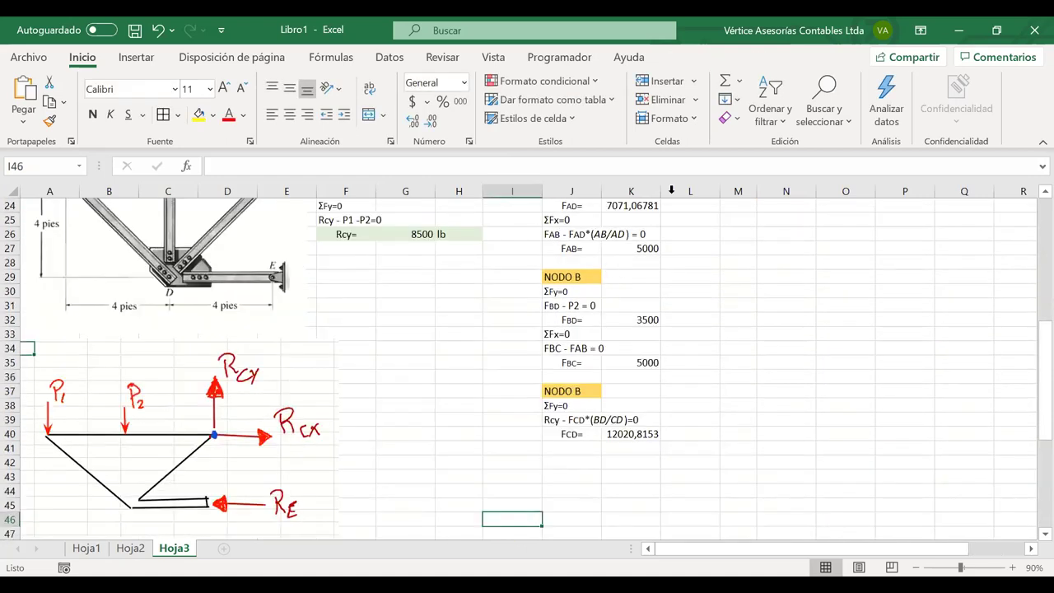
drag(139, 476, 119, 243)
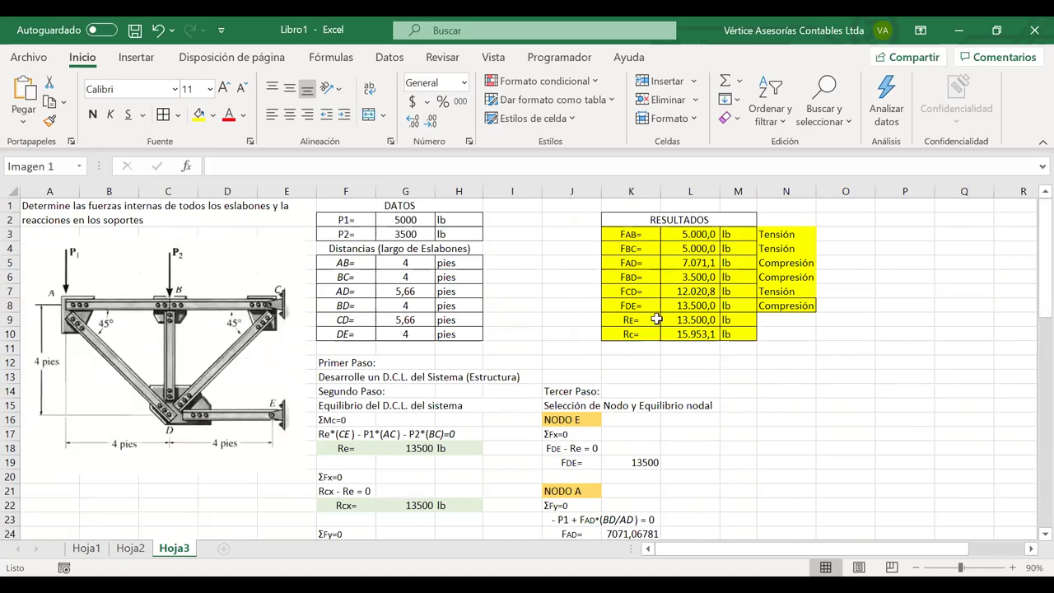
click(893, 425)
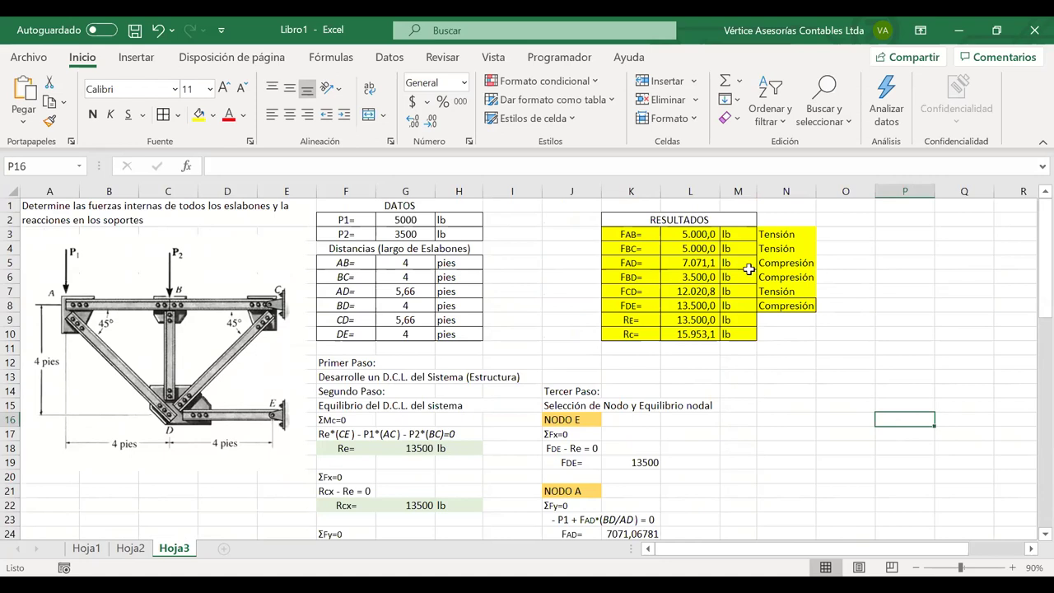
Add cell borders to the Tensión and Compresión labels in N3:N7.
drag(776, 234, 778, 293)
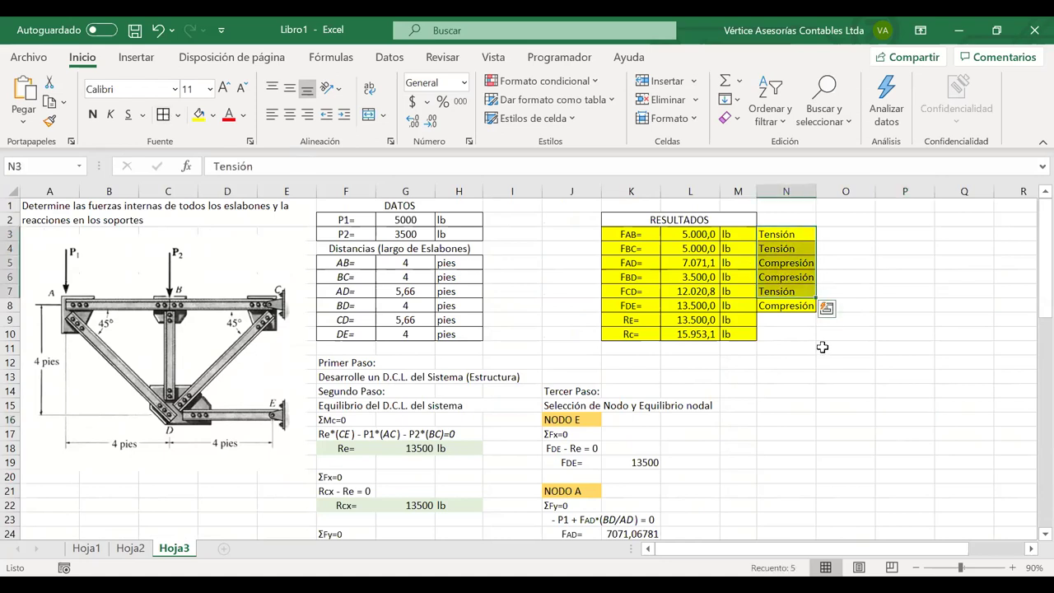
click(822, 346)
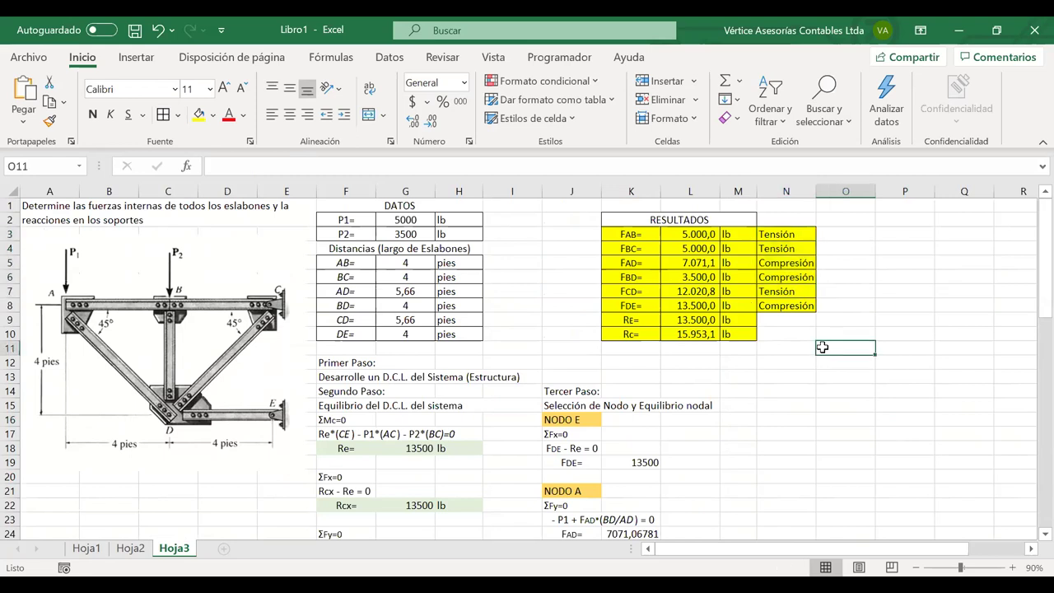